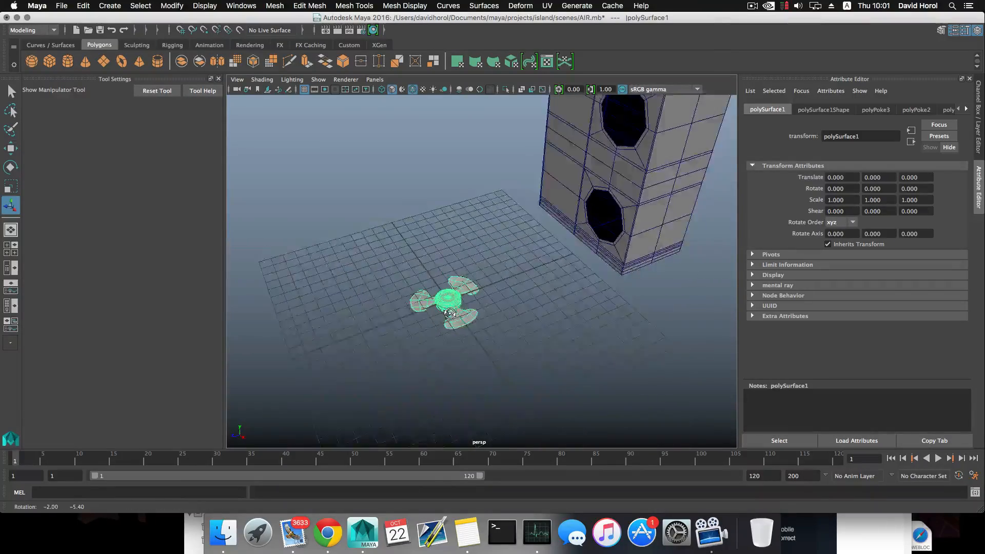
- Examine the three-blade propeller and the box with two round openings from several angles
{"action": "left_click_drag", "start_coordinate": [450, 314], "coordinate": [468, 311], "text": "alt"}
{"action": "right_click_drag", "start_coordinate": [468, 311], "coordinate": [445, 302], "text": "alt"}
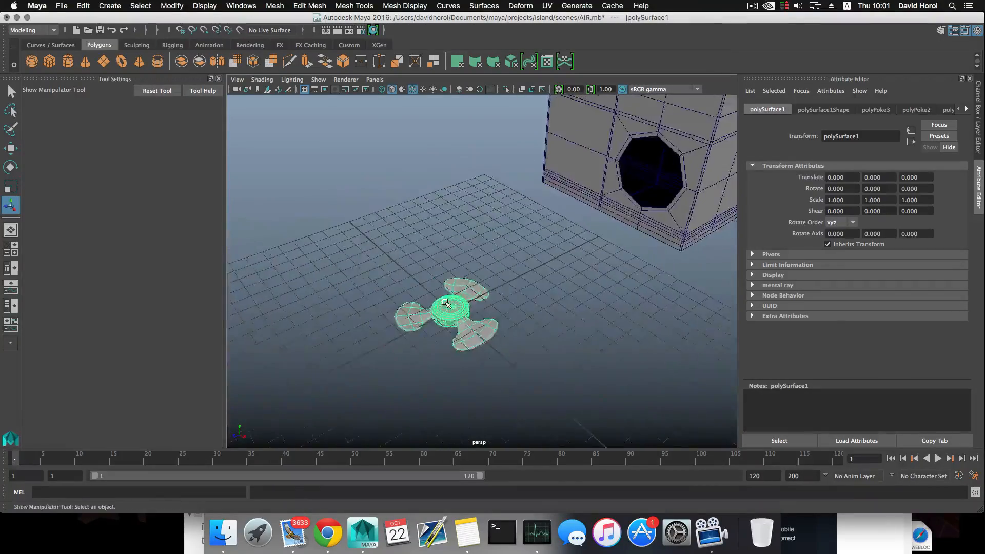
{"action": "left_click_drag", "start_coordinate": [445, 303], "coordinate": [431, 287], "text": "alt"}
{"action": "right_click_drag", "start_coordinate": [431, 288], "coordinate": [554, 362], "text": "alt"}
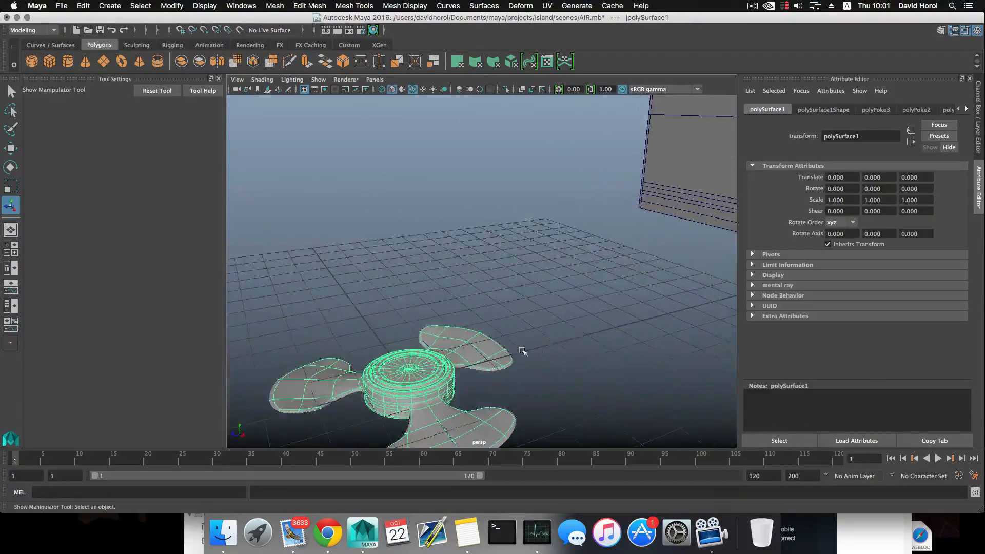
{"action": "middle_click_drag", "start_coordinate": [524, 352], "coordinate": [543, 302], "text": "alt"}
{"action": "left_click_drag", "start_coordinate": [544, 303], "coordinate": [235, 306], "text": "alt"}
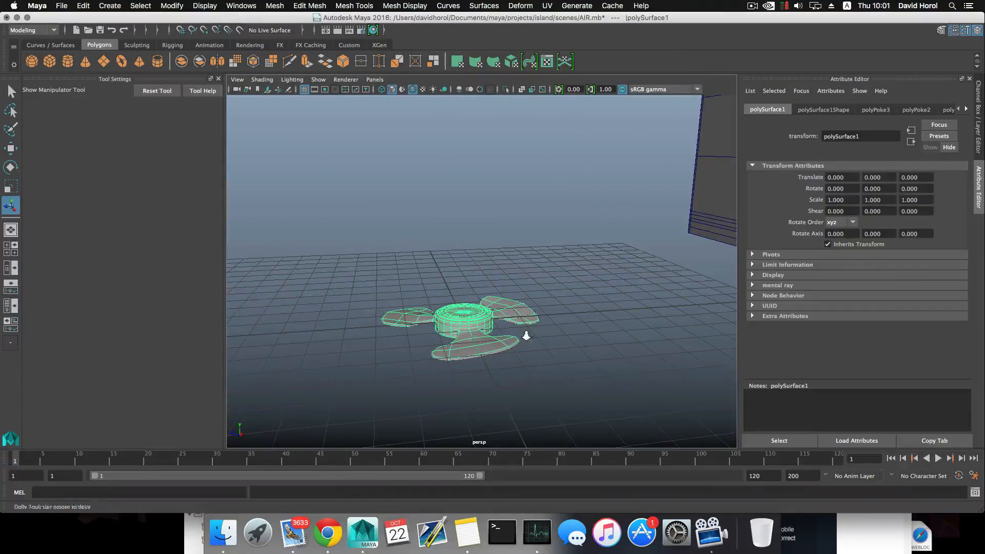
{"action": "right_click_drag", "start_coordinate": [527, 336], "coordinate": [391, 311], "text": "alt"}
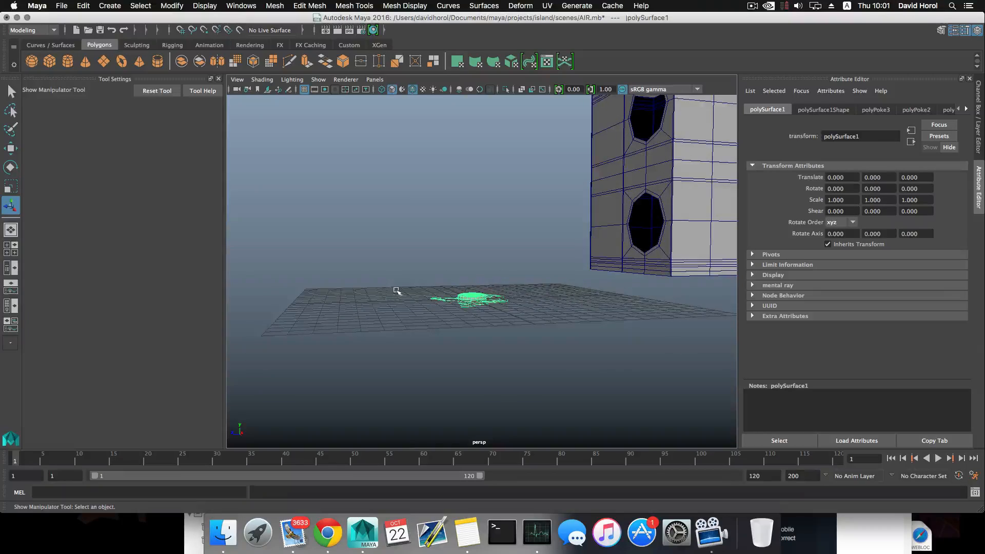
{"action": "left_click_drag", "start_coordinate": [398, 340], "coordinate": [400, 346], "text": "alt"}
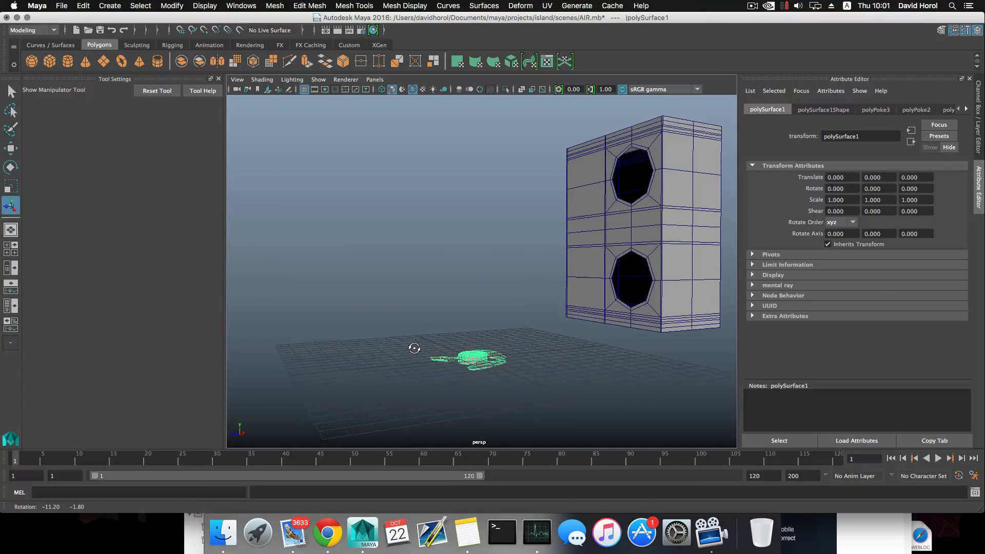
{"action": "middle_click_drag", "start_coordinate": [417, 354], "coordinate": [420, 322], "text": "alt"}
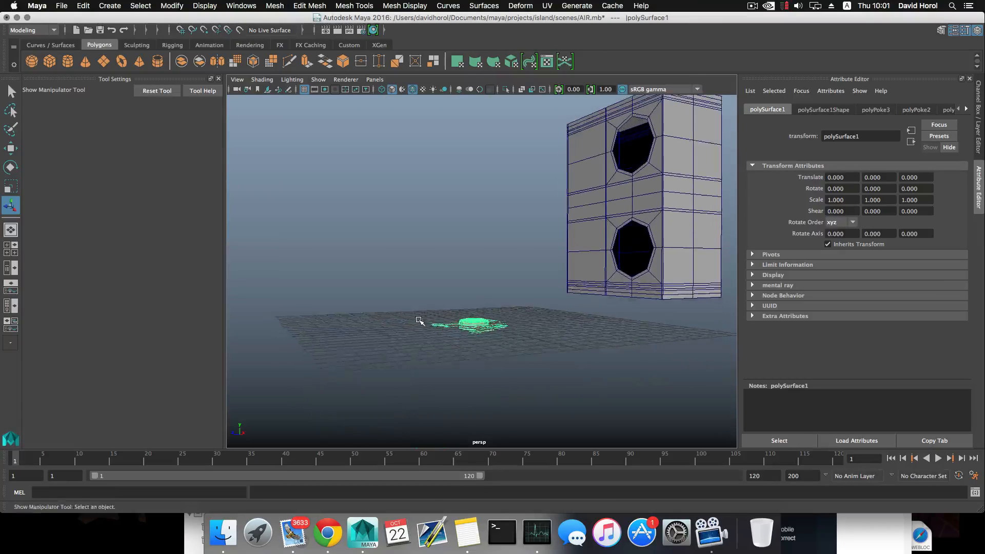
{"action": "right_click_drag", "start_coordinate": [420, 322], "coordinate": [524, 377], "text": "alt"}
{"action": "middle_click_drag", "start_coordinate": [524, 378], "coordinate": [515, 398], "text": "alt"}
{"action": "right_click_drag", "start_coordinate": [514, 397], "coordinate": [433, 326], "text": "alt"}
{"action": "left_click_drag", "start_coordinate": [433, 327], "coordinate": [426, 359], "text": "alt"}
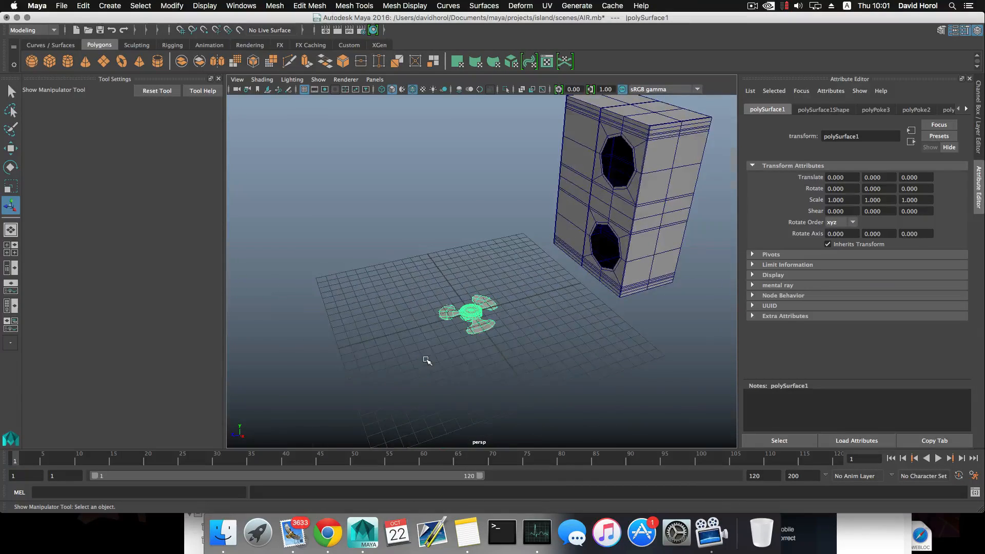
{"action": "right_click_drag", "start_coordinate": [427, 361], "coordinate": [602, 402], "text": "alt"}
{"action": "left_click_drag", "start_coordinate": [602, 402], "coordinate": [478, 394], "text": "alt"}
{"action": "right_click_drag", "start_coordinate": [478, 394], "coordinate": [462, 373], "text": "alt"}
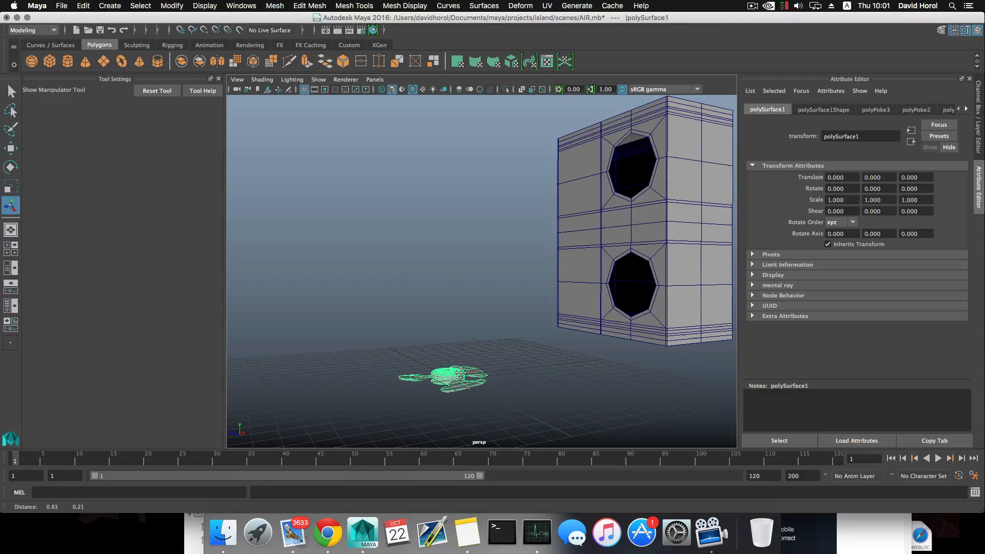
{"action": "left_click_drag", "start_coordinate": [456, 372], "coordinate": [426, 362], "text": "alt"}
{"action": "middle_click_drag", "start_coordinate": [427, 362], "coordinate": [450, 369], "text": "alt"}
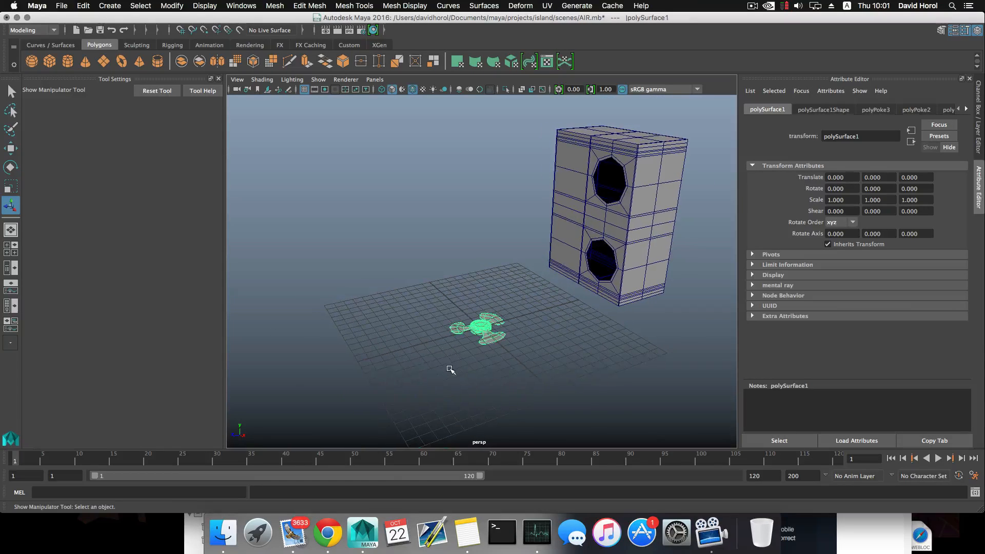
- Move the propeller off the grid's centre along X to about -15.33
{"action": "left_click_drag", "start_coordinate": [447, 368], "coordinate": [503, 336], "text": "alt"}
{"action": "key", "text": "w"}
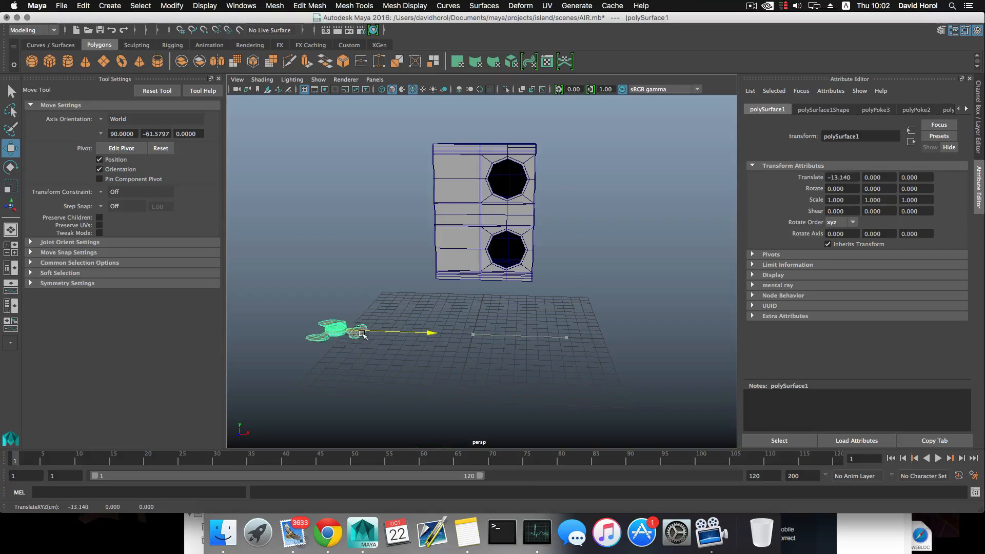
{"action": "left_click_drag", "start_coordinate": [491, 365], "coordinate": [436, 366], "text": "alt"}
{"action": "middle_click_drag", "start_coordinate": [436, 366], "coordinate": [424, 337], "text": "alt"}
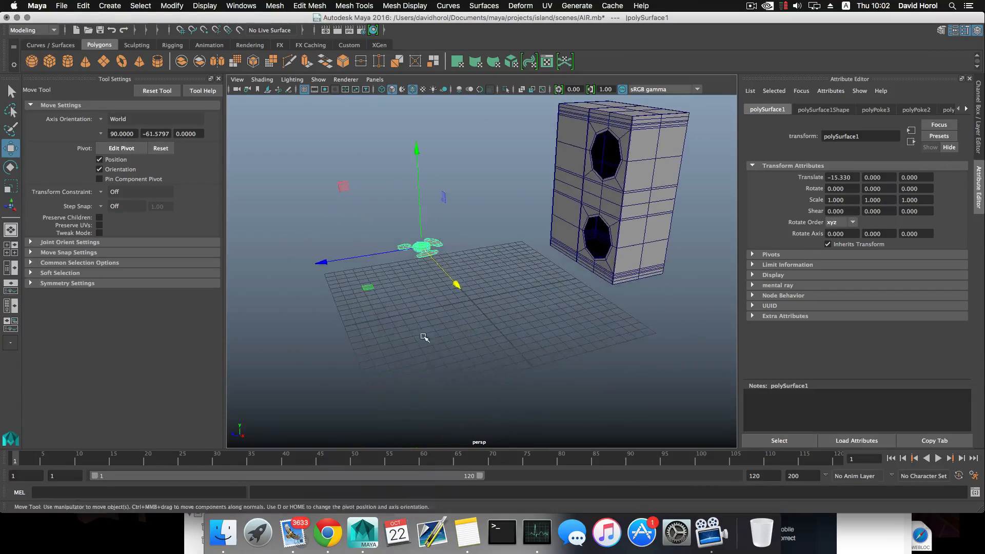
- Inspect the propeller's new position relative to the grid and the box from near and far
{"action": "right_click_drag", "start_coordinate": [425, 336], "coordinate": [447, 342], "text": "alt"}
{"action": "middle_click_drag", "start_coordinate": [447, 341], "coordinate": [449, 351], "text": "alt"}
{"action": "left_click_drag", "start_coordinate": [449, 351], "coordinate": [425, 331], "text": "alt"}
{"action": "middle_click_drag", "start_coordinate": [425, 331], "coordinate": [431, 340], "text": "alt"}
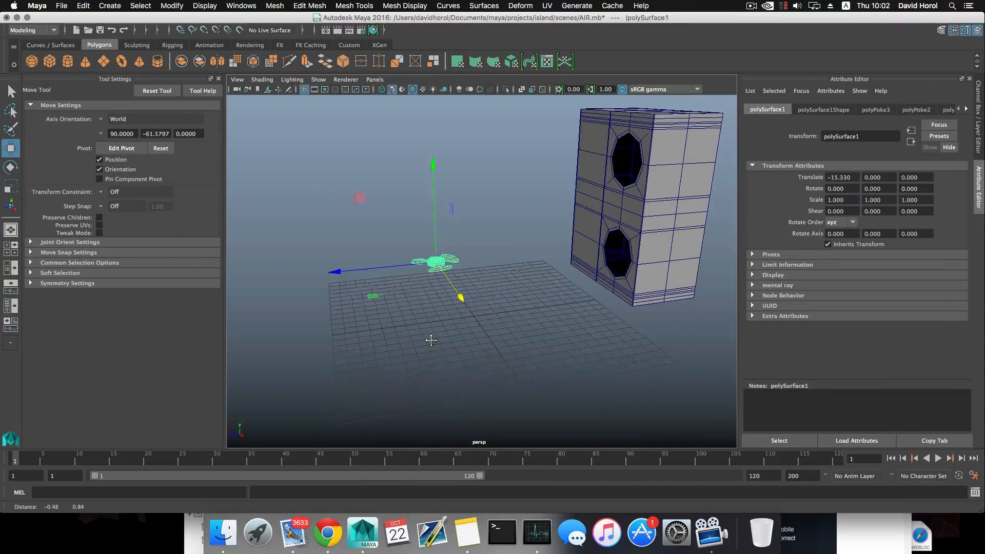
{"action": "left_click_drag", "start_coordinate": [439, 334], "coordinate": [439, 341], "text": "alt"}
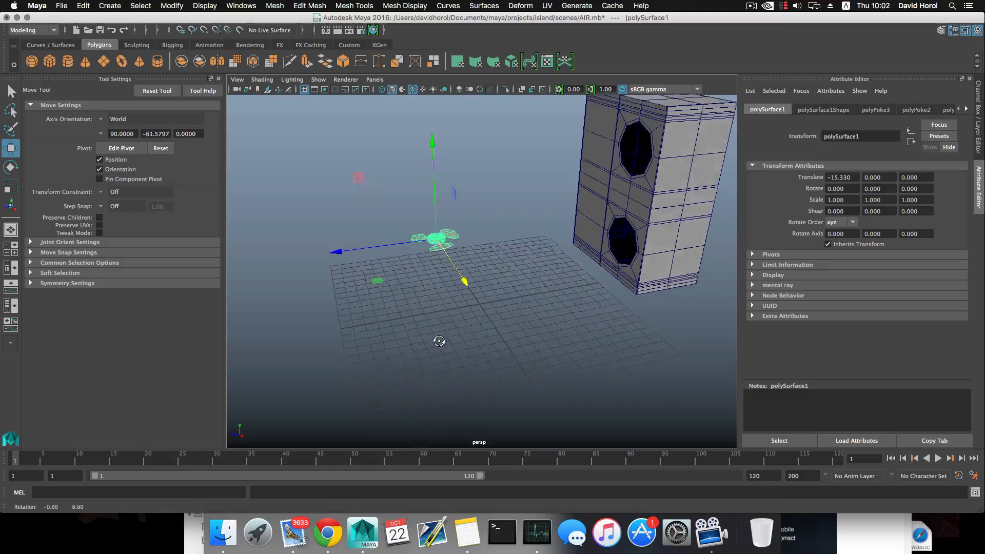
{"action": "middle_click_drag", "start_coordinate": [437, 329], "coordinate": [437, 334], "text": "alt"}
{"action": "right_click_drag", "start_coordinate": [437, 334], "coordinate": [590, 391], "text": "alt"}
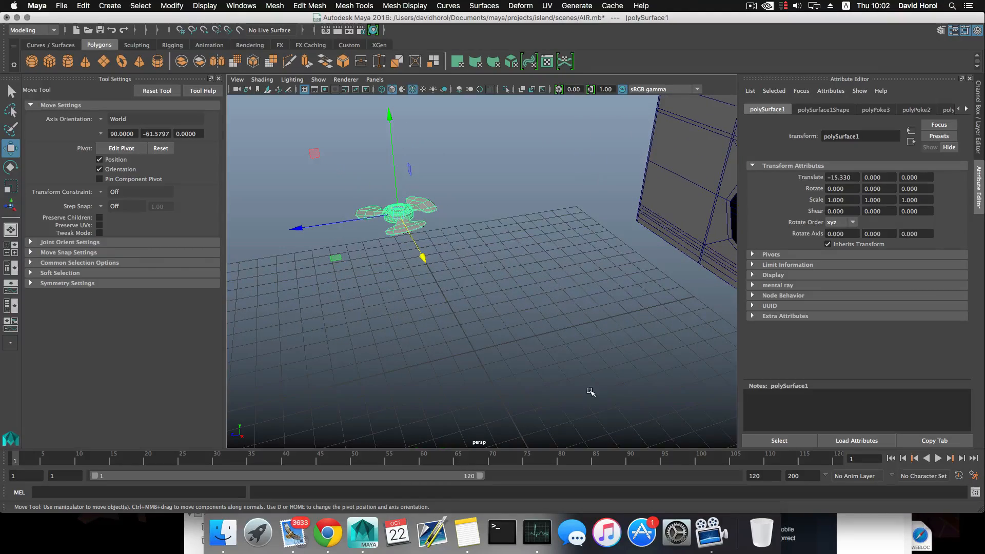
{"action": "right_click_drag", "start_coordinate": [543, 346], "coordinate": [514, 338], "text": "alt"}
{"action": "left_click_drag", "start_coordinate": [514, 338], "coordinate": [519, 344], "text": "alt"}
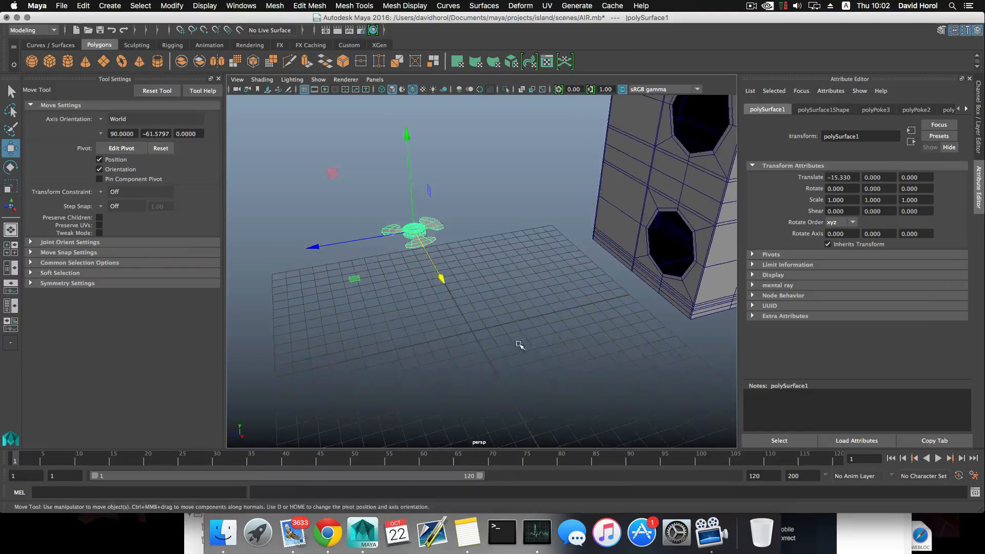
{"action": "right_click_drag", "start_coordinate": [519, 343], "coordinate": [436, 316], "text": "alt"}
{"action": "middle_click_drag", "start_coordinate": [460, 319], "coordinate": [466, 323], "text": "alt"}
{"action": "right_click_drag", "start_coordinate": [465, 323], "coordinate": [621, 383], "text": "alt"}
{"action": "left_click_drag", "start_coordinate": [620, 382], "coordinate": [362, 296], "text": "alt"}
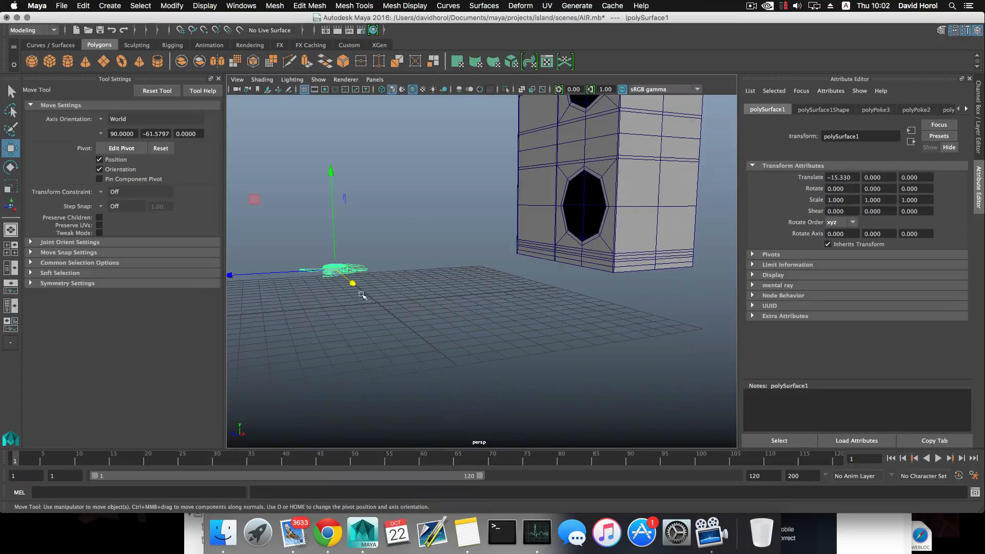
- Move the propeller farther out along X to about -27.98, clear of the grid
{"action": "left_click_drag", "start_coordinate": [428, 317], "coordinate": [467, 332], "text": "alt"}
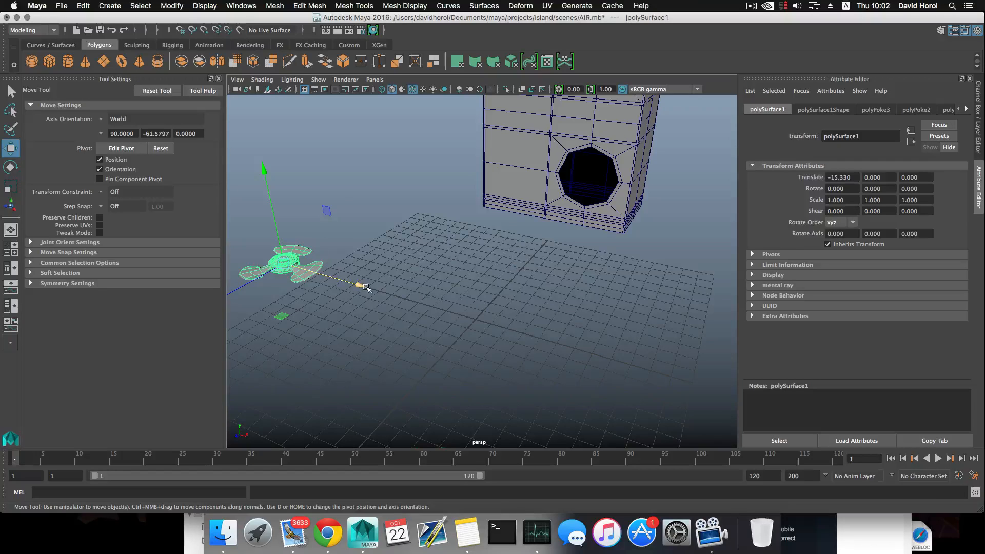
{"action": "left_click_drag", "start_coordinate": [364, 286], "coordinate": [233, 226]}
{"action": "scroll", "coordinate": [303, 243], "scroll_direction": "down", "scroll_amount": 4}
{"action": "middle_click_drag", "start_coordinate": [333, 254], "coordinate": [348, 248], "text": "alt"}
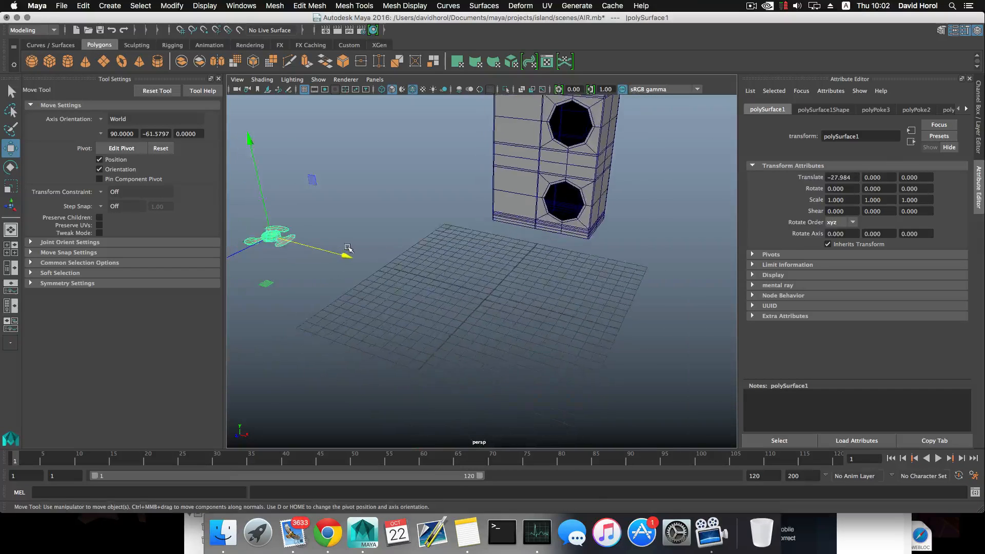
- Create a polygon cylinder at the grid's centre and set its cap subdivisions to 0
{"action": "left_click_drag", "start_coordinate": [349, 248], "coordinate": [280, 249], "text": "alt"}
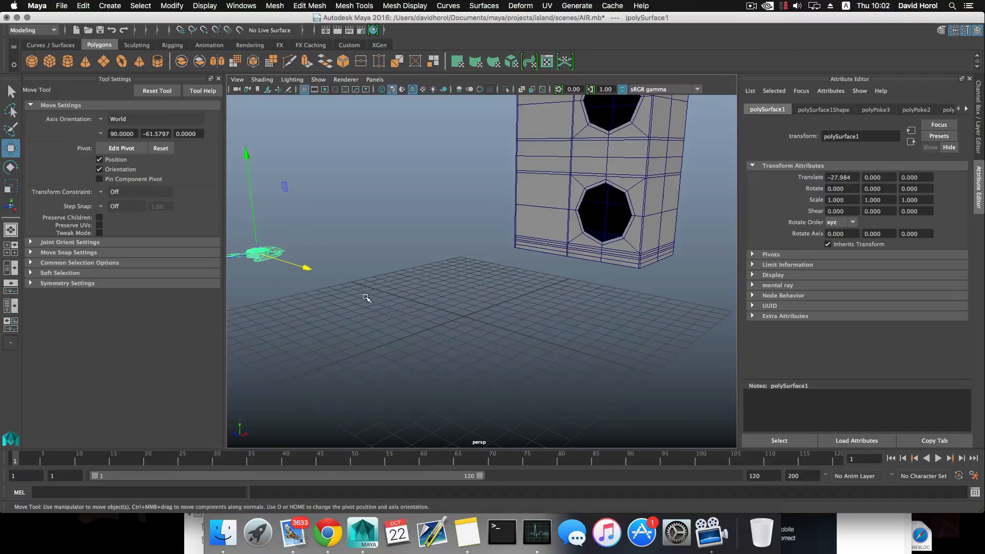
{"action": "left_click_drag", "start_coordinate": [365, 297], "coordinate": [429, 323], "text": "alt"}
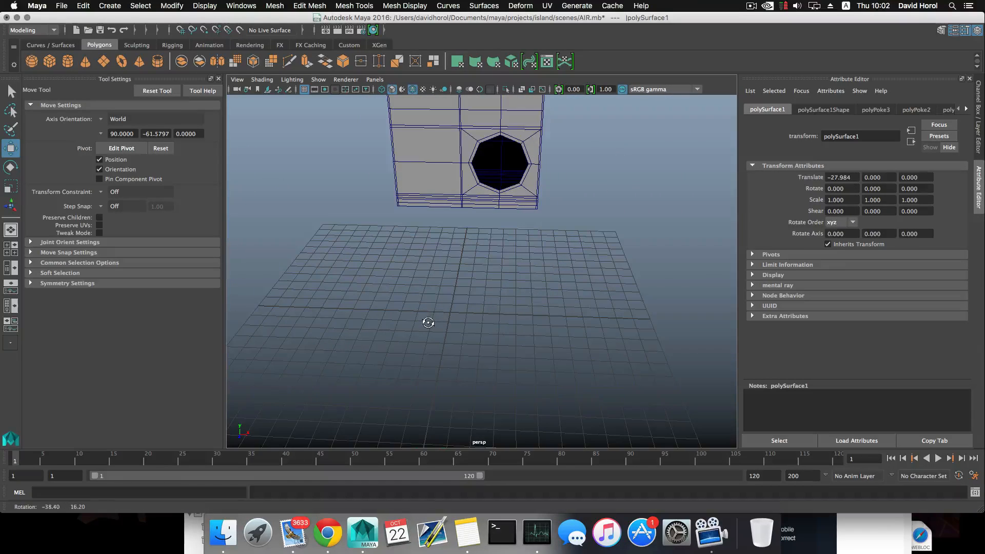
{"action": "left_click", "coordinate": [68, 62]}
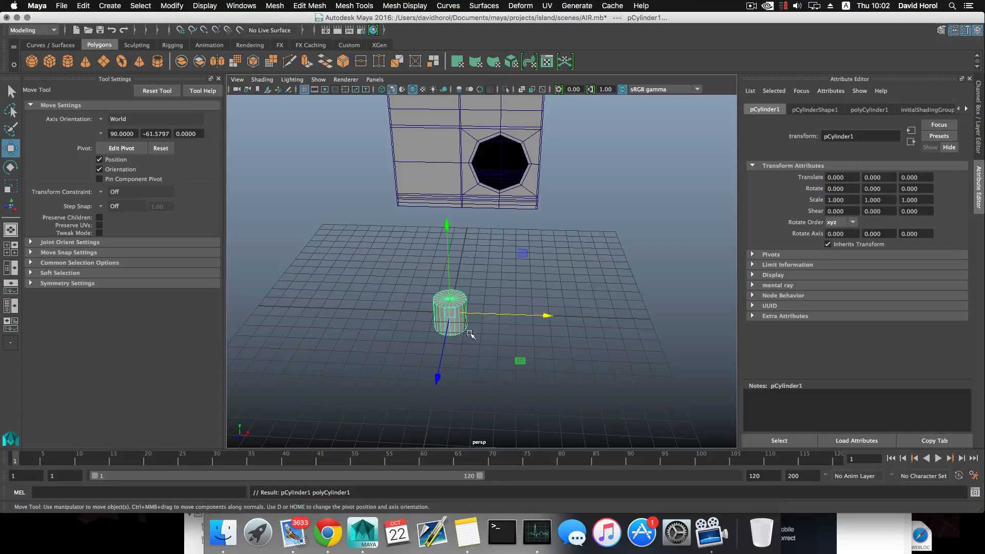
{"action": "left_click", "coordinate": [815, 112]}
{"action": "left_click", "coordinate": [872, 108]}
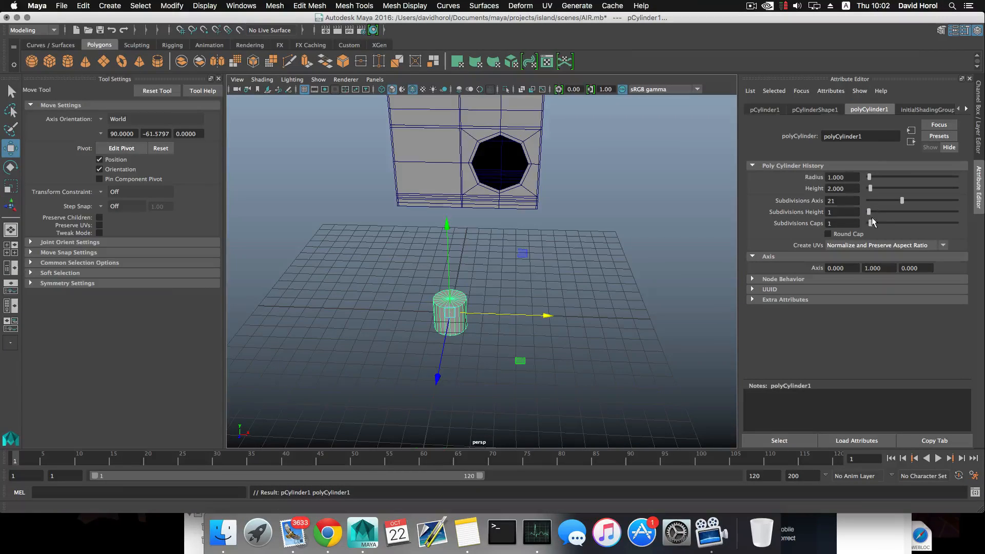
{"action": "left_click_drag", "start_coordinate": [871, 223], "coordinate": [864, 223]}
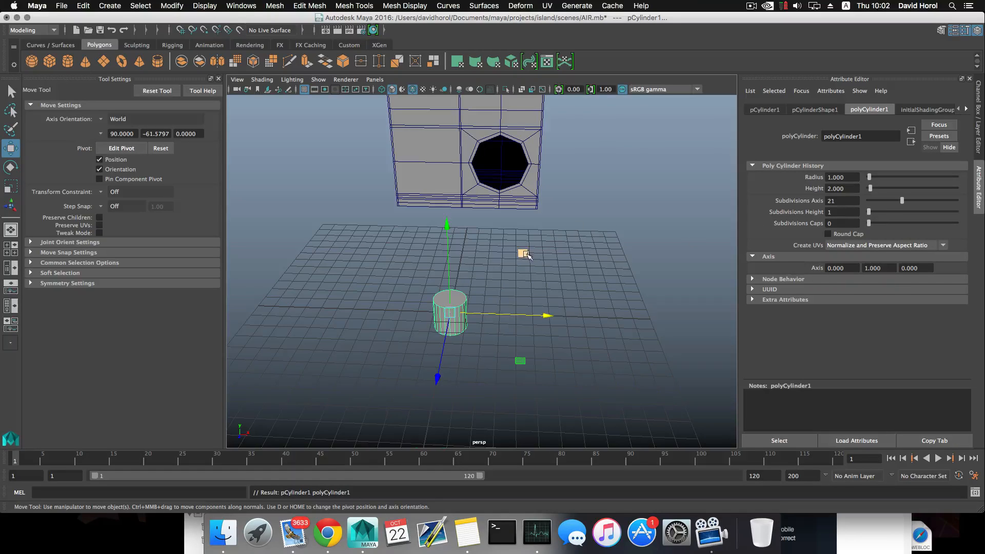
- Rotate the cylinder -90 degrees about Z and stretch it lengthwise to a Y scale of about 24.7
{"action": "key", "text": "e"}
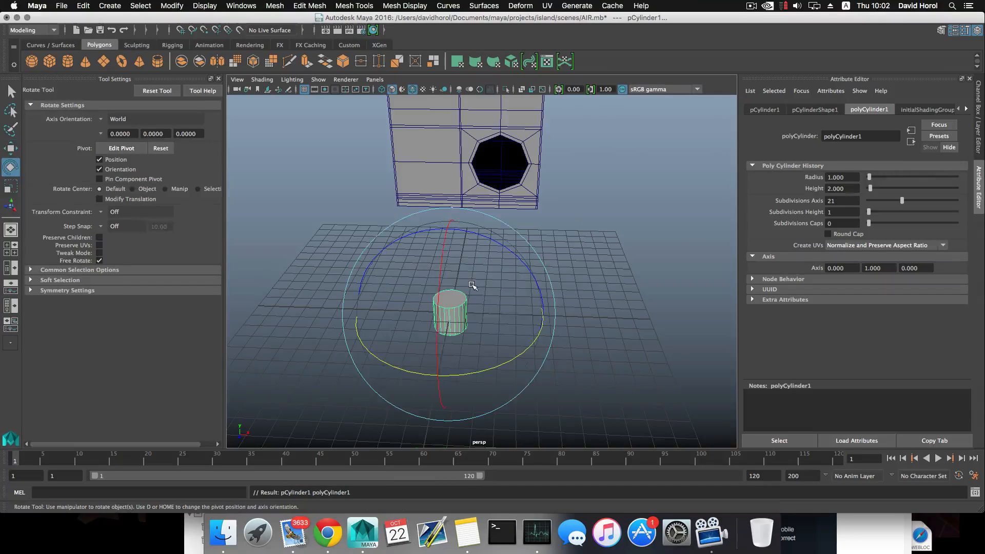
{"action": "left_click_drag", "start_coordinate": [474, 235], "coordinate": [520, 350]}
{"action": "scroll", "coordinate": [551, 351], "scroll_direction": "down", "scroll_amount": 5}
{"action": "key", "text": "r"}
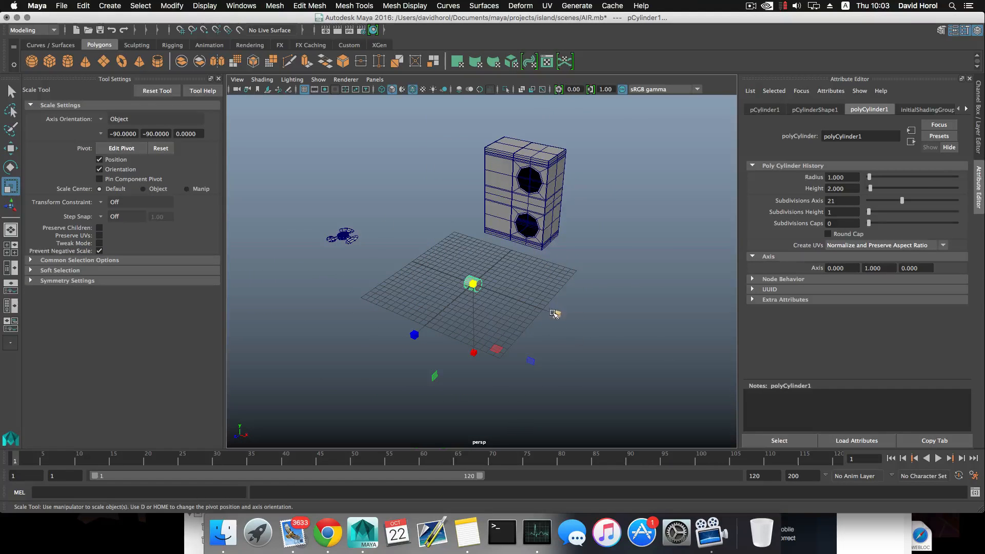
{"action": "left_click_drag", "start_coordinate": [555, 314], "coordinate": [618, 335]}
{"action": "left_click_drag", "start_coordinate": [556, 314], "coordinate": [649, 351]}
{"action": "scroll", "coordinate": [636, 346], "scroll_direction": "down", "scroll_amount": 5}
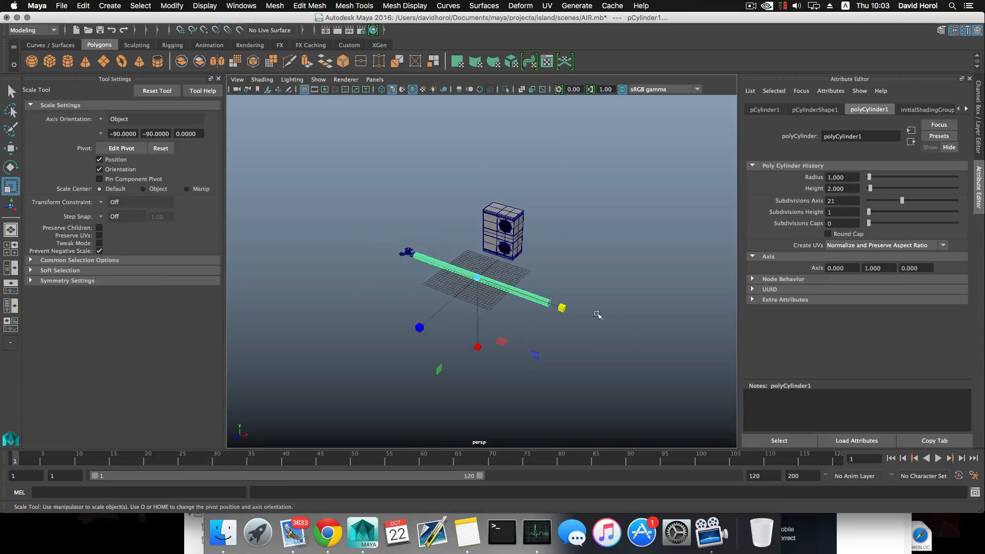
- Put the box and the propeller into a new display layer and hide that layer
{"action": "left_click", "coordinate": [503, 244]}
{"action": "left_click", "coordinate": [407, 249], "text": "shift"}
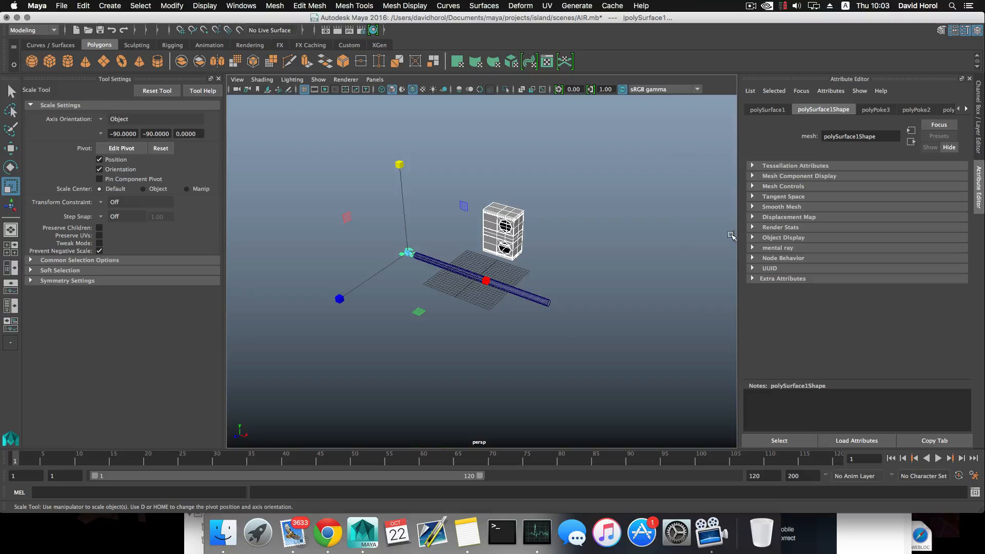
{"action": "left_click", "coordinate": [974, 32]}
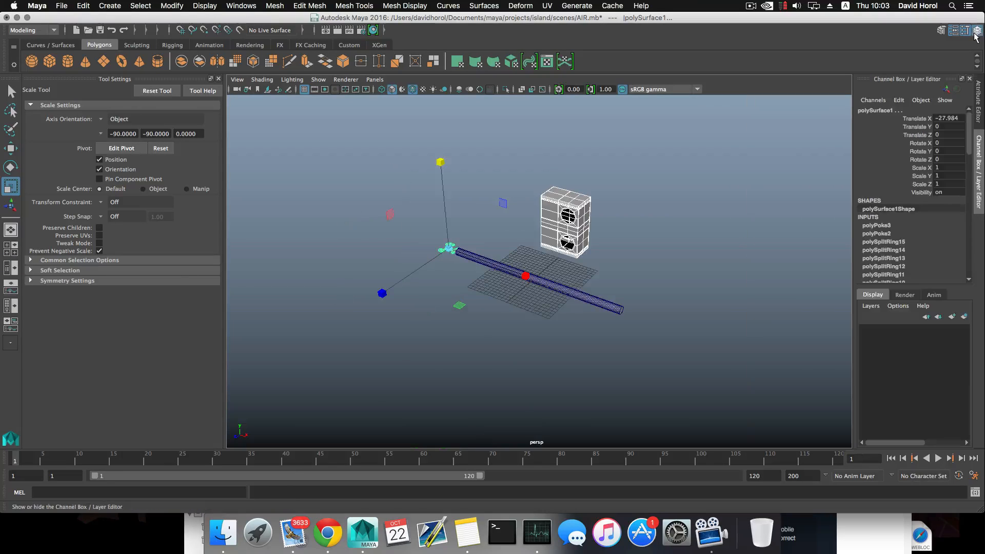
{"action": "left_click_drag", "start_coordinate": [701, 264], "coordinate": [658, 256], "text": "alt"}
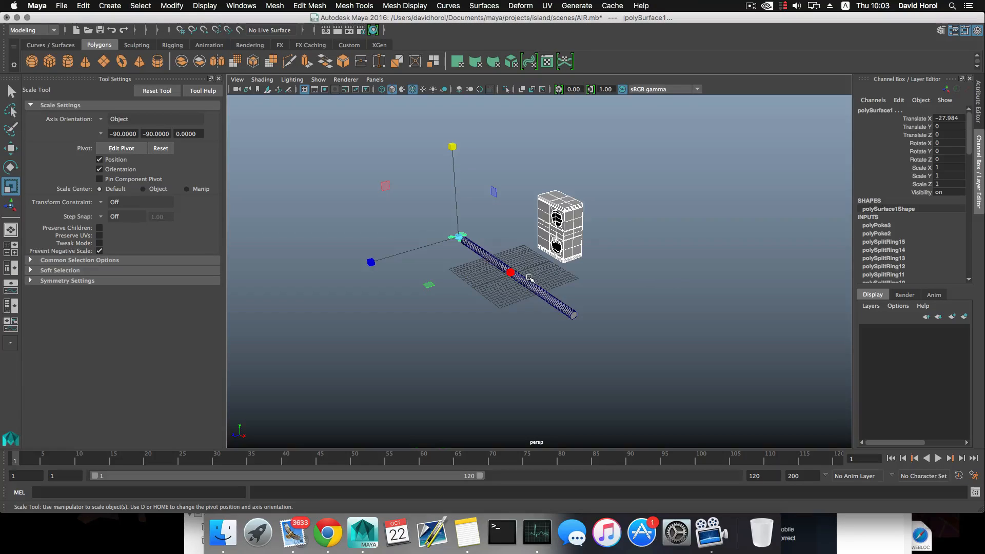
{"action": "left_click", "coordinate": [964, 317]}
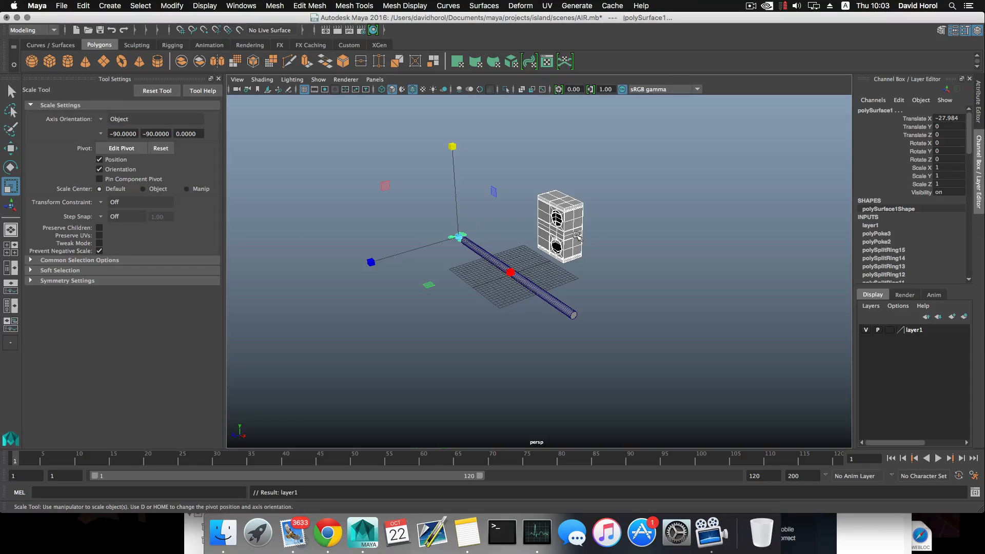
{"action": "left_click", "coordinate": [866, 330]}
{"action": "scroll", "coordinate": [475, 216], "scroll_direction": "up", "scroll_amount": 3}
{"action": "scroll", "coordinate": [490, 246], "scroll_direction": "down", "scroll_amount": 2}
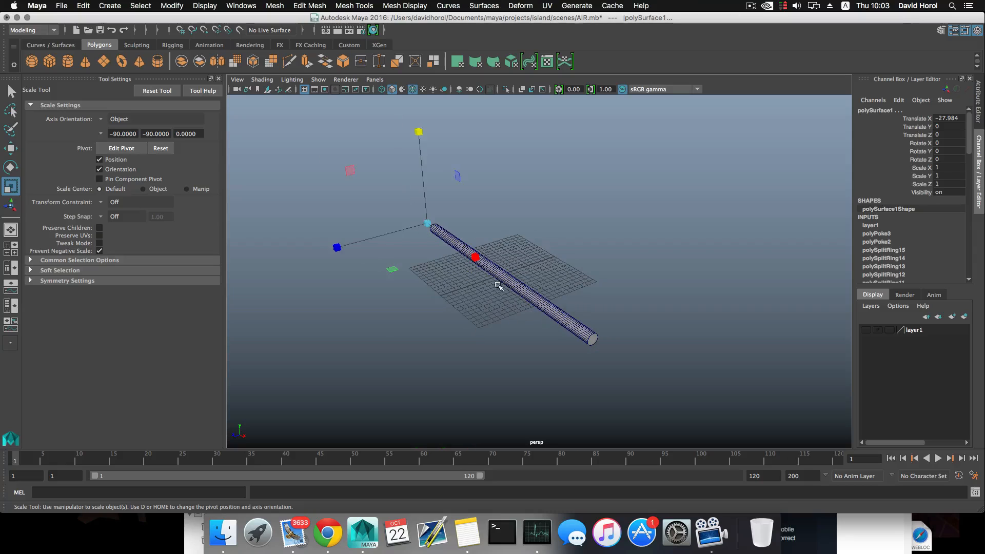
- Reduce the long cylinder's axis subdivisions to 8
{"action": "left_click", "coordinate": [502, 281]}
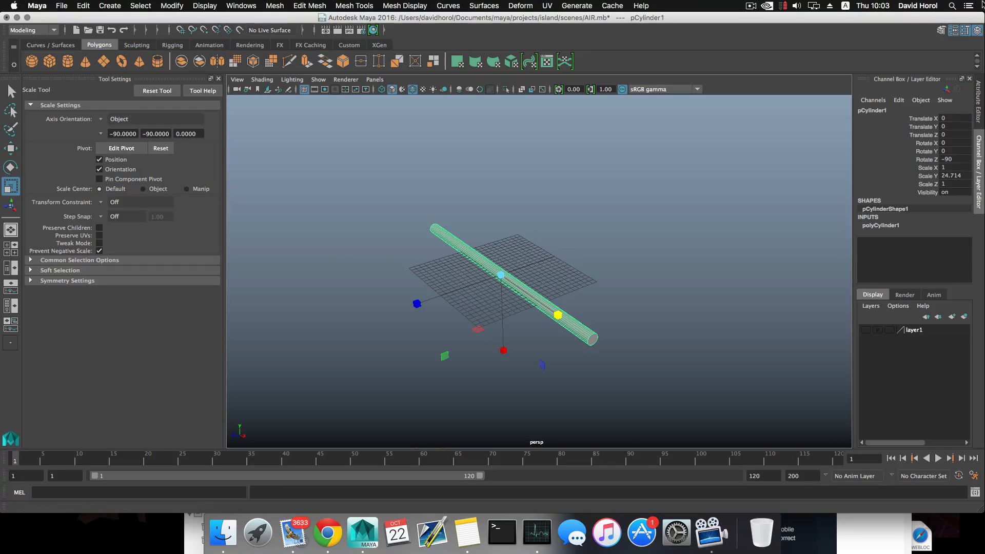
{"action": "left_click", "coordinate": [954, 31]}
{"action": "left_click", "coordinate": [954, 31]}
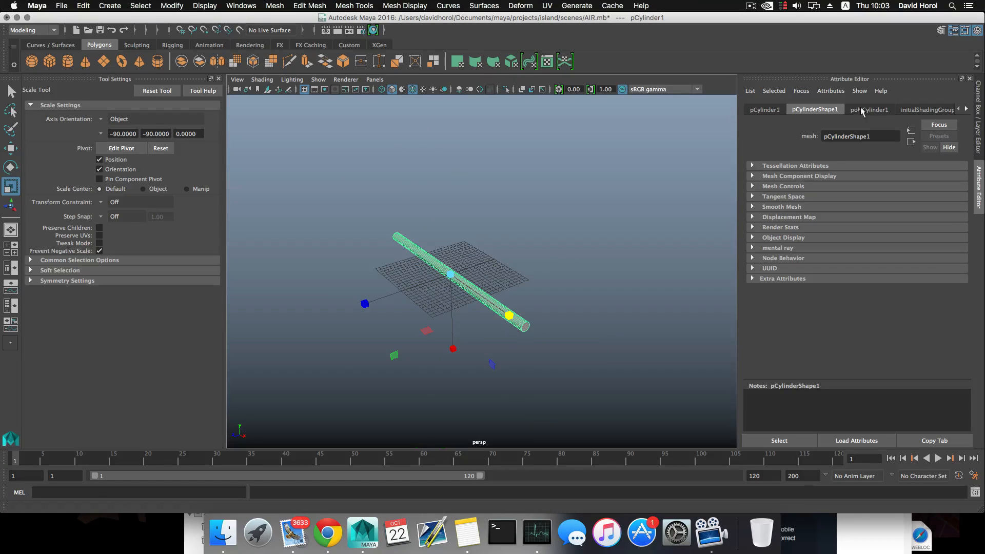
{"action": "left_click", "coordinate": [869, 110]}
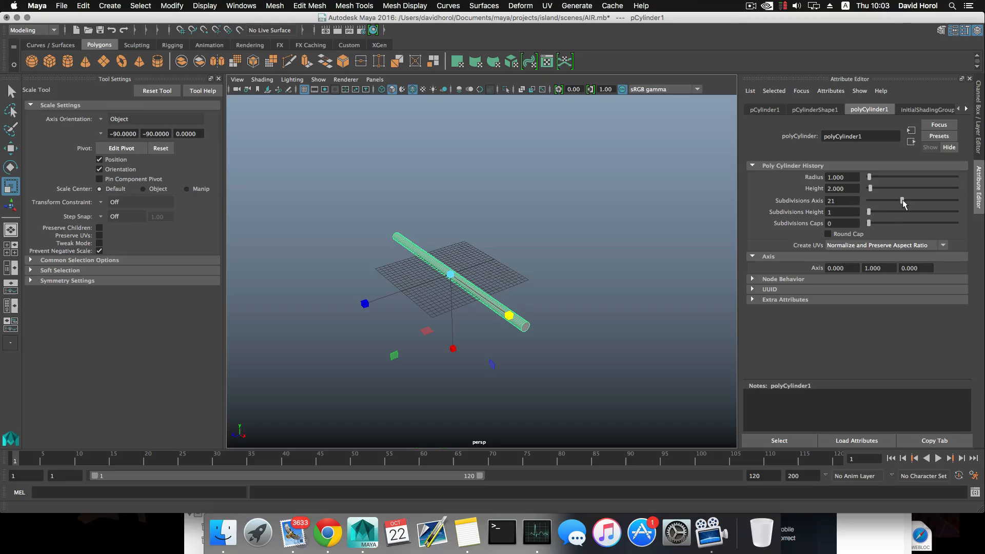
{"action": "left_click_drag", "start_coordinate": [903, 204], "coordinate": [879, 204]}
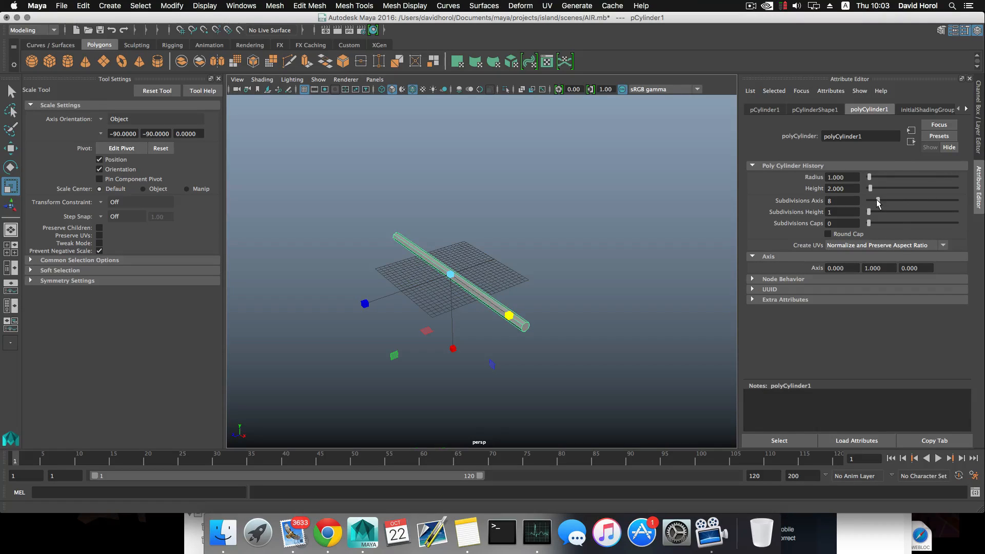
- Move the cylinder along X to about 32.6 so that only its near end still overlaps the grid
{"action": "left_click_drag", "start_coordinate": [531, 246], "coordinate": [531, 215], "text": "alt"}
{"action": "scroll", "coordinate": [540, 239], "scroll_direction": "up", "scroll_amount": 5}
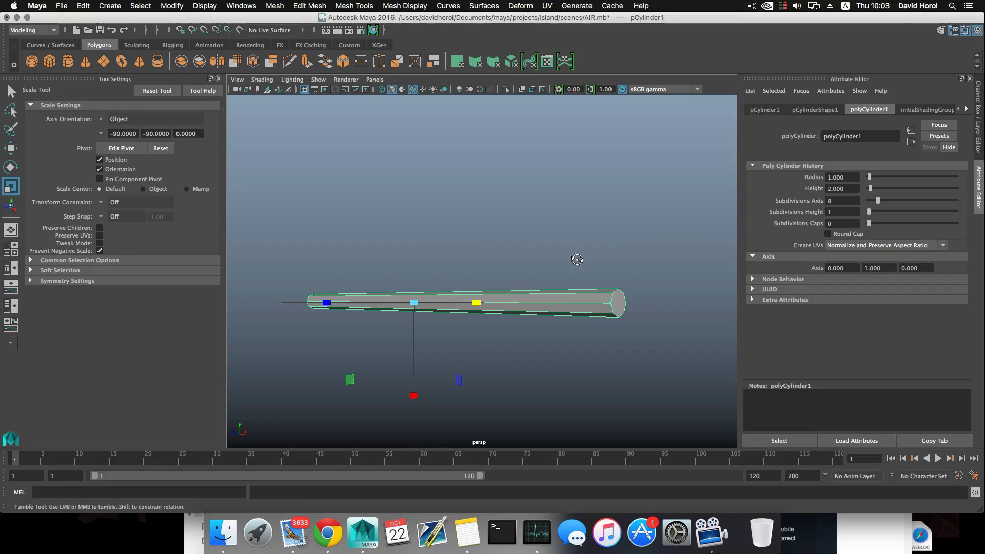
{"action": "left_click_drag", "start_coordinate": [577, 257], "coordinate": [532, 242], "text": "alt"}
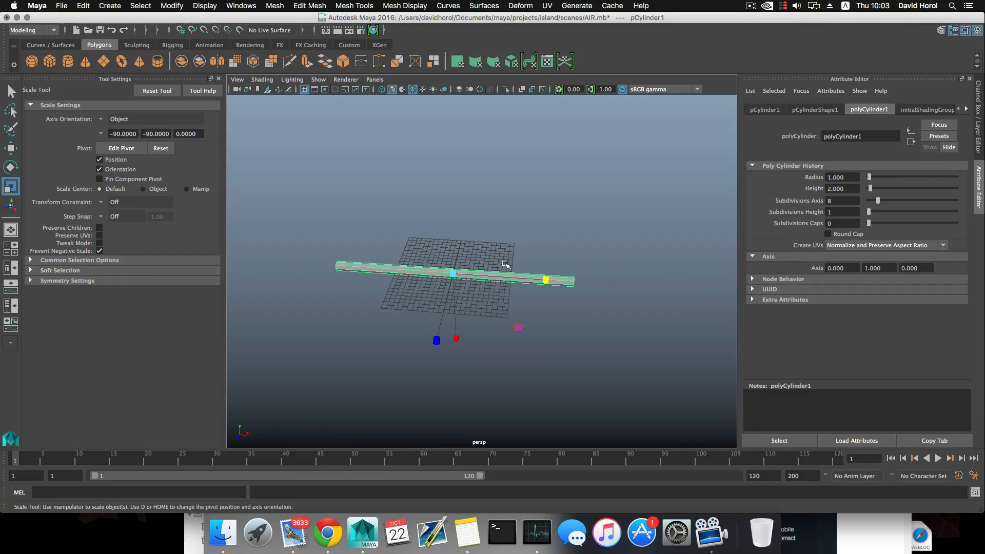
{"action": "key", "text": "w"}
{"action": "left_click_drag", "start_coordinate": [496, 277], "coordinate": [534, 308]}
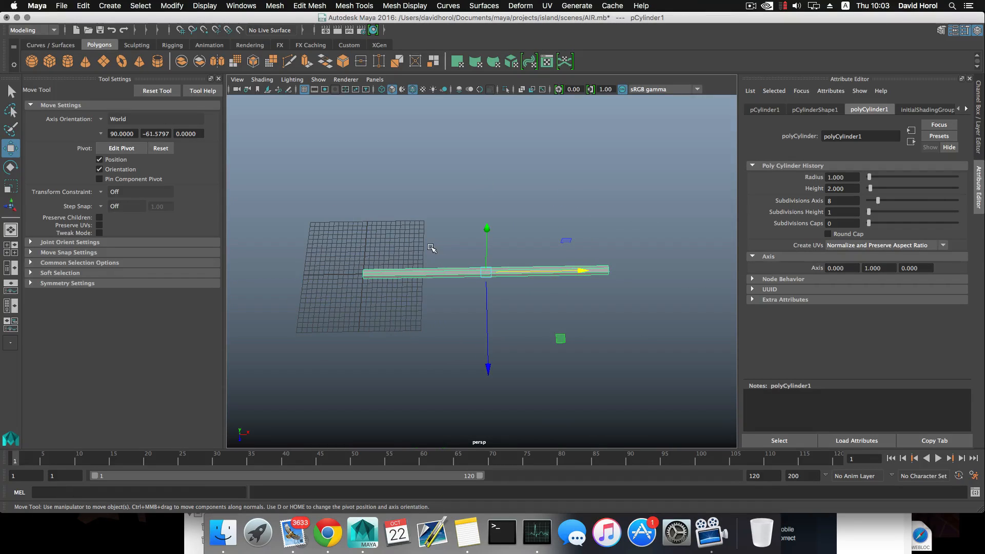
{"action": "left_click_drag", "start_coordinate": [438, 316], "coordinate": [547, 269], "text": "alt"}
{"action": "middle_click_drag", "start_coordinate": [547, 269], "coordinate": [589, 284], "text": "alt"}
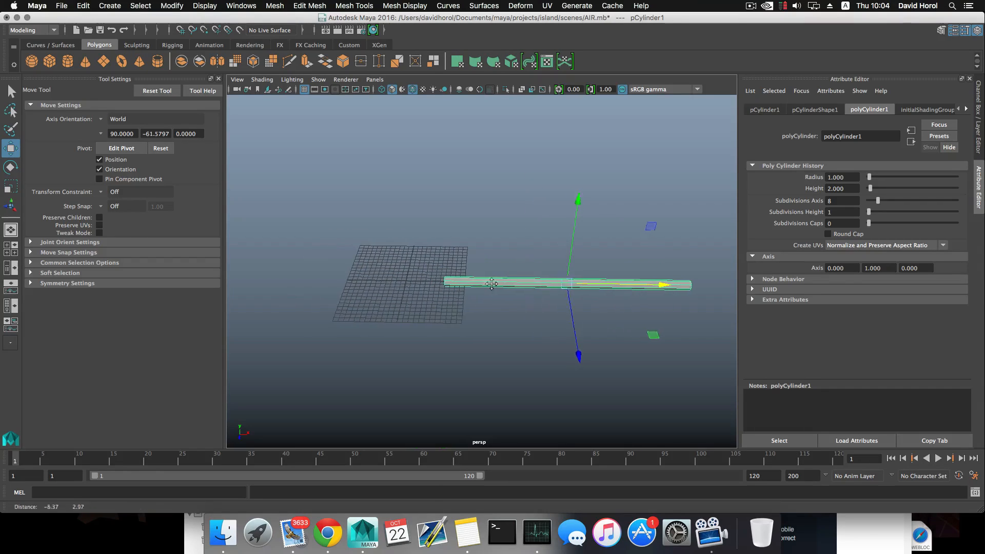
- Relocate the cylinder's pivot to the grid's origin using grid snapping
{"action": "scroll", "coordinate": [549, 330], "scroll_direction": "up", "scroll_amount": 5}
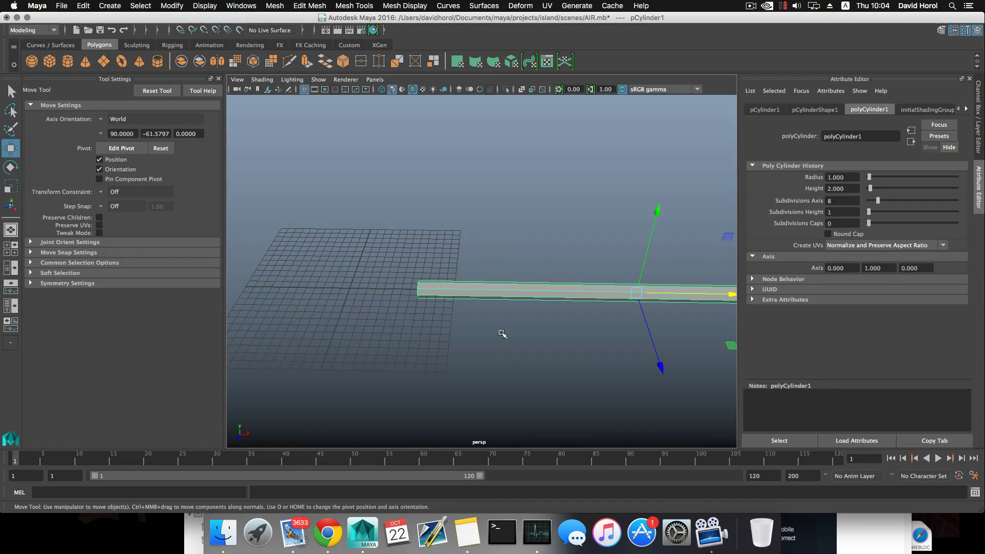
{"action": "scroll", "coordinate": [501, 333], "scroll_direction": "down", "scroll_amount": 3}
{"action": "middle_click_drag", "start_coordinate": [502, 333], "coordinate": [463, 315], "text": "alt"}
{"action": "left_click_drag", "start_coordinate": [484, 325], "coordinate": [509, 333], "text": "alt"}
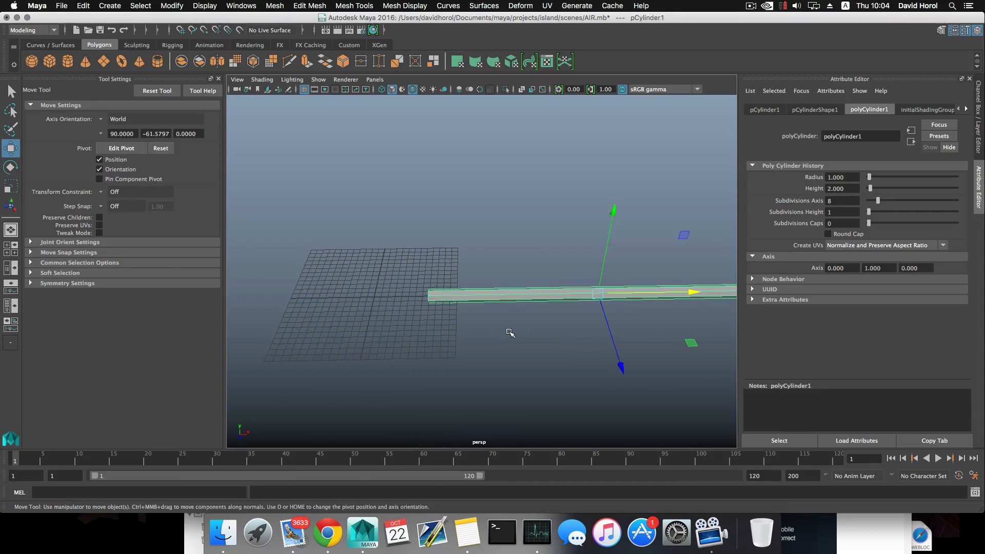
{"action": "key", "text": "d"}
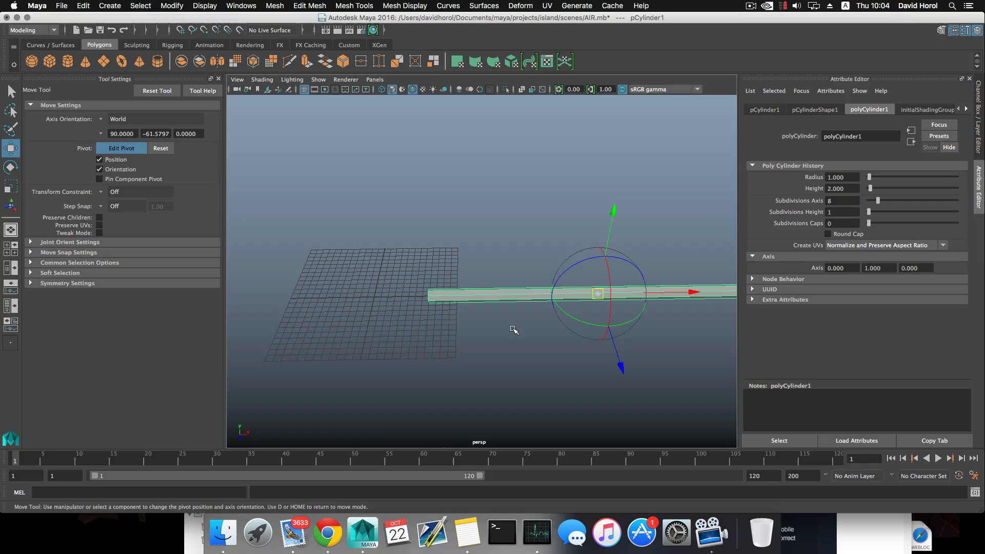
{"action": "key", "text": "x"}
{"action": "left_click_drag", "start_coordinate": [673, 294], "coordinate": [377, 286]}
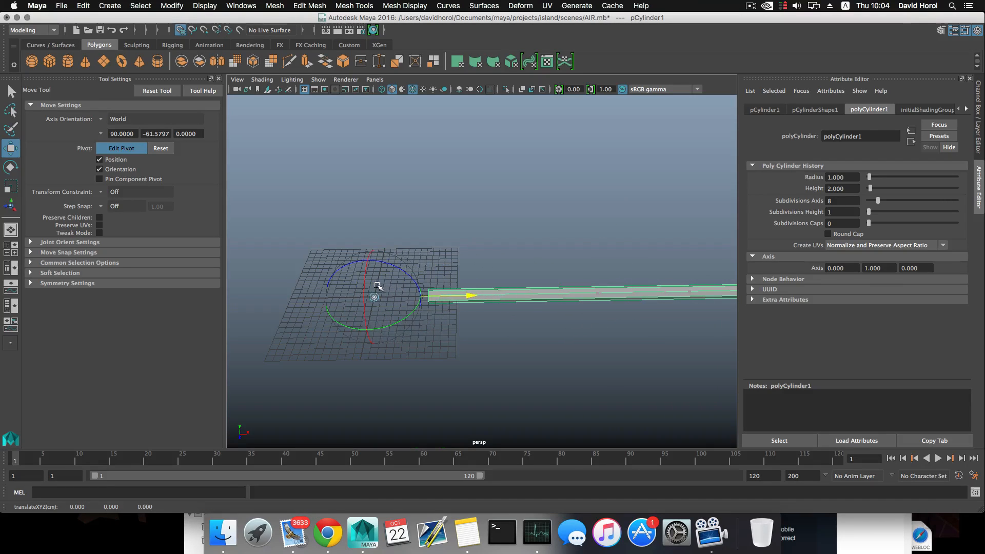
{"action": "key", "text": "d"}
- Duplicate the cylinder, rotate the copy slightly about the vertical axis, and repeat the duplication with the same transform
{"action": "scroll", "coordinate": [508, 347], "scroll_direction": "down", "scroll_amount": 4}
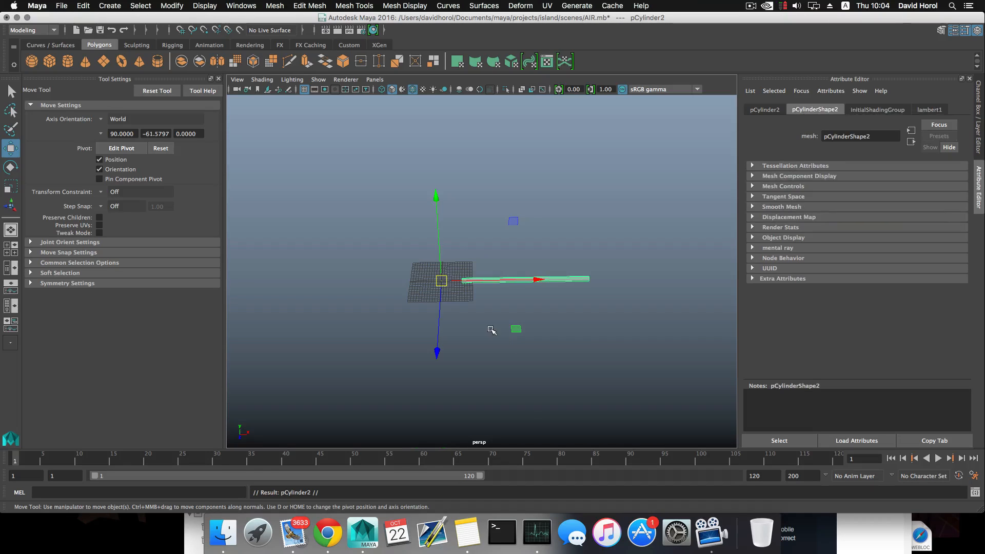
{"action": "key", "text": "e"}
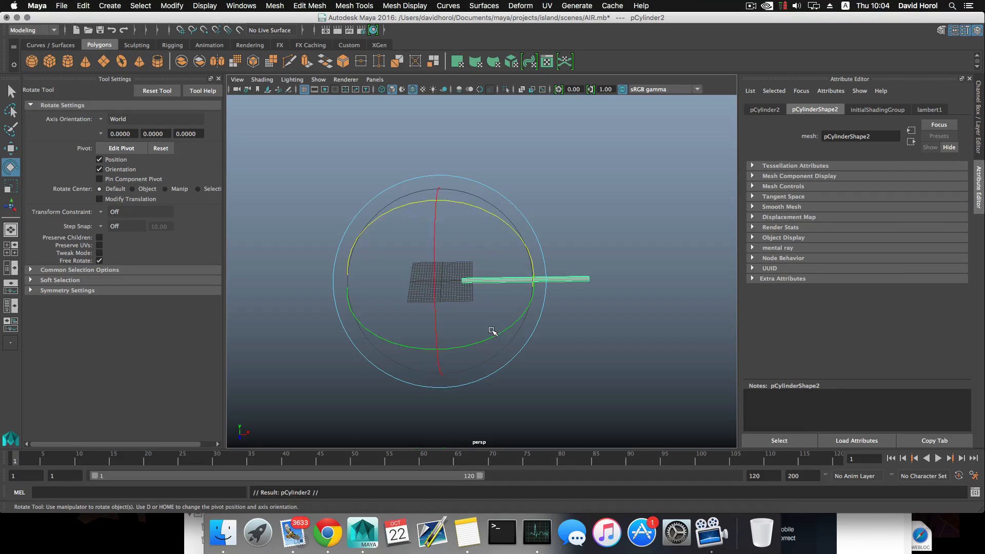
{"action": "left_click_drag", "start_coordinate": [494, 336], "coordinate": [499, 334]}
{"action": "key", "text": "shift+d"}
{"action": "key", "text": "shift+d"}
{"action": "key", "text": "shift+d"}
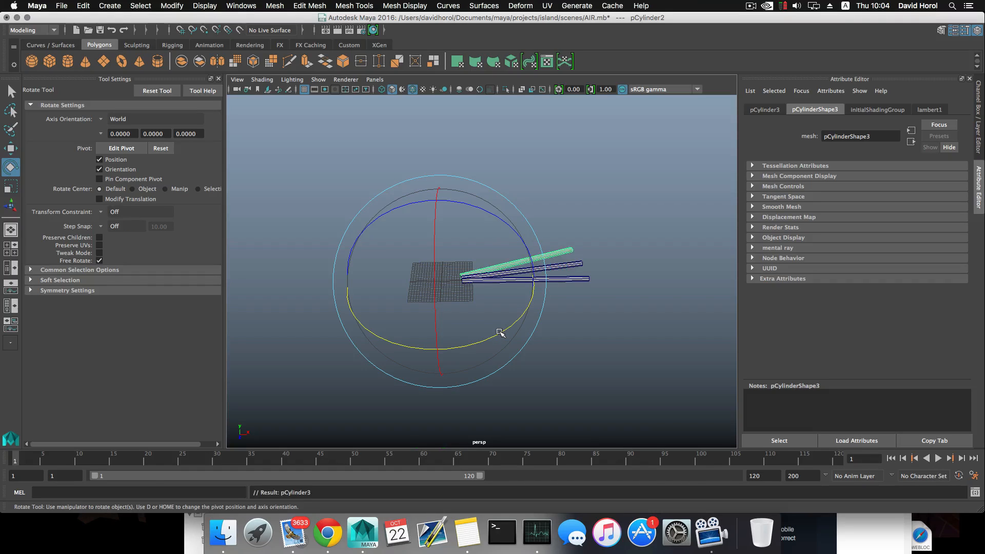
- Undo all the rotated duplicates, back to the single original cylinder
{"action": "key", "text": "ctrl+z"}
{"action": "key", "text": "ctrl+z"}
{"action": "key", "text": "ctrl+z"}
{"action": "key", "text": "ctrl+z"}
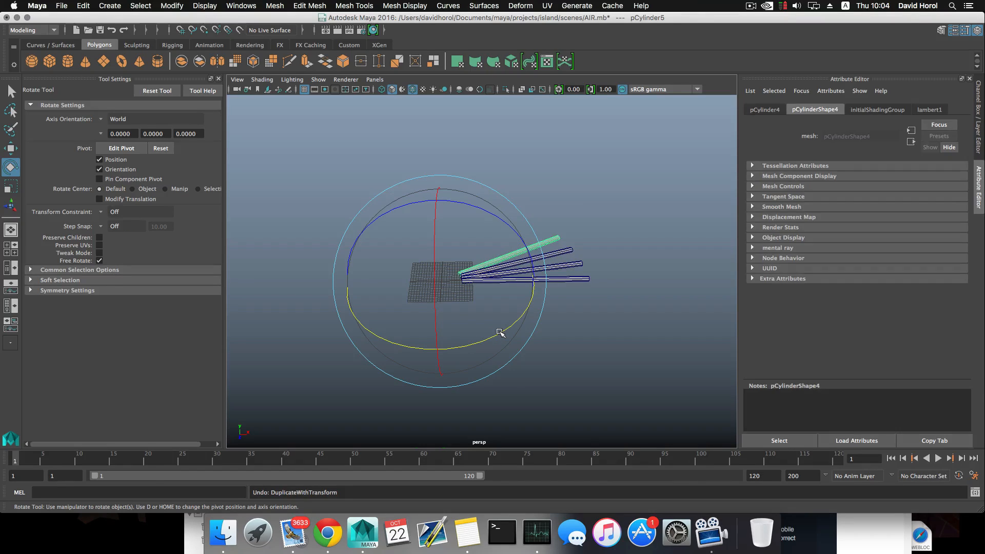
{"action": "key", "text": "ctrl+z"}
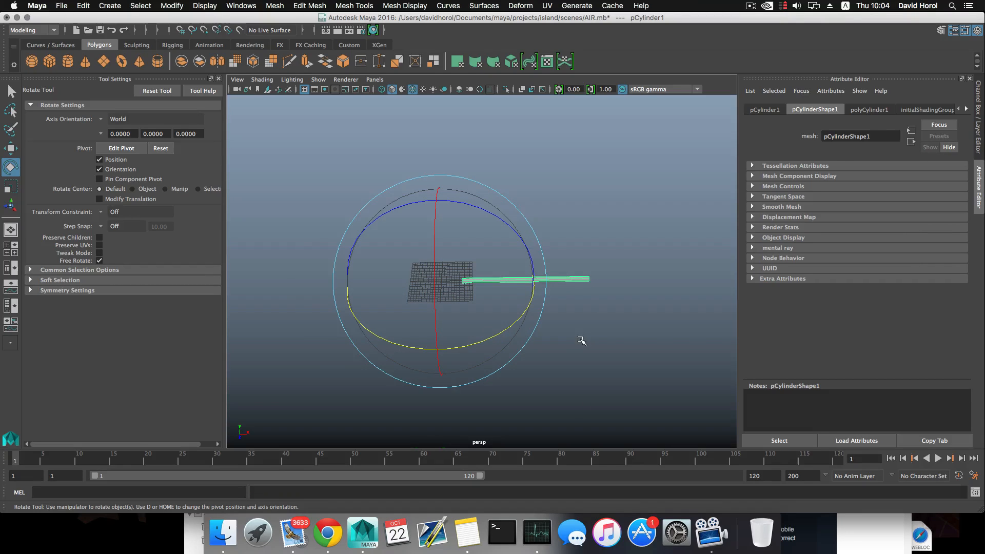
- Thin the cylinder by scaling it uniformly to about 0.377, and stretch it lengthwise to a Y scale of about 26.3
{"action": "scroll", "coordinate": [581, 341], "scroll_direction": "up", "scroll_amount": 3}
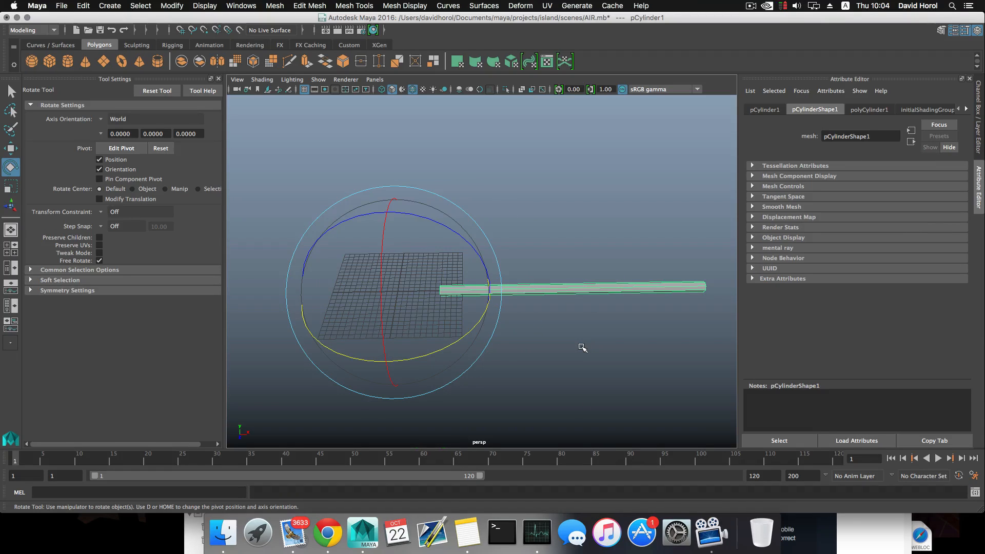
{"action": "left_click", "coordinate": [581, 347]}
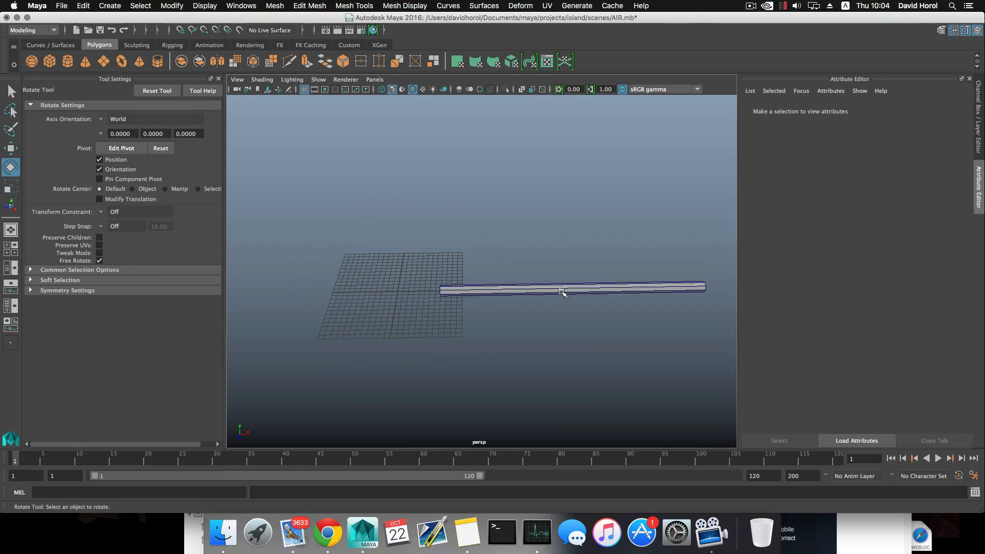
{"action": "left_click", "coordinate": [562, 290]}
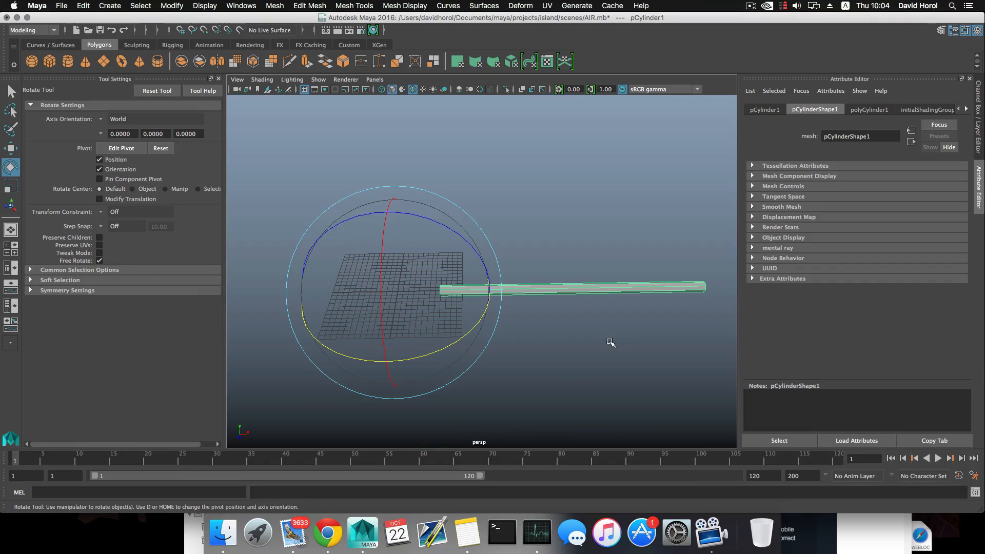
{"action": "key", "text": "r"}
{"action": "left_click_drag", "start_coordinate": [398, 290], "coordinate": [358, 319]}
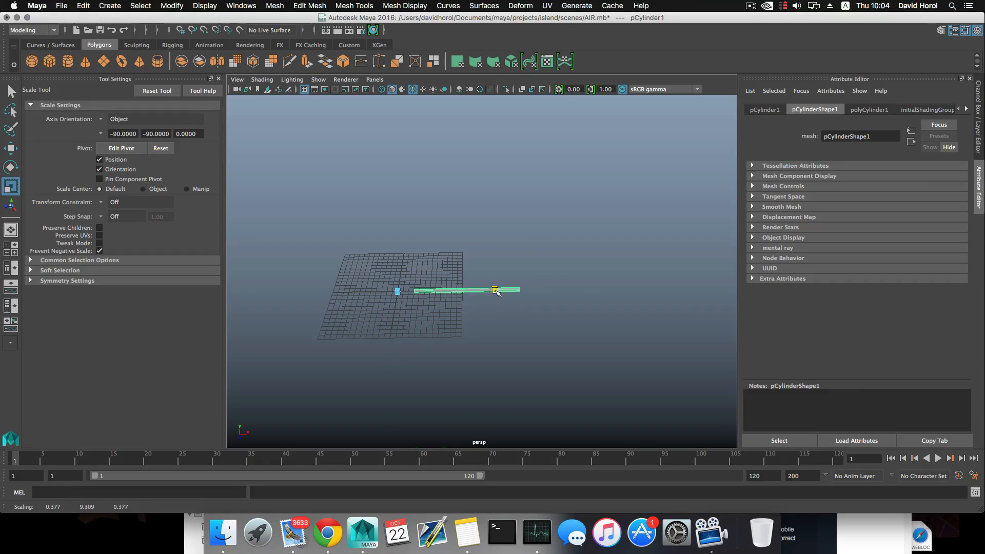
{"action": "left_click_drag", "start_coordinate": [496, 291], "coordinate": [657, 290]}
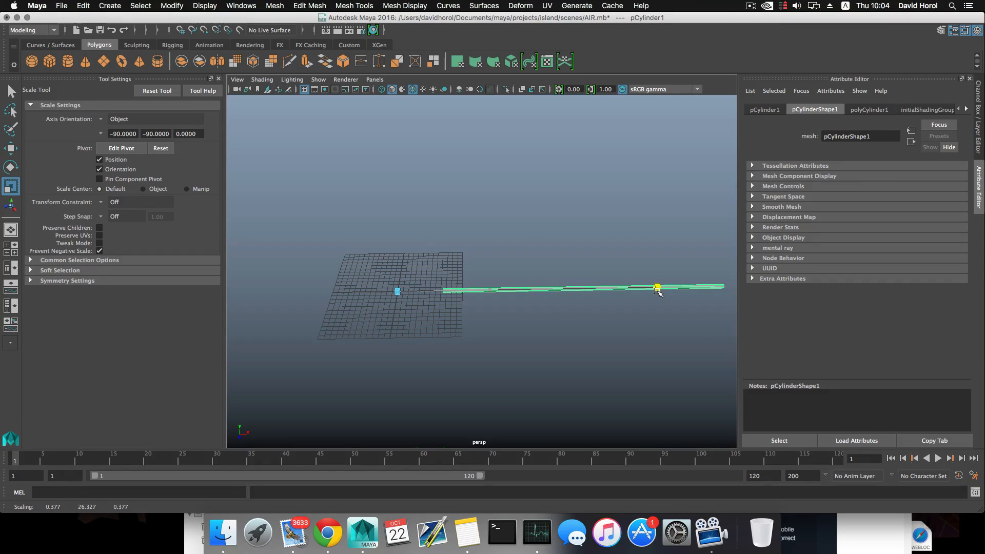
- Adjust the thin pipe's length to a Y scale of about 20.3
{"action": "left_click_drag", "start_coordinate": [587, 308], "coordinate": [453, 279], "text": "alt"}
{"action": "right_click_drag", "start_coordinate": [453, 279], "coordinate": [758, 366], "text": "alt"}
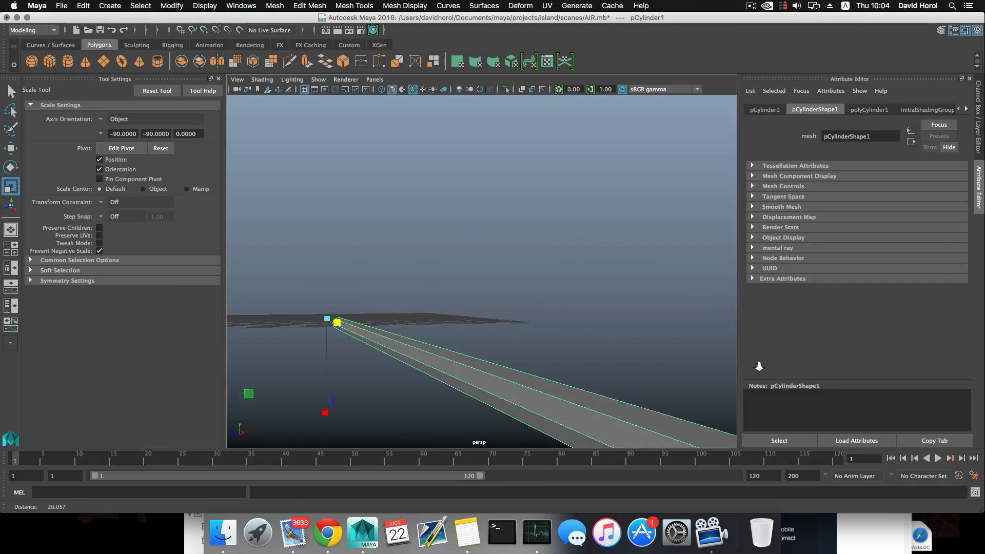
{"action": "left_click_drag", "start_coordinate": [728, 363], "coordinate": [564, 355], "text": "alt"}
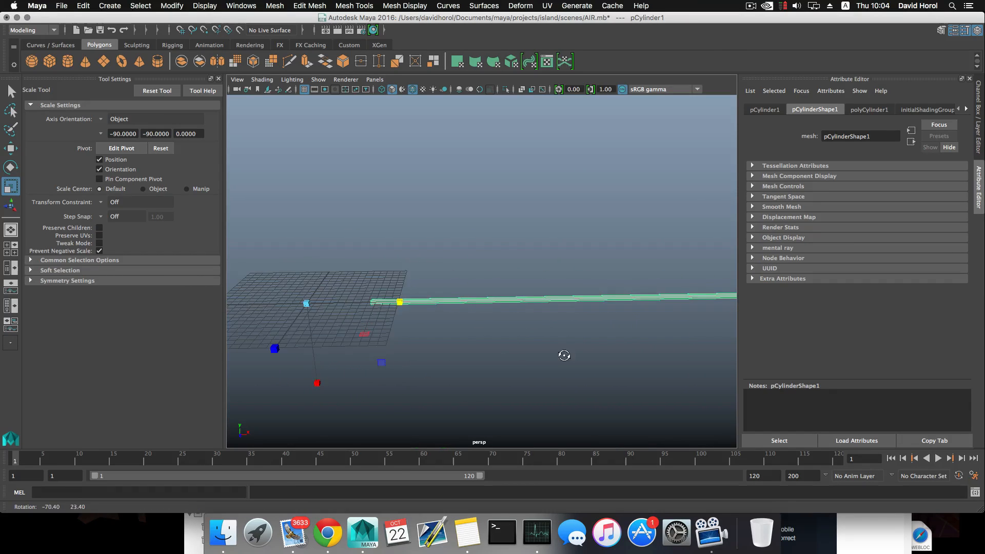
{"action": "right_click_drag", "start_coordinate": [564, 355], "coordinate": [448, 347], "text": "alt"}
{"action": "left_click", "coordinate": [457, 303]}
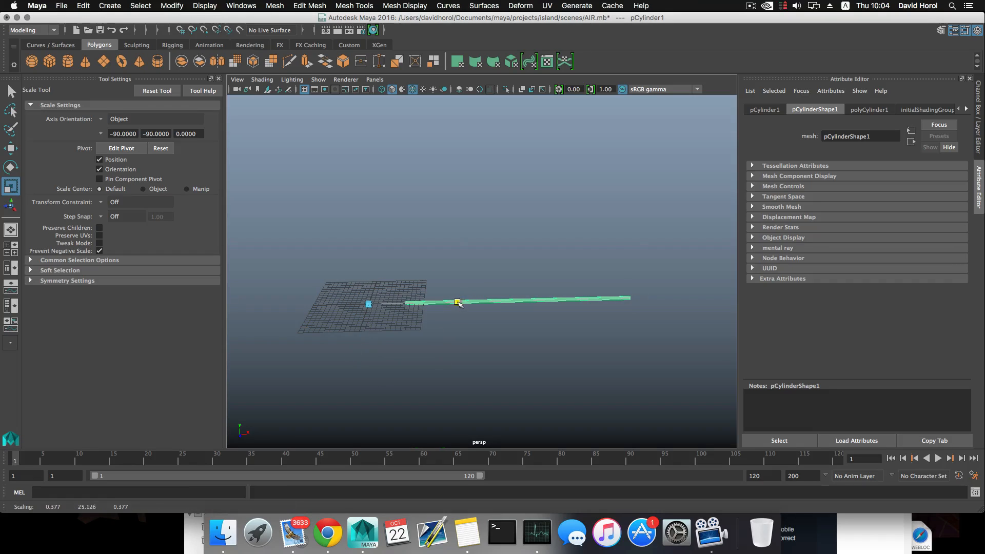
{"action": "mouse_move", "coordinate": [457, 302]}
{"action": "left_mouse_down"}
{"action": "mouse_move", "coordinate": [443, 302]}
{"action": "mouse_move", "coordinate": [457, 325]}
{"action": "mouse_move", "coordinate": [448, 333]}
{"action": "mouse_move", "coordinate": [466, 323]}
{"action": "mouse_move", "coordinate": [469, 298]}
{"action": "left_mouse_up"}
- Insert 5 evenly spaced edge loops along the pipe with the Insert Edge Loop tool's multiple-loops option
{"action": "right_click_drag", "start_coordinate": [468, 298], "coordinate": [452, 307], "text": "shift"}
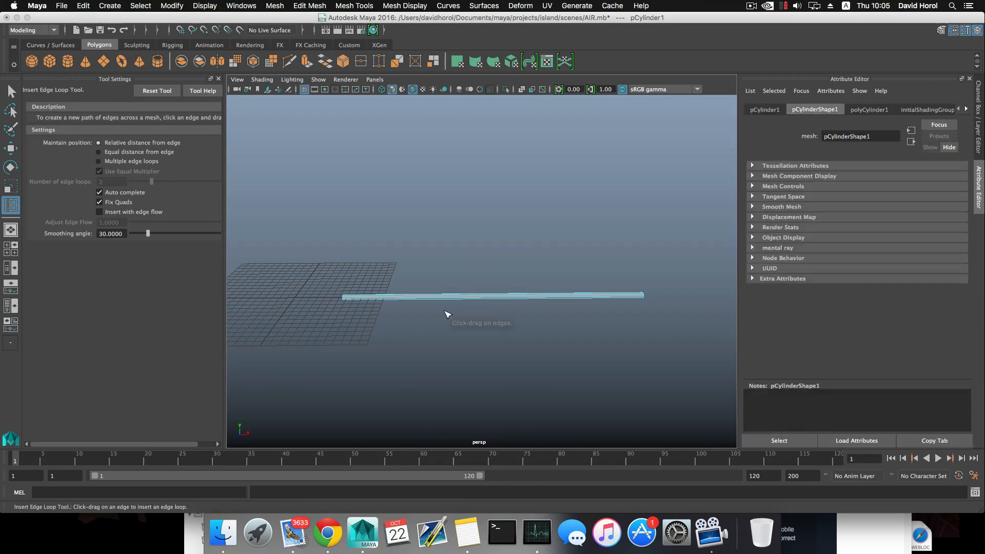
{"action": "left_click", "coordinate": [98, 162]}
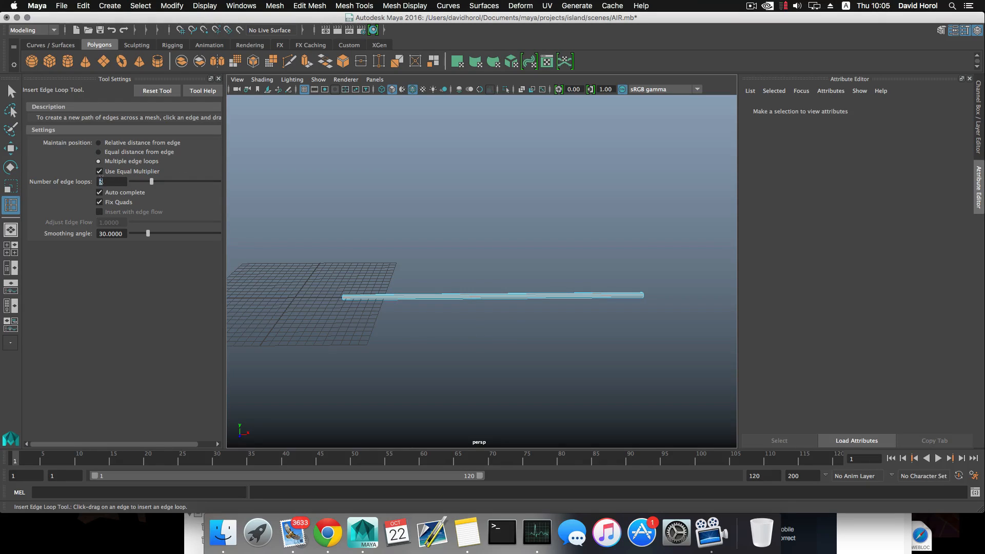
{"action": "type", "text": "5"}
{"action": "left_click", "coordinate": [487, 298]}
- Bevel the five inserted edge loops along the pipe and clear the edge selection
{"action": "left_click_drag", "start_coordinate": [506, 356], "coordinate": [433, 362], "text": "alt"}
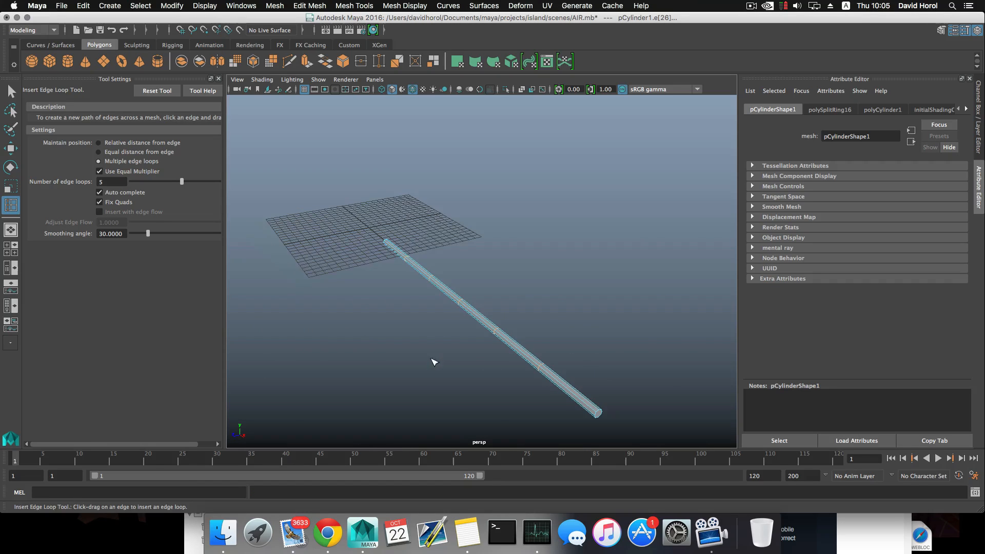
{"action": "middle_click_drag", "start_coordinate": [436, 361], "coordinate": [393, 299], "text": "alt"}
{"action": "right_click_drag", "start_coordinate": [393, 299], "coordinate": [523, 356], "text": "alt"}
{"action": "middle_click_drag", "start_coordinate": [482, 336], "coordinate": [496, 359], "text": "alt"}
{"action": "left_click_drag", "start_coordinate": [493, 360], "coordinate": [511, 337], "text": "alt"}
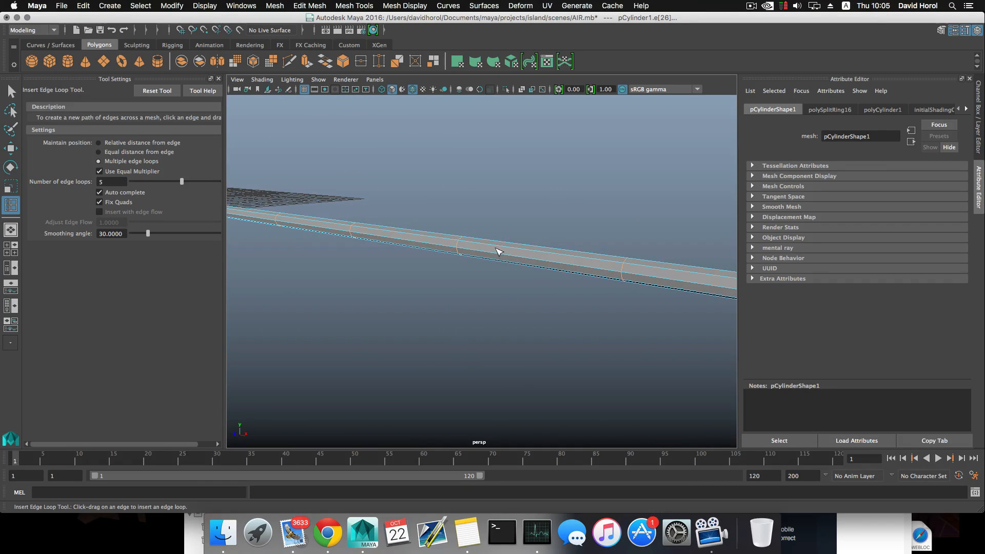
{"action": "right_click_drag", "start_coordinate": [496, 249], "coordinate": [548, 259]}
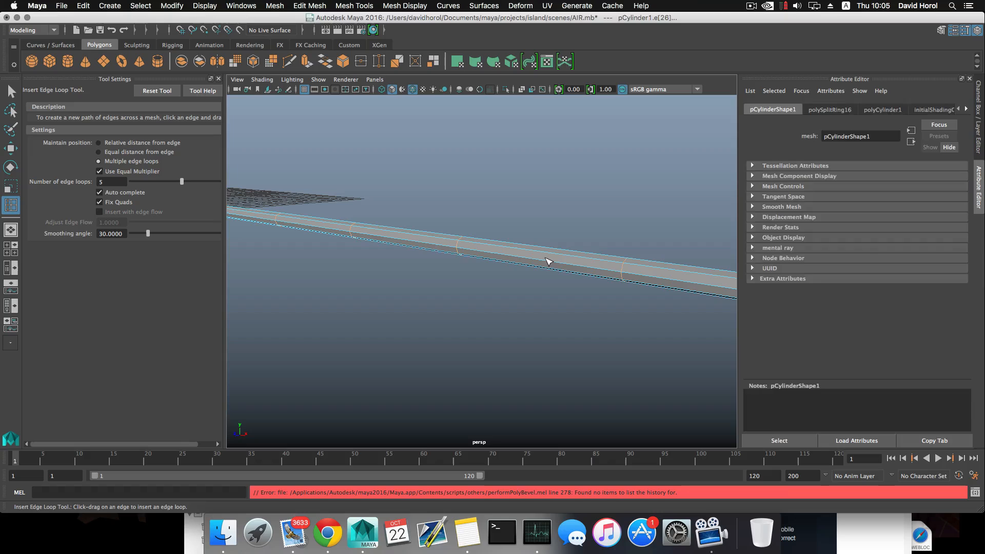
{"action": "left_click", "coordinate": [530, 293]}
- Return to object selection and show the pipe's transform values and construction history in the Channel Box
{"action": "scroll", "coordinate": [529, 294], "scroll_direction": "down", "scroll_amount": 4}
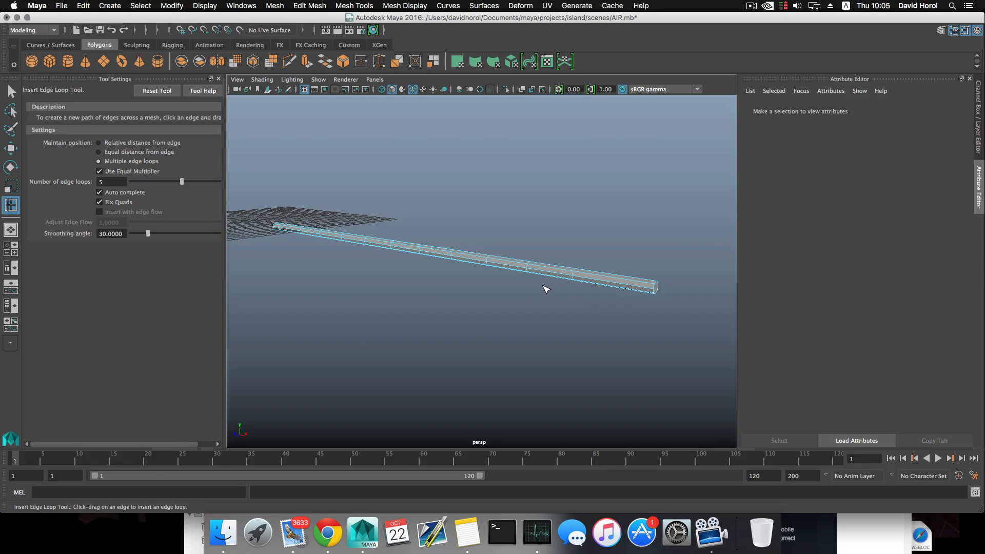
{"action": "scroll", "coordinate": [567, 296], "scroll_direction": "up", "scroll_amount": 2}
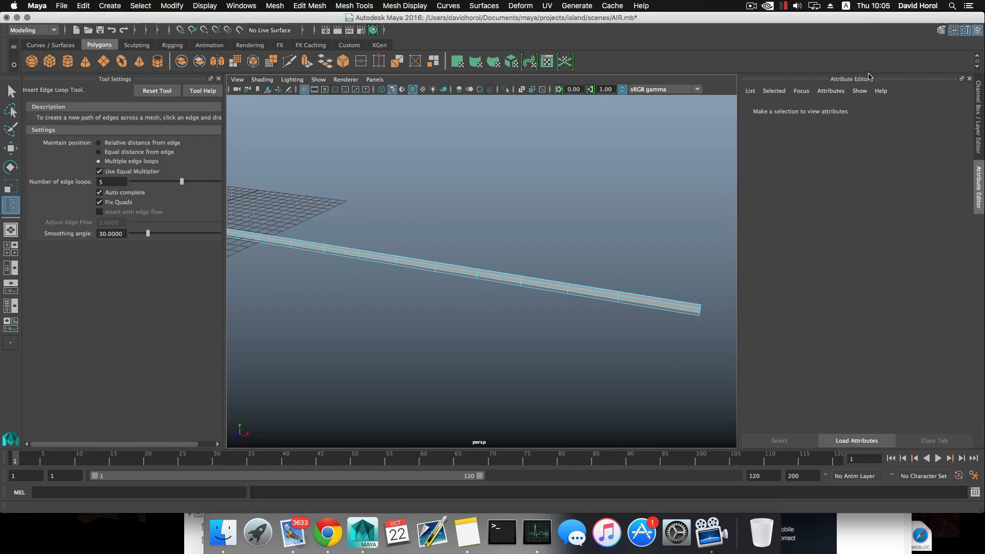
{"action": "key", "text": "F8"}
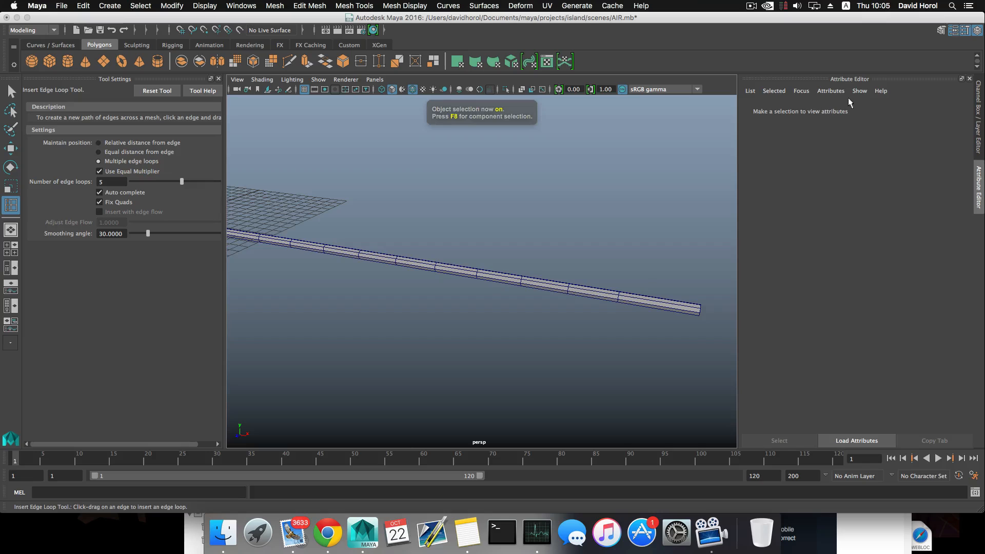
{"action": "key", "text": "ctrl+a"}
{"action": "left_click", "coordinate": [603, 266]}
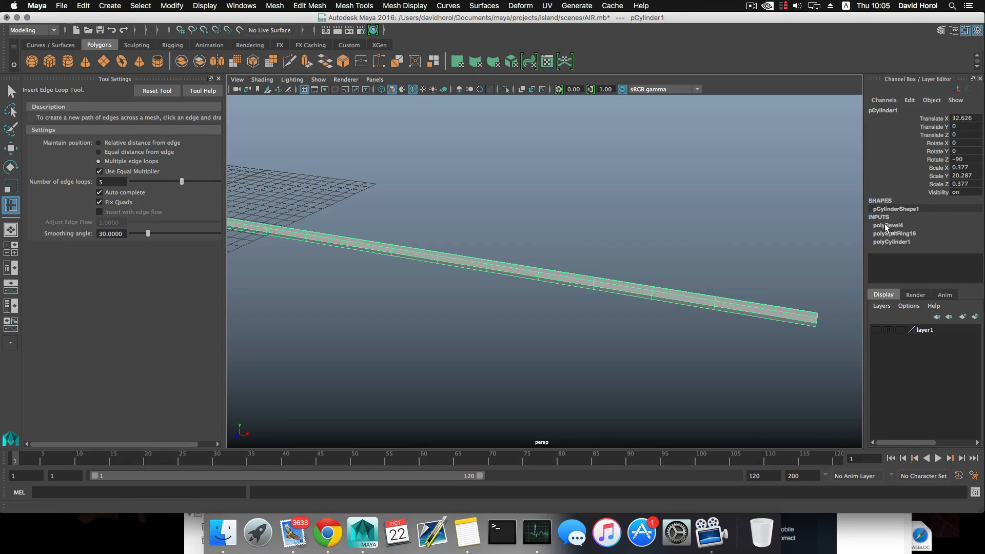
- Undo the pipe's selection, hide the Channel Box, and switch to the Select tool
{"action": "key", "text": "super+z"}
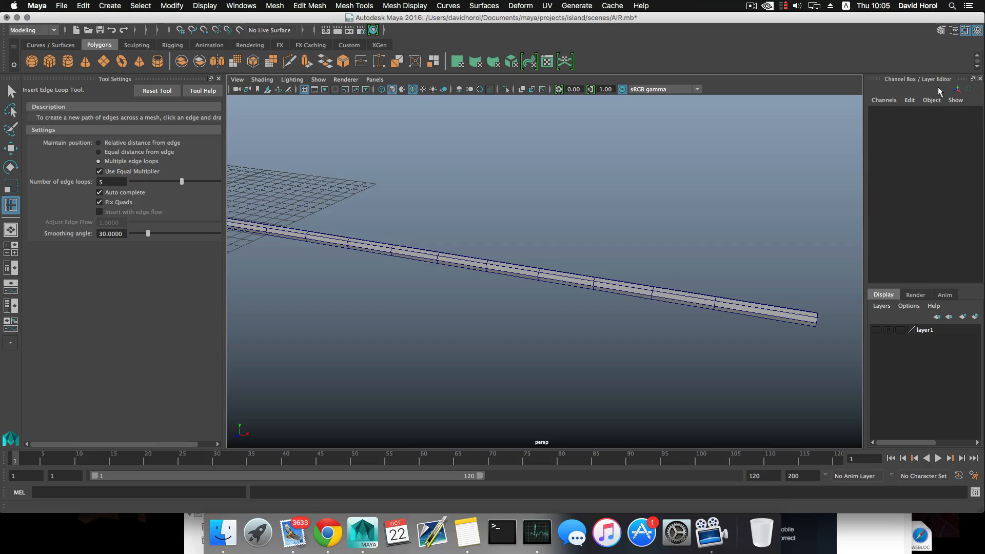
{"action": "left_click", "coordinate": [976, 30]}
{"action": "left_click", "coordinate": [976, 30]}
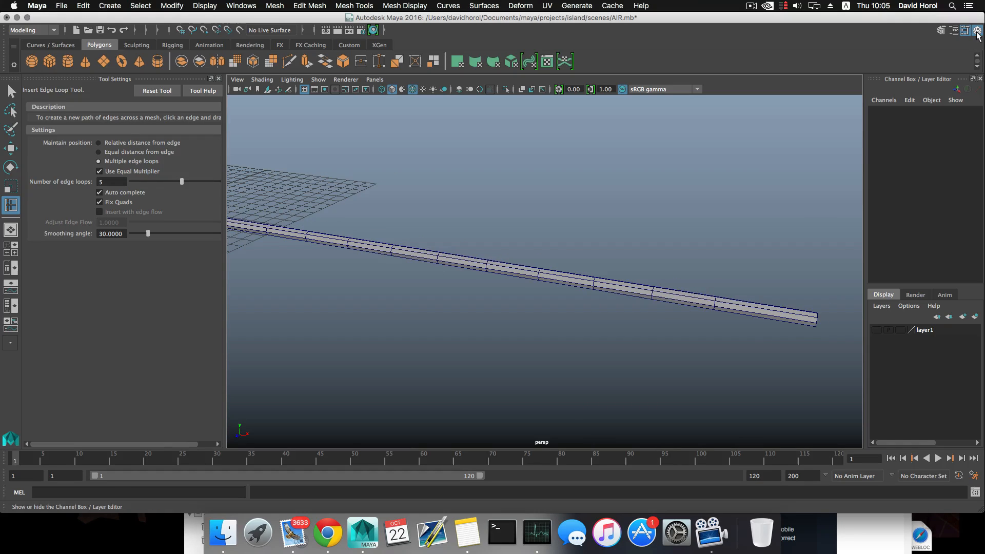
{"action": "left_click", "coordinate": [769, 304]}
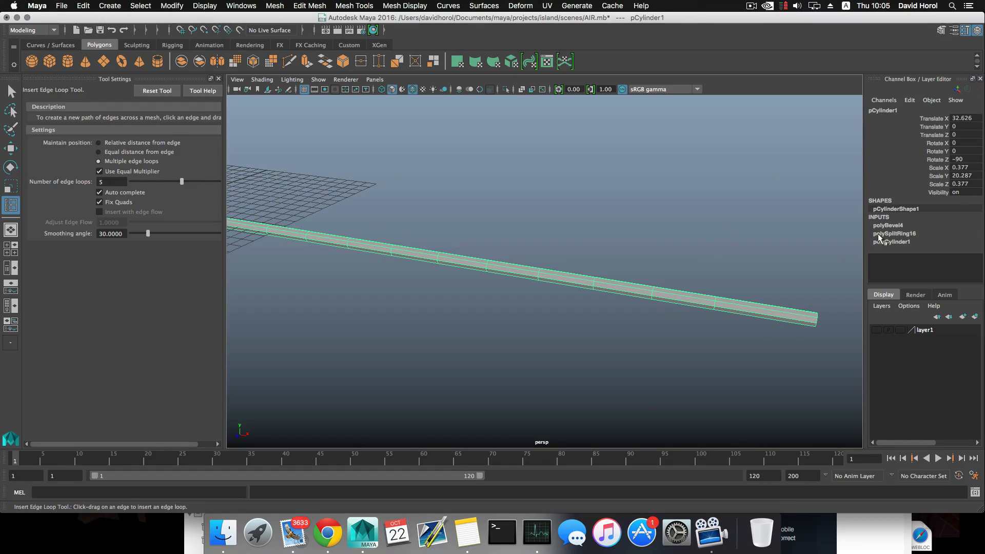
{"action": "key", "text": "super+z"}
{"action": "left_click", "coordinate": [975, 30]}
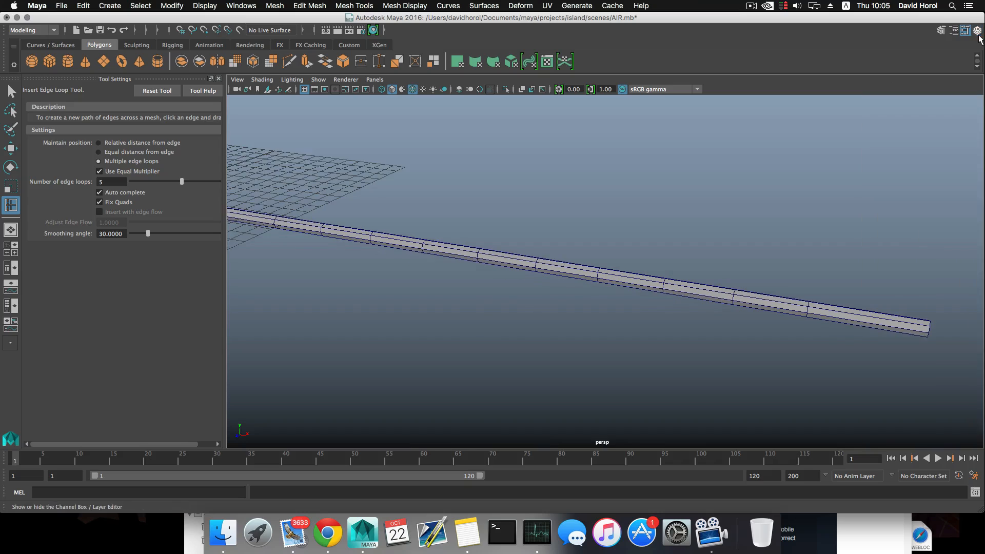
{"action": "key", "text": "q"}
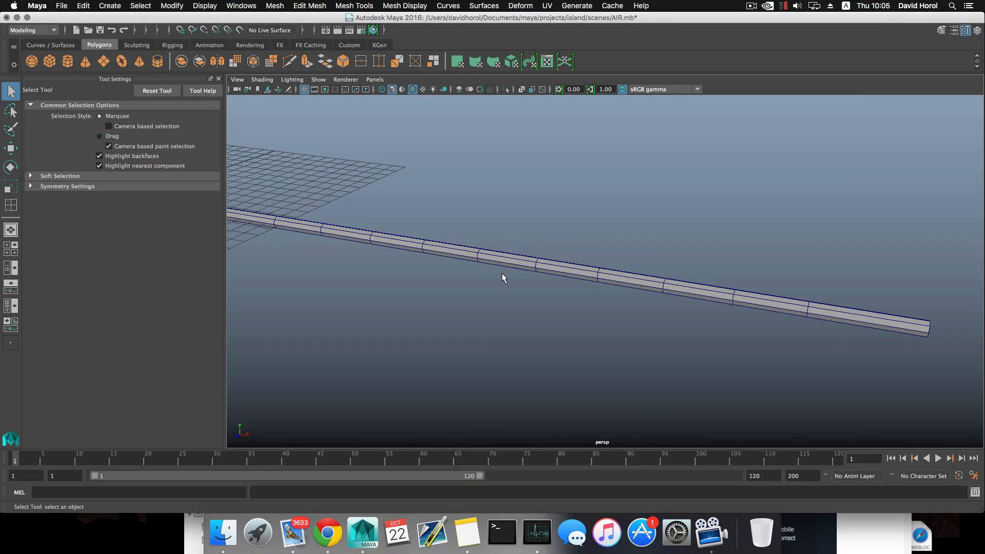
- Set the Fraction of the pipe's polyBevel4 to 0.05 so each beveled loop pair becomes narrow
{"action": "left_click", "coordinate": [524, 272]}
{"action": "left_click", "coordinate": [976, 31]}
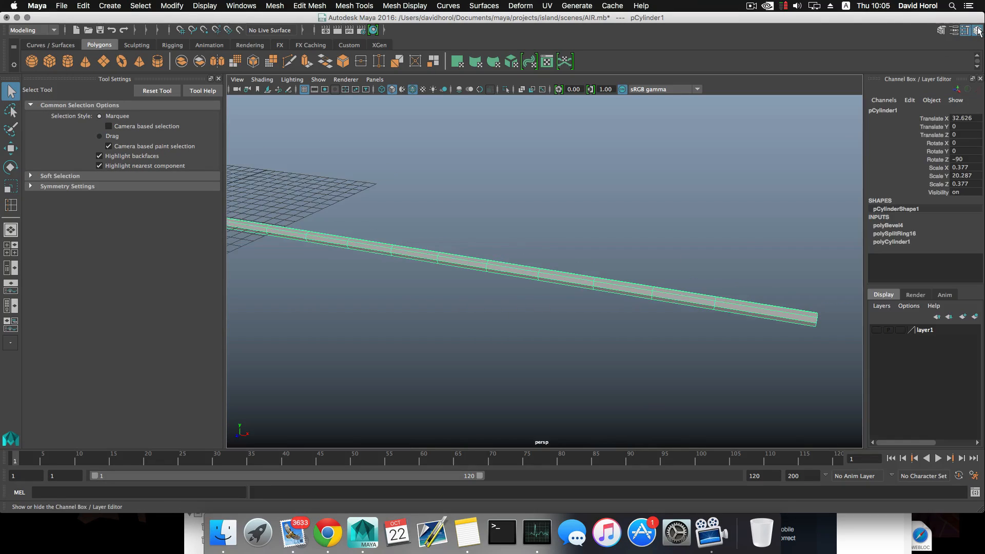
{"action": "double_click", "coordinate": [896, 227]}
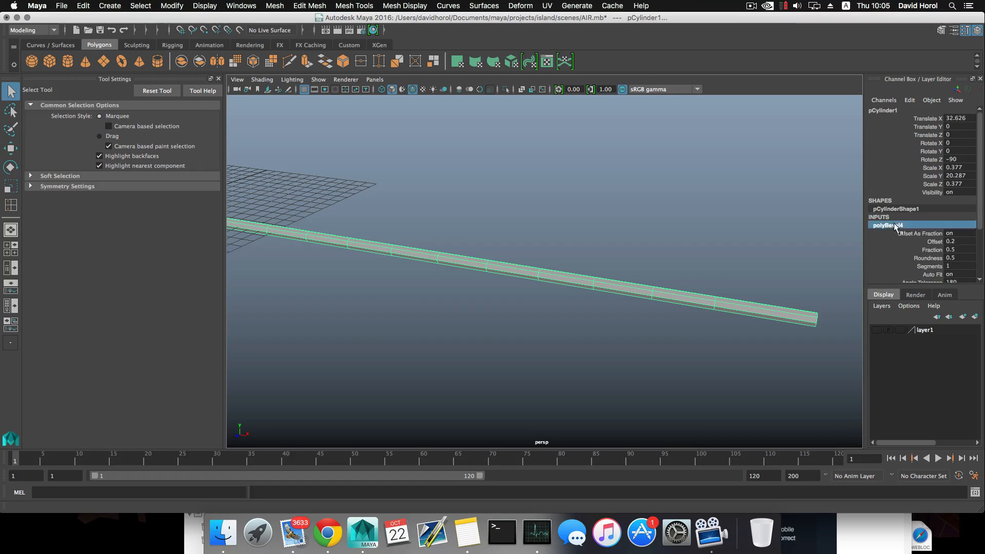
{"action": "left_click", "coordinate": [950, 250]}
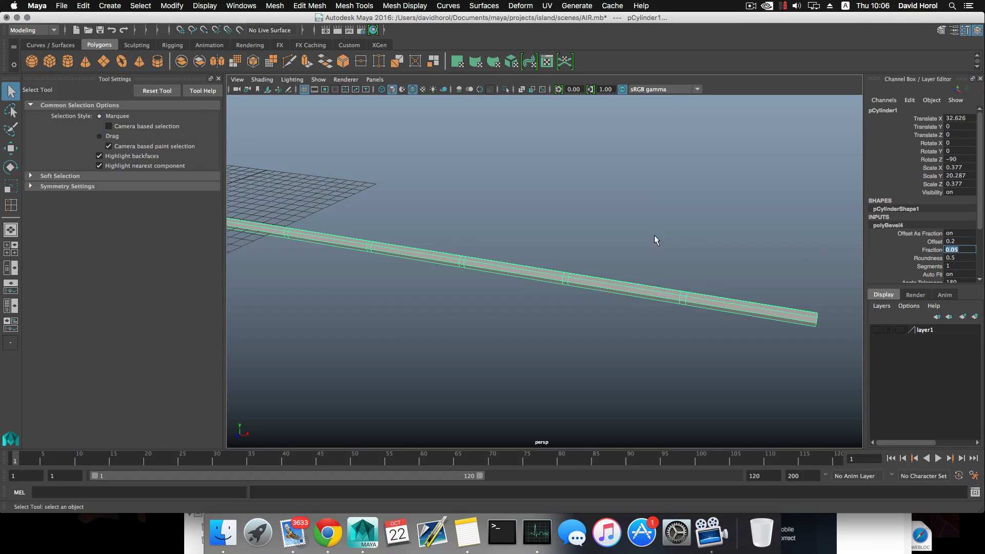
{"action": "mouse_move", "coordinate": [655, 237]}
{"action": "left_mouse_down", "text": "alt"}
{"action": "mouse_move", "coordinate": [732, 253]}
{"action": "mouse_move", "coordinate": [640, 253]}
{"action": "mouse_move", "coordinate": [660, 232]}
{"action": "left_mouse_up", "text": "alt"}
{"action": "right_click_drag", "start_coordinate": [659, 231], "coordinate": [655, 283], "text": "alt"}
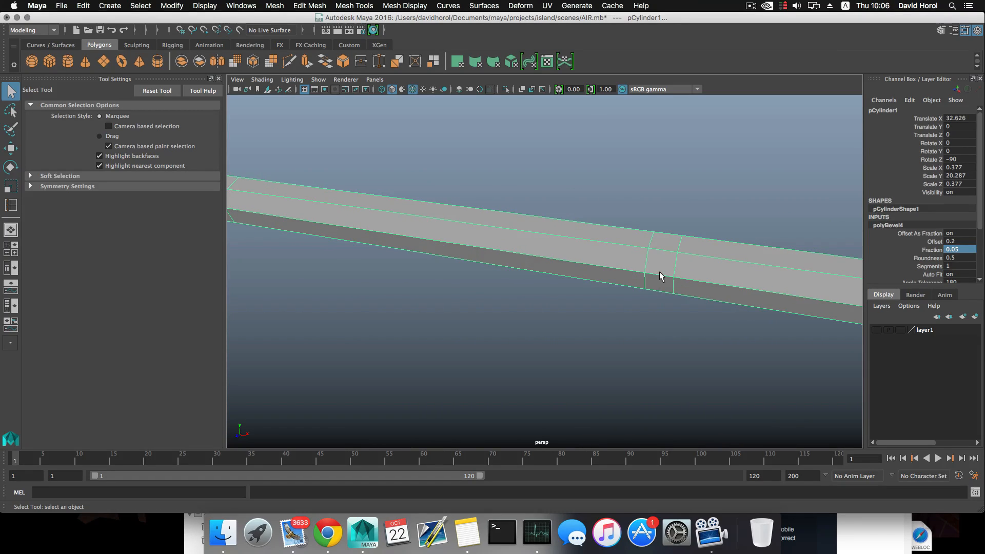
- Select both edge loops of each beveled pair along the pipe and bevel them again
{"action": "key", "text": "F8"}
{"action": "left_click_drag", "start_coordinate": [658, 273], "coordinate": [669, 271], "text": "alt"}
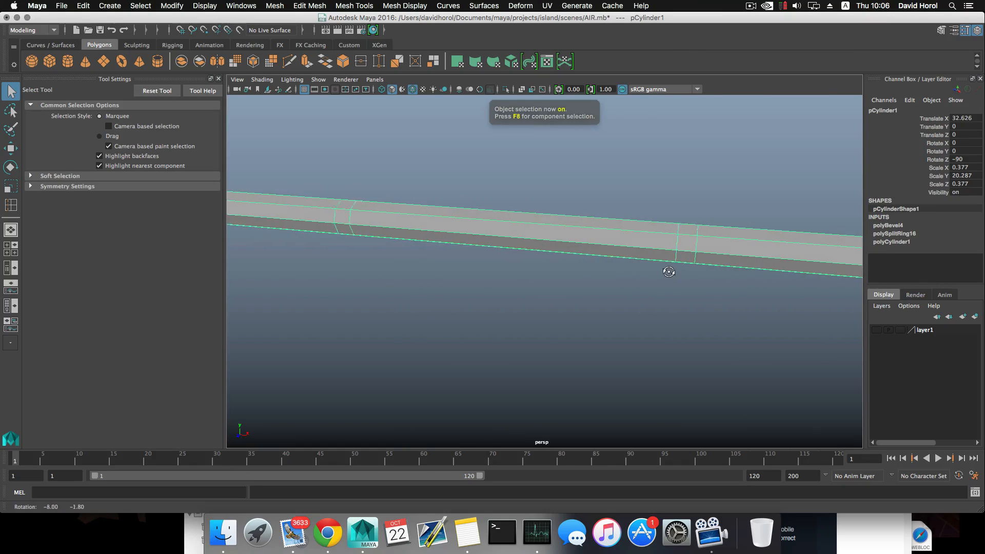
{"action": "middle_click_drag", "start_coordinate": [731, 246], "coordinate": [662, 268], "text": "alt"}
{"action": "right_click_drag", "start_coordinate": [662, 267], "coordinate": [630, 232], "text": "shift"}
{"action": "key", "text": "w"}
{"action": "left_click", "coordinate": [617, 264]}
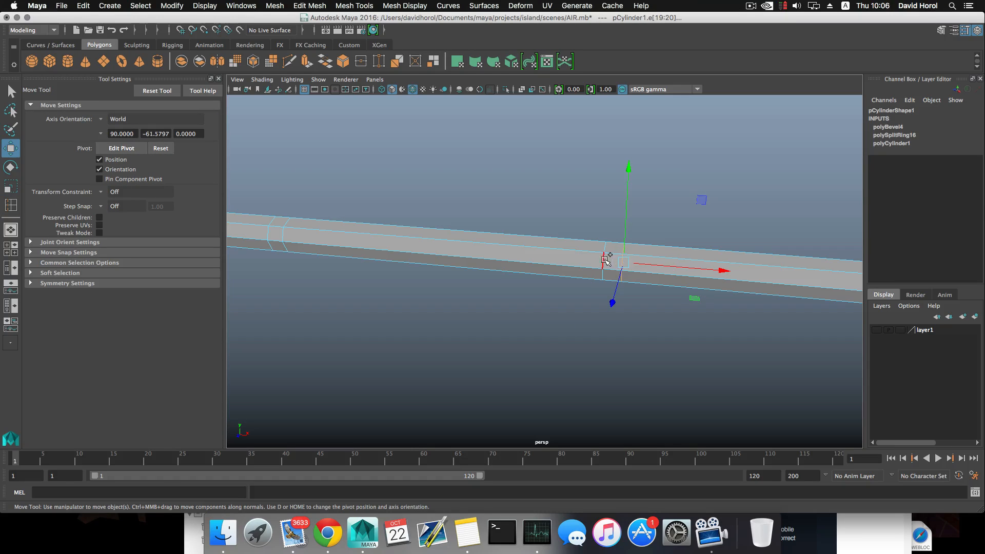
{"action": "left_click", "coordinate": [606, 260]}
{"action": "middle_click_drag", "start_coordinate": [532, 248], "coordinate": [635, 301], "text": "alt"}
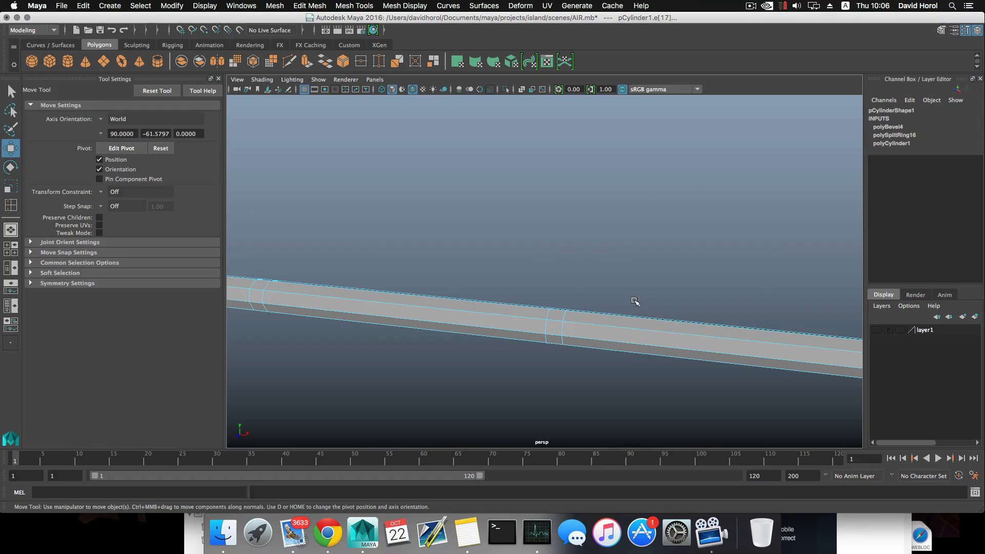
{"action": "double_click", "coordinate": [545, 328], "text": "shift"}
{"action": "middle_click_drag", "start_coordinate": [482, 276], "coordinate": [737, 282], "text": "alt"}
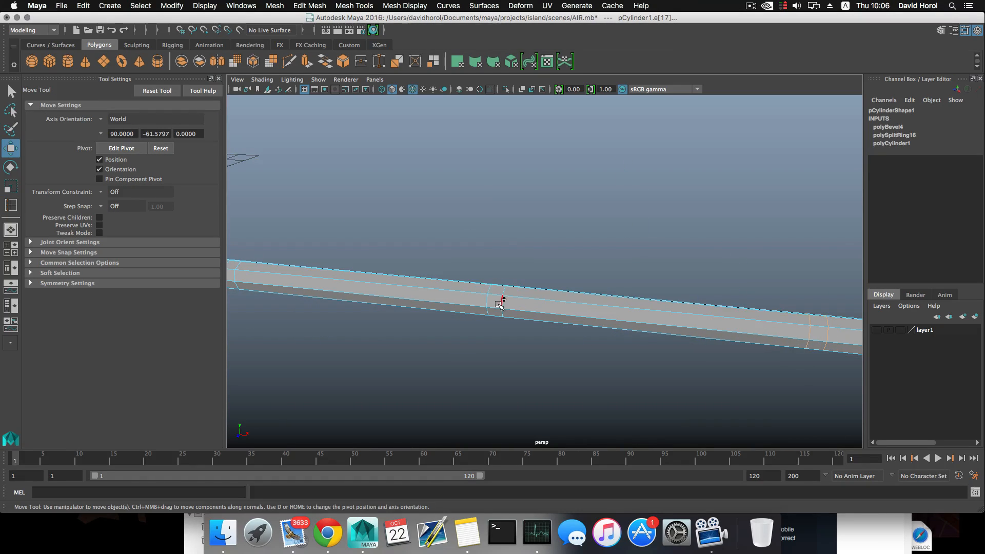
{"action": "double_click", "coordinate": [500, 306], "text": "shift"}
{"action": "double_click", "coordinate": [486, 302], "text": "shift"}
{"action": "middle_click_drag", "start_coordinate": [482, 294], "coordinate": [752, 301], "text": "alt"}
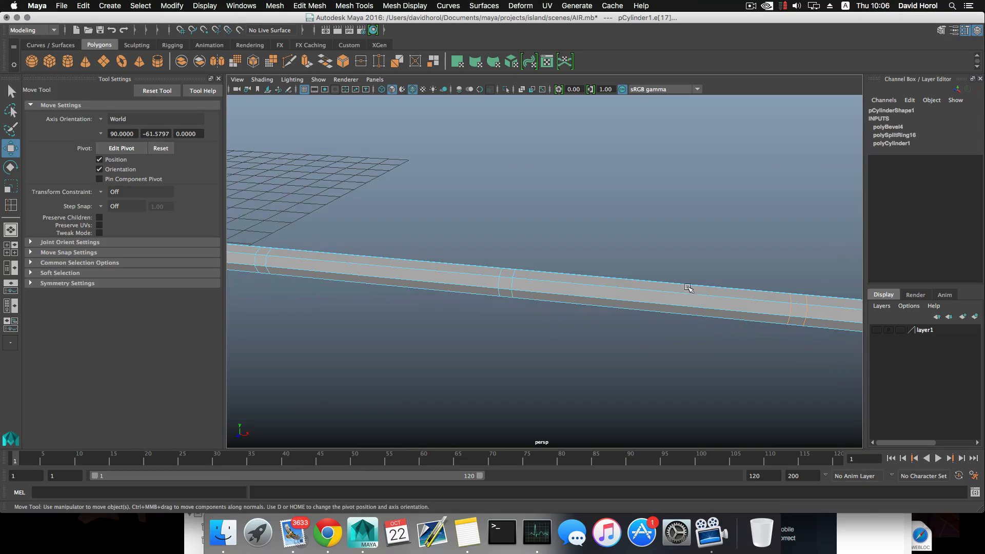
{"action": "double_click", "coordinate": [511, 282], "text": "shift"}
{"action": "middle_click_drag", "start_coordinate": [473, 251], "coordinate": [390, 199], "text": "alt"}
{"action": "double_click", "coordinate": [388, 259], "text": "shift"}
{"action": "scroll", "coordinate": [615, 266], "scroll_direction": "down", "scroll_amount": 8}
{"action": "middle_click_drag", "start_coordinate": [730, 280], "coordinate": [506, 266], "text": "alt"}
{"action": "scroll", "coordinate": [694, 270], "scroll_direction": "down", "scroll_amount": 3}
{"action": "scroll", "coordinate": [693, 272], "scroll_direction": "down", "scroll_amount": 3}
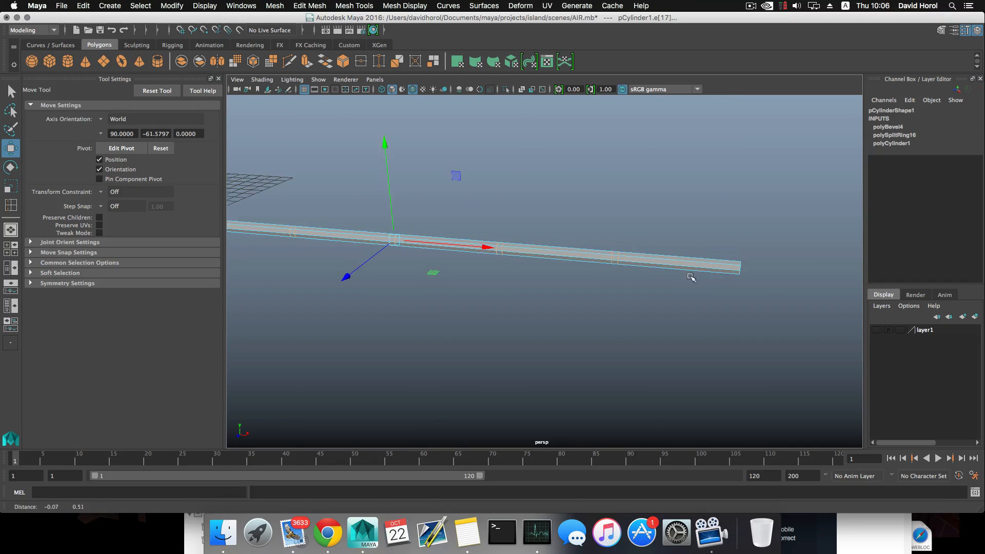
{"action": "right_click_drag", "start_coordinate": [609, 258], "coordinate": [643, 264], "text": "shift"}
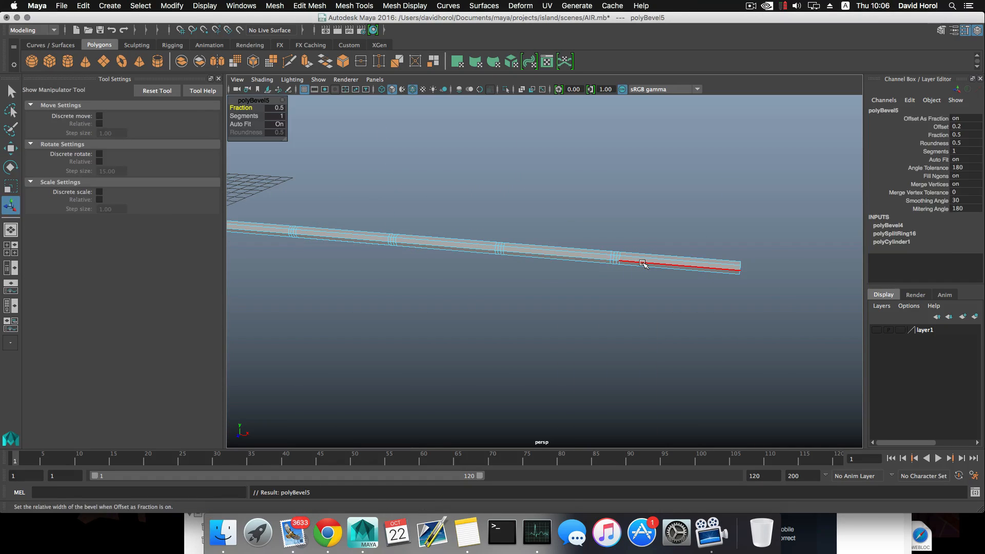
- Set the Fraction of the new bevel, polyBevel5, to 0.01 and examine the doubled edge loops up close
{"action": "scroll", "coordinate": [639, 265], "scroll_direction": "up", "scroll_amount": 4}
{"action": "middle_click_drag", "start_coordinate": [649, 264], "coordinate": [585, 260], "text": "alt"}
{"action": "left_click", "coordinate": [583, 260]}
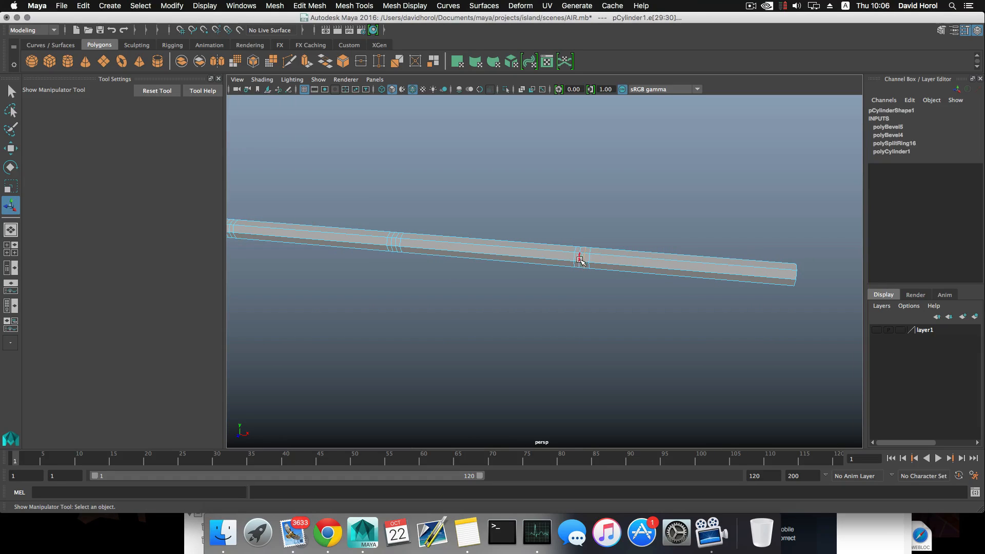
{"action": "left_click", "coordinate": [588, 260]}
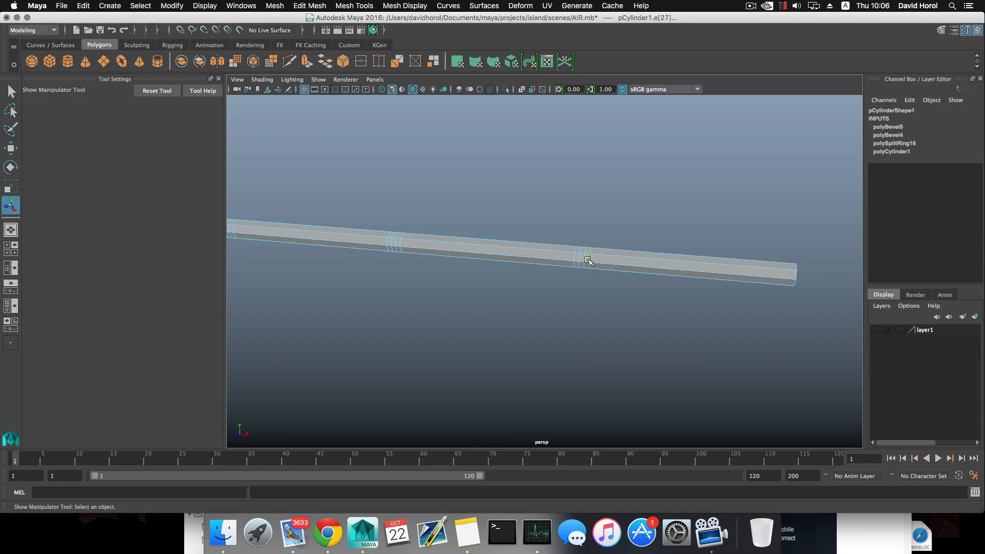
{"action": "left_click", "coordinate": [885, 128]}
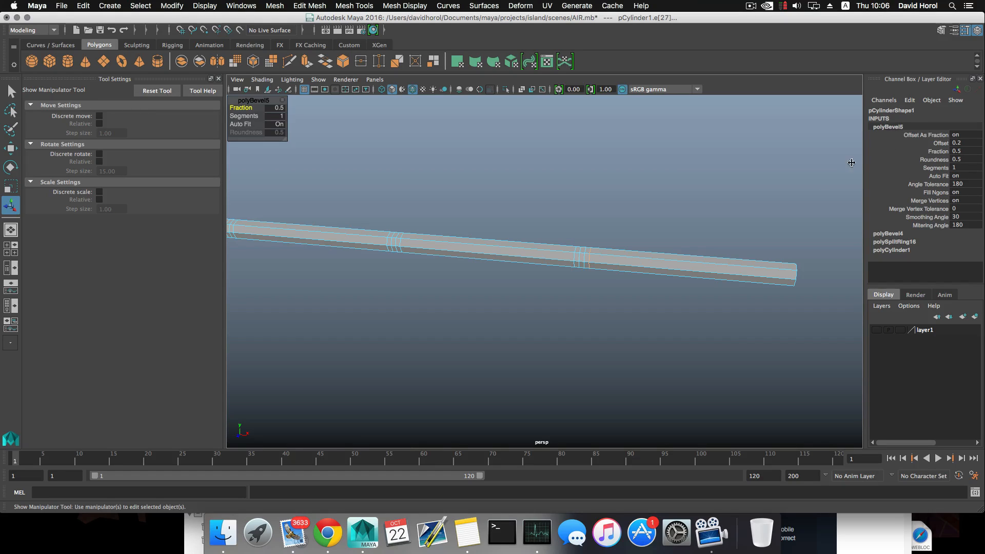
{"action": "left_click", "coordinate": [946, 150]}
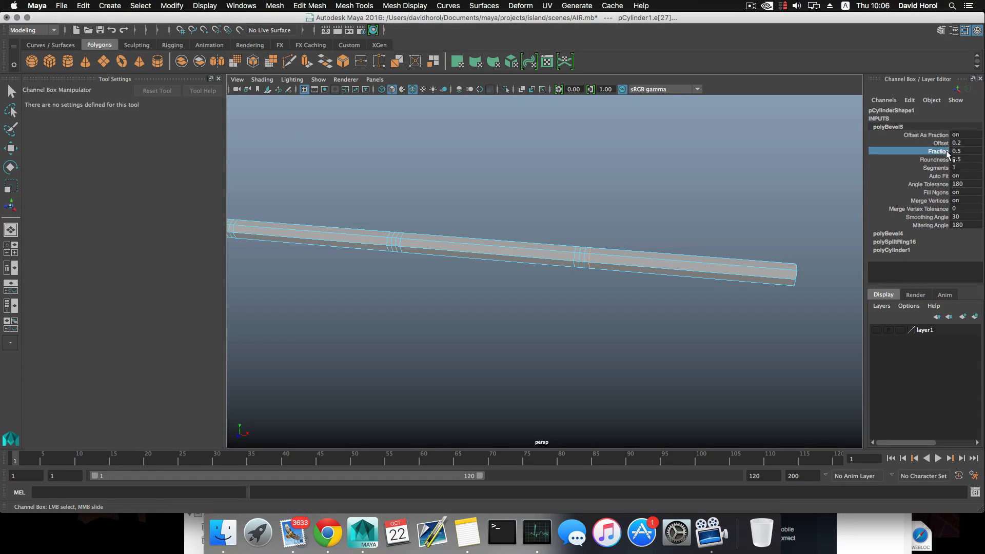
{"action": "double_click", "coordinate": [953, 151]}
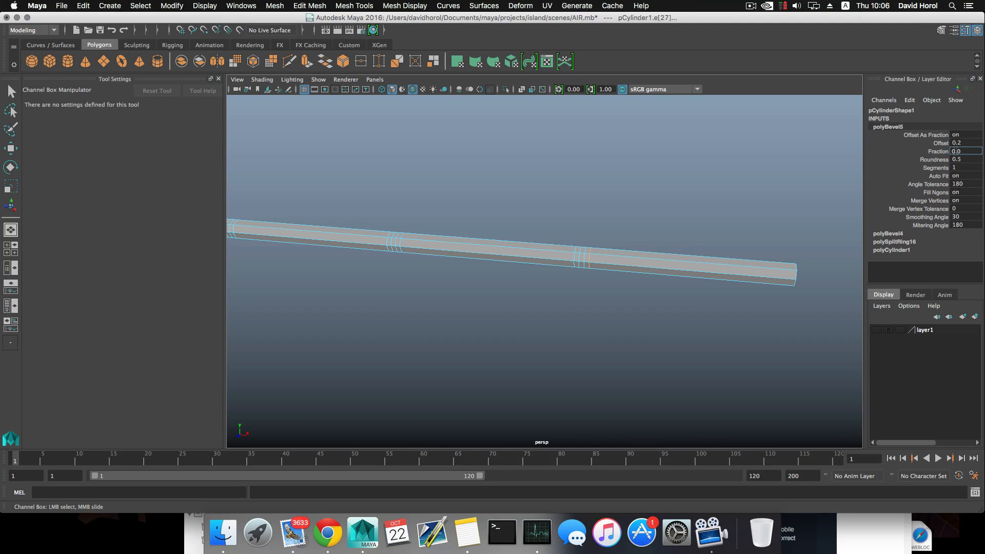
{"action": "key", "text": "Return"}
{"action": "scroll", "coordinate": [681, 176], "scroll_direction": "up", "scroll_amount": 6}
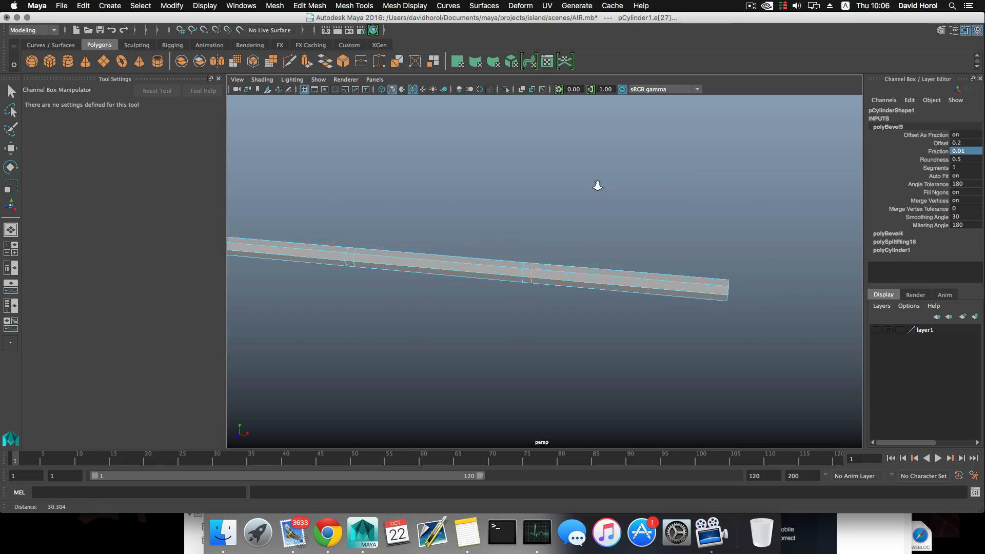
{"action": "scroll", "coordinate": [662, 247], "scroll_direction": "up", "scroll_amount": 8}
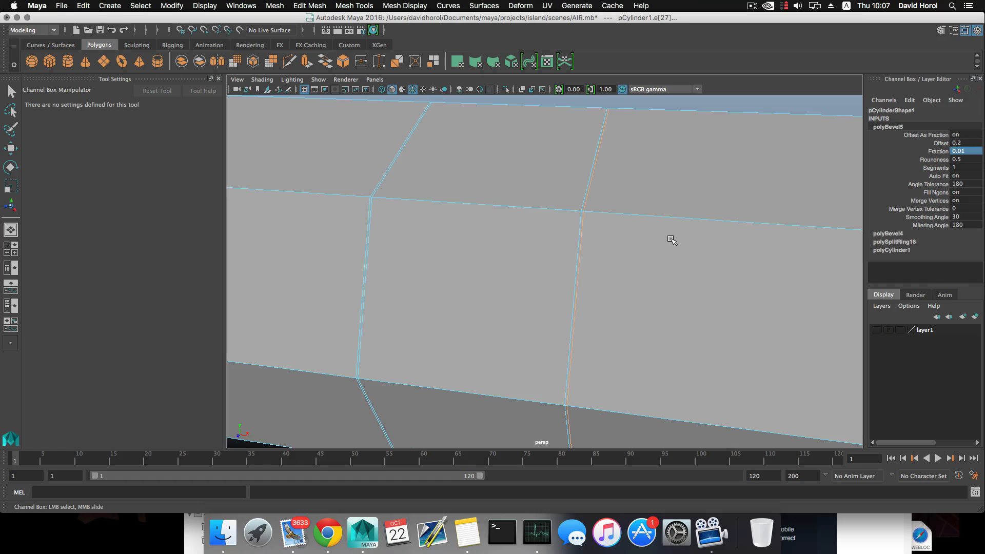
{"action": "scroll", "coordinate": [605, 222], "scroll_direction": "down", "scroll_amount": 10}
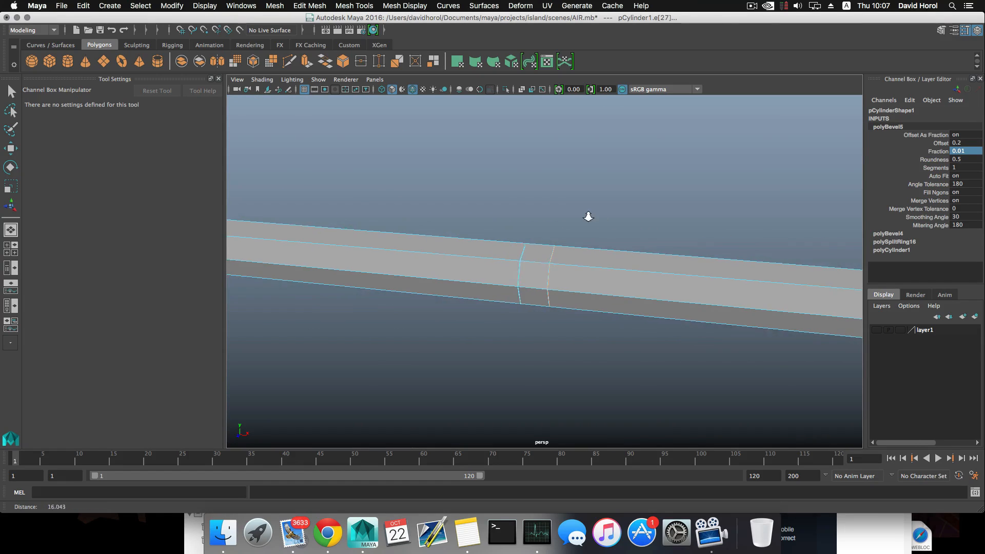
{"action": "scroll", "coordinate": [588, 217], "scroll_direction": "down", "scroll_amount": 1}
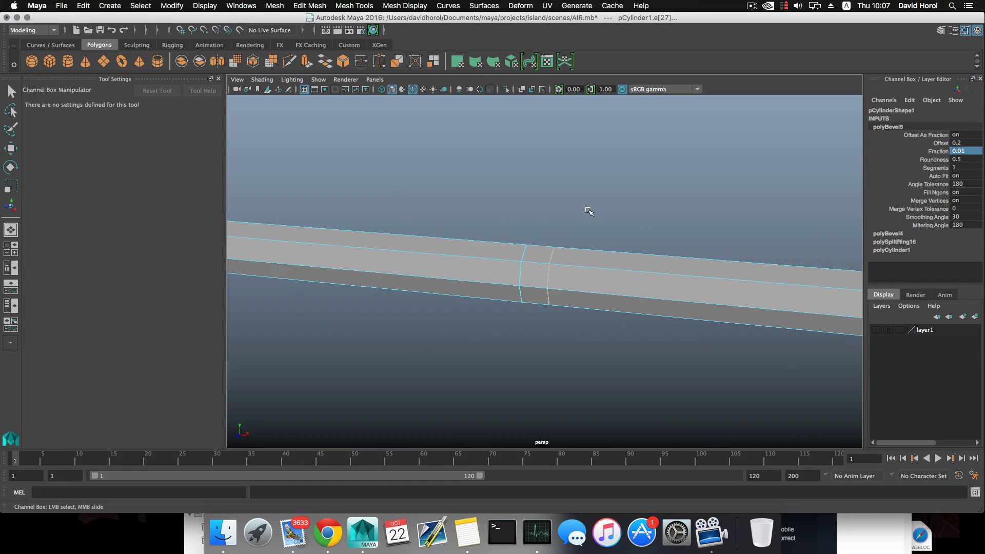
- Try deleting the selected edge loop beside the pipe joint, and undo the deletion
{"action": "key", "text": "Delete"}
{"action": "key", "text": "t"}
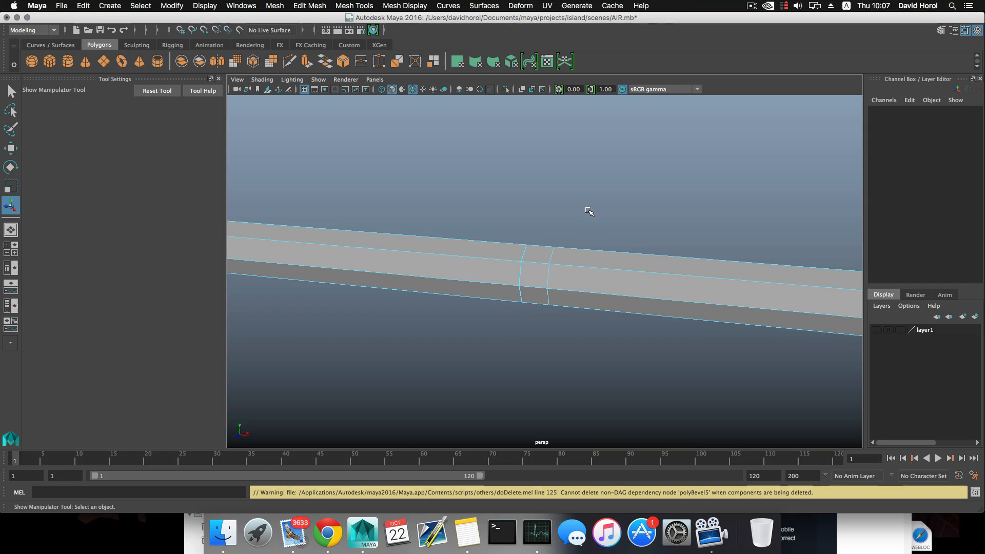
{"action": "key", "text": "ctrl+z"}
{"action": "right_click_drag", "start_coordinate": [589, 267], "coordinate": [545, 277], "text": "shift"}
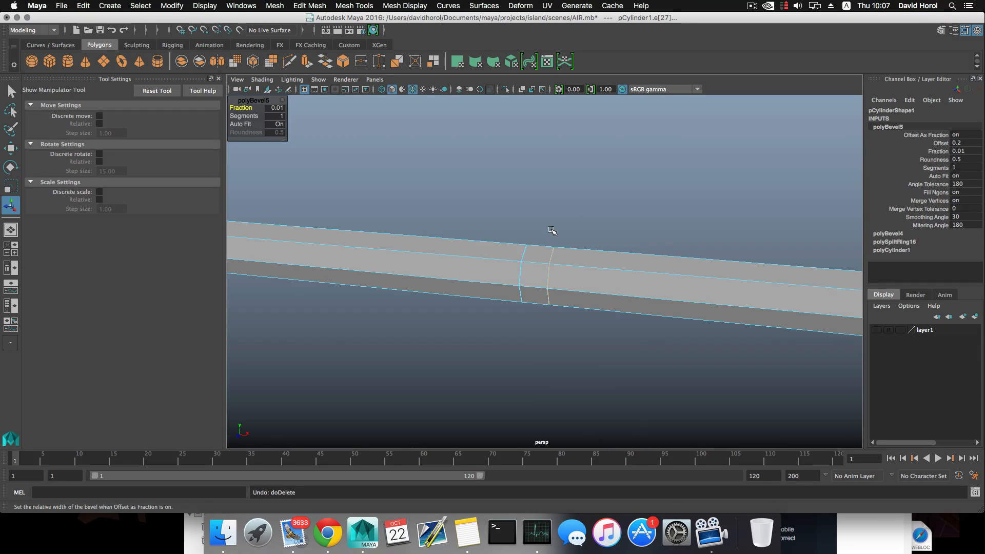
- Undo the 0.01 Fraction change and the second bevel of the edge loops
{"action": "key", "text": "ctrl+z"}
{"action": "key", "text": "ctrl+z"}
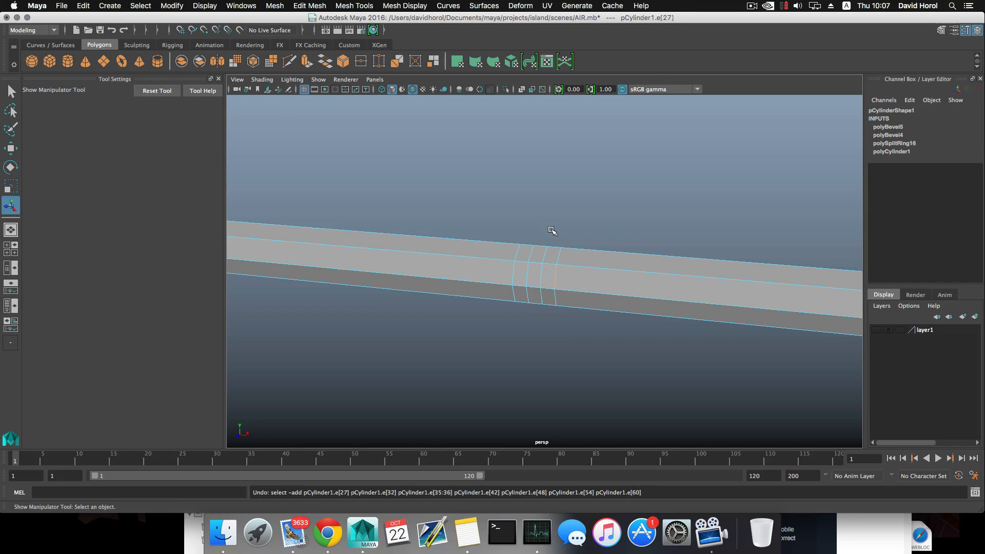
{"action": "key", "text": "ctrl+z"}
{"action": "key", "text": "ctrl+z"}
{"action": "key", "text": "ctrl+z"}
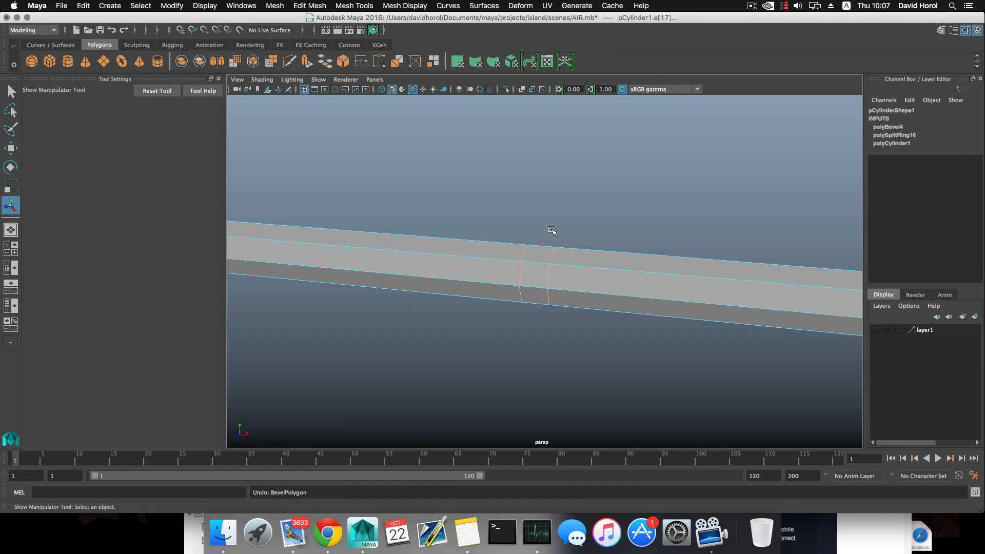
- Insert an edge loop midway between the two loops of one beveled pair on the pipe
{"action": "scroll", "coordinate": [551, 231], "scroll_direction": "down", "scroll_amount": 5}
{"action": "left_click_drag", "start_coordinate": [551, 231], "coordinate": [520, 218], "text": "alt"}
{"action": "middle_click_drag", "start_coordinate": [522, 218], "coordinate": [609, 280], "text": "alt"}
{"action": "right_click_drag", "start_coordinate": [609, 280], "coordinate": [679, 325], "text": "alt"}
{"action": "right_click_drag", "start_coordinate": [580, 241], "coordinate": [574, 223]}
{"action": "left_click", "coordinate": [569, 282]}
{"action": "right_click_drag", "start_coordinate": [574, 281], "coordinate": [577, 315], "text": "shift"}
- Repeat the middle edge loop insertion on each of the other four beveled loop pairs along the pipe
{"action": "middle_click_drag", "start_coordinate": [534, 286], "coordinate": [587, 276], "text": "alt"}
{"action": "middle_click_drag", "start_coordinate": [402, 268], "coordinate": [501, 265], "text": "alt"}
{"action": "left_click", "coordinate": [463, 279]}
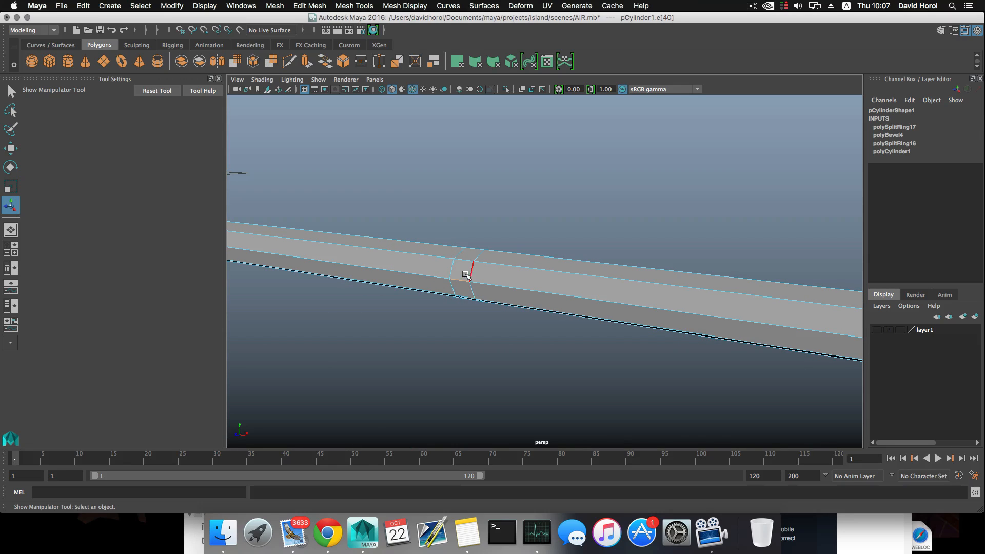
{"action": "key", "text": "g"}
{"action": "middle_click_drag", "start_coordinate": [413, 273], "coordinate": [378, 229], "text": "alt"}
{"action": "left_click", "coordinate": [437, 295]}
{"action": "key", "text": "g"}
{"action": "left_click", "coordinate": [522, 326]}
{"action": "key", "text": "g"}
{"action": "left_click", "coordinate": [405, 300]}
{"action": "key", "text": "g"}
{"action": "middle_click_drag", "start_coordinate": [492, 297], "coordinate": [428, 283], "text": "alt"}
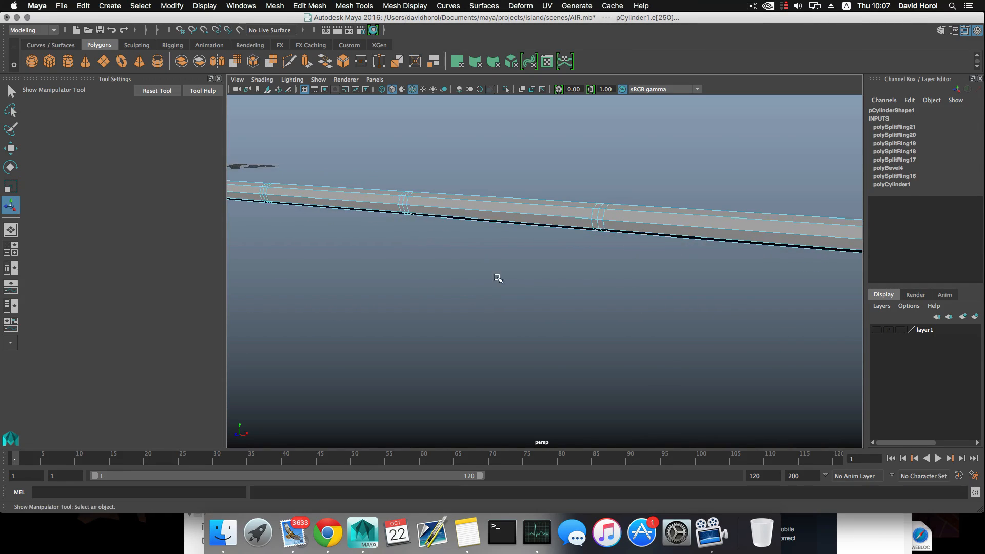
- Chamfer a front vertex on the middle edge loop of one pipe joint and select the resulting diamond face
{"action": "mouse_move", "coordinate": [497, 277]}
{"action": "middle_mouse_down", "text": "alt"}
{"action": "mouse_move", "coordinate": [392, 261]}
{"action": "mouse_move", "coordinate": [533, 283]}
{"action": "middle_mouse_up", "text": "alt"}
{"action": "right_click_drag", "start_coordinate": [485, 273], "coordinate": [510, 277], "text": "alt"}
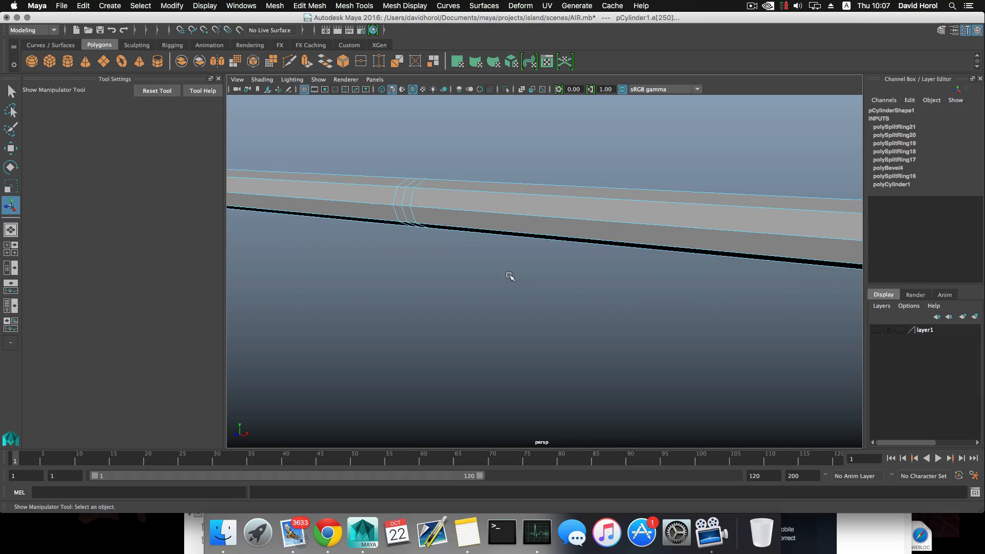
{"action": "middle_click_drag", "start_coordinate": [510, 277], "coordinate": [568, 306], "text": "alt"}
{"action": "mouse_move", "coordinate": [543, 261]}
{"action": "right_mouse_down"}
{"action": "mouse_move", "coordinate": [514, 262]}
{"action": "mouse_move", "coordinate": [559, 272]}
{"action": "right_mouse_up"}
{"action": "left_click", "coordinate": [523, 272]}
{"action": "scroll", "coordinate": [653, 325], "scroll_direction": "up", "scroll_amount": 5}
{"action": "right_click_drag", "start_coordinate": [422, 248], "coordinate": [418, 262]}
{"action": "left_click", "coordinate": [417, 261]}
- Widen the diamond by scaling its two side vertices apart along the pipe's length by about 1.68
{"action": "scroll", "coordinate": [672, 365], "scroll_direction": "down", "scroll_amount": 5}
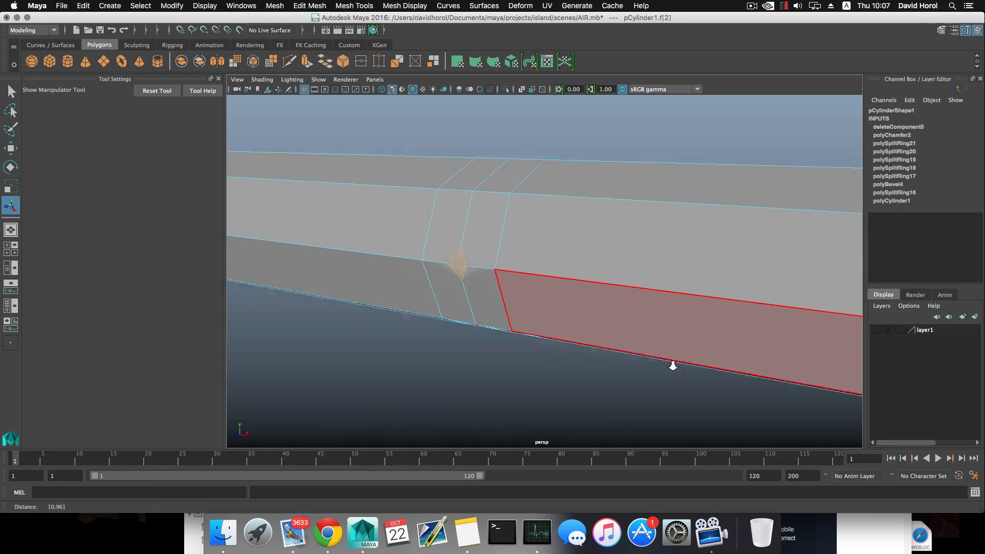
{"action": "mouse_move", "coordinate": [672, 365]}
{"action": "left_mouse_down", "text": "alt"}
{"action": "mouse_move", "coordinate": [655, 349]}
{"action": "mouse_move", "coordinate": [683, 355]}
{"action": "left_mouse_up", "text": "alt"}
{"action": "key", "text": "f"}
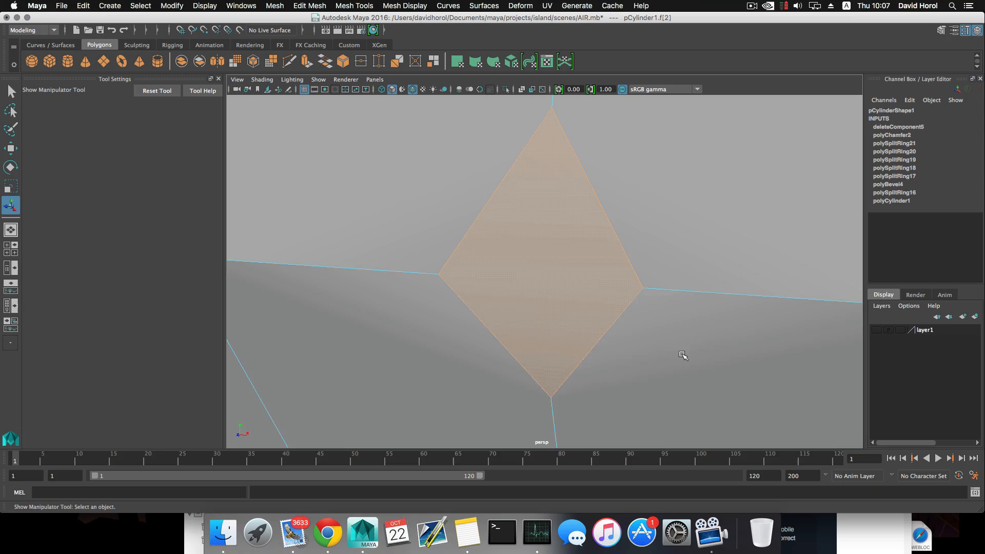
{"action": "scroll", "coordinate": [699, 345], "scroll_direction": "down", "scroll_amount": 10}
{"action": "left_click_drag", "start_coordinate": [614, 306], "coordinate": [584, 289], "text": "alt"}
{"action": "scroll", "coordinate": [594, 297], "scroll_direction": "up", "scroll_amount": 5}
{"action": "scroll", "coordinate": [582, 289], "scroll_direction": "up", "scroll_amount": 2}
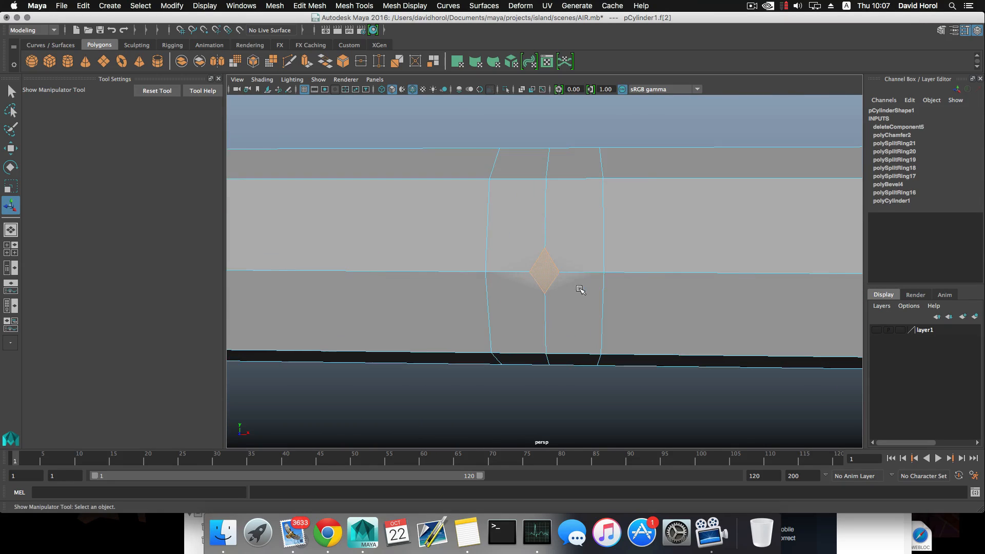
{"action": "right_click_drag", "start_coordinate": [570, 277], "coordinate": [525, 268]}
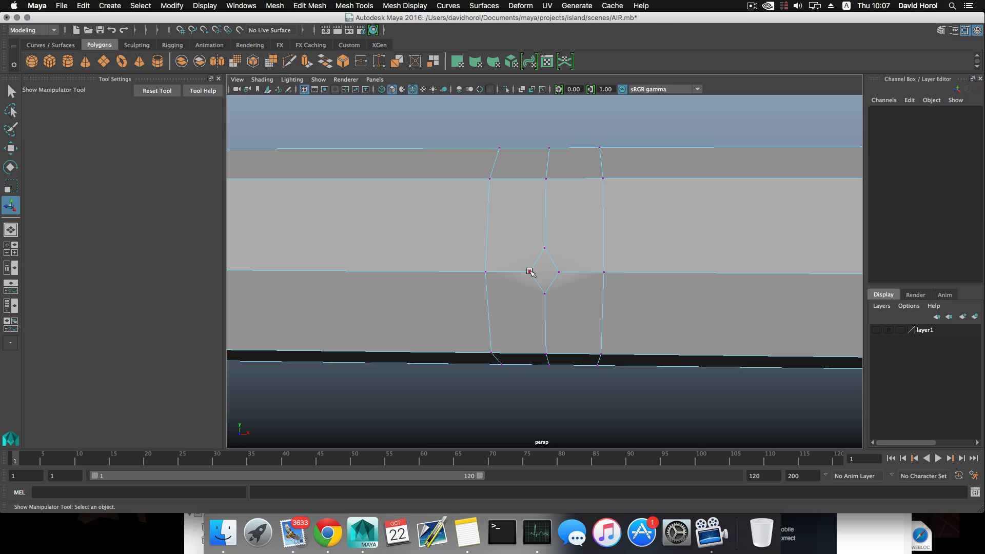
{"action": "left_click", "coordinate": [530, 272]}
{"action": "left_click", "coordinate": [559, 273], "text": "shift"}
{"action": "key", "text": "r"}
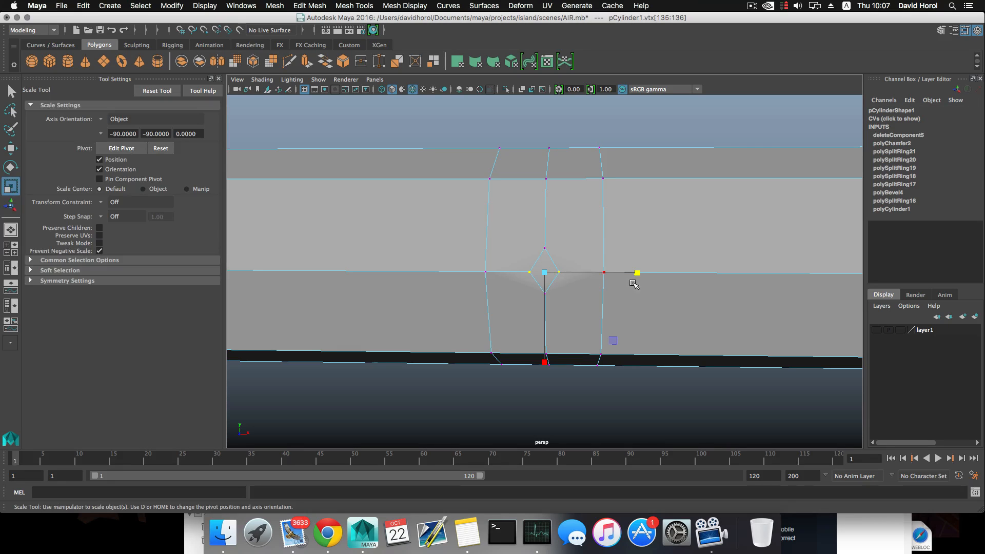
{"action": "left_click_drag", "start_coordinate": [638, 275], "coordinate": [637, 273]}
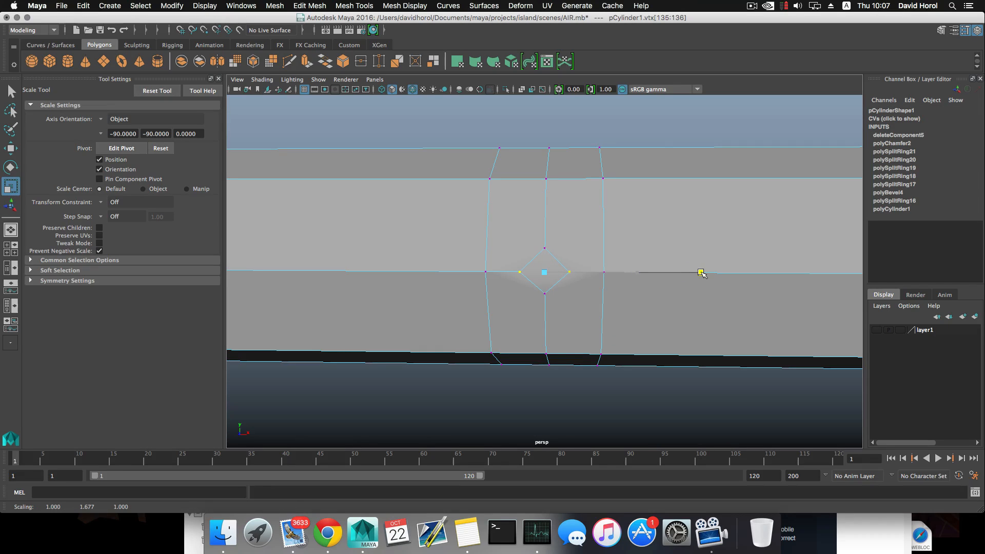
- Select the diamond face on the first joint and scale it up uniformly
{"action": "right_click_drag", "start_coordinate": [585, 246], "coordinate": [583, 271]}
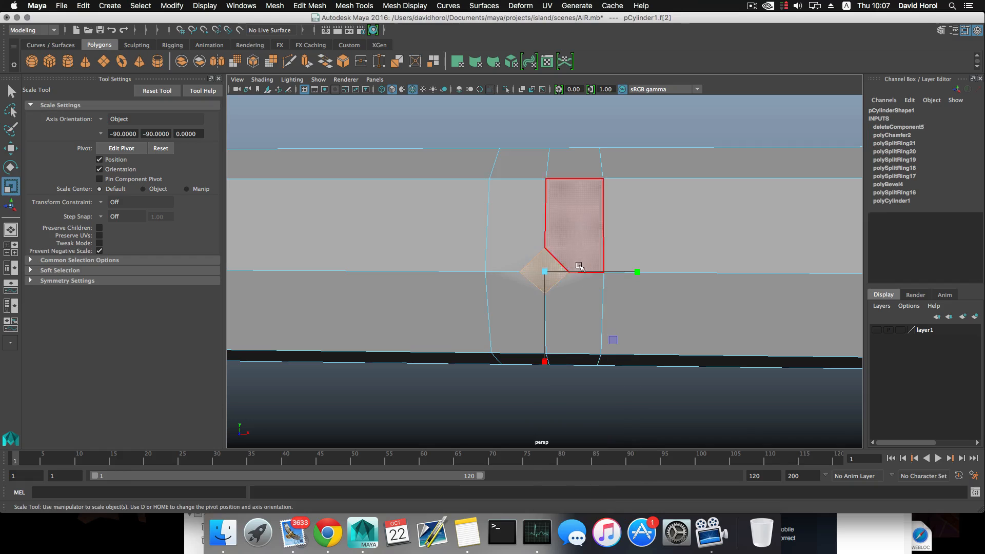
{"action": "left_click", "coordinate": [547, 269]}
{"action": "left_click_drag", "start_coordinate": [546, 267], "coordinate": [537, 294]}
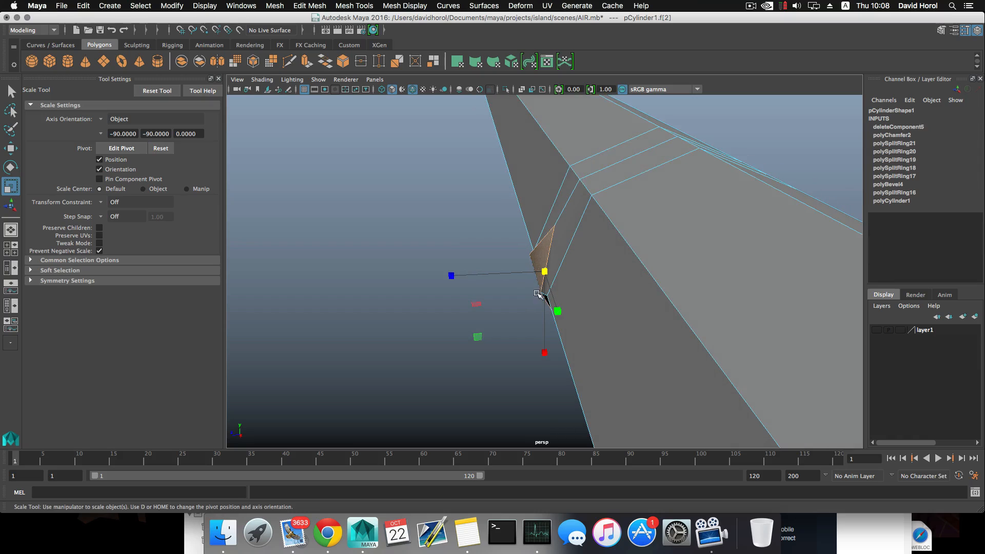
- Select the upper and lower corner vertices of the first joint's diamond and reposition them with the Move tool
{"action": "right_click_drag", "start_coordinate": [486, 242], "coordinate": [426, 235]}
{"action": "left_click", "coordinate": [531, 257]}
{"action": "left_click_drag", "start_coordinate": [545, 280], "coordinate": [665, 326], "text": "alt"}
{"action": "key", "text": "w"}
{"action": "left_click", "coordinate": [551, 319]}
{"action": "key", "text": "q"}
{"action": "left_click", "coordinate": [554, 224], "text": "shift"}
{"action": "key", "text": "w"}
- Chamfer the front vertex on the middle edge loop of the next joint along the pipe
{"action": "middle_click_drag", "start_coordinate": [511, 287], "coordinate": [560, 340], "text": "alt"}
{"action": "scroll", "coordinate": [422, 312], "scroll_direction": "down", "scroll_amount": 4}
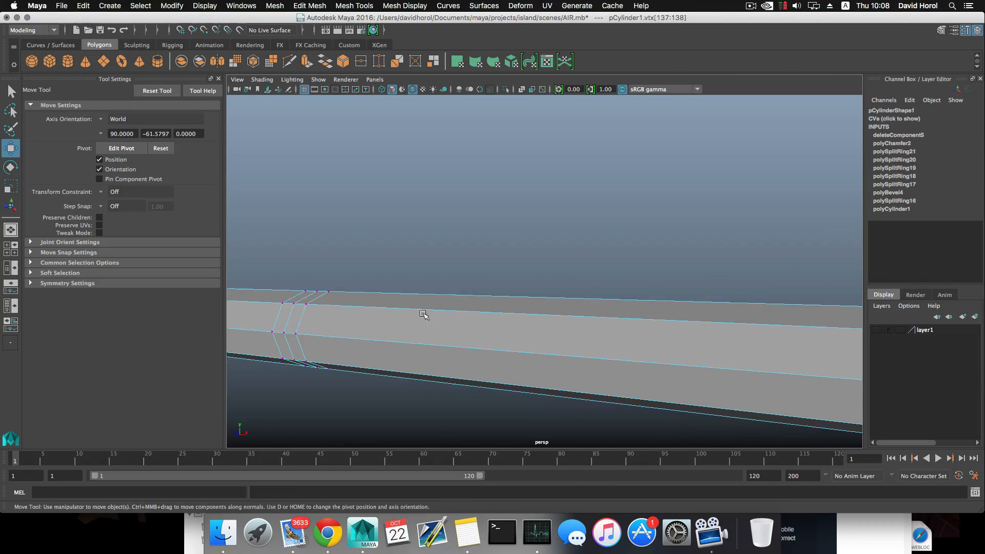
{"action": "middle_click_drag", "start_coordinate": [485, 296], "coordinate": [381, 276], "text": "alt"}
{"action": "scroll", "coordinate": [381, 276], "scroll_direction": "down", "scroll_amount": 3}
{"action": "left_click_drag", "start_coordinate": [358, 277], "coordinate": [455, 282], "text": "alt"}
{"action": "middle_click_drag", "start_coordinate": [455, 282], "coordinate": [524, 307], "text": "alt"}
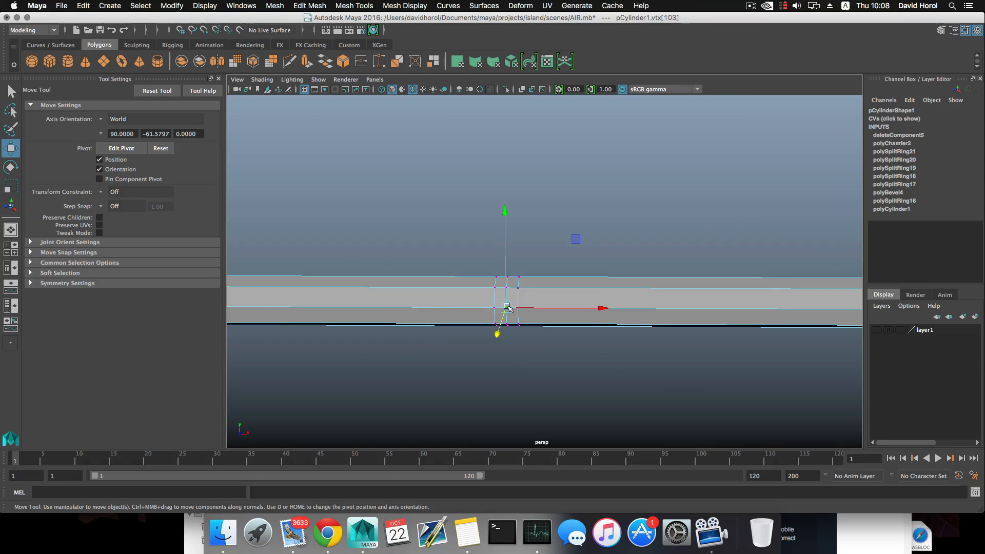
{"action": "right_click_drag", "start_coordinate": [508, 306], "coordinate": [527, 309], "text": "shift"}
{"action": "scroll", "coordinate": [527, 308], "scroll_direction": "up", "scroll_amount": 3}
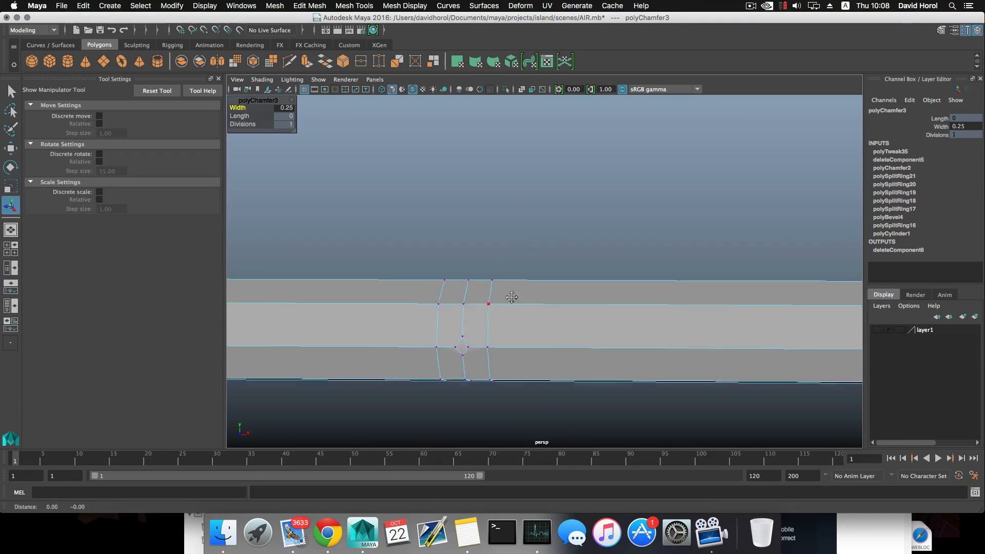
- Widen the second joint's diamond by scaling its two side vertices apart along the pipe's length by about 1.61
{"action": "left_click_drag", "start_coordinate": [512, 297], "coordinate": [517, 316], "text": "alt"}
{"action": "scroll", "coordinate": [516, 317], "scroll_direction": "up", "scroll_amount": 5}
{"action": "middle_click_drag", "start_coordinate": [477, 327], "coordinate": [540, 227], "text": "alt"}
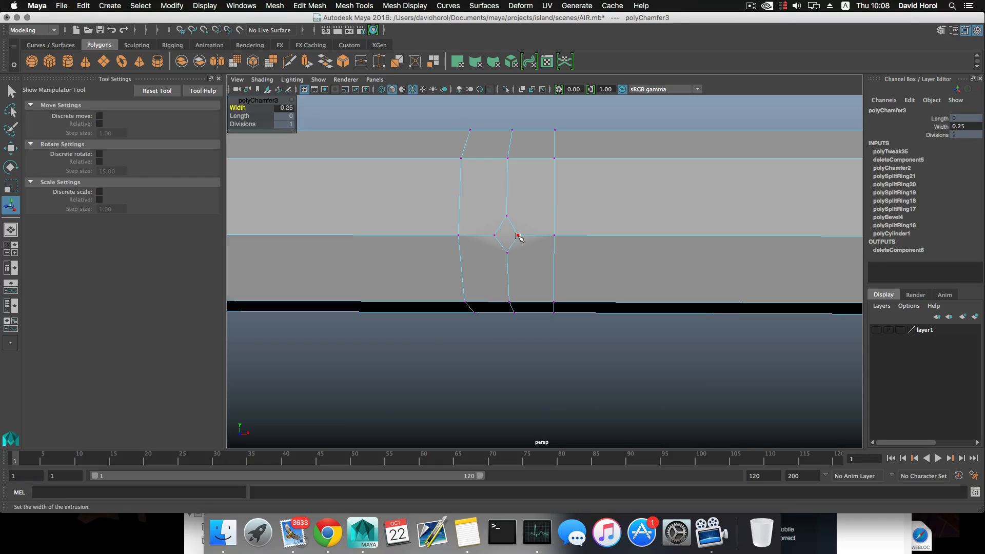
{"action": "left_click", "coordinate": [519, 236]}
{"action": "left_click", "coordinate": [494, 235], "text": "shift"}
{"action": "key", "text": "r"}
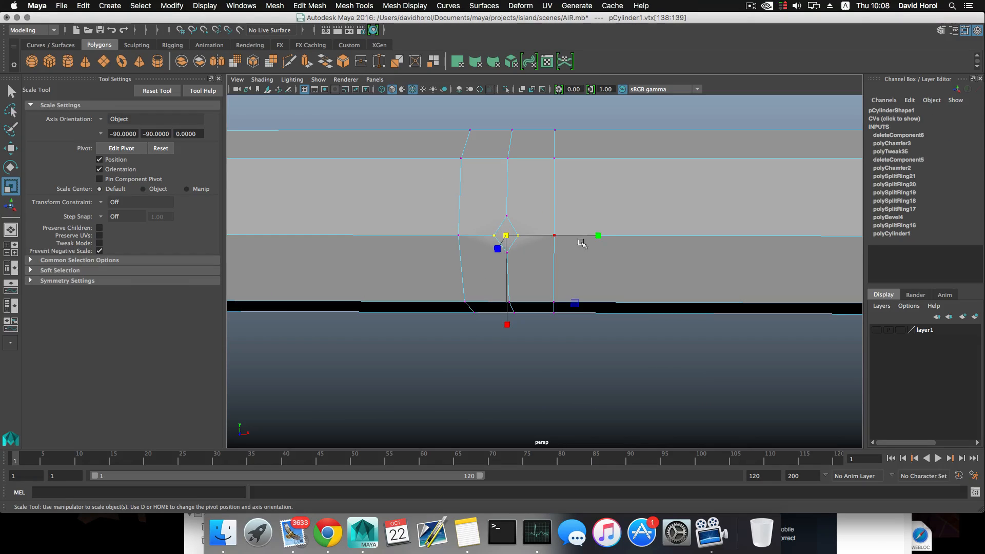
{"action": "left_click_drag", "start_coordinate": [601, 237], "coordinate": [603, 237]}
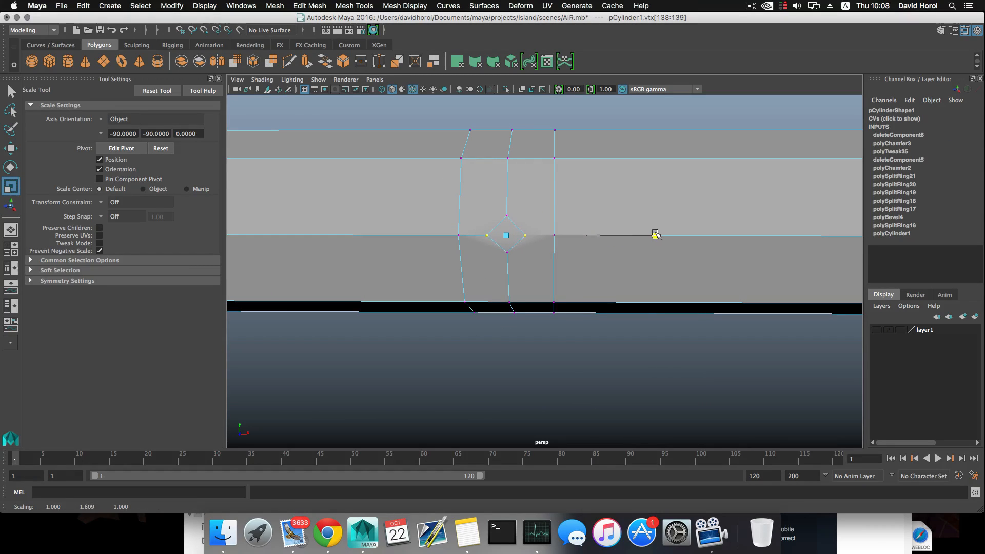
- Scale up the second joint's diamond face uniformly and adjust its depth with the Move tool
{"action": "right_click_drag", "start_coordinate": [539, 211], "coordinate": [540, 238]}
{"action": "left_click", "coordinate": [508, 234]}
{"action": "left_click_drag", "start_coordinate": [507, 235], "coordinate": [717, 305]}
{"action": "scroll", "coordinate": [416, 268], "scroll_direction": "up", "scroll_amount": 3}
{"action": "key", "text": "w"}
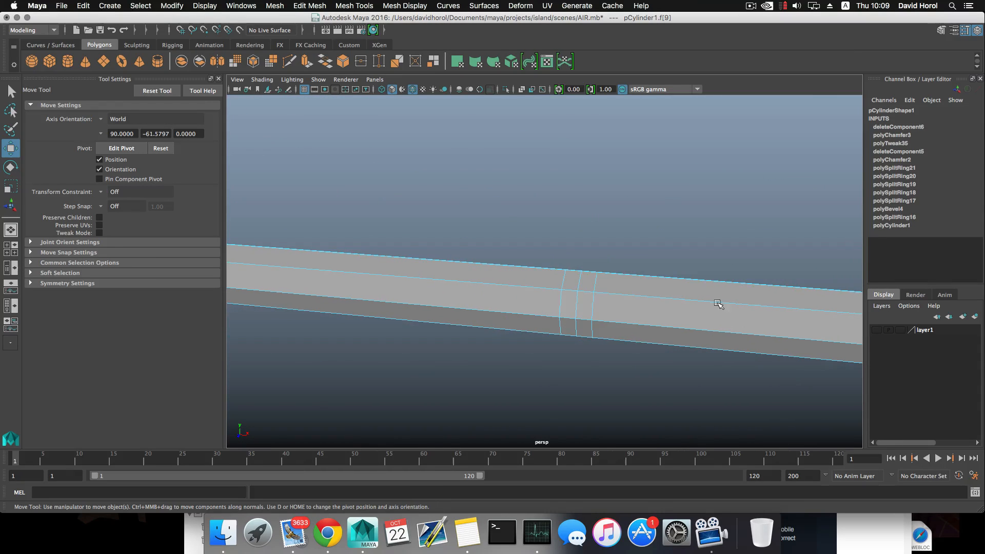
- Chamfer the front vertex on the third joint's middle edge loop
{"action": "right_click_drag", "start_coordinate": [586, 309], "coordinate": [543, 261]}
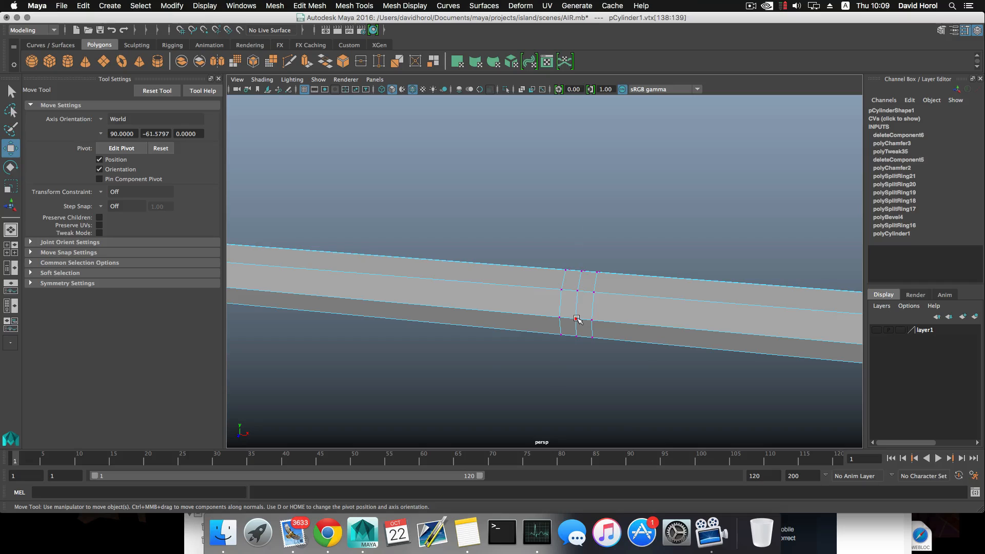
{"action": "right_click_drag", "start_coordinate": [577, 319], "coordinate": [643, 327], "text": "shift"}
{"action": "scroll", "coordinate": [604, 329], "scroll_direction": "up", "scroll_amount": 3}
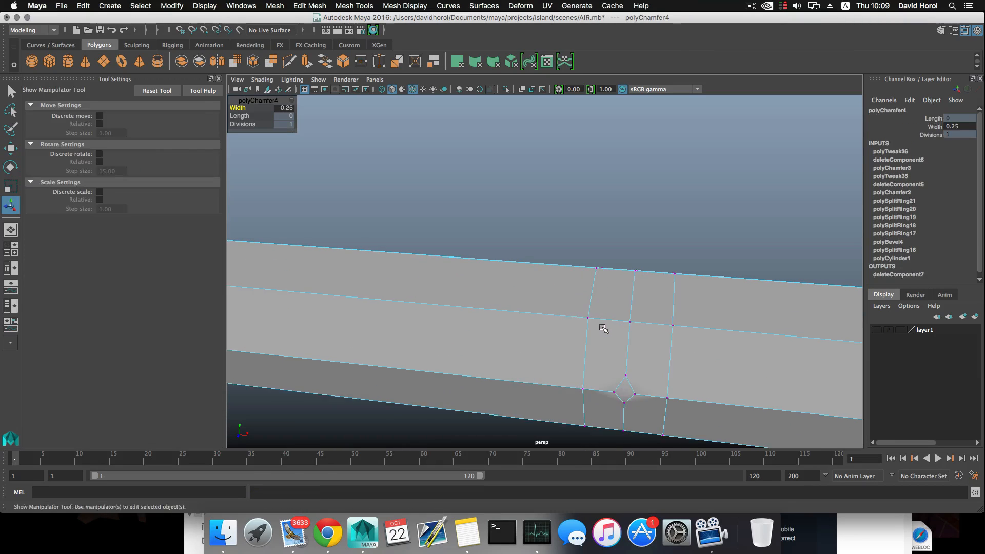
- Scale the side vertices of the third joint's diamond apart along the pipe's length by about 1.59
{"action": "middle_click_drag", "start_coordinate": [603, 329], "coordinate": [590, 288], "text": "alt"}
{"action": "right_click_drag", "start_coordinate": [535, 218], "coordinate": [501, 231]}
{"action": "left_click_drag", "start_coordinate": [534, 234], "coordinate": [530, 268], "text": "alt"}
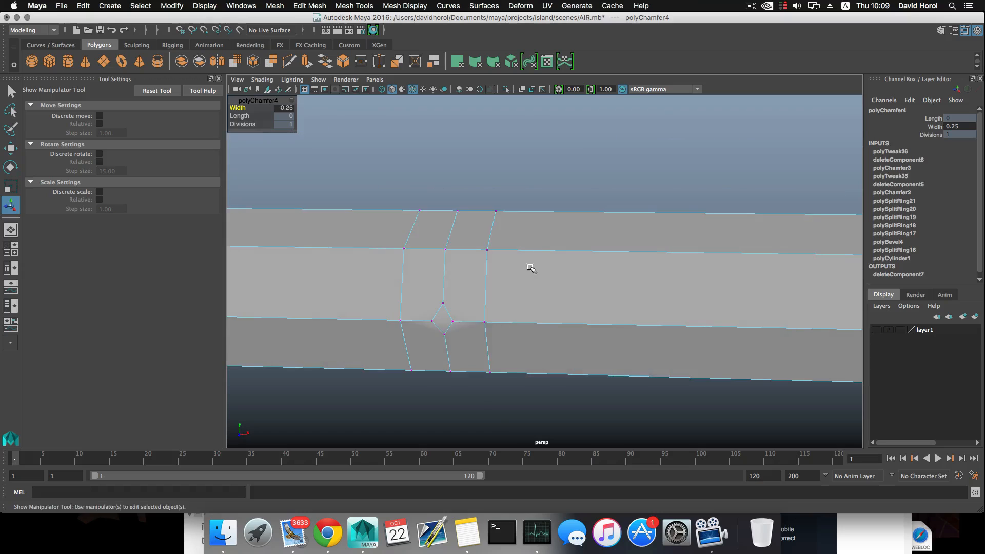
{"action": "middle_click_drag", "start_coordinate": [459, 339], "coordinate": [579, 277], "text": "alt"}
{"action": "left_click", "coordinate": [576, 262]}
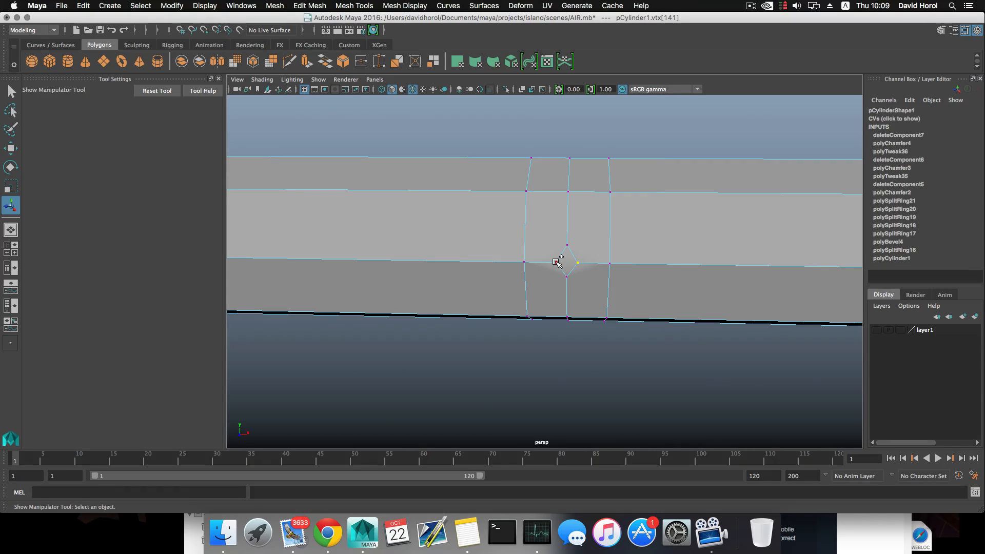
{"action": "left_click", "coordinate": [557, 263], "text": "shift"}
{"action": "key", "text": "r"}
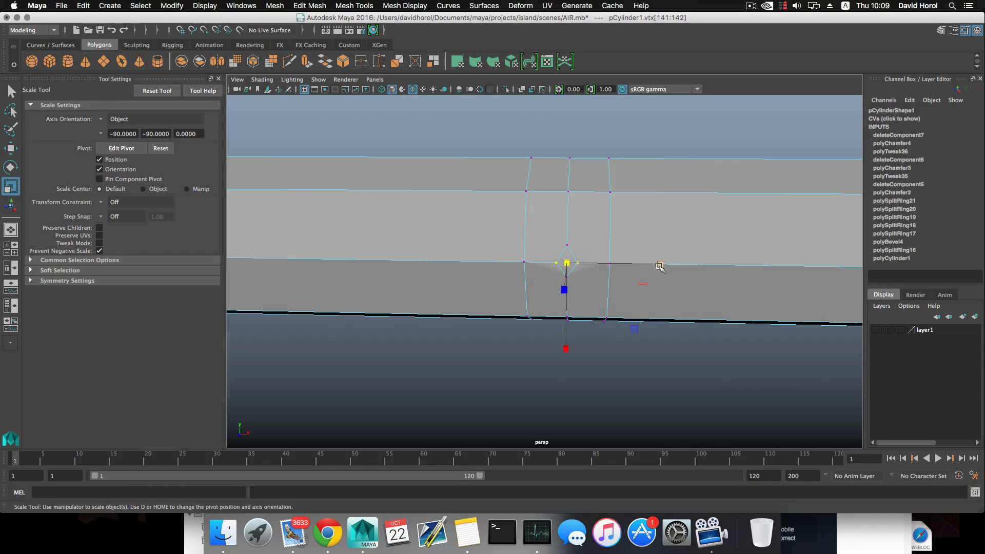
{"action": "left_click_drag", "start_coordinate": [659, 267], "coordinate": [661, 265]}
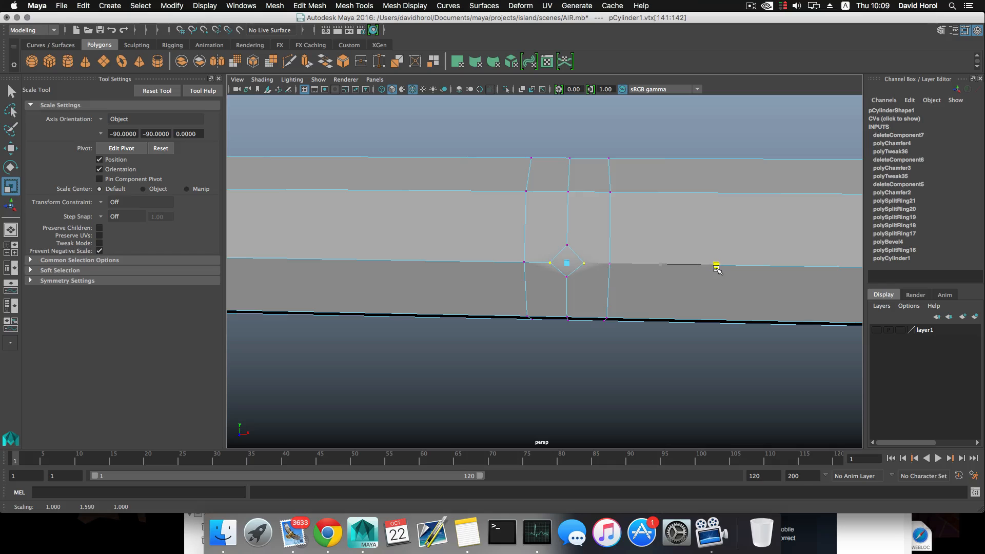
- Scale up the third joint's diamond face uniformly and move it in depth to about 0.36 on the Z axis
{"action": "right_click_drag", "start_coordinate": [575, 226], "coordinate": [574, 253]}
{"action": "left_click", "coordinate": [568, 261]}
{"action": "left_click_drag", "start_coordinate": [567, 262], "coordinate": [572, 263]}
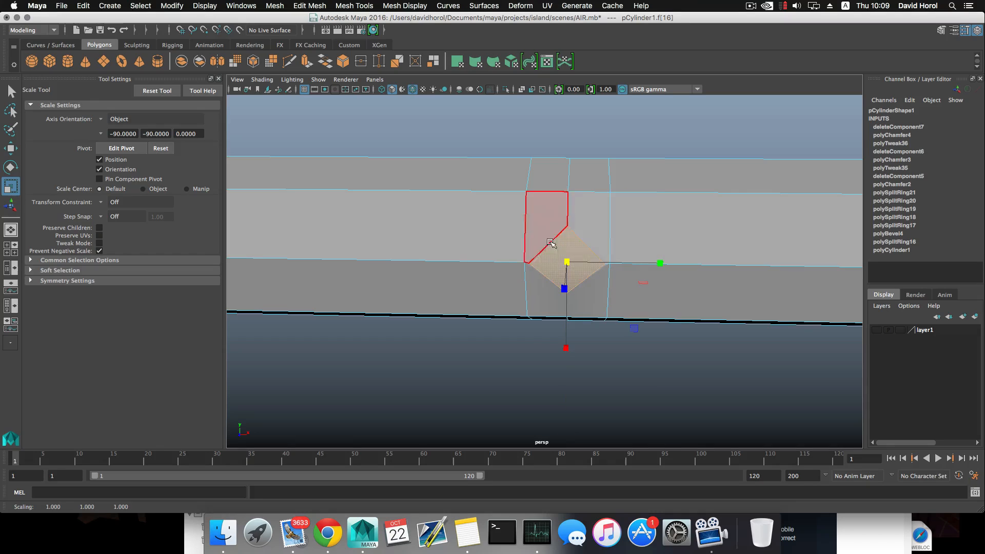
{"action": "scroll", "coordinate": [645, 304], "scroll_direction": "down", "scroll_amount": 5}
{"action": "left_click_drag", "start_coordinate": [583, 281], "coordinate": [527, 276], "text": "alt"}
{"action": "middle_click_drag", "start_coordinate": [727, 350], "coordinate": [371, 226], "text": "alt"}
{"action": "middle_click_drag", "start_coordinate": [538, 288], "coordinate": [386, 267], "text": "alt"}
{"action": "left_click_drag", "start_coordinate": [475, 303], "coordinate": [518, 301], "text": "alt"}
{"action": "key", "text": "w"}
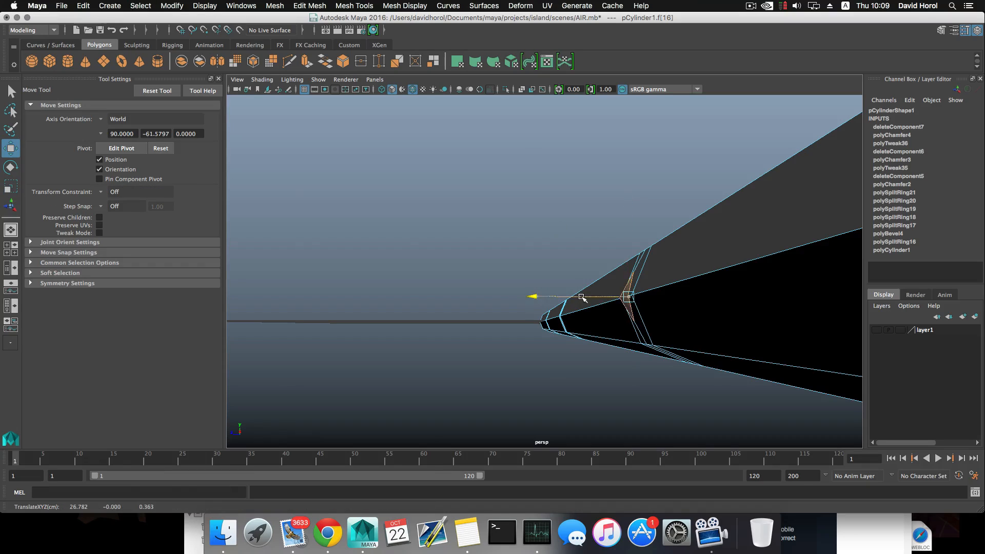
- Chamfer the front vertex on the fourth joint's middle loop and scale the diamond's side vertices apart along the pipe by about 1.78
{"action": "left_click_drag", "start_coordinate": [585, 298], "coordinate": [544, 292], "text": "alt"}
{"action": "middle_click_drag", "start_coordinate": [506, 313], "coordinate": [523, 253], "text": "alt"}
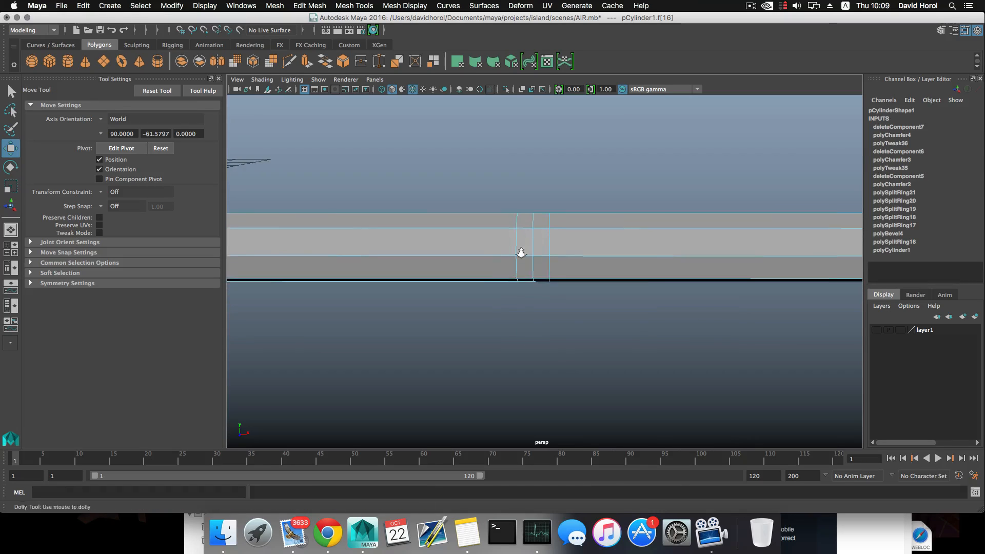
{"action": "scroll", "coordinate": [522, 251], "scroll_direction": "up", "scroll_amount": 5}
{"action": "right_click_drag", "start_coordinate": [522, 217], "coordinate": [488, 217]}
{"action": "right_click", "coordinate": [521, 239]}
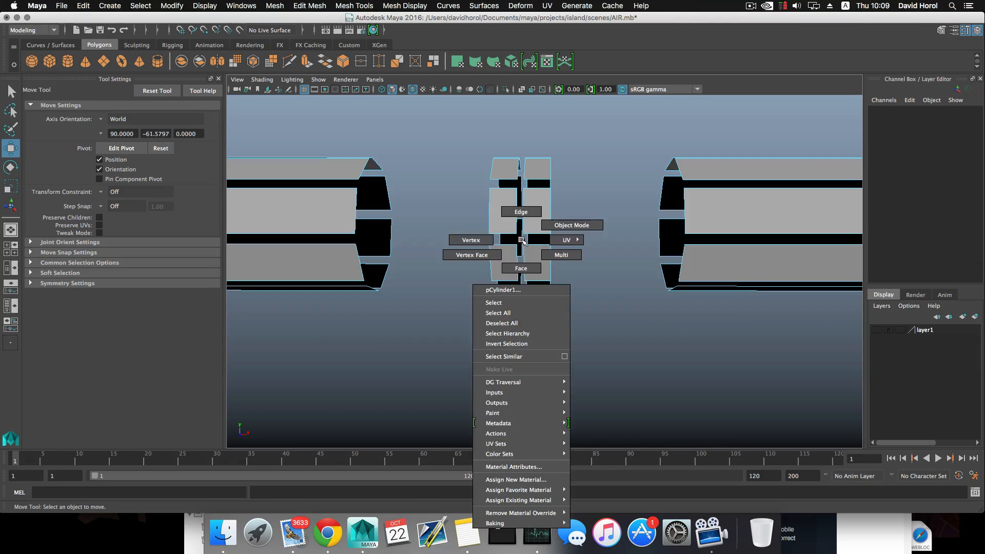
{"action": "left_click", "coordinate": [498, 240]}
{"action": "left_click", "coordinate": [520, 240]}
{"action": "right_click_drag", "start_coordinate": [520, 240], "coordinate": [559, 242]}
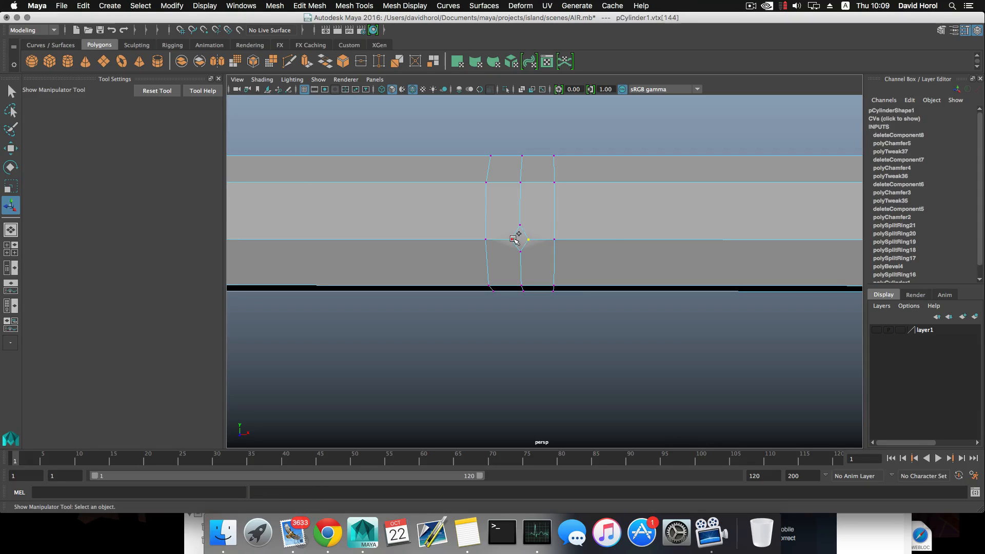
{"action": "key", "text": "r"}
{"action": "left_click_drag", "start_coordinate": [611, 240], "coordinate": [669, 241]}
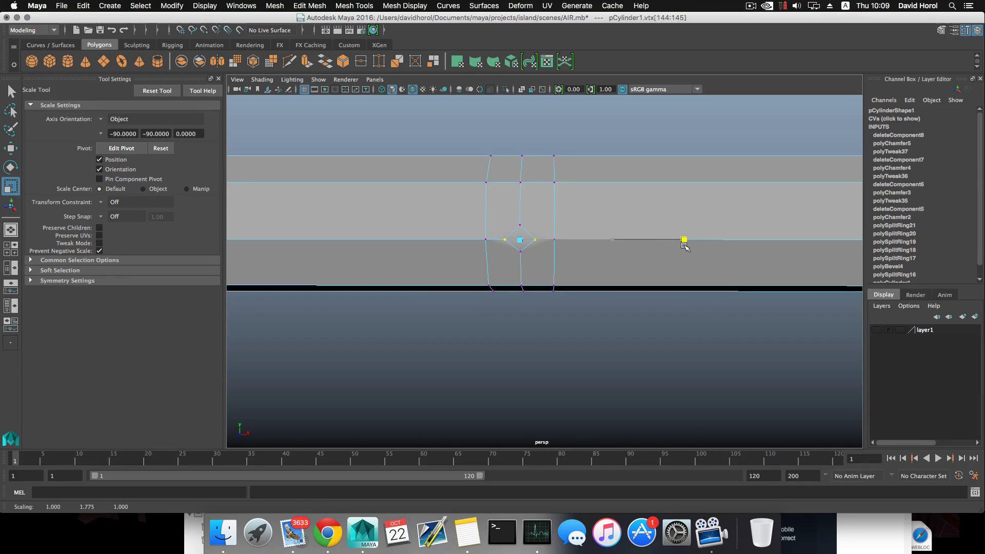
- Enlarge the fourth joint's diamond face uniformly and shift it along the Z axis
{"action": "right_click_drag", "start_coordinate": [595, 233], "coordinate": [579, 237]}
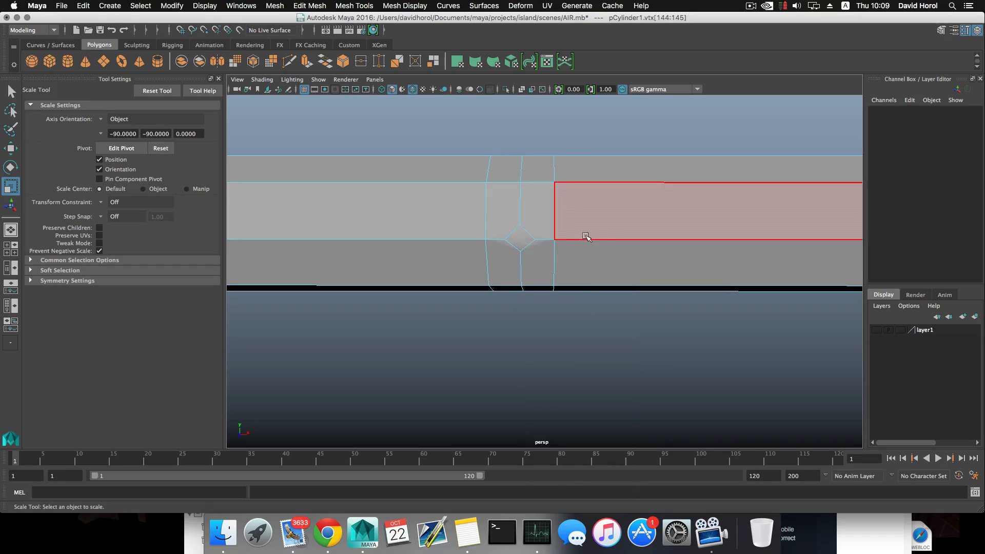
{"action": "left_click", "coordinate": [523, 239]}
{"action": "left_click_drag", "start_coordinate": [526, 239], "coordinate": [613, 293]}
{"action": "middle_click_drag", "start_coordinate": [613, 294], "coordinate": [477, 240], "text": "alt"}
{"action": "key", "text": "w"}
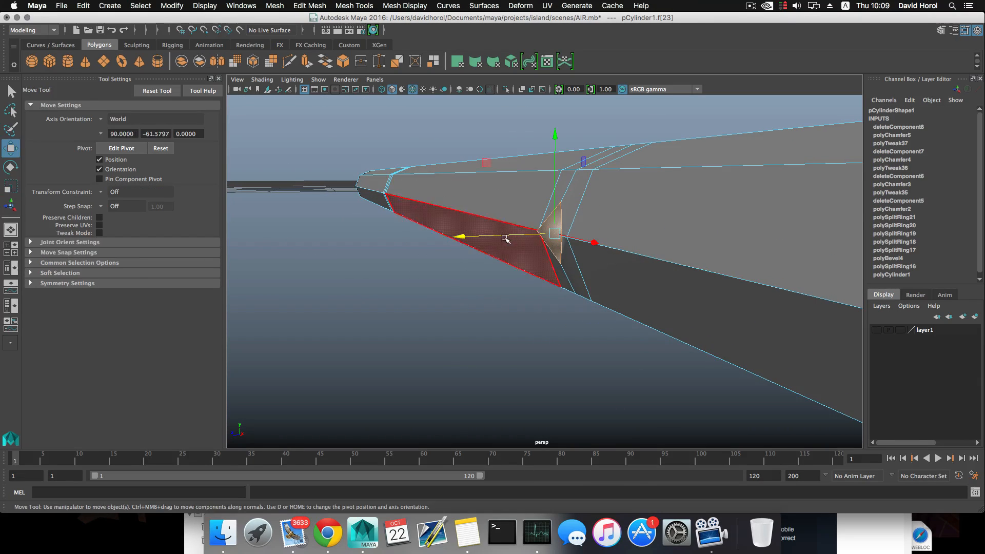
{"action": "left_click_drag", "start_coordinate": [506, 238], "coordinate": [519, 288]}
- Chamfer the front vertex on the middle edge loop of the fifth joint
{"action": "left_click", "coordinate": [551, 309]}
{"action": "right_click_drag", "start_coordinate": [486, 260], "coordinate": [487, 312]}
{"action": "right_click_drag", "start_coordinate": [439, 261], "coordinate": [437, 261]}
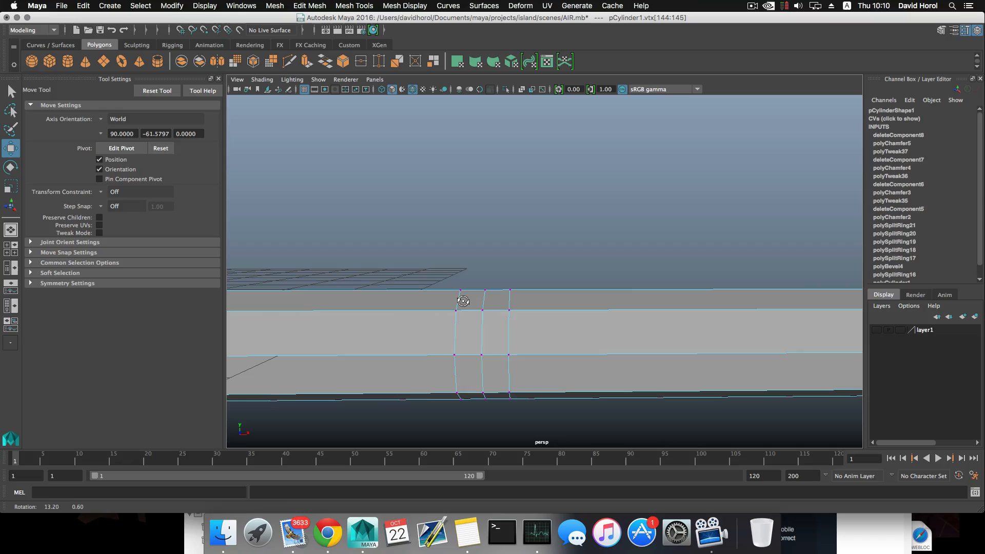
{"action": "left_click", "coordinate": [482, 355]}
{"action": "right_click_drag", "start_coordinate": [483, 354], "coordinate": [534, 354], "text": "shift"}
- Widen the fifth joint's diamond by scaling its two side vertices apart along the pipe's length by about 1.75
{"action": "left_click", "coordinate": [474, 354], "text": "shift"}
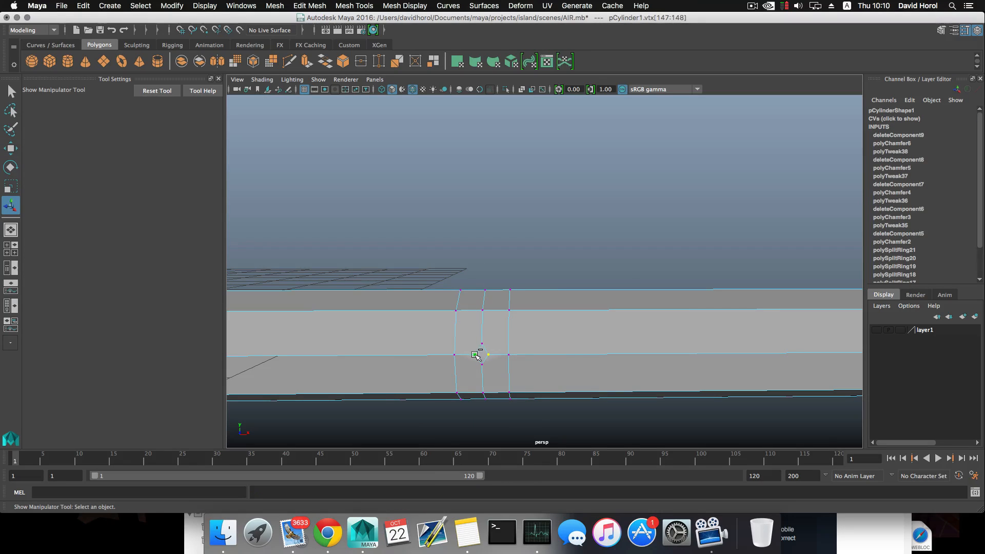
{"action": "key", "text": "r"}
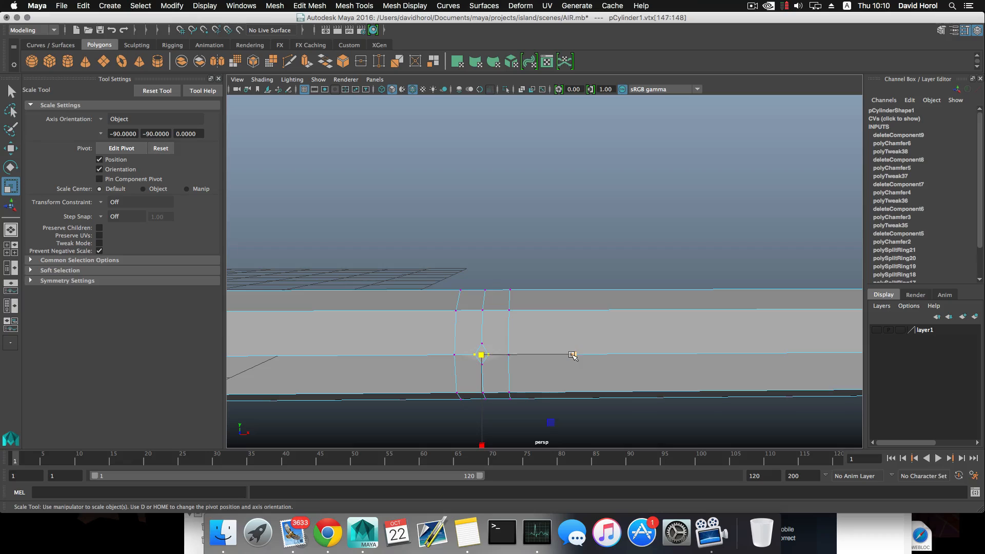
{"action": "left_click_drag", "start_coordinate": [573, 355], "coordinate": [617, 359]}
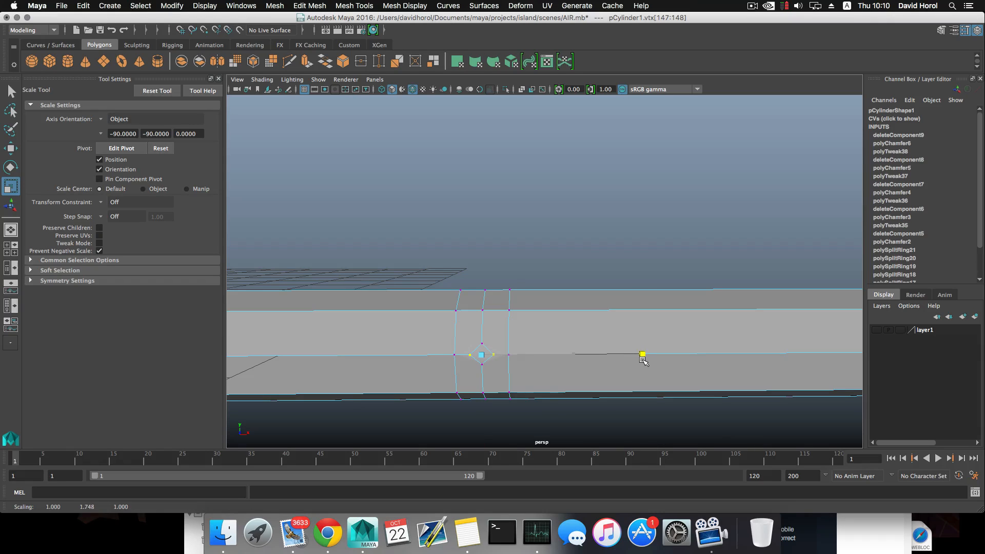
- Scale up the fifth joint's diamond face uniformly and move it in depth to about 0.36 on the Z axis
{"action": "right_click_drag", "start_coordinate": [512, 319], "coordinate": [500, 339]}
{"action": "left_click", "coordinate": [486, 354]}
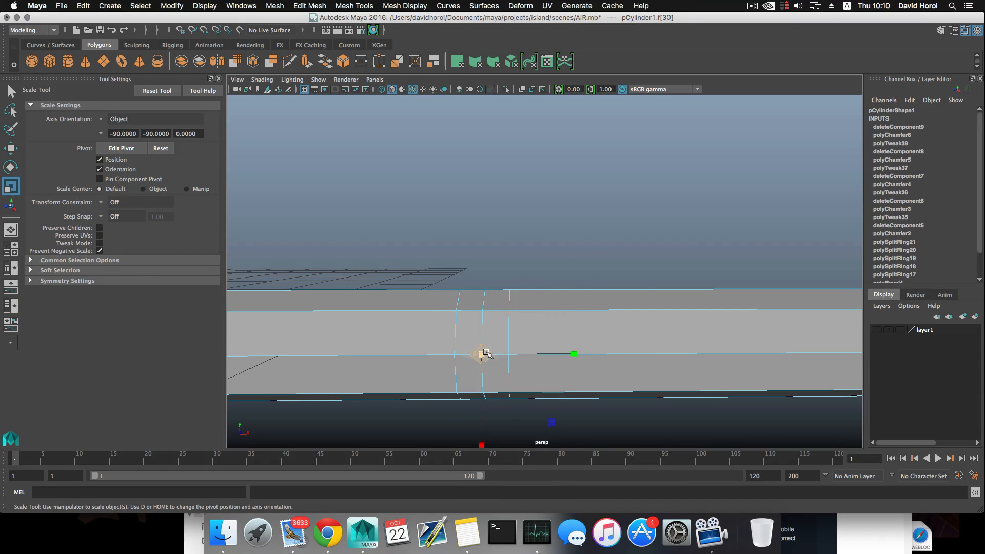
{"action": "left_click_drag", "start_coordinate": [482, 354], "coordinate": [470, 331]}
{"action": "key", "text": "w"}
{"action": "left_click", "coordinate": [436, 320]}
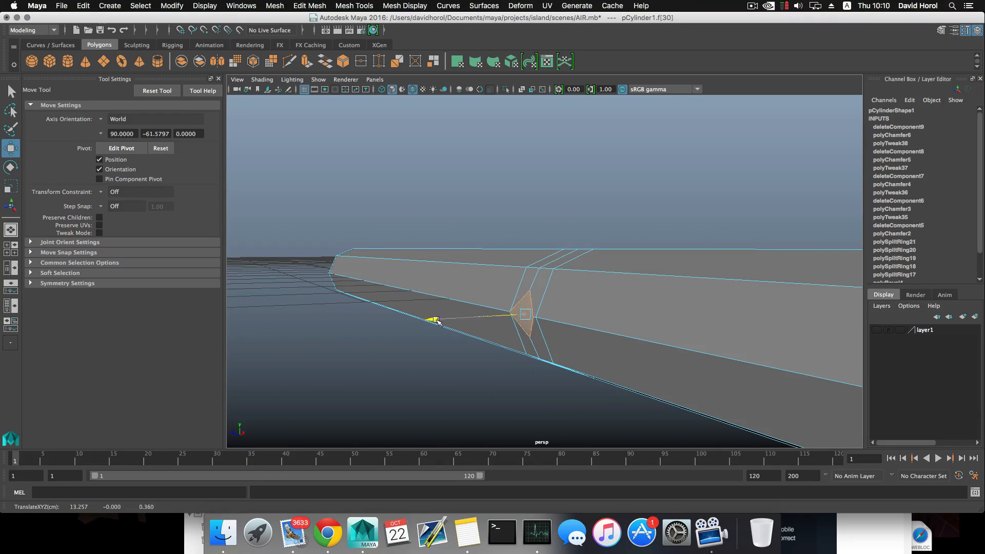
{"action": "left_click_drag", "start_coordinate": [440, 321], "coordinate": [443, 321]}
- In the top view, select all faces along the pipe's back half, opposite the diamond details
{"action": "scroll", "coordinate": [492, 339], "scroll_direction": "down", "scroll_amount": 10}
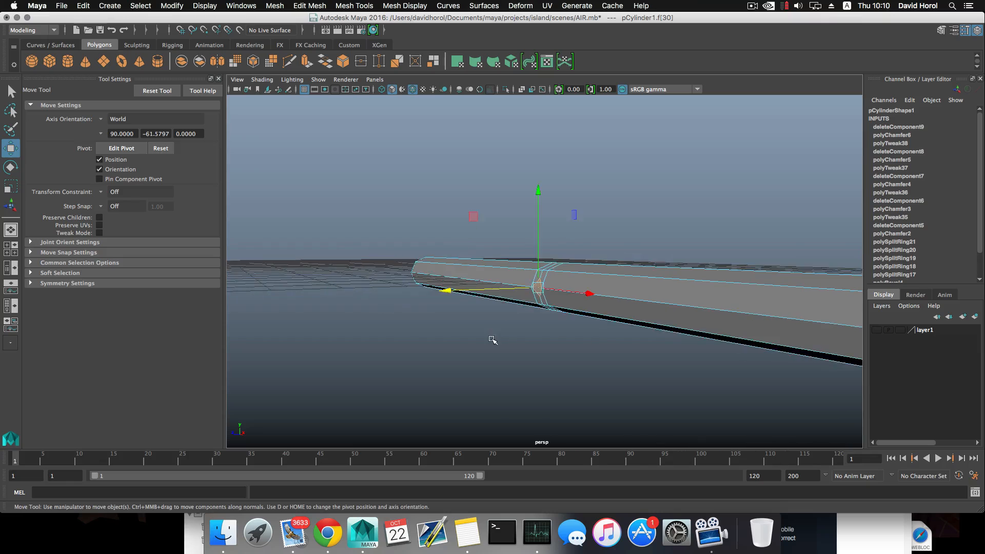
{"action": "middle_click_drag", "start_coordinate": [642, 347], "coordinate": [450, 335], "text": "alt"}
{"action": "left_click_drag", "start_coordinate": [451, 336], "coordinate": [470, 360], "text": "alt"}
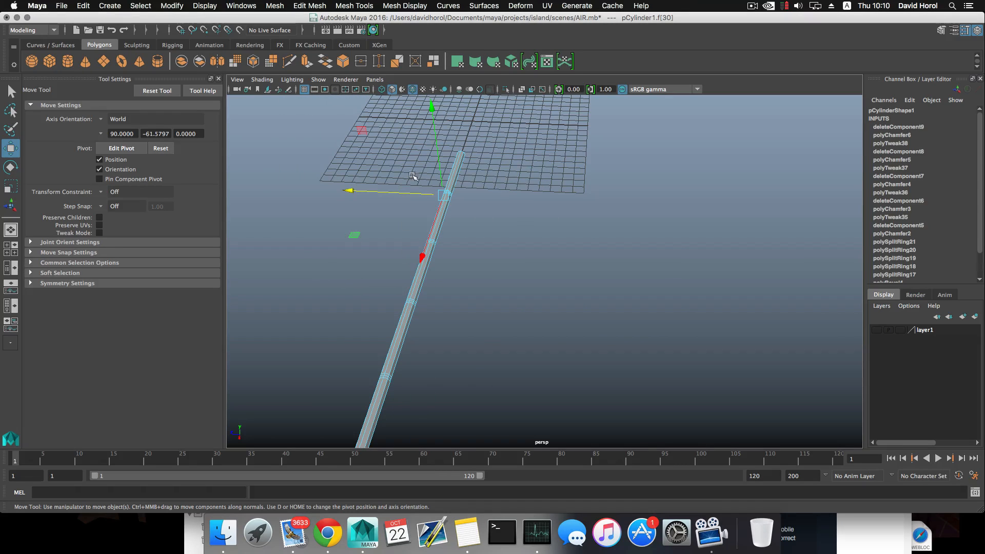
{"action": "key", "text": "space"}
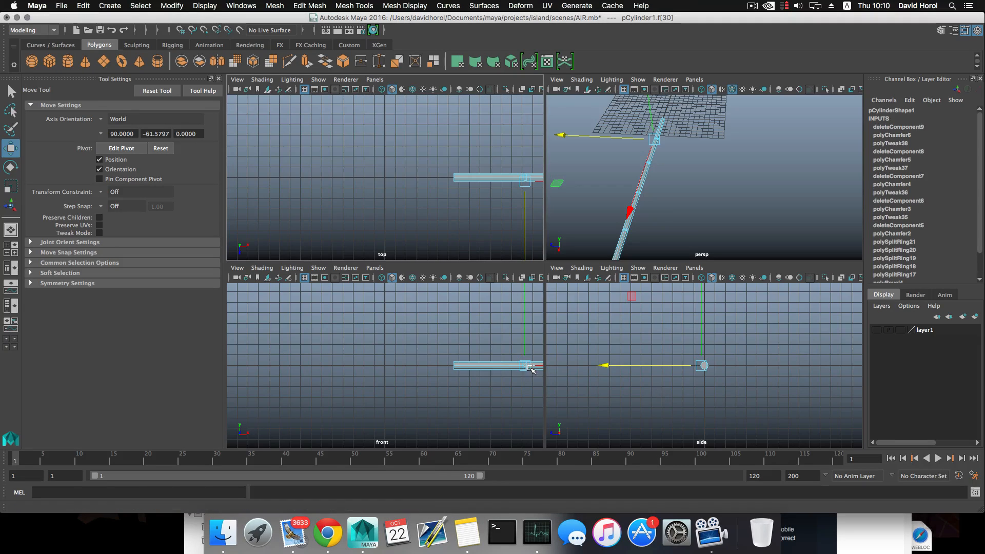
{"action": "key", "text": "space"}
{"action": "middle_click_drag", "start_coordinate": [619, 357], "coordinate": [484, 345], "text": "alt"}
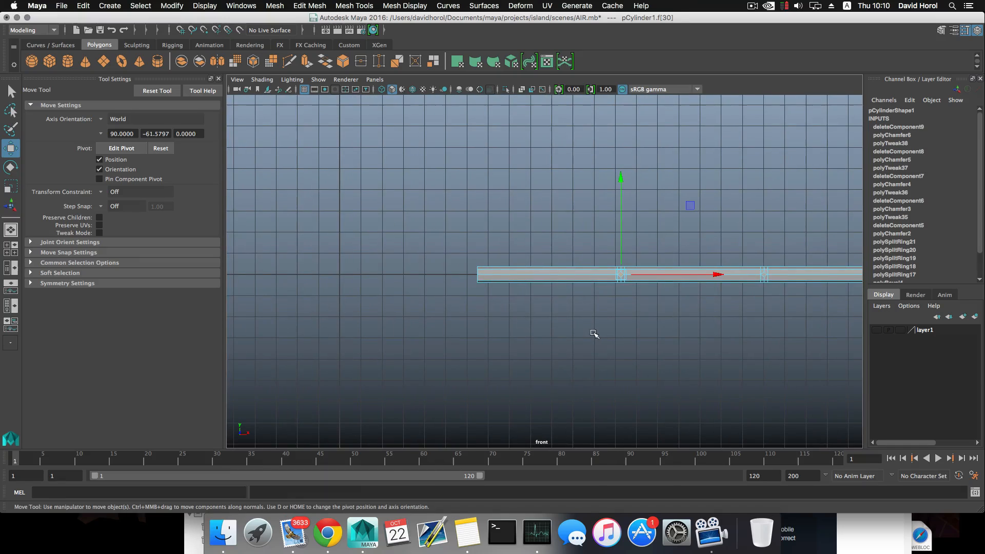
{"action": "key", "text": "space"}
{"action": "key", "text": "space"}
{"action": "middle_click_drag", "start_coordinate": [671, 342], "coordinate": [462, 309], "text": "alt"}
{"action": "middle_click_drag", "start_coordinate": [644, 323], "coordinate": [532, 334], "text": "alt"}
{"action": "scroll", "coordinate": [537, 331], "scroll_direction": "down", "scroll_amount": 3}
{"action": "right_click_drag", "start_coordinate": [539, 261], "coordinate": [286, 224]}
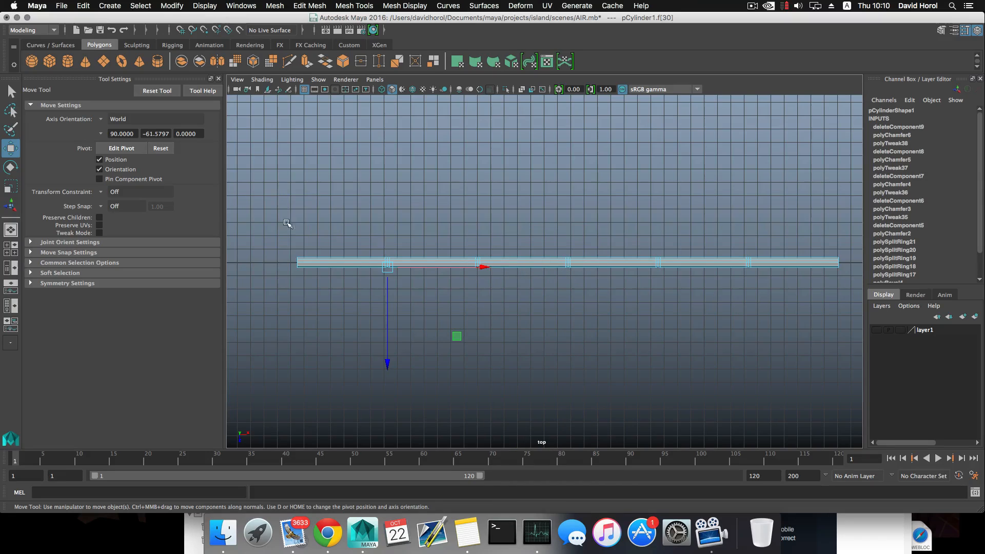
{"action": "left_click_drag", "start_coordinate": [556, 281], "coordinate": [853, 263]}
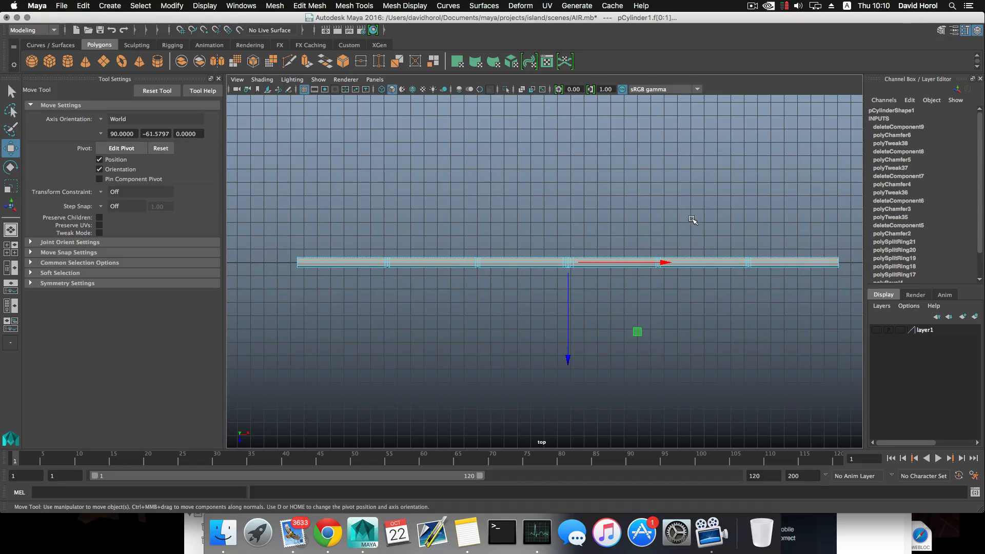
- Deselect the pipe's end cap from the selection and delete the selected faces of the plain back half
{"action": "key", "text": "space"}
{"action": "left_click_drag", "start_coordinate": [688, 218], "coordinate": [566, 252], "text": "alt"}
{"action": "key", "text": "space"}
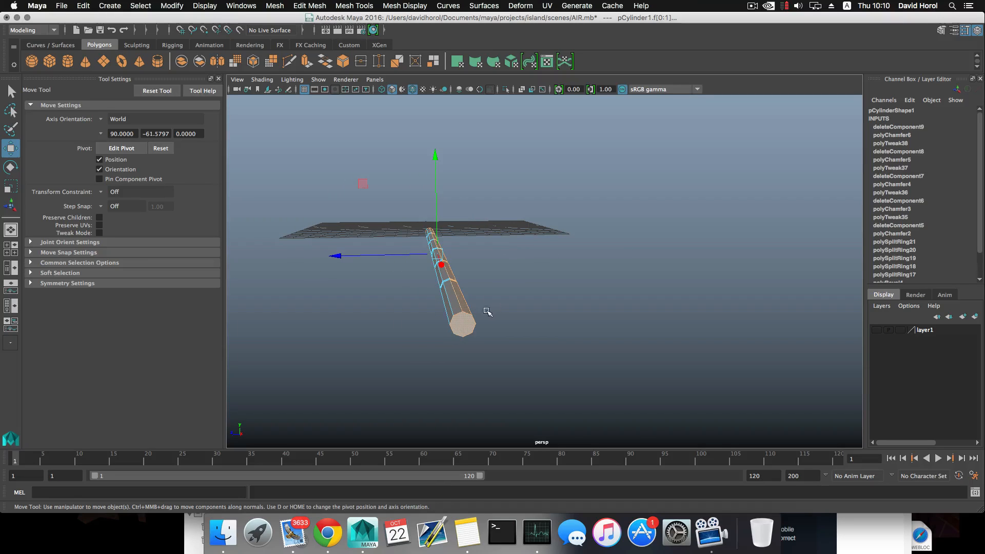
{"action": "left_click", "coordinate": [465, 323]}
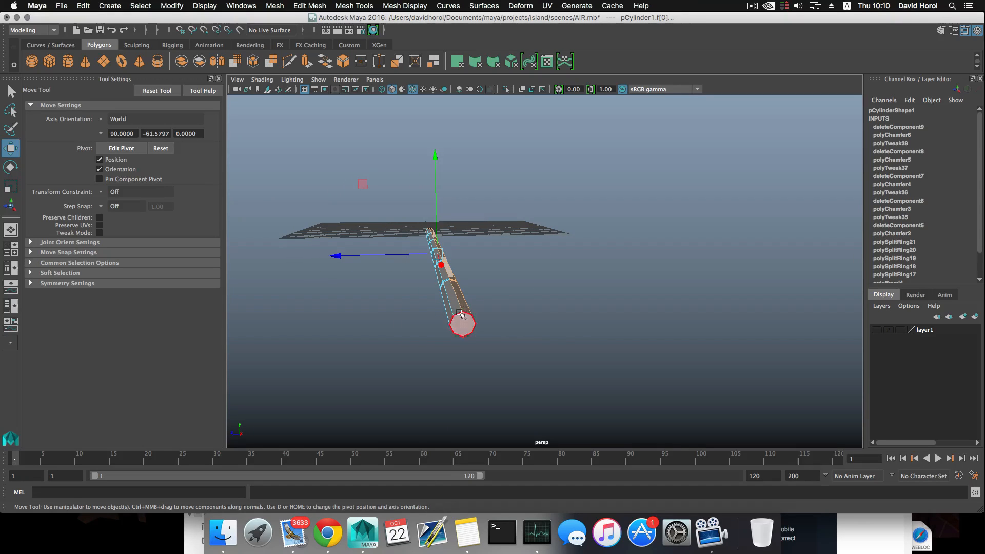
{"action": "left_click_drag", "start_coordinate": [465, 323], "coordinate": [600, 354], "text": "alt"}
{"action": "left_click", "coordinate": [526, 331]}
{"action": "left_click", "coordinate": [600, 354]}
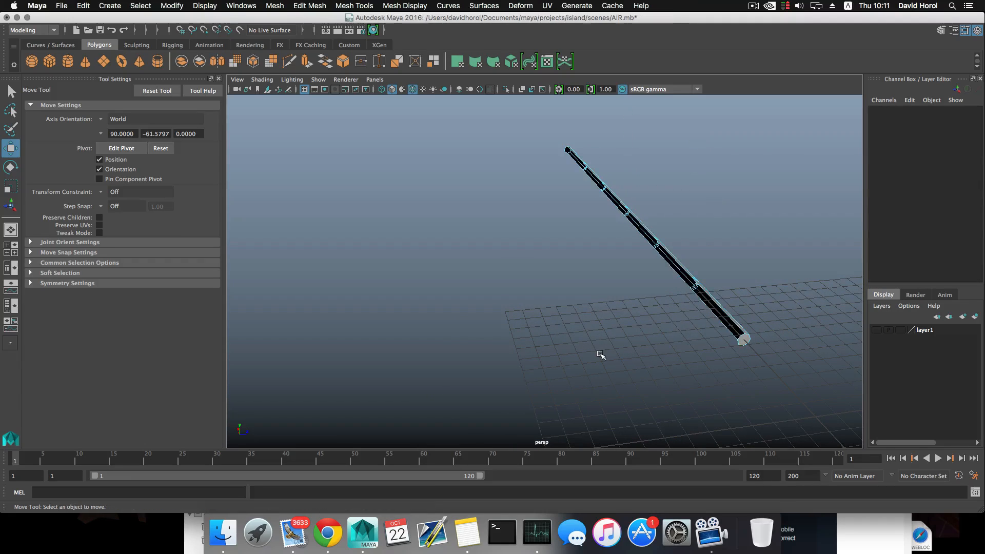
- Delete the cap faces at both ends of the remaining half pipe
{"action": "left_click_drag", "start_coordinate": [691, 347], "coordinate": [638, 355], "text": "alt"}
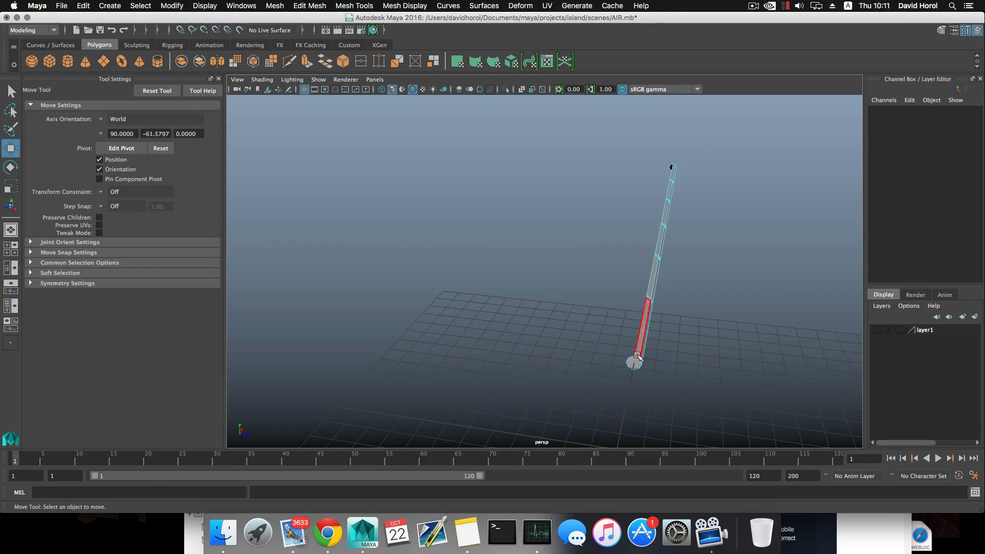
{"action": "left_click", "coordinate": [636, 363]}
{"action": "left_click_drag", "start_coordinate": [723, 283], "coordinate": [526, 292], "text": "alt"}
{"action": "left_click", "coordinate": [515, 373]}
{"action": "left_click", "coordinate": [520, 375]}
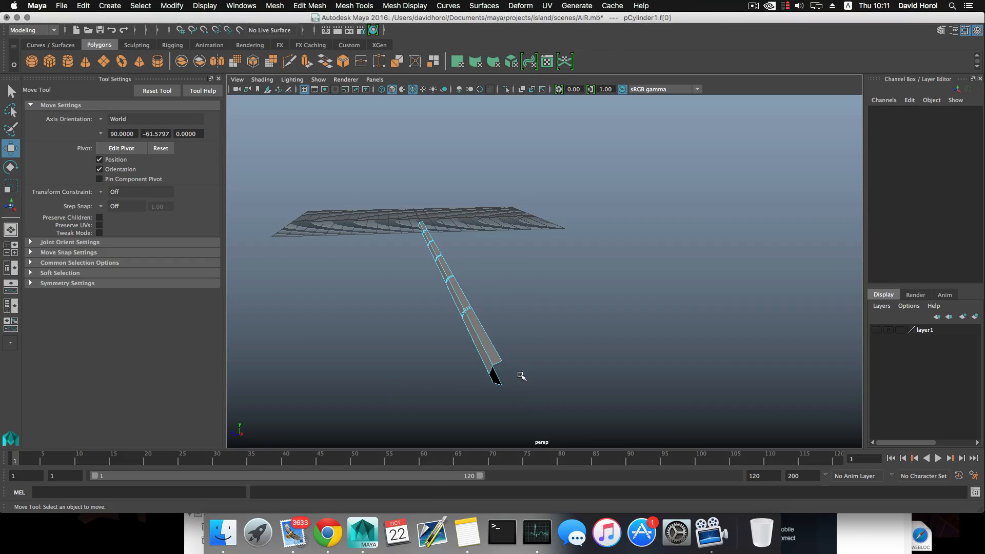
- Duplicate the half pipe as an object and rotate the copy 180° about the pipe's long axis to form the back half
{"action": "left_click_drag", "start_coordinate": [497, 374], "coordinate": [473, 339], "text": "alt"}
{"action": "key", "text": "F8"}
{"action": "key", "text": "super+d"}
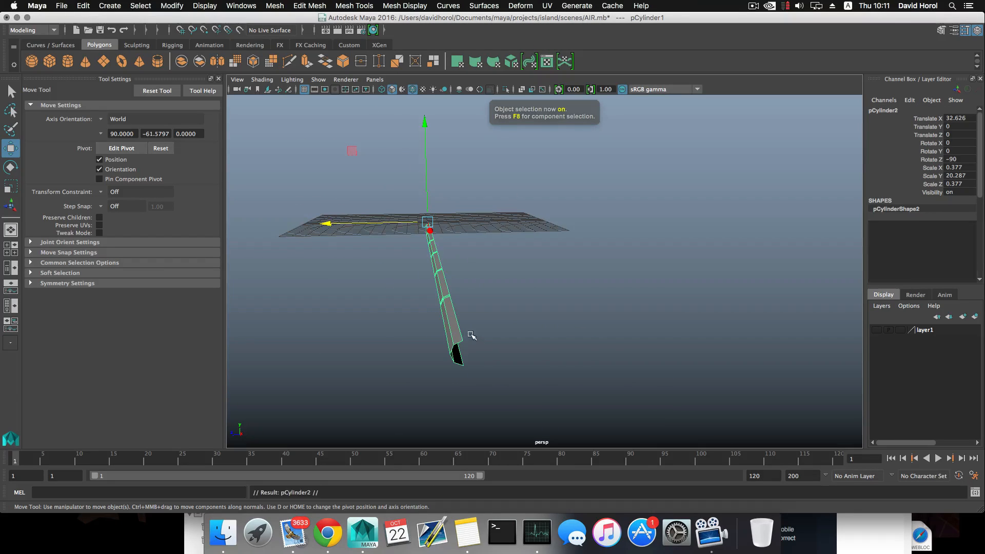
{"action": "key", "text": "e"}
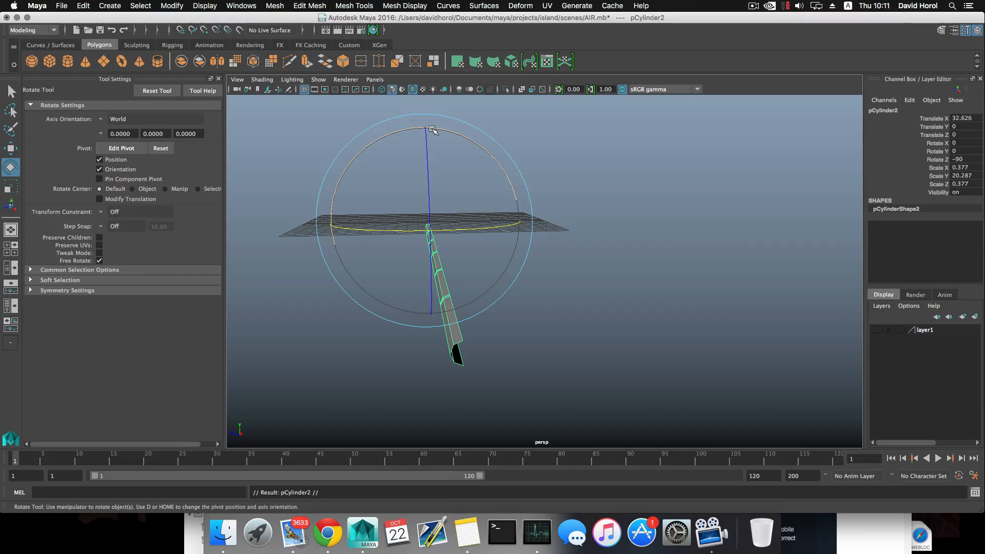
{"action": "key", "text": "j"}
{"action": "left_click_drag", "start_coordinate": [432, 129], "coordinate": [535, 257]}
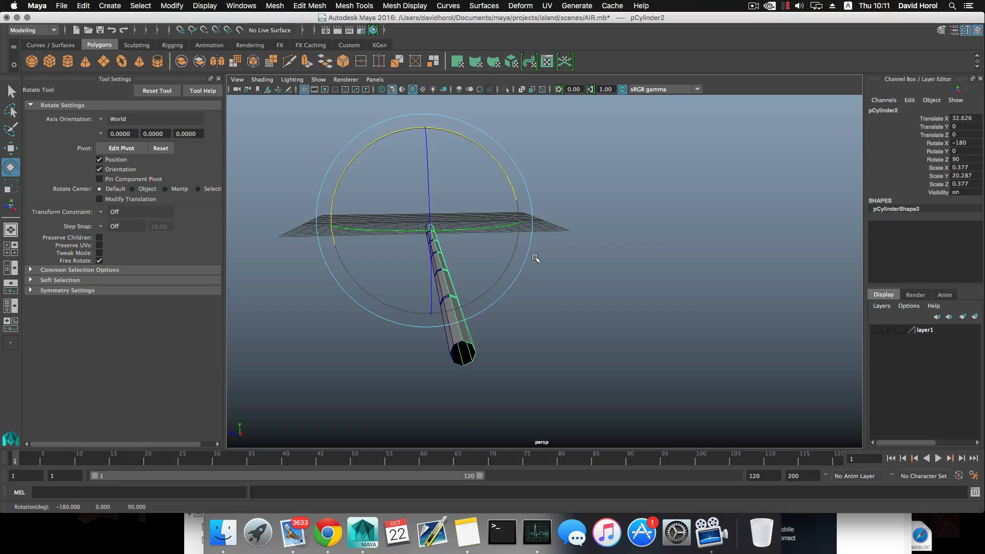
- Select both pipe halves and combine them into one mesh
{"action": "mouse_move", "coordinate": [505, 225]}
{"action": "left_mouse_down", "text": "alt"}
{"action": "mouse_move", "coordinate": [457, 231]}
{"action": "mouse_move", "coordinate": [516, 236]}
{"action": "mouse_move", "coordinate": [500, 238]}
{"action": "left_mouse_up", "text": "alt"}
{"action": "left_click", "coordinate": [489, 329], "text": "shift"}
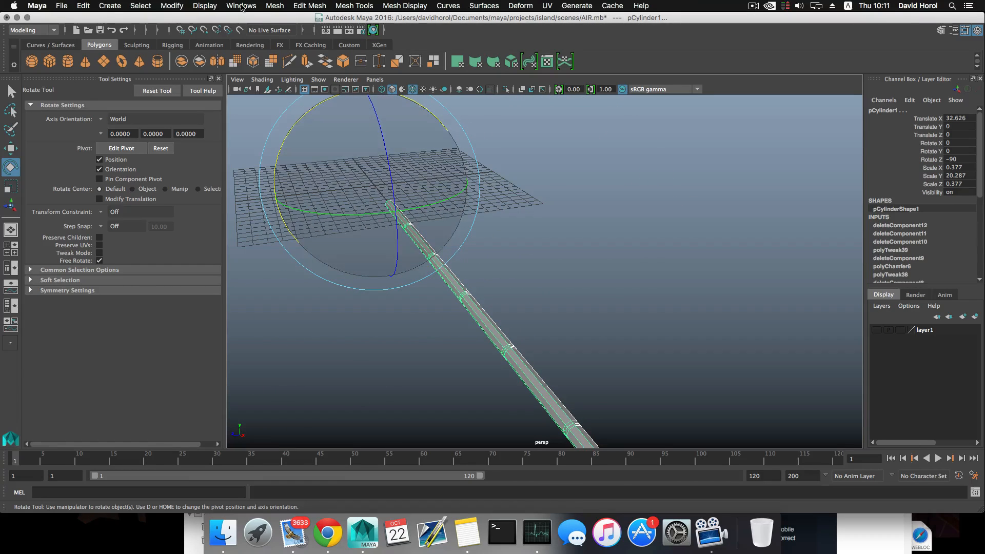
{"action": "left_click", "coordinate": [275, 5]}
{"action": "left_click", "coordinate": [295, 47]}
- Switch the combined pipe to vertex mode and select all of its vertices
{"action": "right_click_drag", "start_coordinate": [465, 295], "coordinate": [414, 262]}
{"action": "scroll", "coordinate": [417, 284], "scroll_direction": "down", "scroll_amount": 5}
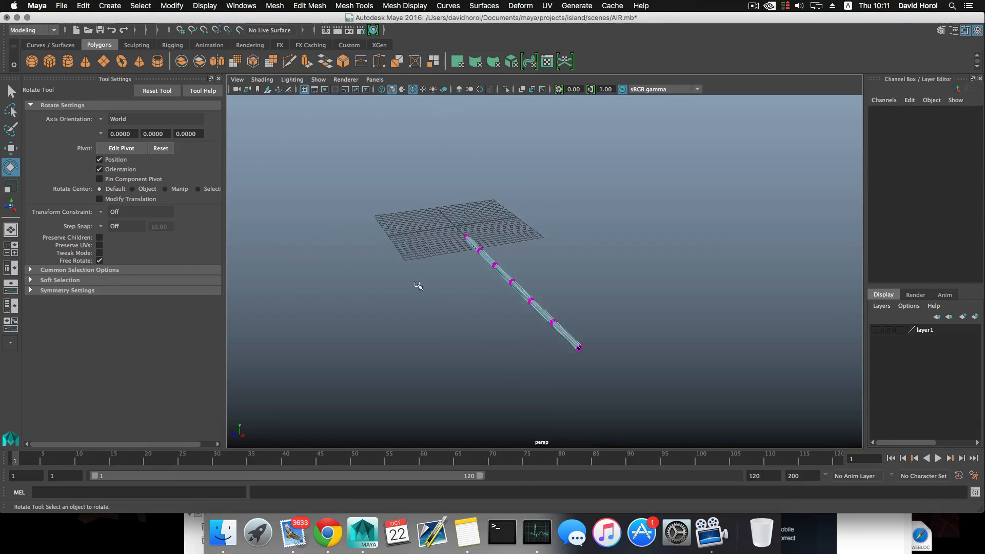
{"action": "left_click_drag", "start_coordinate": [419, 286], "coordinate": [494, 302], "text": "alt"}
{"action": "left_click_drag", "start_coordinate": [368, 235], "coordinate": [755, 354]}
{"action": "scroll", "coordinate": [693, 361], "scroll_direction": "up", "scroll_amount": 3}
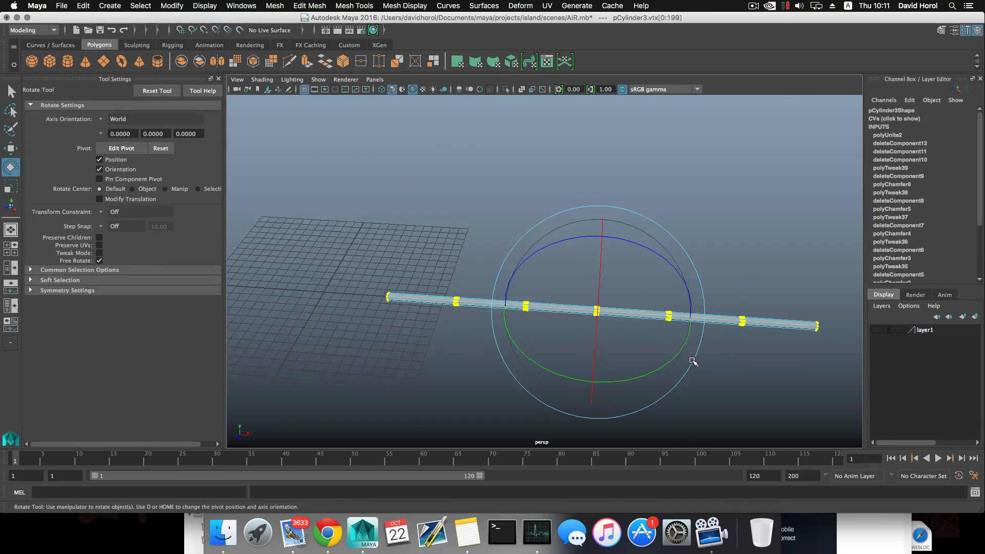
{"action": "left_click_drag", "start_coordinate": [670, 364], "coordinate": [576, 331], "text": "alt"}
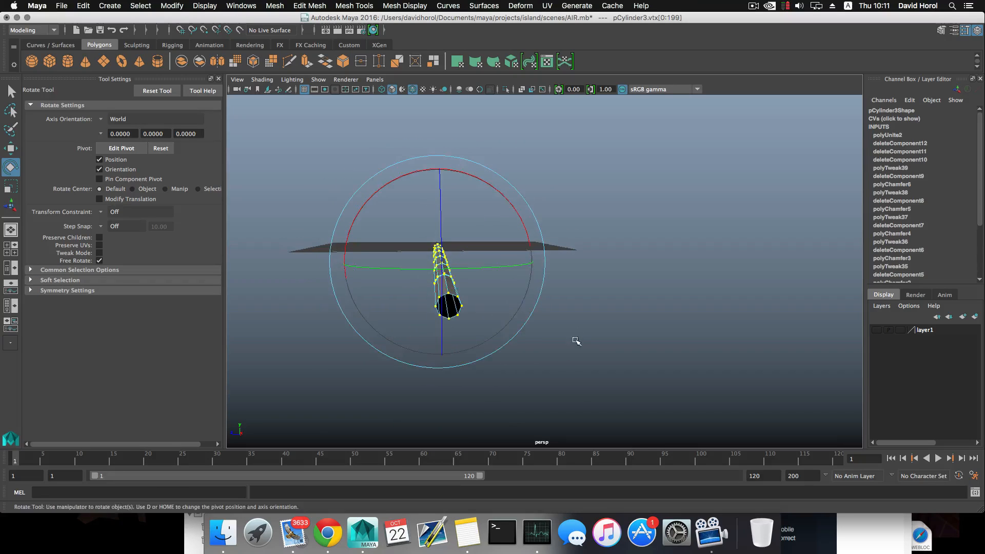
- In the side view, select only the seam vertices where the two halves meet, merge them, and return to object mode
{"action": "key", "text": "space"}
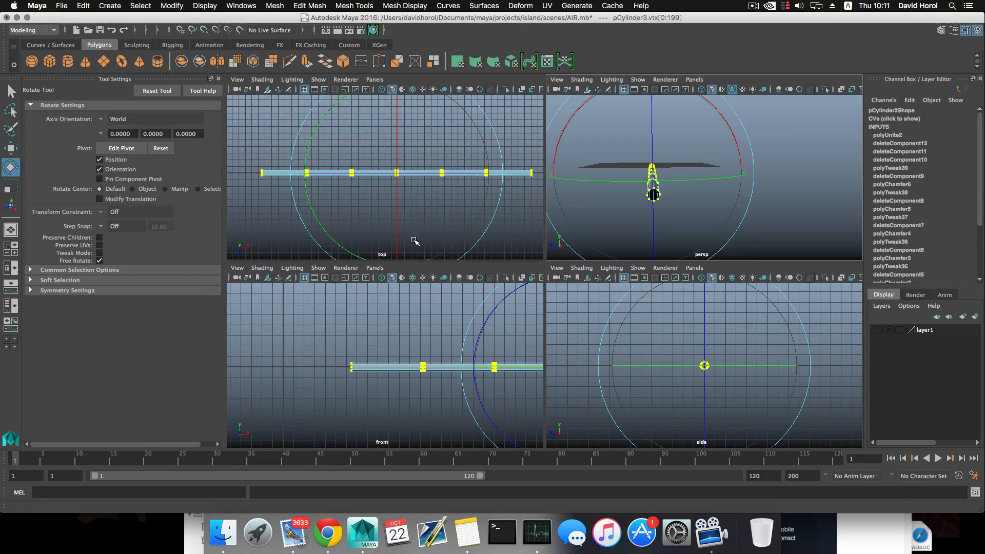
{"action": "key", "text": "space"}
{"action": "scroll", "coordinate": [651, 366], "scroll_direction": "up", "scroll_amount": 3}
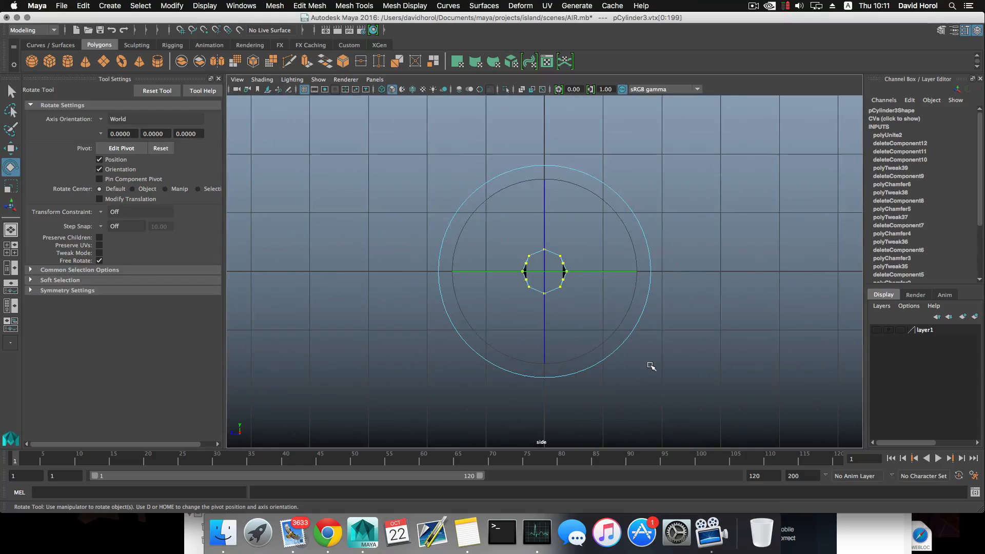
{"action": "left_click", "coordinate": [541, 228]}
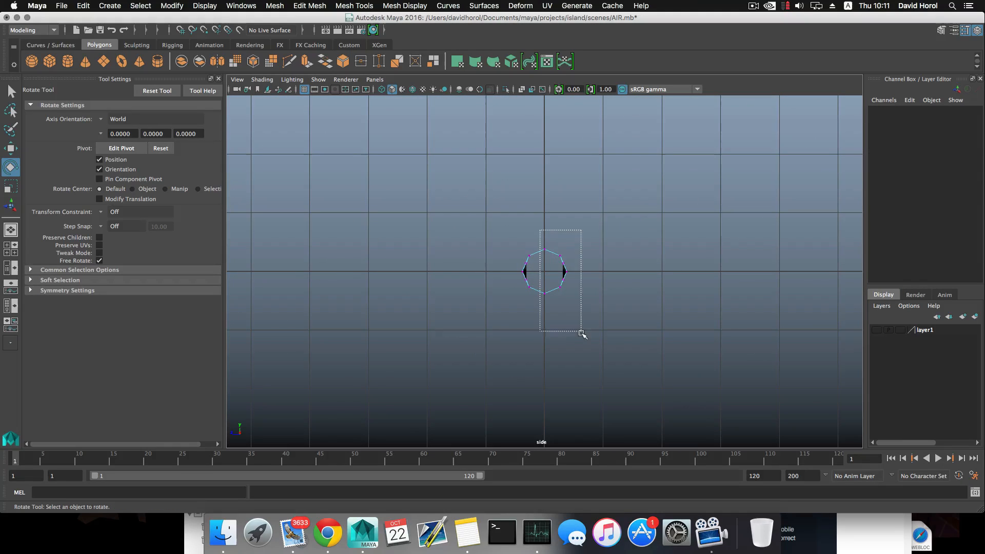
{"action": "left_click_drag", "start_coordinate": [559, 351], "coordinate": [554, 352]}
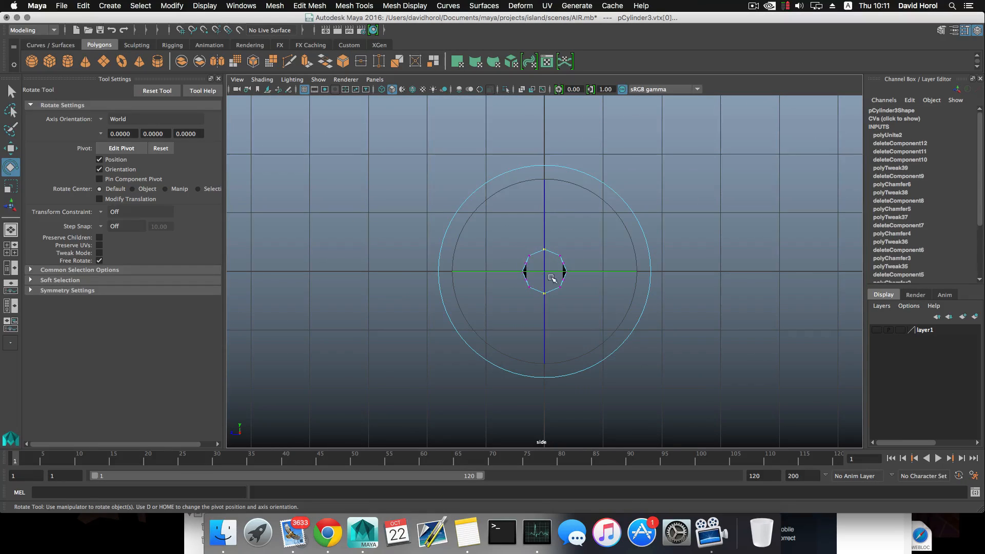
{"action": "scroll", "coordinate": [551, 278], "scroll_direction": "up", "scroll_amount": 4}
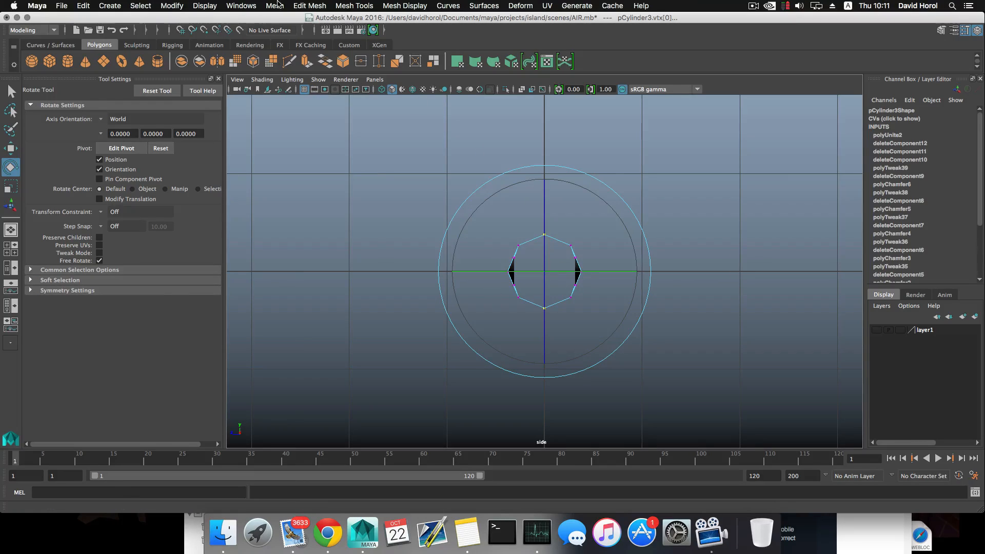
{"action": "left_click", "coordinate": [310, 6]}
{"action": "left_click", "coordinate": [316, 94]}
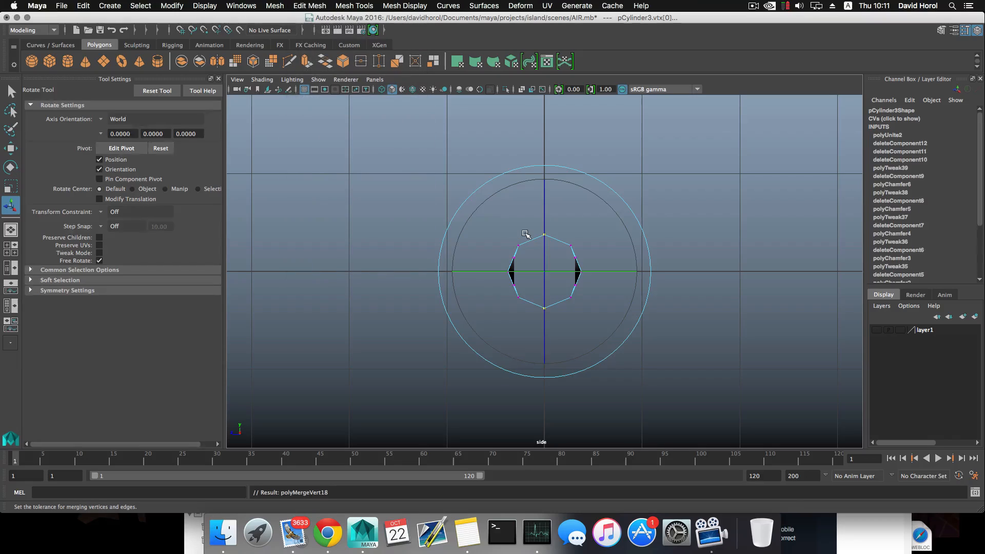
{"action": "key", "text": "t"}
{"action": "key", "text": "F8"}
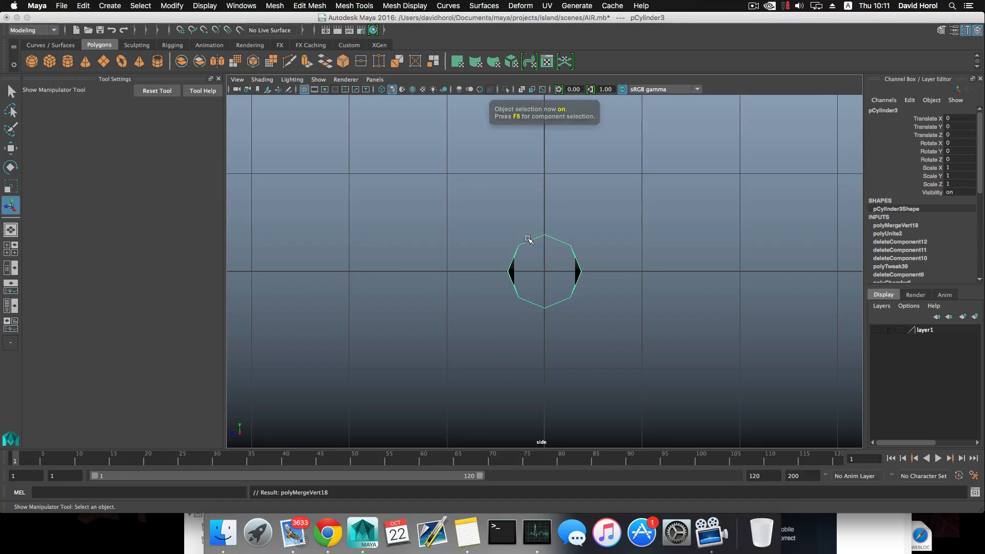
- Examine the merged pipe in perspective and check its pivot position relative to the grid centre
{"action": "key", "text": "space"}
{"action": "key", "text": "space"}
{"action": "left_click_drag", "start_coordinate": [590, 214], "coordinate": [509, 285], "text": "alt"}
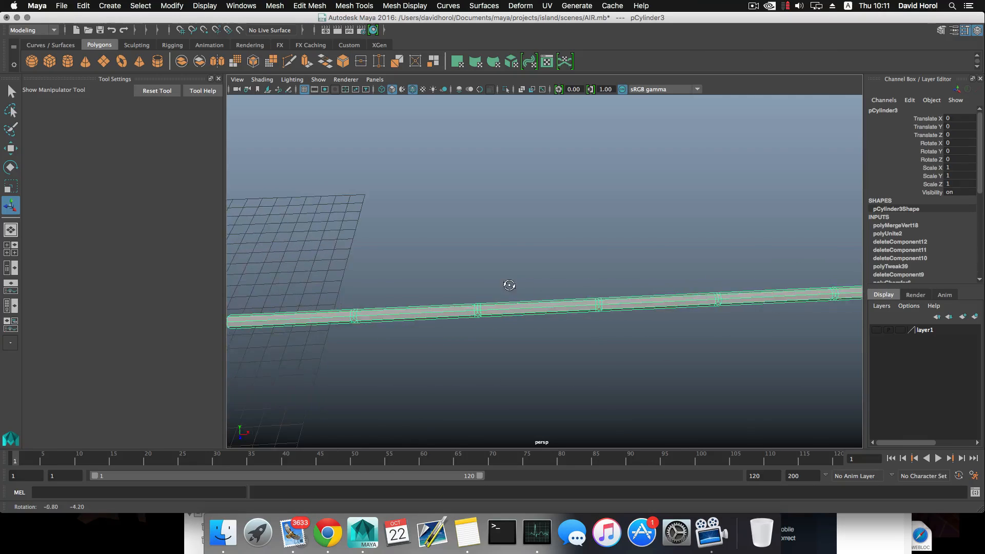
{"action": "middle_click_drag", "start_coordinate": [508, 285], "coordinate": [596, 262], "text": "alt"}
{"action": "middle_click_drag", "start_coordinate": [503, 291], "coordinate": [511, 286], "text": "alt"}
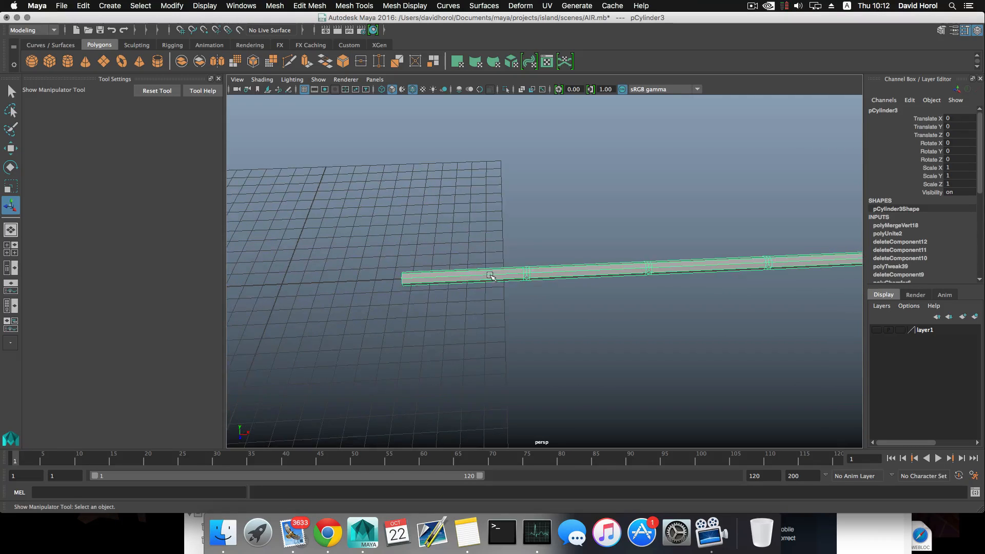
{"action": "key", "text": "w"}
{"action": "left_click_drag", "start_coordinate": [442, 268], "coordinate": [460, 259], "text": "alt"}
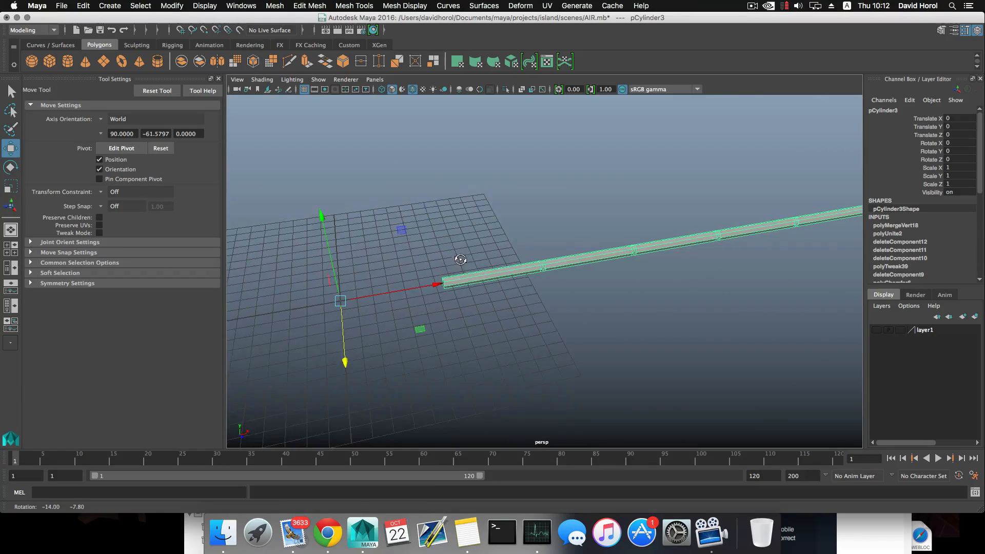
{"action": "middle_click_drag", "start_coordinate": [460, 260], "coordinate": [541, 280], "text": "alt"}
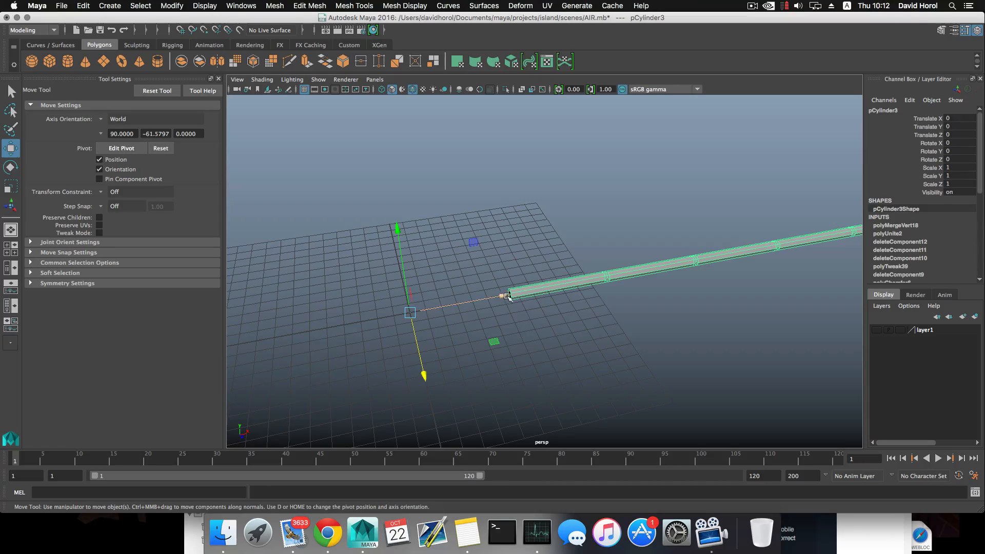
{"action": "left_click_drag", "start_coordinate": [509, 309], "coordinate": [445, 281], "text": "alt"}
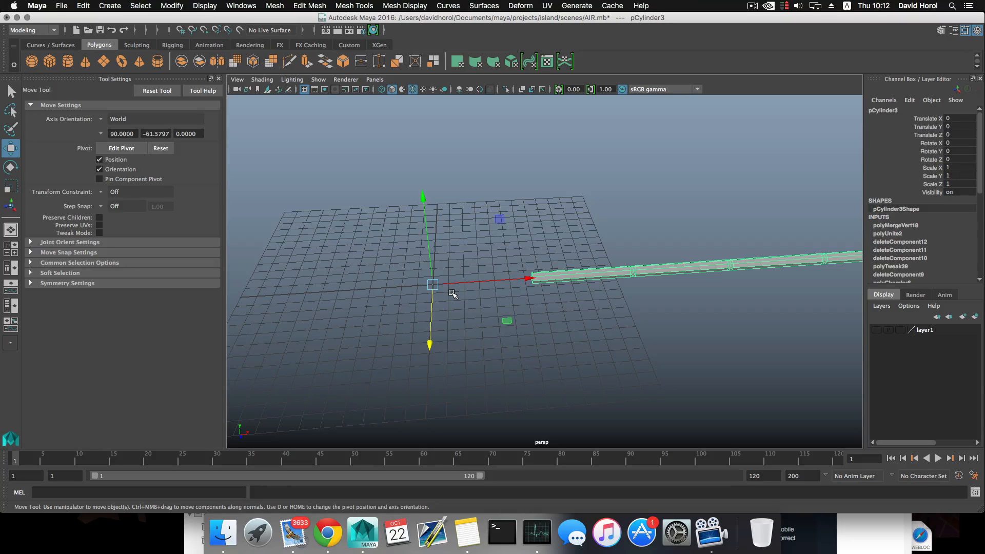
- Duplicate the pipe and rotate the copy 10° about the Y axis around the grid centre, using a 10° absolute step snap
{"action": "key", "text": "ctrl+d"}
{"action": "key", "text": "e"}
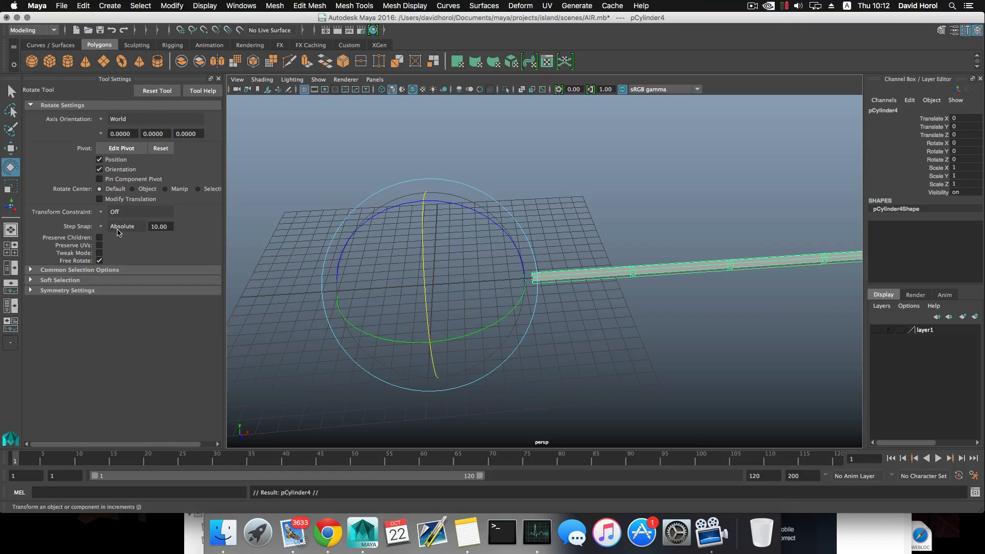
{"action": "key", "text": "j"}
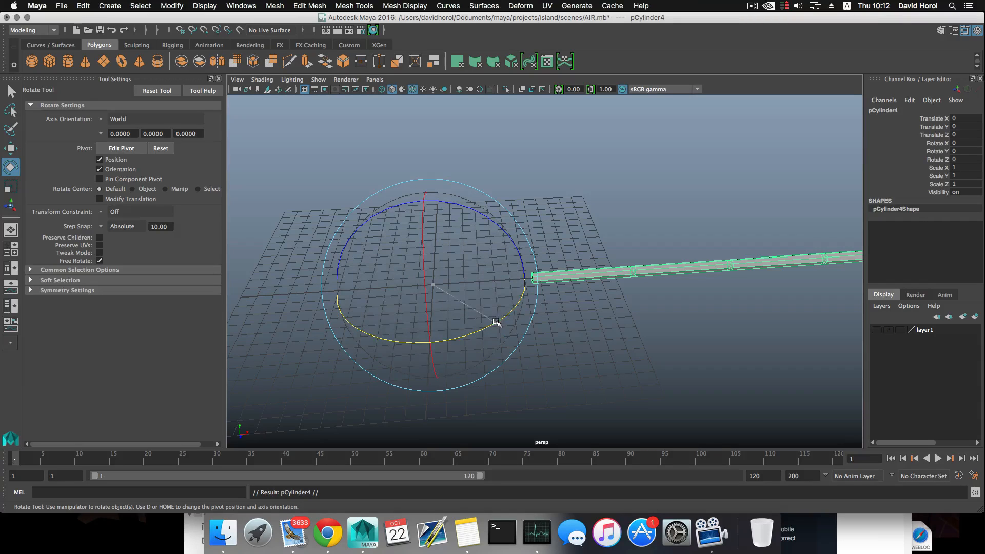
{"action": "left_click_drag", "start_coordinate": [495, 321], "coordinate": [503, 320]}
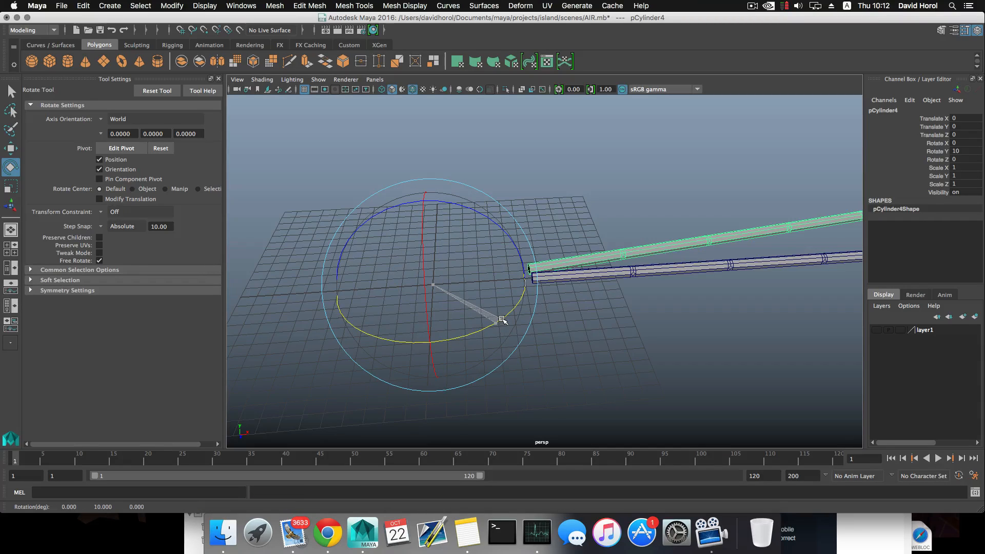
- Repeat the duplicate with the same 10° rotation 34 times to complete a full circle of radiating pipes around the grid centre
{"action": "mouse_move", "coordinate": [648, 315]}
{"action": "left_mouse_down", "text": "alt"}
{"action": "mouse_move", "coordinate": [631, 341]}
{"action": "mouse_move", "coordinate": [647, 352]}
{"action": "mouse_move", "coordinate": [670, 328]}
{"action": "mouse_move", "coordinate": [700, 328]}
{"action": "mouse_move", "coordinate": [655, 321]}
{"action": "mouse_move", "coordinate": [632, 343]}
{"action": "mouse_move", "coordinate": [642, 347]}
{"action": "mouse_move", "coordinate": [607, 319]}
{"action": "mouse_move", "coordinate": [540, 305]}
{"action": "mouse_move", "coordinate": [642, 347]}
{"action": "mouse_move", "coordinate": [642, 331]}
{"action": "left_mouse_up", "text": "alt"}
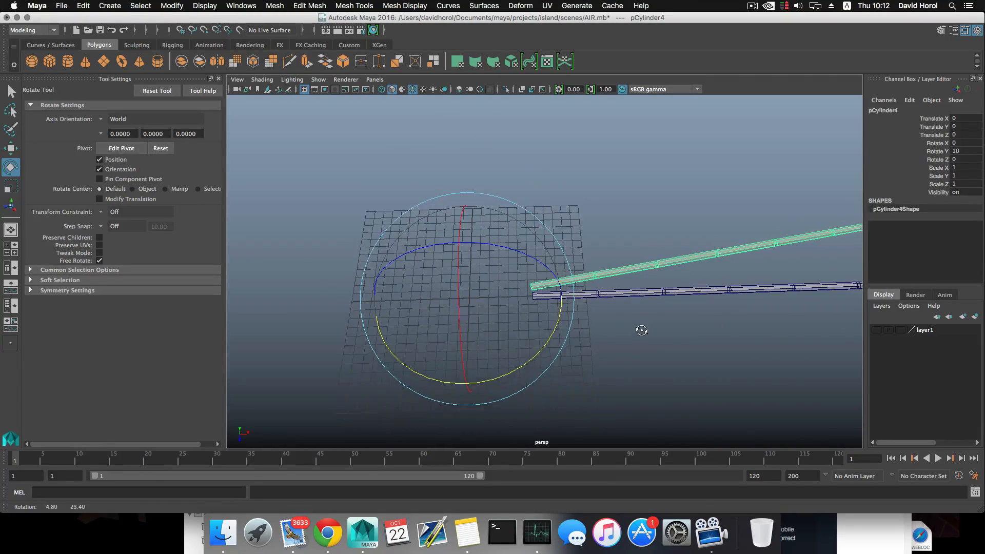
{"action": "scroll", "coordinate": [642, 331], "scroll_direction": "down", "scroll_amount": 5}
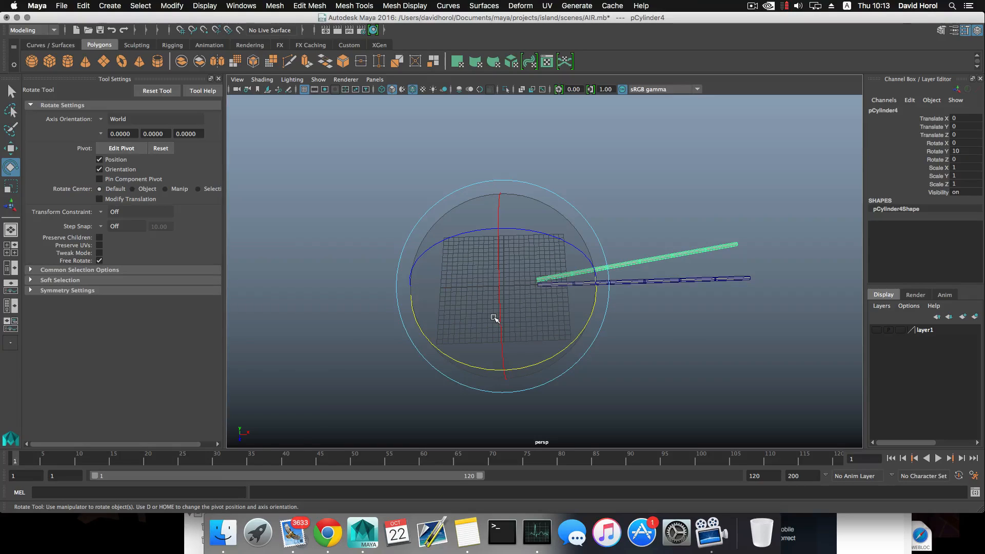
{"action": "key", "text": "f"}
{"action": "scroll", "coordinate": [490, 323], "scroll_direction": "down", "scroll_amount": 5}
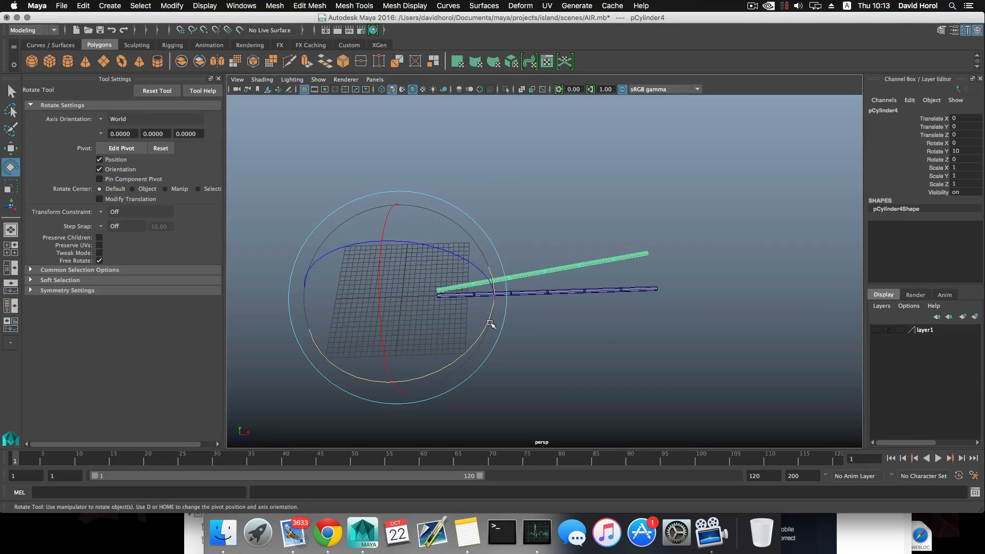
{"action": "key", "text": "shift+d"}
{"action": "key", "text": "shift+d"}
{"action": "key", "text": "shift+d"}
{"action": "key", "text": "shift+d"}
{"action": "key", "text": "shift+d"}
{"action": "key", "text": "shift+d"}
{"action": "key", "text": "shift+d"}
{"action": "key", "text": "shift+d"}
{"action": "key", "text": "shift+d"}
{"action": "key", "text": "shift+d"}
{"action": "key", "text": "shift+d"}
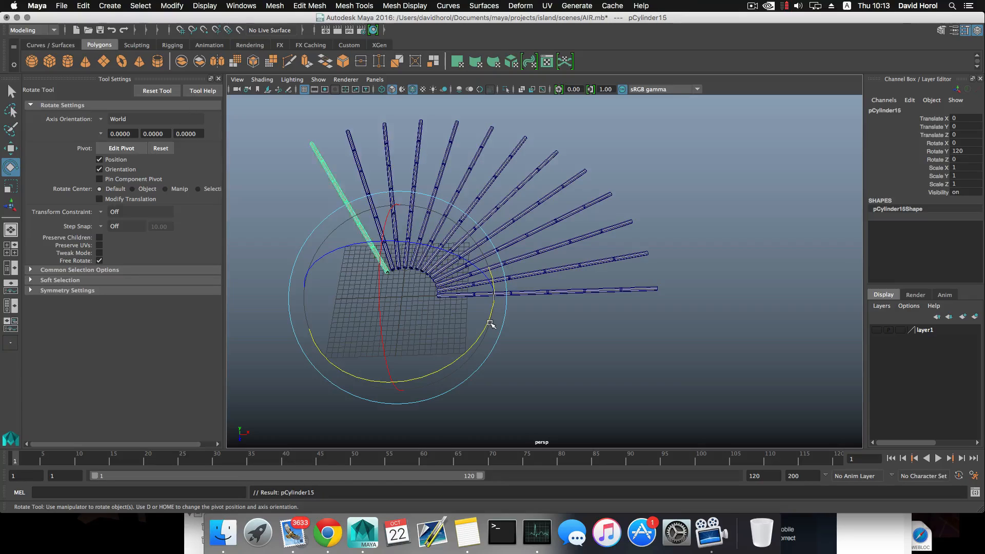
{"action": "key", "text": "shift+d"}
{"action": "key", "text": "shift+d"}
{"action": "key", "text": "shift+d"}
{"action": "key", "text": "shift+d"}
{"action": "key", "text": "shift+d"}
{"action": "key", "text": "shift+d"}
{"action": "key", "text": "shift+d"}
{"action": "key", "text": "shift+d"}
{"action": "key", "text": "shift+d"}
{"action": "key", "text": "shift+d"}
{"action": "key", "text": "shift+d"}
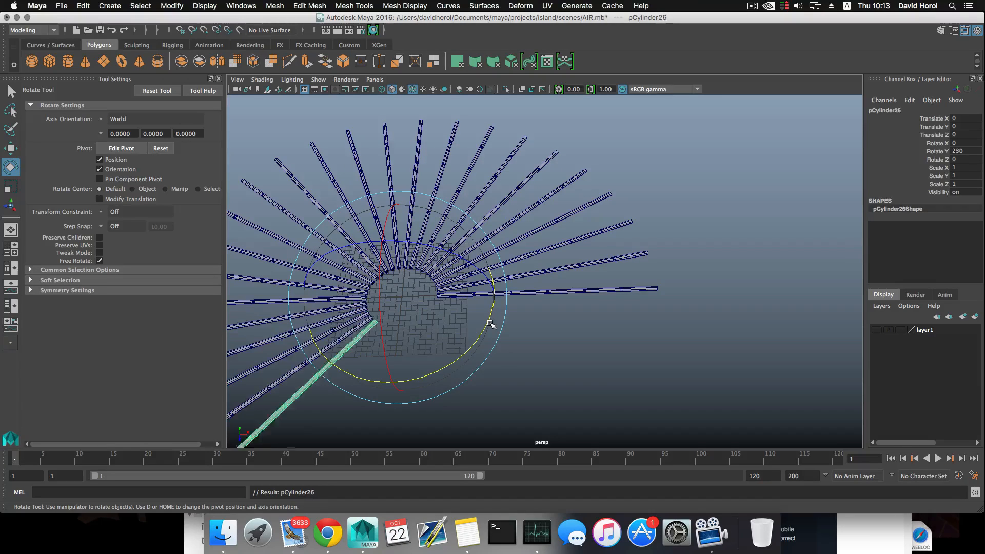
{"action": "key", "text": "shift+d"}
{"action": "key", "text": "shift+d"}
{"action": "key", "text": "shift+d"}
{"action": "key", "text": "shift+d"}
{"action": "key", "text": "shift+d"}
{"action": "key", "text": "shift+d"}
{"action": "key", "text": "shift+d"}
{"action": "key", "text": "shift+d"}
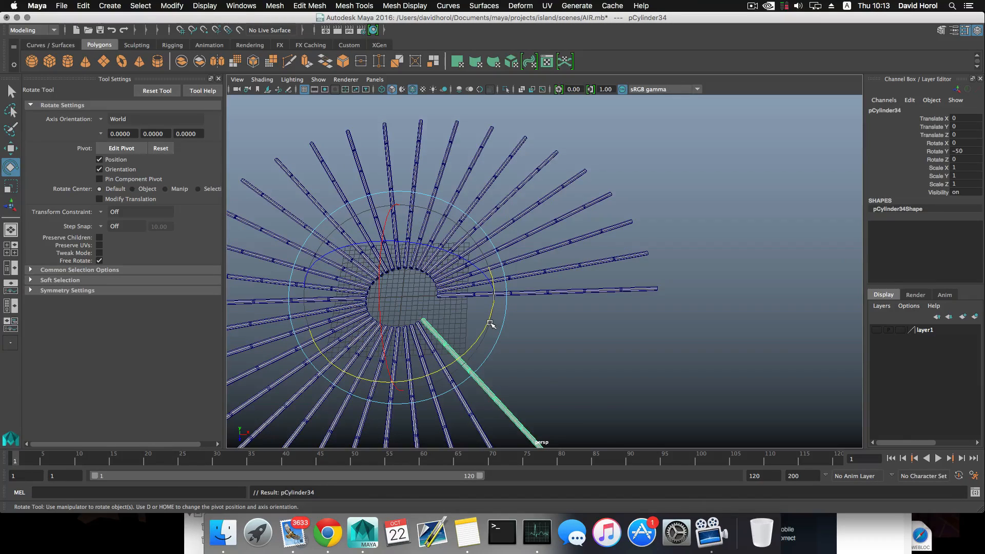
{"action": "key", "text": "shift+d"}
{"action": "key", "text": "shift+d"}
{"action": "key", "text": "shift+d"}
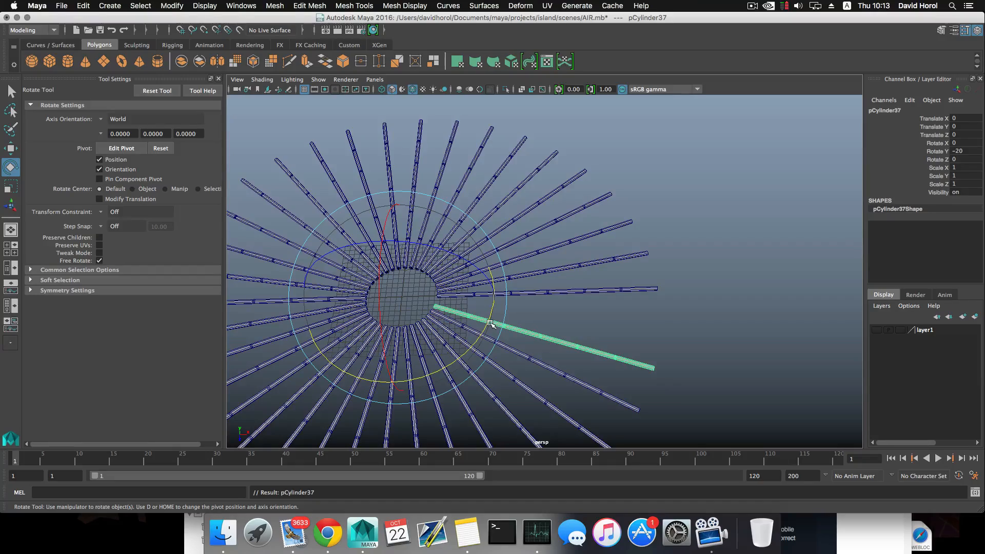
{"action": "key", "text": "shift+d"}
{"action": "scroll", "coordinate": [496, 332], "scroll_direction": "up", "scroll_amount": 5}
{"action": "left_click_drag", "start_coordinate": [497, 336], "coordinate": [392, 295], "text": "alt"}
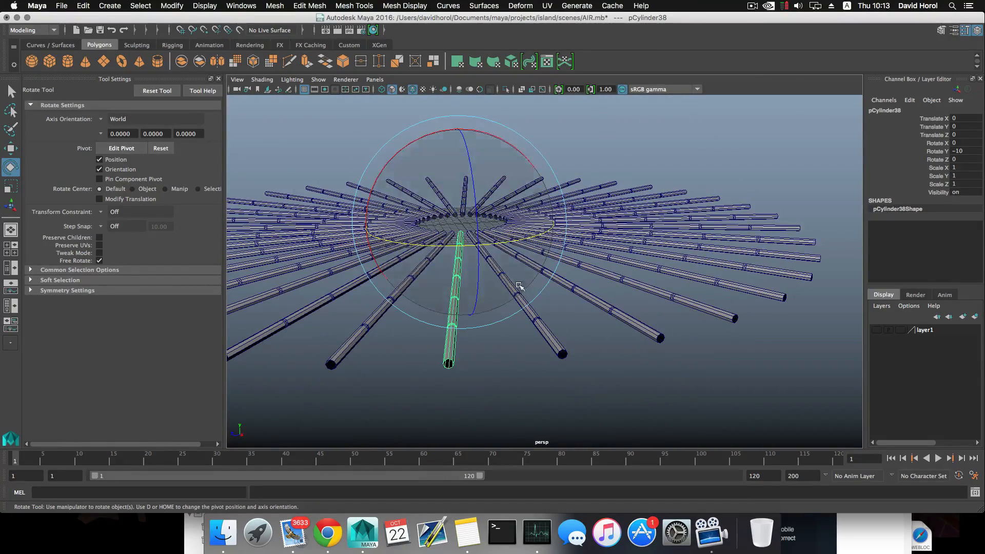
- Select two adjacent pipes of the radial ring and combine them into a single mesh
{"action": "left_click_drag", "start_coordinate": [483, 315], "coordinate": [513, 374], "text": "alt"}
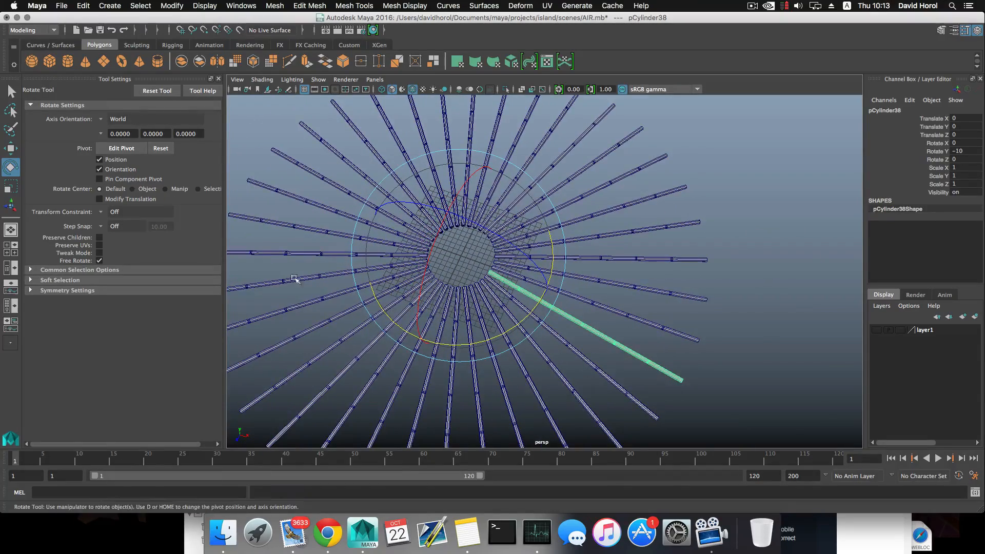
{"action": "left_click_drag", "start_coordinate": [295, 287], "coordinate": [398, 306], "text": "alt"}
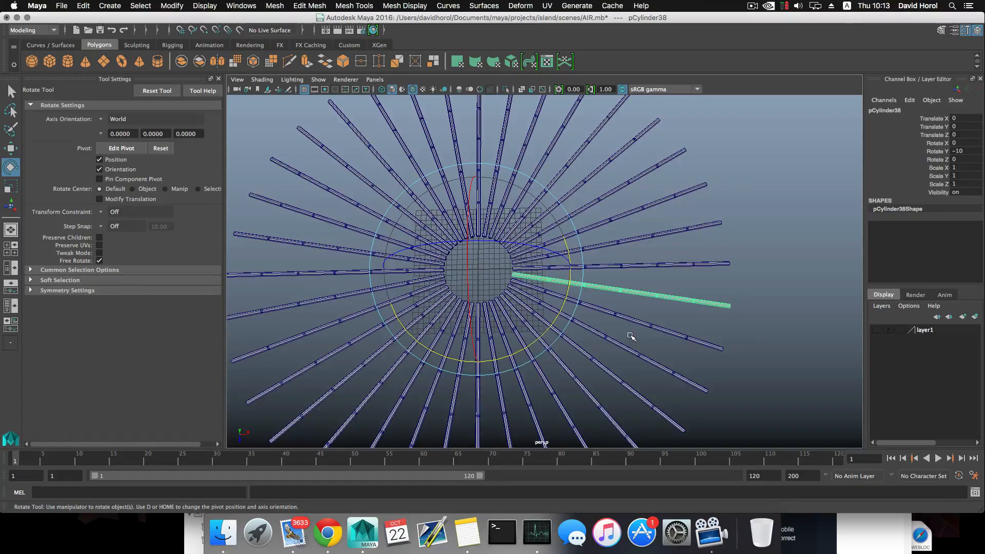
{"action": "left_click_drag", "start_coordinate": [630, 336], "coordinate": [518, 300], "text": "alt"}
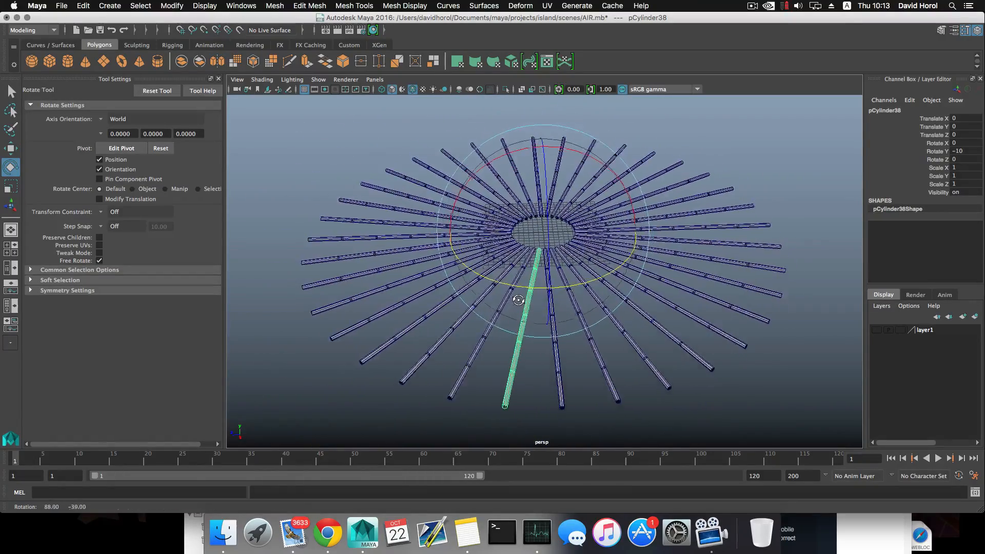
{"action": "scroll", "coordinate": [611, 352], "scroll_direction": "up", "scroll_amount": 5}
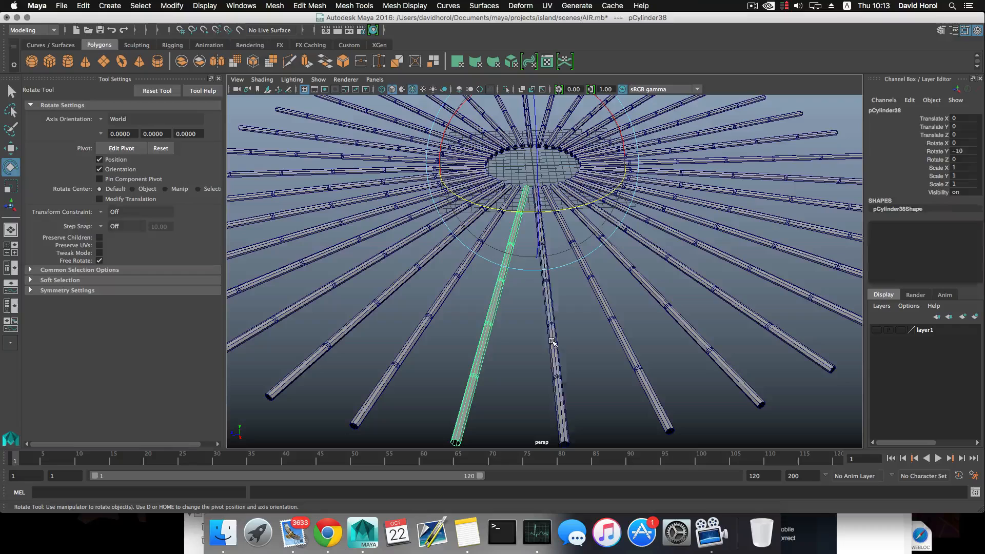
{"action": "left_click", "coordinate": [552, 341], "text": "shift"}
{"action": "scroll", "coordinate": [556, 361], "scroll_direction": "down", "scroll_amount": 3}
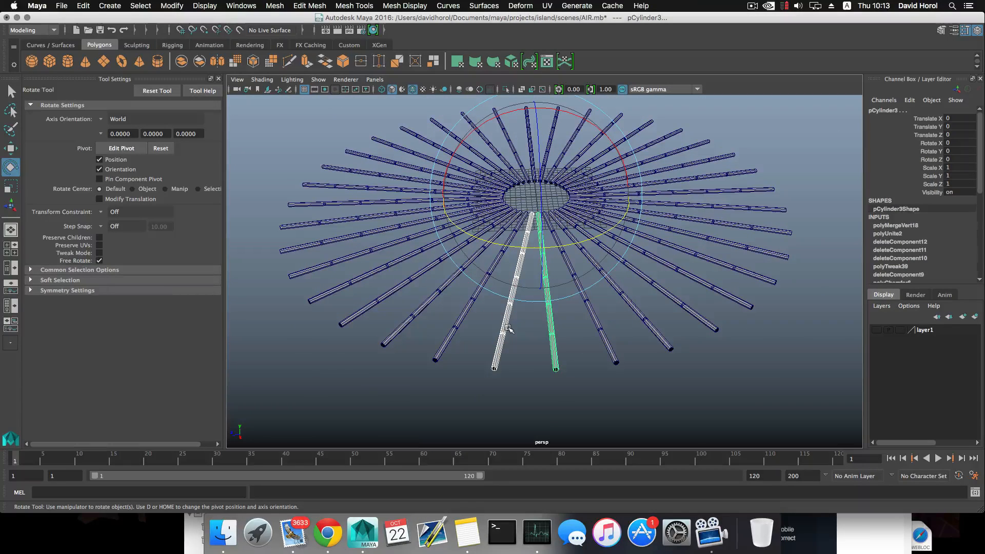
{"action": "right_click_drag", "start_coordinate": [594, 330], "coordinate": [601, 428], "text": "alt"}
{"action": "left_click_drag", "start_coordinate": [601, 428], "coordinate": [497, 345], "text": "alt"}
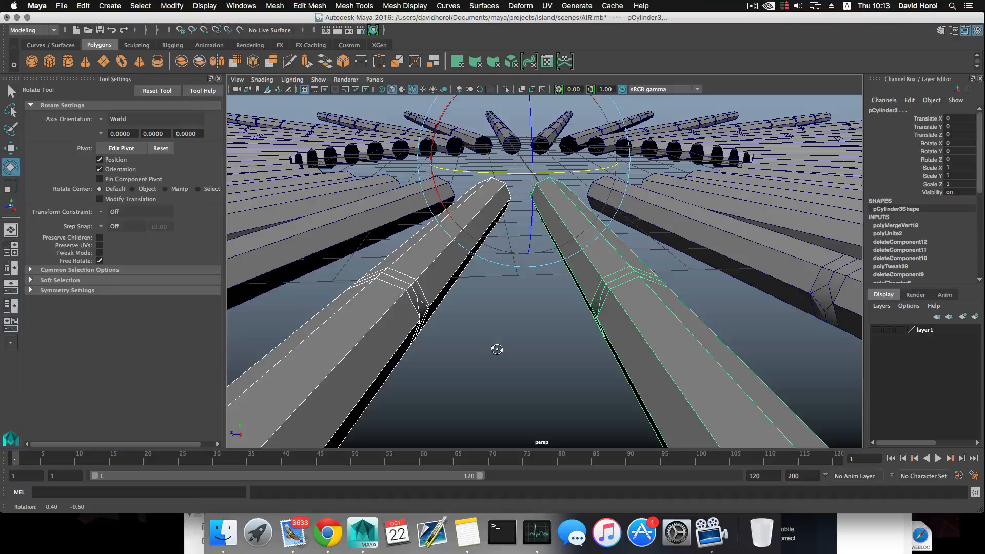
{"action": "left_click", "coordinate": [275, 6]}
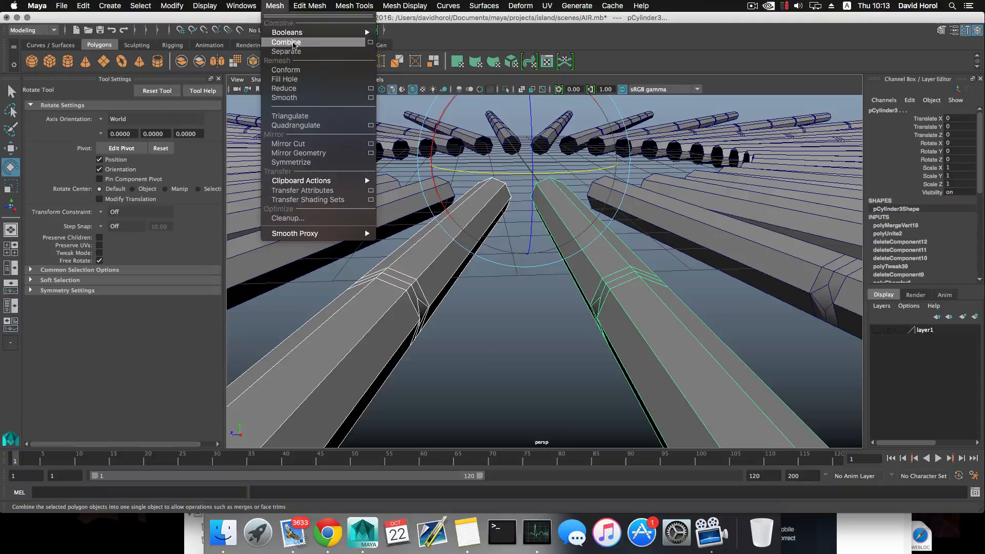
{"action": "left_click", "coordinate": [282, 43]}
- Bridge the facing diamond faces of the two combined pipes at the joints closest to the grid centre
{"action": "right_click_drag", "start_coordinate": [607, 291], "coordinate": [608, 294]}
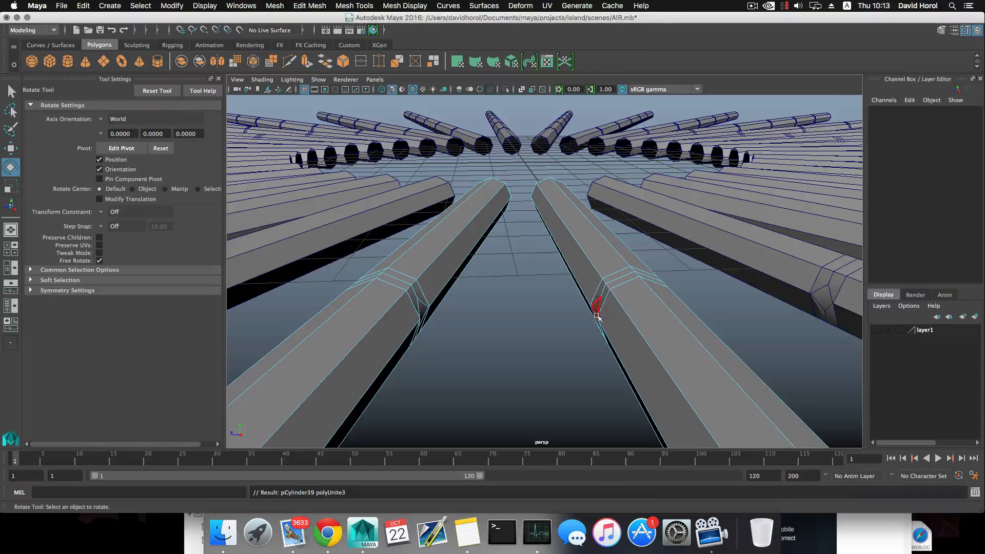
{"action": "left_click", "coordinate": [596, 314]}
{"action": "left_click_drag", "start_coordinate": [597, 314], "coordinate": [534, 319], "text": "alt"}
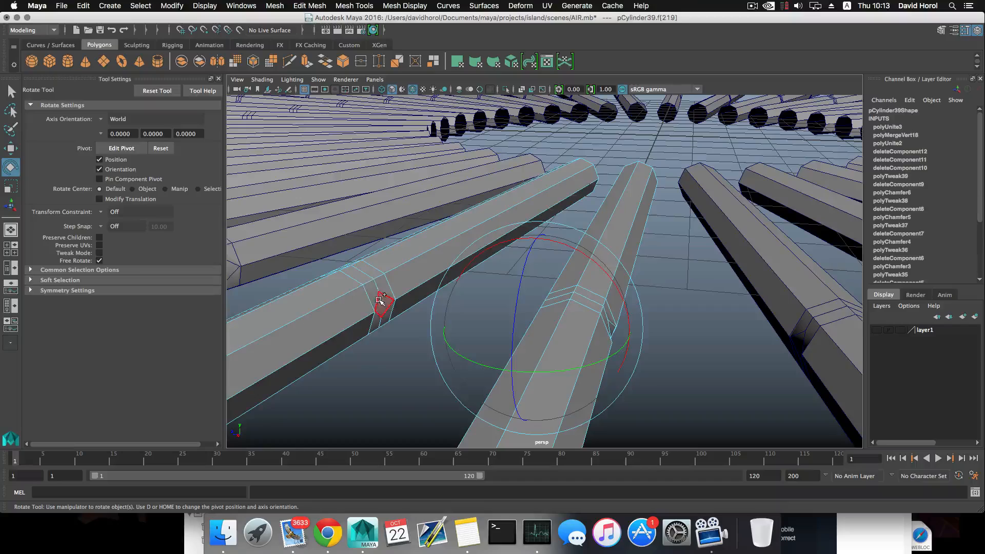
{"action": "left_click", "coordinate": [380, 301], "text": "shift"}
{"action": "left_click_drag", "start_coordinate": [380, 301], "coordinate": [415, 313], "text": "alt"}
{"action": "left_click", "coordinate": [298, 8]}
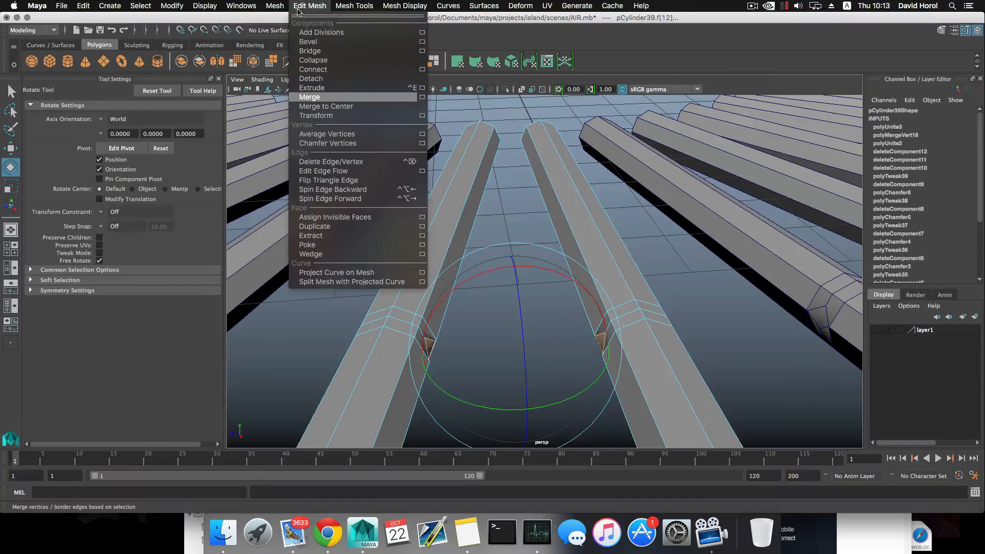
{"action": "left_click", "coordinate": [309, 51]}
- Bridge the facing diamond faces at the second pair of joints, counted outward from the grid centre
{"action": "scroll", "coordinate": [555, 304], "scroll_direction": "down", "scroll_amount": 10}
{"action": "middle_click_drag", "start_coordinate": [555, 303], "coordinate": [523, 236], "text": "alt"}
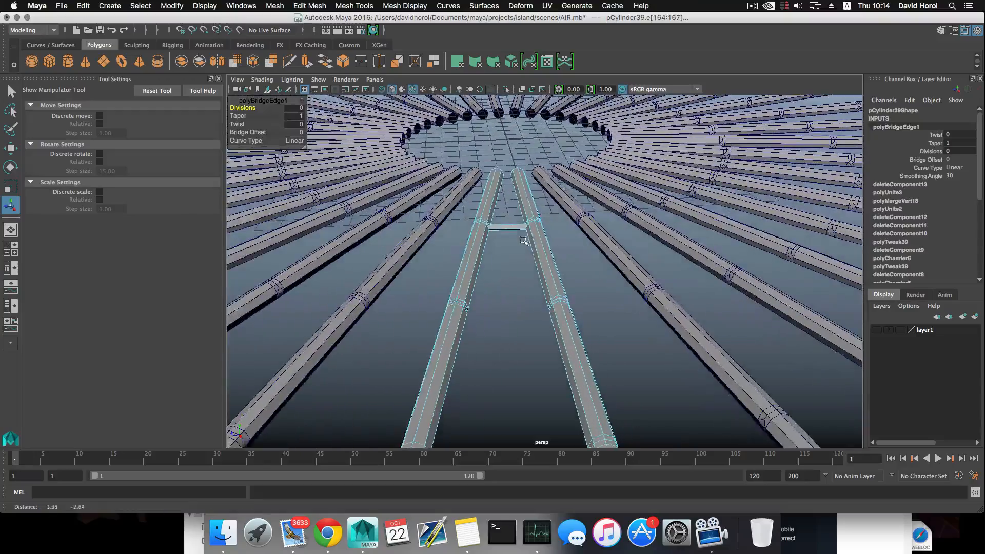
{"action": "right_click_drag", "start_coordinate": [523, 236], "coordinate": [640, 330], "text": "alt"}
{"action": "left_click_drag", "start_coordinate": [640, 330], "coordinate": [580, 304], "text": "alt"}
{"action": "right_click_drag", "start_coordinate": [580, 304], "coordinate": [579, 292]}
{"action": "mouse_move", "coordinate": [569, 312]}
{"action": "left_mouse_down", "text": "alt"}
{"action": "mouse_move", "coordinate": [605, 321]}
{"action": "mouse_move", "coordinate": [557, 302]}
{"action": "left_mouse_up", "text": "alt"}
{"action": "left_click", "coordinate": [606, 321]}
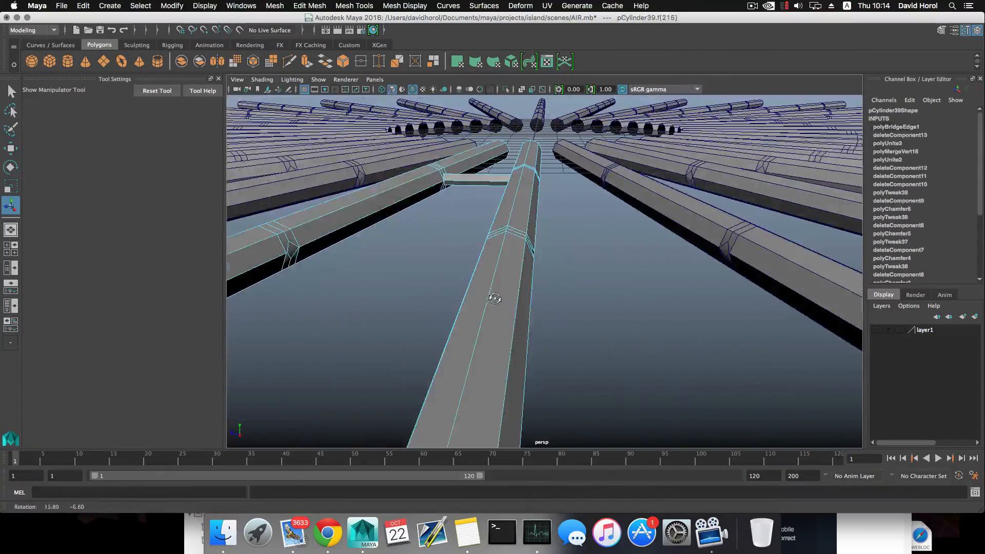
{"action": "left_click", "coordinate": [290, 244], "text": "shift"}
{"action": "left_click_drag", "start_coordinate": [301, 236], "coordinate": [336, 261], "text": "alt"}
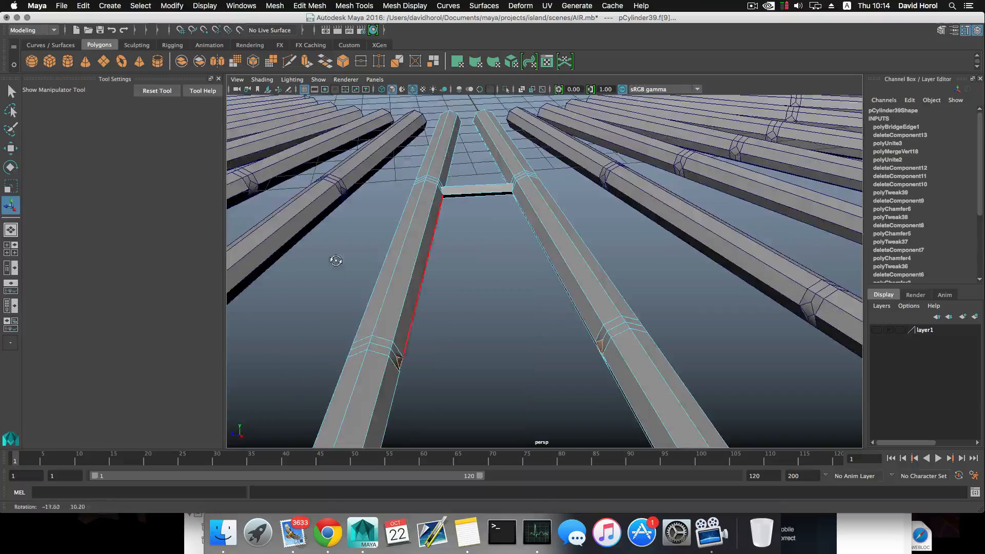
{"action": "left_click", "coordinate": [300, 4]}
{"action": "left_click", "coordinate": [314, 50]}
- Connect the third pair of joints outward by bridging their facing diamond faces
{"action": "scroll", "coordinate": [461, 220], "scroll_direction": "down", "scroll_amount": 5}
{"action": "middle_click_drag", "start_coordinate": [460, 225], "coordinate": [423, 105], "text": "alt"}
{"action": "left_click_drag", "start_coordinate": [475, 213], "coordinate": [600, 213], "text": "alt"}
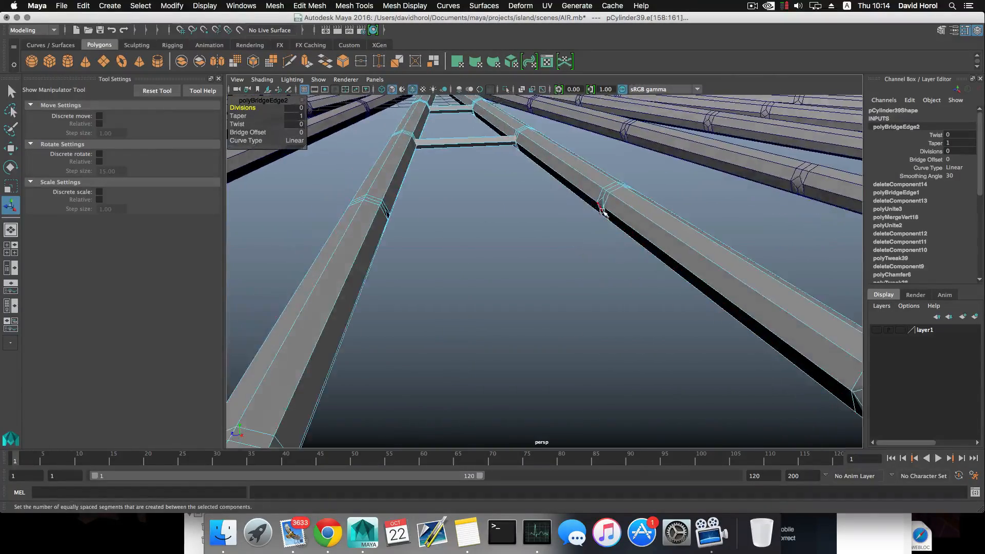
{"action": "right_click_drag", "start_coordinate": [609, 199], "coordinate": [608, 224]}
{"action": "left_click", "coordinate": [603, 207]}
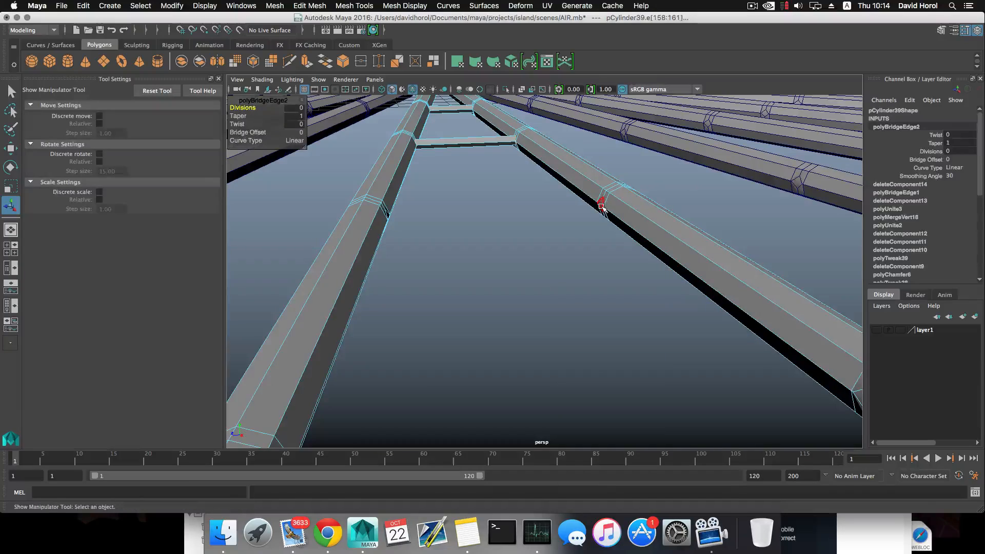
{"action": "left_click_drag", "start_coordinate": [602, 206], "coordinate": [536, 226], "text": "alt"}
{"action": "left_click", "coordinate": [266, 270]}
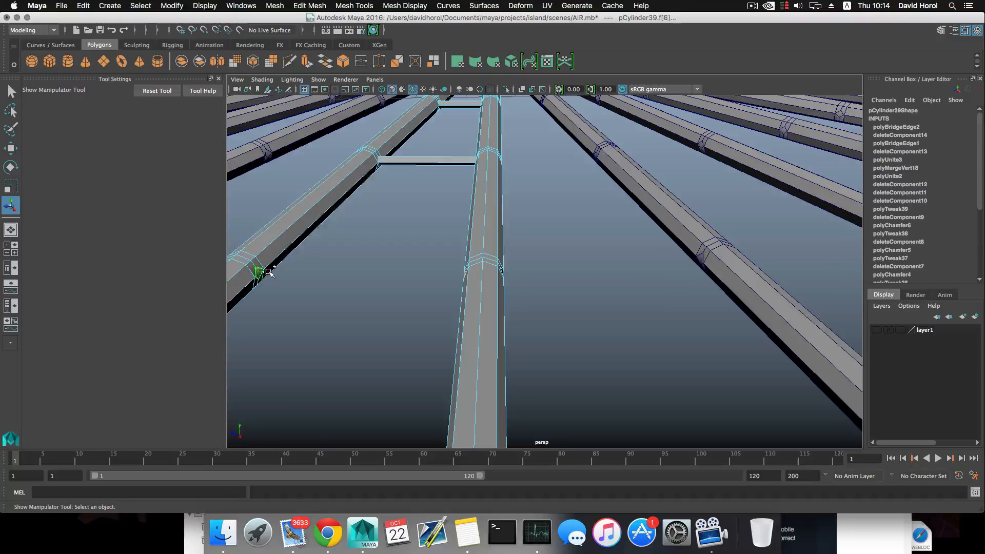
{"action": "left_click", "coordinate": [310, 6]}
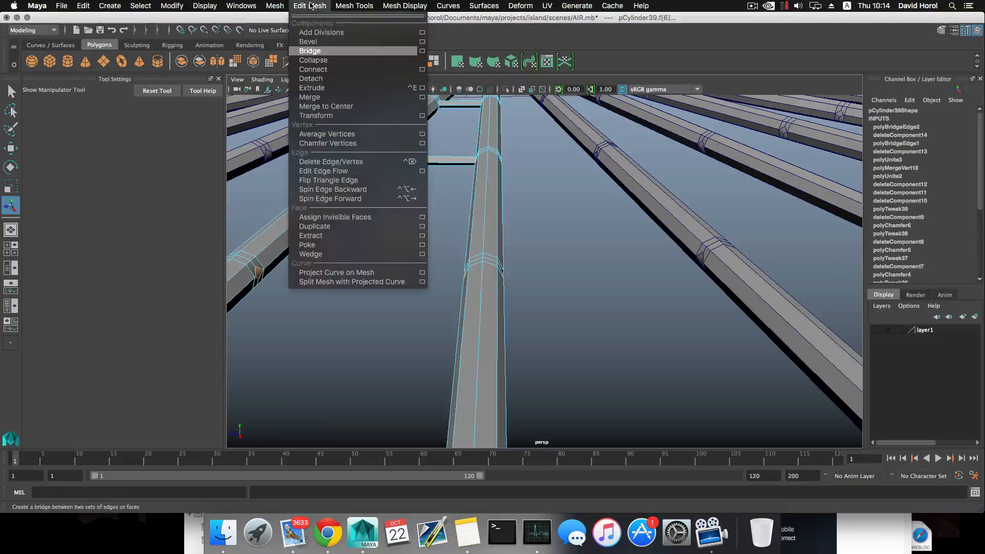
{"action": "left_click", "coordinate": [310, 51]}
- Add a fourth crossbar by bridging the facing diamond faces at the next pair of joints outward
{"action": "scroll", "coordinate": [492, 291], "scroll_direction": "down", "scroll_amount": 10}
{"action": "middle_click_drag", "start_coordinate": [484, 308], "coordinate": [488, 279], "text": "alt"}
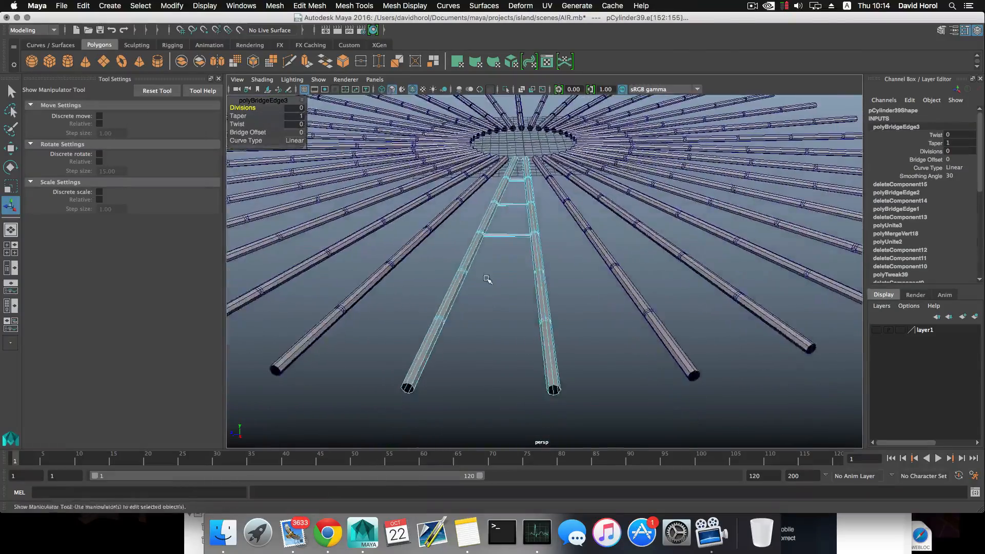
{"action": "scroll", "coordinate": [519, 304], "scroll_direction": "up", "scroll_amount": 5}
{"action": "scroll", "coordinate": [611, 337], "scroll_direction": "up", "scroll_amount": 10}
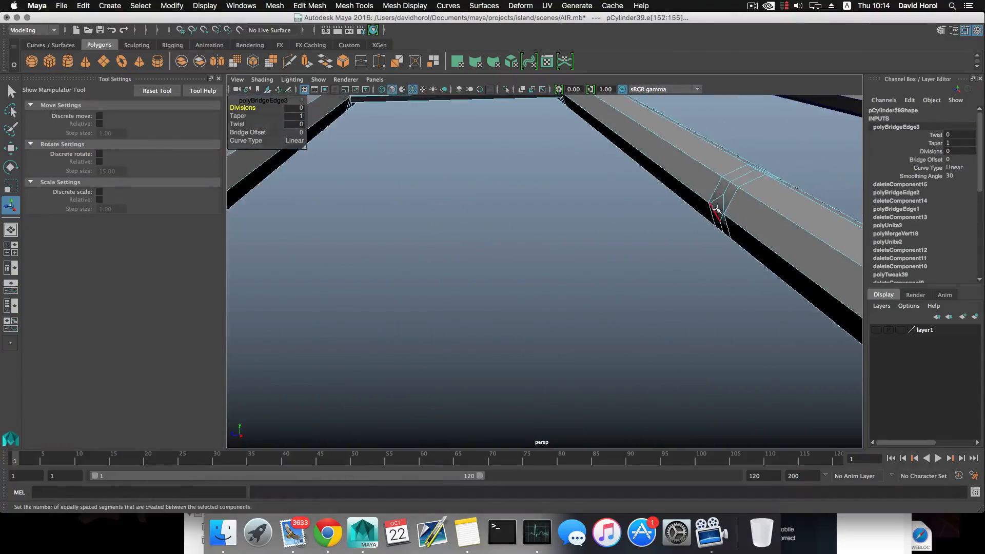
{"action": "right_click", "coordinate": [717, 211]}
{"action": "right_click_drag", "start_coordinate": [716, 210], "coordinate": [715, 236]}
{"action": "left_click", "coordinate": [720, 215]}
{"action": "scroll", "coordinate": [671, 248], "scroll_direction": "down", "scroll_amount": 10}
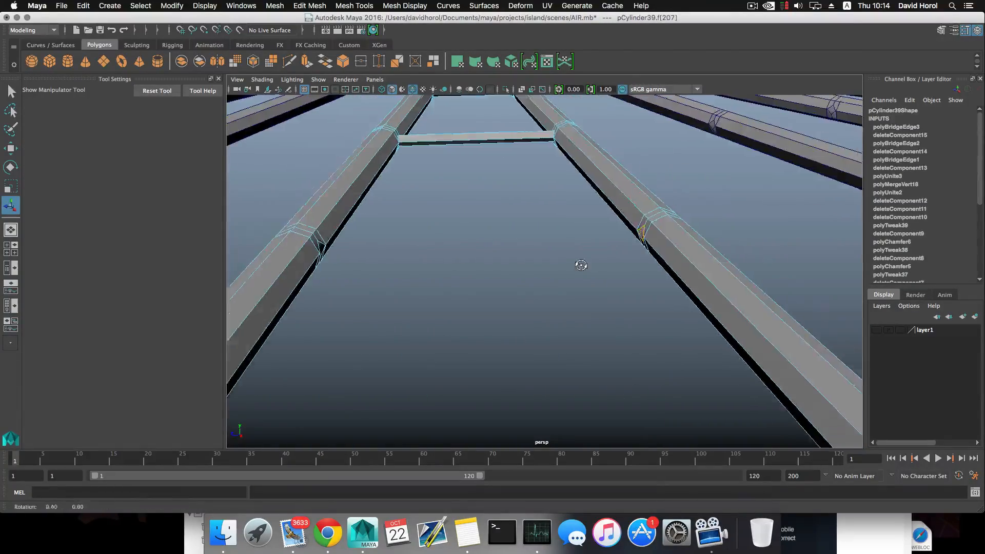
{"action": "middle_click_drag", "start_coordinate": [580, 265], "coordinate": [560, 258], "text": "alt"}
{"action": "left_click", "coordinate": [372, 283], "text": "shift"}
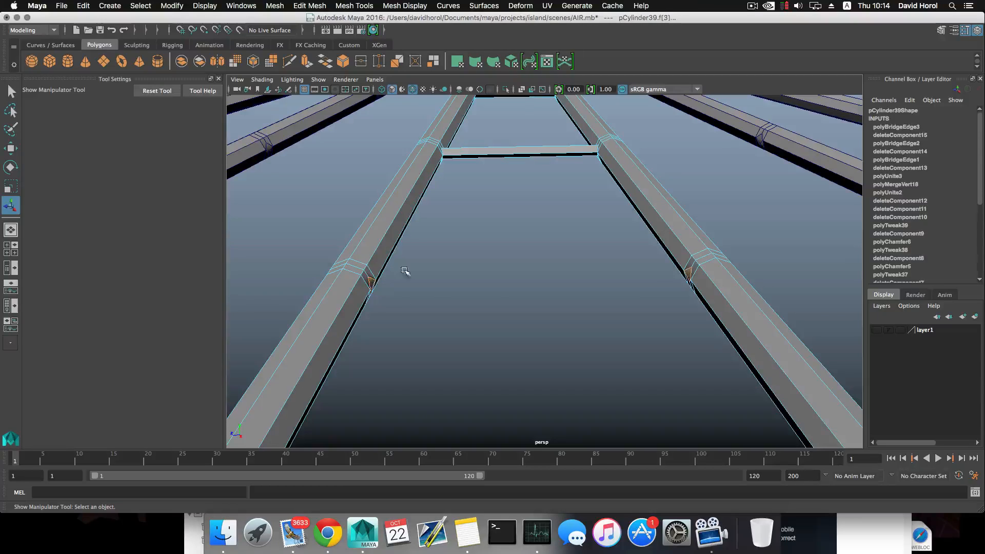
{"action": "left_click", "coordinate": [310, 6]}
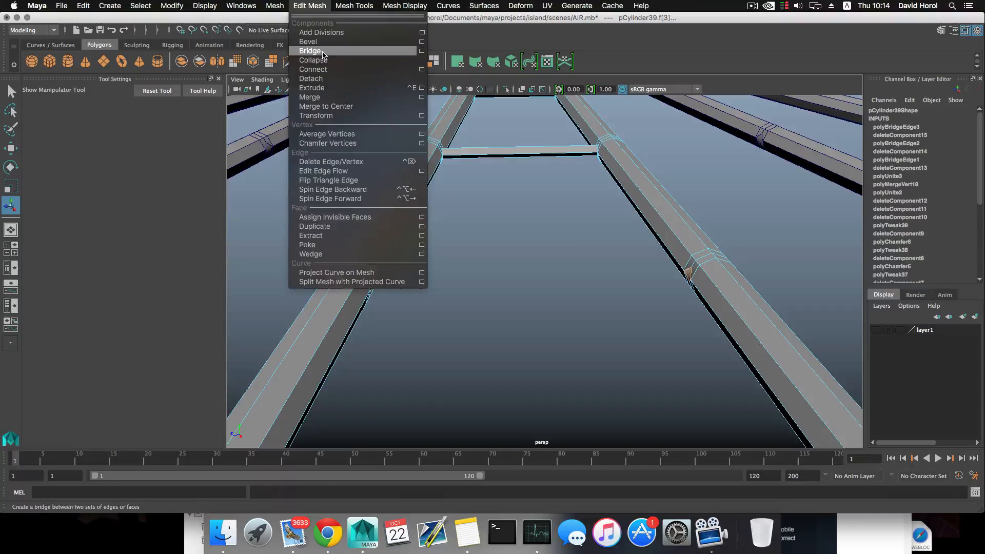
{"action": "left_click", "coordinate": [318, 51]}
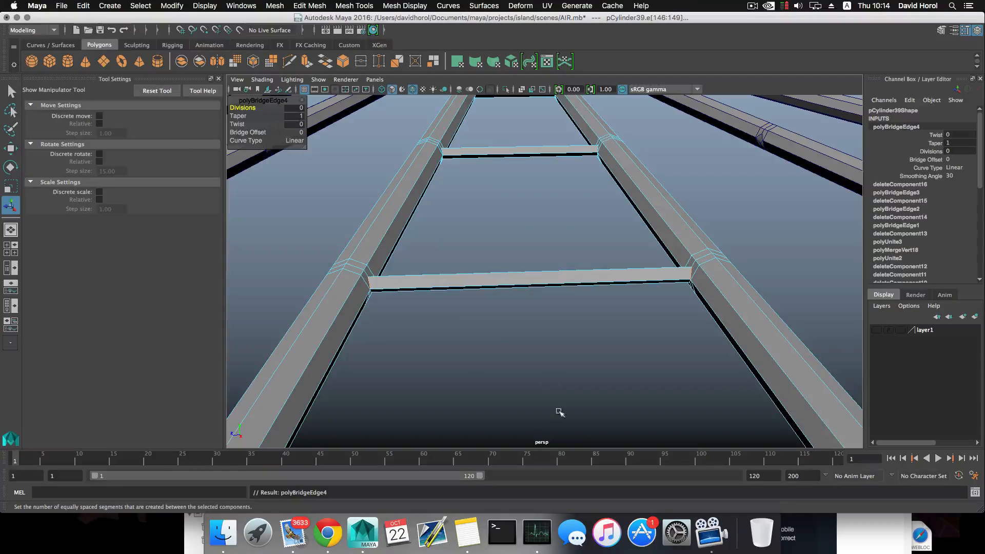
- Bridge the facing diamond faces at the outermost pair of joints to complete the ladder of crossbars
{"action": "right_click_drag", "start_coordinate": [477, 237], "coordinate": [479, 265]}
{"action": "middle_click_drag", "start_coordinate": [479, 264], "coordinate": [527, 272], "text": "alt"}
{"action": "right_click_drag", "start_coordinate": [527, 273], "coordinate": [618, 307], "text": "alt"}
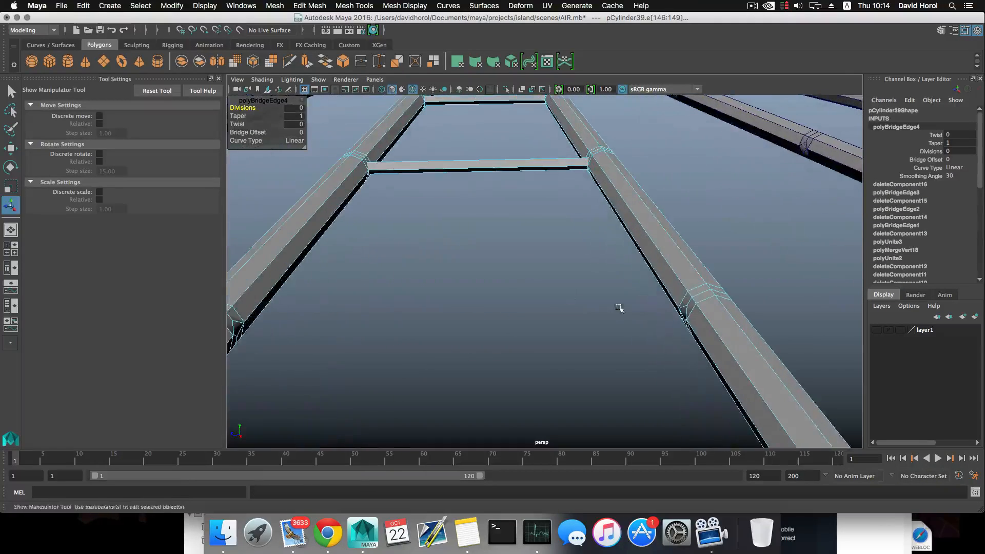
{"action": "left_click", "coordinate": [683, 311]}
{"action": "right_click_drag", "start_coordinate": [542, 318], "coordinate": [525, 318], "text": "alt"}
{"action": "middle_click_drag", "start_coordinate": [524, 317], "coordinate": [552, 310], "text": "alt"}
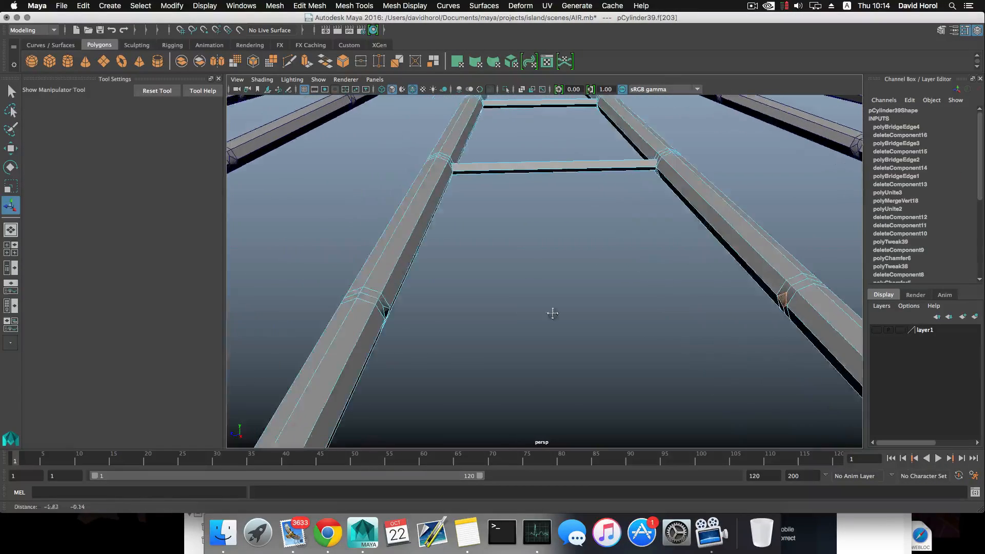
{"action": "left_click_drag", "start_coordinate": [552, 309], "coordinate": [515, 312], "text": "alt"}
{"action": "left_click", "coordinate": [292, 274], "text": "shift"}
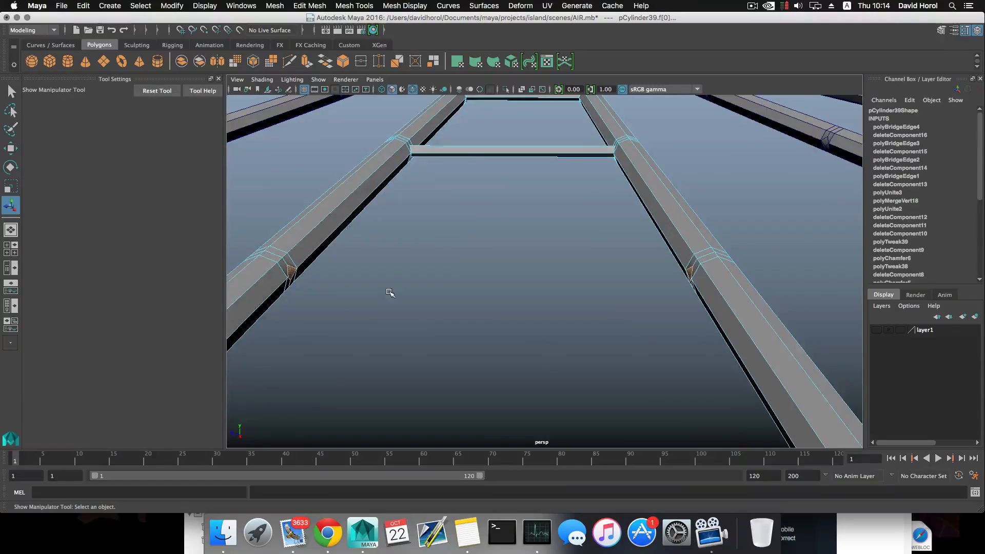
{"action": "scroll", "coordinate": [392, 293], "scroll_direction": "down", "scroll_amount": 5}
{"action": "left_click_drag", "start_coordinate": [456, 317], "coordinate": [445, 307], "text": "alt"}
{"action": "left_click", "coordinate": [310, 6]}
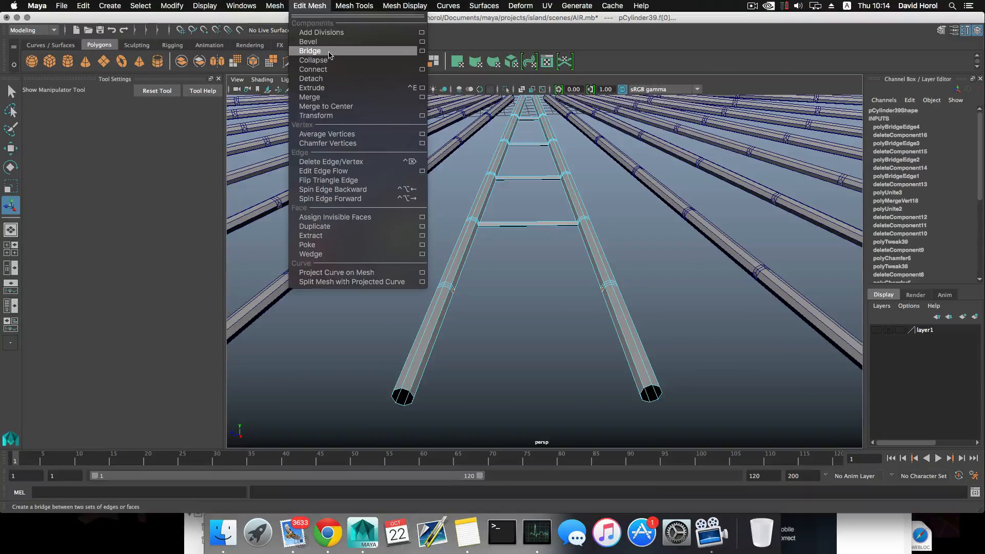
{"action": "left_click", "coordinate": [329, 51]}
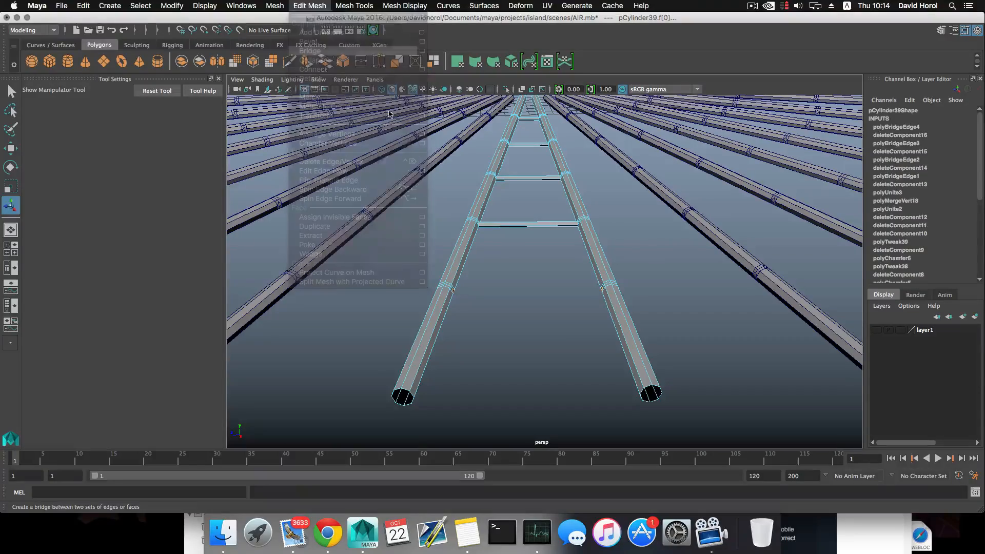
- Select the open border edge loop at the outer end of one ladder pipe
{"action": "right_click_drag", "start_coordinate": [567, 275], "coordinate": [511, 262], "text": "alt"}
{"action": "left_click_drag", "start_coordinate": [511, 262], "coordinate": [535, 239], "text": "alt"}
{"action": "right_click_drag", "start_coordinate": [536, 239], "coordinate": [567, 275], "text": "alt"}
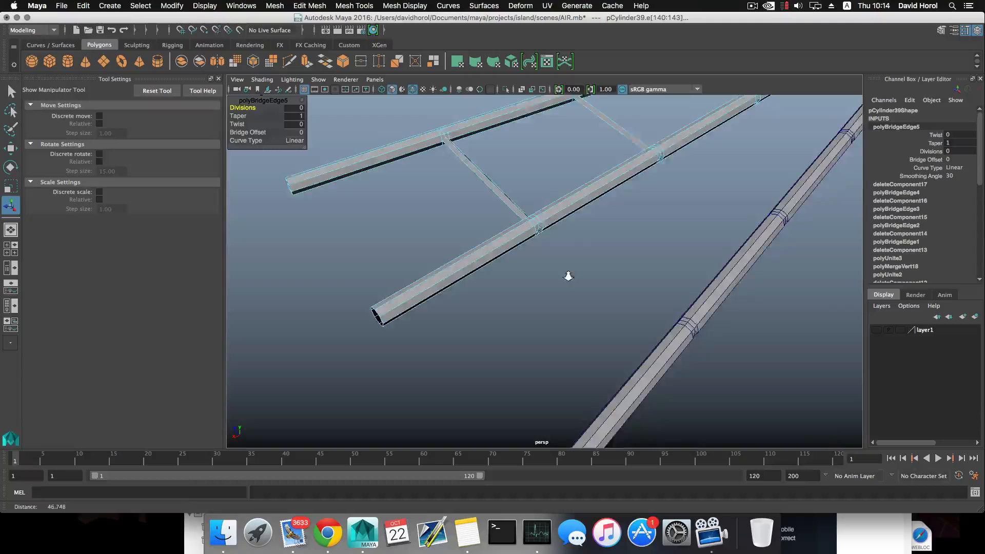
{"action": "left_click_drag", "start_coordinate": [567, 275], "coordinate": [535, 267], "text": "alt"}
{"action": "middle_click_drag", "start_coordinate": [535, 266], "coordinate": [534, 278], "text": "alt"}
{"action": "right_click_drag", "start_coordinate": [535, 277], "coordinate": [592, 261], "text": "alt"}
{"action": "middle_click_drag", "start_coordinate": [592, 260], "coordinate": [533, 299], "text": "alt"}
{"action": "right_click_drag", "start_coordinate": [533, 298], "coordinate": [536, 237]}
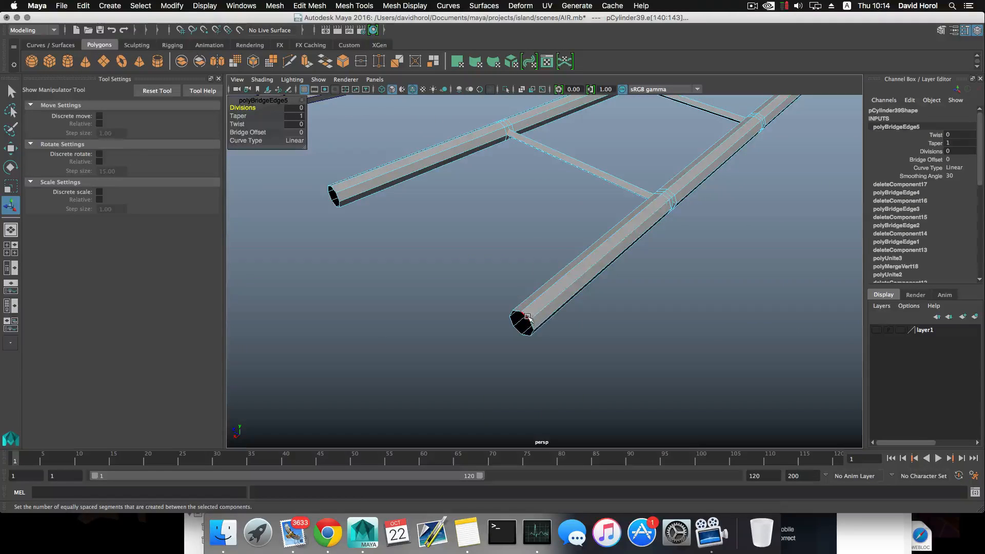
{"action": "double_click", "coordinate": [526, 317]}
- Extrude the selected border edges a short distance outward along the pipe and tilt the new end to begin a downward bend
{"action": "left_click_drag", "start_coordinate": [495, 311], "coordinate": [466, 307], "text": "alt"}
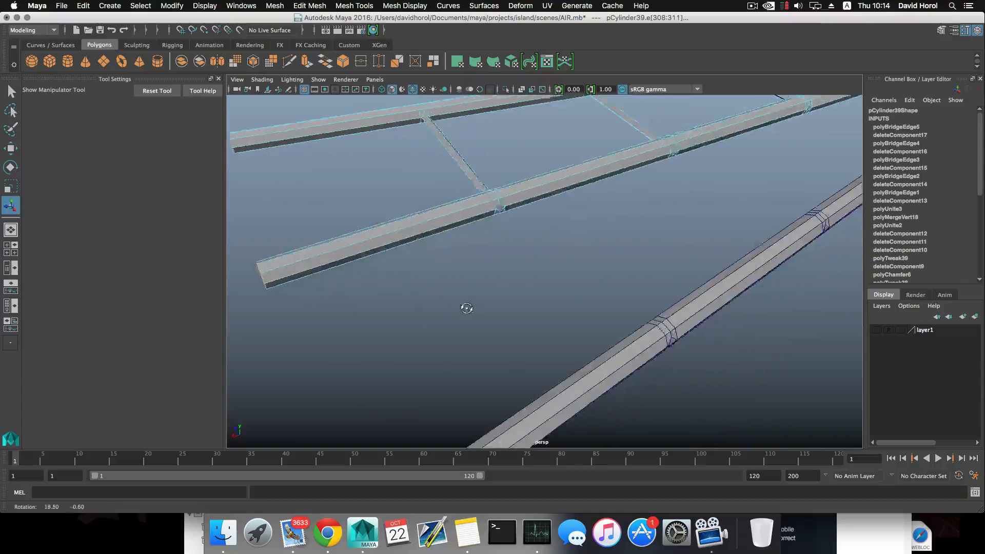
{"action": "middle_click_drag", "start_coordinate": [466, 307], "coordinate": [543, 285], "text": "alt"}
{"action": "left_click_drag", "start_coordinate": [543, 286], "coordinate": [464, 261], "text": "alt"}
{"action": "middle_click_drag", "start_coordinate": [464, 261], "coordinate": [557, 321], "text": "alt"}
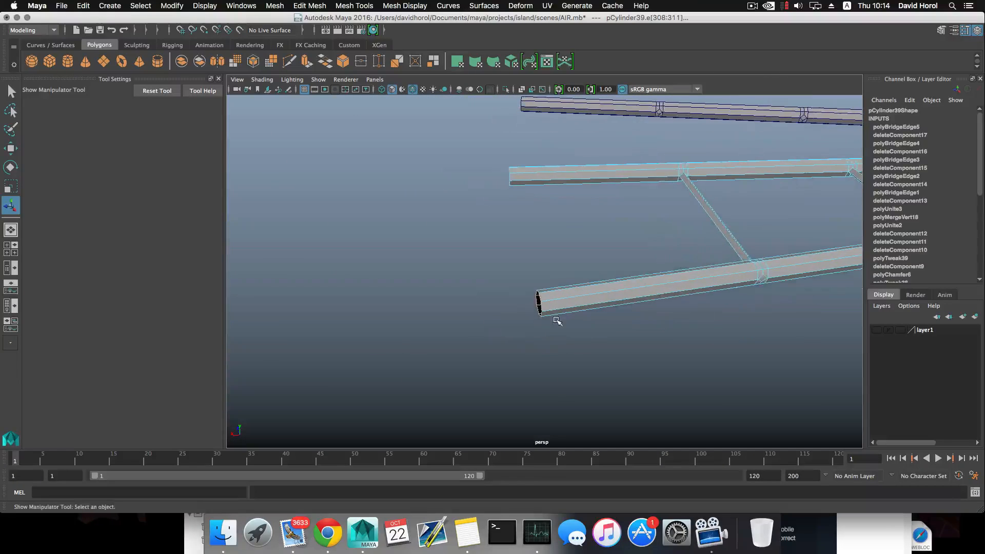
{"action": "left_click_drag", "start_coordinate": [557, 331], "coordinate": [547, 324], "text": "alt"}
{"action": "left_click_drag", "start_coordinate": [469, 239], "coordinate": [499, 245], "text": "alt"}
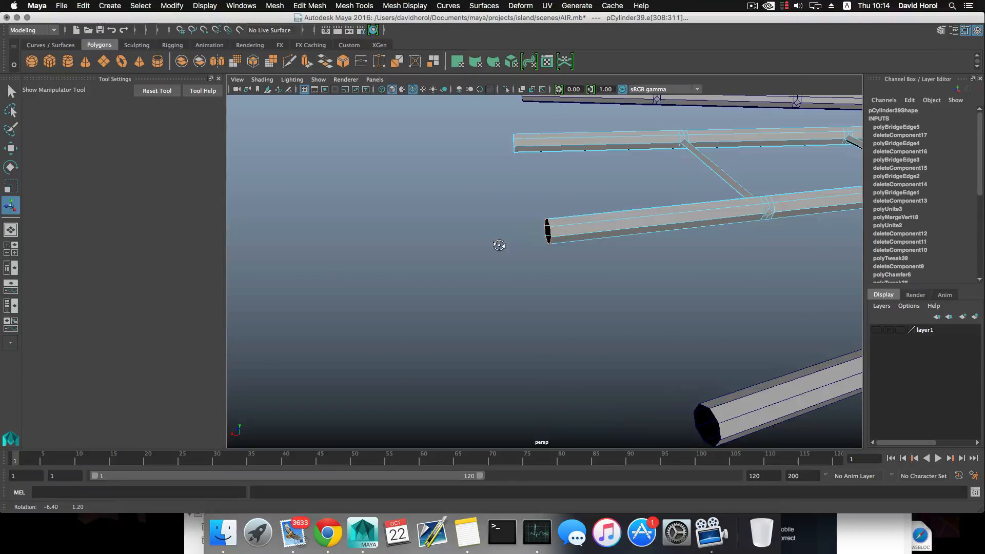
{"action": "middle_click_drag", "start_coordinate": [568, 244], "coordinate": [570, 277], "text": "alt"}
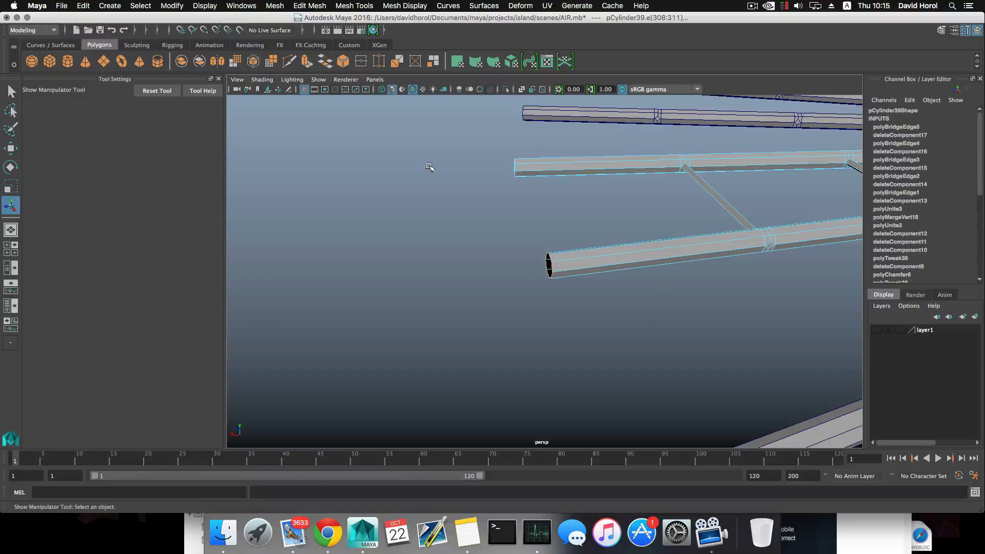
{"action": "left_click_drag", "start_coordinate": [576, 271], "coordinate": [559, 268], "text": "alt"}
{"action": "scroll", "coordinate": [560, 276], "scroll_direction": "up", "scroll_amount": 4}
{"action": "middle_click_drag", "start_coordinate": [539, 266], "coordinate": [578, 264], "text": "alt"}
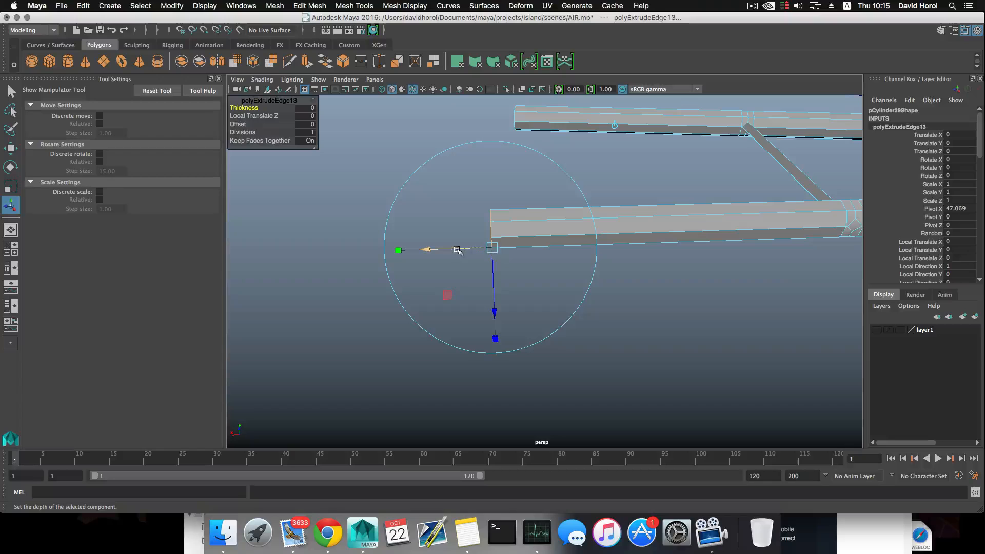
{"action": "key", "text": "w"}
{"action": "left_click_drag", "start_coordinate": [452, 230], "coordinate": [432, 229]}
{"action": "key", "text": "e"}
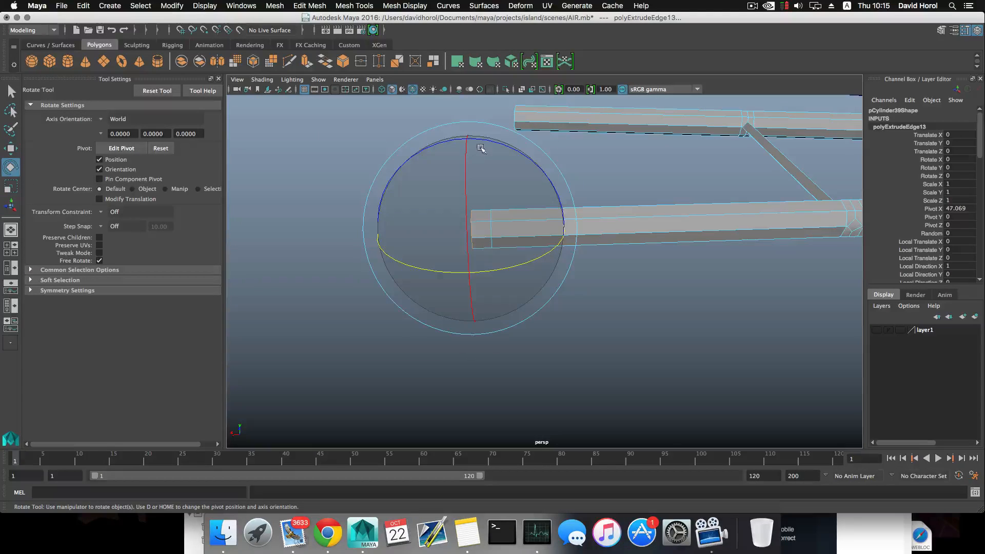
{"action": "left_click_drag", "start_coordinate": [480, 138], "coordinate": [456, 173]}
{"action": "left_click_drag", "start_coordinate": [432, 127], "coordinate": [485, 231], "text": "alt"}
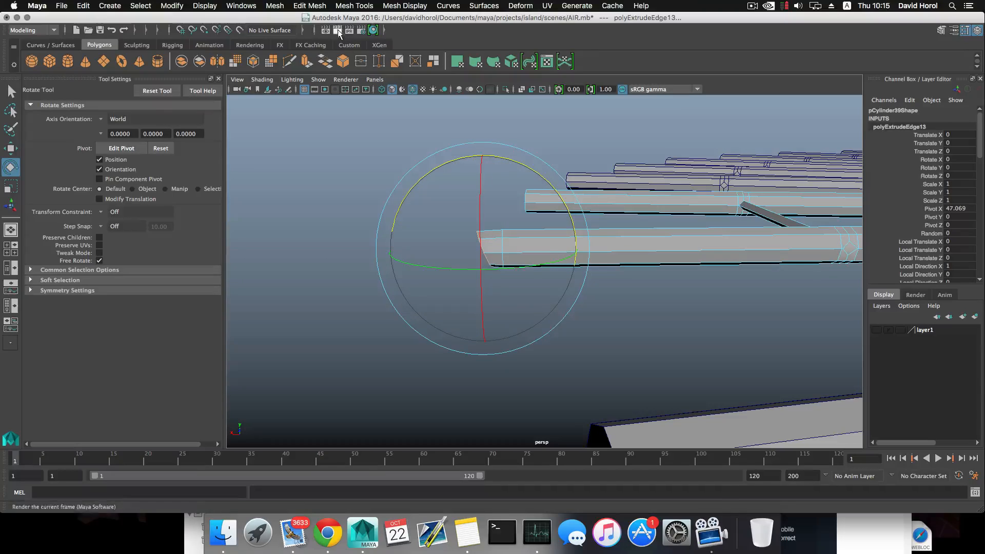
- Extrude a second short bend segment, moving its end outward and down and rotating it to follow the curve
{"action": "key", "text": "ctrl+e"}
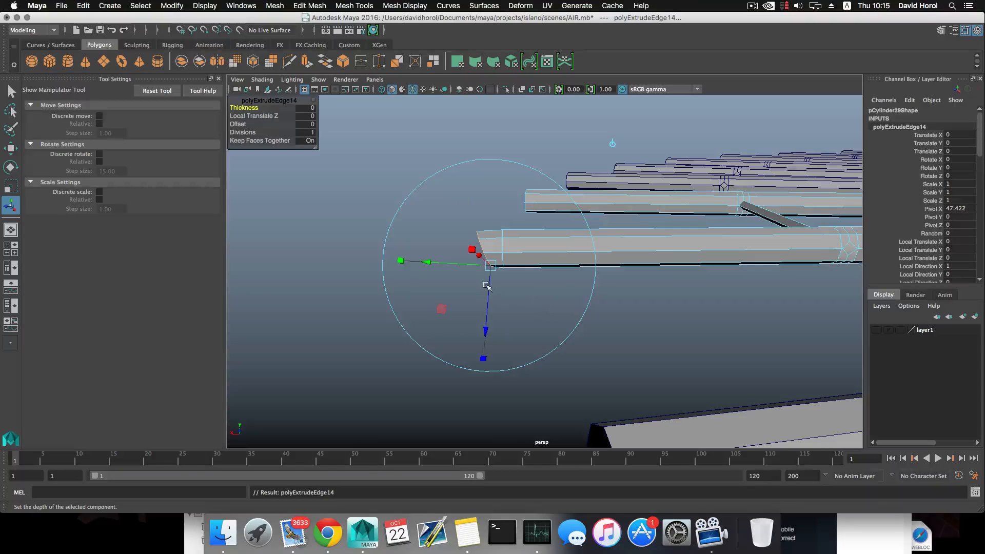
{"action": "key", "text": "w"}
{"action": "left_click_drag", "start_coordinate": [468, 244], "coordinate": [448, 241]}
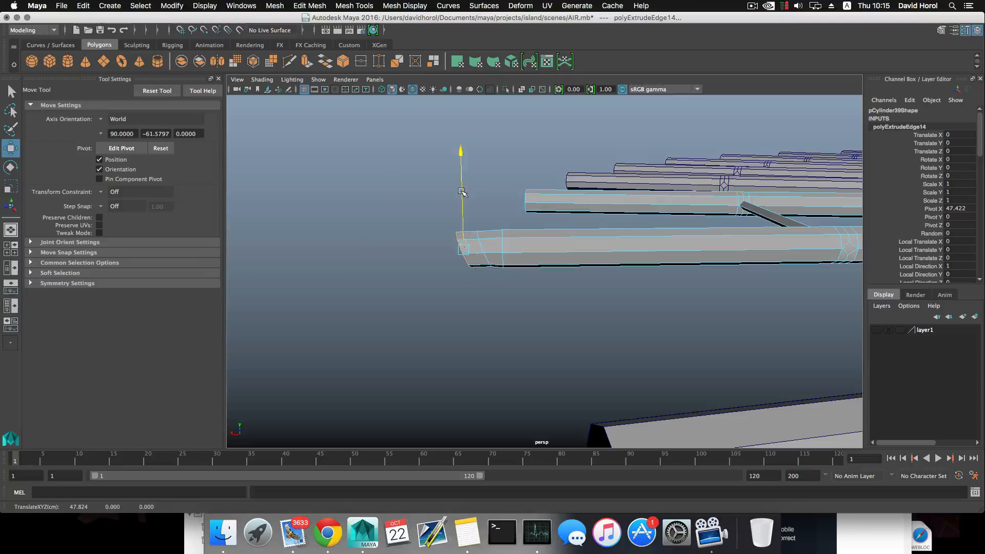
{"action": "mouse_move", "coordinate": [458, 193]}
{"action": "left_mouse_down"}
{"action": "mouse_move", "coordinate": [464, 208]}
{"action": "mouse_move", "coordinate": [473, 176]}
{"action": "mouse_move", "coordinate": [456, 176]}
{"action": "left_mouse_up"}
{"action": "key", "text": "e"}
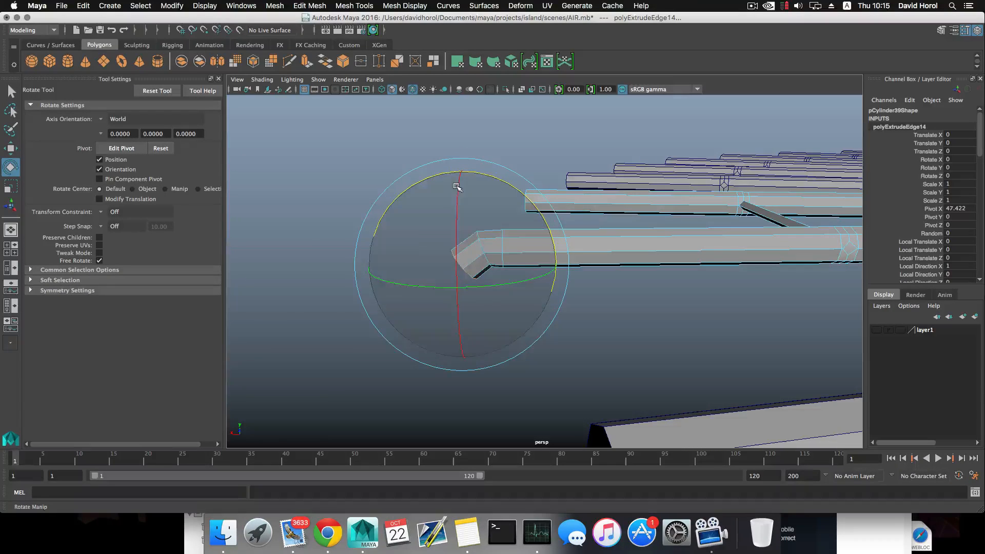
- Add a third extruded segment to the bend, shifting its end outward and lower and angling it more steeply
{"action": "left_click", "coordinate": [306, 62]}
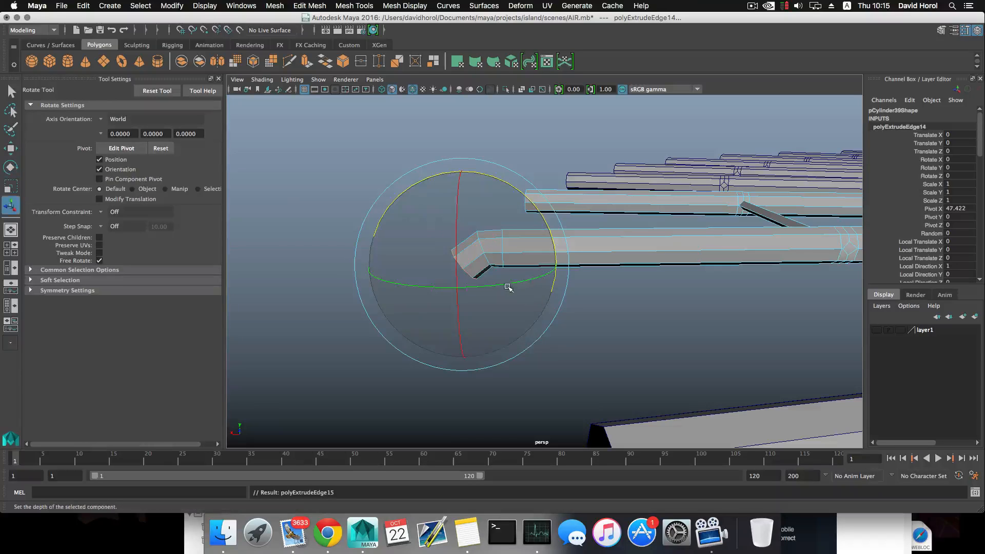
{"action": "key", "text": "w"}
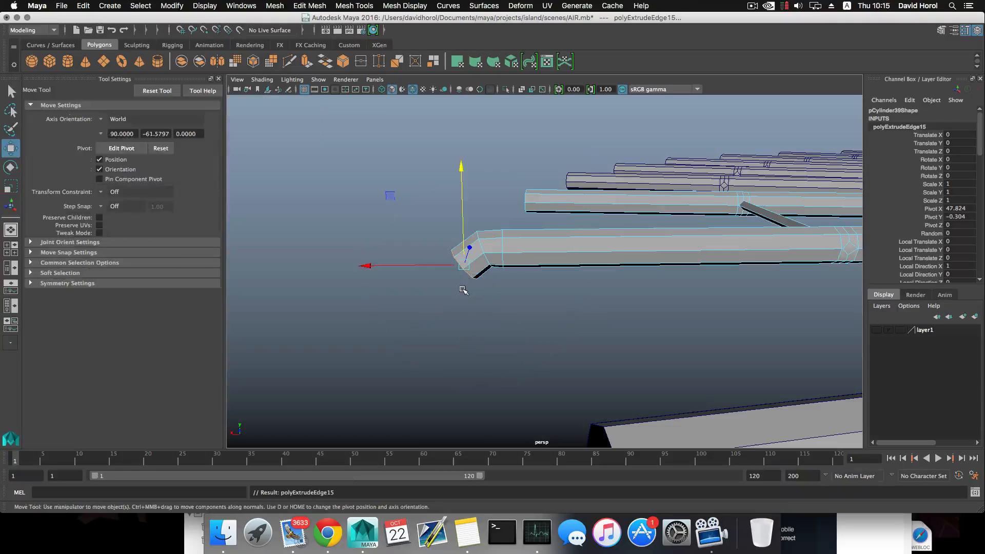
{"action": "left_click_drag", "start_coordinate": [436, 266], "coordinate": [414, 262]}
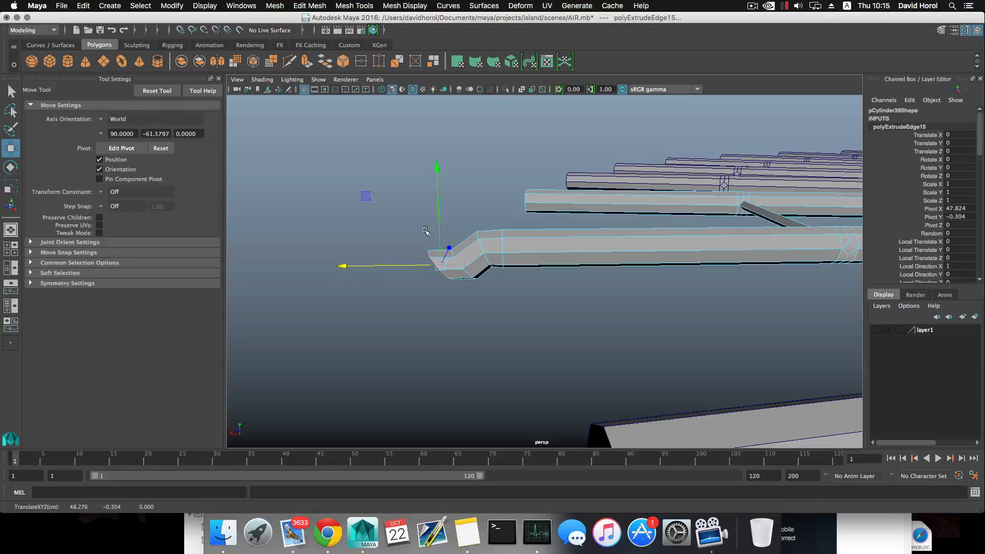
{"action": "mouse_move", "coordinate": [435, 202]}
{"action": "left_mouse_down"}
{"action": "mouse_move", "coordinate": [441, 224]}
{"action": "mouse_move", "coordinate": [441, 193]}
{"action": "mouse_move", "coordinate": [432, 192]}
{"action": "left_mouse_up"}
{"action": "key", "text": "e"}
{"action": "key", "text": "w"}
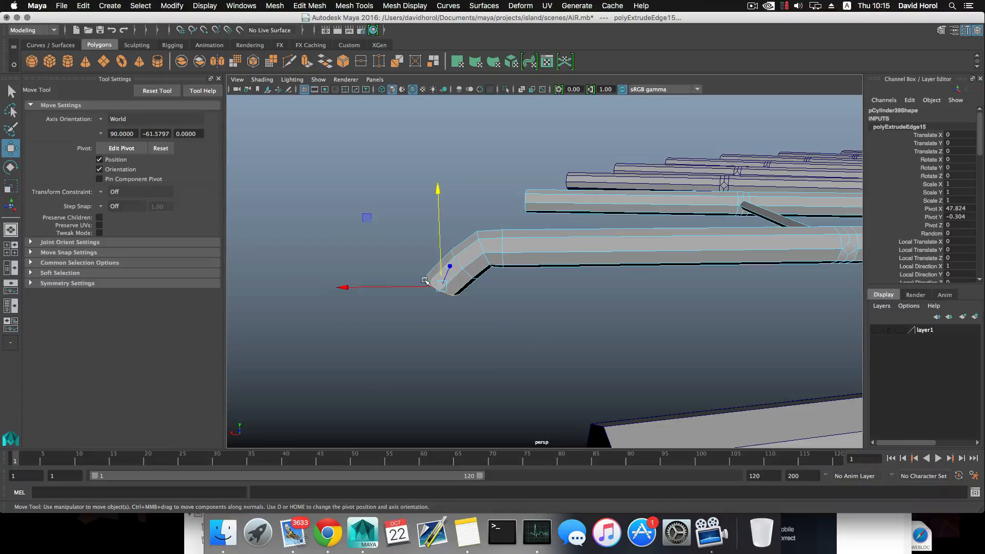
{"action": "left_click_drag", "start_coordinate": [420, 286], "coordinate": [431, 288]}
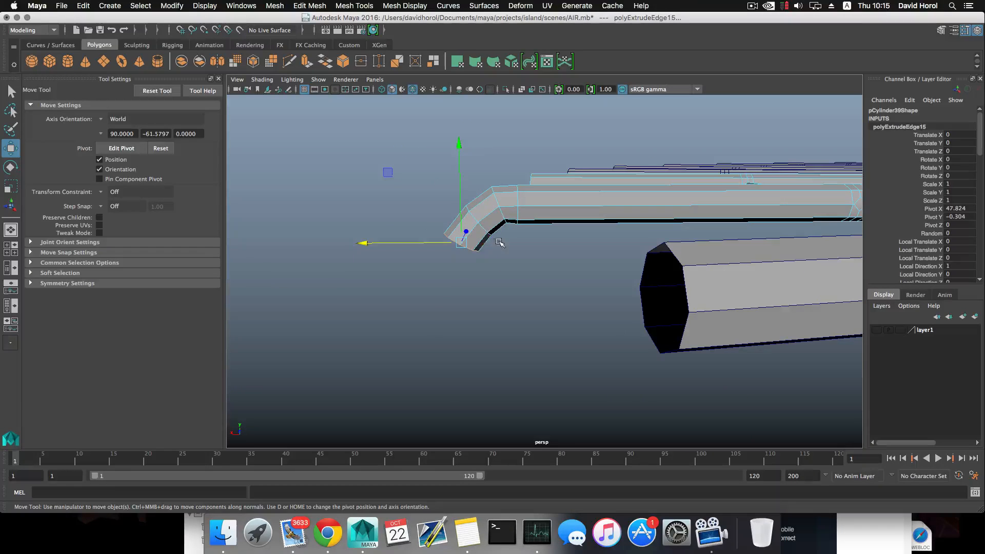
- Extrude a fourth bend segment and position its open end so the pipe turns almost straight down
{"action": "left_click", "coordinate": [324, 63]}
{"action": "key", "text": "w"}
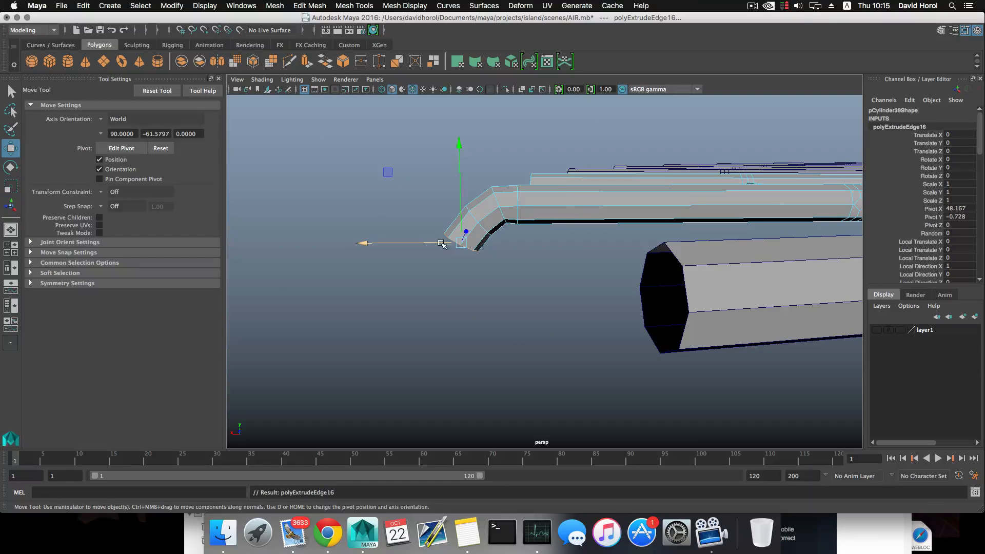
{"action": "left_click_drag", "start_coordinate": [441, 244], "coordinate": [426, 243]}
{"action": "left_click_drag", "start_coordinate": [436, 189], "coordinate": [461, 244]}
{"action": "key", "text": "e"}
{"action": "key", "text": "w"}
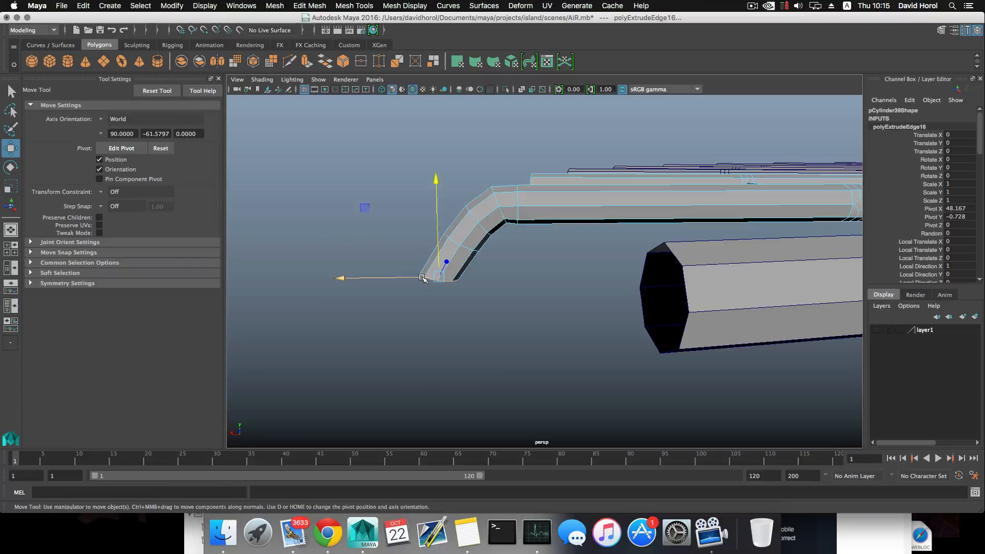
{"action": "left_click_drag", "start_coordinate": [423, 278], "coordinate": [436, 277]}
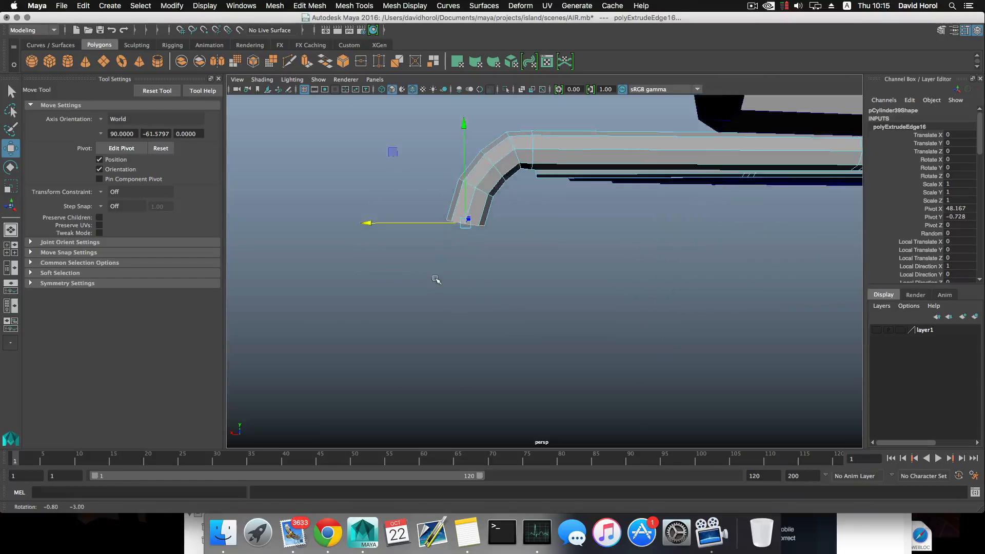
{"action": "middle_click_drag", "start_coordinate": [415, 140], "coordinate": [415, 175], "text": "alt"}
{"action": "left_click_drag", "start_coordinate": [470, 219], "coordinate": [485, 274], "text": "alt"}
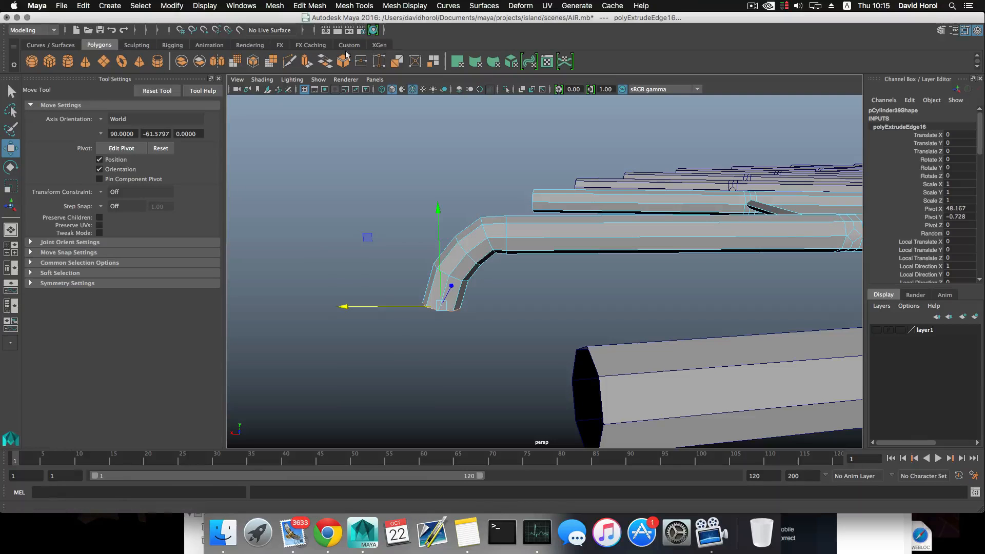
- Extrude a fifth segment straight down, then level its open end by rotating and vertically scaling the border edges
{"action": "left_click", "coordinate": [306, 64]}
{"action": "left_click_drag", "start_coordinate": [458, 280], "coordinate": [463, 252], "text": "alt"}
{"action": "key", "text": "w"}
{"action": "left_click_drag", "start_coordinate": [437, 131], "coordinate": [445, 170]}
{"action": "key", "text": "e"}
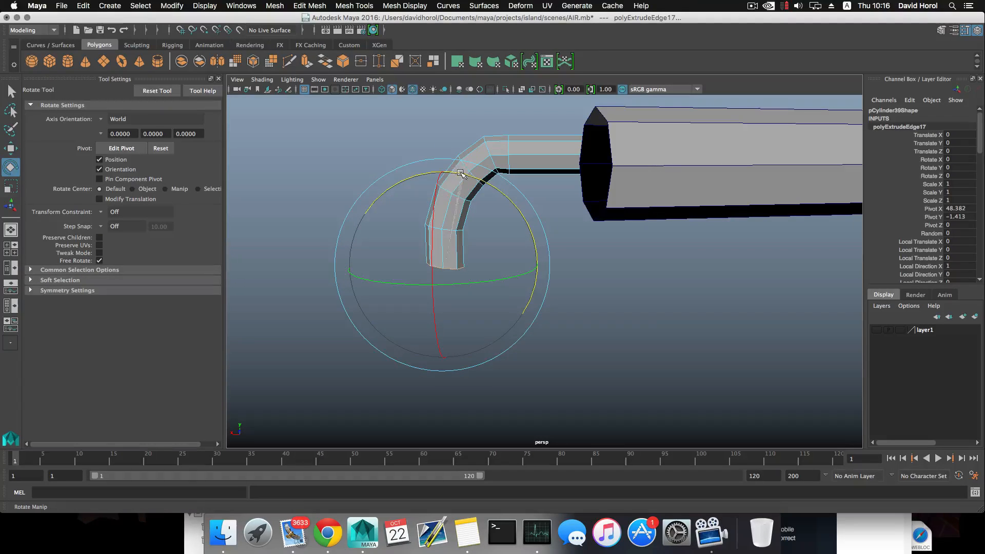
{"action": "middle_click_drag", "start_coordinate": [453, 209], "coordinate": [457, 185], "text": "alt"}
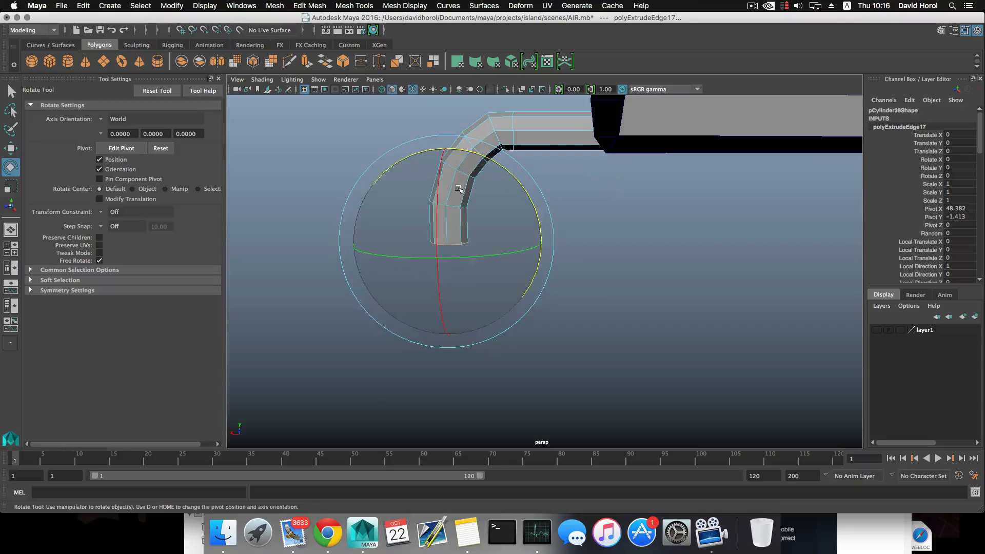
{"action": "key", "text": "r"}
{"action": "left_click_drag", "start_coordinate": [448, 150], "coordinate": [447, 159]}
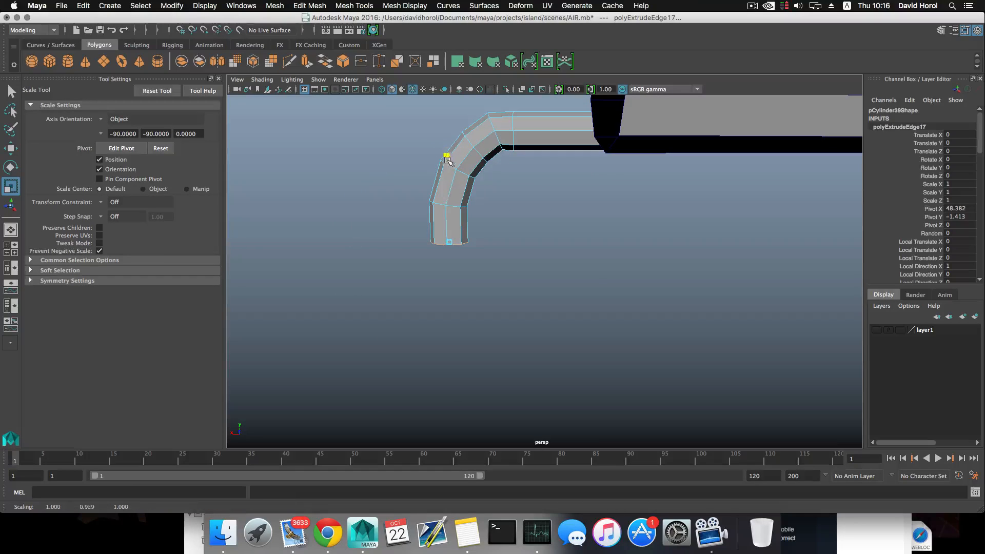
{"action": "left_click_drag", "start_coordinate": [471, 261], "coordinate": [481, 290]}
{"action": "left_click_drag", "start_coordinate": [476, 235], "coordinate": [575, 240], "text": "alt"}
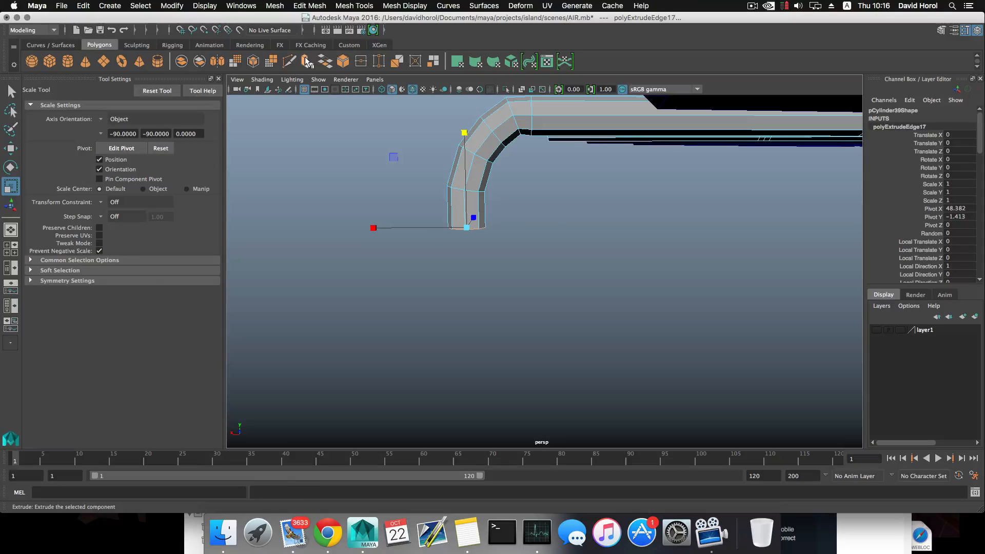
- Extrude the levelled border edges further down to form a longer vertical leg below the bend
{"action": "key", "text": "ctrl+e"}
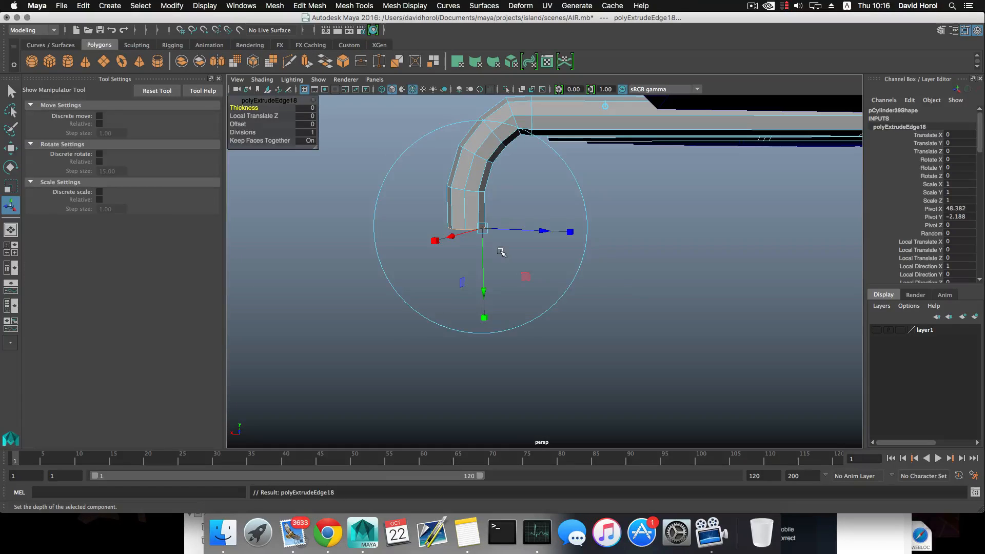
{"action": "key", "text": "w"}
{"action": "left_click_drag", "start_coordinate": [463, 125], "coordinate": [558, 343]}
{"action": "scroll", "coordinate": [490, 348], "scroll_direction": "down", "scroll_amount": 8}
{"action": "middle_click_drag", "start_coordinate": [558, 342], "coordinate": [495, 336], "text": "alt"}
{"action": "left_click_drag", "start_coordinate": [495, 336], "coordinate": [554, 367], "text": "alt"}
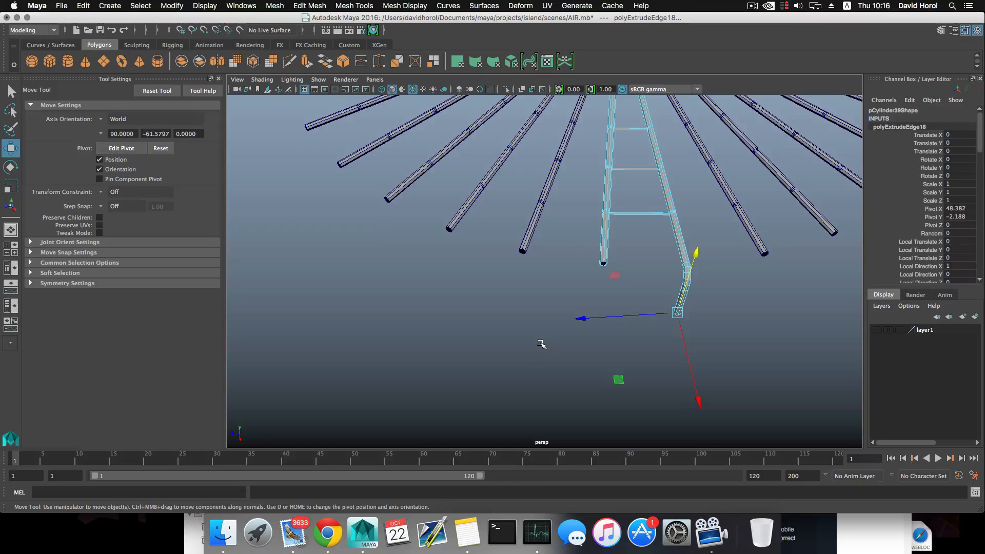
- Extract the faces of the bend and vertical leg from the ladder mesh and select only the detached piece
{"action": "key", "text": "F8"}
{"action": "left_click_drag", "start_coordinate": [605, 325], "coordinate": [553, 303], "text": "alt"}
{"action": "left_click", "coordinate": [501, 282]}
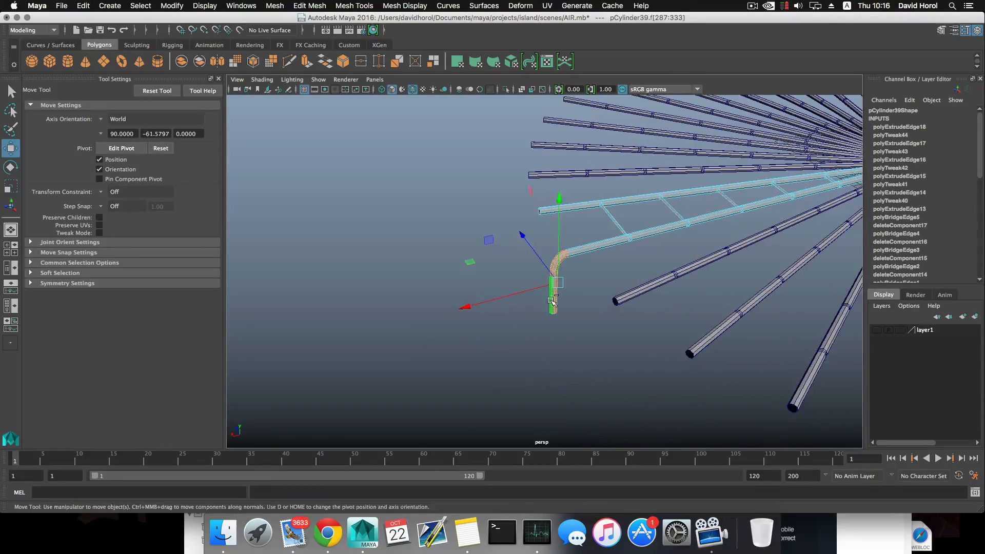
{"action": "right_click_drag", "start_coordinate": [552, 303], "coordinate": [545, 446], "text": "shift"}
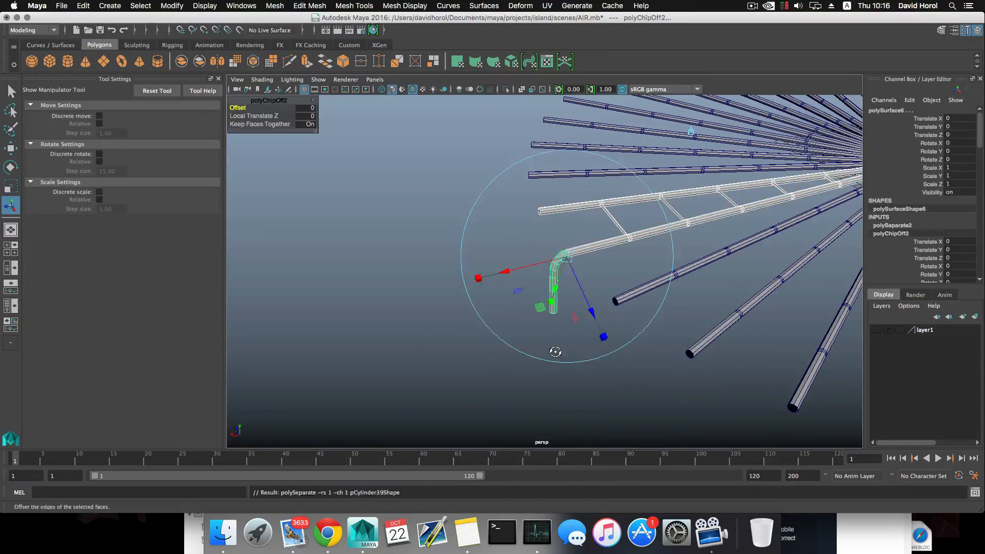
{"action": "left_click_drag", "start_coordinate": [555, 352], "coordinate": [571, 354], "text": "alt"}
{"action": "key", "text": "F8"}
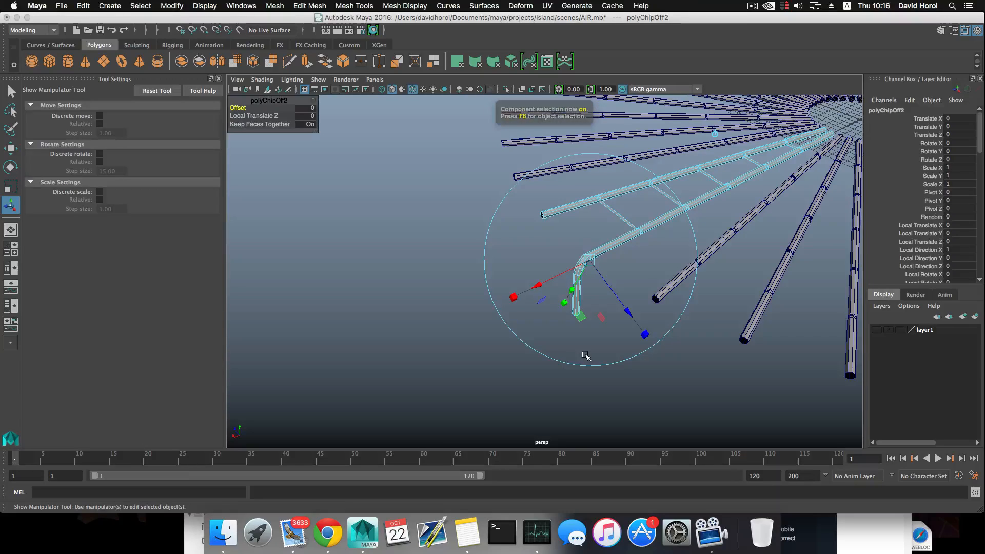
{"action": "key", "text": "F8"}
{"action": "scroll", "coordinate": [583, 334], "scroll_direction": "up", "scroll_amount": 5}
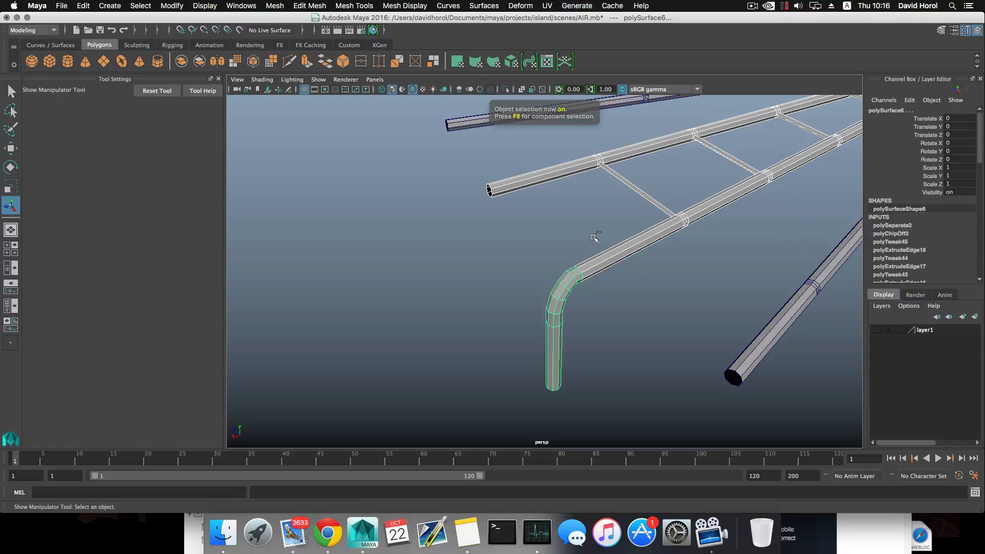
{"action": "left_click_drag", "start_coordinate": [658, 288], "coordinate": [659, 288]}
- Center the detached bend's pivot and reposition it onto the upper seam where the piece meets the straight pipe
{"action": "key", "text": "w"}
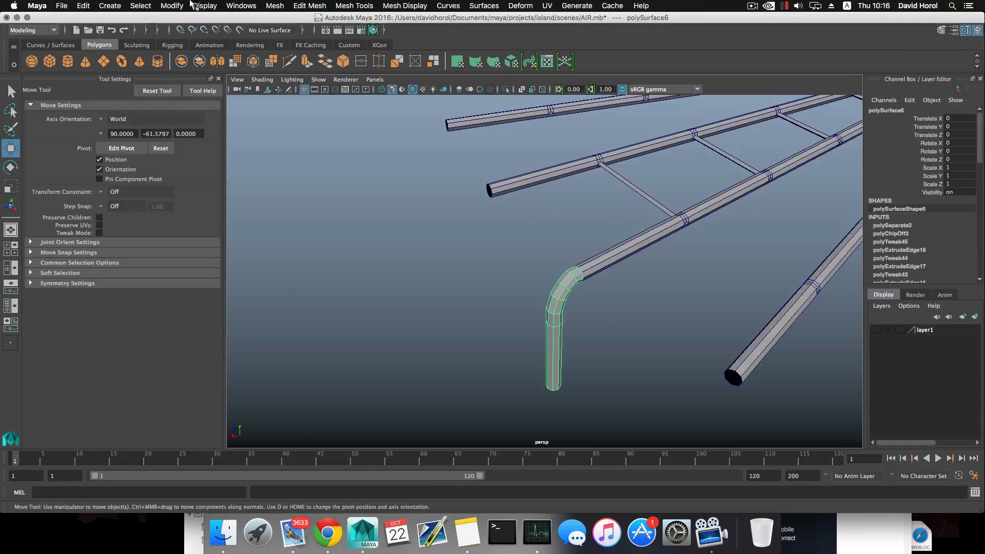
{"action": "left_click", "coordinate": [172, 6]}
{"action": "left_click", "coordinate": [208, 73]}
{"action": "left_click_drag", "start_coordinate": [564, 322], "coordinate": [554, 331], "text": "alt"}
{"action": "scroll", "coordinate": [555, 333], "scroll_direction": "up", "scroll_amount": 4}
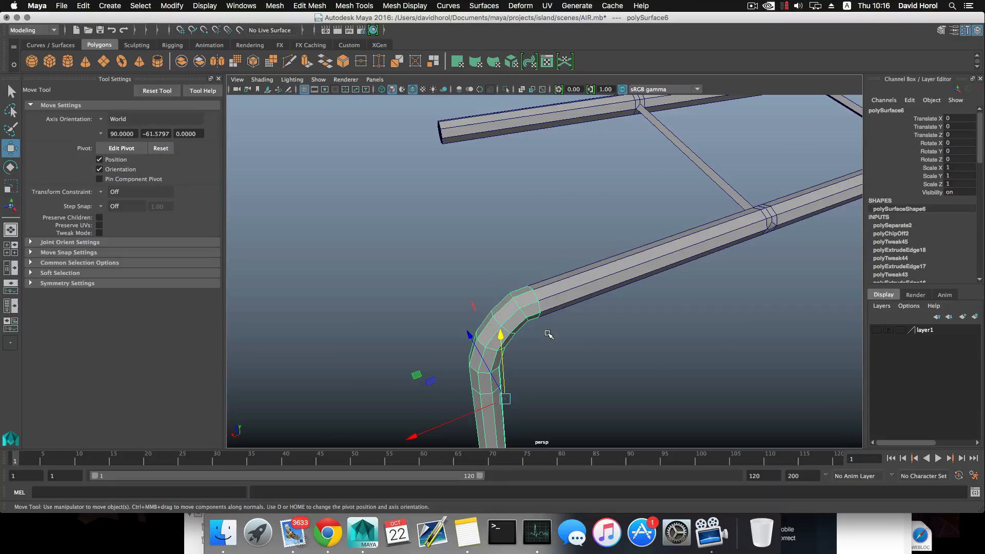
{"action": "key", "text": "d"}
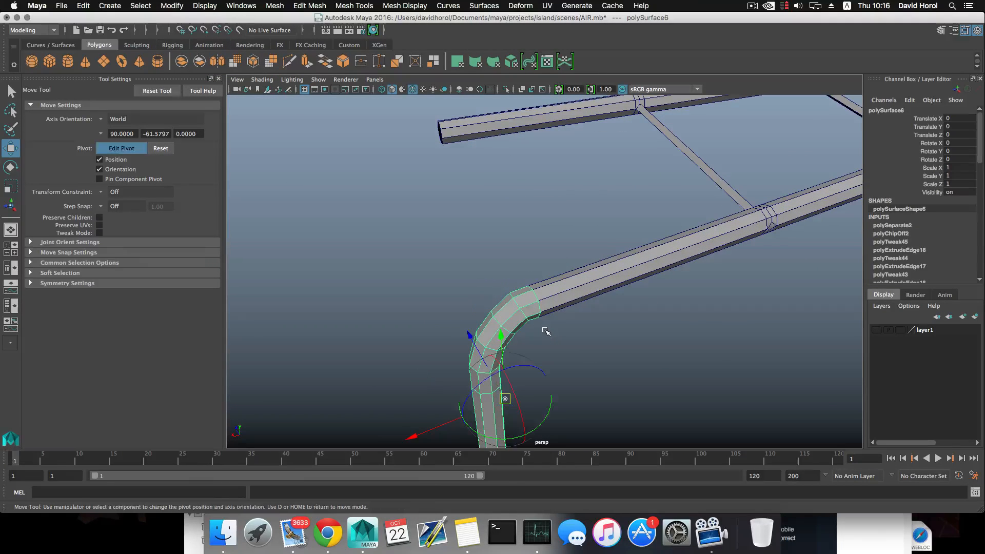
{"action": "left_click", "coordinate": [534, 291]}
{"action": "key", "text": "d"}
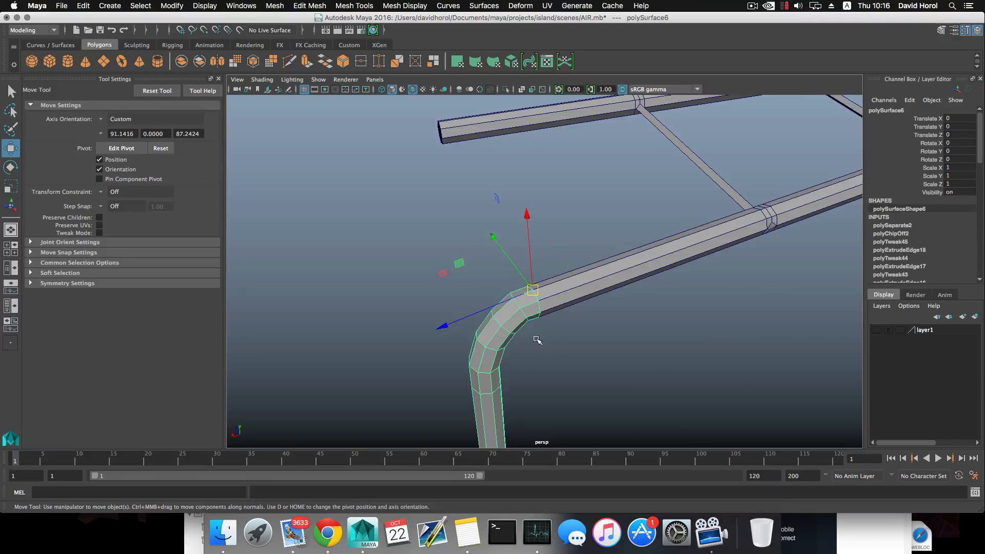
- Move the detached bend's pivot from the pipe seam to the centre of the radial ring
{"action": "scroll", "coordinate": [537, 340], "scroll_direction": "down", "scroll_amount": 4}
{"action": "scroll", "coordinate": [537, 339], "scroll_direction": "down", "scroll_amount": 4}
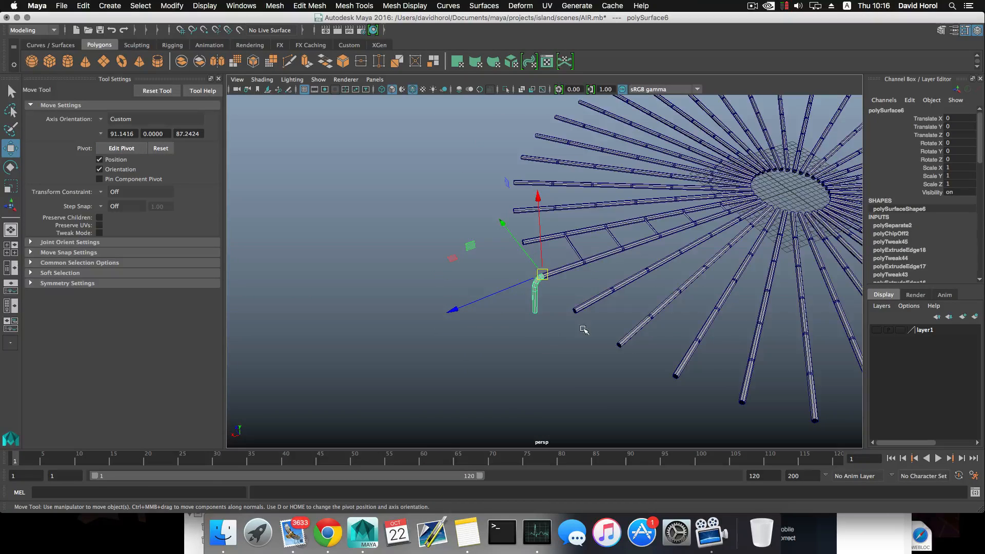
{"action": "left_click_drag", "start_coordinate": [583, 329], "coordinate": [483, 330], "text": "alt"}
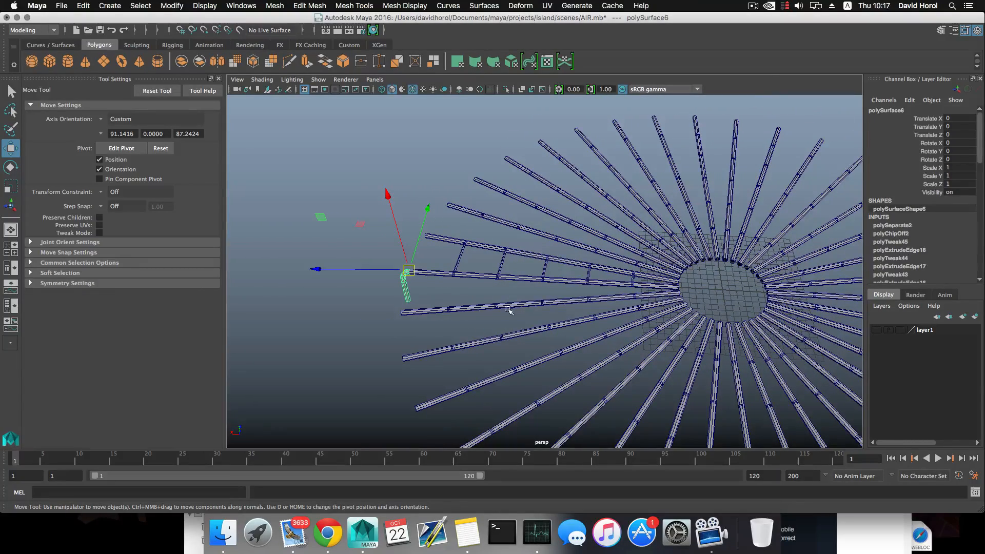
{"action": "key", "text": "d"}
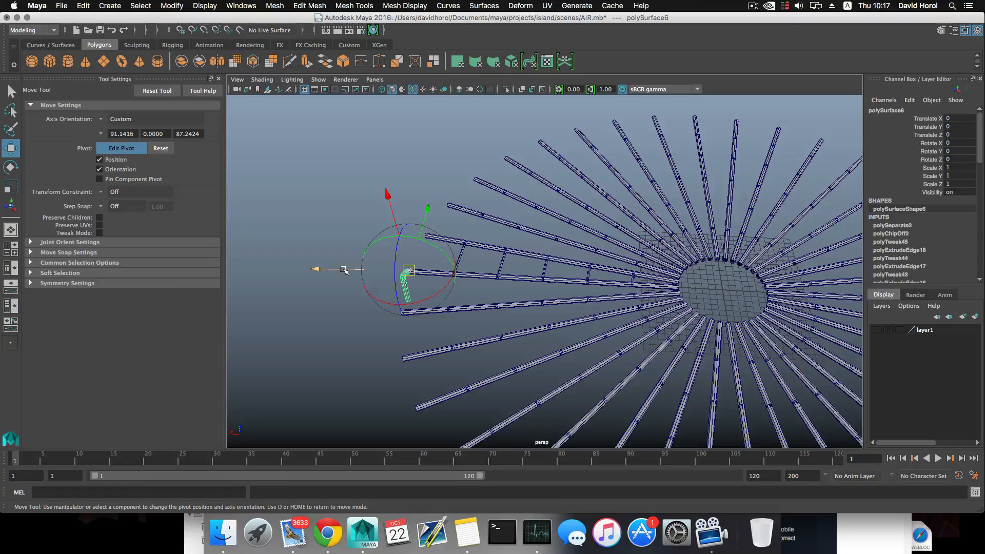
{"action": "left_click_drag", "start_coordinate": [344, 270], "coordinate": [597, 297]}
{"action": "key", "text": "d"}
{"action": "key", "text": "d"}
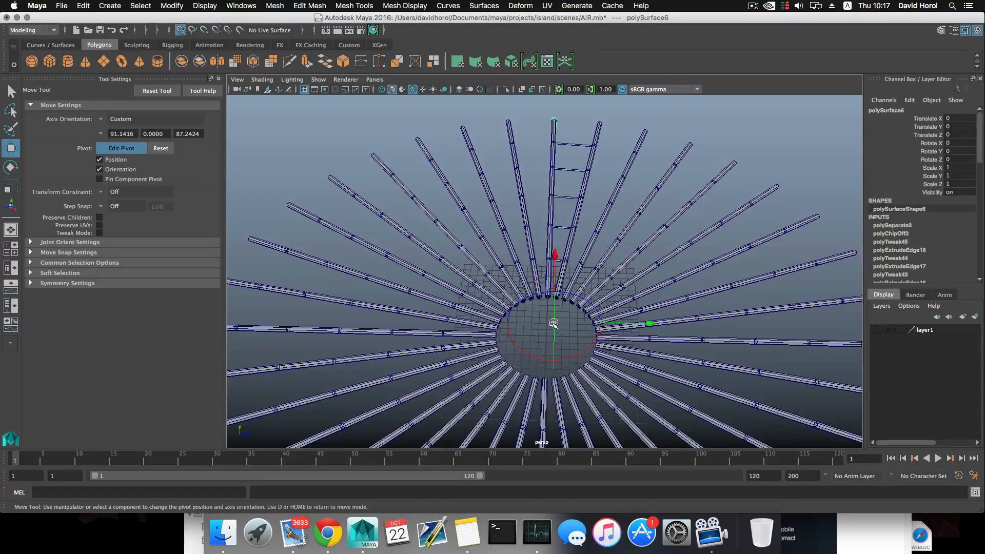
{"action": "key", "text": "d"}
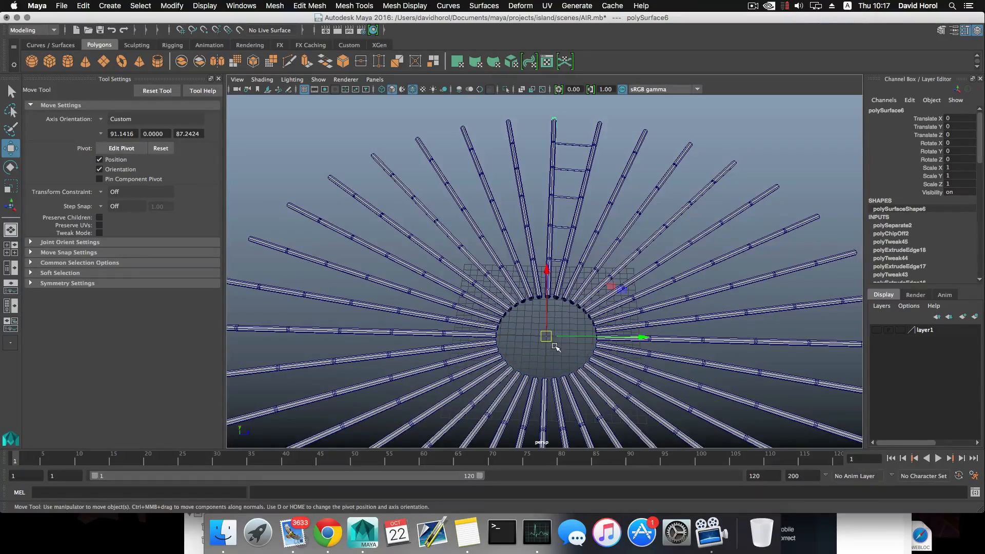
{"action": "left_click_drag", "start_coordinate": [559, 350], "coordinate": [537, 331], "text": "alt"}
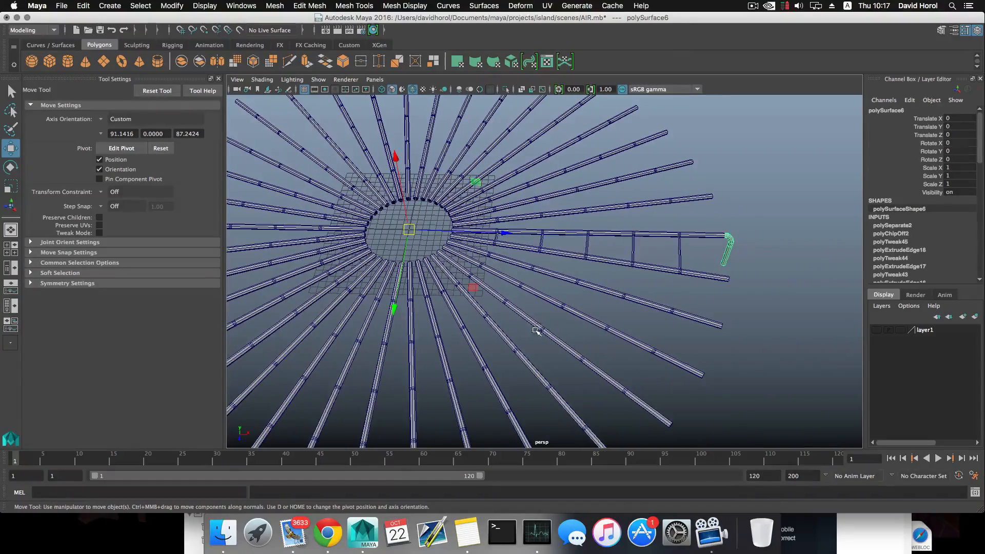
- Rotate the bend about 10° around the ring's centre onto the next pipe, and rotate a duplicate of it to 20°
{"action": "key", "text": "ctrl+d"}
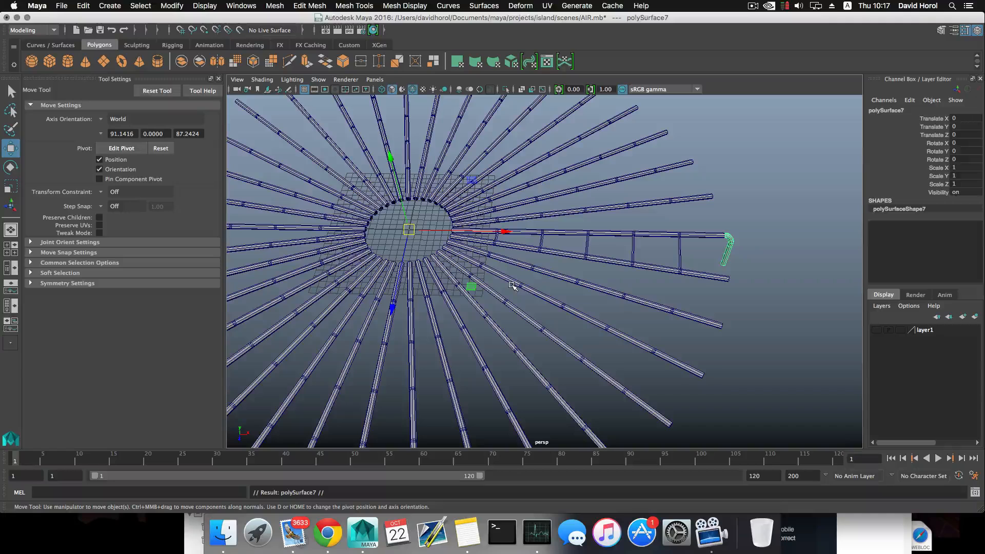
{"action": "key", "text": "ctrl+z"}
{"action": "key", "text": "e"}
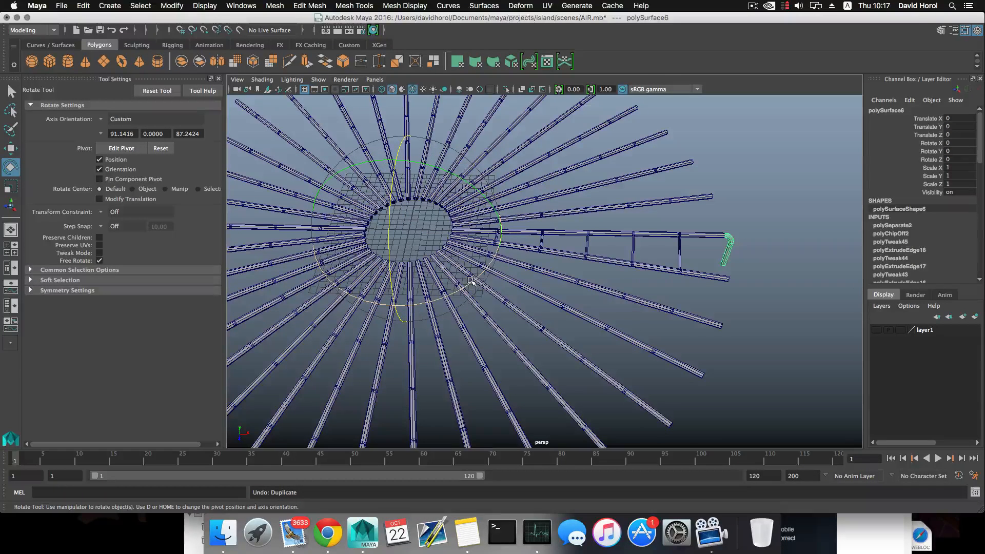
{"action": "left_click_drag", "start_coordinate": [471, 280], "coordinate": [477, 277]}
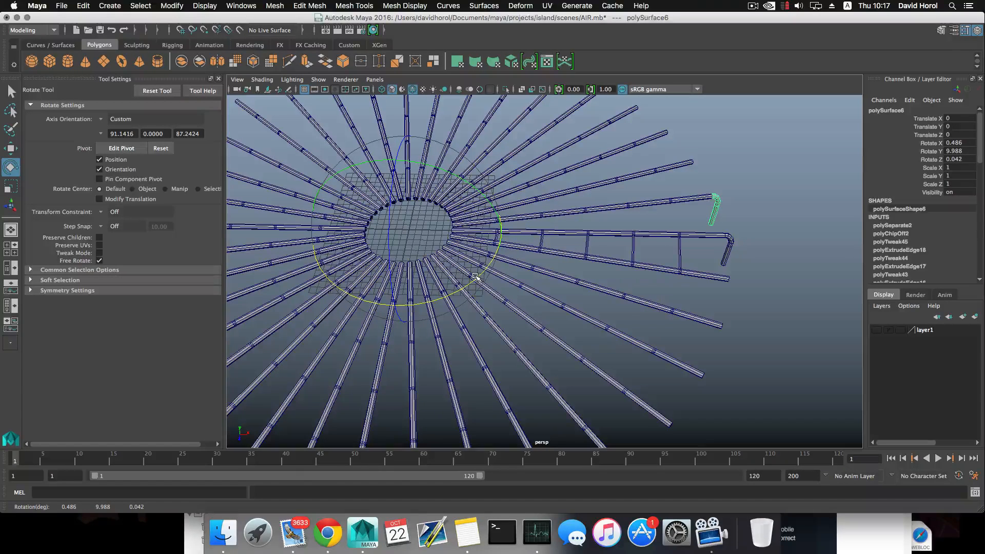
{"action": "key", "text": "ctrl+d"}
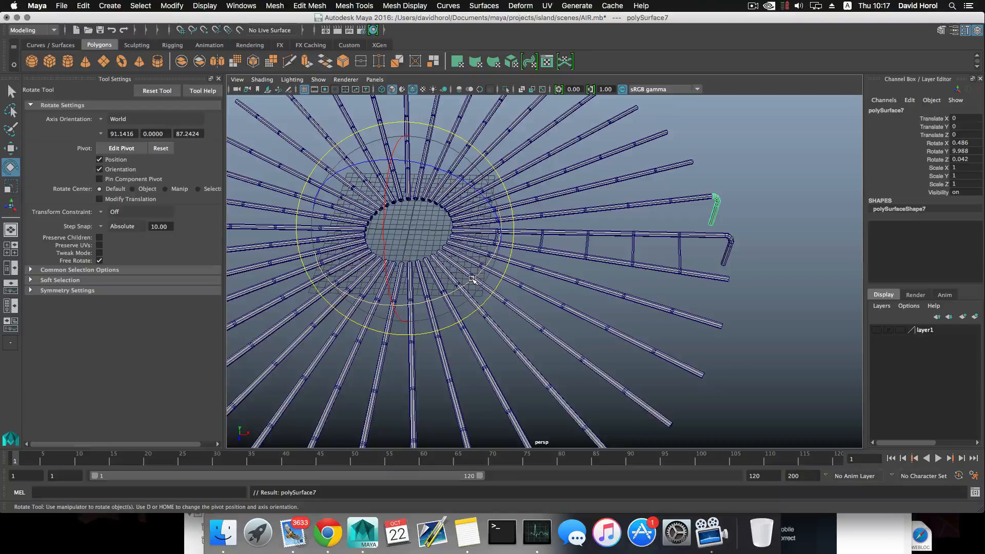
{"action": "left_click_drag", "start_coordinate": [472, 279], "coordinate": [476, 276]}
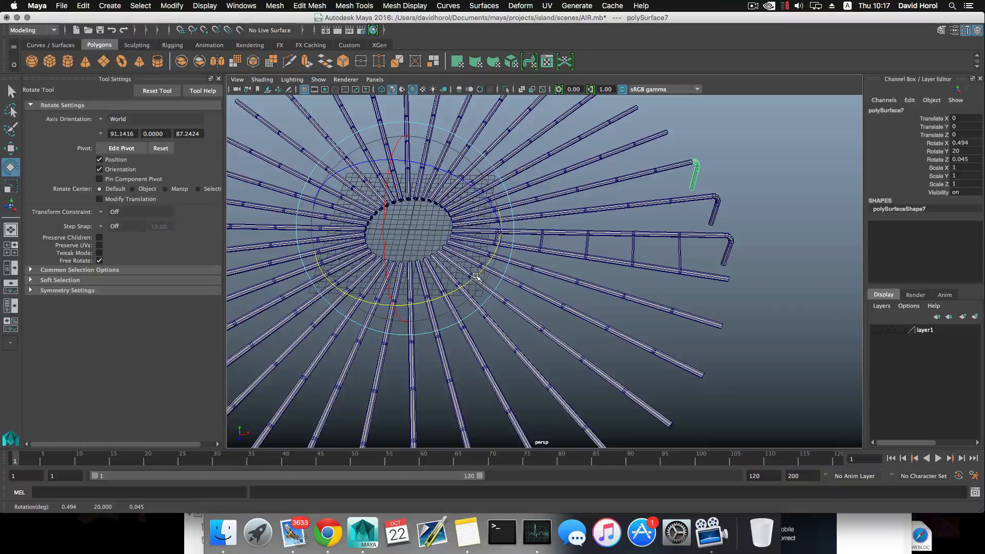
- Repeat the duplicate with its rotation until every pipe around the ring has a bent leg
{"action": "key", "text": "shift+d"}
{"action": "key", "text": "shift+d"}
{"action": "key", "text": "shift+d"}
{"action": "key", "text": "shift+d"}
{"action": "key", "text": "shift+d"}
{"action": "key", "text": "shift+d"}
{"action": "scroll", "coordinate": [476, 277], "scroll_direction": "down", "scroll_amount": 4}
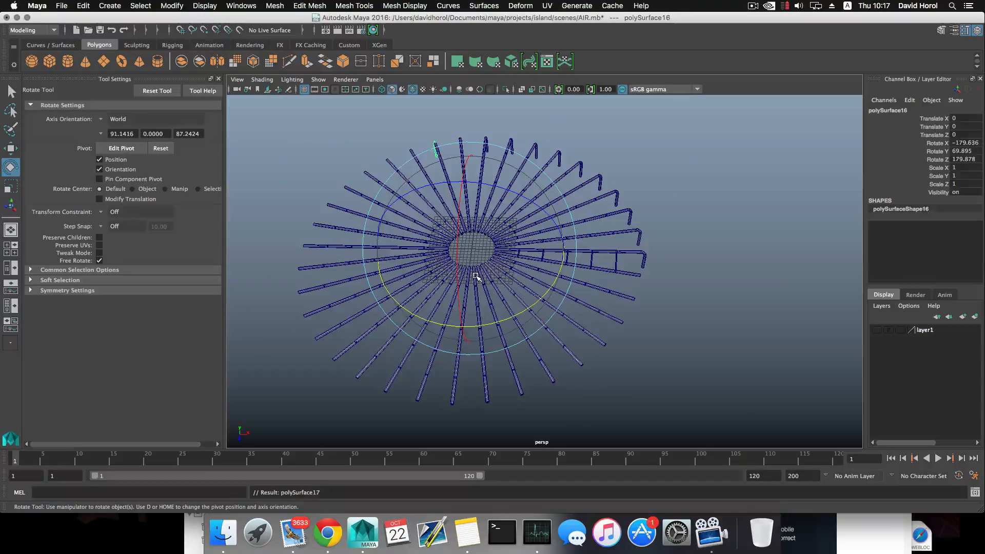
{"action": "key", "text": "shift+d"}
{"action": "key", "text": "shift+d"}
{"action": "key", "text": "shift+d"}
{"action": "key", "text": "shift+d"}
{"action": "key", "text": "shift+d"}
{"action": "key", "text": "shift+d"}
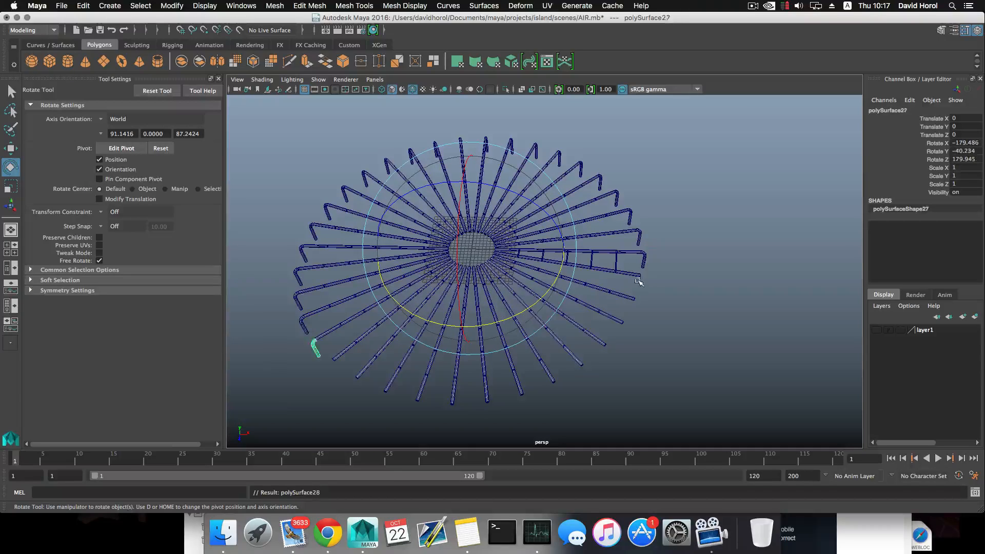
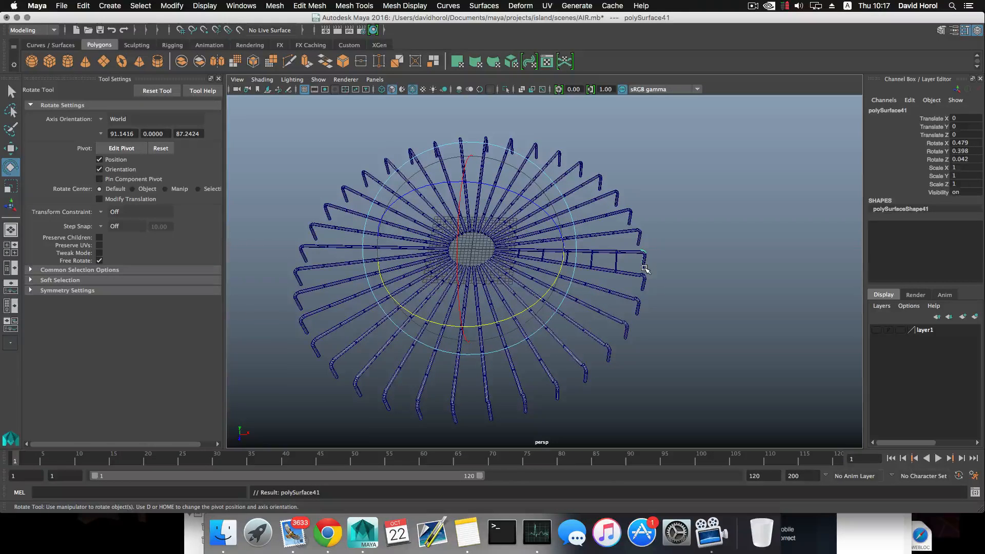
- Examine the duplicated legs around the ring and how they meet the pipe ends beside the ladder section
{"action": "left_click_drag", "start_coordinate": [644, 269], "coordinate": [552, 291], "text": "alt"}
{"action": "right_click_drag", "start_coordinate": [552, 290], "coordinate": [700, 341], "text": "alt"}
{"action": "left_click_drag", "start_coordinate": [700, 340], "coordinate": [622, 352], "text": "alt"}
{"action": "left_click_drag", "start_coordinate": [439, 325], "coordinate": [489, 361], "text": "alt"}
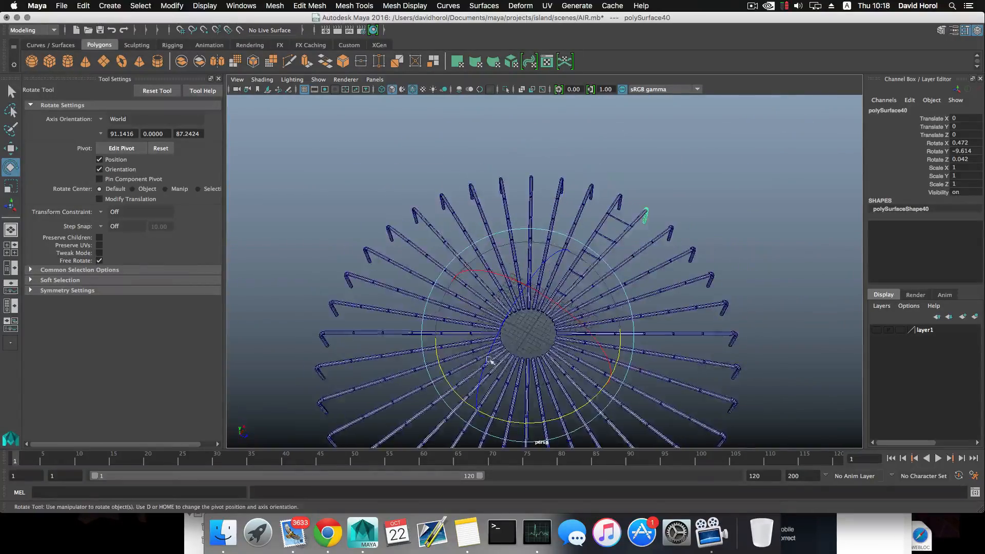
{"action": "key", "text": "w"}
{"action": "middle_click_drag", "start_coordinate": [515, 354], "coordinate": [506, 288], "text": "alt"}
{"action": "scroll", "coordinate": [516, 302], "scroll_direction": "up", "scroll_amount": 3}
{"action": "left_click_drag", "start_coordinate": [523, 290], "coordinate": [592, 321], "text": "alt"}
{"action": "right_click_drag", "start_coordinate": [598, 328], "coordinate": [649, 358], "text": "alt"}
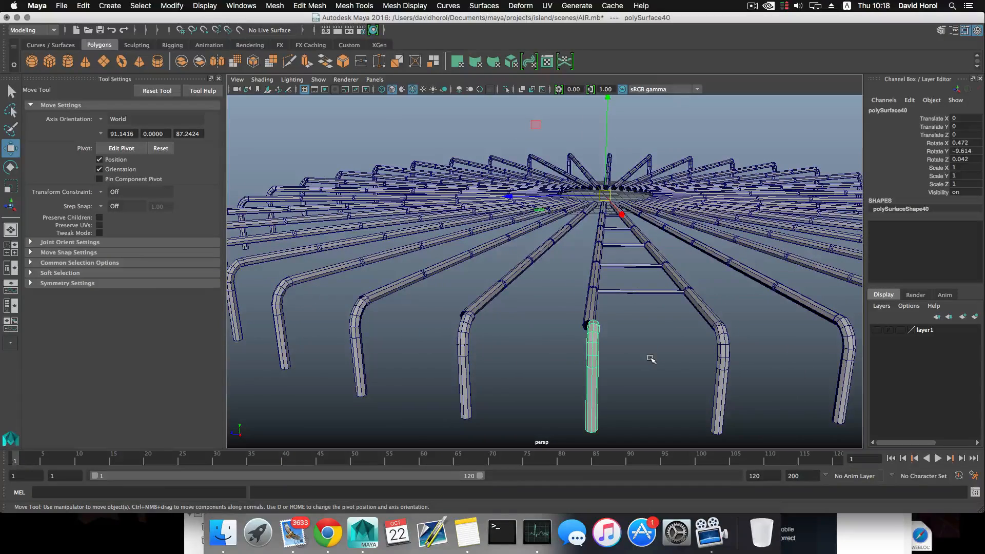
- Undo the duplicated bends around the ring, back to the single detached bend on the pipe beside the ladder
{"action": "key", "text": "z"}
{"action": "key", "text": "z"}
{"action": "key", "text": "z"}
{"action": "key", "text": "z"}
{"action": "key", "text": "z"}
{"action": "key", "text": "z"}
{"action": "key", "text": "z"}
{"action": "key", "text": "z"}
{"action": "key", "text": "z"}
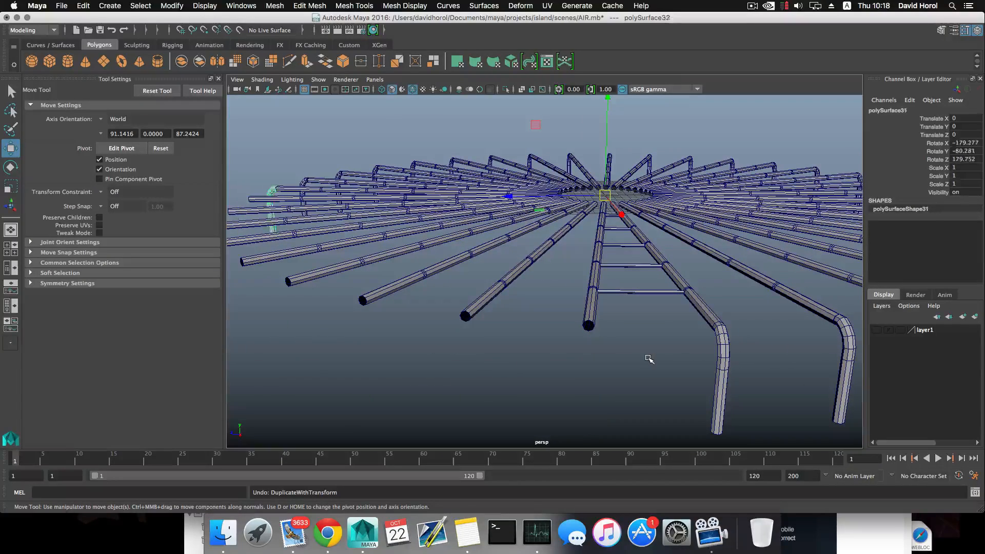
{"action": "key", "text": "z"}
{"action": "key", "text": "z"}
{"action": "key", "text": "z"}
{"action": "key", "text": "z"}
{"action": "key", "text": "z"}
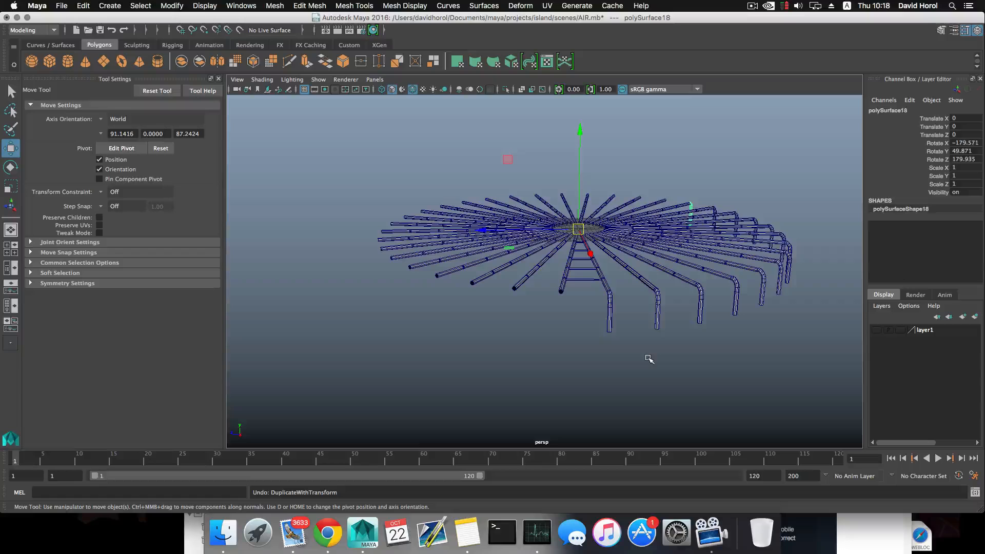
{"action": "key", "text": "z"}
{"action": "key", "text": "z"}
{"action": "key", "text": "z"}
{"action": "key", "text": "z"}
{"action": "key", "text": "z"}
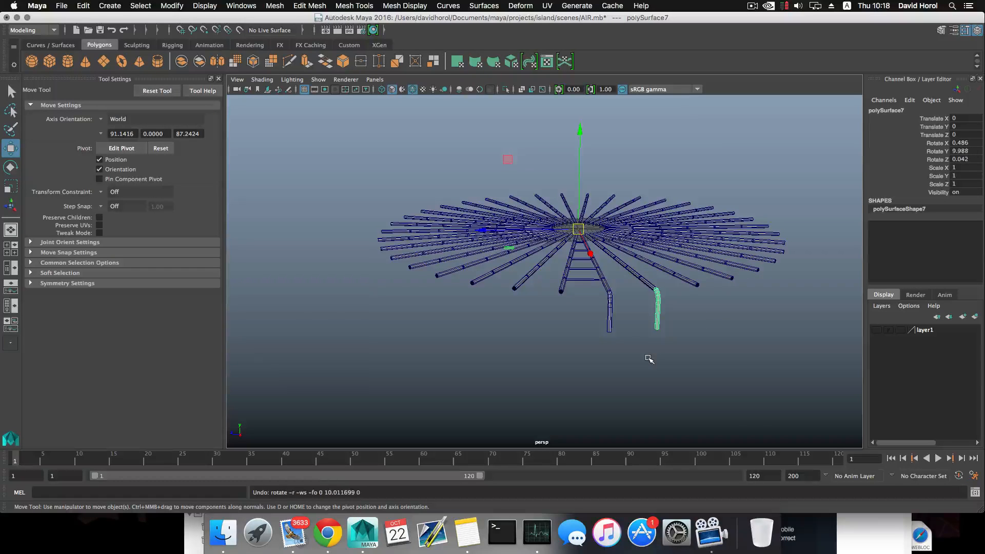
{"action": "key", "text": "z"}
{"action": "key", "text": "z"}
{"action": "key", "text": "z"}
{"action": "key", "text": "z"}
{"action": "key", "text": "z"}
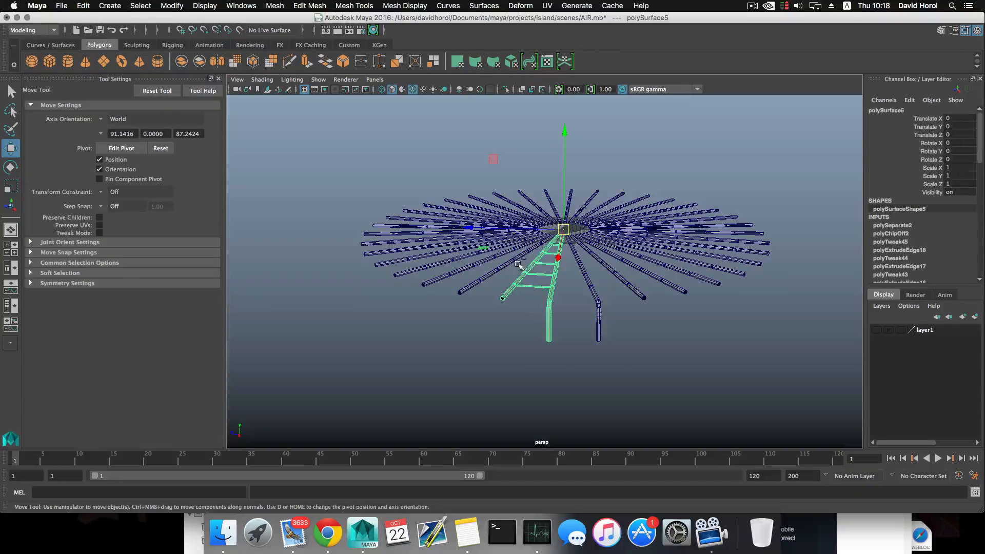
{"action": "key", "text": "super+z"}
- Select the detached bend and snap its pivot to the upper seam where it meets the straight pipe
{"action": "left_click_drag", "start_coordinate": [573, 315], "coordinate": [549, 321], "text": "alt"}
{"action": "left_click", "coordinate": [575, 323]}
{"action": "middle_click_drag", "start_coordinate": [550, 321], "coordinate": [598, 279], "text": "alt"}
{"action": "right_click_drag", "start_coordinate": [598, 280], "coordinate": [673, 375], "text": "alt"}
{"action": "left_click_drag", "start_coordinate": [673, 376], "coordinate": [651, 373], "text": "alt"}
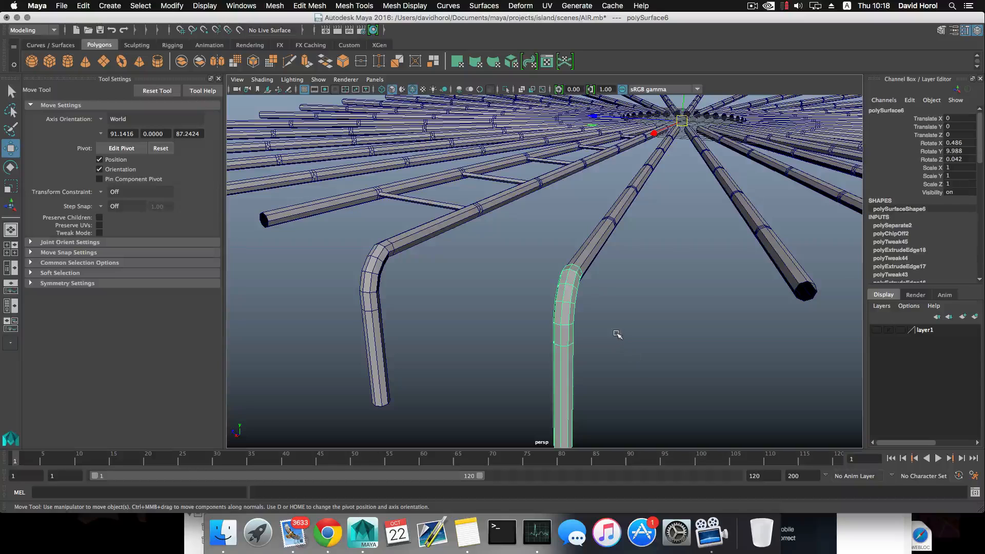
{"action": "scroll", "coordinate": [614, 325], "scroll_direction": "down", "scroll_amount": 4}
{"action": "key", "text": "d"}
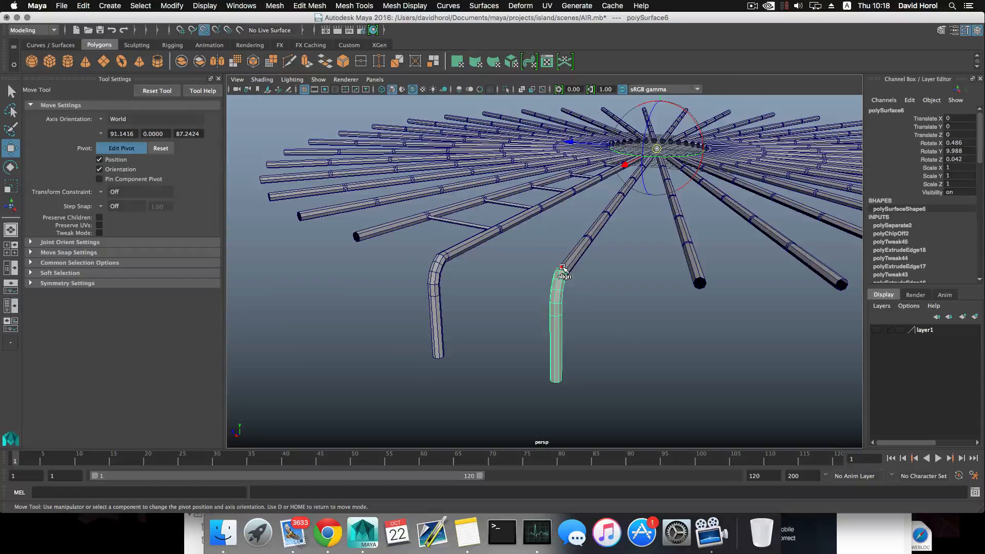
{"action": "left_click", "coordinate": [563, 267]}
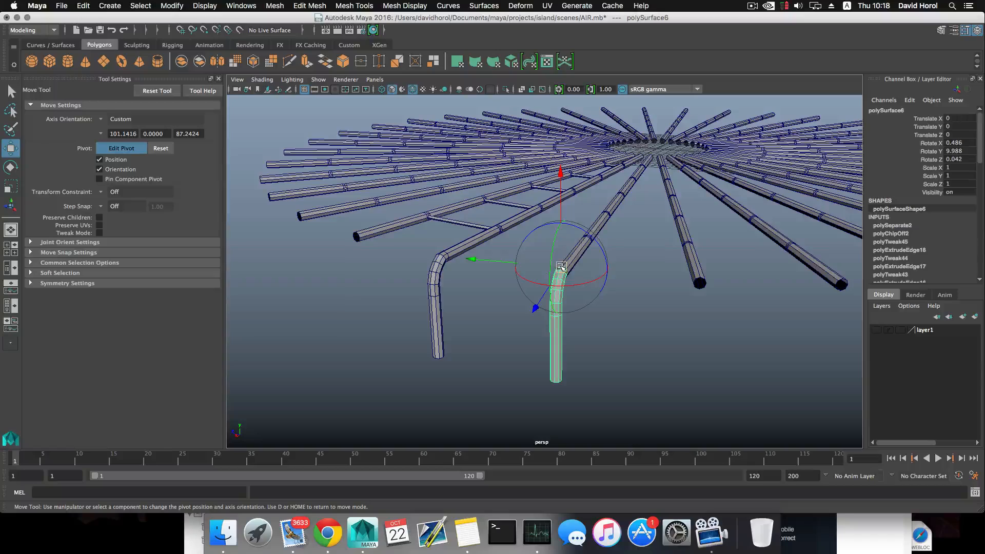
{"action": "key", "text": "d"}
- Undo the bend's trial rotation and move it onto the open end of the ladder's second pipe
{"action": "left_click_drag", "start_coordinate": [549, 274], "coordinate": [462, 287], "text": "alt"}
{"action": "key", "text": "e"}
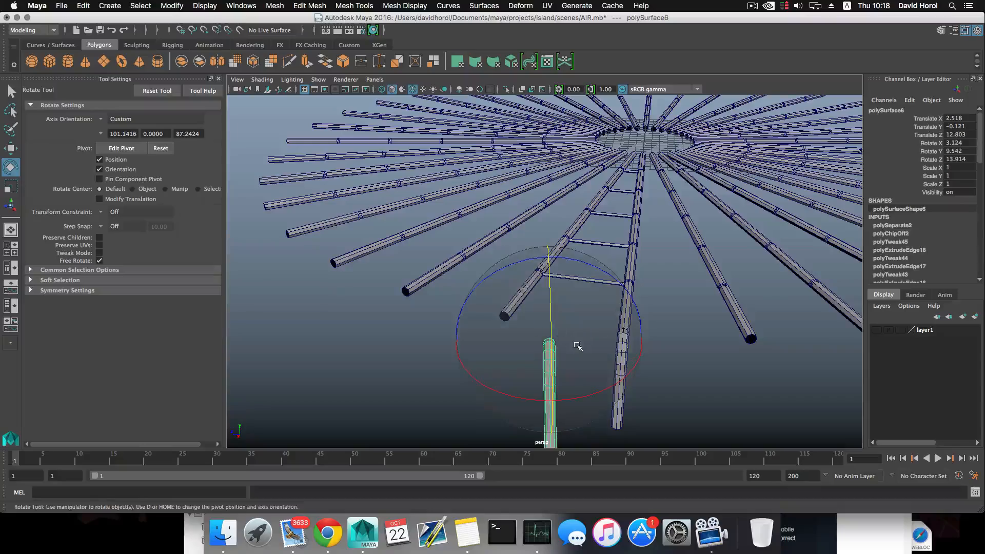
{"action": "left_click_drag", "start_coordinate": [578, 346], "coordinate": [541, 340], "text": "alt"}
{"action": "middle_click_drag", "start_coordinate": [541, 341], "coordinate": [632, 320], "text": "alt"}
{"action": "left_click_drag", "start_coordinate": [580, 328], "coordinate": [506, 270]}
{"action": "key", "text": "z"}
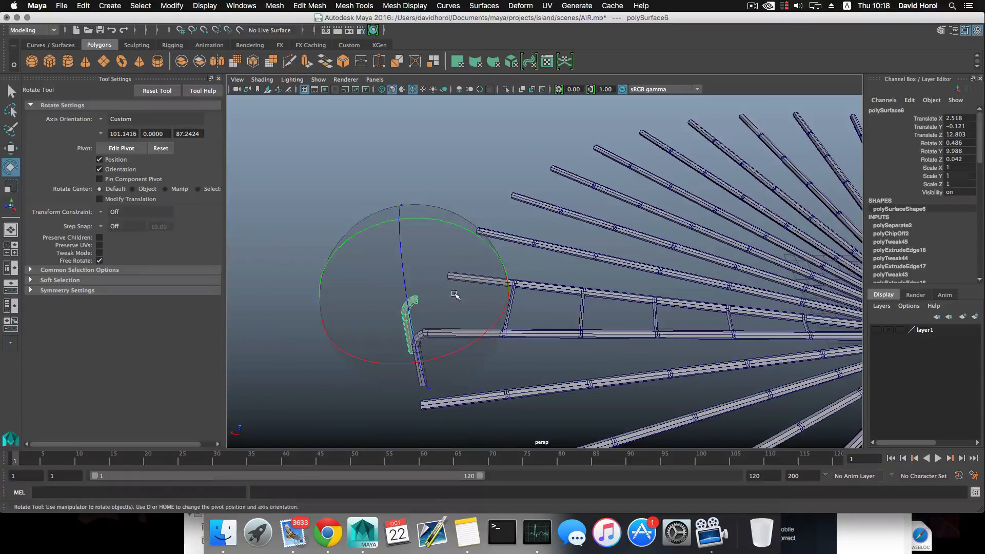
{"action": "key", "text": "w"}
{"action": "left_click_drag", "start_coordinate": [418, 292], "coordinate": [572, 340]}
- Rotate the bend around the vertical axis to about -9.58° to line it up with the ladder's second pipe
{"action": "key", "text": "e"}
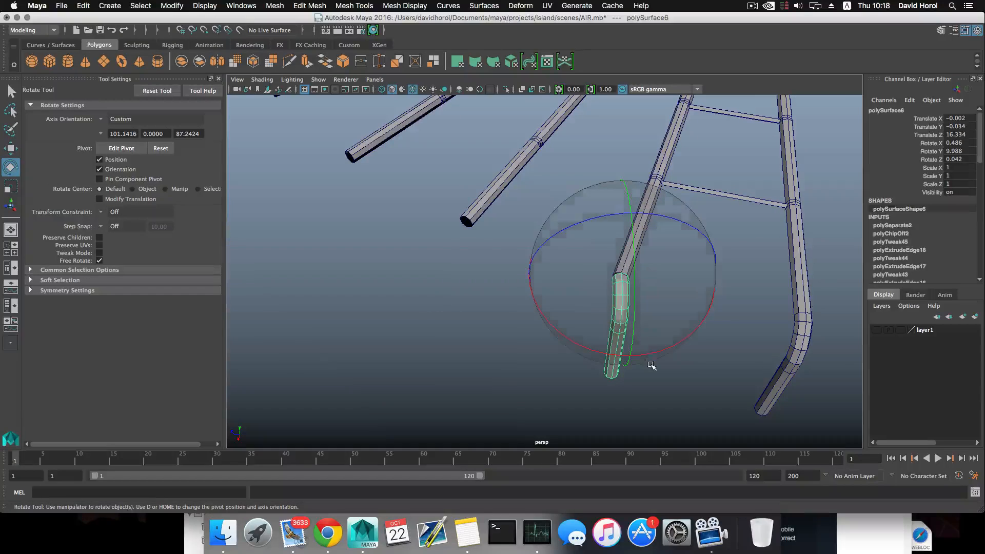
{"action": "left_click_drag", "start_coordinate": [650, 354], "coordinate": [567, 404]}
{"action": "scroll", "coordinate": [567, 405], "scroll_direction": "up", "scroll_amount": 10}
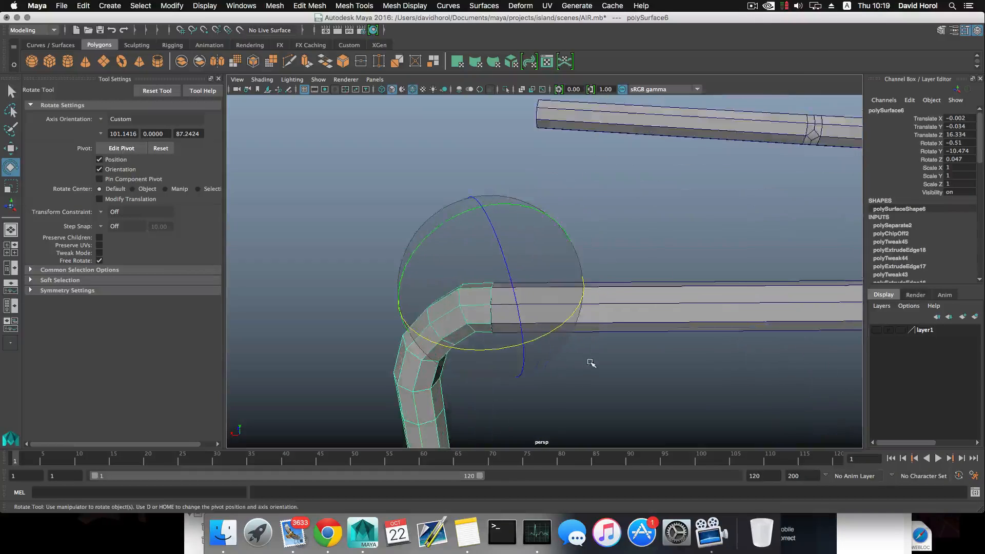
{"action": "left_click_drag", "start_coordinate": [595, 365], "coordinate": [541, 398], "text": "alt"}
{"action": "mouse_move", "coordinate": [411, 346]}
{"action": "left_mouse_down"}
{"action": "mouse_move", "coordinate": [436, 334]}
{"action": "mouse_move", "coordinate": [566, 323]}
{"action": "left_mouse_up"}
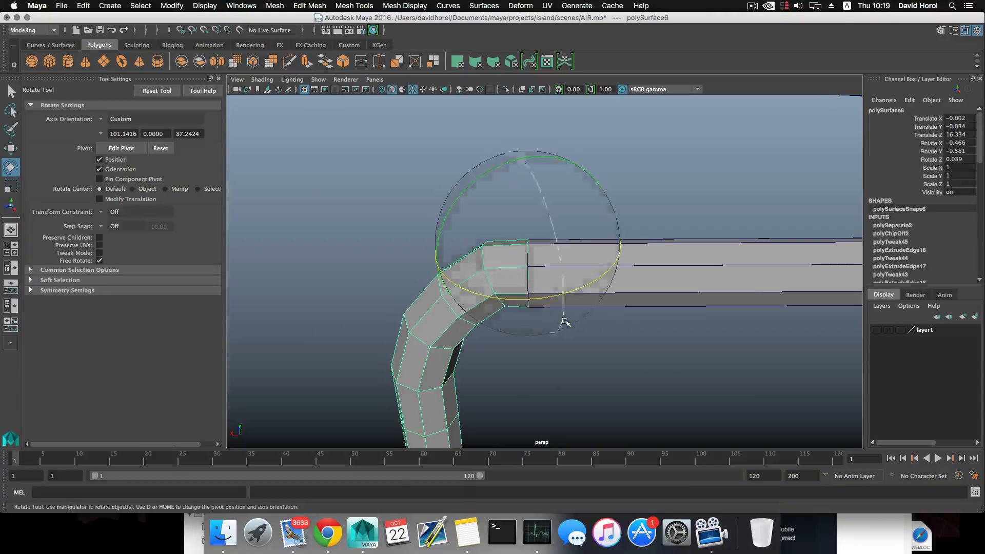
- Select the bend together with the ladder mesh and combine them into one object
{"action": "left_click", "coordinate": [647, 278], "text": "shift"}
{"action": "scroll", "coordinate": [630, 327], "scroll_direction": "down", "scroll_amount": 10}
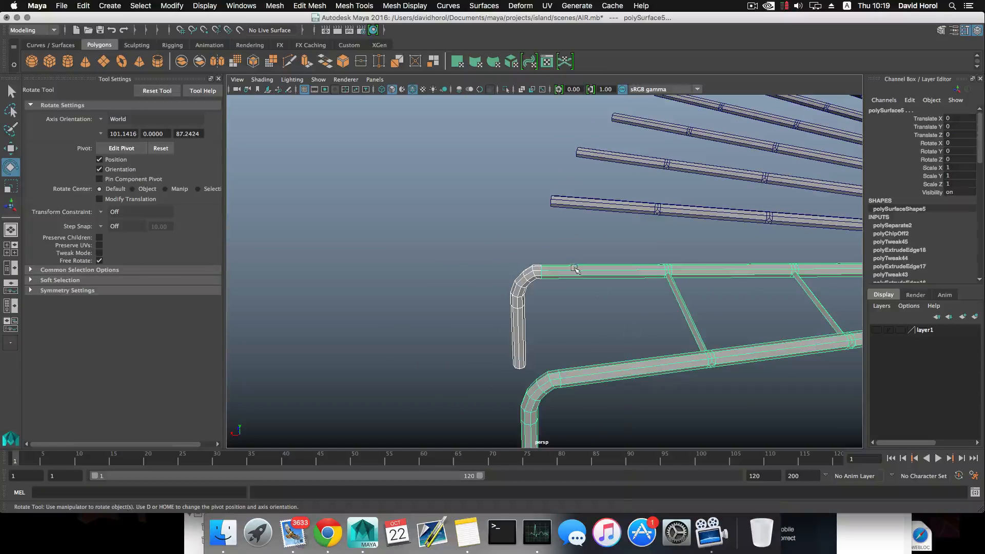
{"action": "right_click_drag", "start_coordinate": [575, 268], "coordinate": [573, 233]}
{"action": "left_click", "coordinate": [274, 7]}
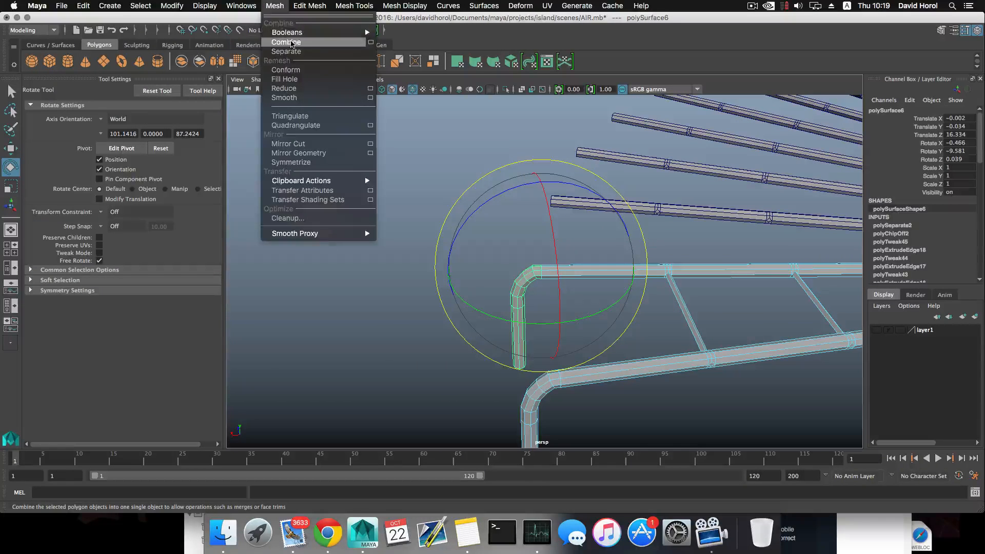
{"action": "left_click", "coordinate": [289, 45]}
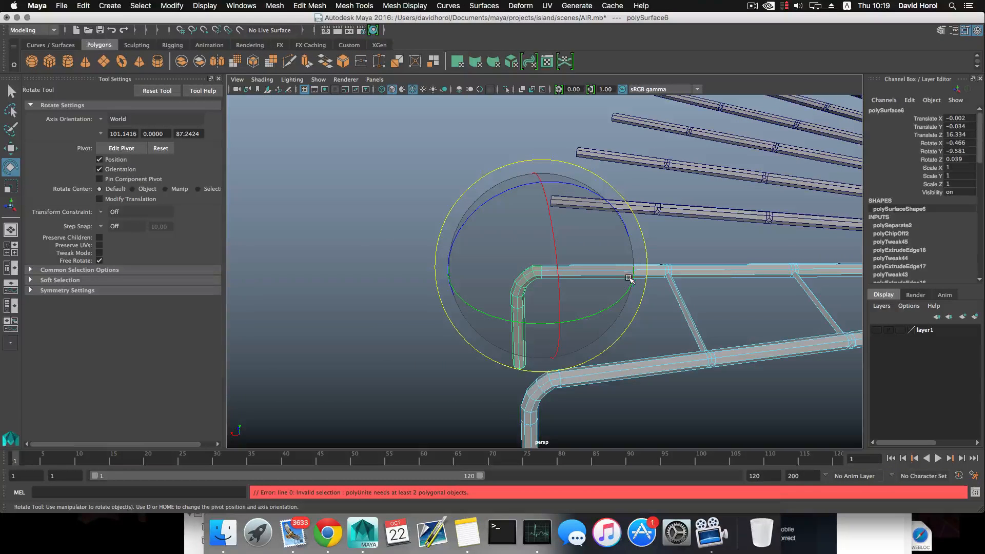
{"action": "key", "text": "F8"}
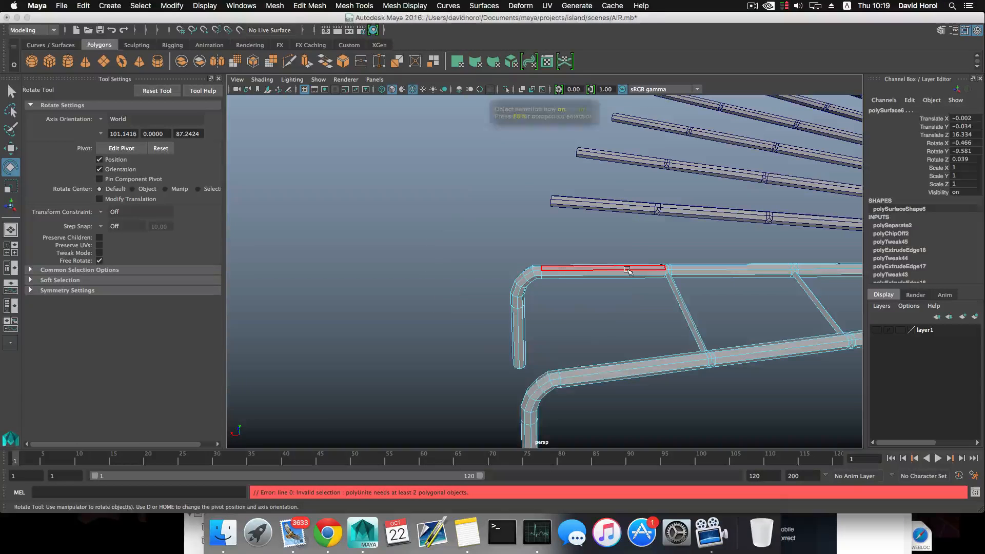
{"action": "left_click", "coordinate": [274, 7]}
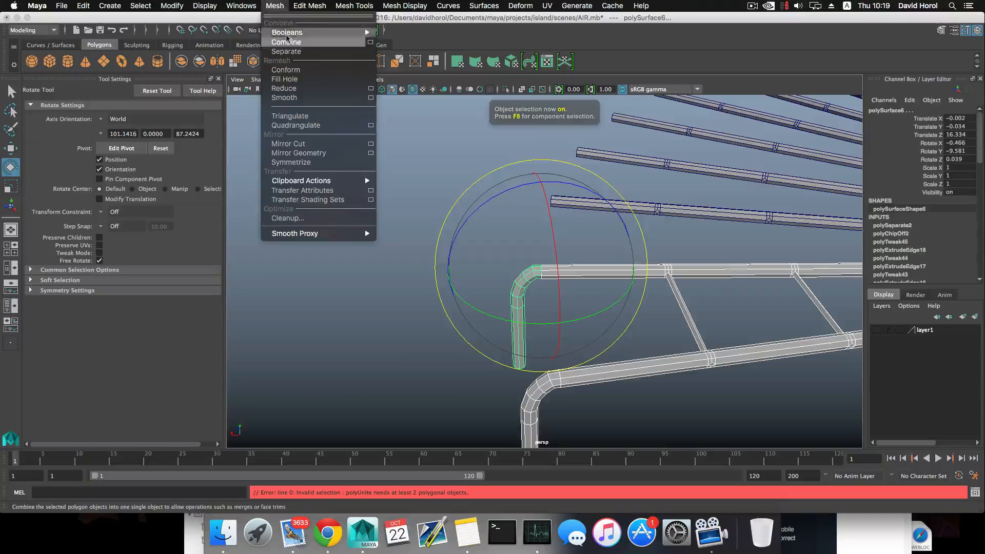
{"action": "left_click", "coordinate": [289, 45]}
- Merge the overlapping vertices at the seam between the ladder's second pipe and its bend, using a 0.001 distance threshold
{"action": "right_click_drag", "start_coordinate": [565, 269], "coordinate": [530, 255]}
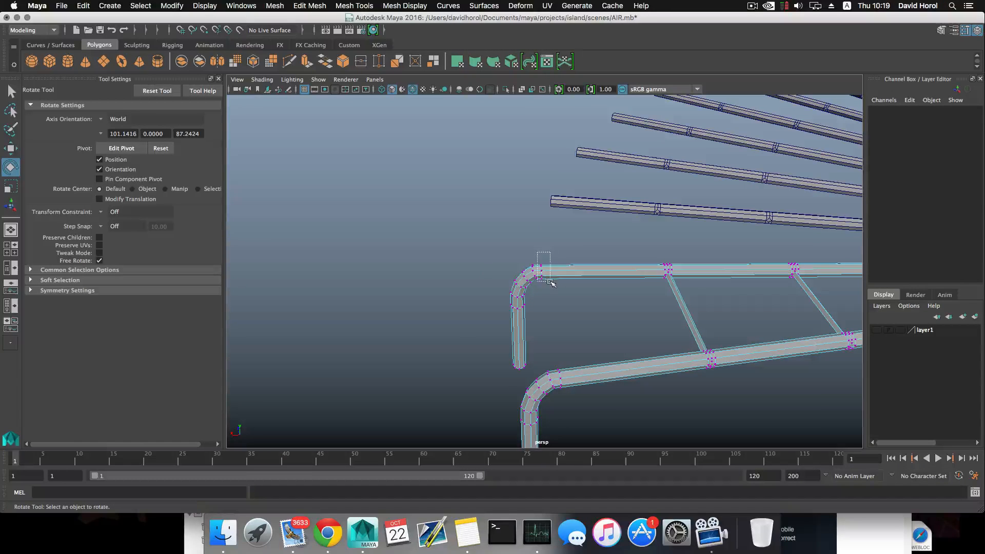
{"action": "left_click_drag", "start_coordinate": [552, 285], "coordinate": [554, 286]}
{"action": "key", "text": "f"}
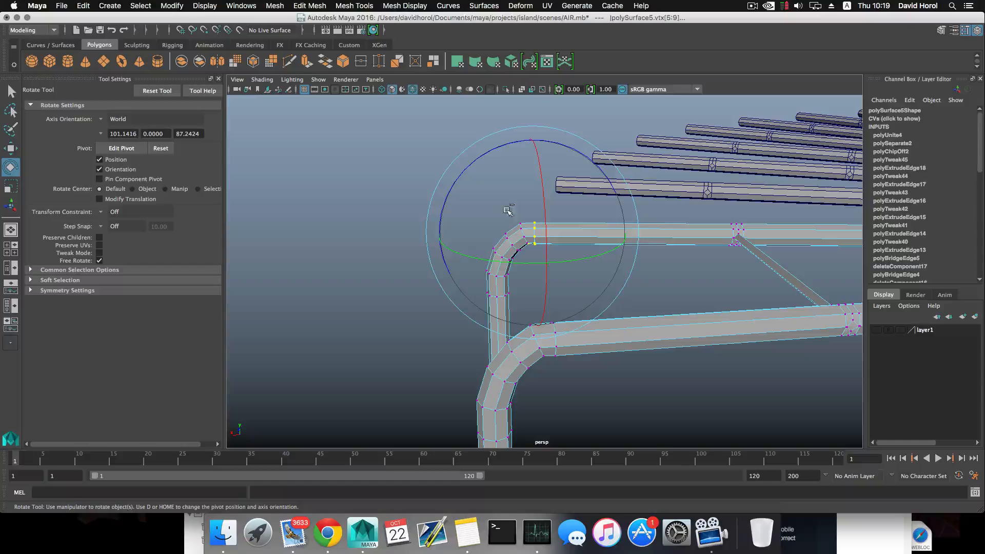
{"action": "left_click_drag", "start_coordinate": [384, 168], "coordinate": [473, 291]}
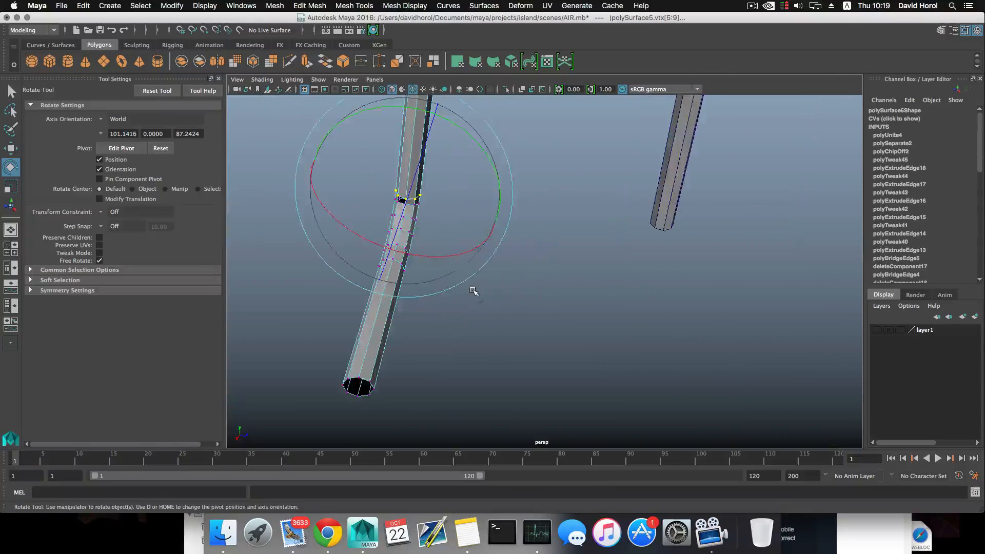
{"action": "middle_click_drag", "start_coordinate": [460, 266], "coordinate": [549, 247], "text": "alt"}
{"action": "scroll", "coordinate": [644, 413], "scroll_direction": "up", "scroll_amount": 8}
{"action": "scroll", "coordinate": [543, 247], "scroll_direction": "down", "scroll_amount": 4}
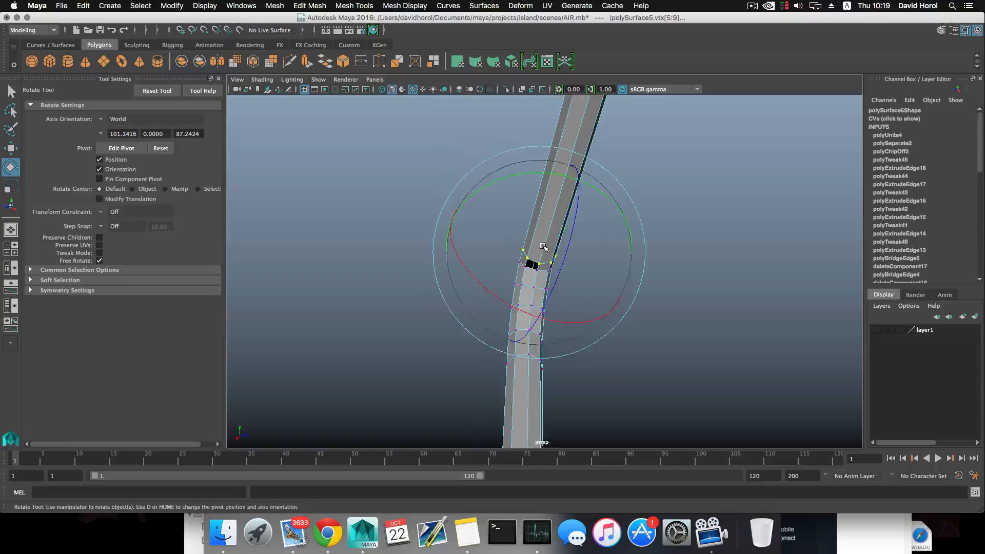
{"action": "left_click_drag", "start_coordinate": [544, 247], "coordinate": [441, 94], "text": "alt"}
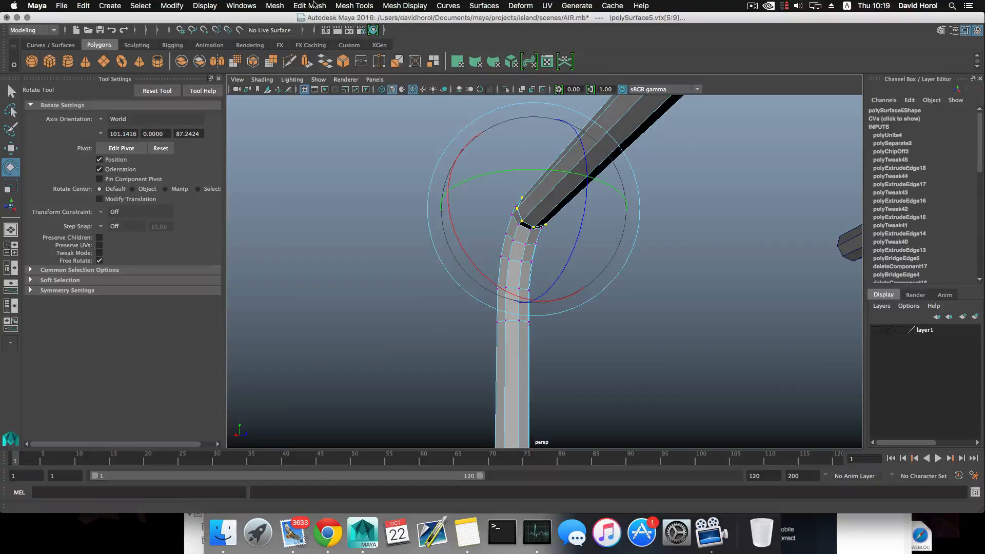
{"action": "left_click", "coordinate": [315, 6]}
{"action": "left_click", "coordinate": [318, 99]}
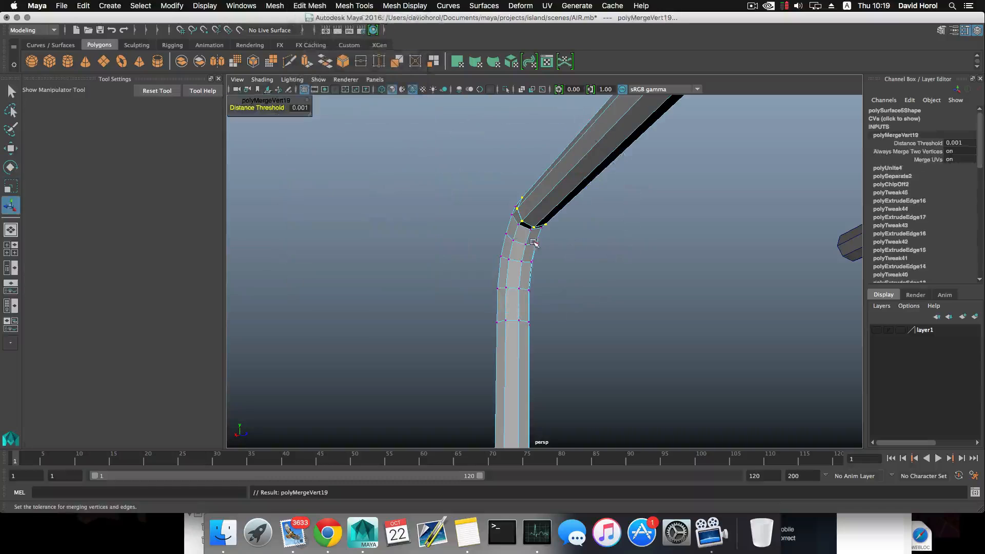
- Select the edges at the seam and examine whether the bend is welded to the straight pipe
{"action": "right_click_drag", "start_coordinate": [534, 243], "coordinate": [537, 222]}
{"action": "double_click", "coordinate": [528, 224]}
{"action": "left_click_drag", "start_coordinate": [532, 236], "coordinate": [657, 239], "text": "alt"}
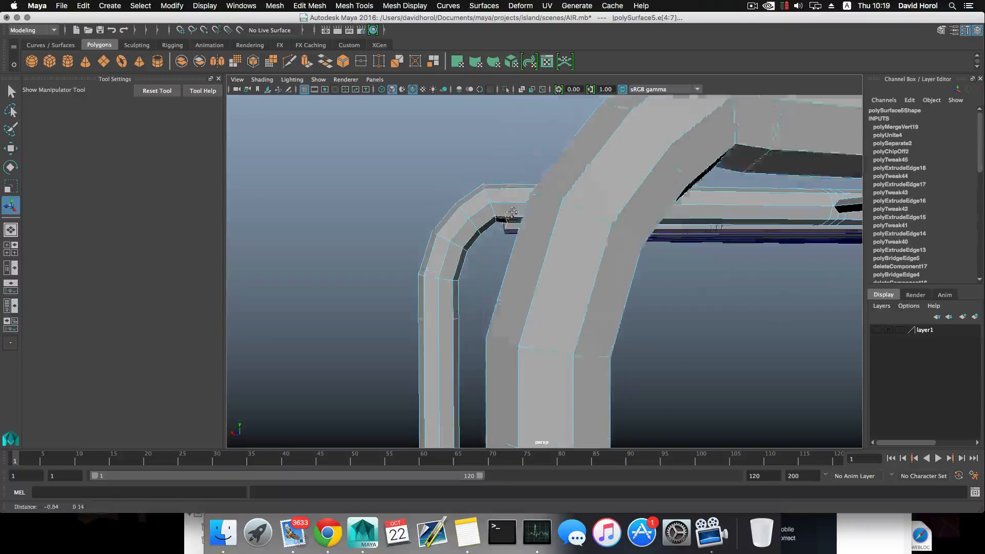
{"action": "right_click_drag", "start_coordinate": [554, 261], "coordinate": [621, 302], "text": "alt"}
{"action": "left_click_drag", "start_coordinate": [531, 239], "coordinate": [487, 196], "text": "alt"}
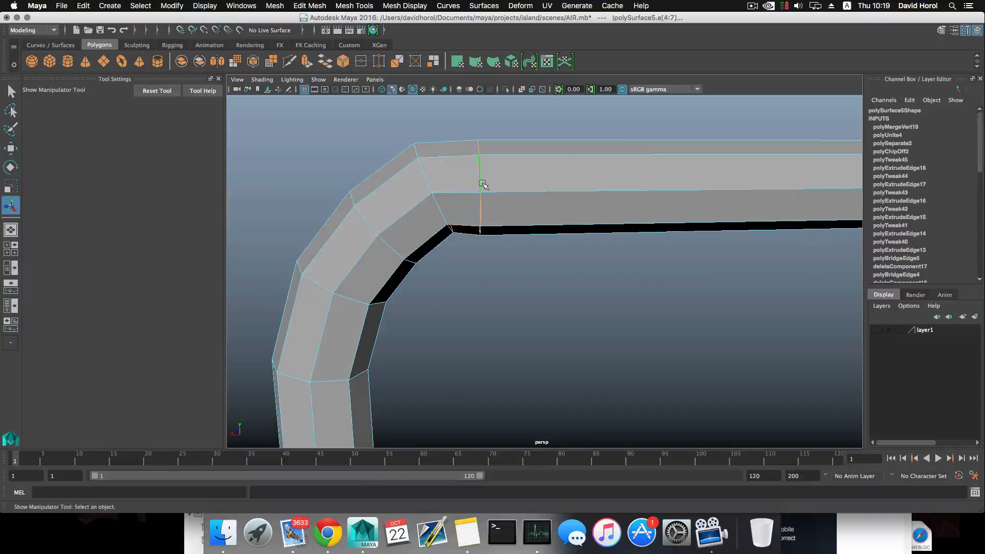
- Select all the seam vertices again and merge them with a distance threshold of 0.005
{"action": "right_click_drag", "start_coordinate": [483, 185], "coordinate": [464, 147]}
{"action": "left_click_drag", "start_coordinate": [464, 147], "coordinate": [495, 176], "text": "alt"}
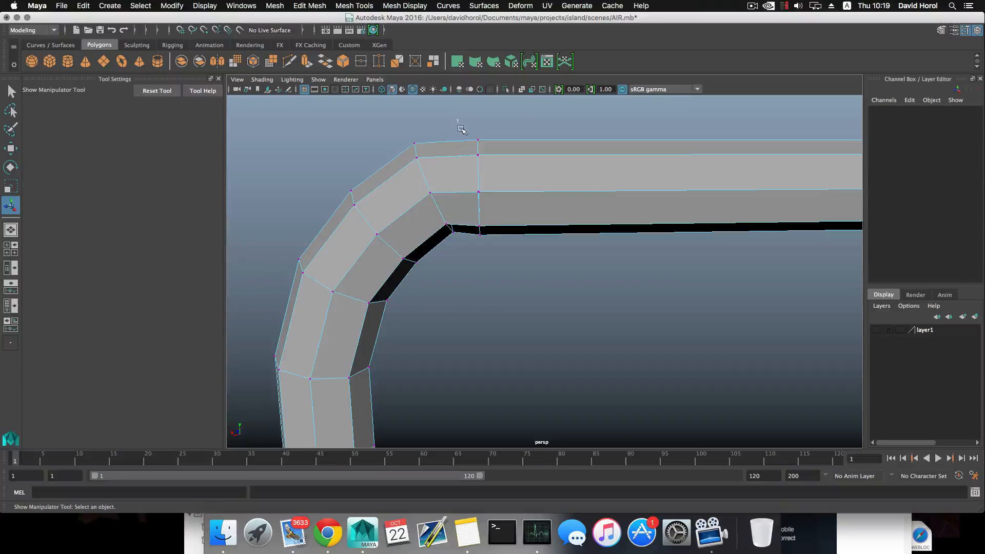
{"action": "left_click_drag", "start_coordinate": [523, 303], "coordinate": [524, 303]}
{"action": "left_click", "coordinate": [275, 6]}
{"action": "mouse_move", "coordinate": [309, 6]}
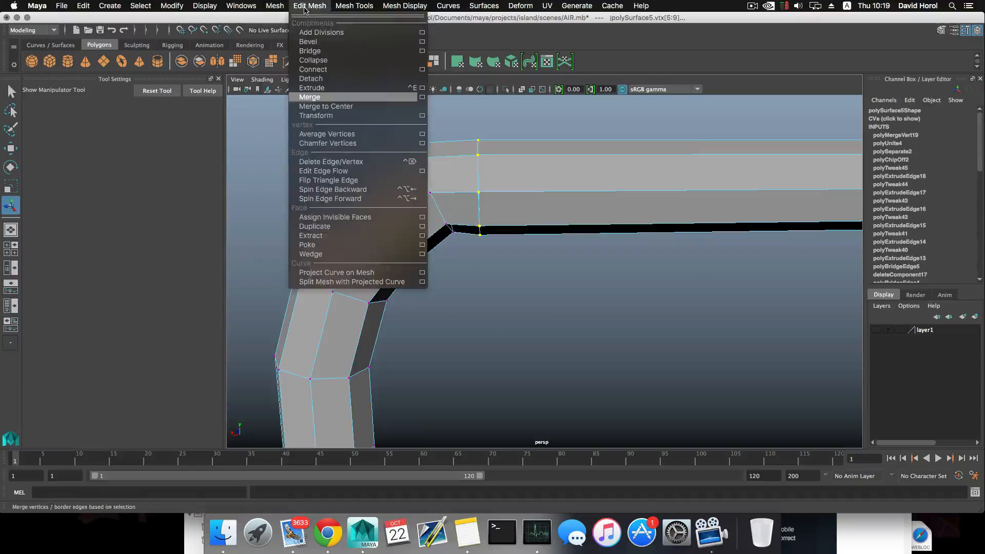
{"action": "left_click", "coordinate": [343, 98]}
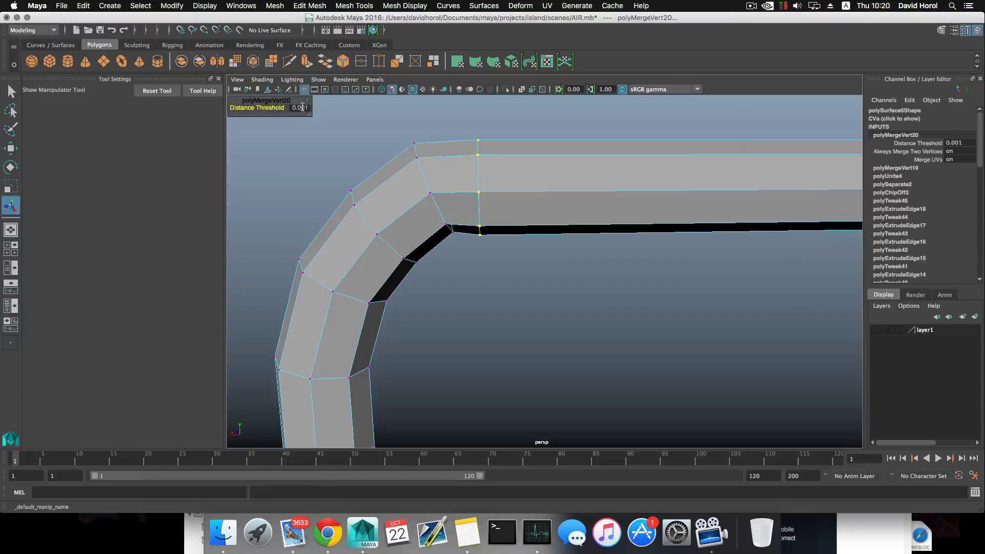
{"action": "key", "text": "Return"}
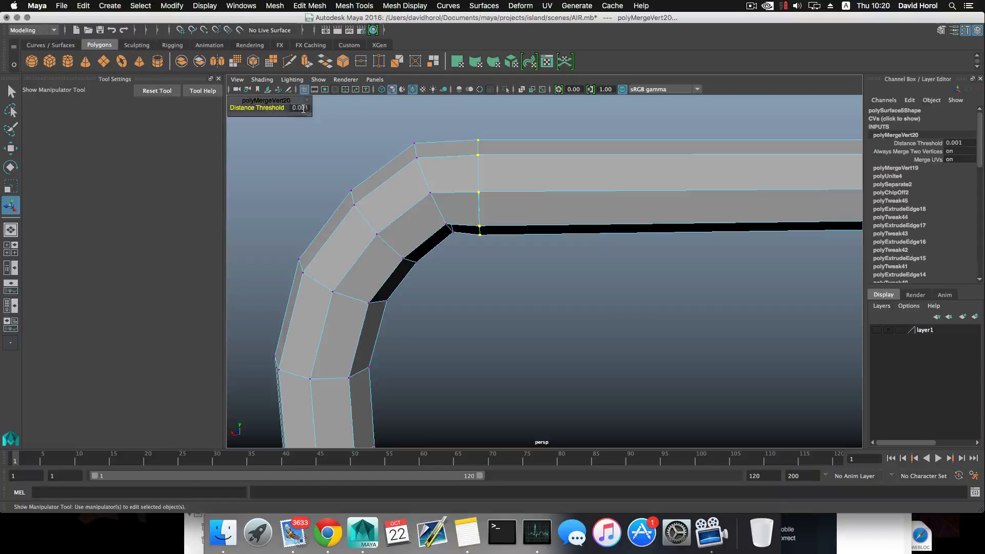
{"action": "left_click", "coordinate": [306, 109]}
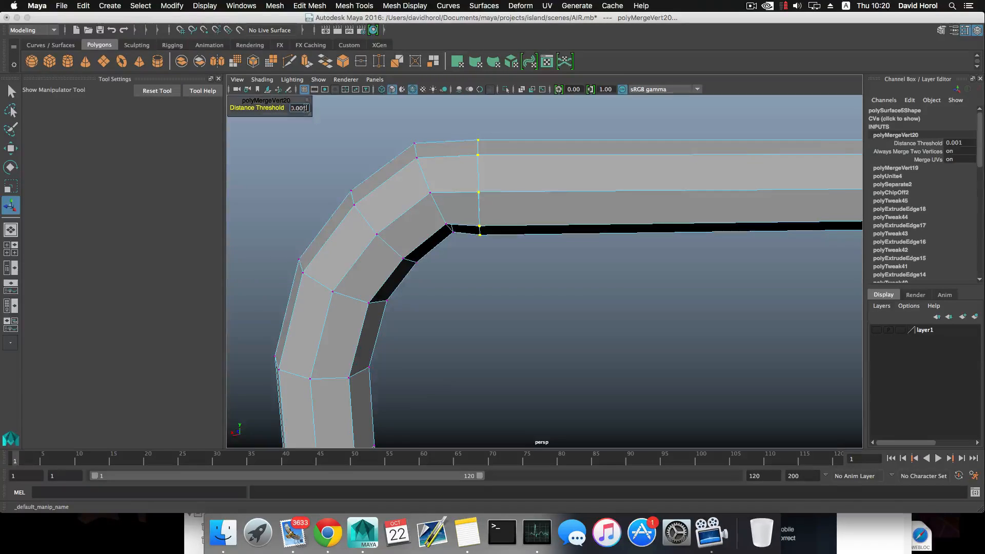
{"action": "key", "text": "Return"}
{"action": "key", "text": "bracketleft"}
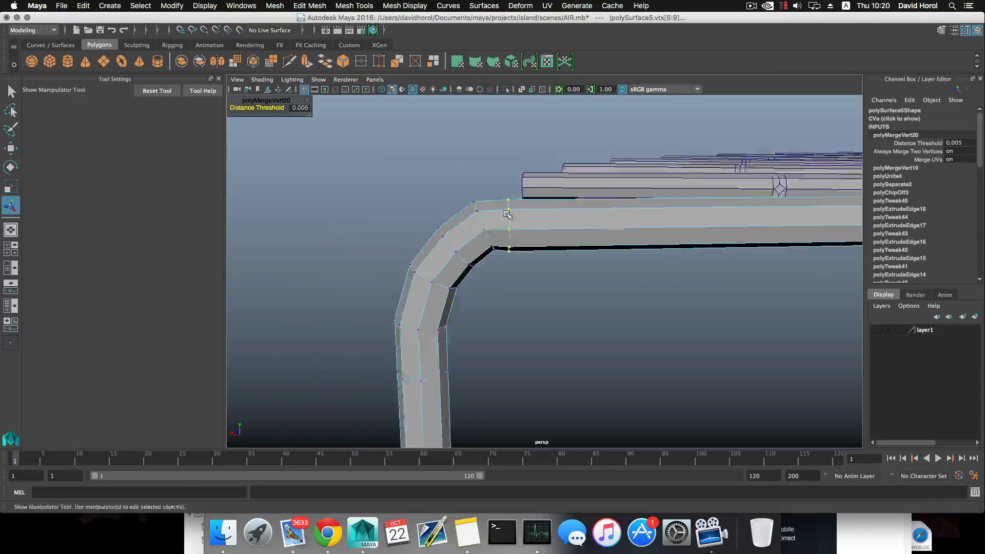
{"action": "key", "text": "bracketleft"}
{"action": "key", "text": "bracketright"}
{"action": "key", "text": "bracketright"}
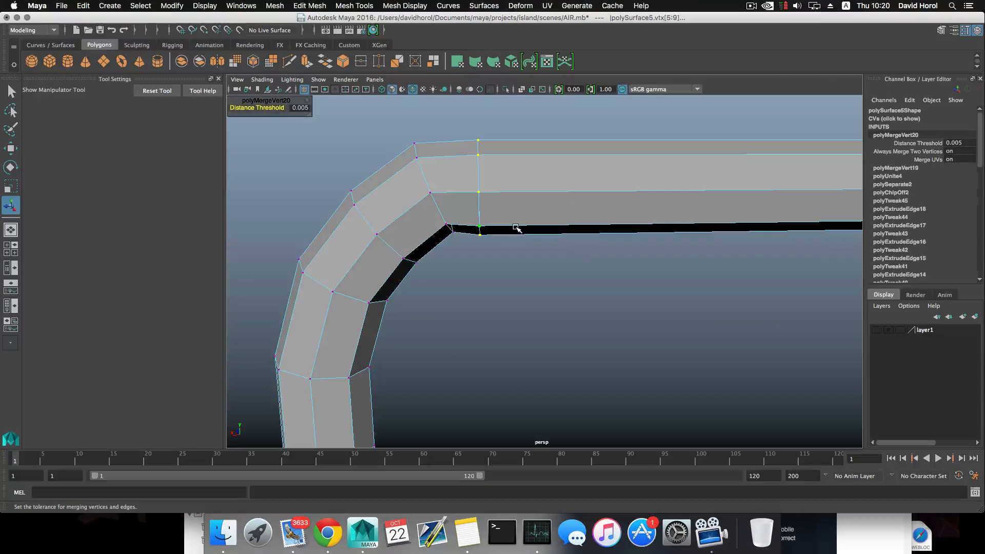
- Test the weld by moving single vertices at the seam, and undo the test move
{"action": "key", "text": "F8"}
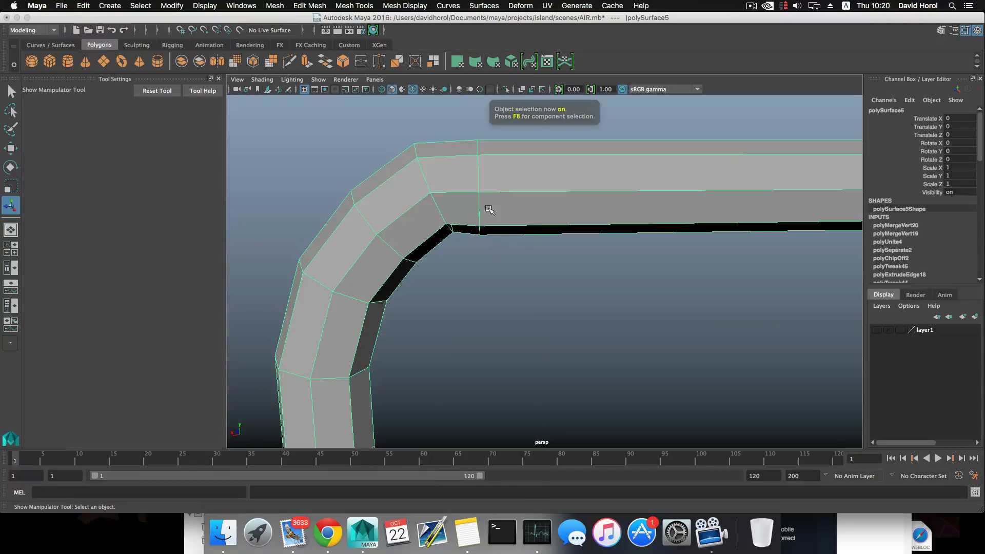
{"action": "right_click_drag", "start_coordinate": [489, 210], "coordinate": [438, 212]}
{"action": "left_click", "coordinate": [478, 192]}
{"action": "key", "text": "w"}
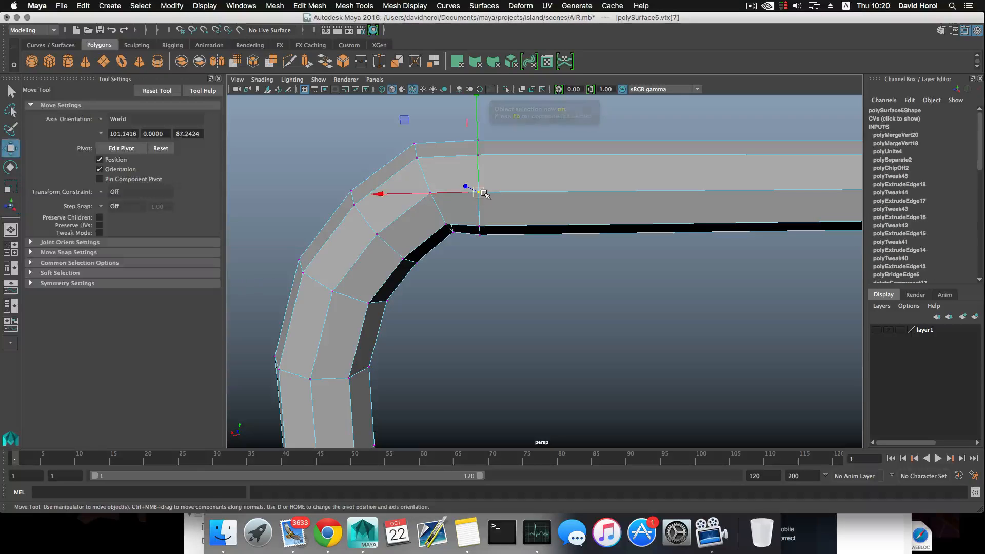
{"action": "left_click_drag", "start_coordinate": [483, 194], "coordinate": [466, 183]}
{"action": "left_click", "coordinate": [477, 224]}
{"action": "left_click_drag", "start_coordinate": [482, 215], "coordinate": [492, 289]}
{"action": "key", "text": "super+z"}
- Select the whole ring of seam vertices and merge it with the merge options' threshold at 0.01
{"action": "left_click_drag", "start_coordinate": [493, 172], "coordinate": [468, 258]}
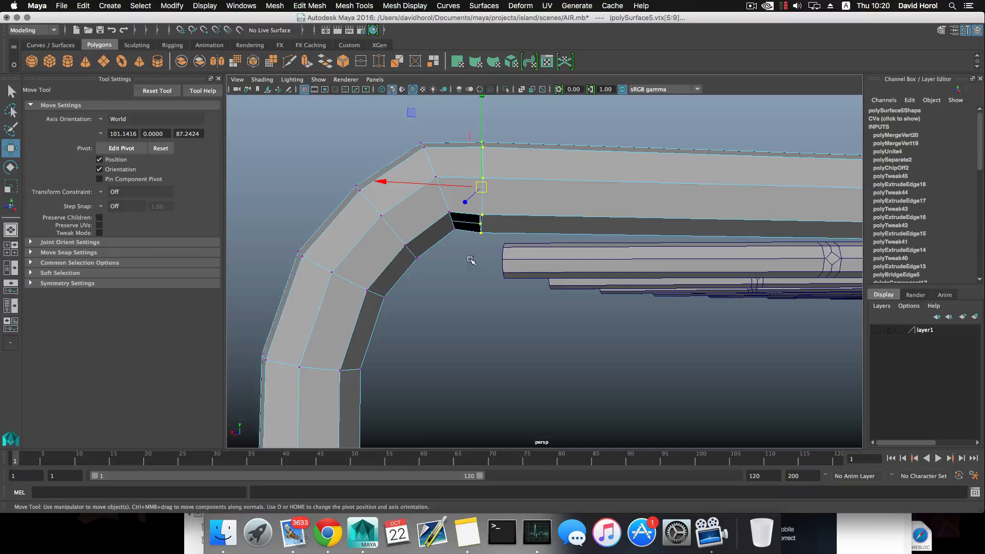
{"action": "left_click_drag", "start_coordinate": [470, 154], "coordinate": [467, 155], "text": "alt"}
{"action": "left_click", "coordinate": [293, 7]}
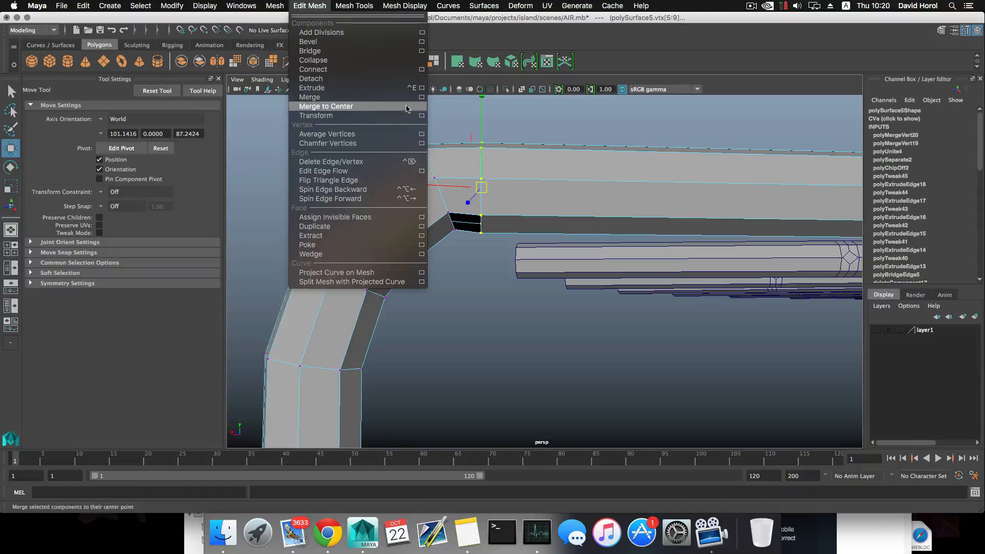
{"action": "left_click", "coordinate": [425, 97]}
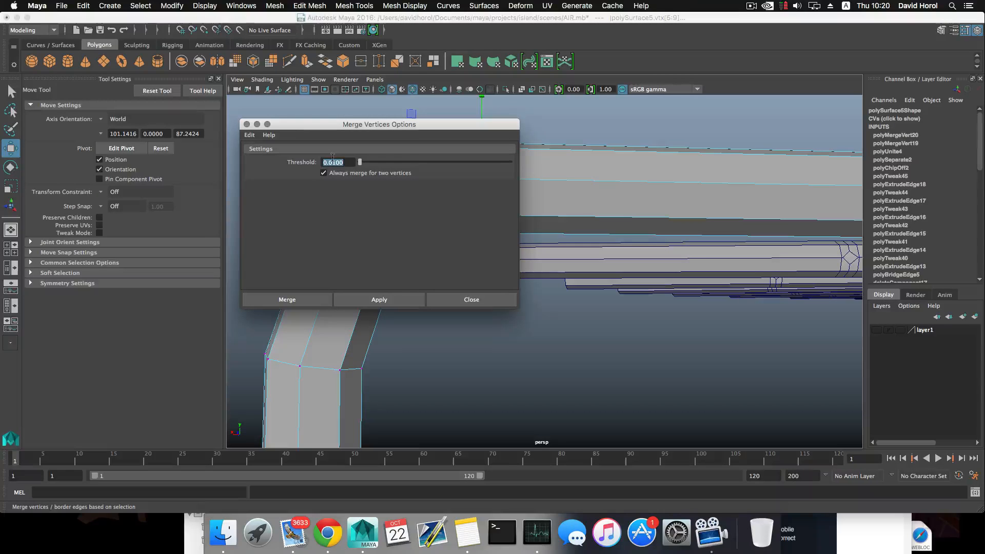
{"action": "left_click", "coordinate": [422, 300]}
{"action": "left_click", "coordinate": [431, 302]}
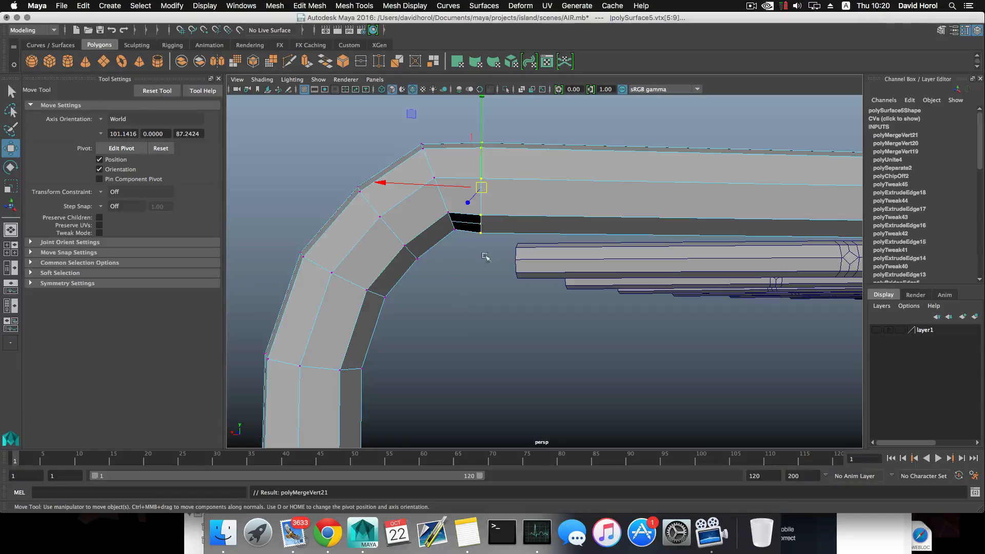
- Preview the mesh smoothed to inspect the seam, and return to the unsmoothed display
{"action": "left_click_drag", "start_coordinate": [490, 264], "coordinate": [482, 305], "text": "alt"}
{"action": "key", "text": "3"}
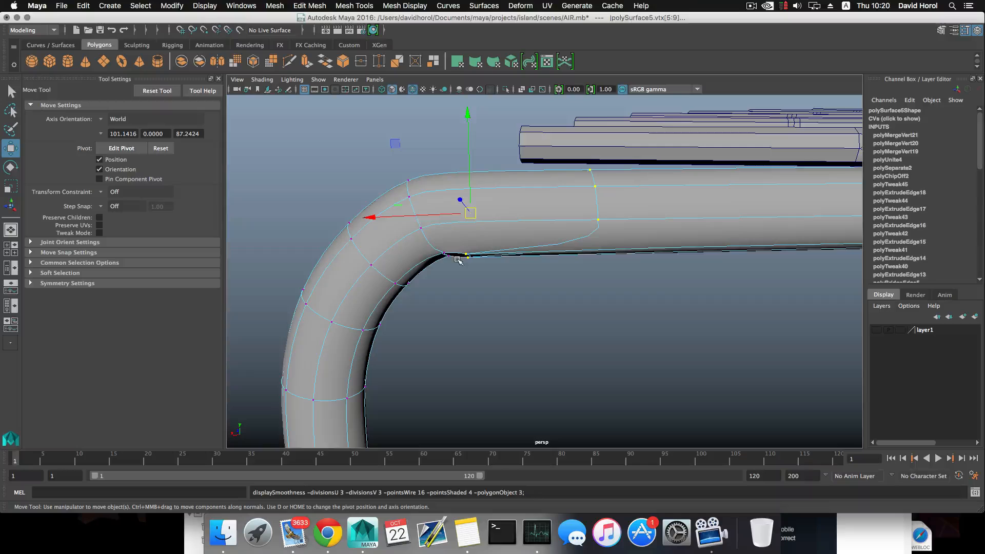
{"action": "left_click_drag", "start_coordinate": [461, 258], "coordinate": [472, 230], "text": "alt"}
{"action": "key", "text": "1"}
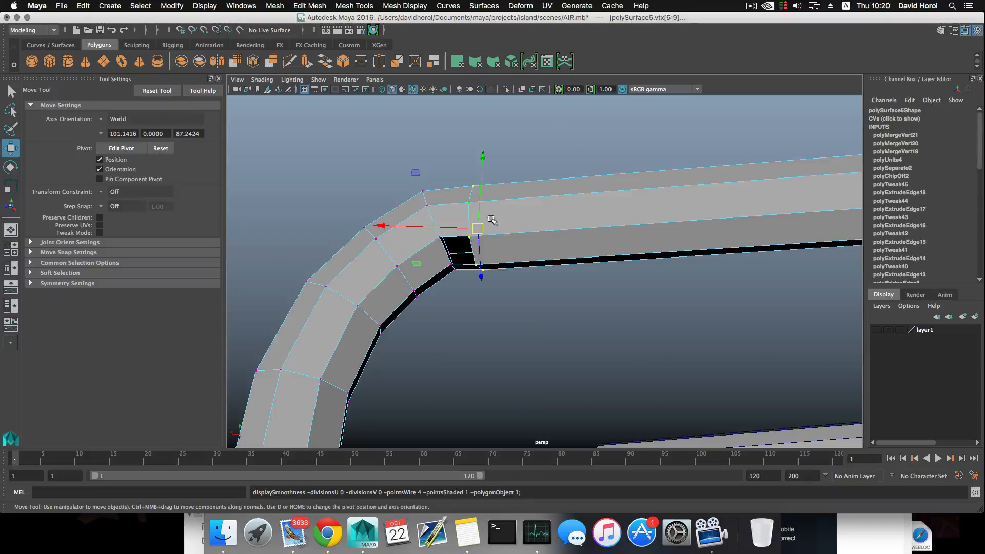
- Select the border edges of the gap beside the seam on the bend and fill the hole
{"action": "right_click_drag", "start_coordinate": [490, 218], "coordinate": [475, 194]}
{"action": "left_click", "coordinate": [450, 241]}
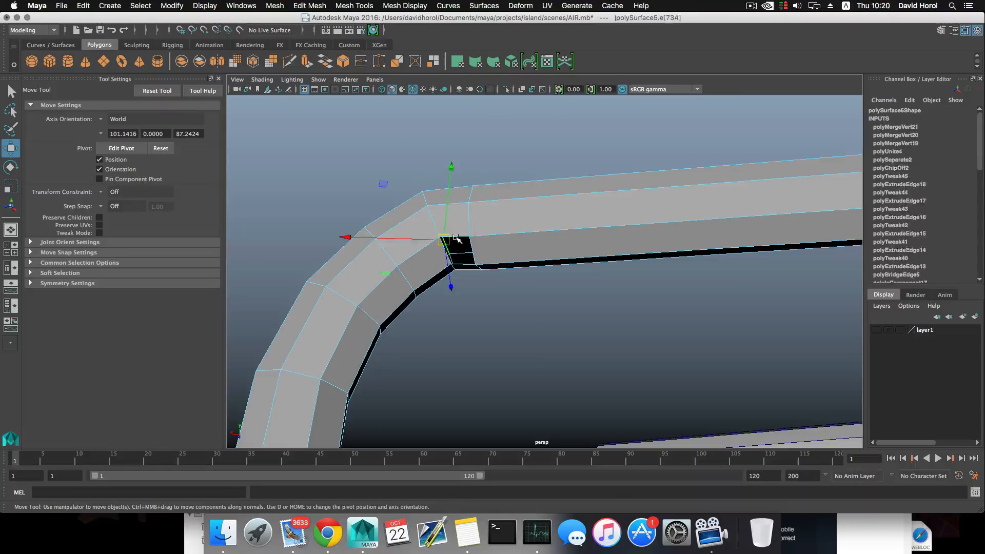
{"action": "left_click", "coordinate": [464, 238], "text": "shift"}
{"action": "left_click", "coordinate": [474, 252], "text": "shift"}
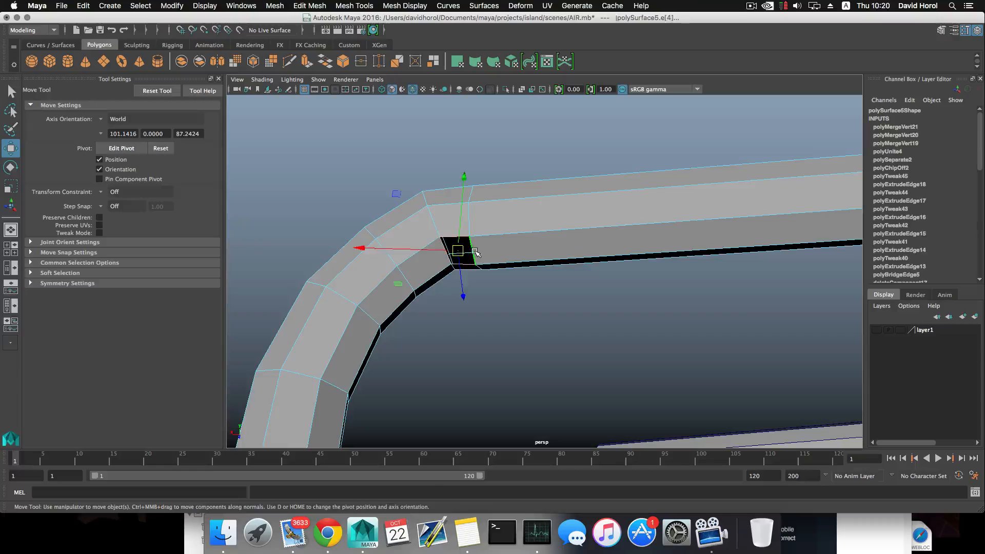
{"action": "left_click_drag", "start_coordinate": [475, 251], "coordinate": [434, 224], "text": "alt"}
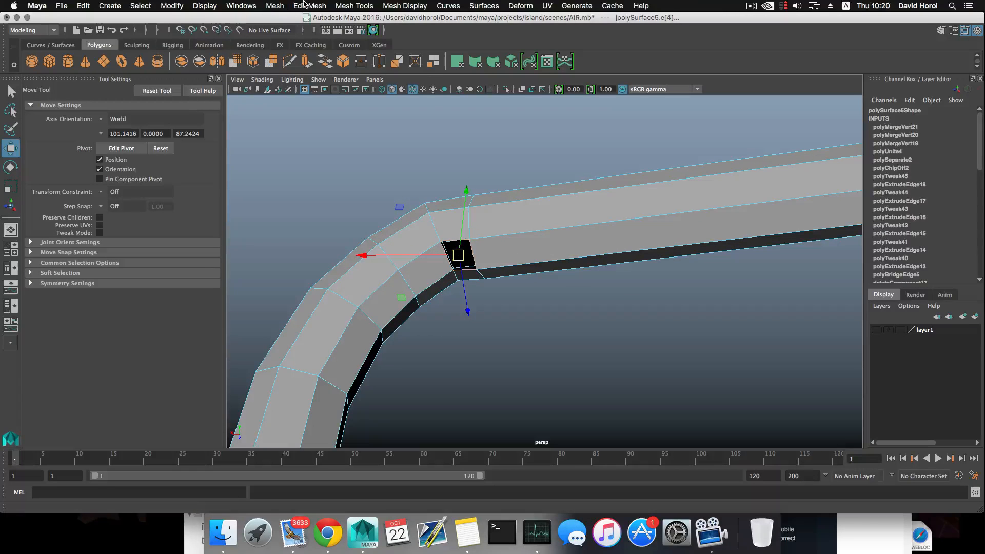
{"action": "left_click", "coordinate": [304, 4]}
{"action": "mouse_move", "coordinate": [274, 5]}
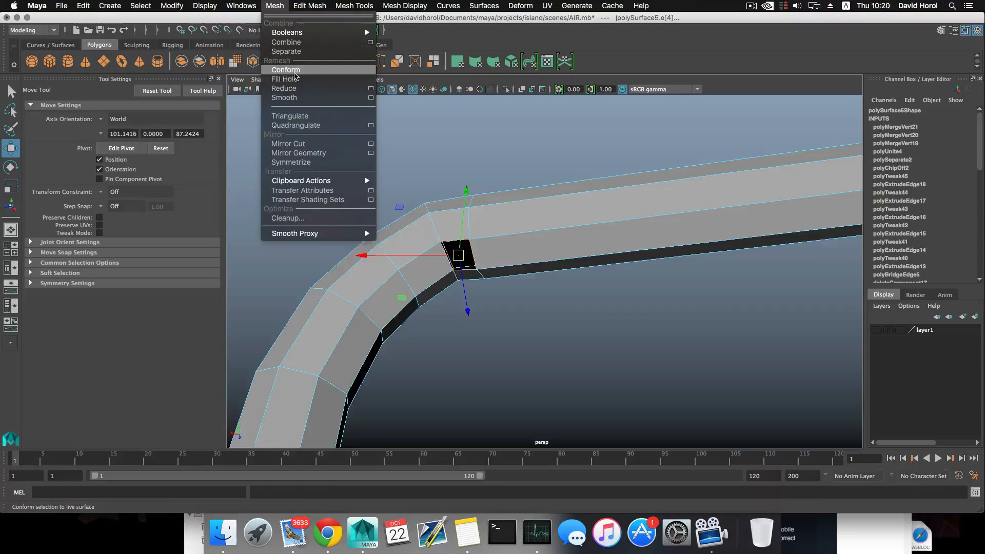
{"action": "left_click", "coordinate": [287, 79]}
{"action": "key", "text": "F8"}
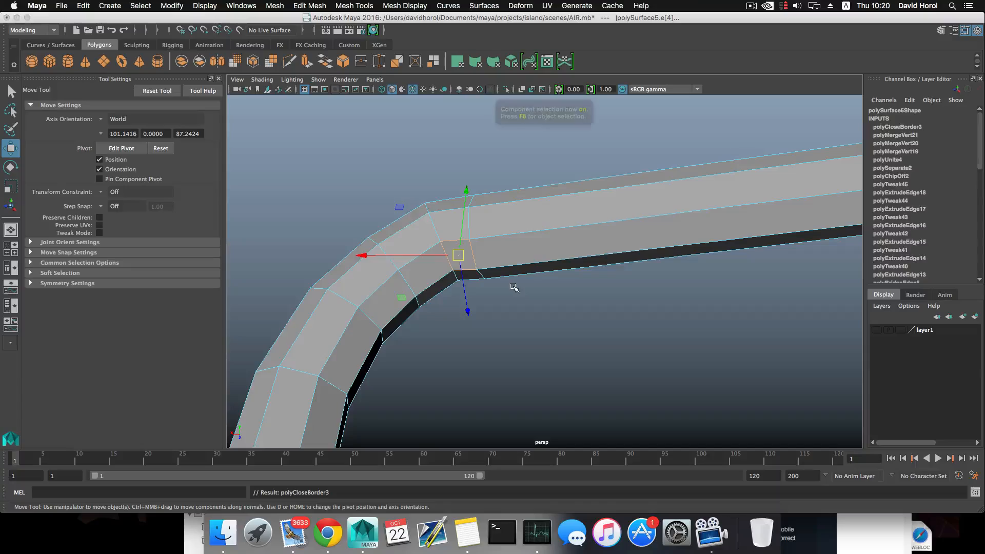
- Chamfer a single vertex on the side of the newly attached bend with a width of 0.25
{"action": "left_click_drag", "start_coordinate": [515, 286], "coordinate": [651, 327], "text": "alt"}
{"action": "middle_click_drag", "start_coordinate": [651, 327], "coordinate": [573, 345], "text": "alt"}
{"action": "scroll", "coordinate": [539, 340], "scroll_direction": "up", "scroll_amount": 10}
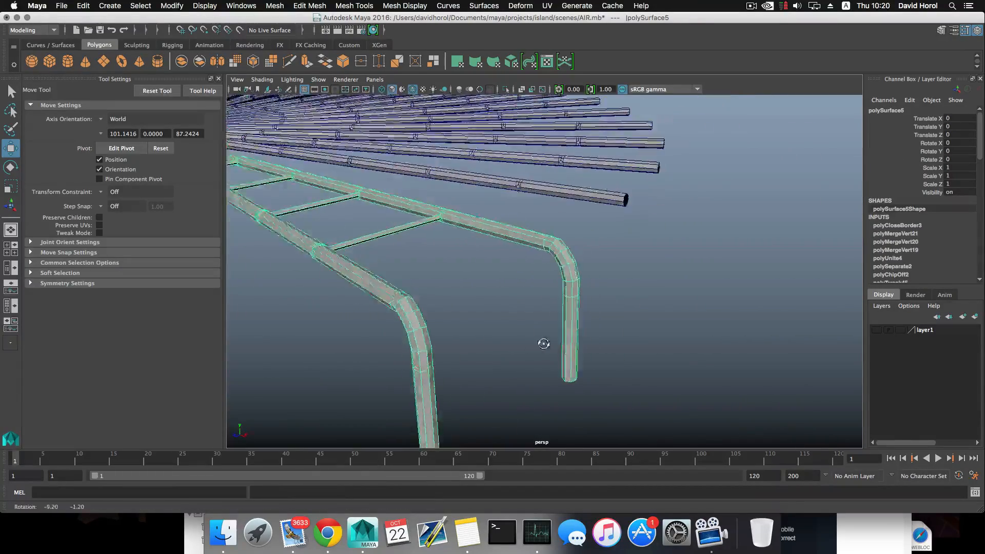
{"action": "right_click_drag", "start_coordinate": [533, 260], "coordinate": [574, 290]}
{"action": "left_click", "coordinate": [531, 291]}
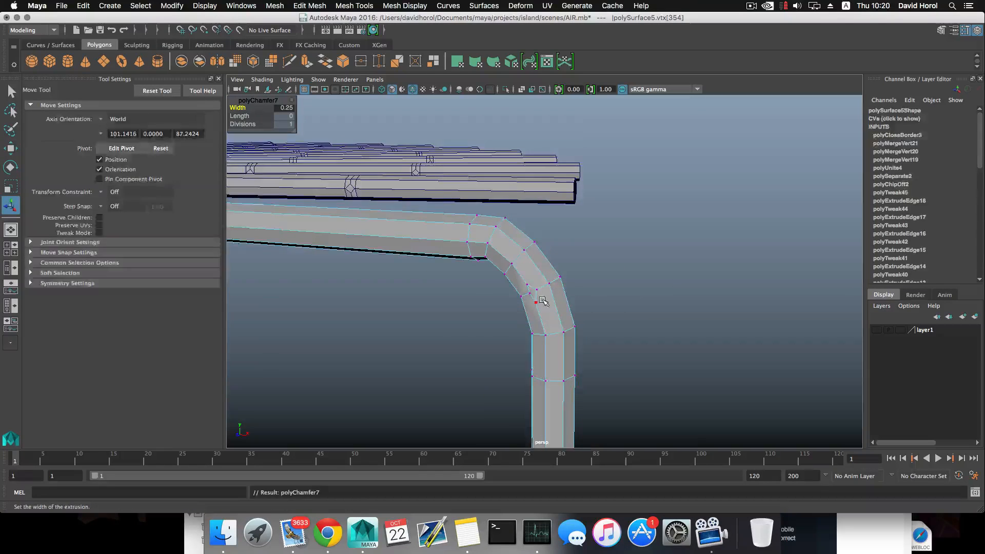
{"action": "scroll", "coordinate": [497, 307], "scroll_direction": "up", "scroll_amount": 6}
{"action": "scroll", "coordinate": [497, 307], "scroll_direction": "up", "scroll_amount": 2}
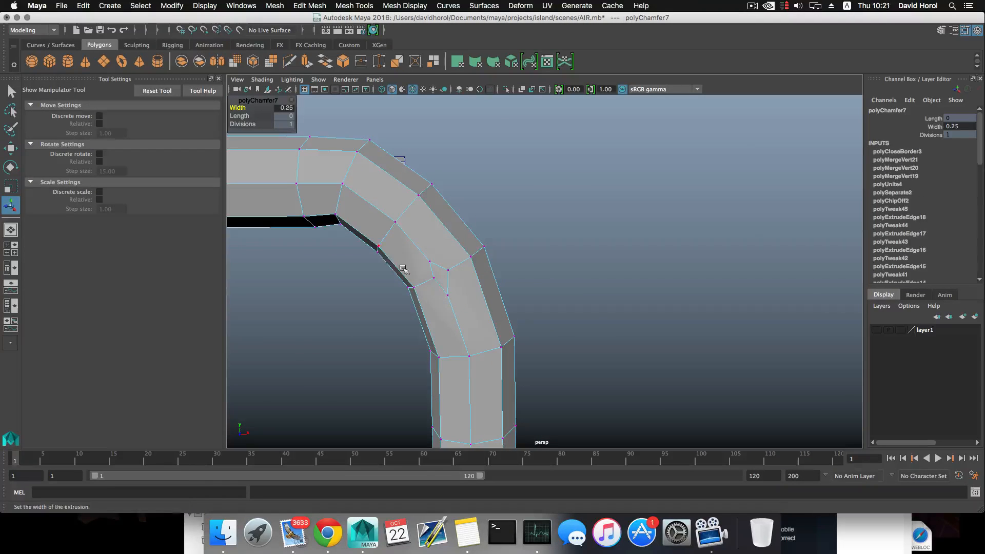
- Delete the leftover component of the vertex chamfer on the bend and move the diamond's inner corner vertex toward the bend's inner side
{"action": "left_click", "coordinate": [437, 279]}
{"action": "key", "text": "w"}
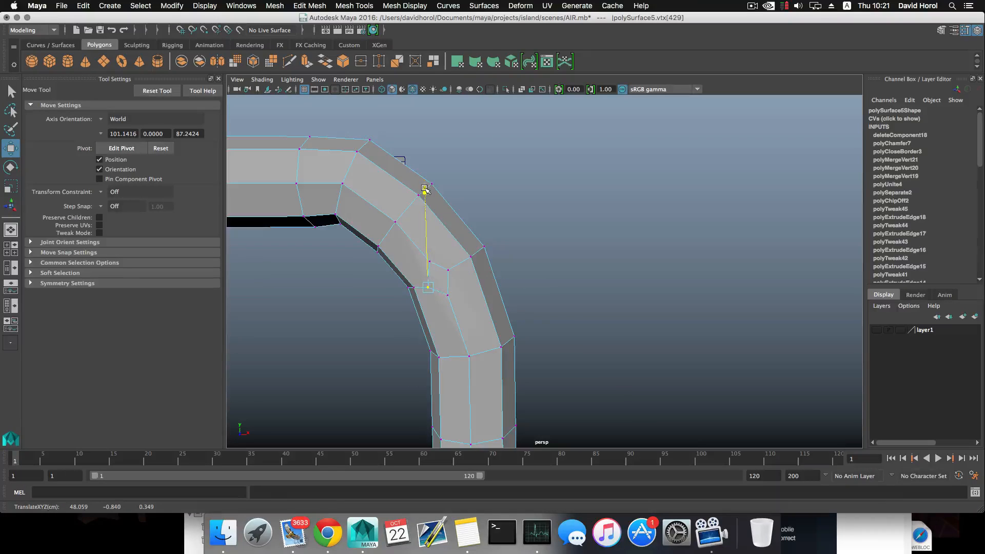
{"action": "left_click_drag", "start_coordinate": [486, 287], "coordinate": [481, 286]}
{"action": "left_click_drag", "start_coordinate": [421, 238], "coordinate": [420, 238]}
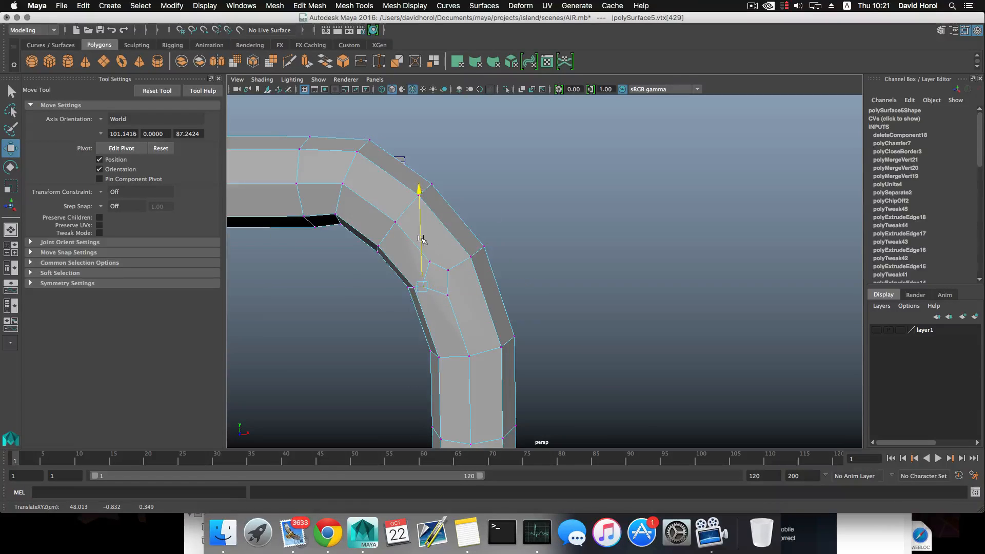
- Reposition the diamond's outer corner vertex along its axes to even out the chamfered shape on the bend
{"action": "left_click", "coordinate": [448, 270]}
{"action": "mouse_move", "coordinate": [461, 269]}
{"action": "left_mouse_down"}
{"action": "mouse_move", "coordinate": [455, 247]}
{"action": "mouse_move", "coordinate": [464, 273]}
{"action": "left_mouse_up"}
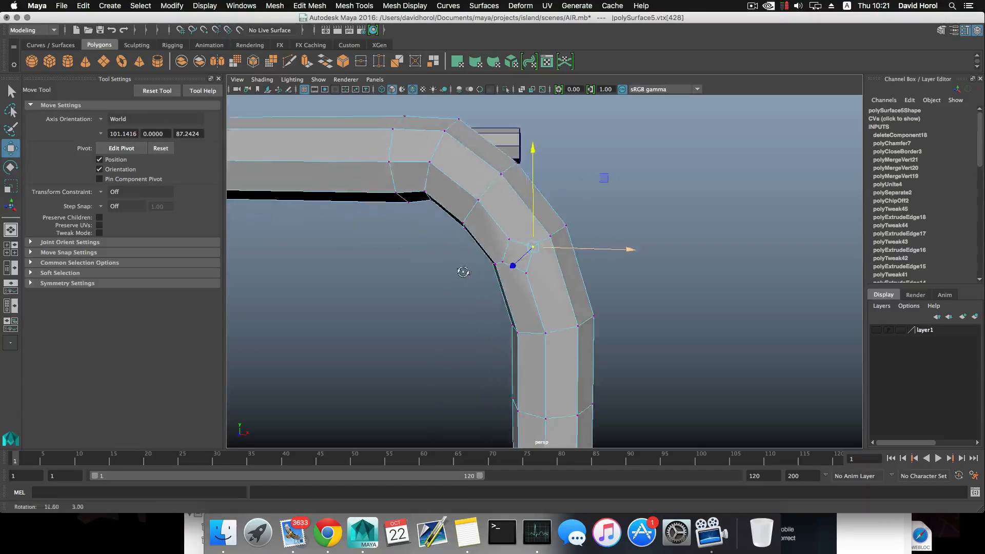
{"action": "right_click_drag", "start_coordinate": [464, 273], "coordinate": [563, 289], "text": "alt"}
{"action": "middle_click_drag", "start_coordinate": [563, 289], "coordinate": [549, 301], "text": "alt"}
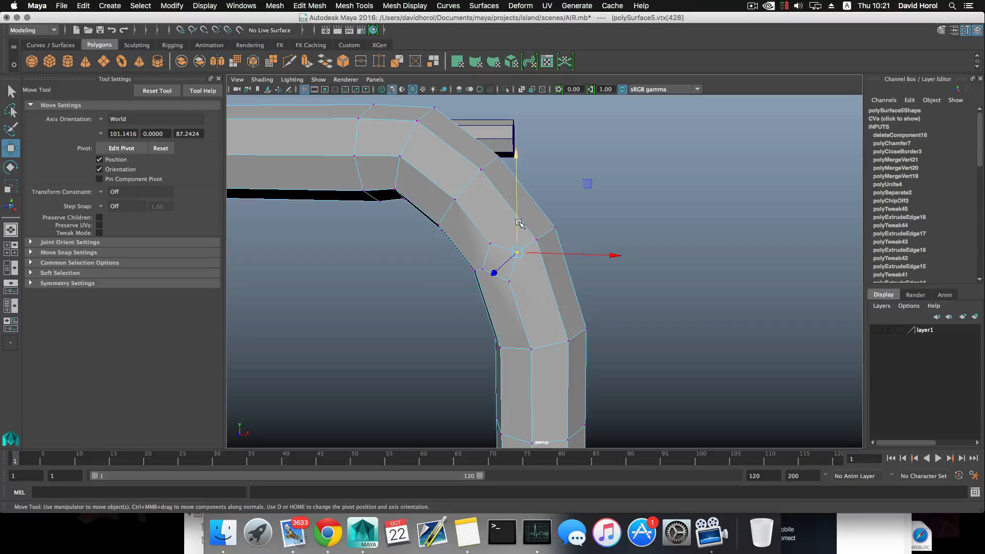
{"action": "left_click_drag", "start_coordinate": [517, 222], "coordinate": [518, 228]}
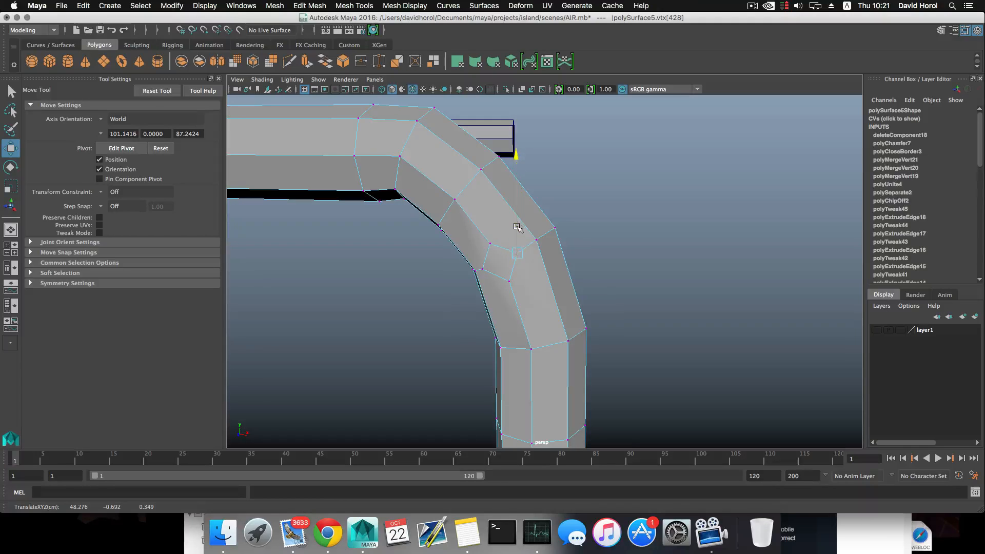
{"action": "middle_click_drag", "start_coordinate": [529, 259], "coordinate": [411, 305], "text": "alt"}
{"action": "left_click_drag", "start_coordinate": [411, 305], "coordinate": [479, 328], "text": "alt"}
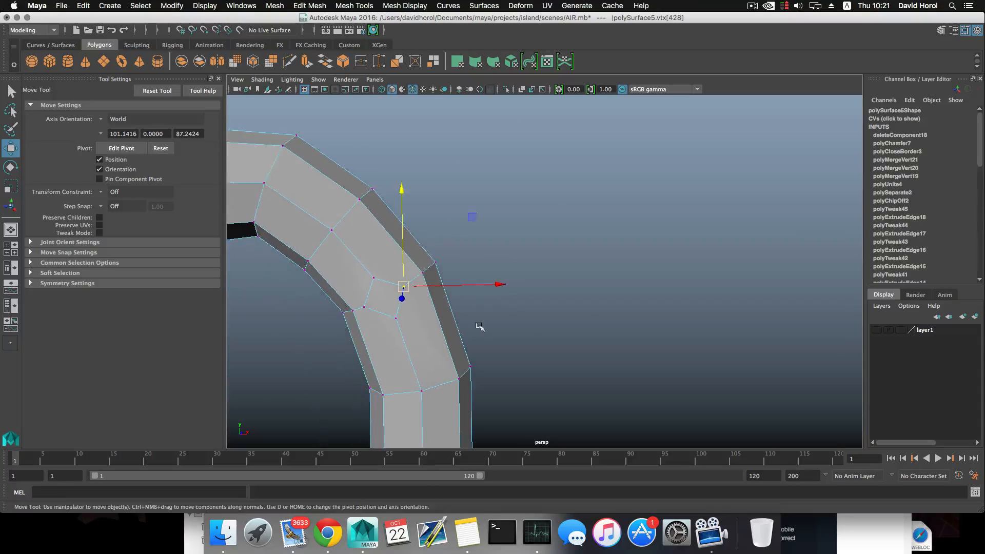
{"action": "middle_click_drag", "start_coordinate": [411, 348], "coordinate": [400, 218], "text": "alt"}
{"action": "middle_click_drag", "start_coordinate": [418, 290], "coordinate": [416, 255], "text": "alt"}
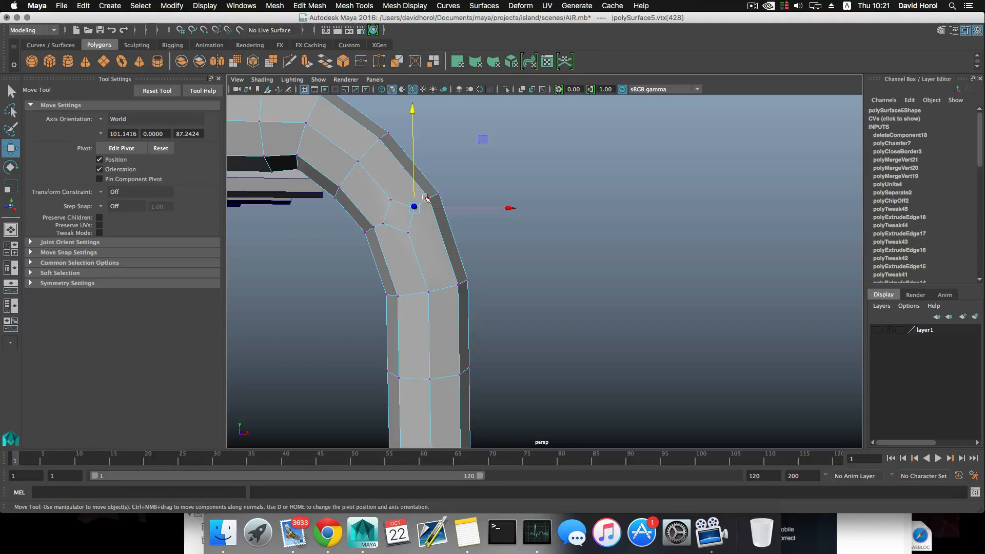
{"action": "mouse_move", "coordinate": [417, 183]}
{"action": "left_mouse_down"}
{"action": "mouse_move", "coordinate": [383, 190]}
{"action": "mouse_move", "coordinate": [406, 199]}
{"action": "left_mouse_up"}
- Fine-tune the diamond's upper and lower corner vertices so its sides are balanced on the bend
{"action": "left_click", "coordinate": [383, 224]}
{"action": "left_click", "coordinate": [391, 199]}
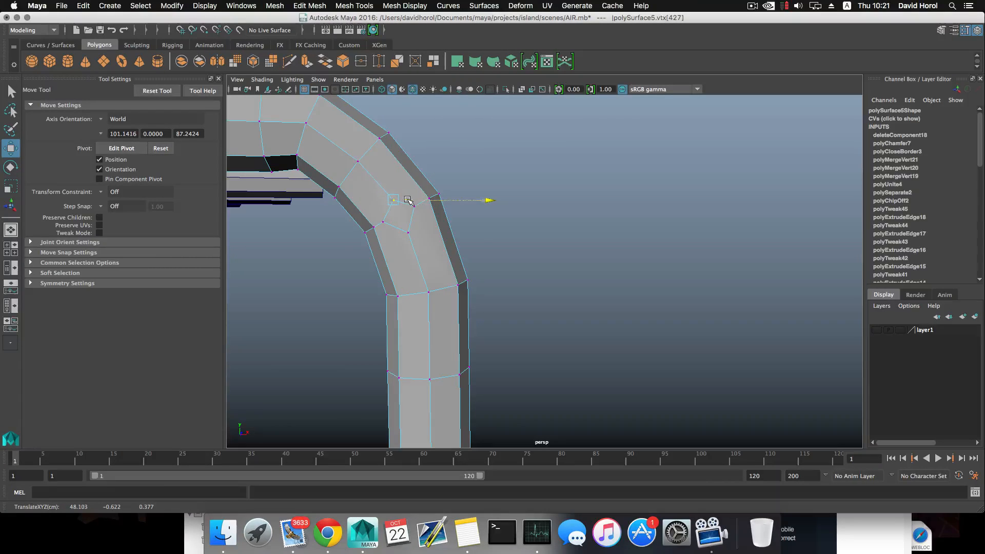
{"action": "left_click_drag", "start_coordinate": [408, 200], "coordinate": [435, 233]}
{"action": "left_click", "coordinate": [408, 232]}
{"action": "left_click", "coordinate": [390, 194]}
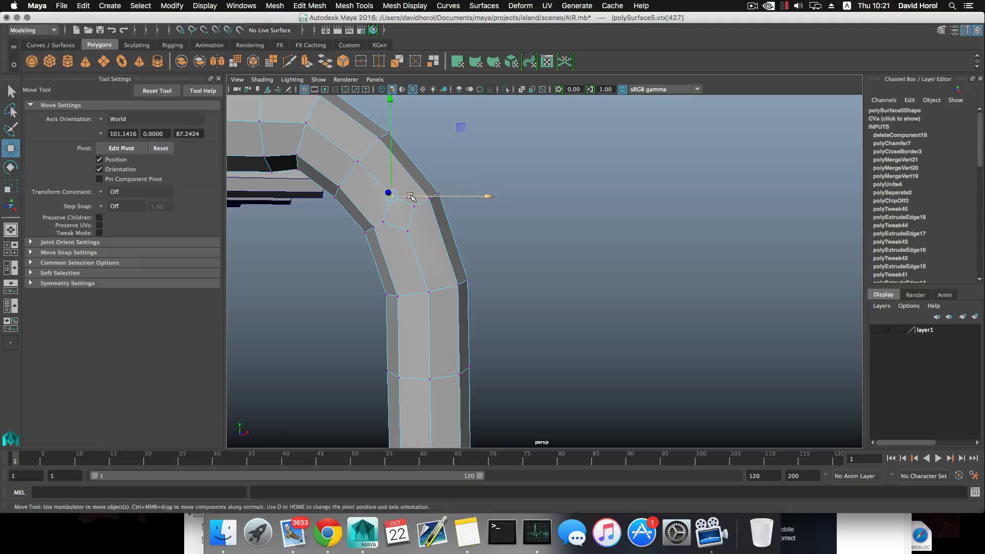
{"action": "left_click_drag", "start_coordinate": [410, 196], "coordinate": [471, 231]}
- Insert an edge loop around the straight part of the farther, shorter-looking leg
{"action": "scroll", "coordinate": [468, 272], "scroll_direction": "down", "scroll_amount": 8}
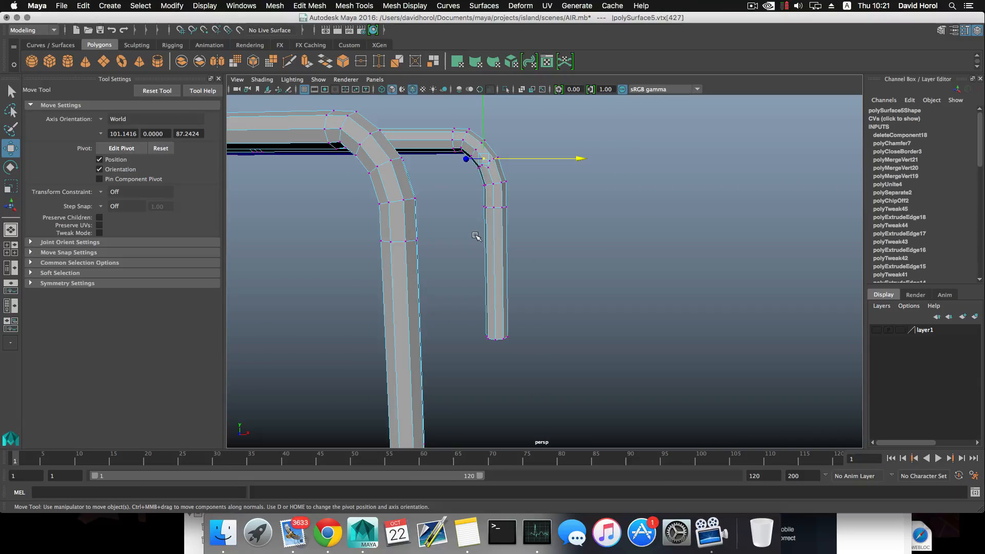
{"action": "key", "text": "F8"}
{"action": "left_click", "coordinate": [496, 251]}
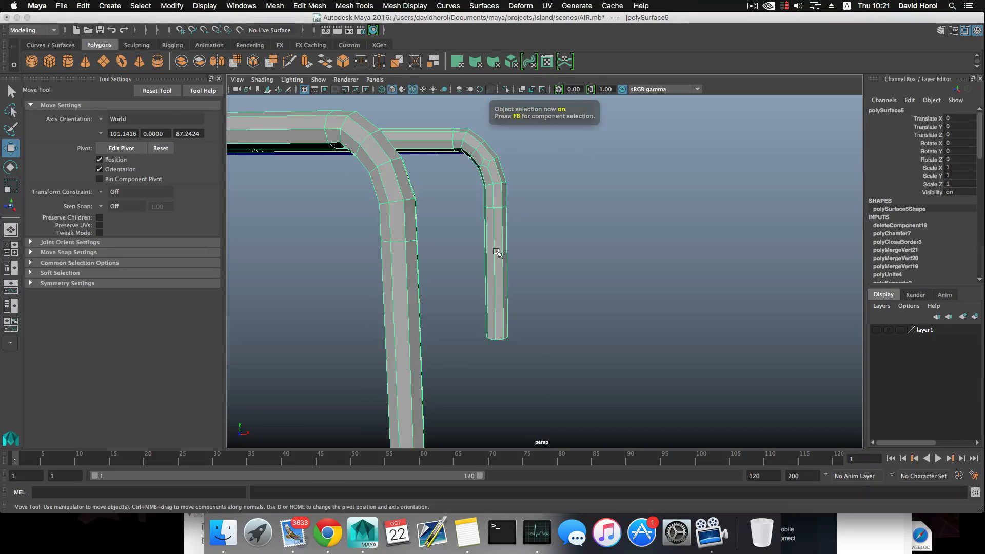
{"action": "left_click_drag", "start_coordinate": [501, 258], "coordinate": [481, 237], "text": "alt"}
{"action": "right_click_drag", "start_coordinate": [481, 239], "coordinate": [479, 214]}
{"action": "left_click", "coordinate": [486, 259]}
{"action": "right_click_drag", "start_coordinate": [485, 260], "coordinate": [496, 289], "text": "shift"}
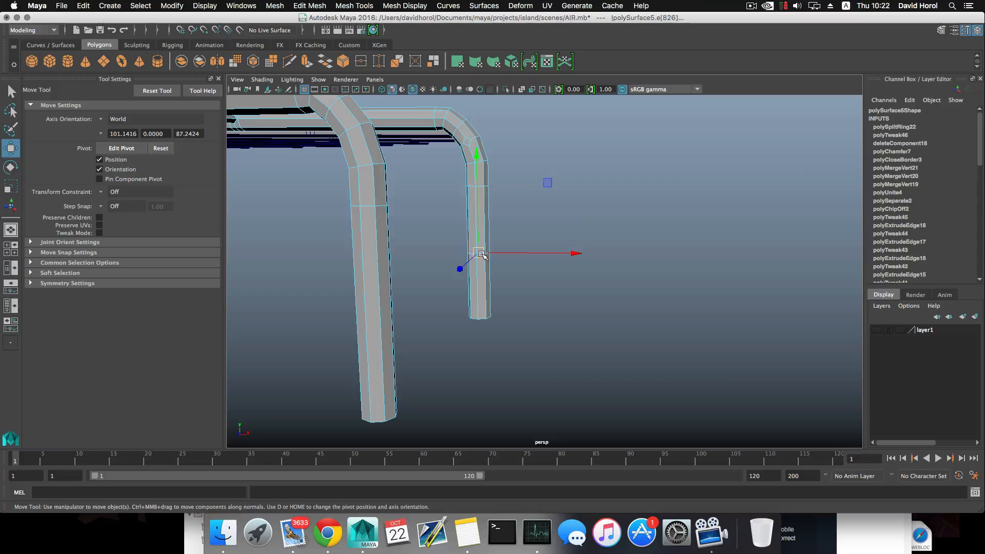
- Raise the leg's new edge loop slightly, bevel it, and insert another loop midway between the two beveled loops
{"action": "key", "text": "F8"}
{"action": "right_click", "coordinate": [475, 226]}
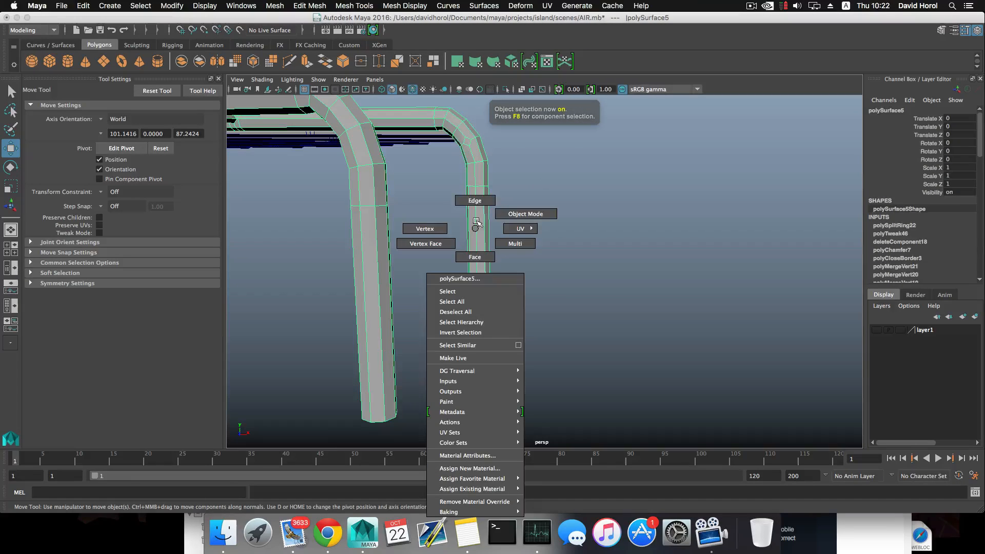
{"action": "right_click_drag", "start_coordinate": [476, 223], "coordinate": [472, 201]}
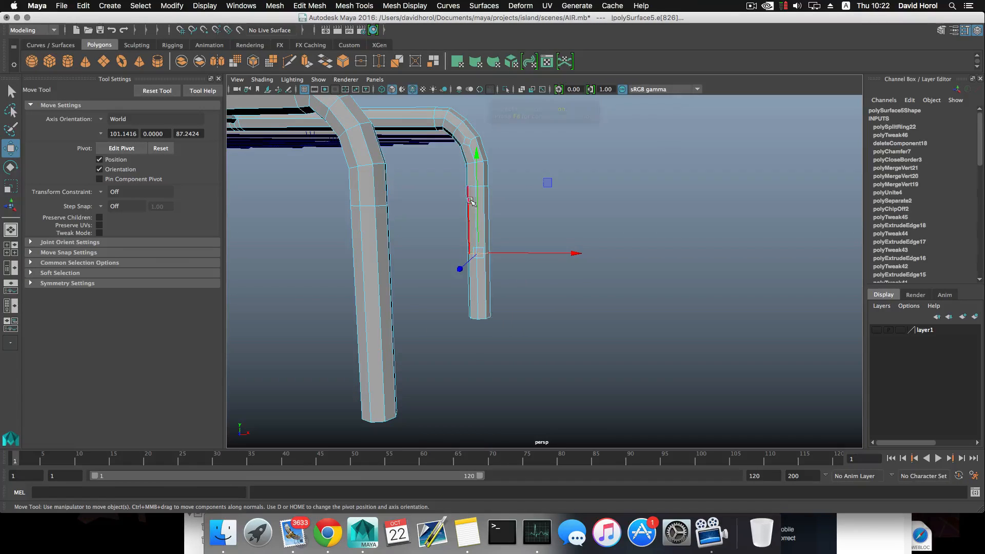
{"action": "mouse_move", "coordinate": [475, 201]}
{"action": "left_mouse_down"}
{"action": "mouse_move", "coordinate": [472, 181]}
{"action": "mouse_move", "coordinate": [476, 192]}
{"action": "left_mouse_up"}
{"action": "right_click_drag", "start_coordinate": [513, 233], "coordinate": [509, 271], "text": "shift"}
{"action": "left_click", "coordinate": [480, 236]}
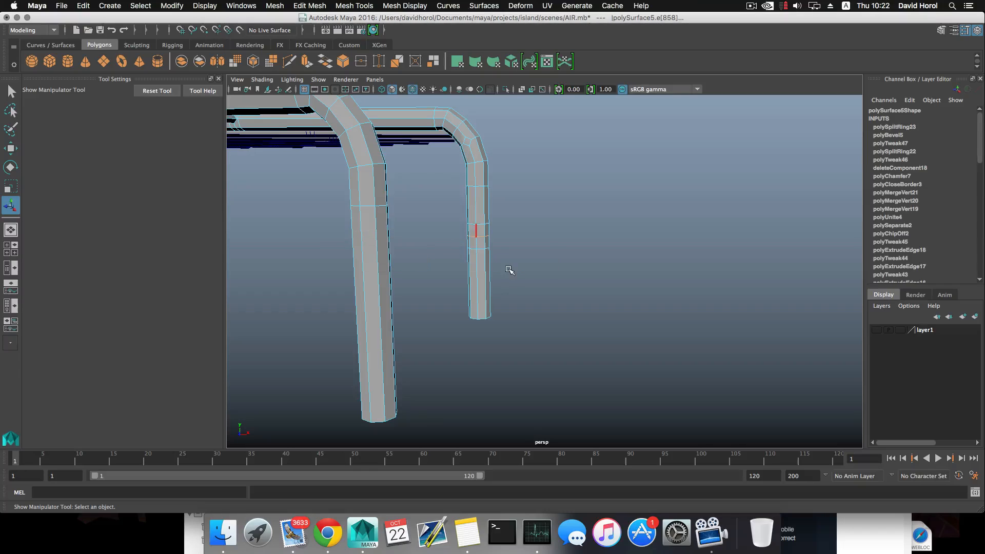
- Chamfer the vertex on the leg's middle edge loop with a width of 0.25
{"action": "scroll", "coordinate": [508, 270], "scroll_direction": "up", "scroll_amount": 5}
{"action": "left_click_drag", "start_coordinate": [458, 250], "coordinate": [515, 253], "text": "alt"}
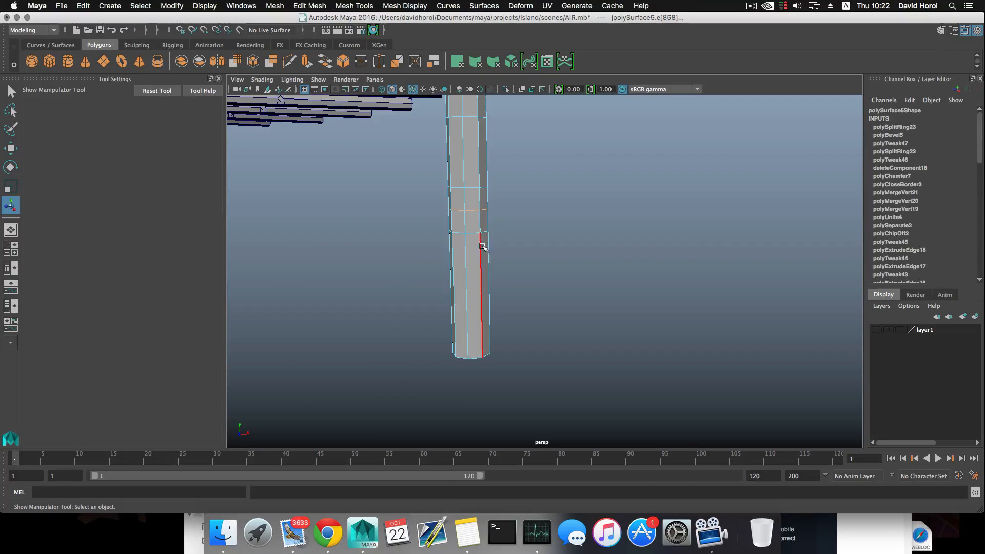
{"action": "right_click_drag", "start_coordinate": [467, 210], "coordinate": [503, 215]}
{"action": "left_click", "coordinate": [464, 211]}
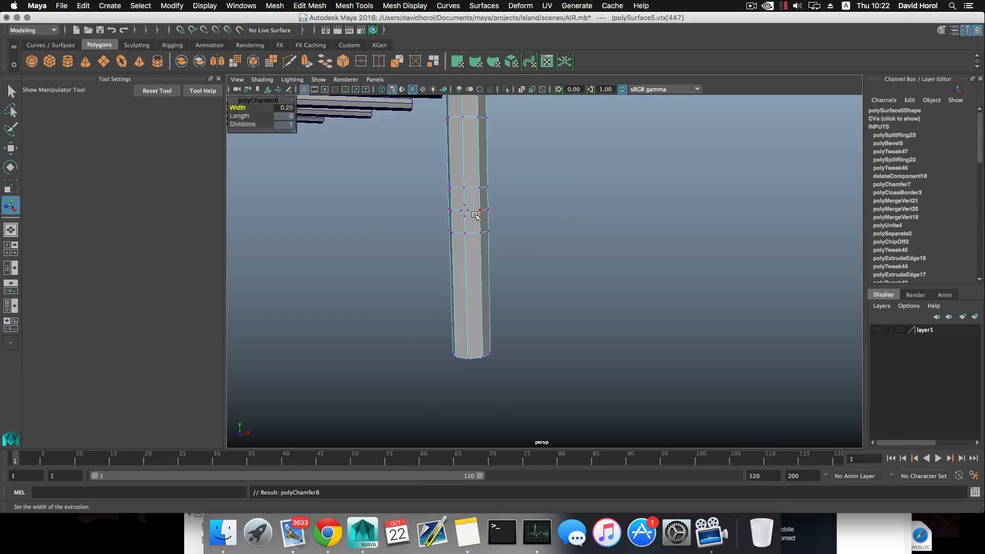
- Clean up the chamfered diamond, widen it by scaling its two side vertices, and scale the whole face to about 2.2
{"action": "left_click_drag", "start_coordinate": [503, 215], "coordinate": [438, 202], "text": "alt"}
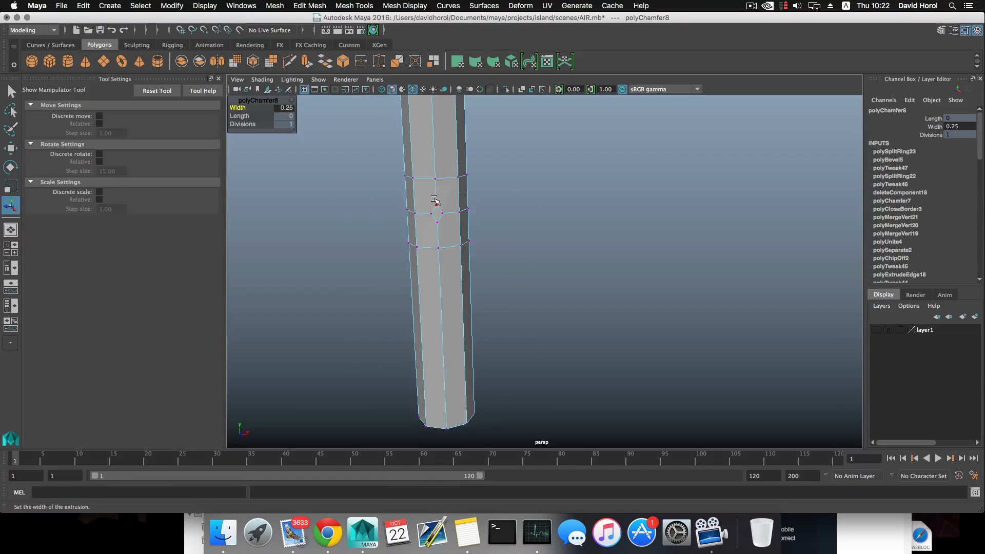
{"action": "right_click_drag", "start_coordinate": [434, 198], "coordinate": [403, 196]}
{"action": "left_click", "coordinate": [435, 211]}
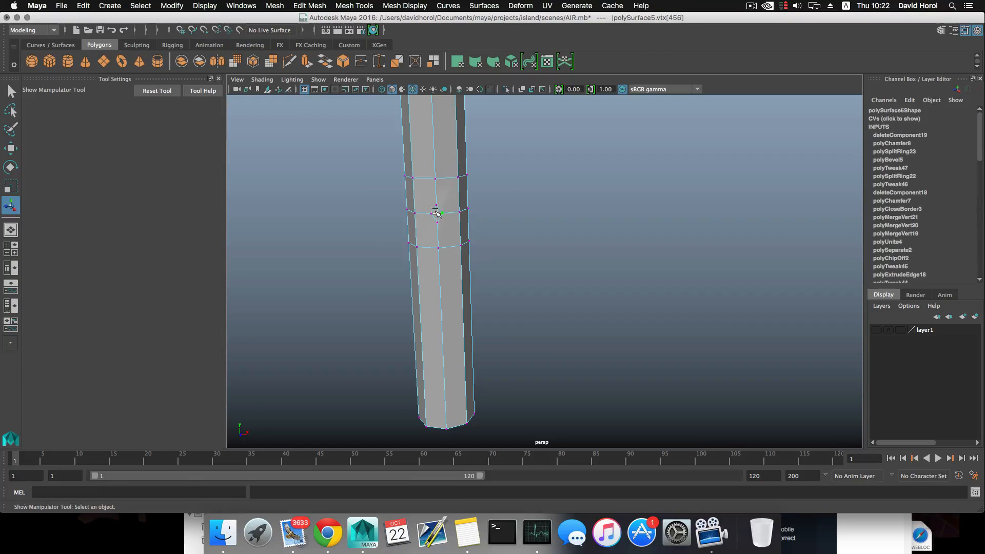
{"action": "left_click", "coordinate": [434, 213], "text": "shift"}
{"action": "key", "text": "r"}
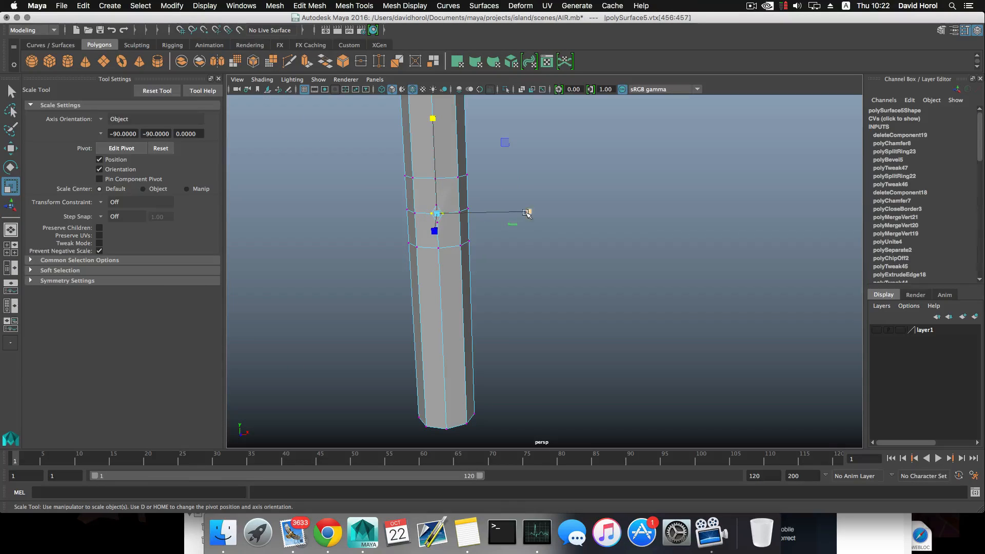
{"action": "left_click_drag", "start_coordinate": [527, 214], "coordinate": [567, 213]}
{"action": "right_click_drag", "start_coordinate": [531, 183], "coordinate": [532, 209]}
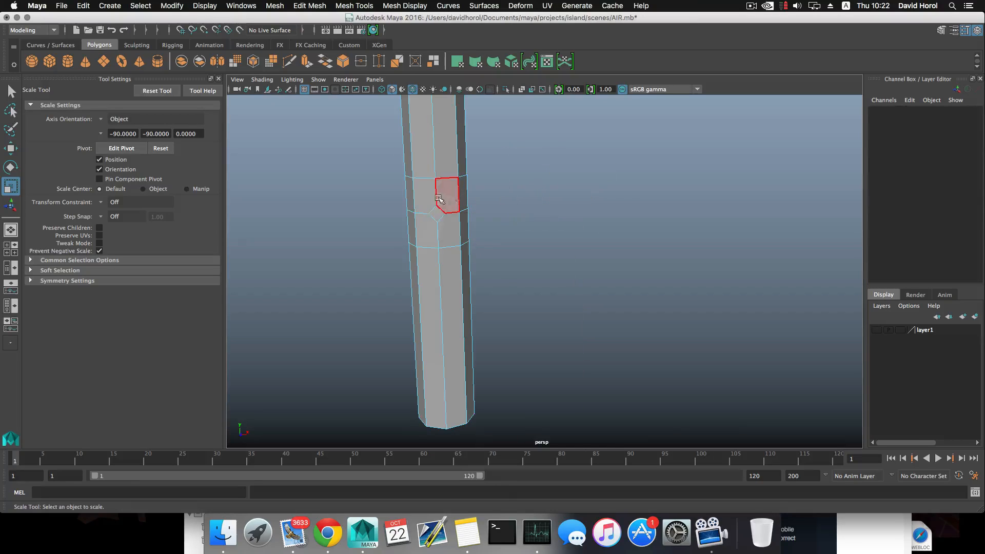
{"action": "left_click", "coordinate": [440, 216]}
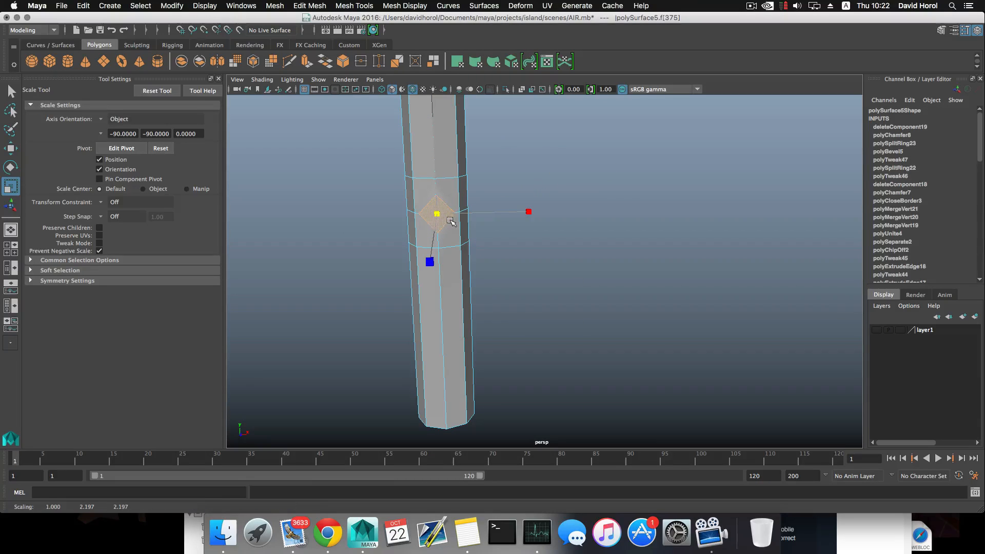
- Move the enlarged diamond face slightly outward from the leg toward the opposite leg
{"action": "left_click_drag", "start_coordinate": [453, 221], "coordinate": [332, 215], "text": "alt"}
{"action": "middle_click_drag", "start_coordinate": [598, 330], "coordinate": [506, 334], "text": "alt"}
{"action": "key", "text": "w"}
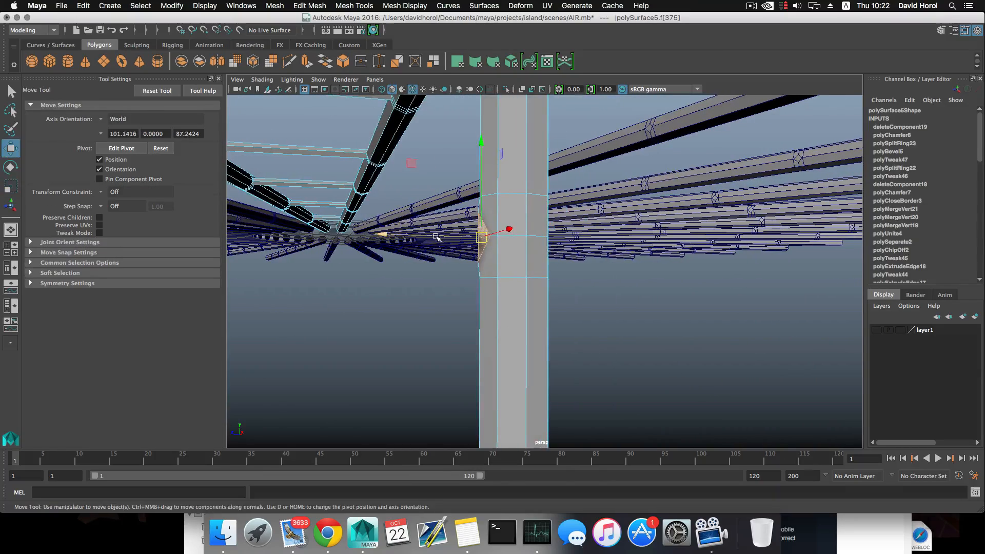
{"action": "mouse_move", "coordinate": [435, 235]}
{"action": "left_mouse_down"}
{"action": "mouse_move", "coordinate": [443, 239]}
{"action": "mouse_move", "coordinate": [429, 242]}
{"action": "left_mouse_up"}
- Examine both legs of the section and compare the opposite leg with the one carrying the diamond face
{"action": "scroll", "coordinate": [443, 239], "scroll_direction": "down", "scroll_amount": 10}
{"action": "middle_click_drag", "start_coordinate": [429, 242], "coordinate": [600, 288], "text": "alt"}
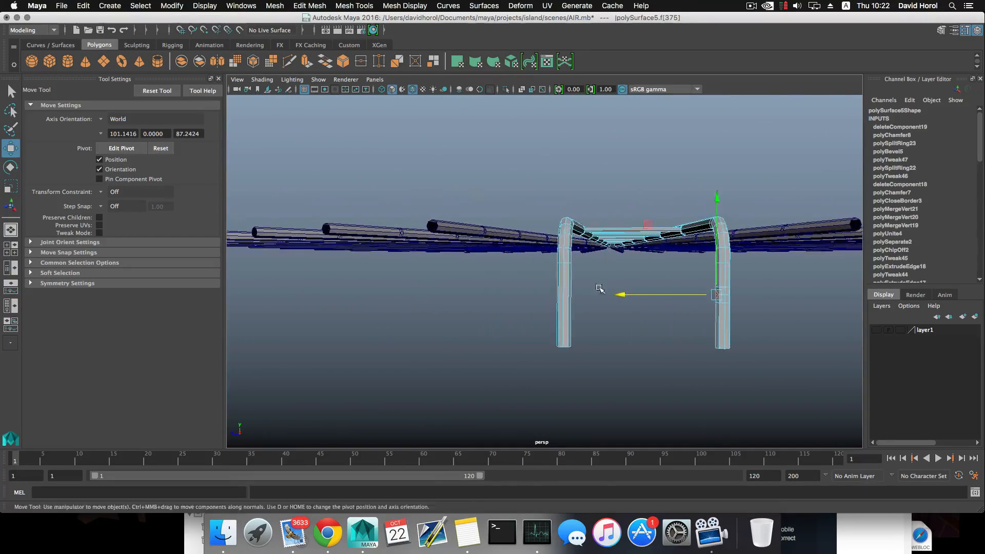
{"action": "left_click_drag", "start_coordinate": [600, 289], "coordinate": [530, 279], "text": "alt"}
{"action": "scroll", "coordinate": [530, 283], "scroll_direction": "up", "scroll_amount": 10}
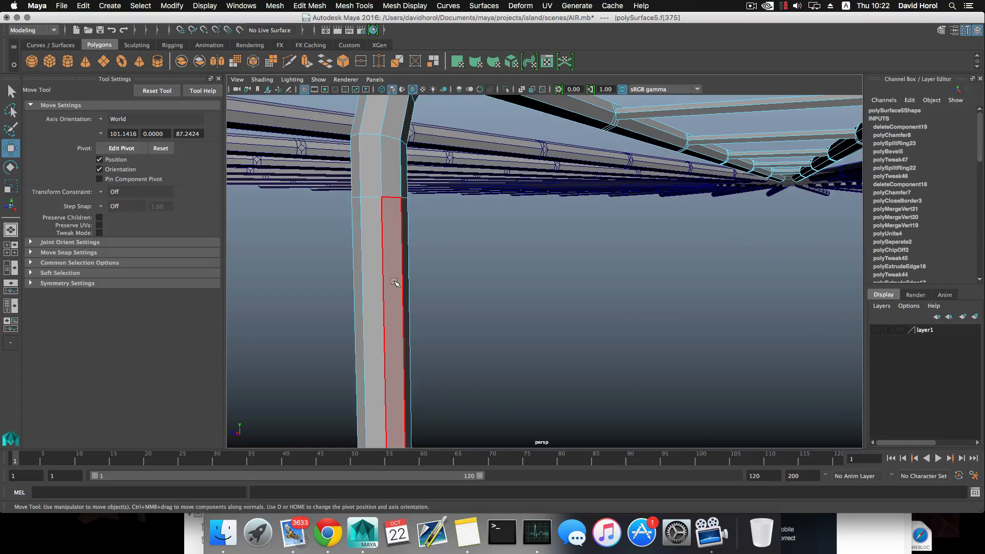
{"action": "scroll", "coordinate": [398, 285], "scroll_direction": "down", "scroll_amount": 10}
{"action": "left_click_drag", "start_coordinate": [404, 291], "coordinate": [587, 311], "text": "alt"}
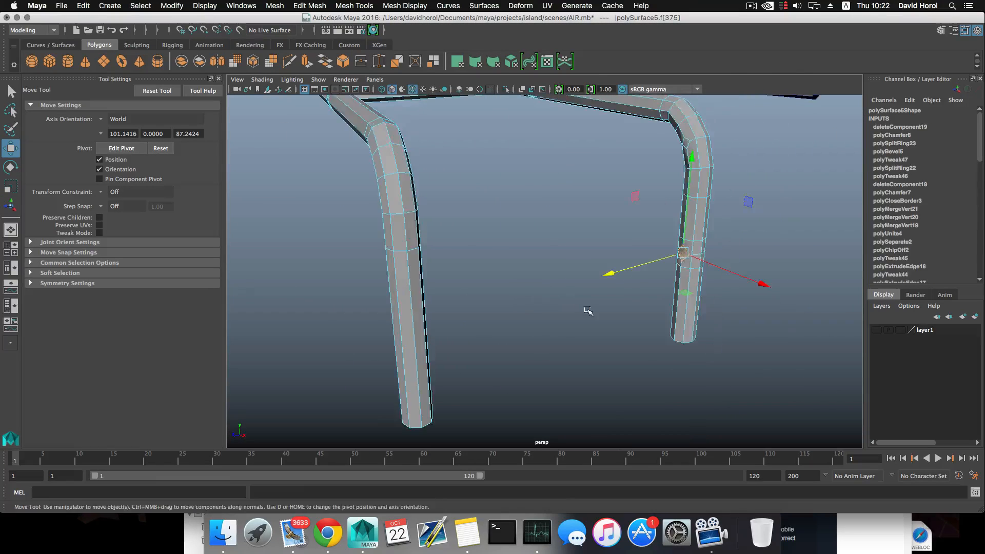
{"action": "middle_click_drag", "start_coordinate": [588, 311], "coordinate": [409, 288], "text": "alt"}
{"action": "left_click_drag", "start_coordinate": [409, 288], "coordinate": [464, 325], "text": "alt"}
{"action": "middle_click_drag", "start_coordinate": [464, 324], "coordinate": [468, 266], "text": "alt"}
- Insert an edge loop around the leg's lower section, below the diamond
{"action": "scroll", "coordinate": [470, 301], "scroll_direction": "up", "scroll_amount": 6}
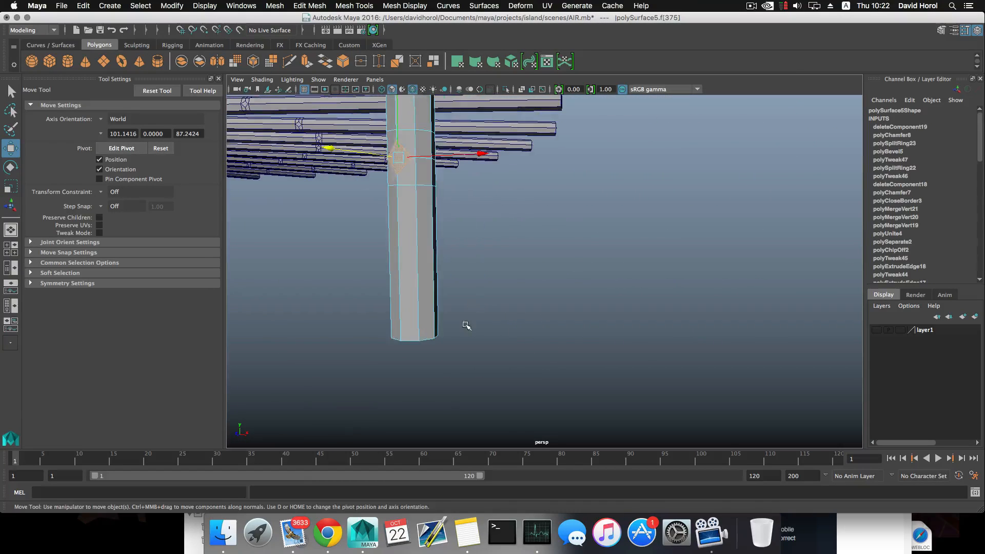
{"action": "middle_click_drag", "start_coordinate": [467, 325], "coordinate": [497, 312], "text": "alt"}
{"action": "left_click_drag", "start_coordinate": [457, 321], "coordinate": [554, 308], "text": "alt"}
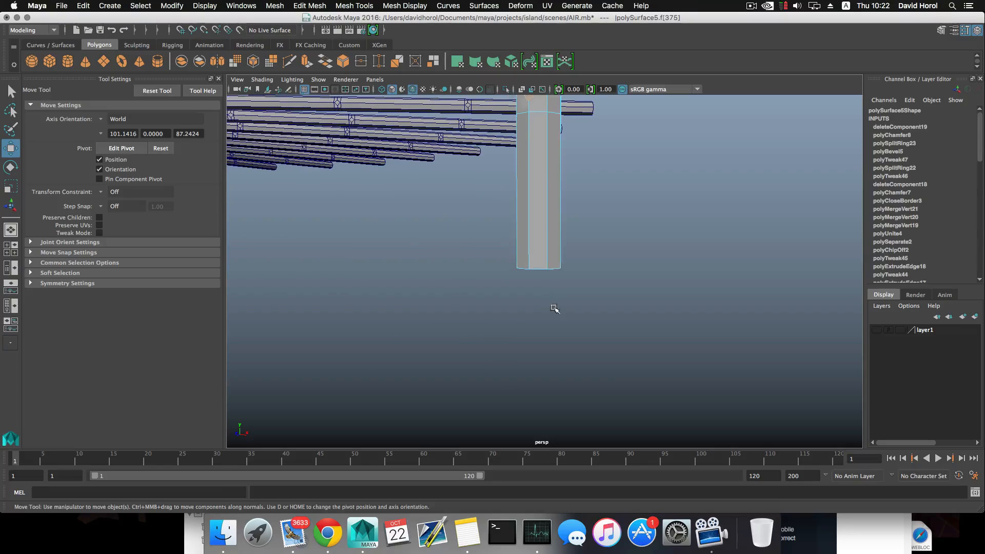
{"action": "right_click_drag", "start_coordinate": [532, 220], "coordinate": [568, 259]}
{"action": "left_click", "coordinate": [549, 227]}
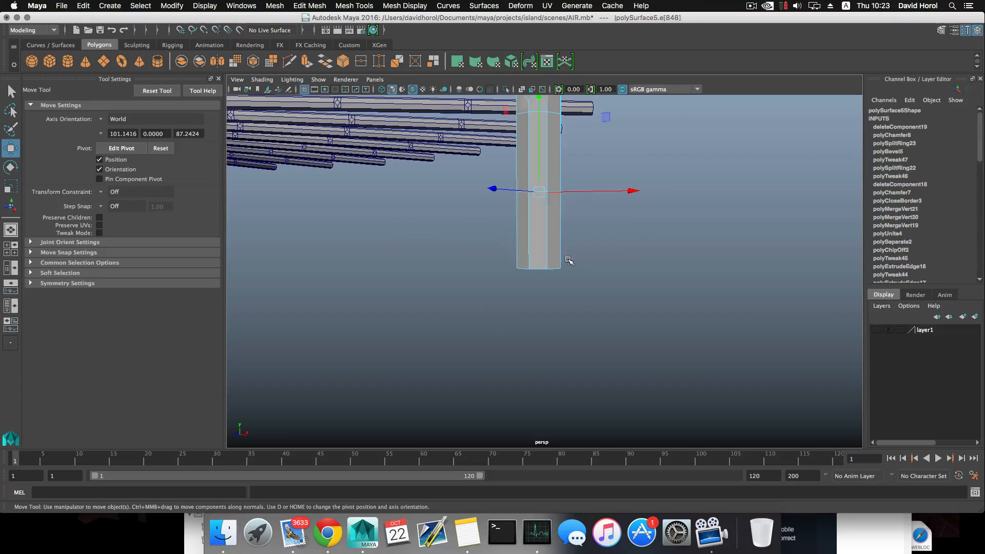
{"action": "left_click", "coordinate": [587, 217]}
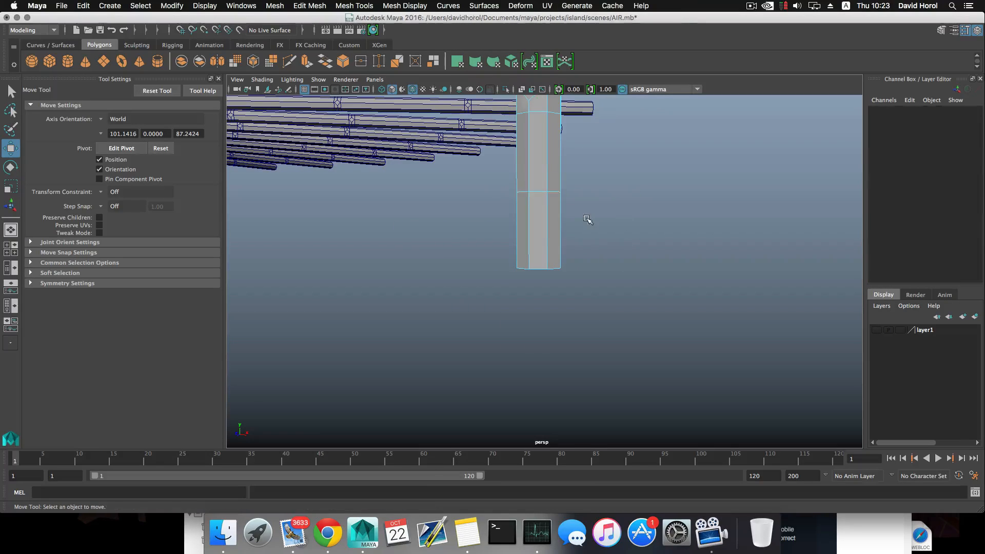
- Move the newly inserted edge loop down close to the leg's bottom end
{"action": "right_click_drag", "start_coordinate": [526, 197], "coordinate": [535, 188]}
{"action": "left_click", "coordinate": [535, 188]}
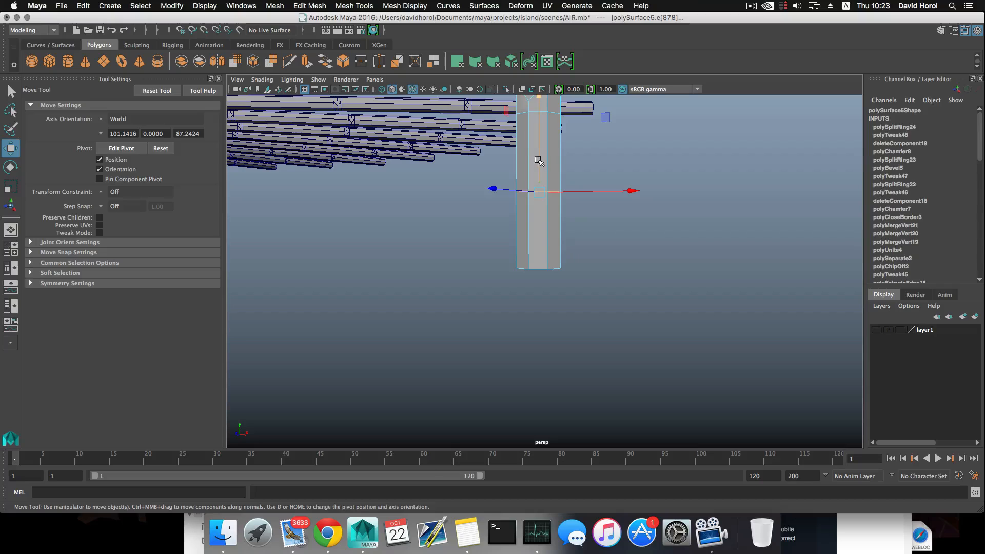
{"action": "left_click_drag", "start_coordinate": [538, 161], "coordinate": [552, 224]}
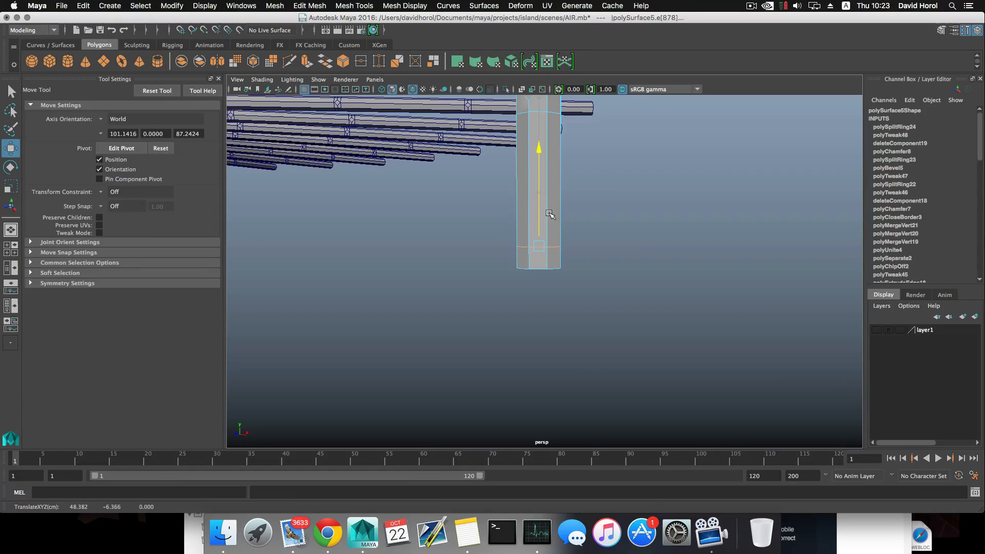
{"action": "left_click_drag", "start_coordinate": [550, 214], "coordinate": [551, 226]}
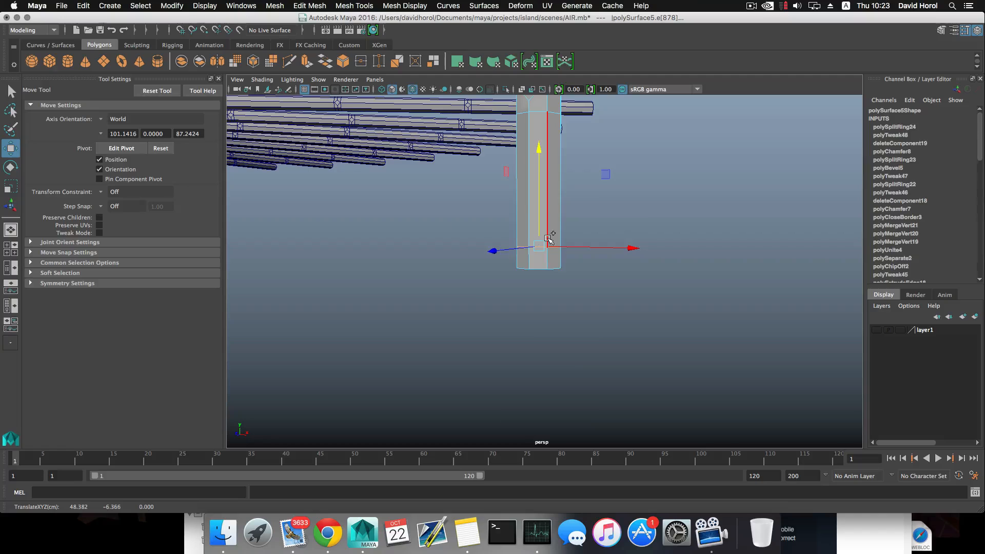
- Bevel the edge loop near the leg's end with a fraction of 0.5 and spread the resulting two loops slightly apart
{"action": "right_click_drag", "start_coordinate": [548, 239], "coordinate": [583, 241], "text": "shift"}
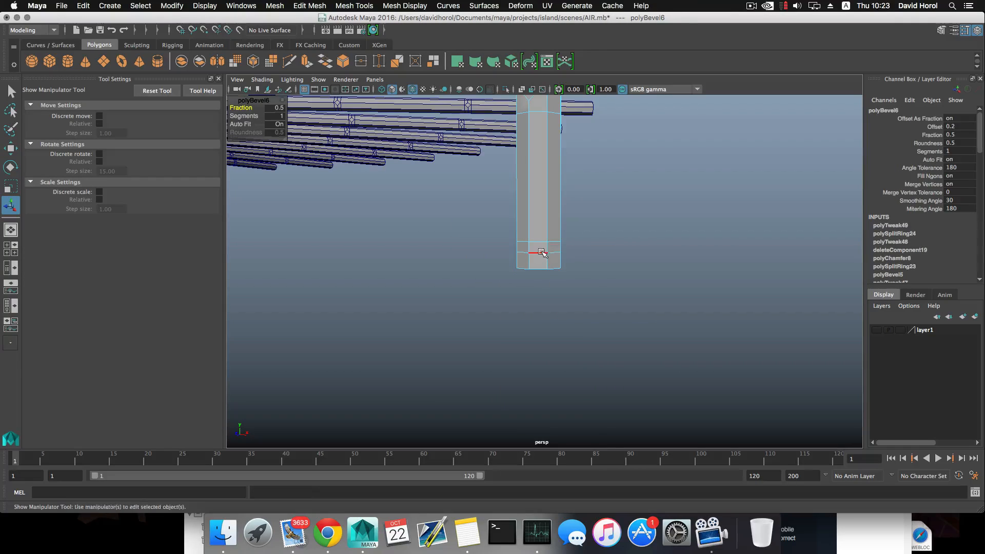
{"action": "key", "text": "w"}
{"action": "left_click", "coordinate": [535, 201]}
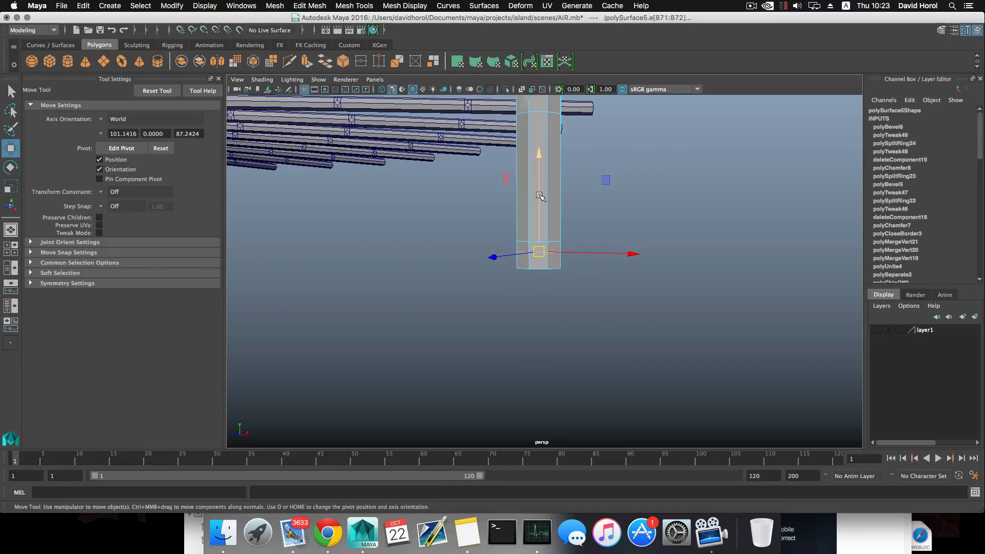
{"action": "left_click_drag", "start_coordinate": [540, 197], "coordinate": [539, 200]}
{"action": "double_click", "coordinate": [554, 240]}
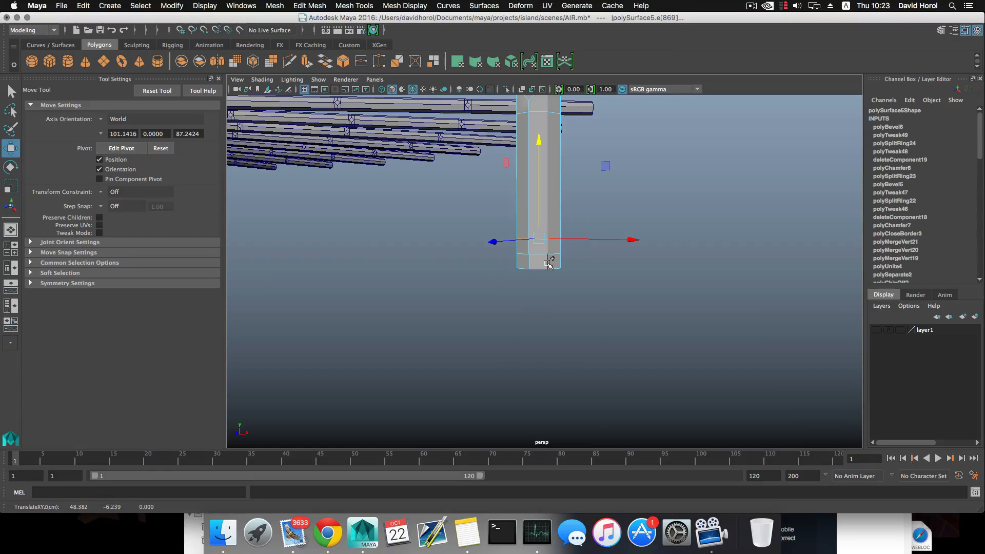
- Insert an edge loop near the lower end of the vertical post and move it down close to the end edge
{"action": "right_click", "coordinate": [547, 263], "text": "shift"}
{"action": "left_click", "coordinate": [548, 263]}
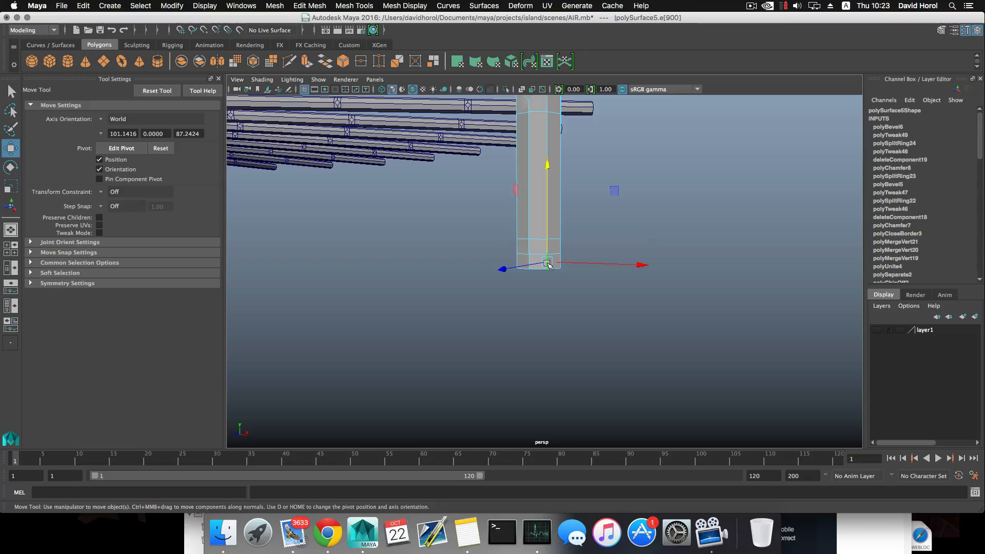
{"action": "mouse_move", "coordinate": [548, 264]}
{"action": "right_mouse_down", "text": "shift"}
{"action": "mouse_move", "coordinate": [513, 267]}
{"action": "mouse_move", "coordinate": [514, 280]}
{"action": "mouse_move", "coordinate": [537, 278]}
{"action": "mouse_move", "coordinate": [509, 274]}
{"action": "mouse_move", "coordinate": [542, 263]}
{"action": "mouse_move", "coordinate": [508, 275]}
{"action": "mouse_move", "coordinate": [554, 285]}
{"action": "mouse_move", "coordinate": [550, 271]}
{"action": "right_mouse_up", "text": "shift"}
{"action": "key", "text": "ctrl+z"}
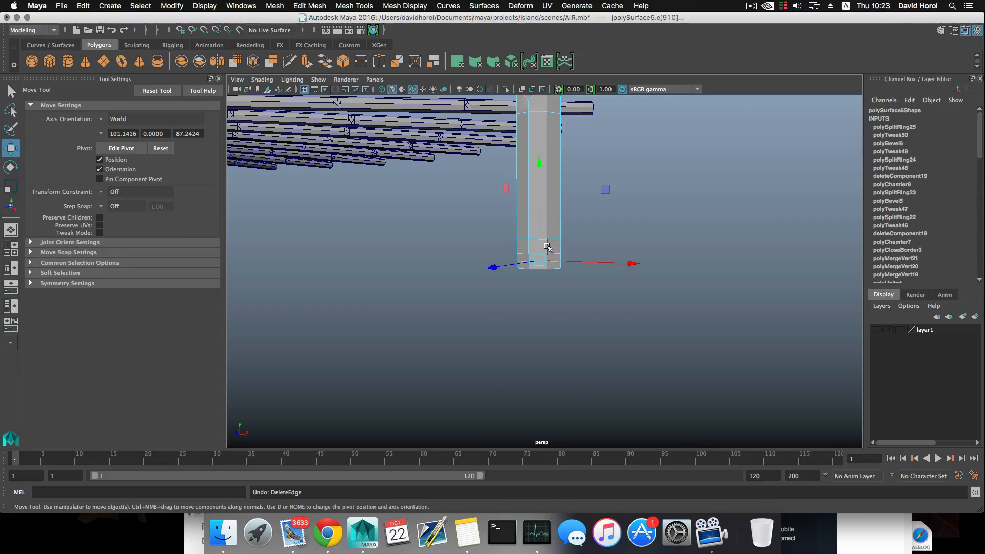
{"action": "left_click", "coordinate": [609, 238]}
{"action": "left_click", "coordinate": [545, 262]}
{"action": "left_click_drag", "start_coordinate": [539, 226], "coordinate": [544, 211]}
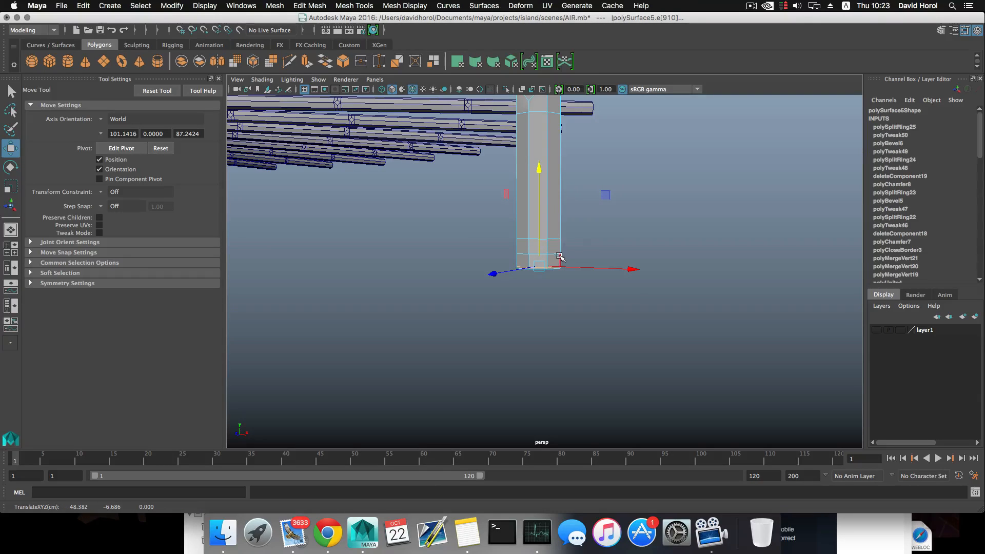
- Reset the Insert Edge Loop tool and insert a supporting loop just below the upper edge of the post's lower band
{"action": "key", "text": "F8"}
{"action": "right_click", "coordinate": [566, 225], "text": "shift"}
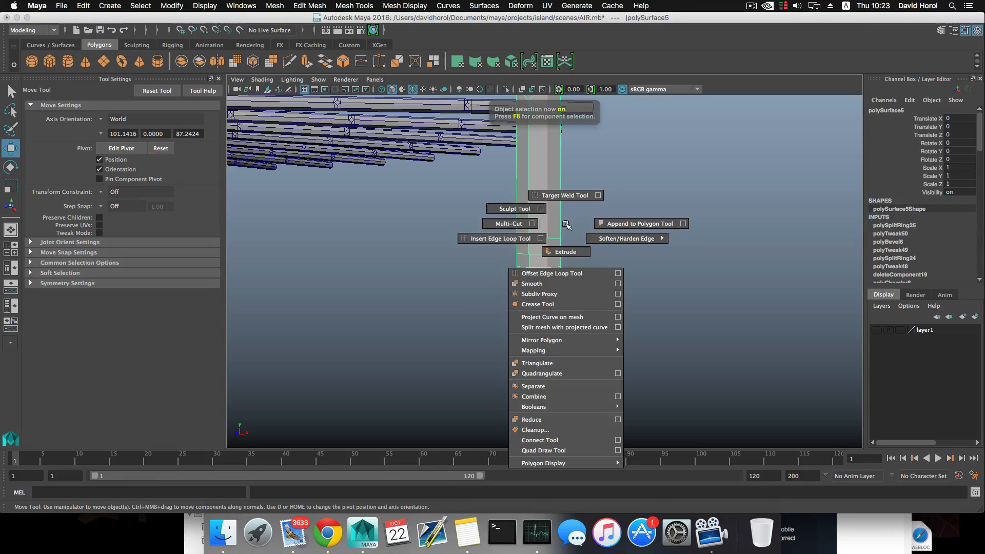
{"action": "left_click", "coordinate": [500, 239]}
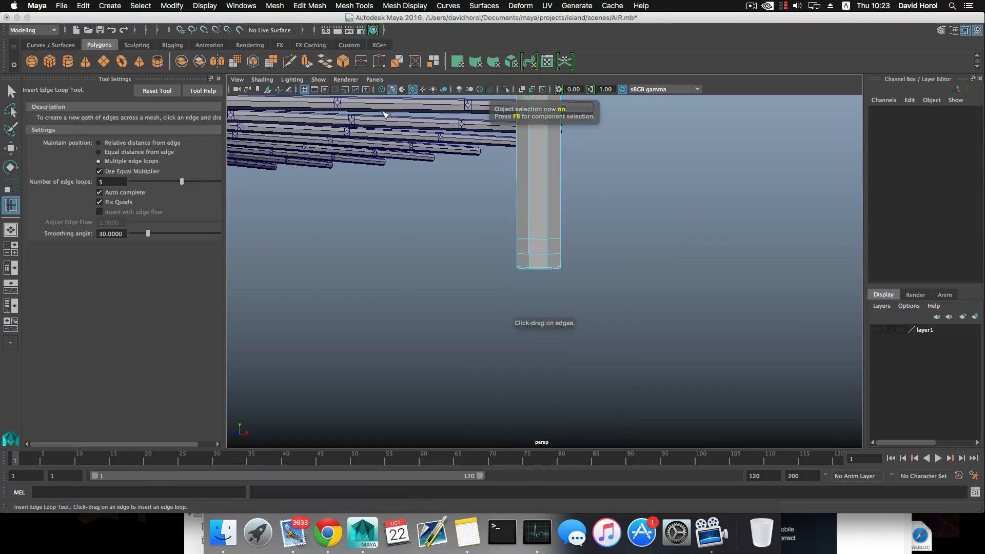
{"action": "left_click", "coordinate": [158, 94]}
{"action": "left_click_drag", "start_coordinate": [552, 242], "coordinate": [549, 238]}
- Chamfer the vertex in the middle of the post's lower band with a width of 0.25
{"action": "right_click_drag", "start_coordinate": [545, 247], "coordinate": [634, 287], "text": "alt"}
{"action": "right_click_drag", "start_coordinate": [552, 225], "coordinate": [511, 203]}
{"action": "key", "text": "q"}
{"action": "left_click", "coordinate": [526, 249]}
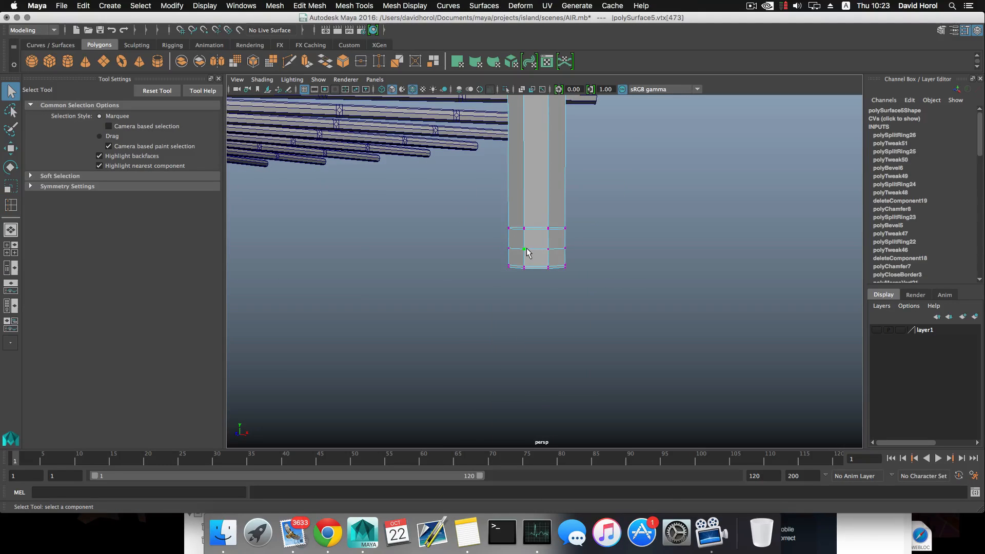
{"action": "left_click_drag", "start_coordinate": [527, 252], "coordinate": [440, 231], "text": "alt"}
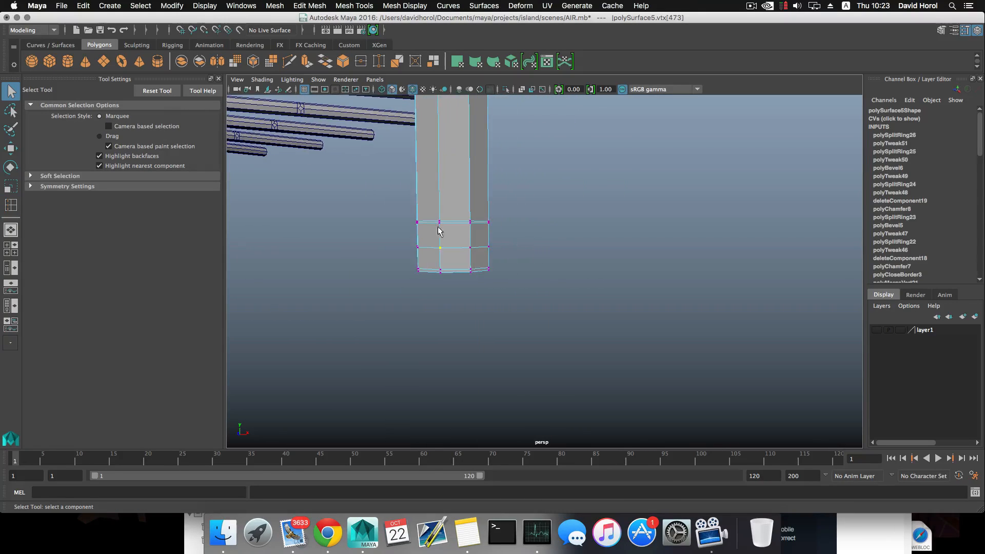
{"action": "right_click_drag", "start_coordinate": [444, 242], "coordinate": [485, 245], "text": "shift"}
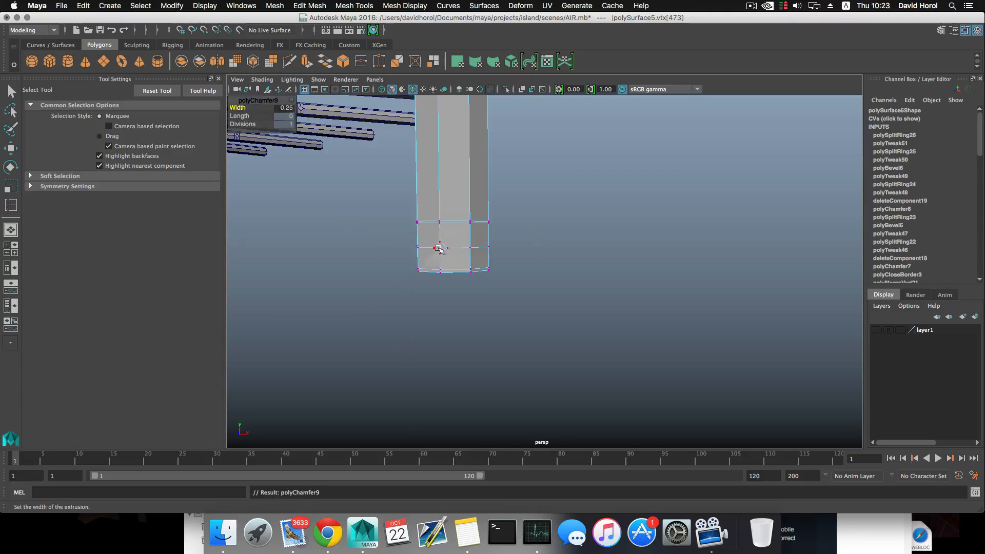
- Move the two side vertices of the chamfered diamond slightly inward along the horizontal axis
{"action": "left_click_drag", "start_coordinate": [461, 248], "coordinate": [439, 230], "text": "alt"}
{"action": "middle_click_drag", "start_coordinate": [440, 230], "coordinate": [510, 226], "text": "alt"}
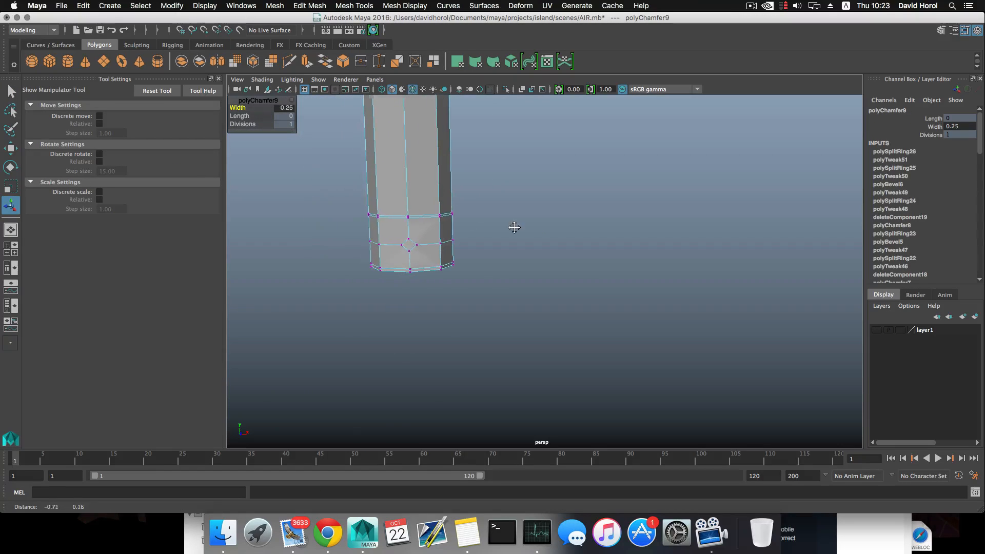
{"action": "left_click_drag", "start_coordinate": [510, 226], "coordinate": [440, 223], "text": "alt"}
{"action": "middle_click_drag", "start_coordinate": [439, 222], "coordinate": [443, 169], "text": "alt"}
{"action": "scroll", "coordinate": [444, 237], "scroll_direction": "up", "scroll_amount": 5}
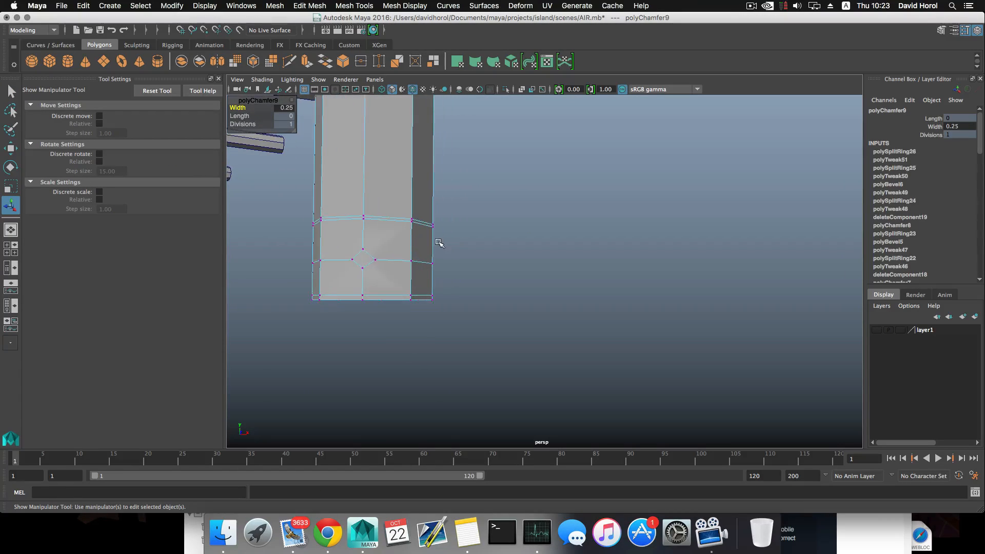
{"action": "middle_click_drag", "start_coordinate": [459, 240], "coordinate": [483, 237], "text": "alt"}
{"action": "left_click", "coordinate": [403, 261]}
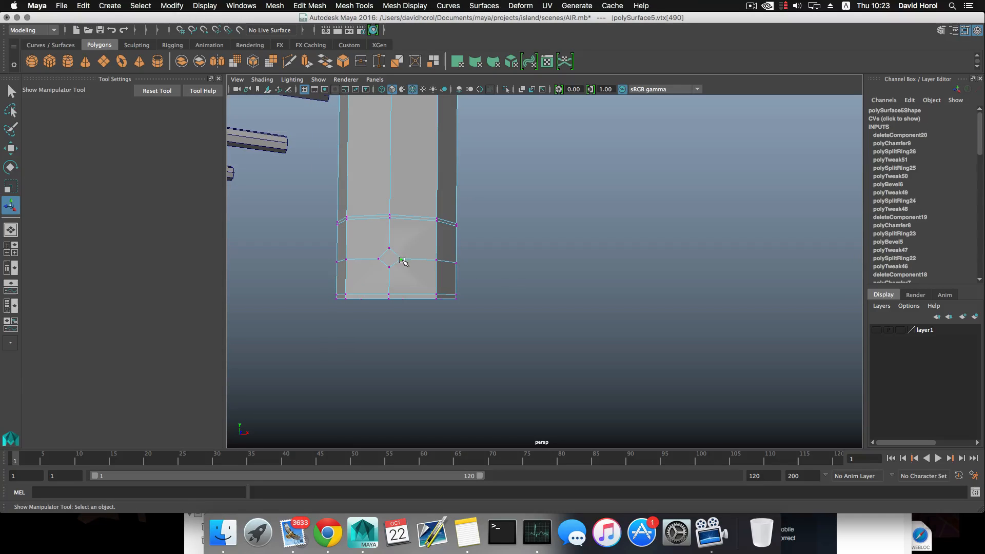
{"action": "key", "text": "w"}
{"action": "left_click_drag", "start_coordinate": [414, 258], "coordinate": [398, 260]}
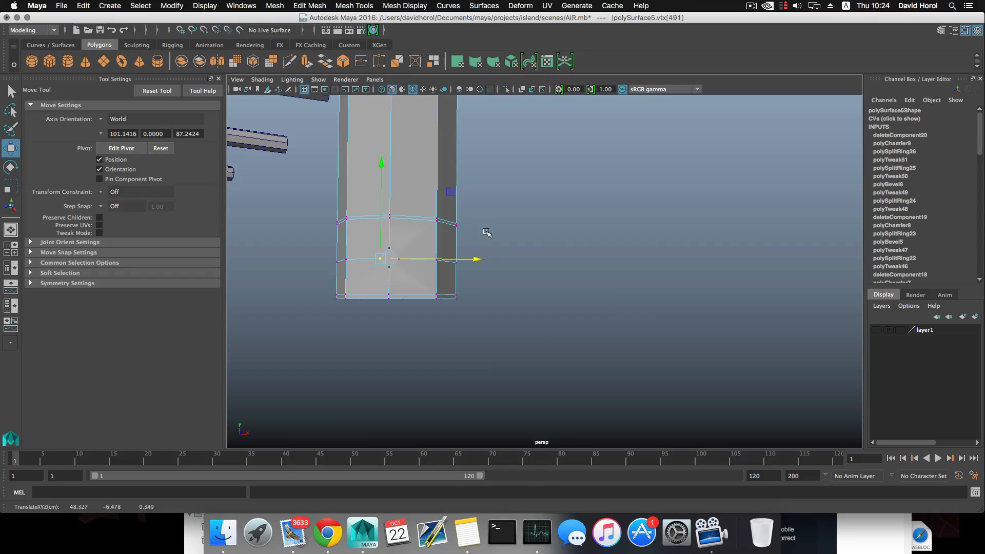
- Scale the diamond face up uniformly so it nearly fills the height of the post's lower band
{"action": "right_click_drag", "start_coordinate": [486, 233], "coordinate": [482, 259]}
{"action": "left_click", "coordinate": [392, 258]}
{"action": "key", "text": "r"}
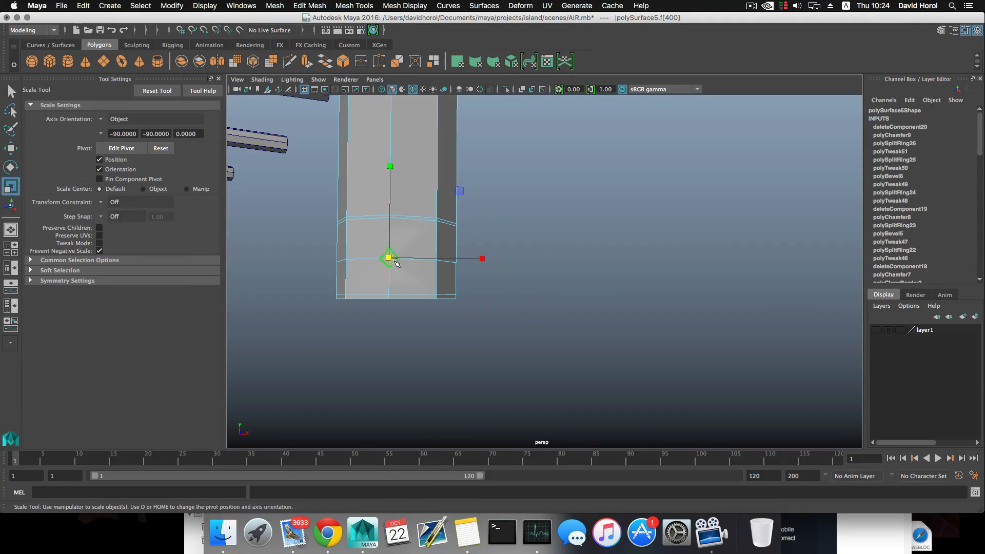
{"action": "left_click_drag", "start_coordinate": [395, 261], "coordinate": [367, 267]}
{"action": "scroll", "coordinate": [583, 273], "scroll_direction": "down", "scroll_amount": 2}
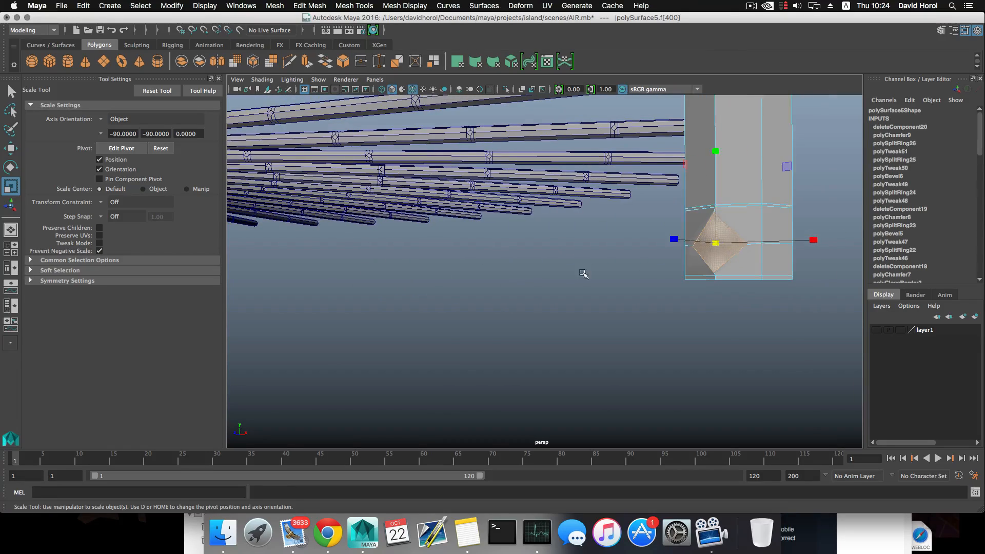
- Move the enlarged diamond face inward along the Z axis until its corners sit flush with the post, and deselect it
{"action": "left_click_drag", "start_coordinate": [583, 272], "coordinate": [539, 285], "text": "alt"}
{"action": "middle_click_drag", "start_coordinate": [513, 296], "coordinate": [397, 321], "text": "alt"}
{"action": "left_click_drag", "start_coordinate": [536, 319], "coordinate": [627, 279], "text": "alt"}
{"action": "middle_click_drag", "start_coordinate": [626, 276], "coordinate": [308, 262], "text": "alt"}
{"action": "key", "text": "w"}
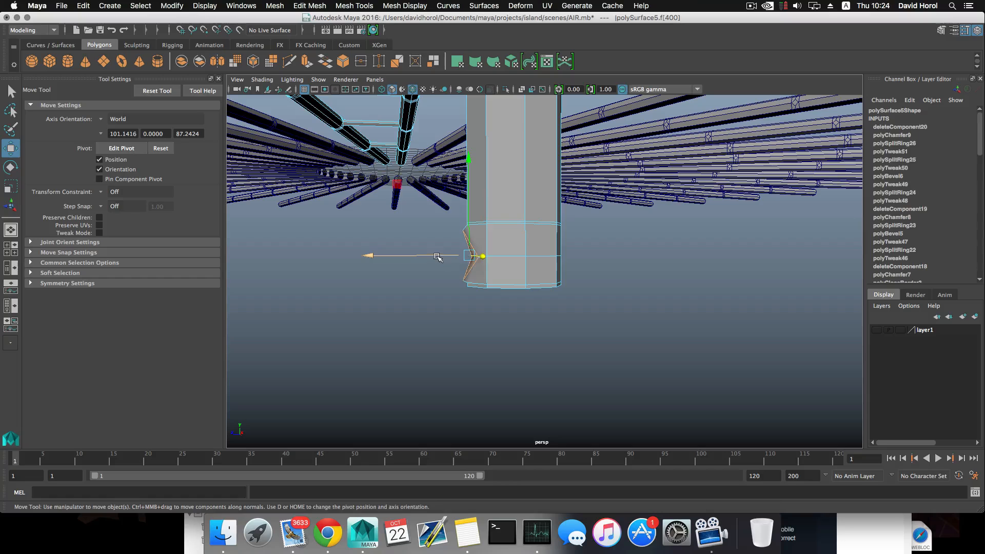
{"action": "left_click_drag", "start_coordinate": [441, 255], "coordinate": [441, 257]}
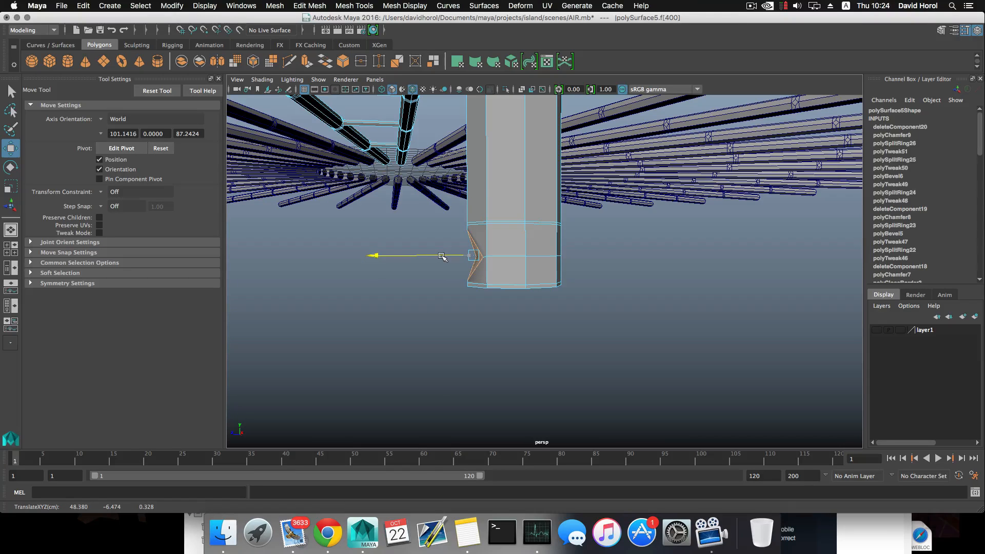
{"action": "scroll", "coordinate": [439, 283], "scroll_direction": "down", "scroll_amount": 3}
{"action": "left_click", "coordinate": [438, 283]}
- Duplicate the faces on the notched half of the post's lower section
{"action": "scroll", "coordinate": [438, 280], "scroll_direction": "down", "scroll_amount": 8}
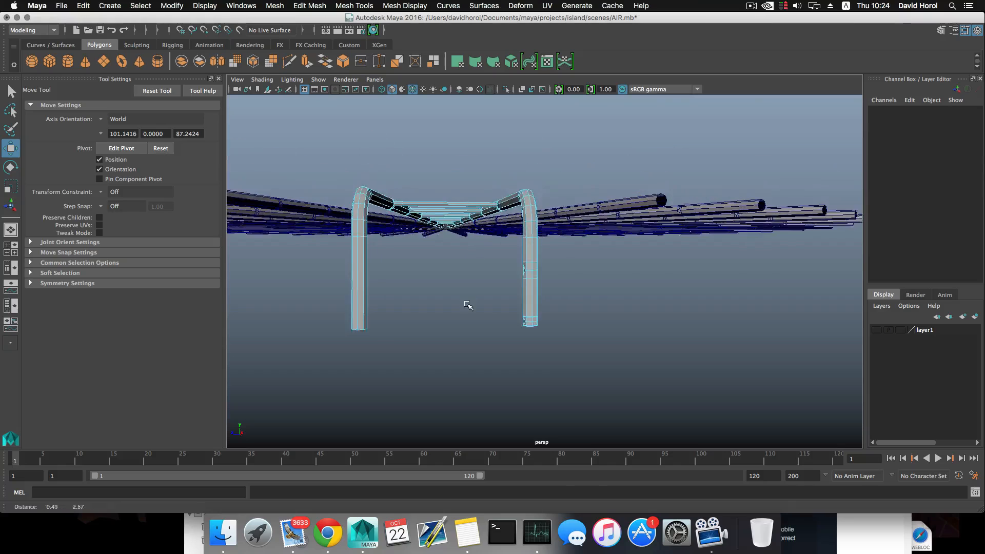
{"action": "left_click_drag", "start_coordinate": [468, 305], "coordinate": [488, 302], "text": "alt"}
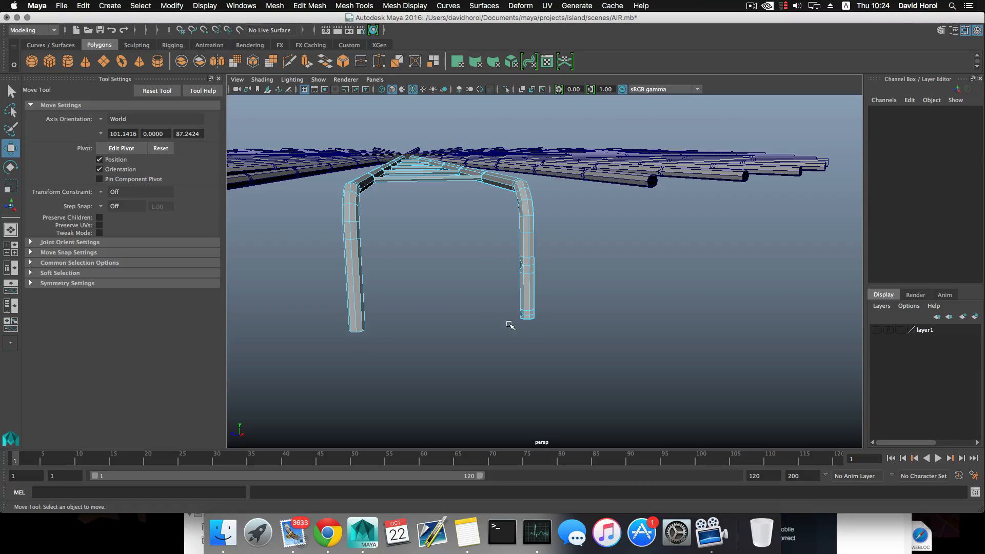
{"action": "left_click_drag", "start_coordinate": [424, 325], "coordinate": [343, 267], "text": "alt"}
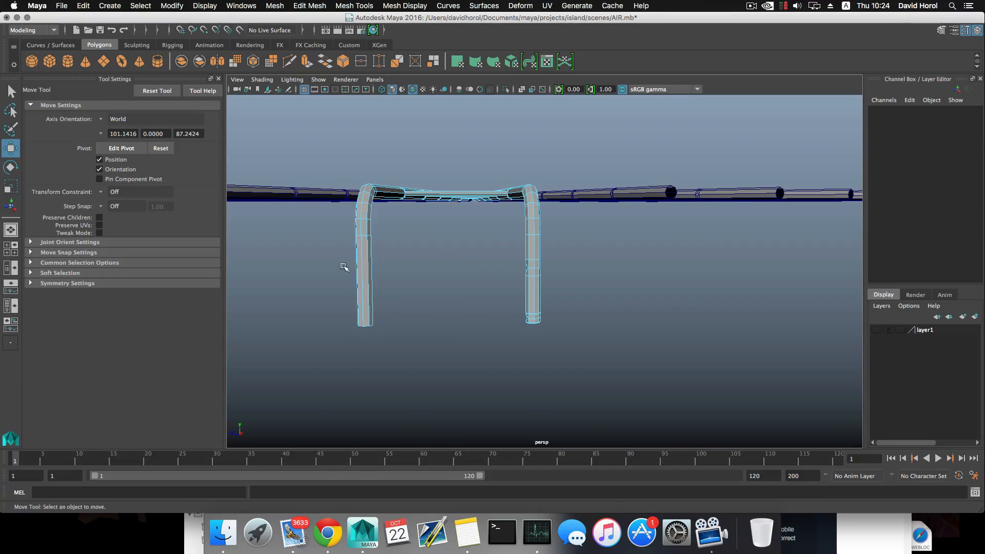
{"action": "middle_click_drag", "start_coordinate": [461, 290], "coordinate": [390, 275], "text": "alt"}
{"action": "left_click_drag", "start_coordinate": [391, 279], "coordinate": [468, 255], "text": "alt"}
{"action": "right_click_drag", "start_coordinate": [482, 238], "coordinate": [475, 265]}
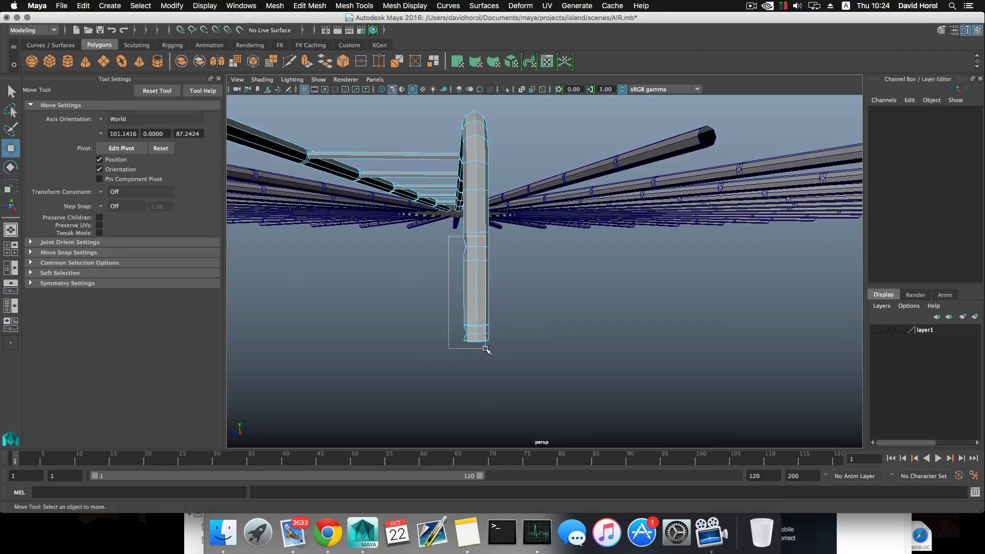
{"action": "left_click_drag", "start_coordinate": [486, 349], "coordinate": [459, 354]}
{"action": "right_click", "coordinate": [498, 281], "text": "shift"}
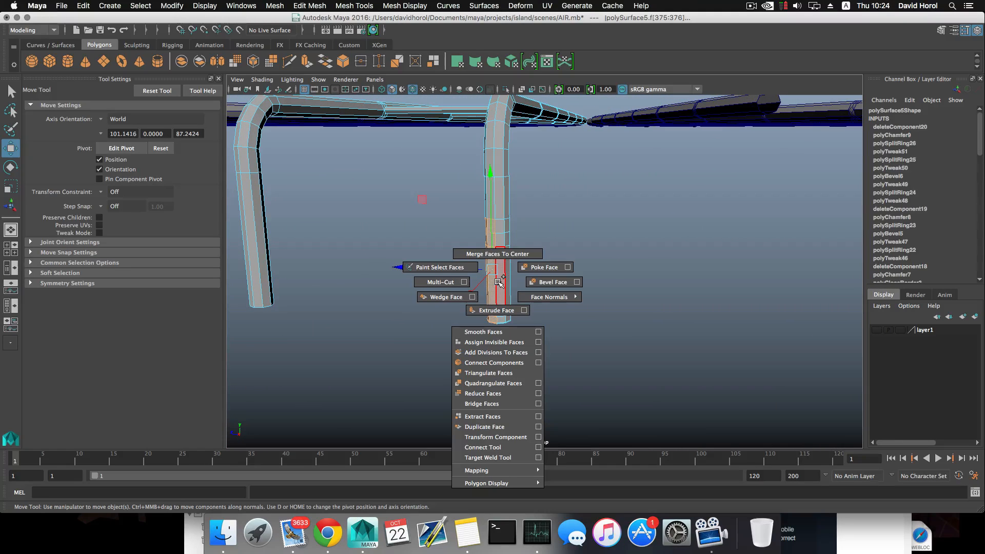
{"action": "left_click", "coordinate": [490, 427]}
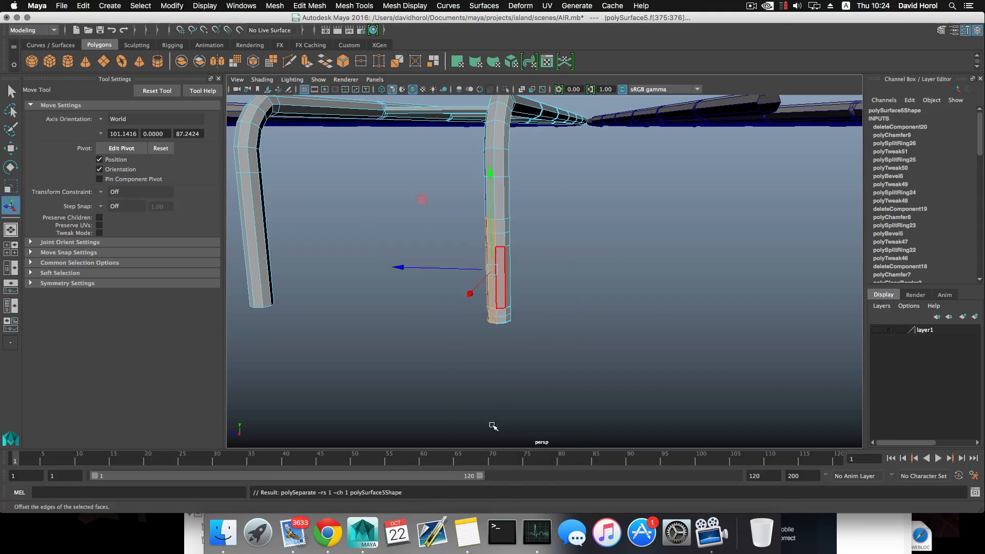
- Select the duplicated half-post piece as an object and center its pivot
{"action": "key", "text": "F8"}
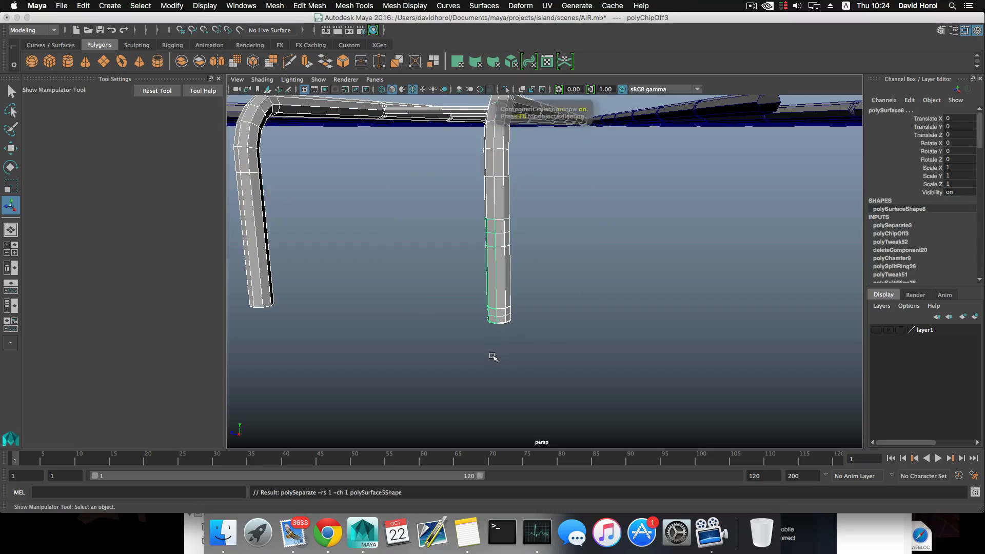
{"action": "left_click_drag", "start_coordinate": [475, 168], "coordinate": [543, 181]}
{"action": "left_click_drag", "start_coordinate": [477, 269], "coordinate": [485, 275], "text": "alt"}
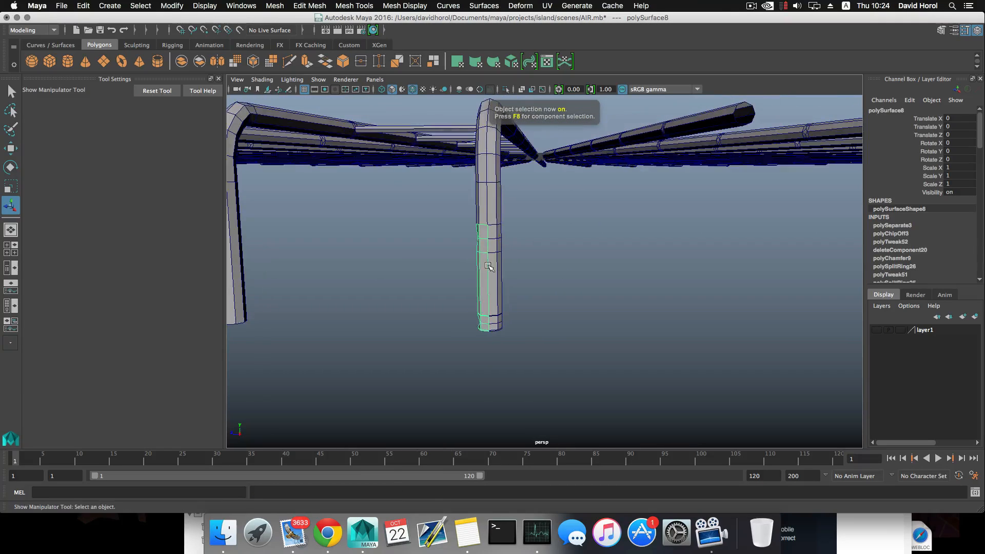
{"action": "key", "text": "w"}
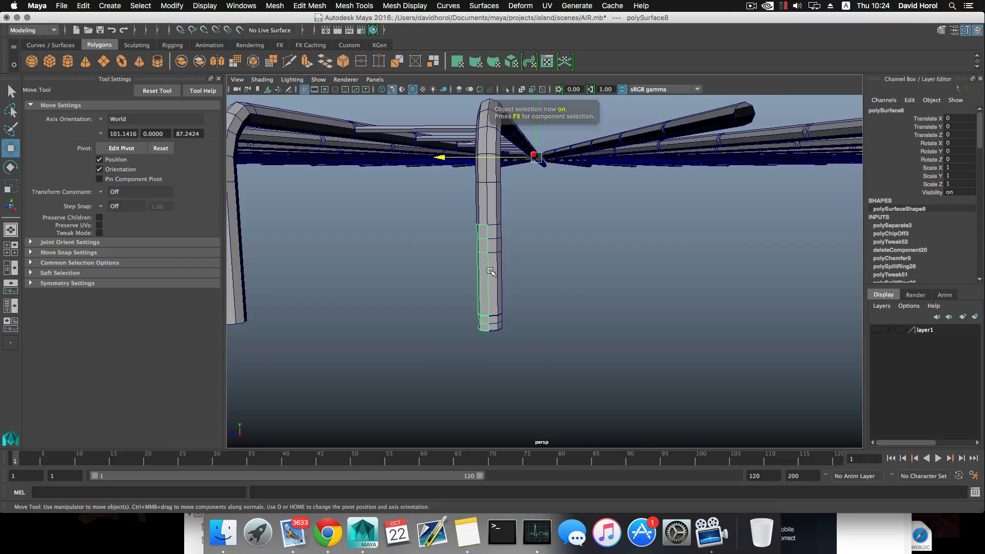
{"action": "left_click", "coordinate": [177, 7]}
{"action": "left_click", "coordinate": [210, 71]}
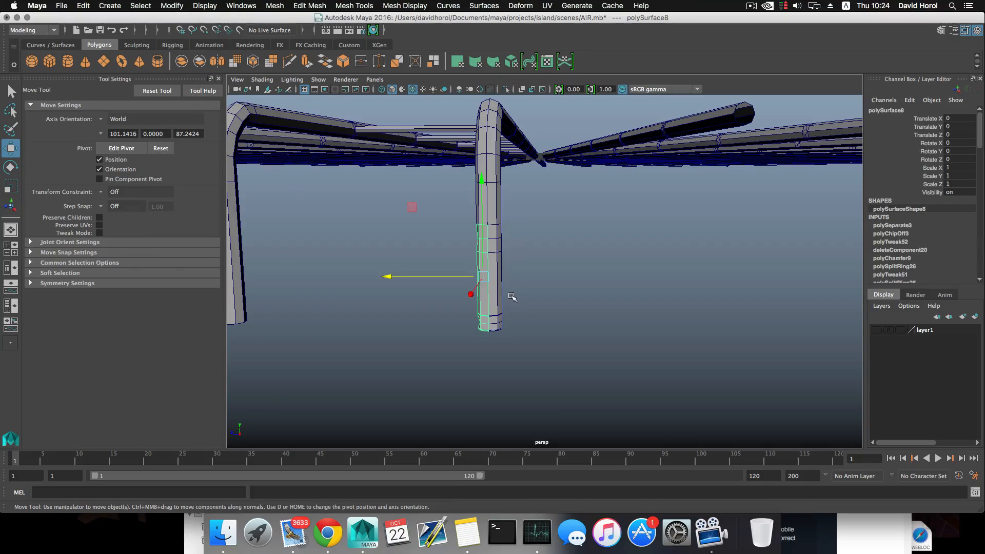
- Delete the faces of the original post's lower section on the plain side and return to object selection
{"action": "right_click_drag", "start_coordinate": [540, 257], "coordinate": [539, 282]}
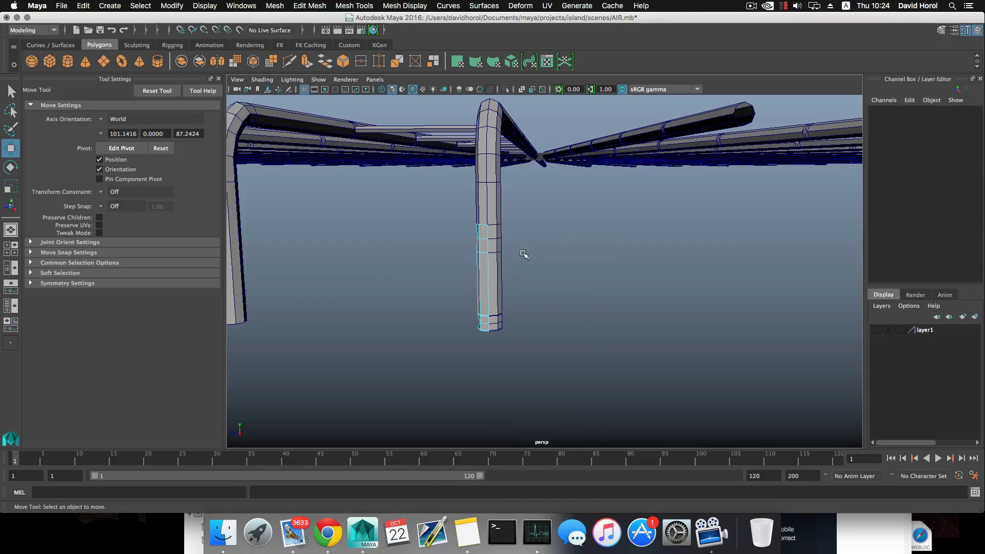
{"action": "left_click_drag", "start_coordinate": [524, 256], "coordinate": [522, 258], "text": "alt"}
{"action": "left_click", "coordinate": [496, 233]}
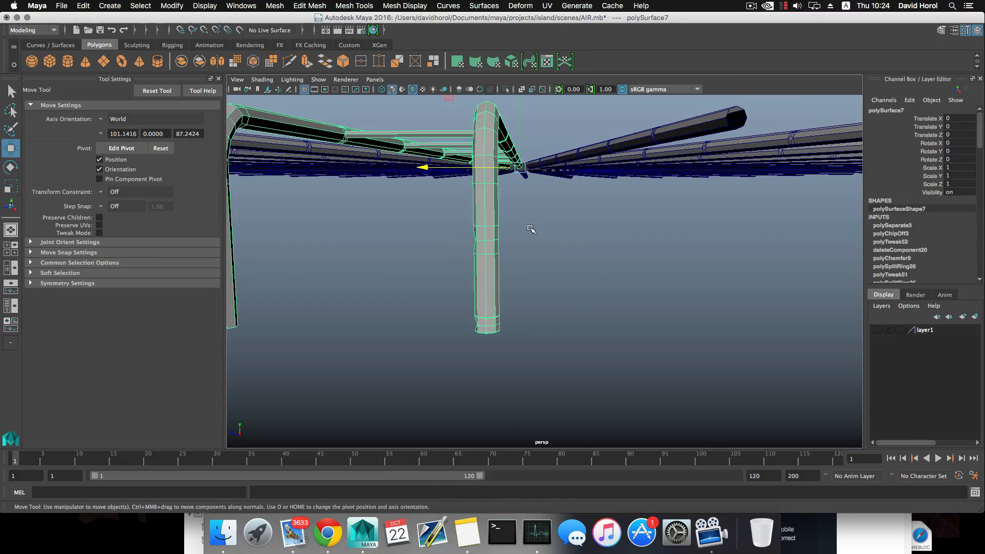
{"action": "right_click_drag", "start_coordinate": [530, 227], "coordinate": [530, 255]}
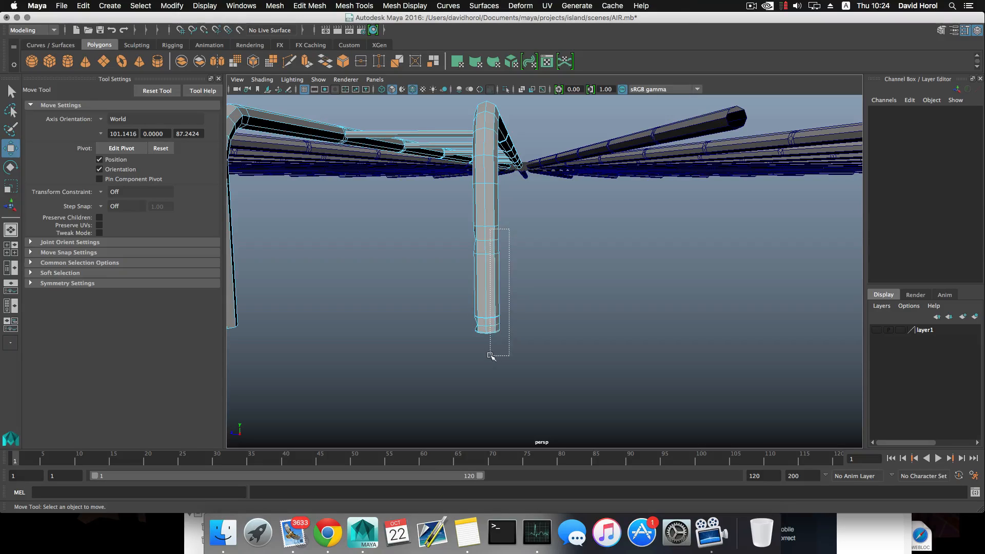
{"action": "left_click_drag", "start_coordinate": [490, 355], "coordinate": [464, 278]}
{"action": "left_click", "coordinate": [529, 352]}
{"action": "key", "text": "F8"}
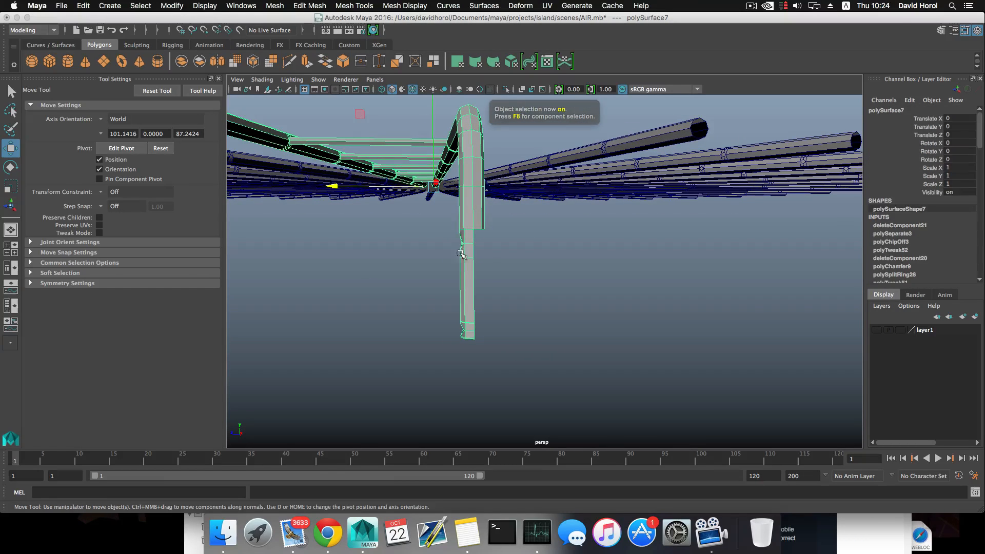
- Try to rotate the duplicated half-post piece around its vertical axis with snapping, and undo the rotation
{"action": "left_click_drag", "start_coordinate": [439, 239], "coordinate": [531, 333]}
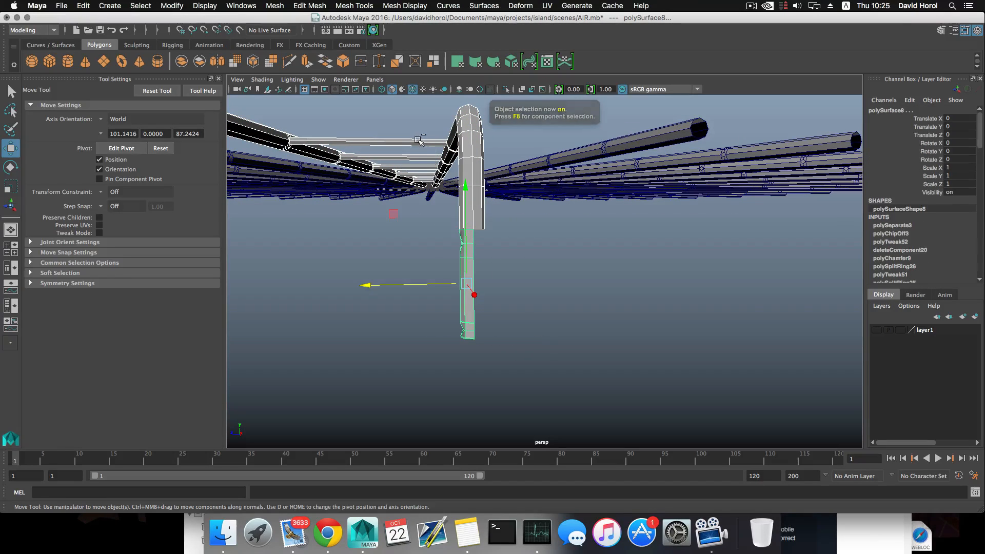
{"action": "left_click", "coordinate": [470, 279]}
{"action": "key", "text": "e"}
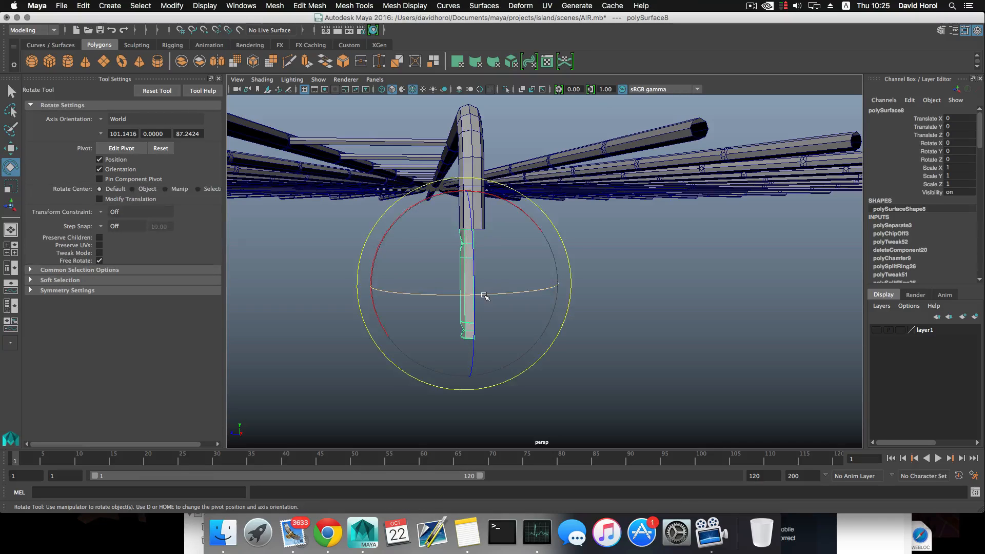
{"action": "key", "text": "j"}
{"action": "left_click_drag", "start_coordinate": [483, 296], "coordinate": [426, 306]}
{"action": "key", "text": "w"}
{"action": "key", "text": "ctrl+z"}
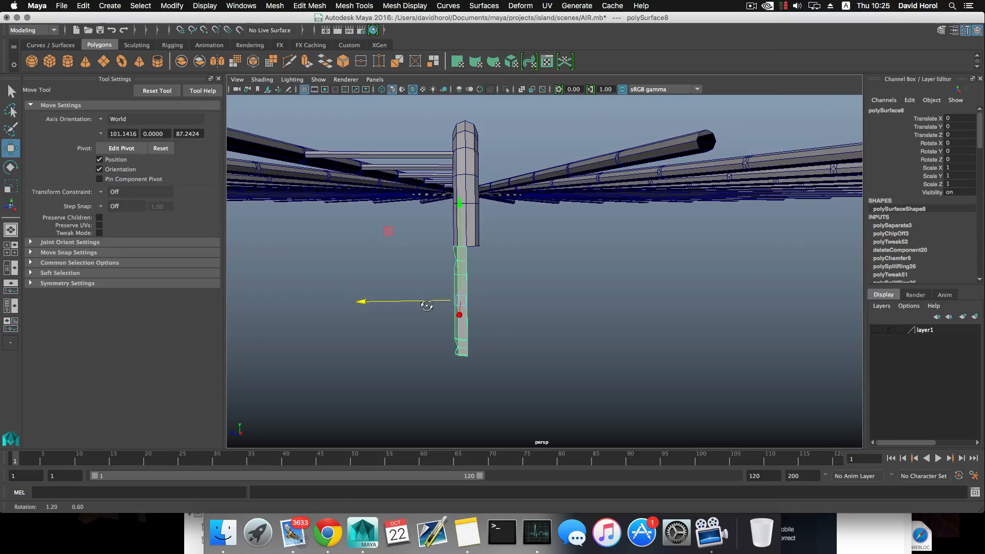
- Move the duplicated piece's pivot along the Z axis to its open edge at the post's centre
{"action": "key", "text": "d"}
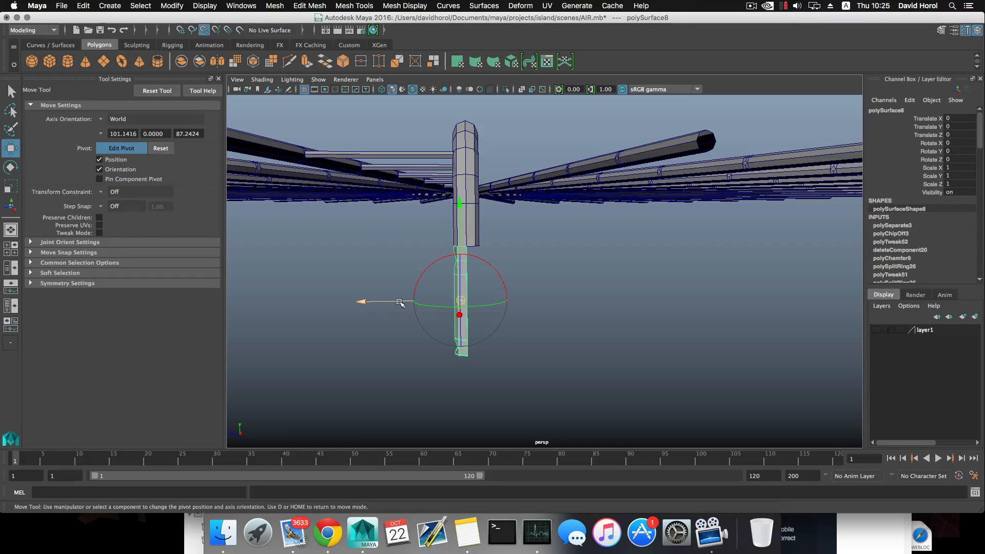
{"action": "left_click_drag", "start_coordinate": [399, 303], "coordinate": [467, 299]}
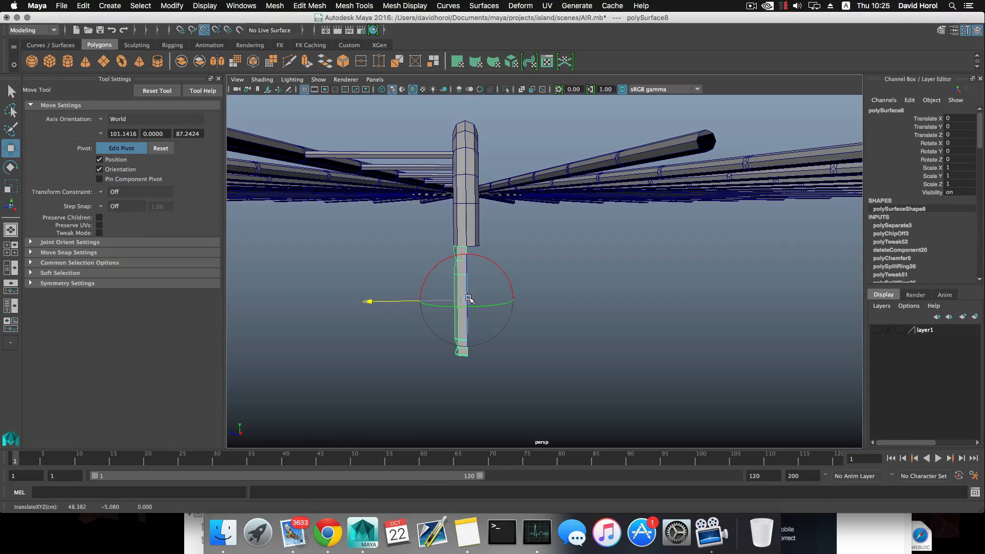
- Rotate the duplicated half-post piece 180° around the Y axis so it fills the removed side of the post
{"action": "key", "text": "d"}
{"action": "key", "text": "e"}
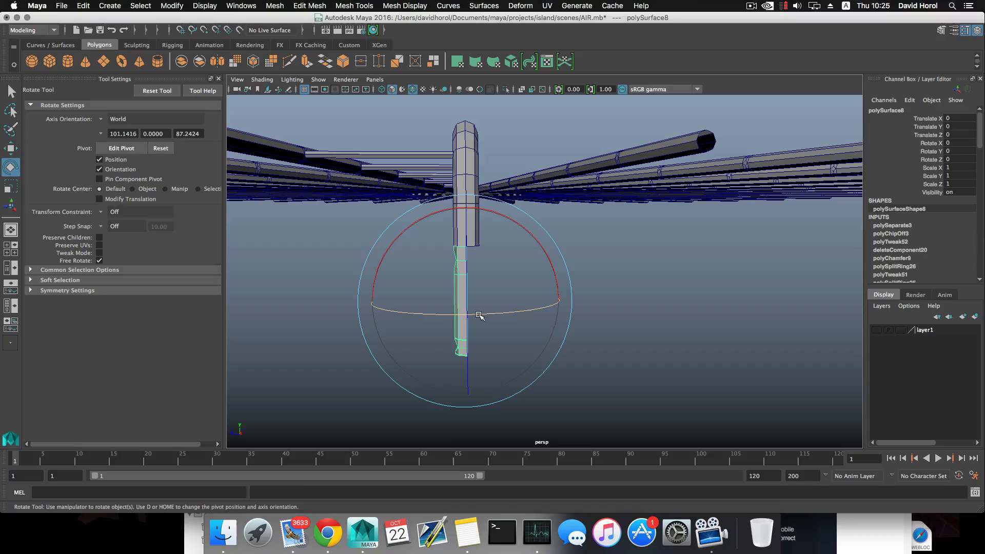
{"action": "left_click_drag", "start_coordinate": [479, 315], "coordinate": [607, 311]}
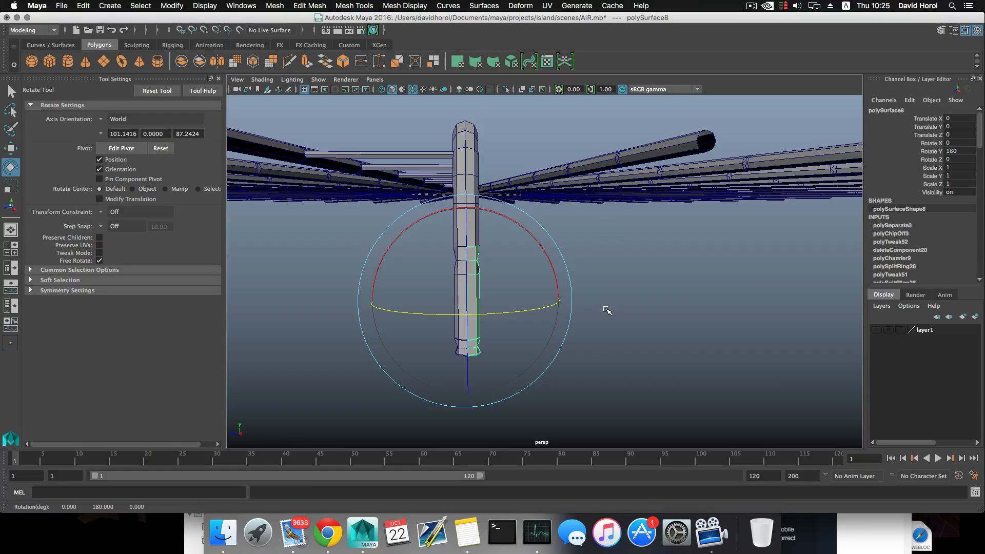
- Combine the original post and the rotated half-post piece into one mesh
{"action": "left_click", "coordinate": [457, 163]}
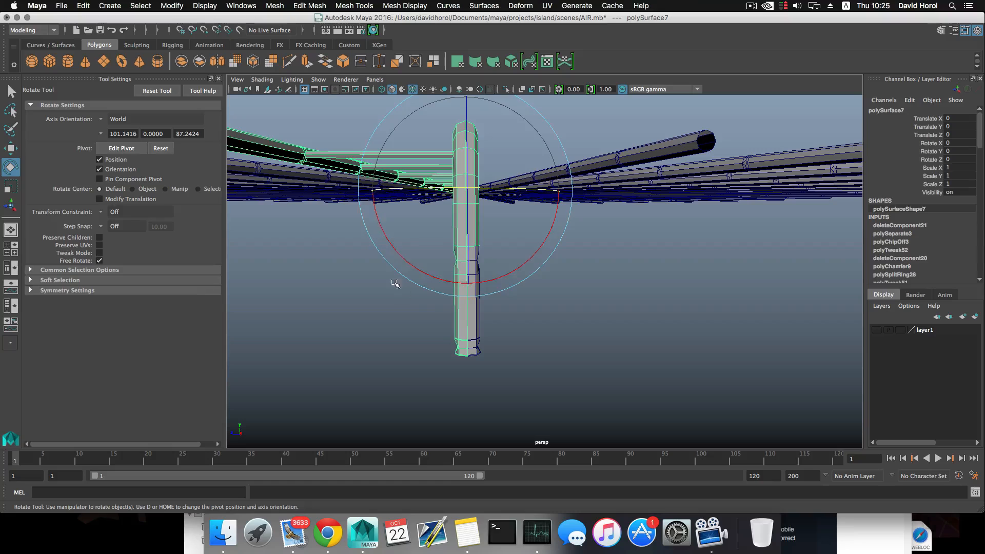
{"action": "left_click_drag", "start_coordinate": [495, 233], "coordinate": [495, 233]}
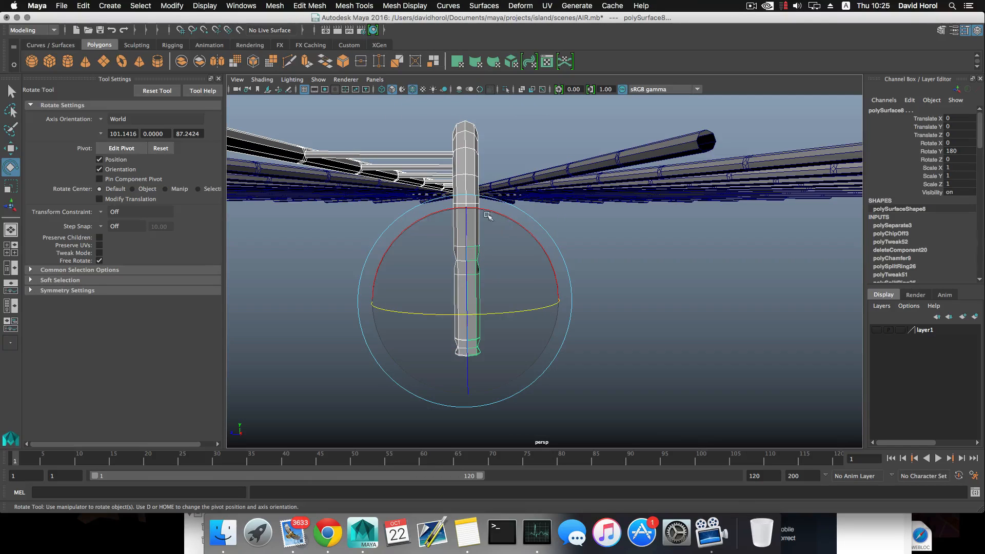
{"action": "left_click", "coordinate": [569, 297]}
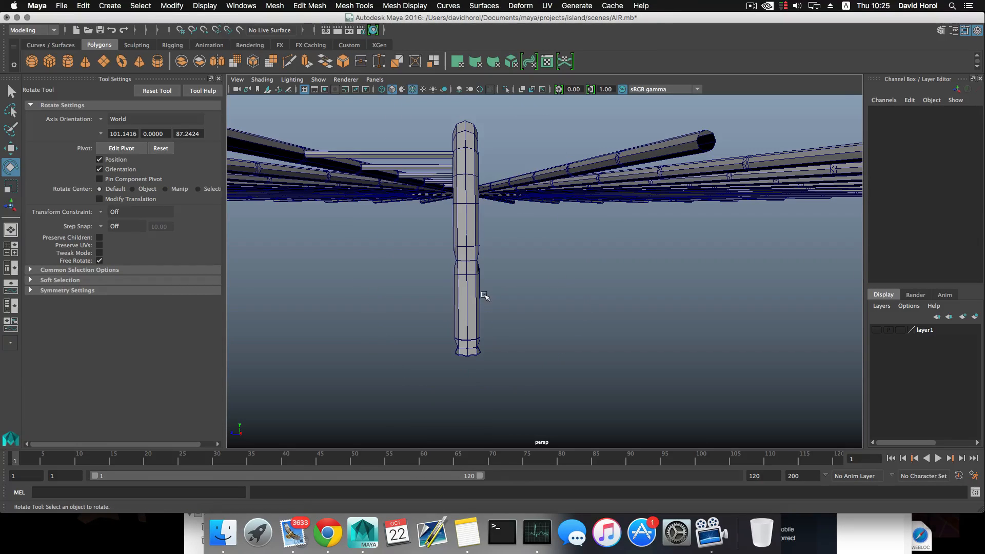
{"action": "left_click_drag", "start_coordinate": [458, 266], "coordinate": [561, 374]}
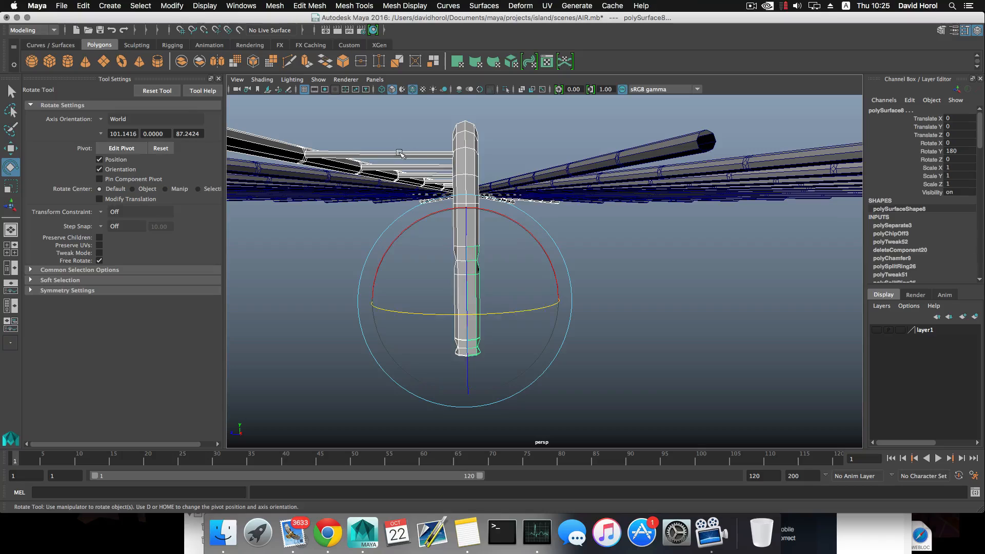
{"action": "left_click", "coordinate": [310, 6]}
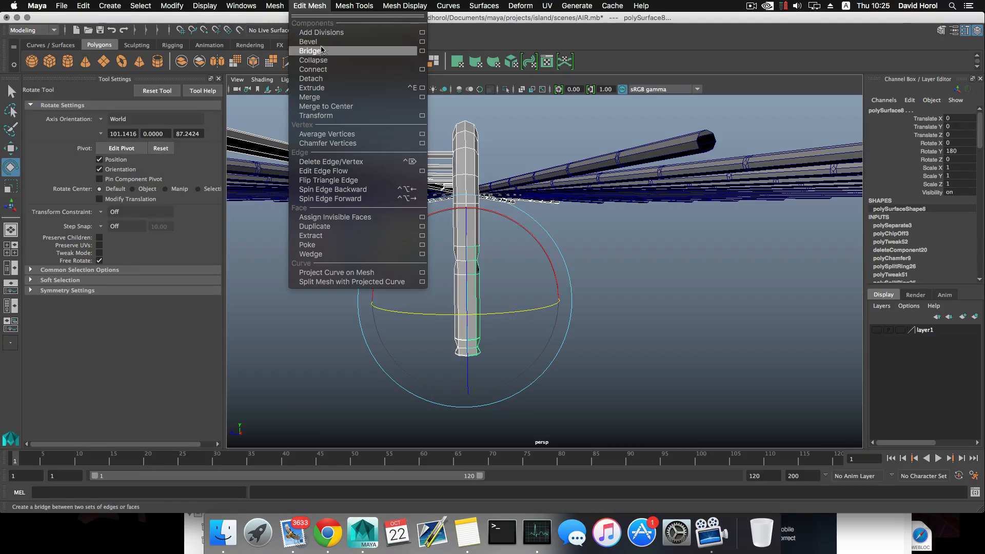
{"action": "left_click", "coordinate": [308, 42]}
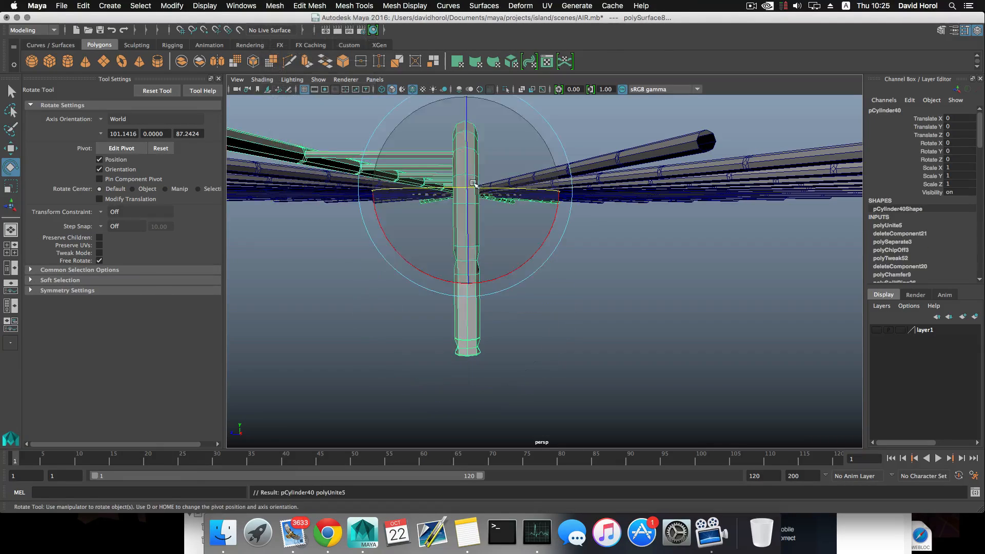
- Select the centre seam vertices along the lower section of the combined post in vertex mode
{"action": "right_click", "coordinate": [663, 381]}
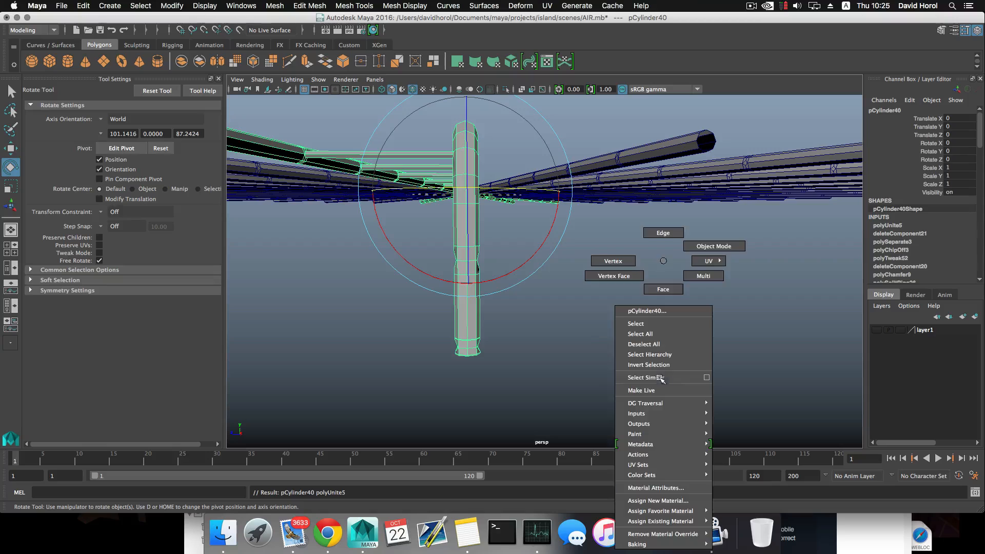
{"action": "left_click", "coordinate": [613, 261]}
{"action": "left_click_drag", "start_coordinate": [531, 226], "coordinate": [469, 398]}
- Try to merge the seam vertices at a 0.01 distance threshold, check the smoothed preview, and undo the merge
{"action": "left_click", "coordinate": [320, 6]}
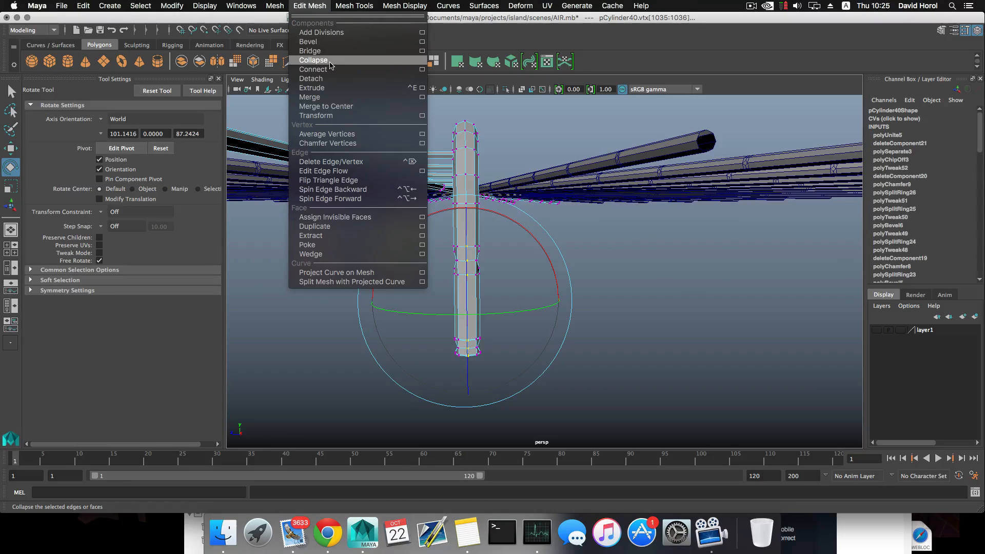
{"action": "left_click", "coordinate": [331, 97]}
{"action": "scroll", "coordinate": [480, 271], "scroll_direction": "up", "scroll_amount": 3}
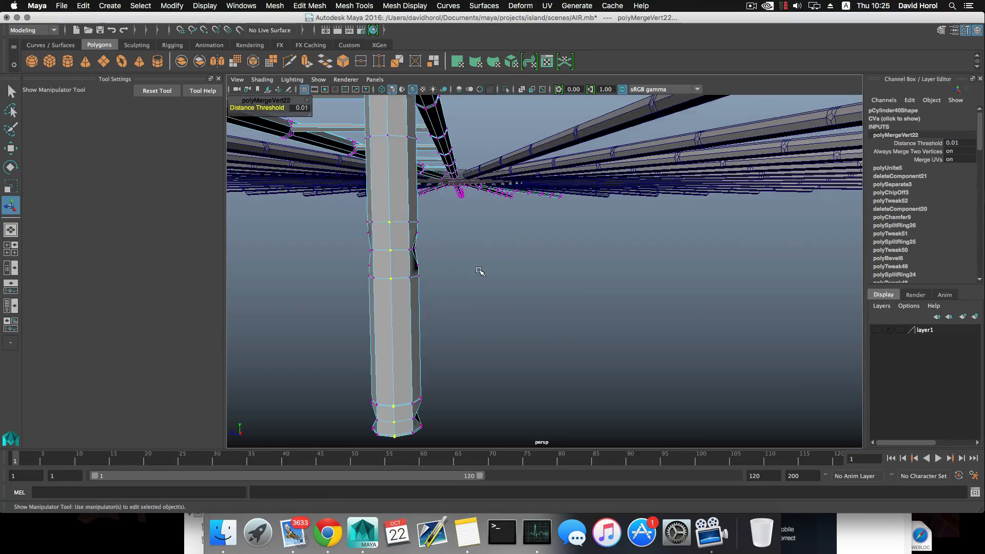
{"action": "key", "text": "3"}
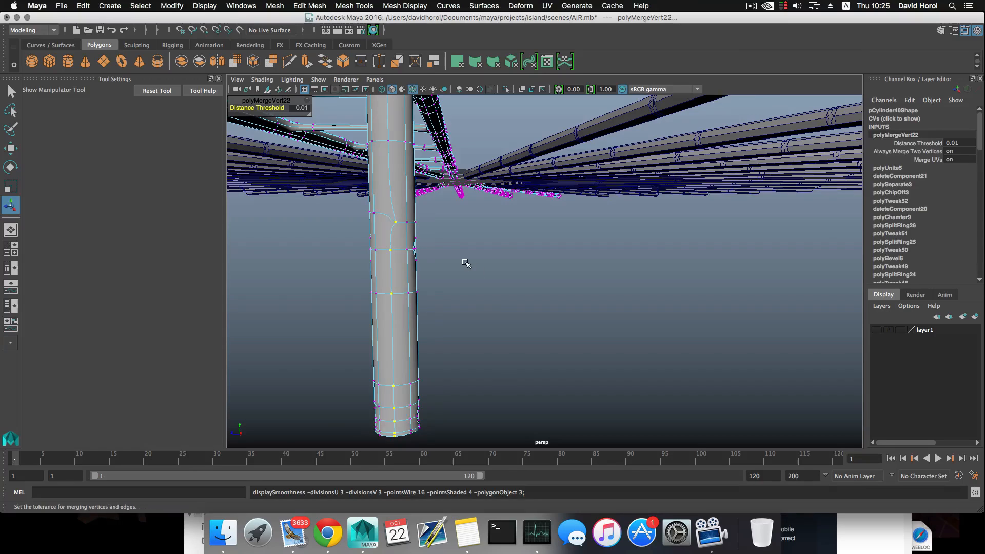
{"action": "left_click_drag", "start_coordinate": [465, 263], "coordinate": [499, 274], "text": "alt"}
{"action": "key", "text": "z"}
{"action": "key", "text": "1"}
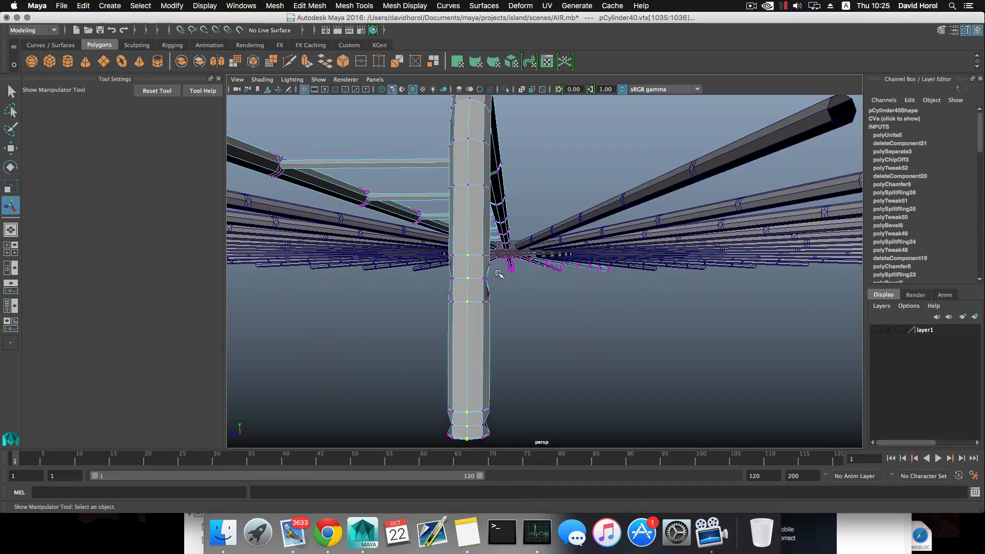
- Merge the selected seam vertices with a threshold of 0.02 and check the post in smoothed preview
{"action": "left_click", "coordinate": [308, 6]}
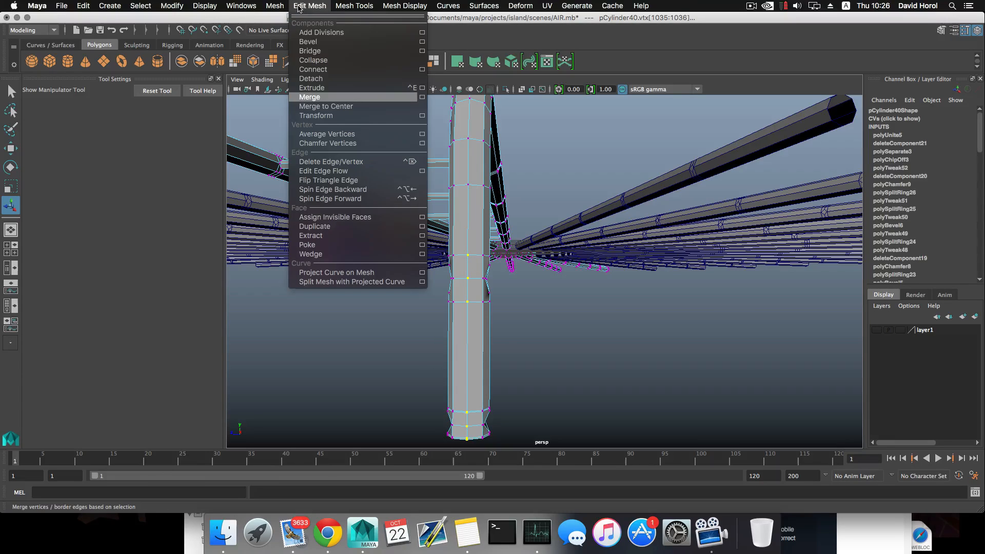
{"action": "left_click", "coordinate": [421, 98]}
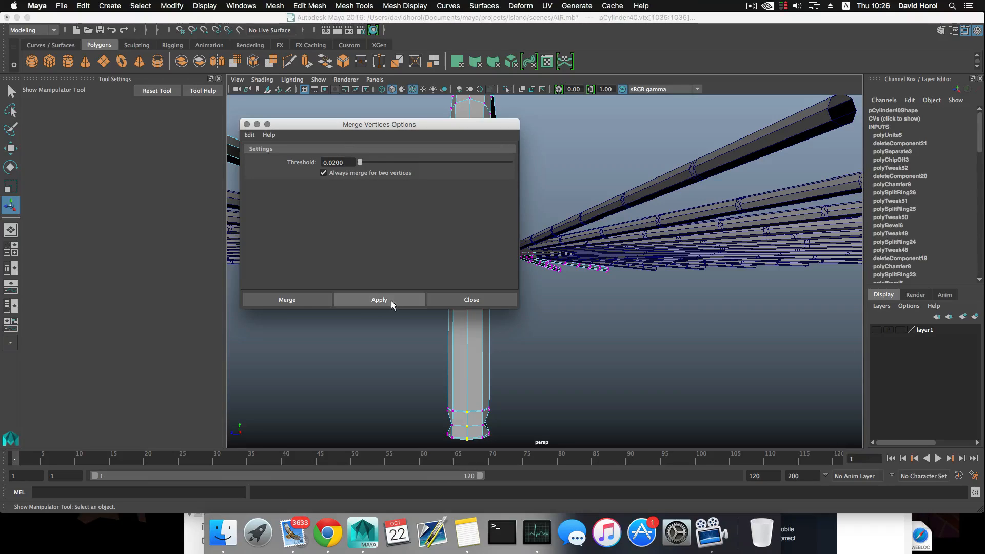
{"action": "left_click_drag", "start_coordinate": [383, 129], "coordinate": [172, 84]}
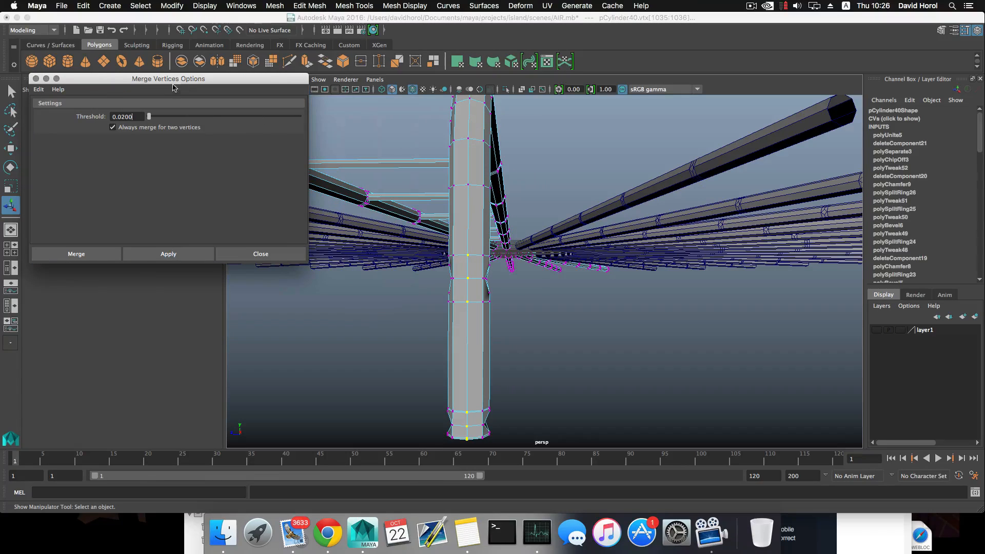
{"action": "left_click", "coordinate": [169, 254]}
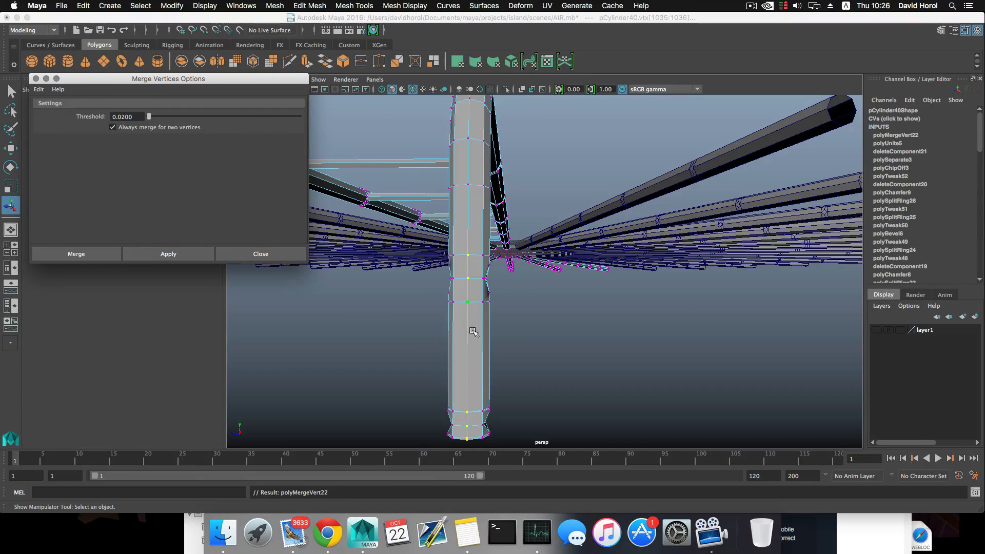
{"action": "left_click", "coordinate": [263, 254]}
{"action": "key", "text": "3"}
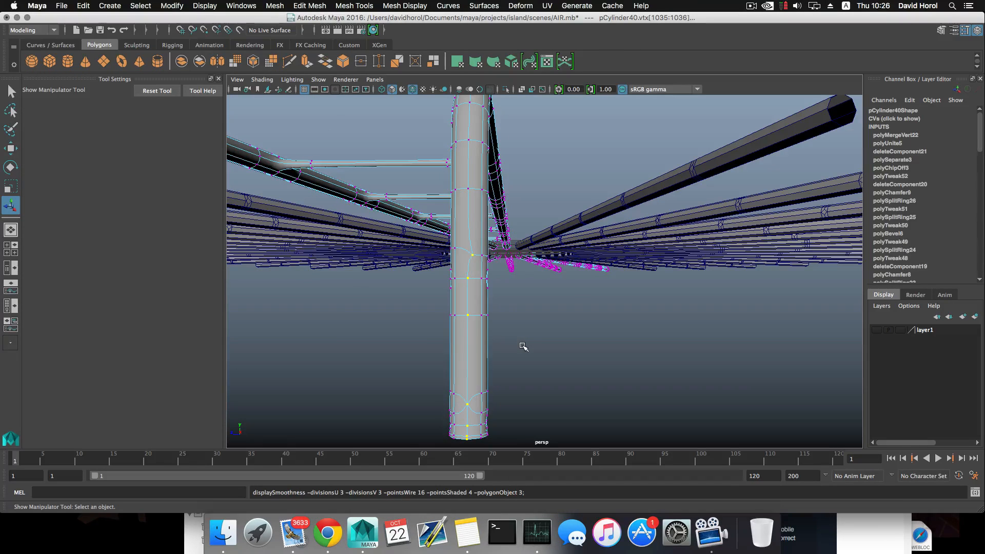
{"action": "key", "text": "1"}
- Delete faces around the upper diamond notch to inspect the inside of the post, and undo the deletions
{"action": "left_click_drag", "start_coordinate": [519, 325], "coordinate": [464, 254], "text": "alt"}
{"action": "right_click", "coordinate": [461, 256]}
{"action": "right_click_drag", "start_coordinate": [464, 272], "coordinate": [461, 283]}
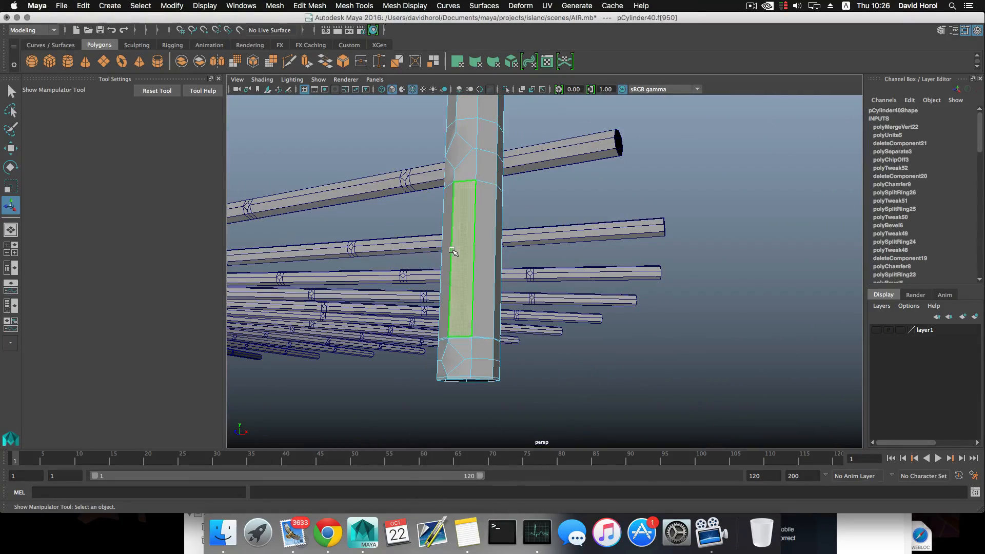
{"action": "left_click", "coordinate": [477, 264]}
{"action": "key", "text": "super+z"}
{"action": "left_click_drag", "start_coordinate": [464, 223], "coordinate": [462, 241], "text": "alt"}
{"action": "left_click", "coordinate": [463, 200]}
{"action": "key", "text": "Delete"}
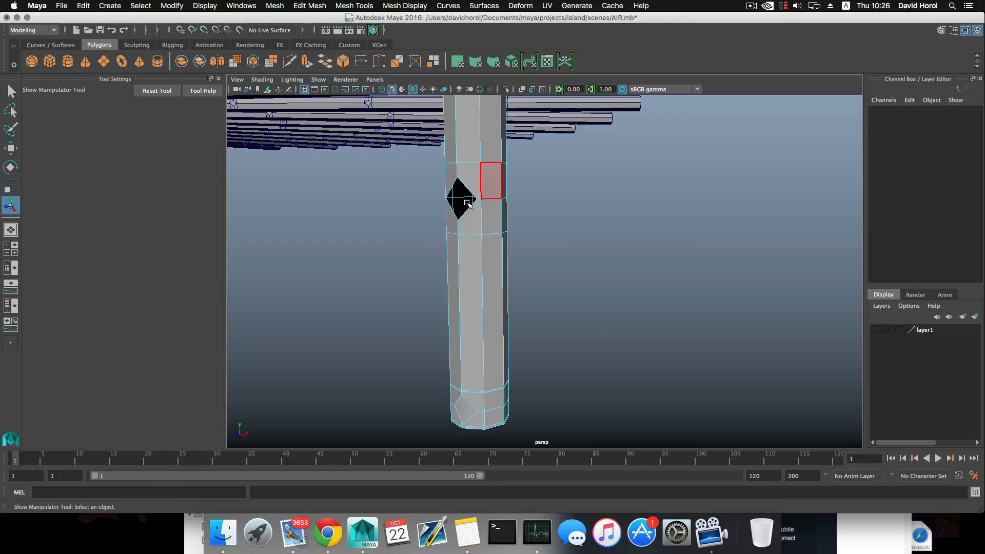
{"action": "key", "text": "super+z"}
{"action": "left_click_drag", "start_coordinate": [532, 237], "coordinate": [518, 254], "text": "alt"}
{"action": "key", "text": "Delete"}
{"action": "key", "text": "super+z"}
- Merge the three centre seam vertices beside the upper notch at a 0.02 distance threshold
{"action": "right_click", "coordinate": [519, 255]}
{"action": "left_click", "coordinate": [469, 255]}
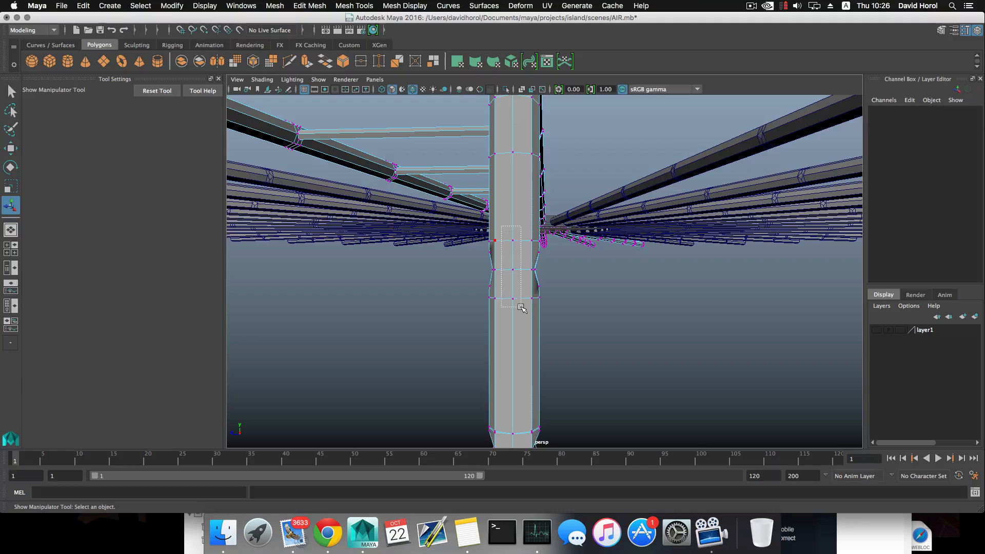
{"action": "left_click_drag", "start_coordinate": [520, 307], "coordinate": [521, 309]}
{"action": "left_click", "coordinate": [293, 6]}
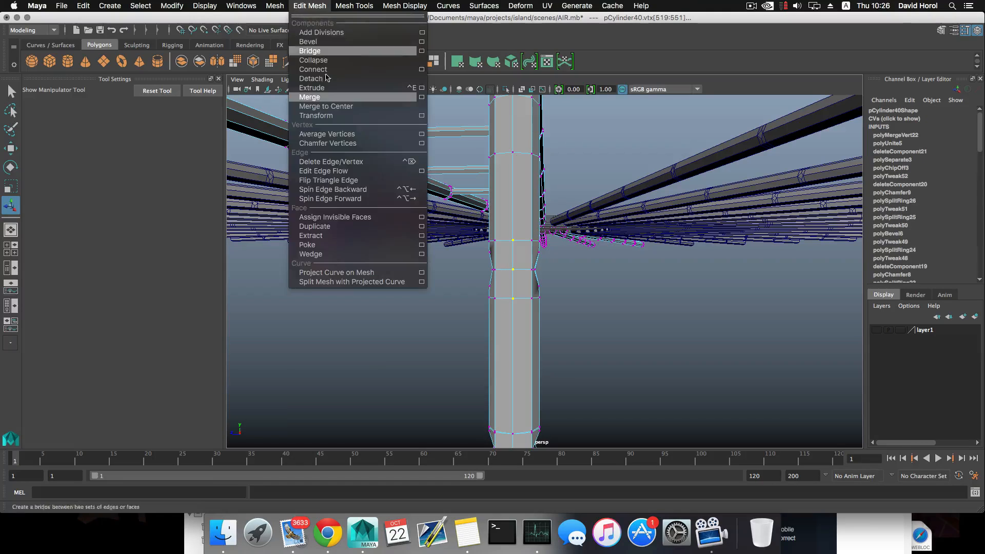
{"action": "left_click", "coordinate": [318, 98]}
{"action": "key", "text": "1"}
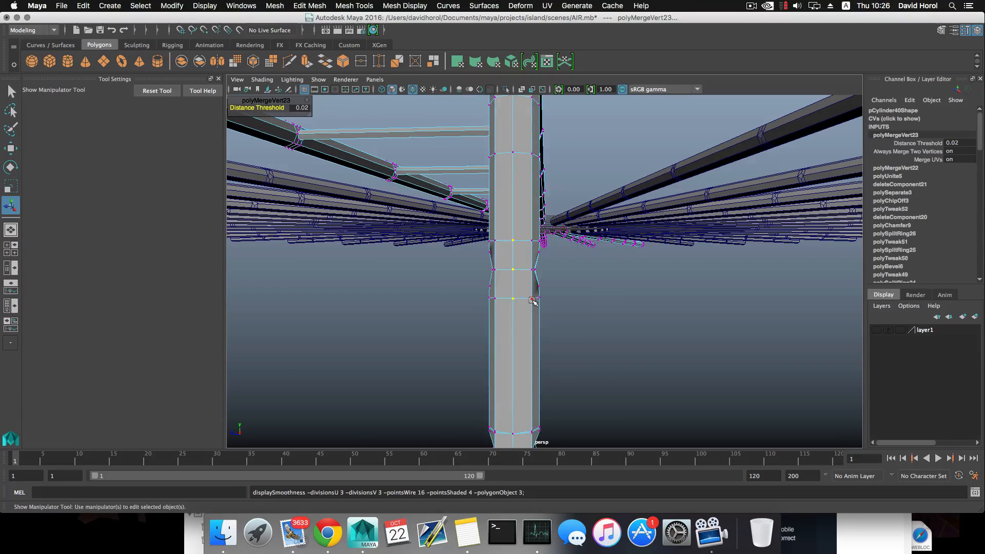
{"action": "left_click_drag", "start_coordinate": [512, 258], "coordinate": [540, 277], "text": "alt"}
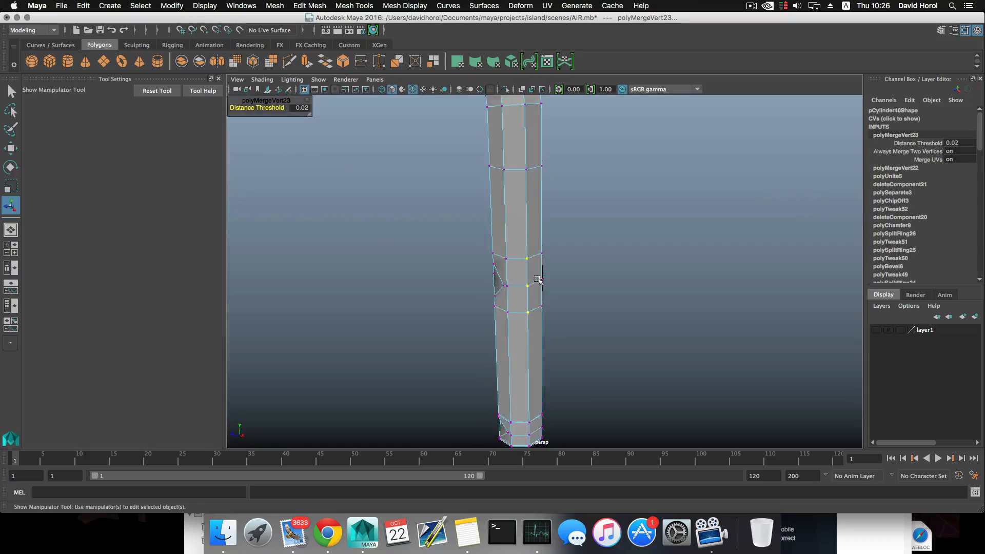
- Delete the post faces just above the upper notch to check for hidden geometry, and restore them
{"action": "scroll", "coordinate": [537, 289], "scroll_direction": "up", "scroll_amount": 6}
{"action": "right_click_drag", "start_coordinate": [456, 175], "coordinate": [459, 202]}
{"action": "key", "text": "Delete"}
{"action": "left_click", "coordinate": [494, 203]}
{"action": "key", "text": "Delete"}
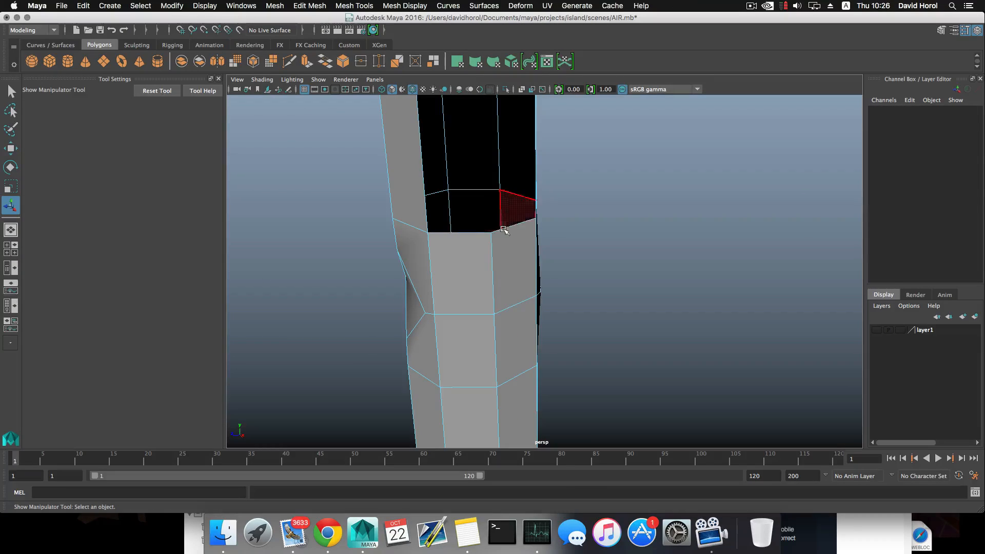
{"action": "left_click", "coordinate": [412, 197]}
{"action": "key", "text": "Delete"}
{"action": "left_click_drag", "start_coordinate": [412, 197], "coordinate": [441, 226], "text": "alt"}
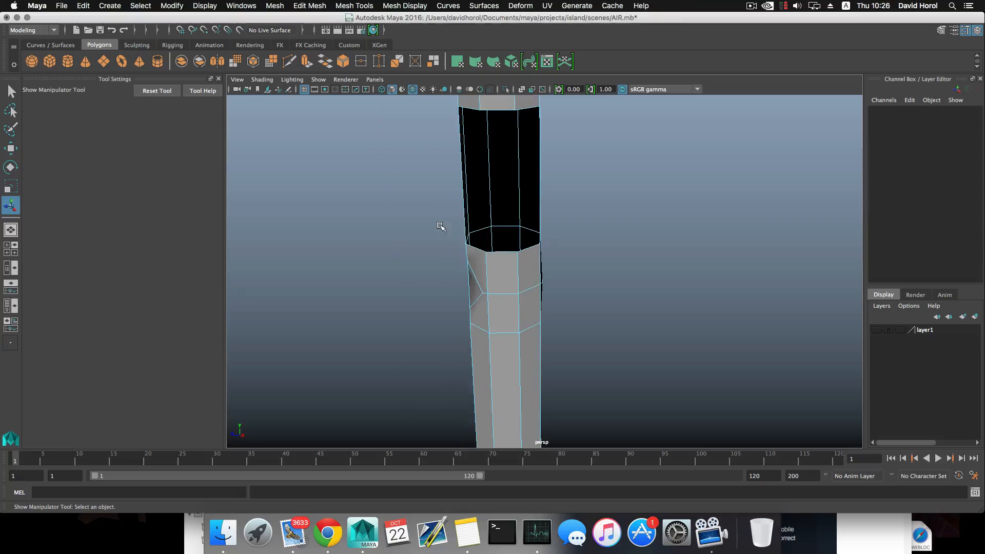
{"action": "key", "text": "z"}
{"action": "key", "text": "z"}
{"action": "key", "text": "z"}
{"action": "key", "text": "z"}
{"action": "key", "text": "z"}
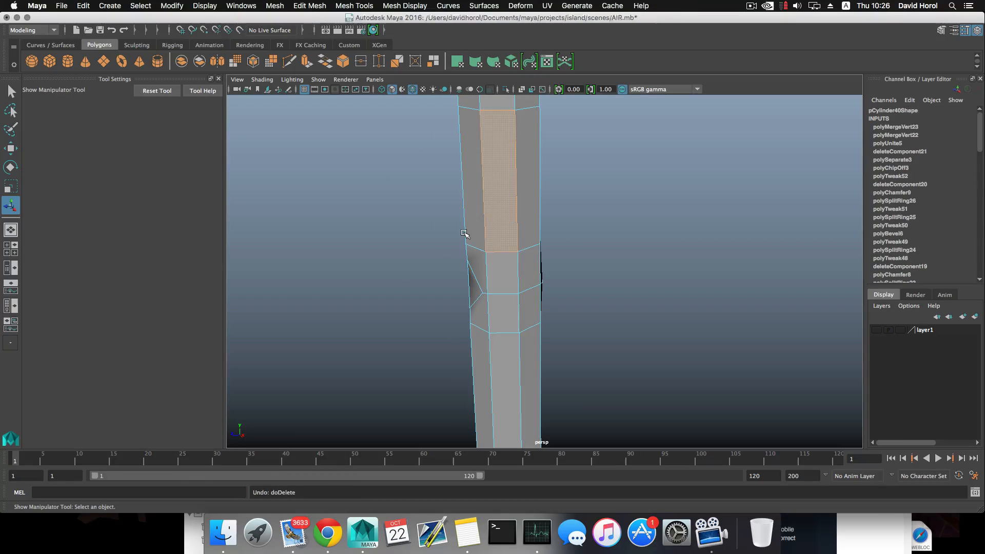
- Delete the two seam faces between the upper notches, check the opening in smoothed preview, and undo the deletions
{"action": "left_click_drag", "start_coordinate": [533, 282], "coordinate": [488, 255], "text": "alt"}
{"action": "left_click", "coordinate": [502, 262]}
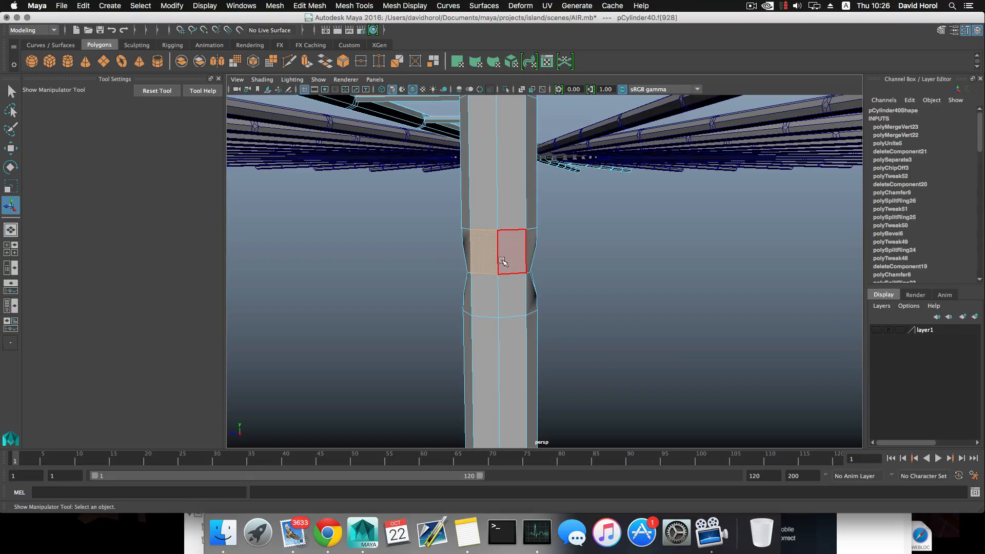
{"action": "key", "text": "Delete"}
{"action": "left_click_drag", "start_coordinate": [480, 254], "coordinate": [459, 243], "text": "alt"}
{"action": "left_click_drag", "start_coordinate": [521, 236], "coordinate": [583, 235], "text": "alt"}
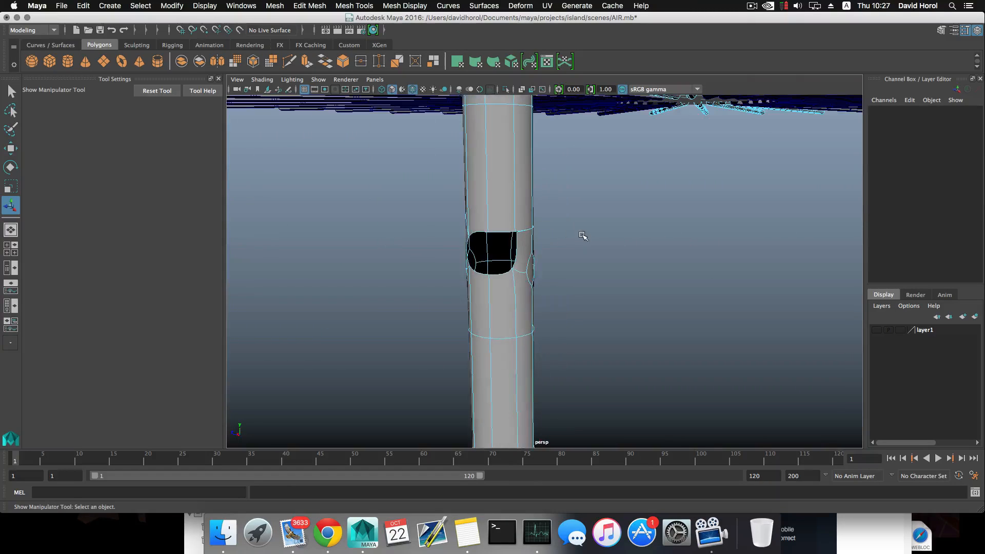
{"action": "key", "text": "1"}
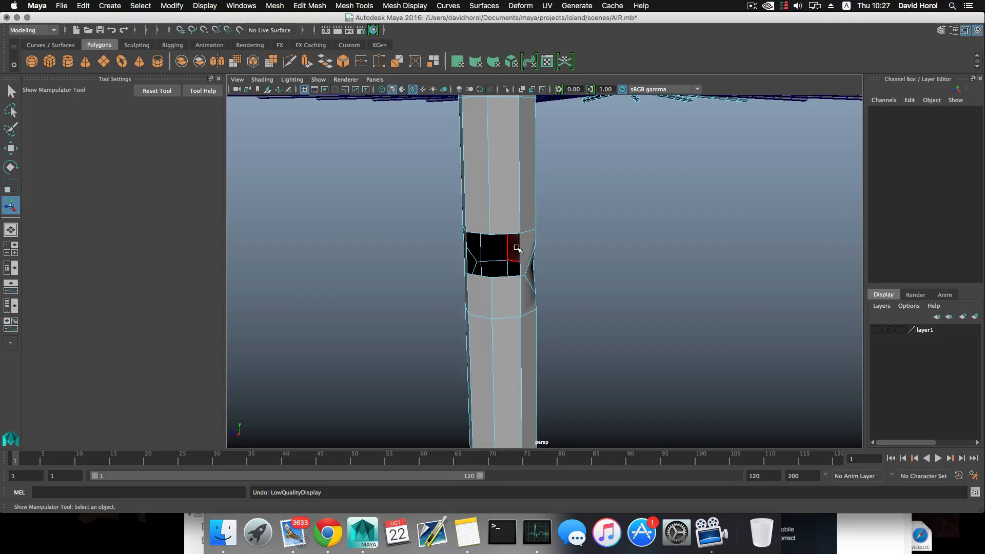
{"action": "scroll", "coordinate": [517, 249], "scroll_direction": "down", "scroll_amount": 3}
{"action": "key", "text": "super+z"}
{"action": "key", "text": "super+z"}
{"action": "key", "text": "super+z"}
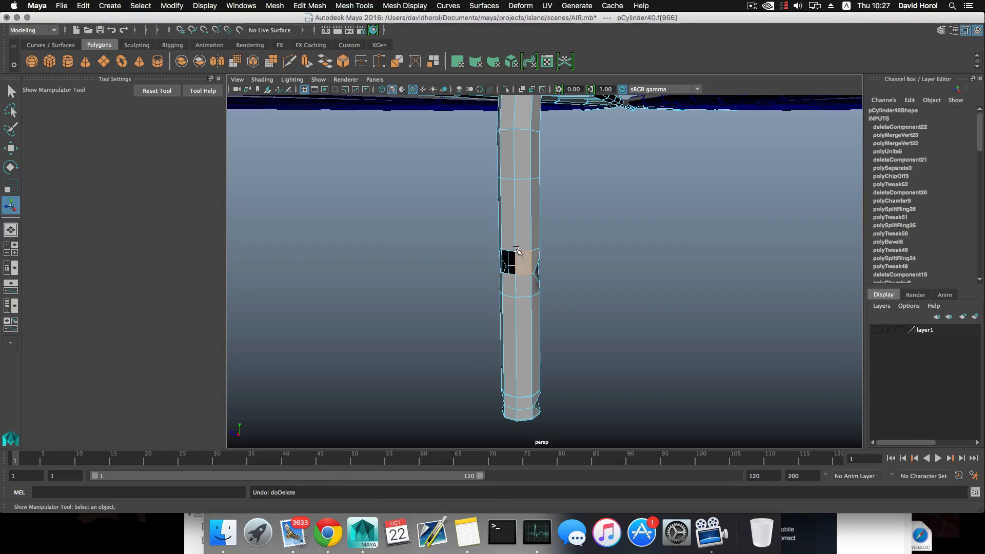
- Try to merge all vertices of the post's lower section with a threshold of 0.0050, and inspect its bottom end
{"action": "left_click_drag", "start_coordinate": [504, 221], "coordinate": [507, 208], "text": "alt"}
{"action": "right_click_drag", "start_coordinate": [507, 209], "coordinate": [462, 212]}
{"action": "left_click", "coordinate": [347, 6]}
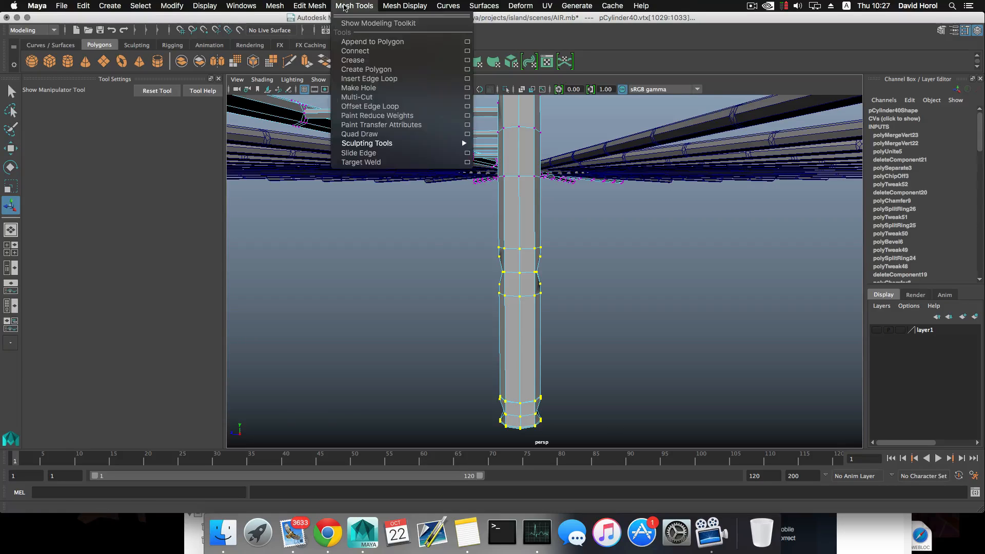
{"action": "left_click", "coordinate": [422, 98]}
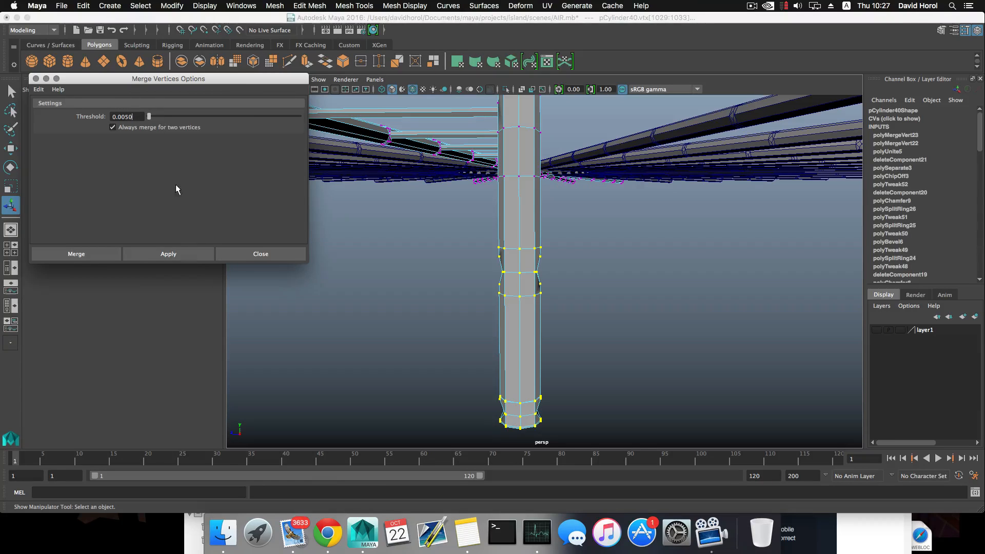
{"action": "left_click", "coordinate": [190, 252]}
{"action": "middle_click_drag", "start_coordinate": [477, 352], "coordinate": [492, 238], "text": "alt"}
{"action": "scroll", "coordinate": [474, 244], "scroll_direction": "up", "scroll_amount": 8}
{"action": "scroll", "coordinate": [492, 238], "scroll_direction": "up", "scroll_amount": 5}
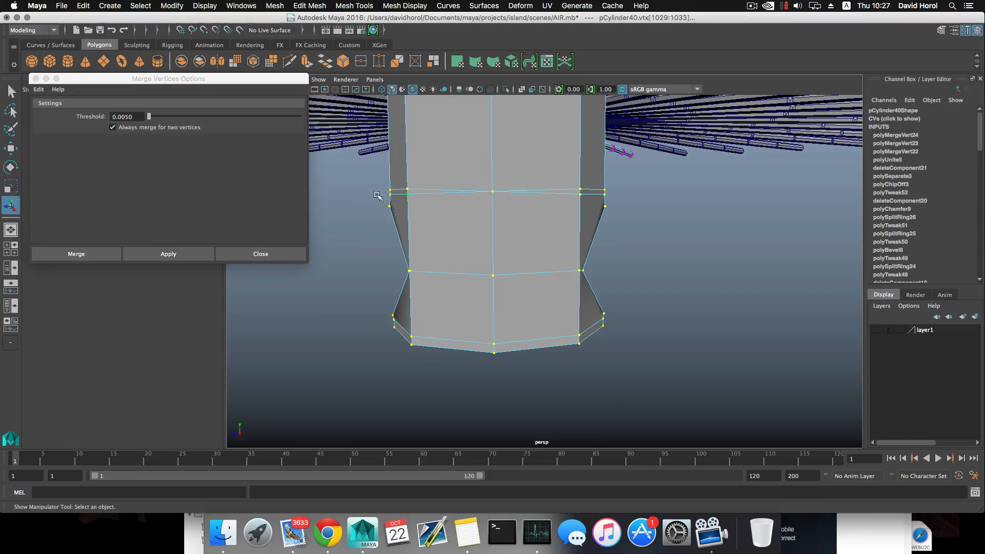
- Undo the vertex merges on the notched post, back to the combined mesh before its seam was merged
{"action": "key", "text": "super+z"}
{"action": "left_click", "coordinate": [265, 265]}
{"action": "left_click", "coordinate": [205, 255]}
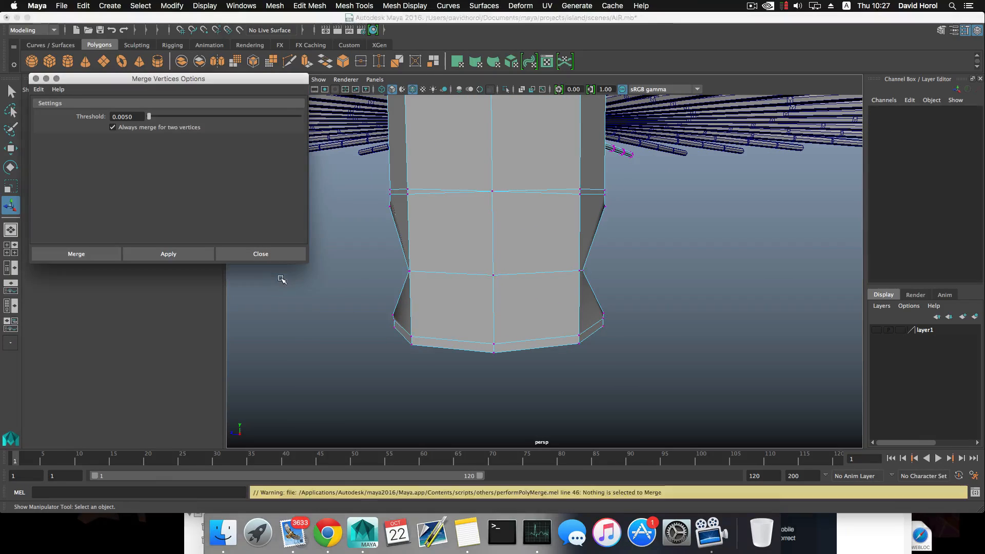
{"action": "key", "text": "super+z"}
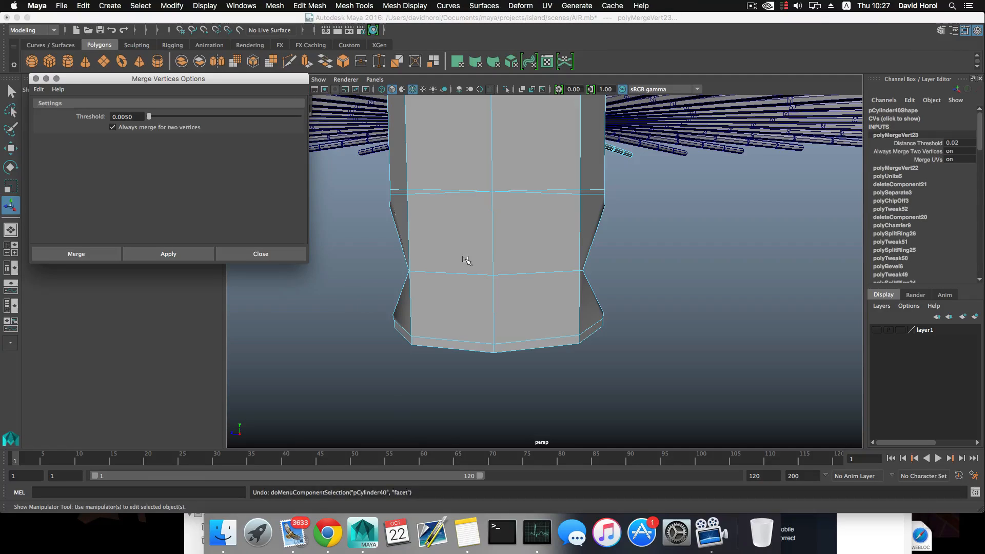
{"action": "key", "text": "super+z"}
{"action": "key", "text": "super+z"}
{"action": "key", "text": "super+z"}
{"action": "key", "text": "super+z"}
{"action": "key", "text": "super+z"}
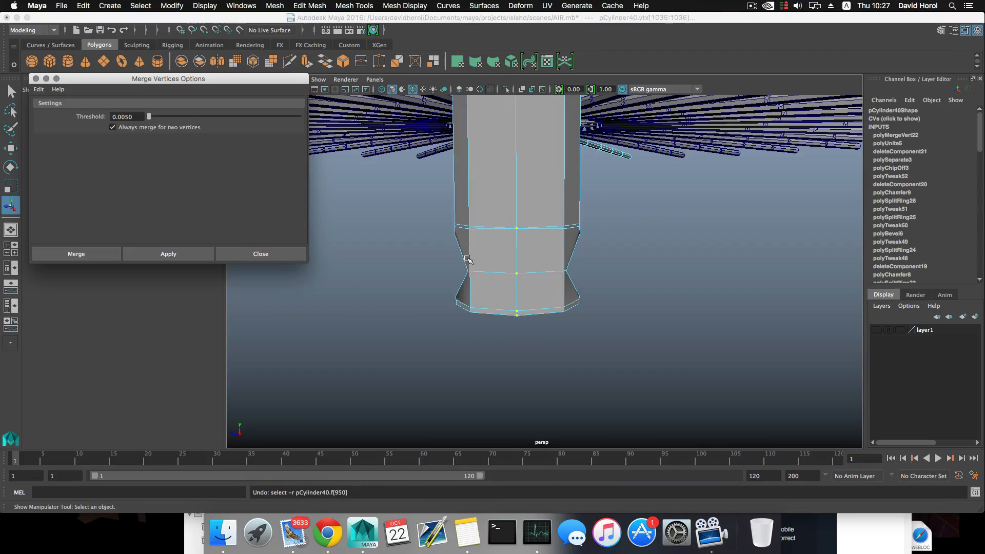
{"action": "key", "text": "super+z"}
{"action": "key", "text": "super+z"}
{"action": "key", "text": "super+z"}
- Merge all vertices of the notched post's lower section using a 0.0001 distance threshold
{"action": "scroll", "coordinate": [519, 261], "scroll_direction": "down", "scroll_amount": 5}
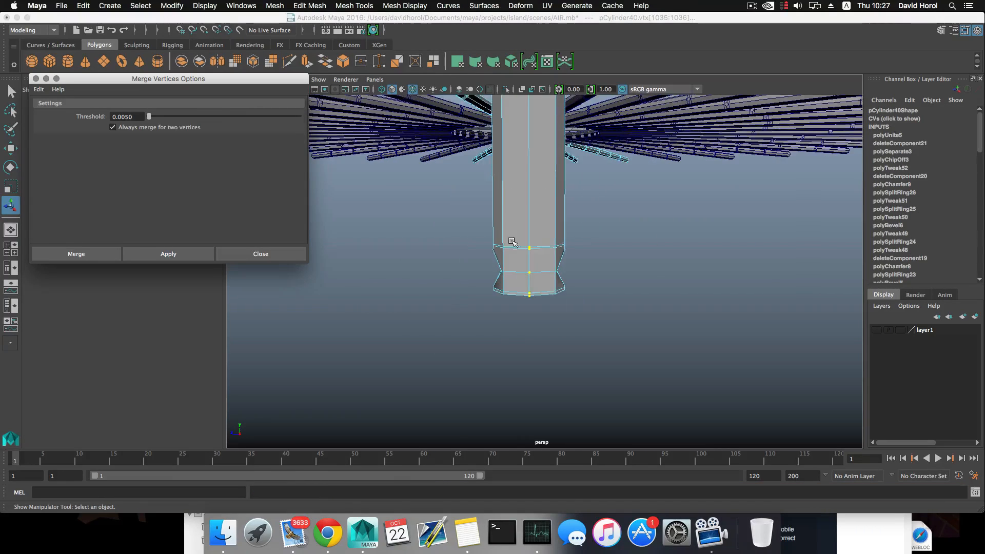
{"action": "middle_click_drag", "start_coordinate": [512, 241], "coordinate": [496, 301], "text": "alt"}
{"action": "left_click_drag", "start_coordinate": [495, 300], "coordinate": [495, 283], "text": "alt"}
{"action": "scroll", "coordinate": [496, 284], "scroll_direction": "down", "scroll_amount": 5}
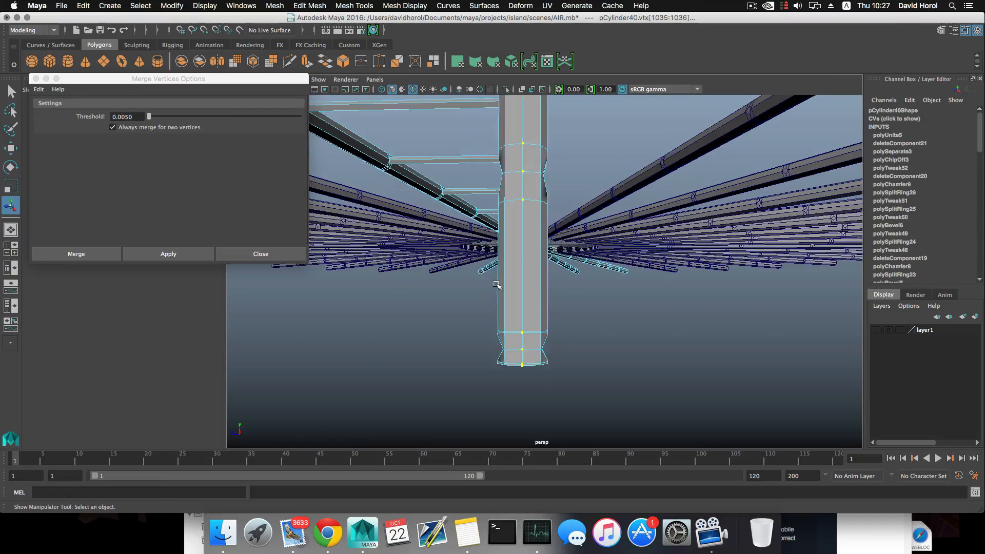
{"action": "middle_click_drag", "start_coordinate": [497, 282], "coordinate": [490, 294], "text": "alt"}
{"action": "left_click_drag", "start_coordinate": [478, 226], "coordinate": [558, 373], "text": "alt"}
{"action": "right_click_drag", "start_coordinate": [505, 208], "coordinate": [458, 207]}
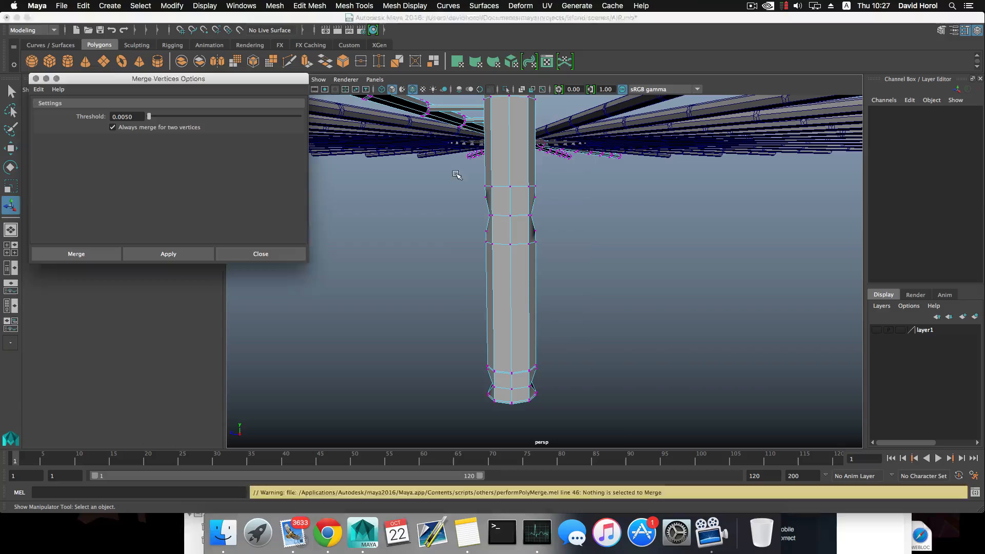
{"action": "left_click_drag", "start_coordinate": [451, 164], "coordinate": [621, 446]}
{"action": "left_click_drag", "start_coordinate": [134, 117], "coordinate": [72, 115]}
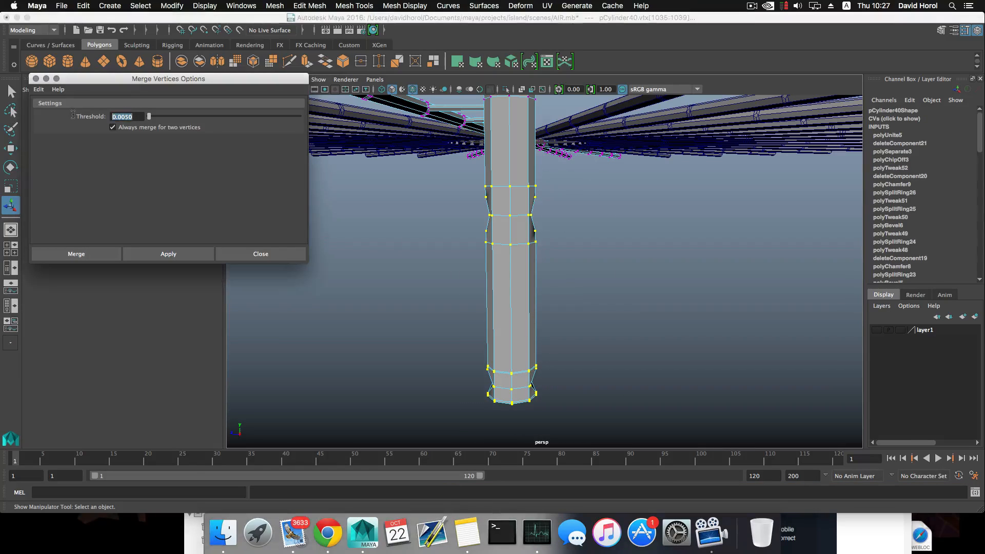
{"action": "type", "text": "0.0001"}
{"action": "left_click", "coordinate": [163, 255]}
- Tighten the upper notch's supporting edges by moving the loop above it down and the loop below it up
{"action": "scroll", "coordinate": [474, 379], "scroll_direction": "up", "scroll_amount": 5}
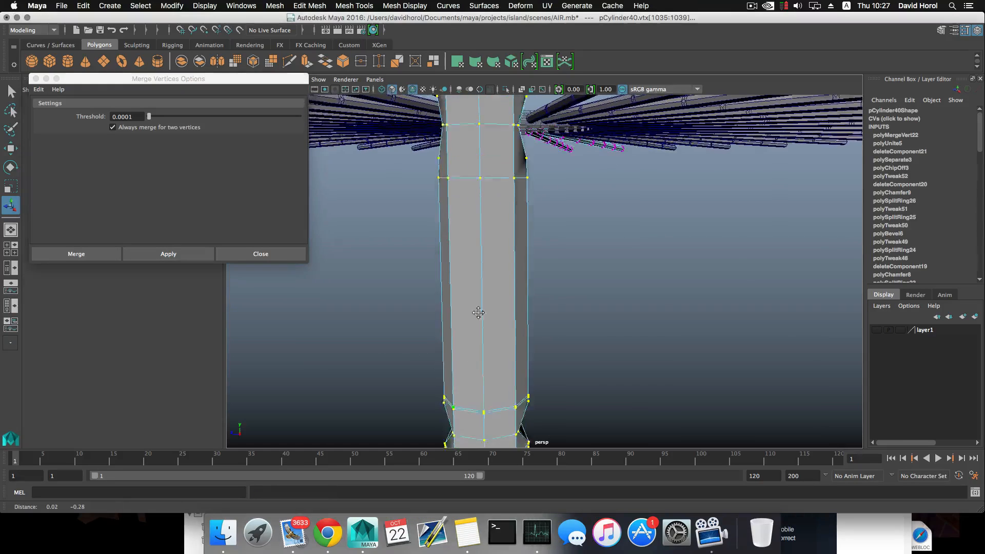
{"action": "left_click_drag", "start_coordinate": [477, 349], "coordinate": [451, 339], "text": "alt"}
{"action": "scroll", "coordinate": [450, 302], "scroll_direction": "down", "scroll_amount": 5}
{"action": "middle_click_drag", "start_coordinate": [449, 302], "coordinate": [457, 398], "text": "alt"}
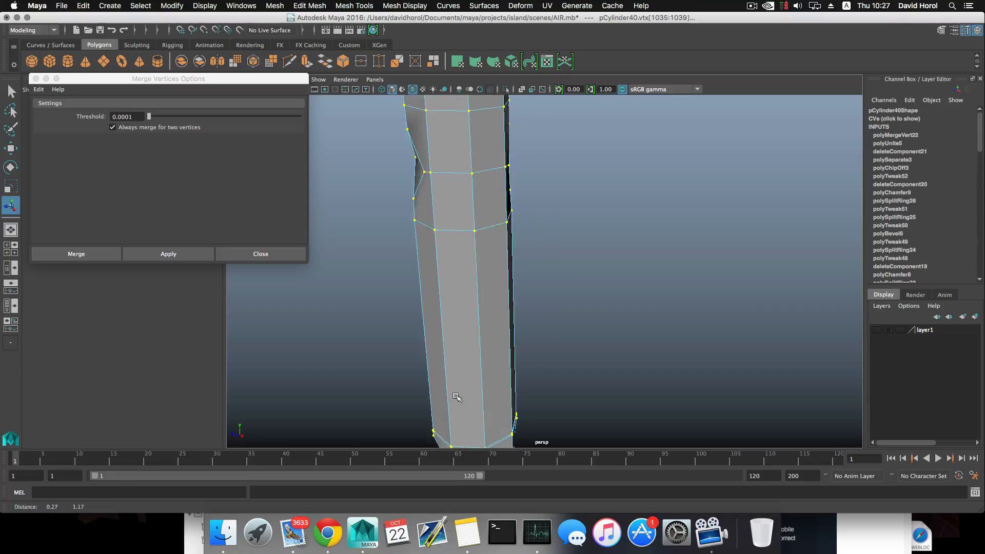
{"action": "scroll", "coordinate": [458, 395], "scroll_direction": "down", "scroll_amount": 4}
{"action": "left_click_drag", "start_coordinate": [466, 287], "coordinate": [622, 247], "text": "alt"}
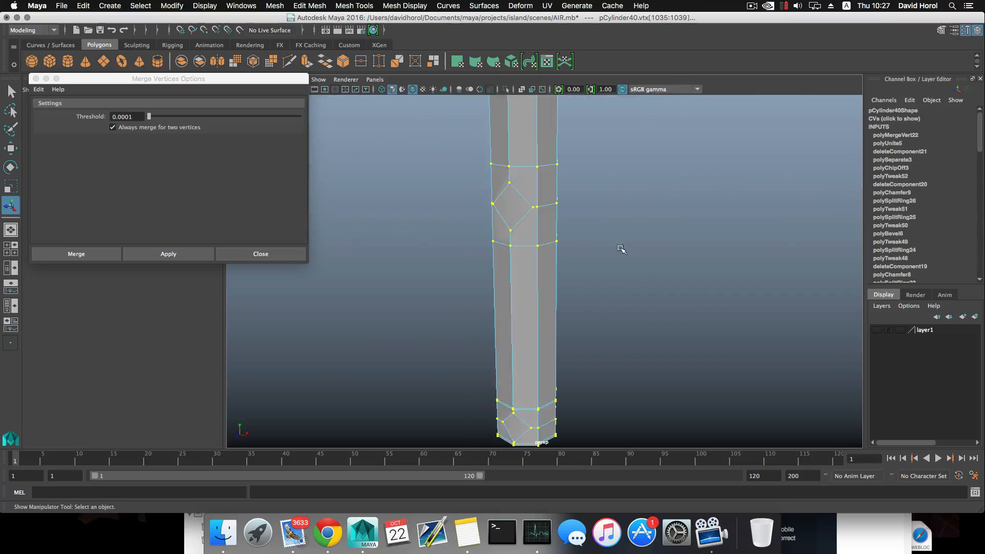
{"action": "right_click_drag", "start_coordinate": [552, 159], "coordinate": [553, 134]}
{"action": "left_click", "coordinate": [523, 166]}
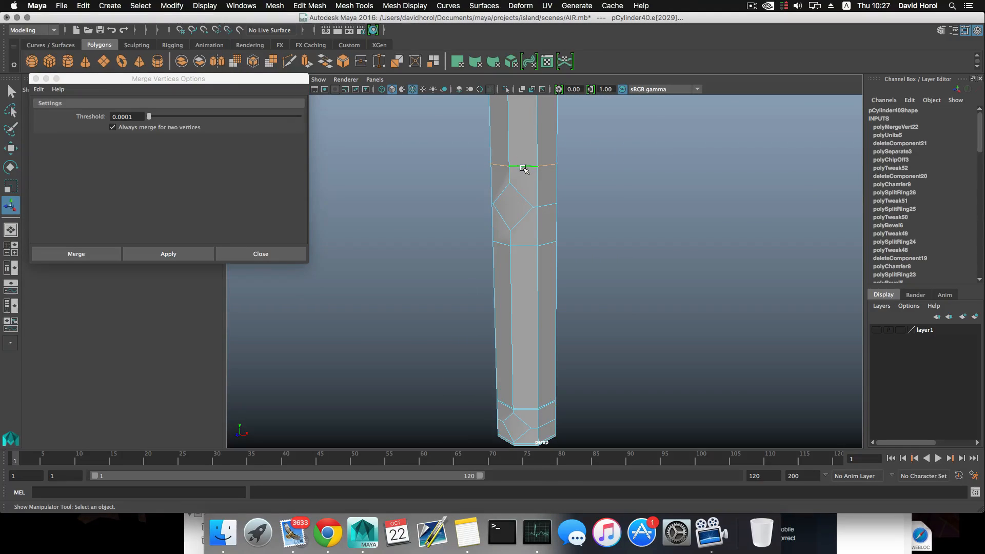
{"action": "key", "text": "w"}
{"action": "left_click_drag", "start_coordinate": [523, 132], "coordinate": [525, 141]}
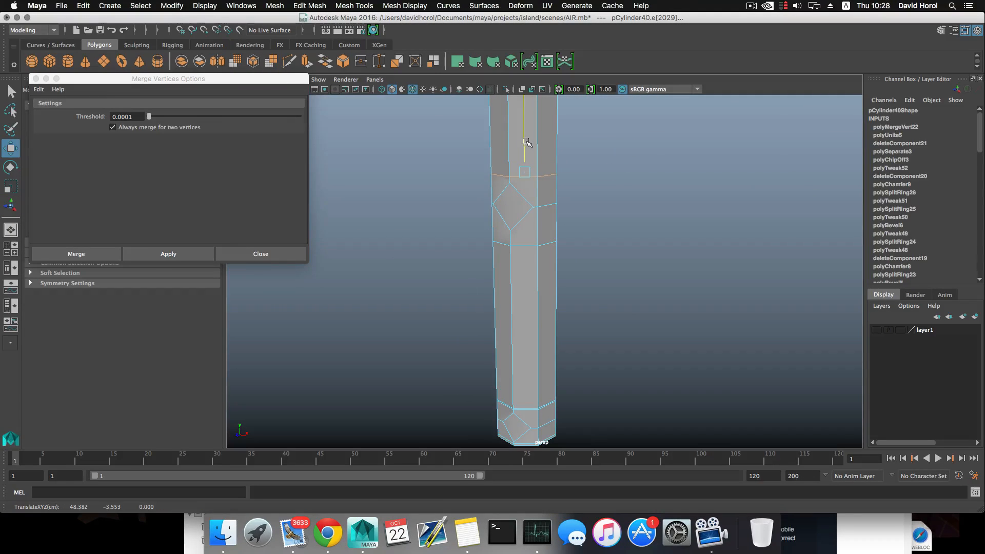
{"action": "double_click", "coordinate": [515, 246]}
{"action": "left_click_drag", "start_coordinate": [525, 195], "coordinate": [524, 192]}
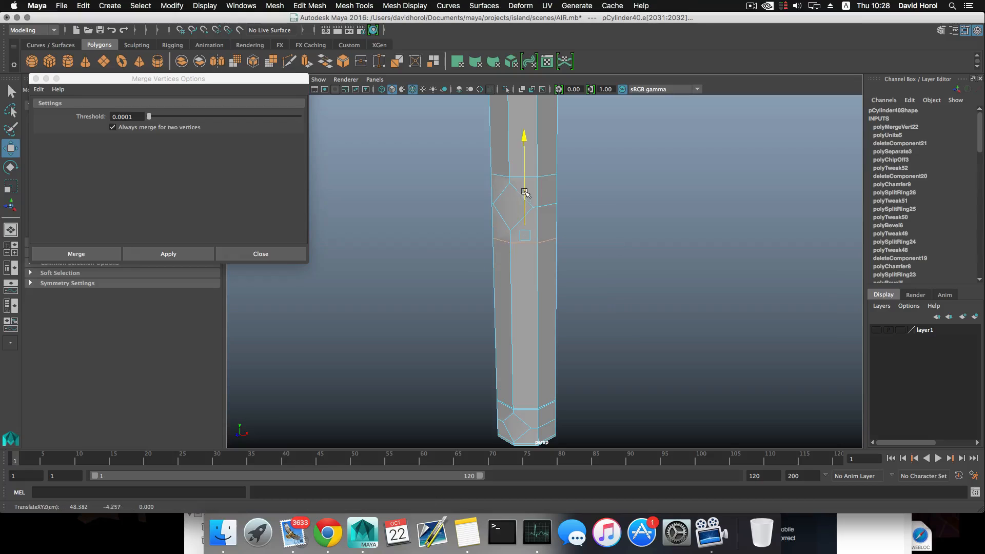
- Insert an edge loop around the plain post at about the height of the other post's upper notch
{"action": "scroll", "coordinate": [513, 231], "scroll_direction": "down", "scroll_amount": 10}
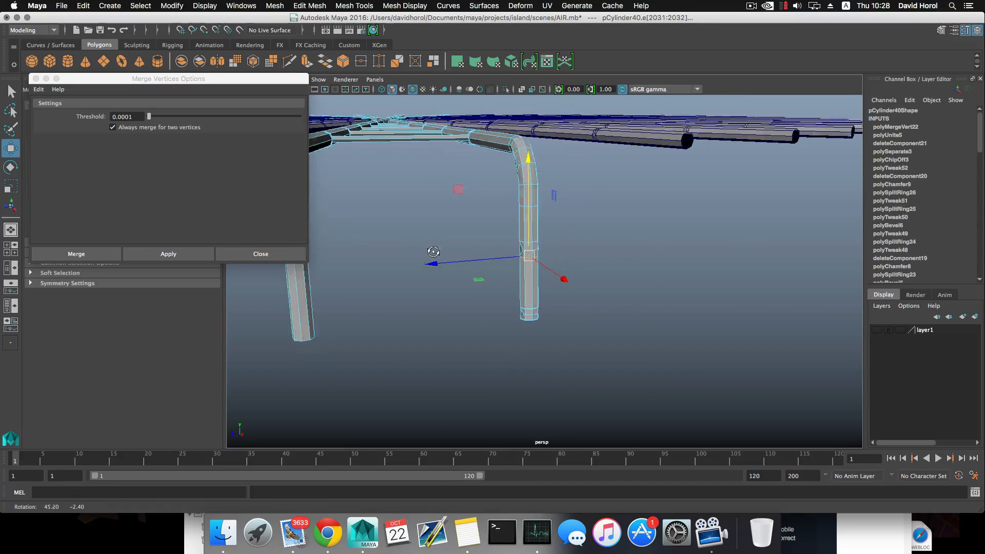
{"action": "left_click_drag", "start_coordinate": [534, 251], "coordinate": [522, 243], "text": "alt"}
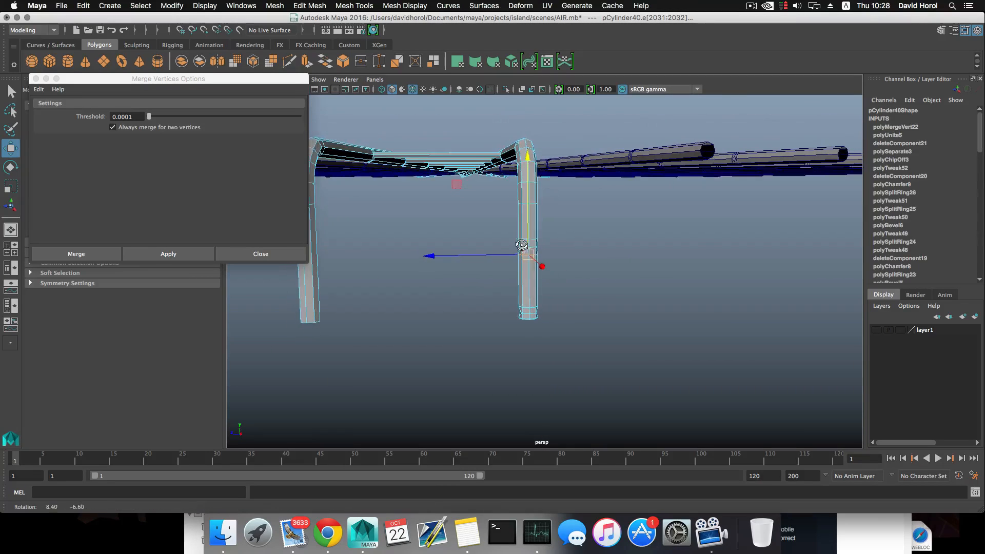
{"action": "middle_click_drag", "start_coordinate": [495, 243], "coordinate": [548, 229], "text": "alt"}
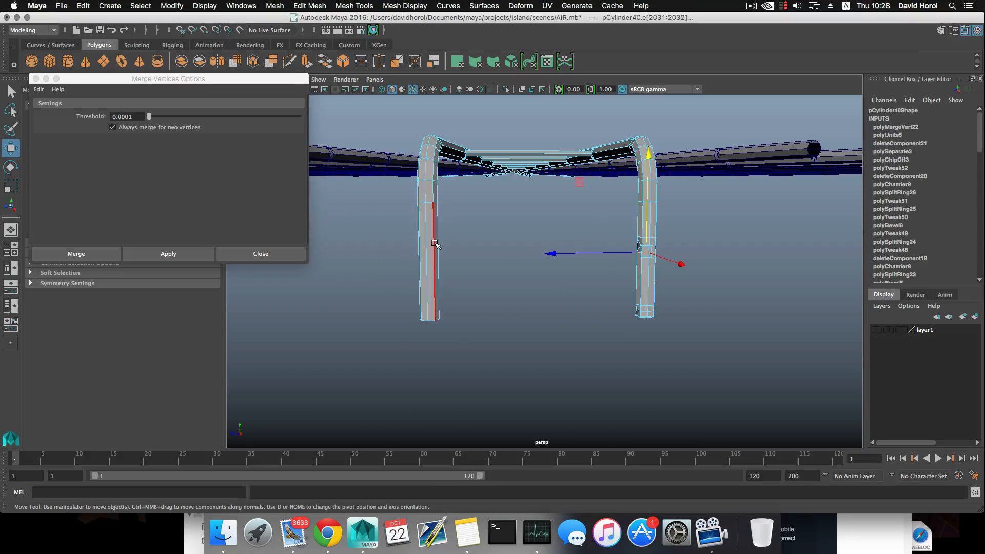
{"action": "key", "text": "F8"}
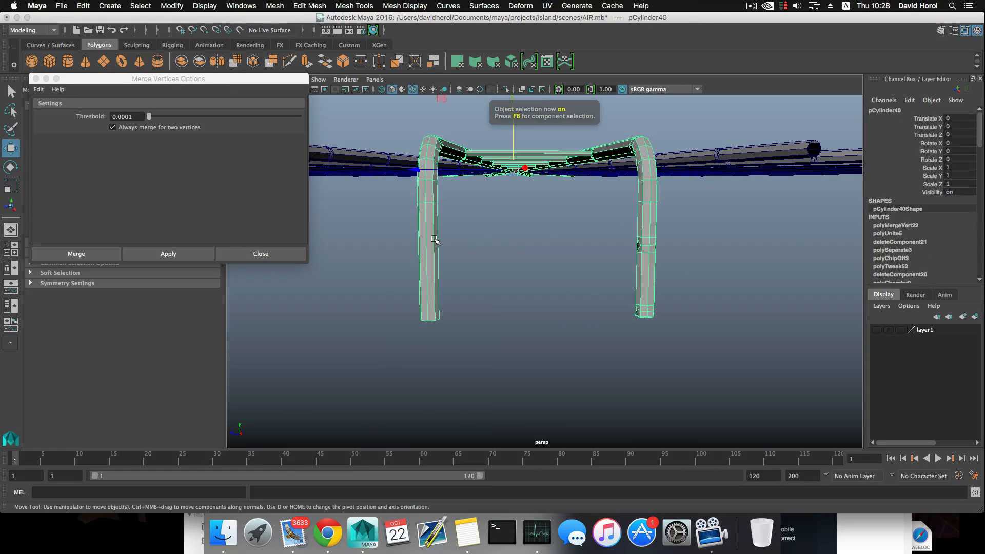
{"action": "right_click_drag", "start_coordinate": [434, 239], "coordinate": [435, 222], "text": "shift"}
{"action": "left_click", "coordinate": [433, 236]}
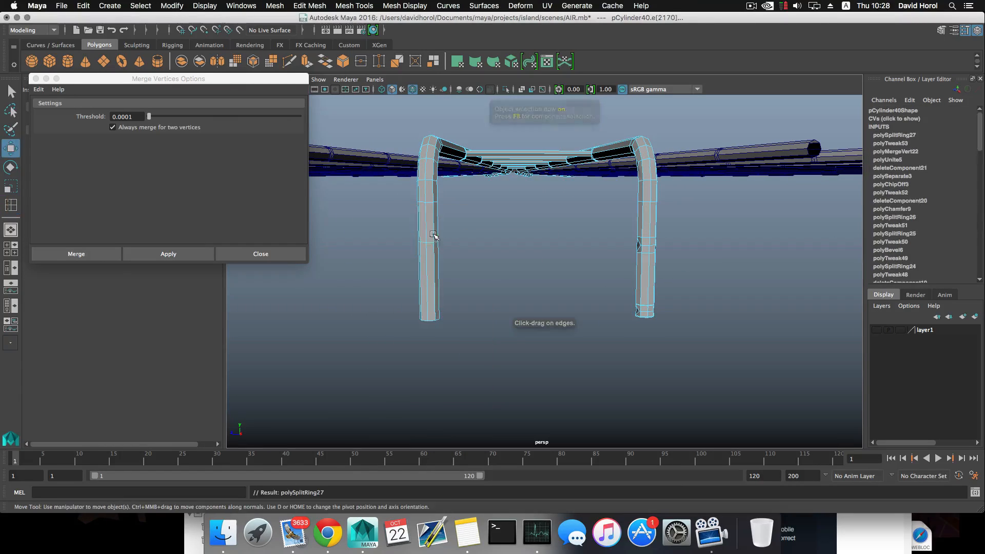
{"action": "key", "text": "w"}
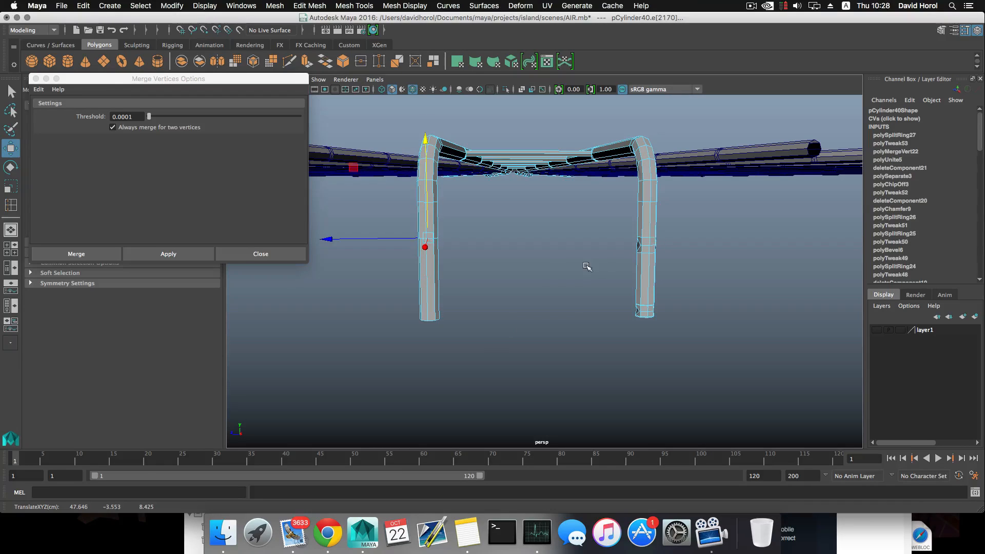
- Delete the faces of the plain post's straight lower section, leaving only the part below the bend
{"action": "left_click_drag", "start_coordinate": [587, 266], "coordinate": [615, 257], "text": "alt"}
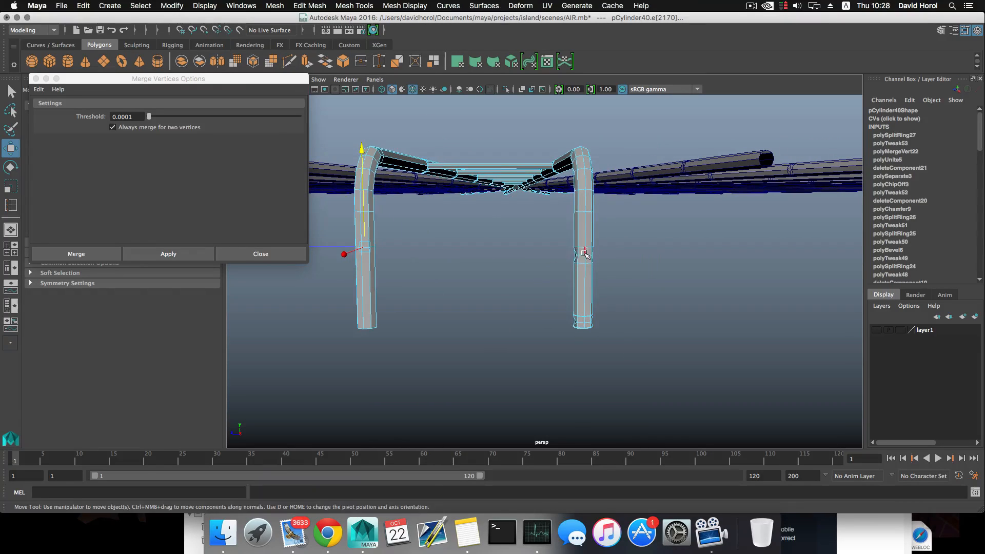
{"action": "right_click", "coordinate": [576, 234]}
{"action": "scroll", "coordinate": [485, 256], "scroll_direction": "down", "scroll_amount": 3}
{"action": "left_click_drag", "start_coordinate": [421, 246], "coordinate": [458, 247], "text": "alt"}
{"action": "right_click_drag", "start_coordinate": [457, 246], "coordinate": [457, 273]}
{"action": "left_click_drag", "start_coordinate": [451, 238], "coordinate": [406, 319]}
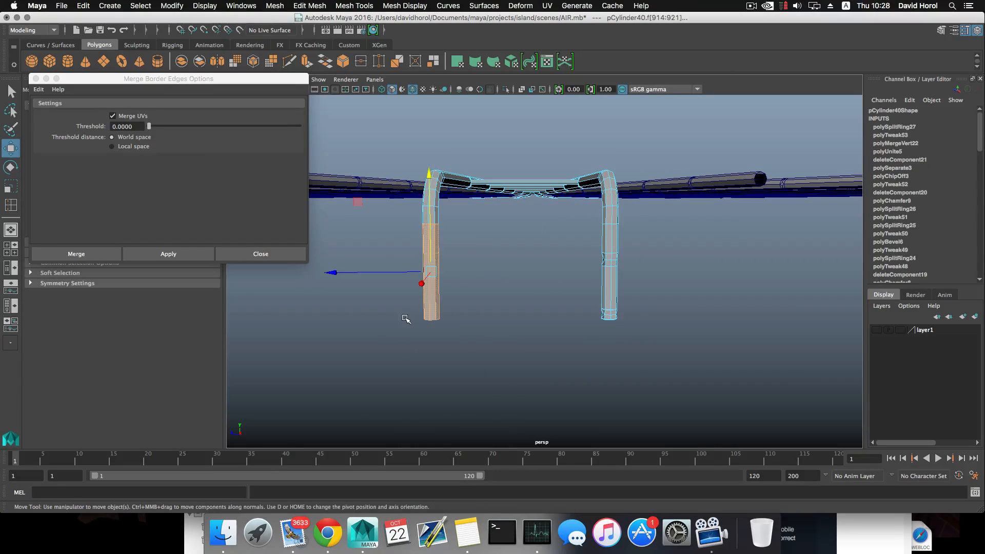
{"action": "key", "text": "Delete"}
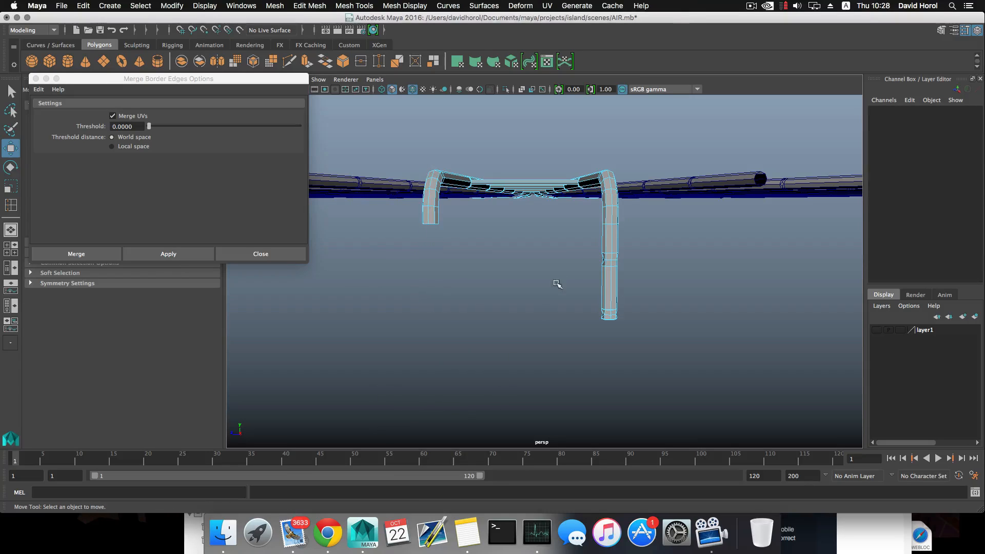
- Duplicate the faces of the notched post's lower section as a separate object and select that new piece
{"action": "left_click_drag", "start_coordinate": [587, 248], "coordinate": [589, 393]}
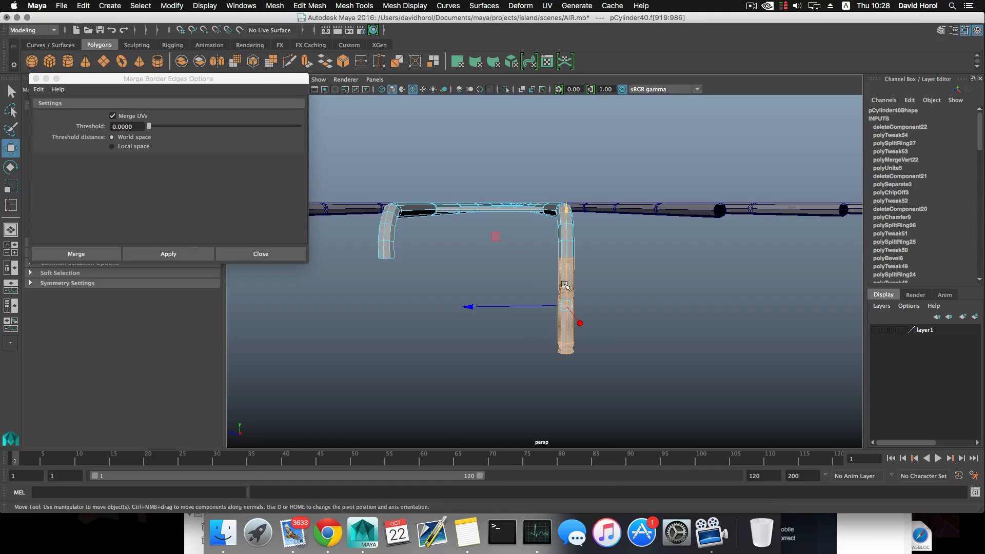
{"action": "right_click_drag", "start_coordinate": [565, 286], "coordinate": [546, 427], "text": "shift"}
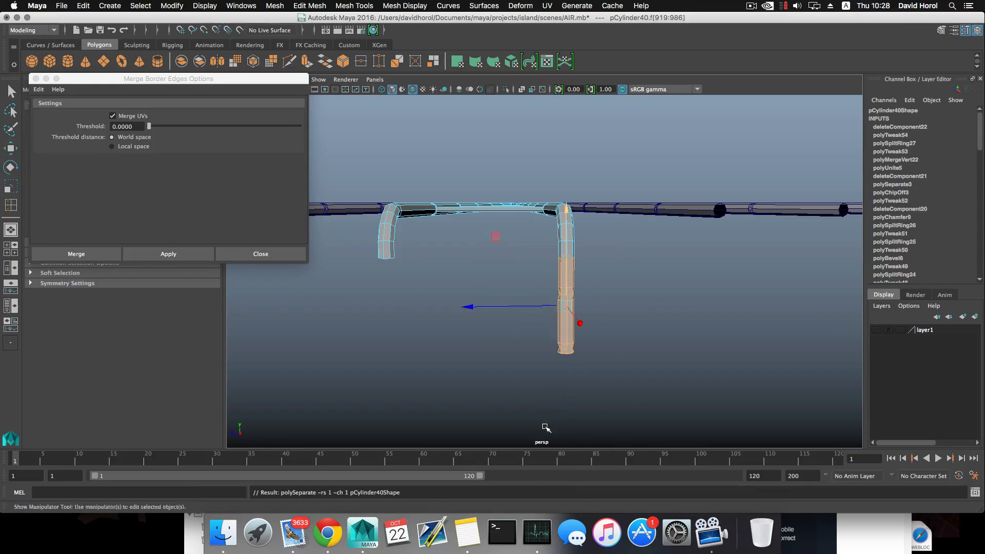
{"action": "left_click", "coordinate": [36, 78]}
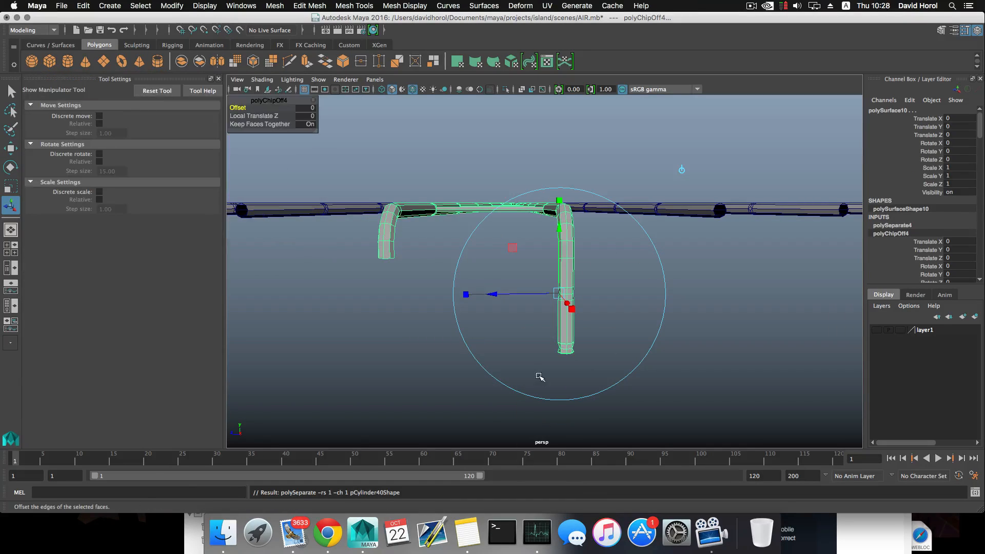
{"action": "key", "text": "F8"}
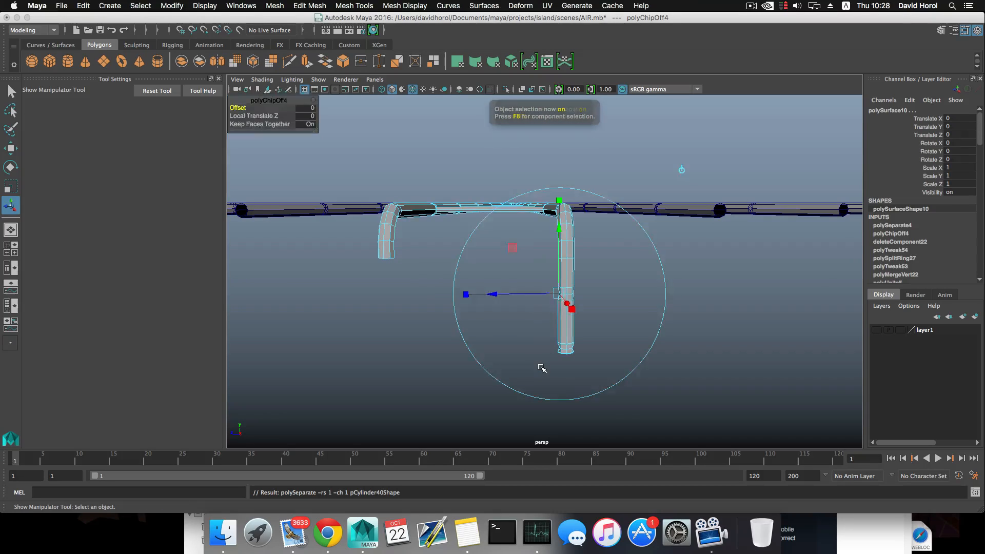
{"action": "key", "text": "w"}
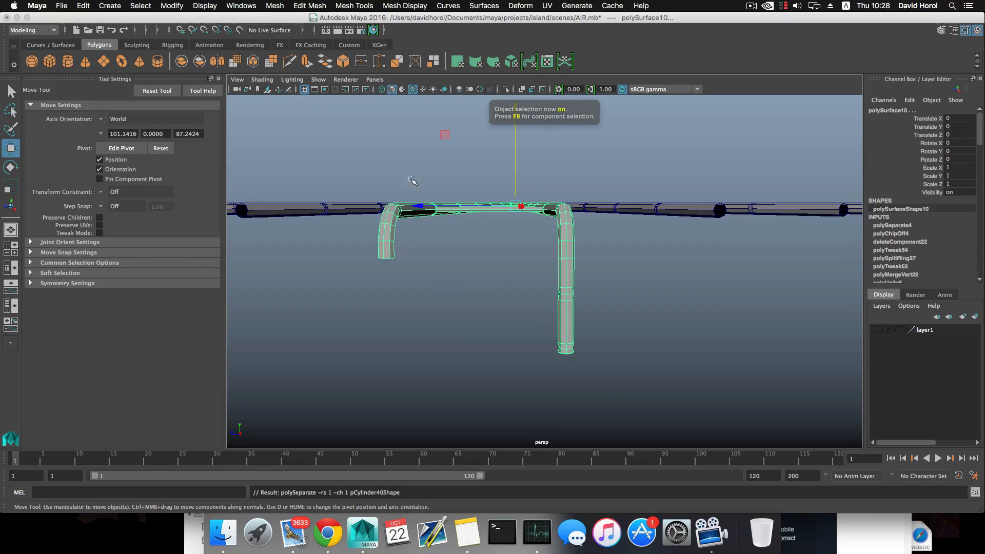
{"action": "left_click_drag", "start_coordinate": [508, 237], "coordinate": [603, 343]}
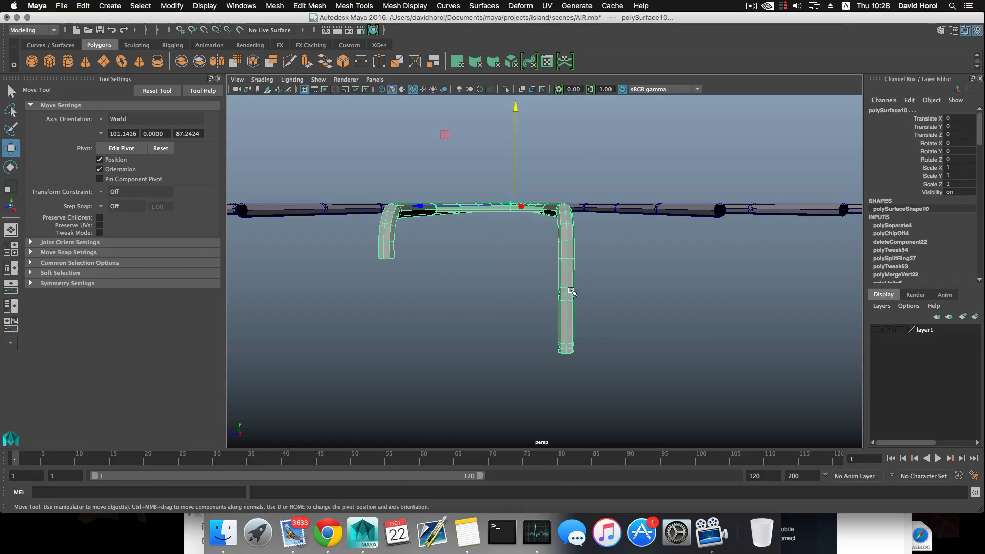
{"action": "left_click_drag", "start_coordinate": [571, 291], "coordinate": [539, 320], "text": "alt"}
{"action": "left_click_drag", "start_coordinate": [544, 239], "coordinate": [612, 217], "text": "ctrl"}
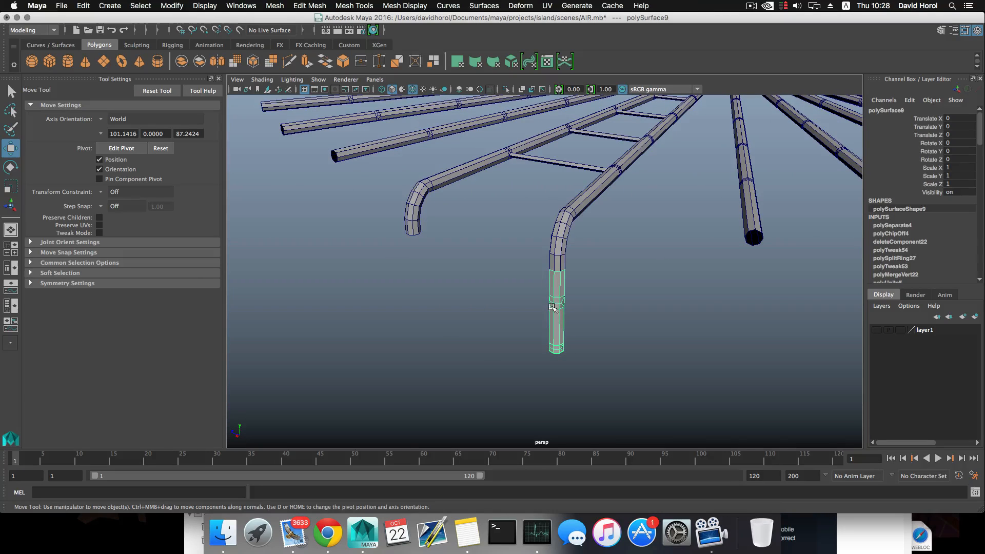
- Center the duplicated section's pivot and move it under the shortened post, to Translate X -0.517 and Translate Z 8.475
{"action": "left_click", "coordinate": [172, 5]}
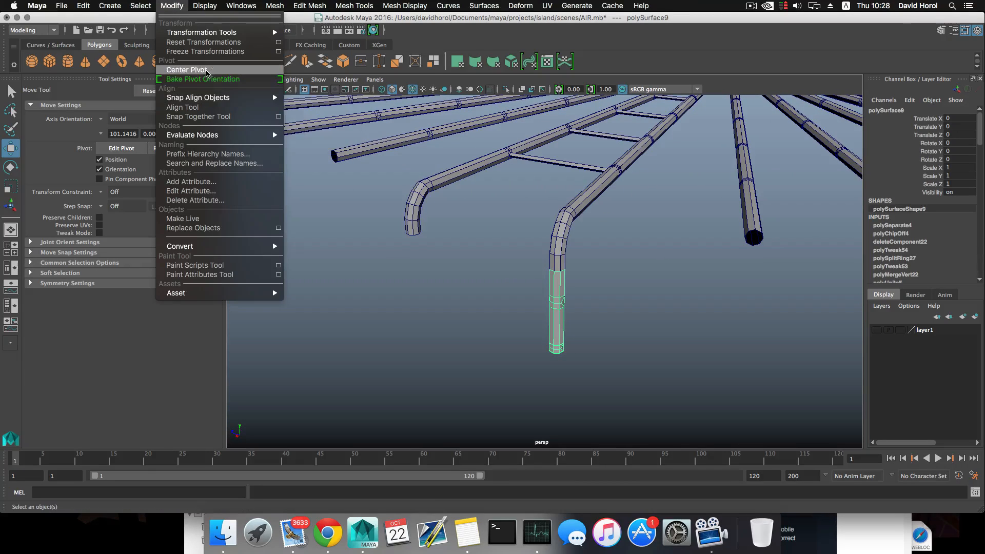
{"action": "left_click", "coordinate": [206, 71]}
{"action": "left_click_drag", "start_coordinate": [508, 313], "coordinate": [457, 253], "text": "alt"}
{"action": "right_click_drag", "start_coordinate": [460, 294], "coordinate": [556, 323], "text": "alt"}
{"action": "left_click_drag", "start_coordinate": [462, 299], "coordinate": [483, 334], "text": "alt"}
{"action": "middle_click_drag", "start_coordinate": [477, 369], "coordinate": [509, 331], "text": "alt"}
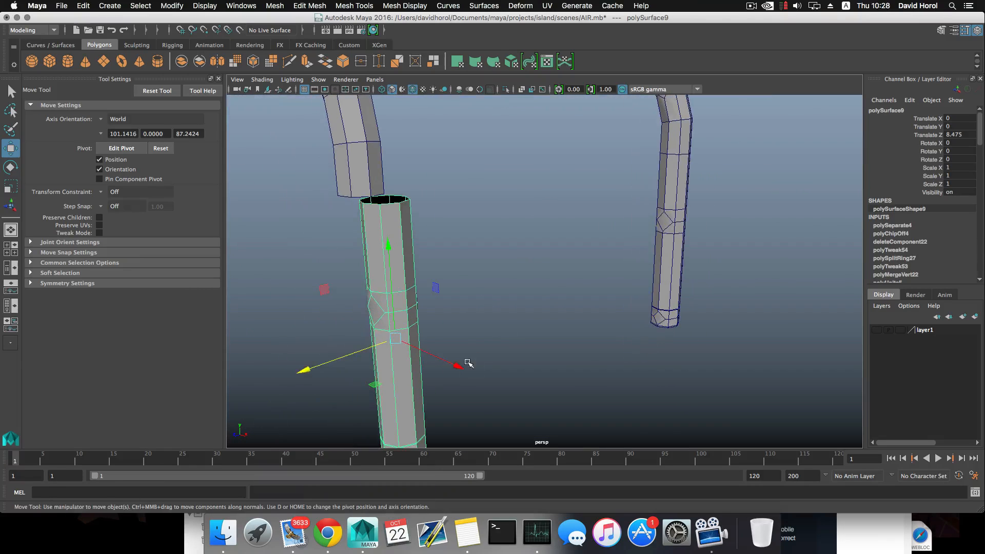
{"action": "key", "text": "v"}
{"action": "left_click_drag", "start_coordinate": [455, 363], "coordinate": [349, 197]}
{"action": "left_click_drag", "start_coordinate": [391, 257], "coordinate": [404, 282], "text": "alt"}
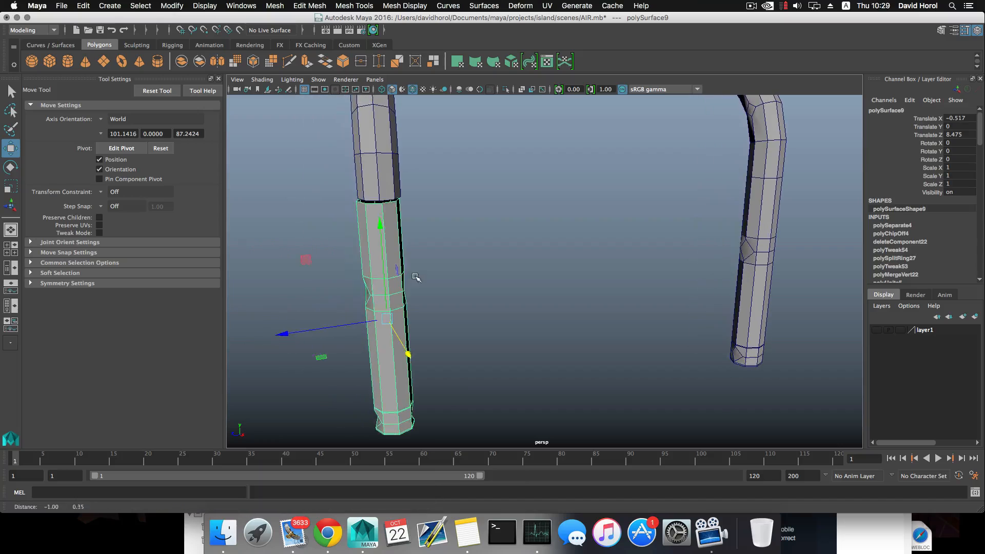
- Rotate the duplicated section to Rotate Y -10 and move it to Translate X -0.732 and Translate Z 8.414 to match the post above
{"action": "key", "text": "e"}
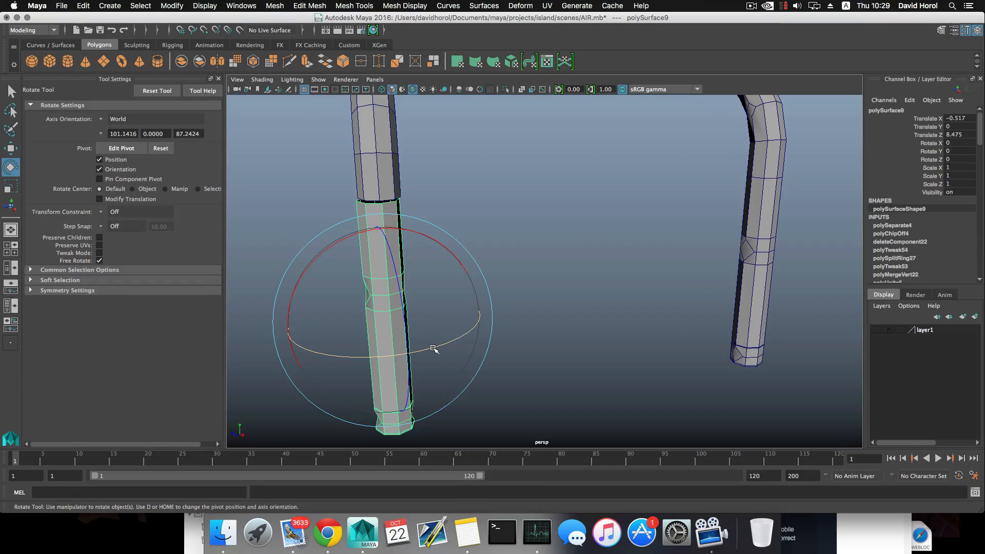
{"action": "key", "text": "j"}
{"action": "left_click_drag", "start_coordinate": [433, 349], "coordinate": [419, 349]}
{"action": "key", "text": "w"}
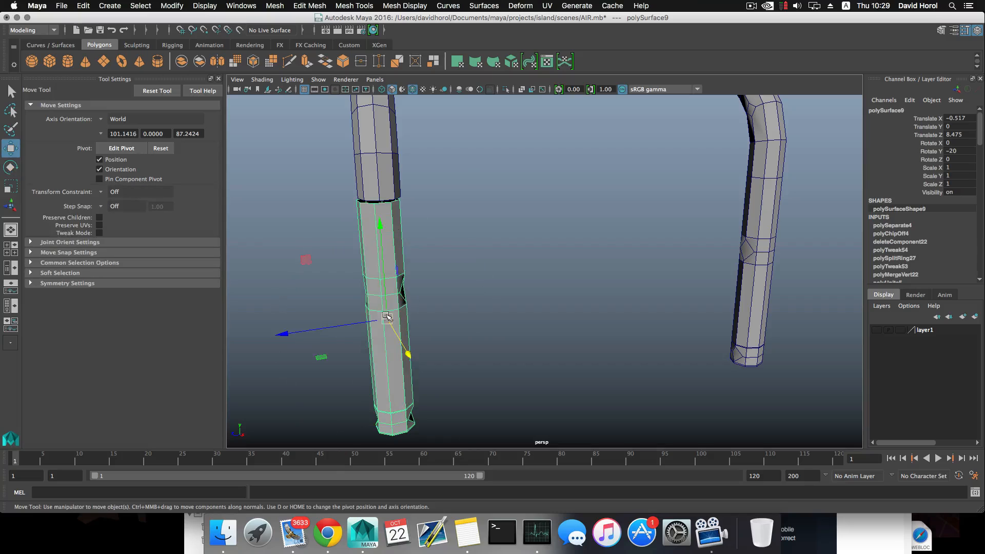
{"action": "left_click_drag", "start_coordinate": [370, 320], "coordinate": [372, 320]}
{"action": "key", "text": "e"}
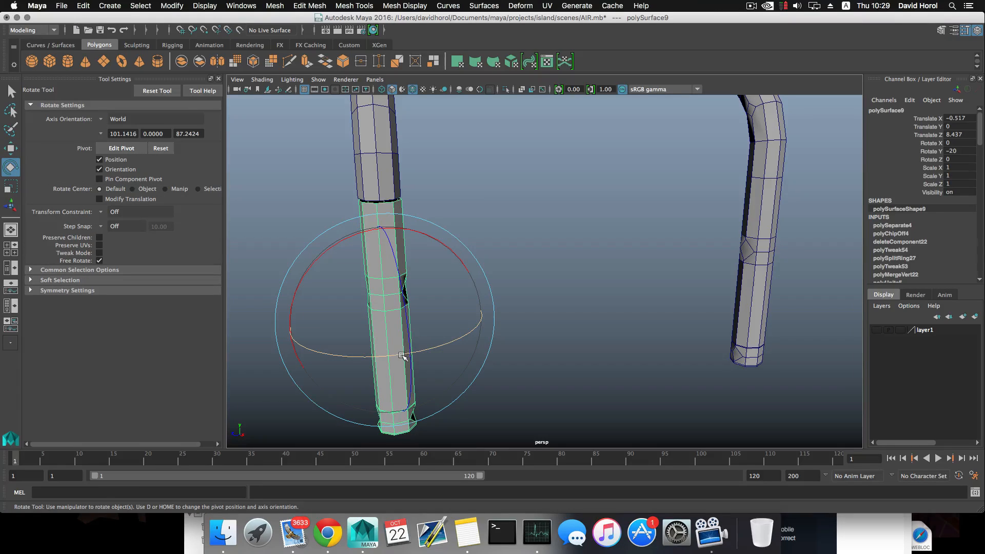
{"action": "left_click_drag", "start_coordinate": [403, 355], "coordinate": [425, 338]}
{"action": "key", "text": "w"}
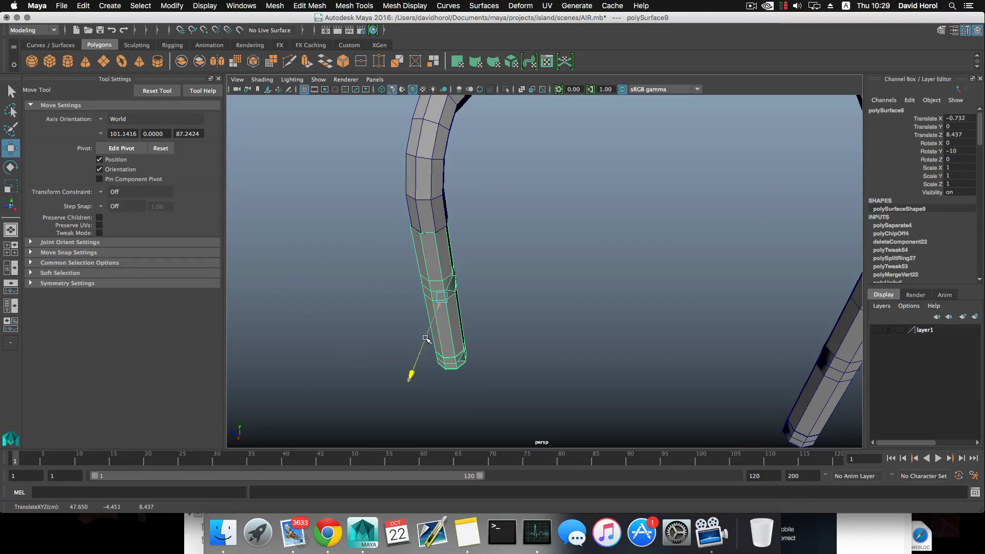
{"action": "mouse_move", "coordinate": [398, 291]}
{"action": "left_mouse_down"}
{"action": "mouse_move", "coordinate": [419, 306]}
{"action": "mouse_move", "coordinate": [416, 320]}
{"action": "mouse_move", "coordinate": [443, 326]}
{"action": "mouse_move", "coordinate": [428, 303]}
{"action": "mouse_move", "coordinate": [396, 315]}
{"action": "mouse_move", "coordinate": [411, 303]}
{"action": "left_mouse_up"}
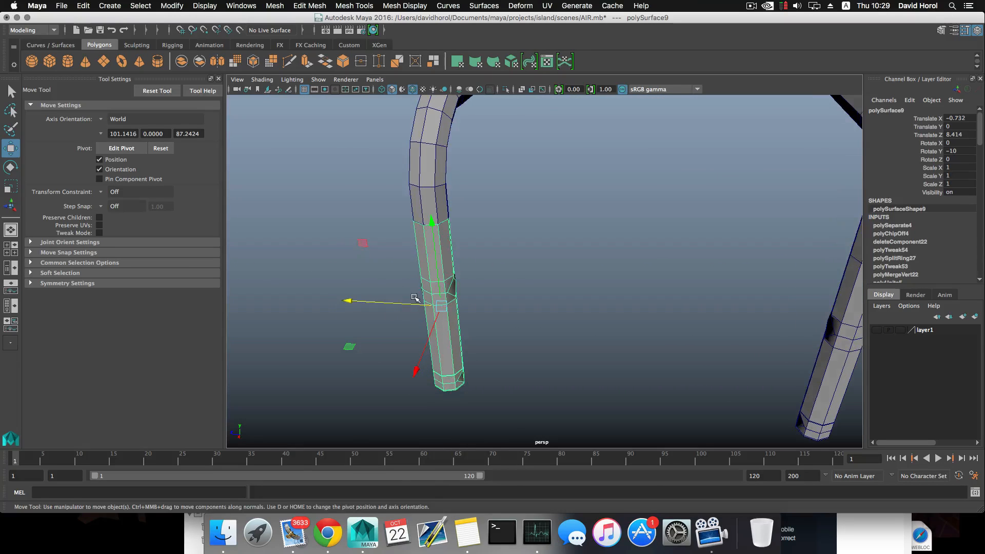
- Place the duplicated section's pivot on its top corner vertex and snap the piece onto the matching vertex of the post above
{"action": "key", "text": "d"}
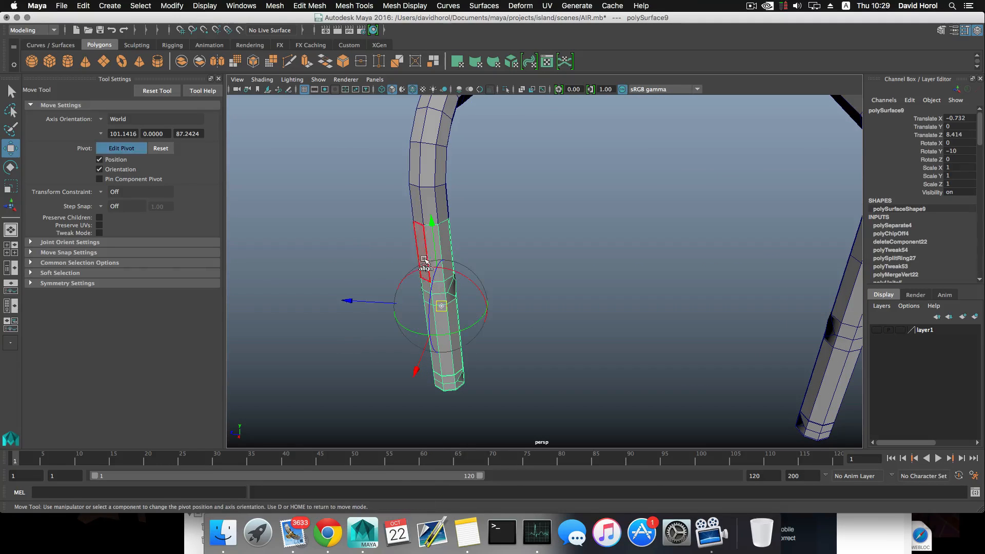
{"action": "left_click", "coordinate": [424, 227]}
{"action": "key", "text": "v"}
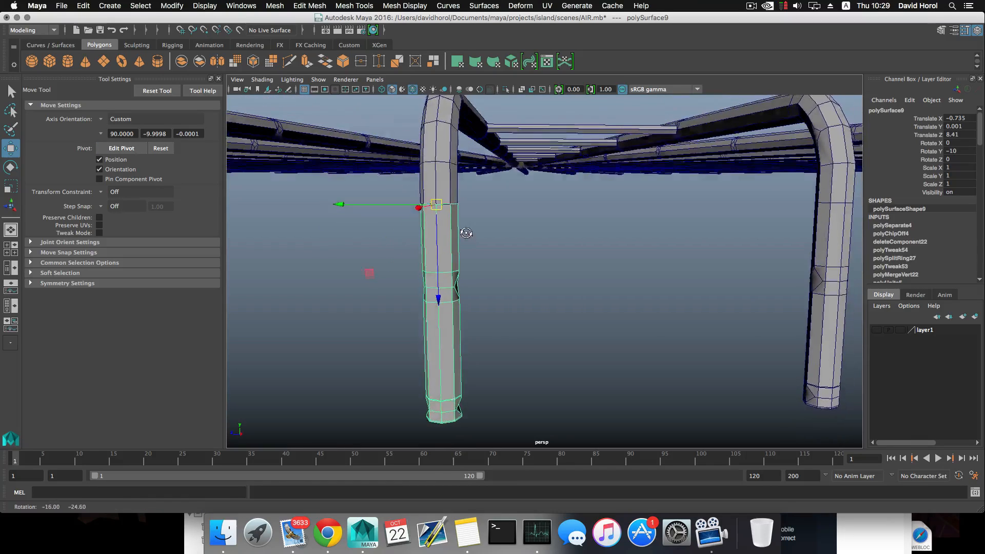
- Combine the duplicated section with the ladder mesh and merge the overlapping vertices along the post's seam
{"action": "left_click", "coordinate": [275, 6]}
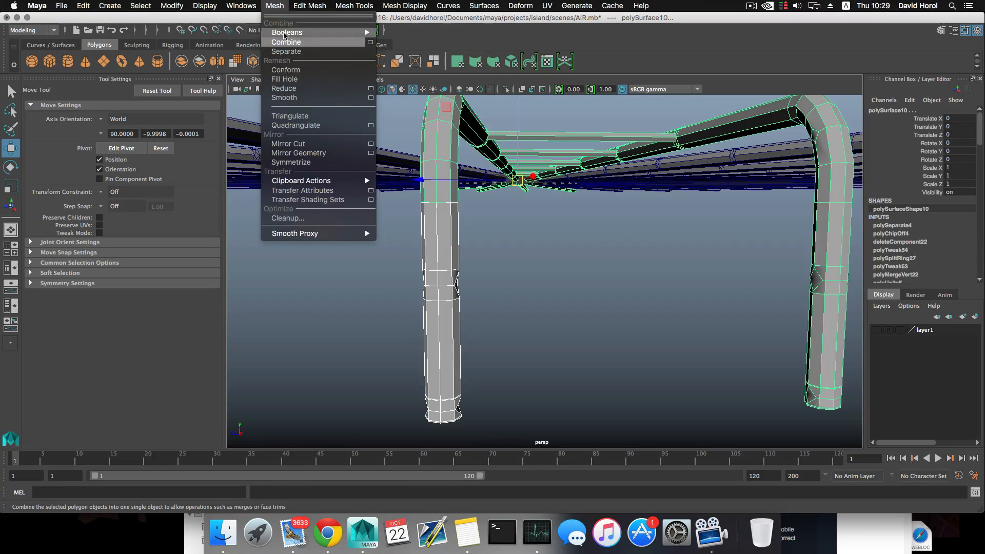
{"action": "left_click", "coordinate": [288, 44]}
{"action": "right_click", "coordinate": [435, 142]}
{"action": "right_click_drag", "start_coordinate": [435, 143], "coordinate": [398, 144]}
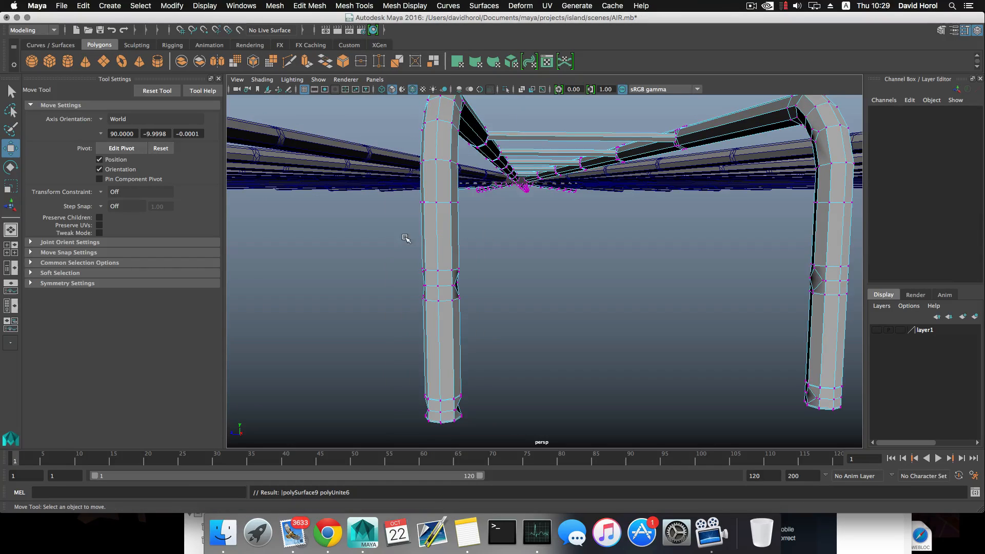
{"action": "left_click_drag", "start_coordinate": [410, 187], "coordinate": [451, 246]}
{"action": "left_click_drag", "start_coordinate": [399, 181], "coordinate": [507, 242]}
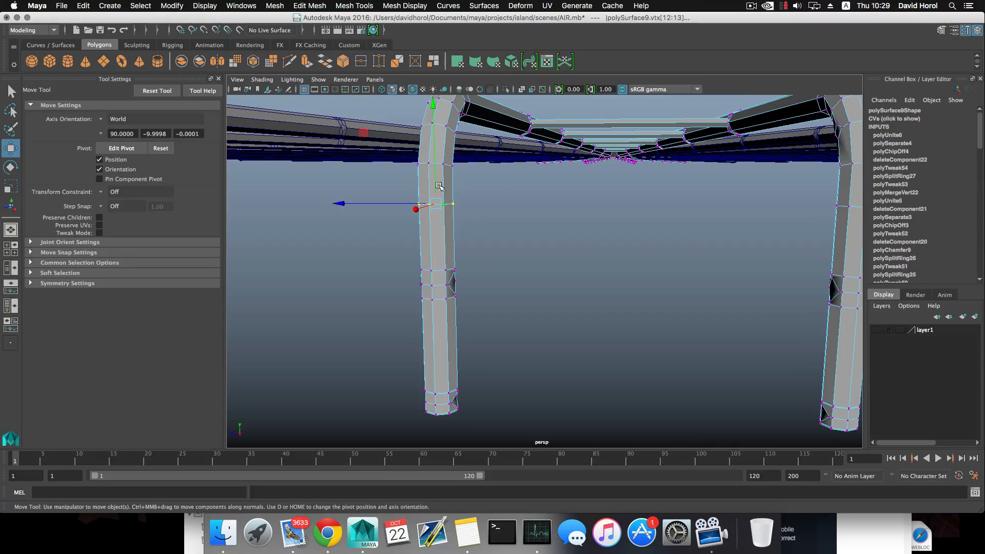
{"action": "left_click", "coordinate": [301, 6]}
{"action": "left_click", "coordinate": [310, 97]}
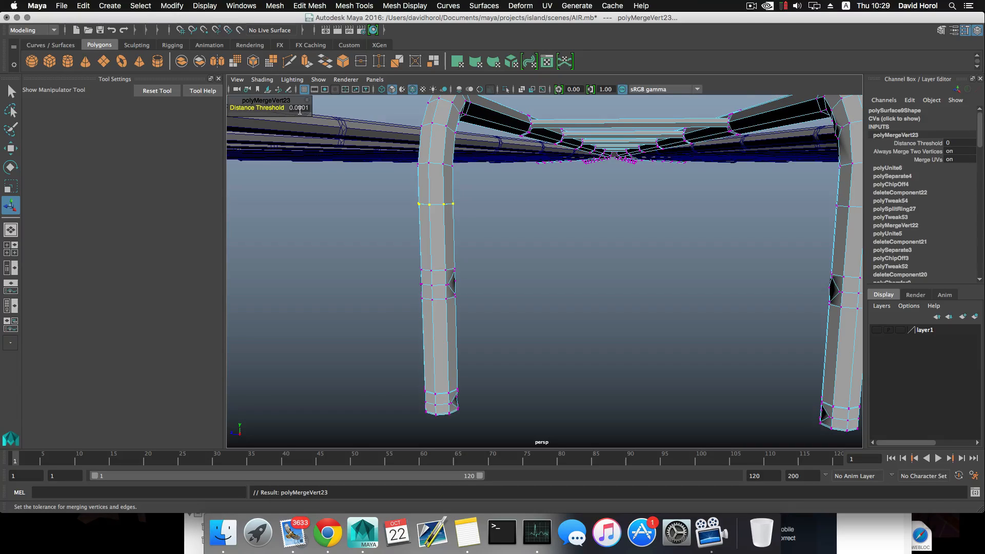
- Set the distance threshold of the seam's vertex merge to 0.05
{"action": "scroll", "coordinate": [463, 224], "scroll_direction": "up", "scroll_amount": 5}
{"action": "middle_click_drag", "start_coordinate": [432, 206], "coordinate": [507, 278], "text": "alt"}
{"action": "scroll", "coordinate": [508, 279], "scroll_direction": "up", "scroll_amount": 5}
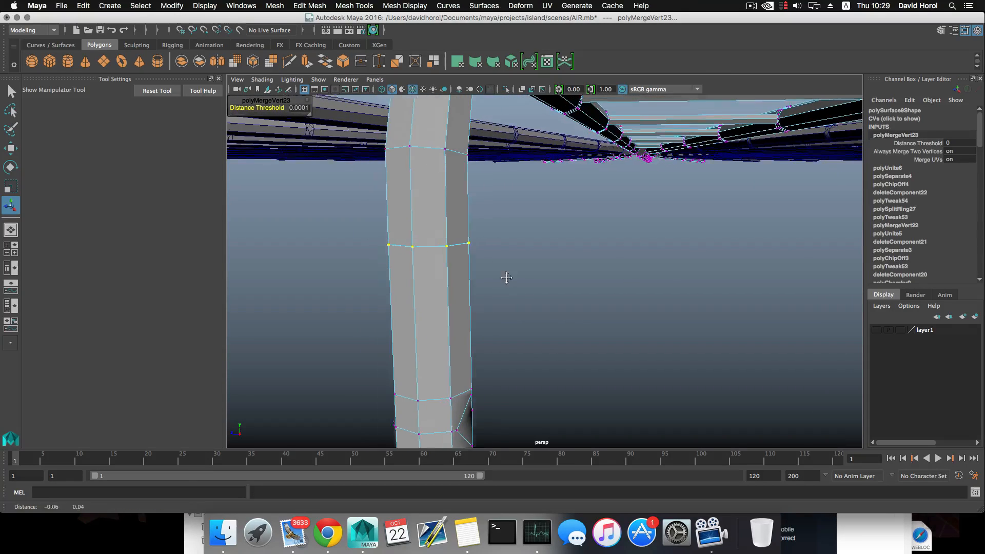
{"action": "scroll", "coordinate": [507, 278], "scroll_direction": "up", "scroll_amount": 3}
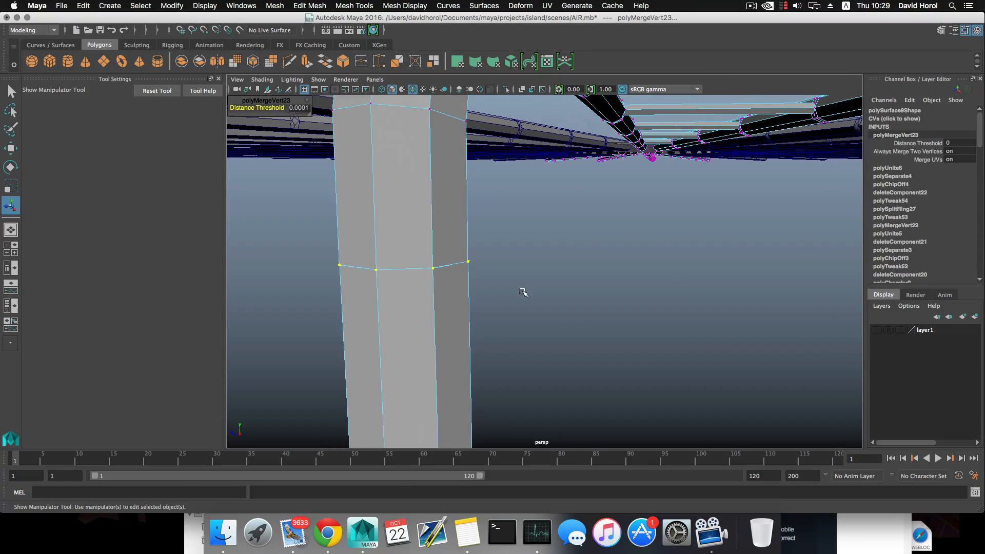
{"action": "left_click", "coordinate": [297, 108]}
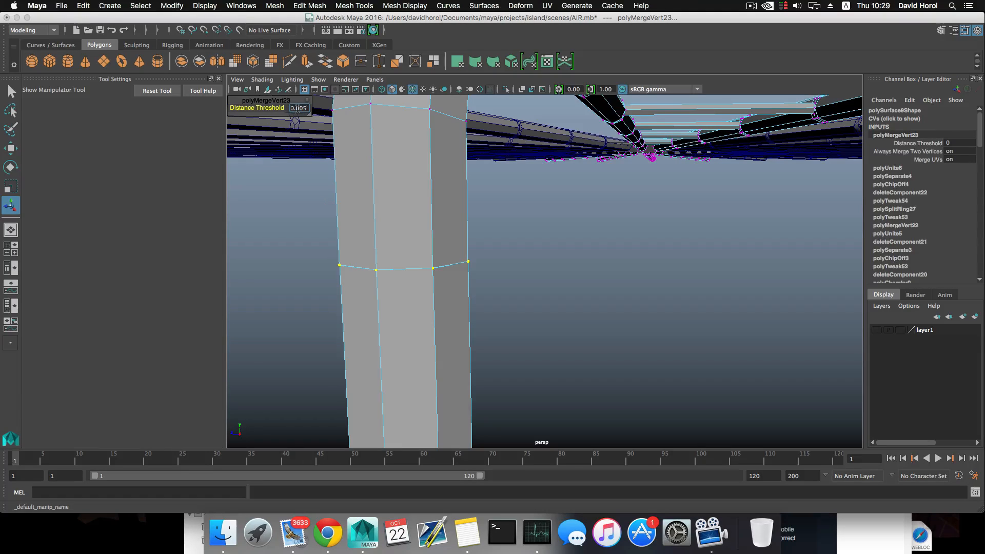
{"action": "key", "text": "Return"}
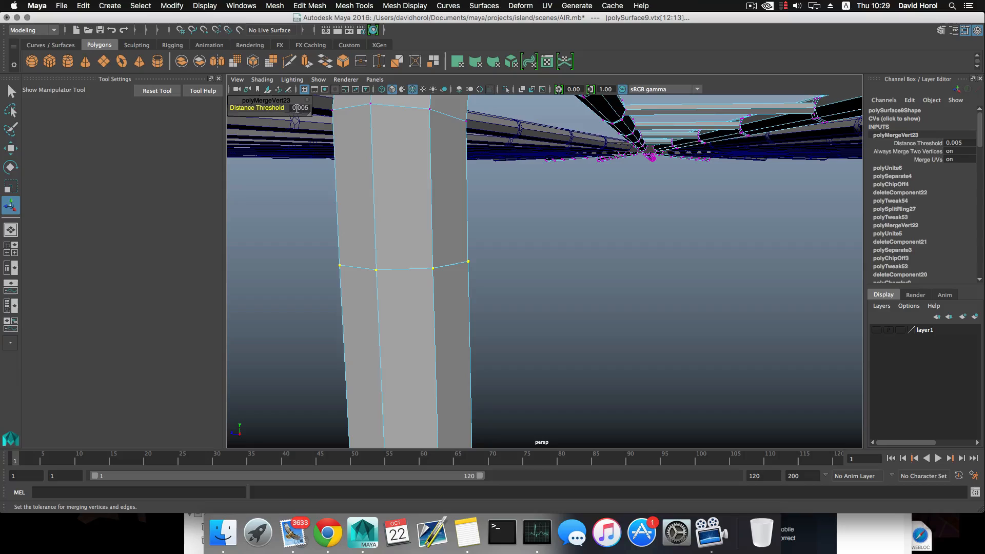
{"action": "left_click", "coordinate": [299, 109]}
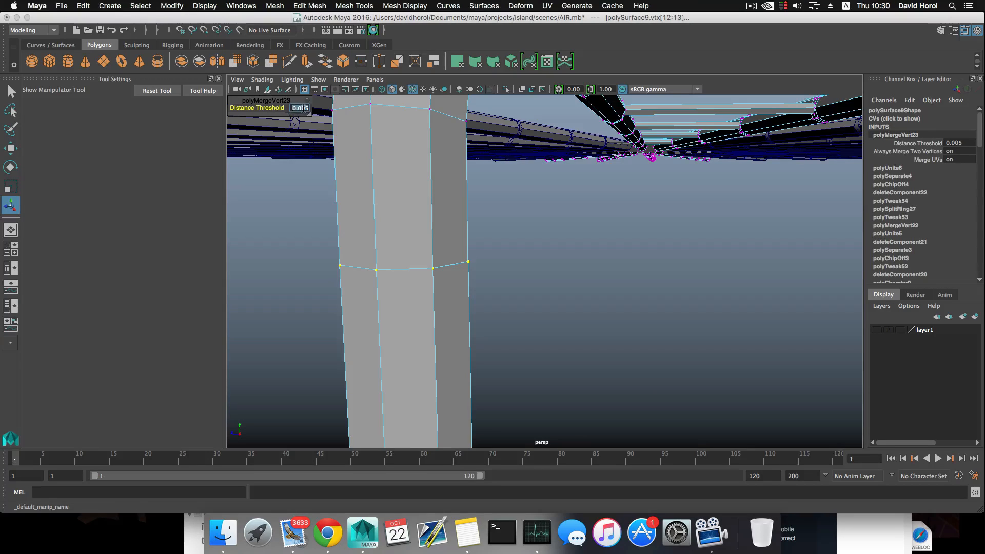
{"action": "left_click", "coordinate": [305, 109]}
{"action": "key", "text": "Return"}
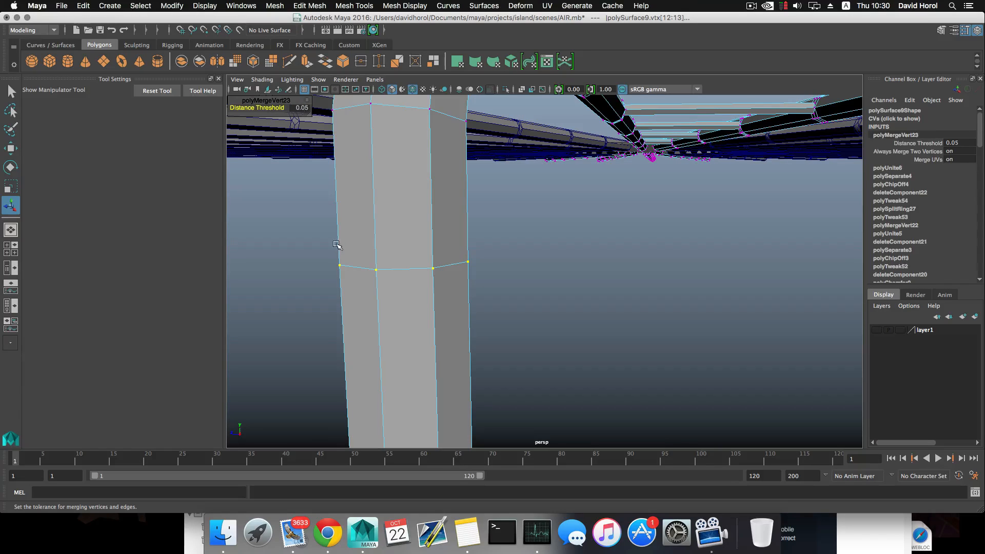
- Test the merged seam by moving one of its vertices down, and undo the move
{"action": "left_click", "coordinate": [433, 270]}
{"action": "left_click", "coordinate": [498, 281]}
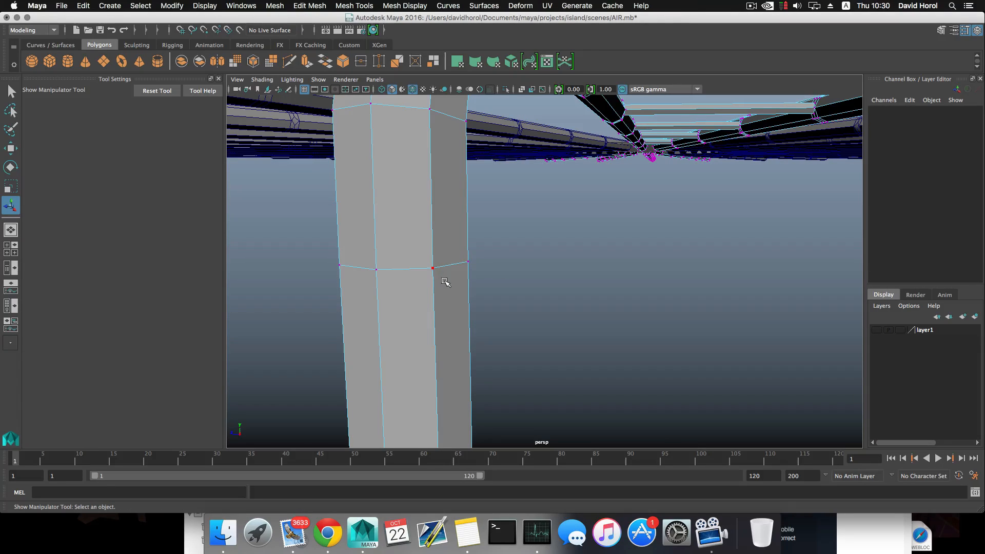
{"action": "left_click", "coordinate": [432, 268]}
{"action": "key", "text": "w"}
{"action": "left_click_drag", "start_coordinate": [433, 228], "coordinate": [437, 245]}
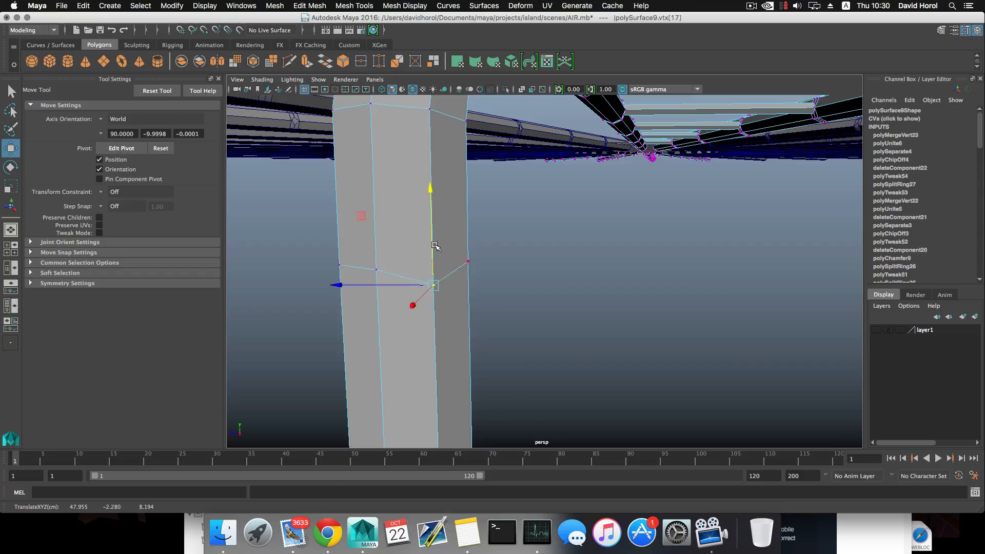
{"action": "key", "text": "super+z"}
- Return to object selection and separate the combined mesh into individual objects
{"action": "scroll", "coordinate": [454, 282], "scroll_direction": "down", "scroll_amount": 10}
{"action": "left_click_drag", "start_coordinate": [530, 273], "coordinate": [595, 347], "text": "alt"}
{"action": "key", "text": "F8"}
{"action": "key", "text": "f"}
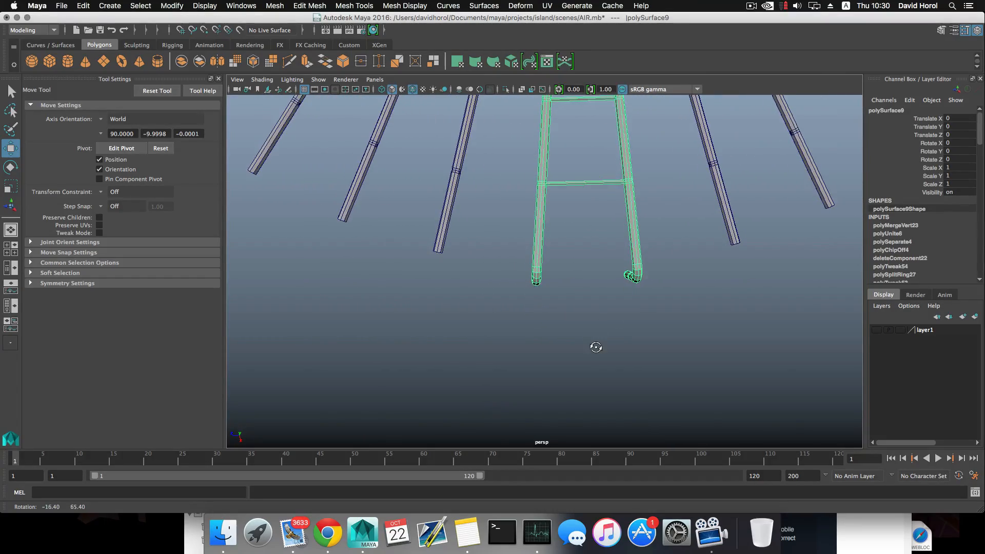
{"action": "left_click_drag", "start_coordinate": [594, 282], "coordinate": [554, 307], "text": "alt"}
{"action": "middle_click_drag", "start_coordinate": [554, 306], "coordinate": [534, 322], "text": "alt"}
{"action": "left_click_drag", "start_coordinate": [535, 321], "coordinate": [534, 330], "text": "alt"}
{"action": "scroll", "coordinate": [545, 317], "scroll_direction": "down", "scroll_amount": 5}
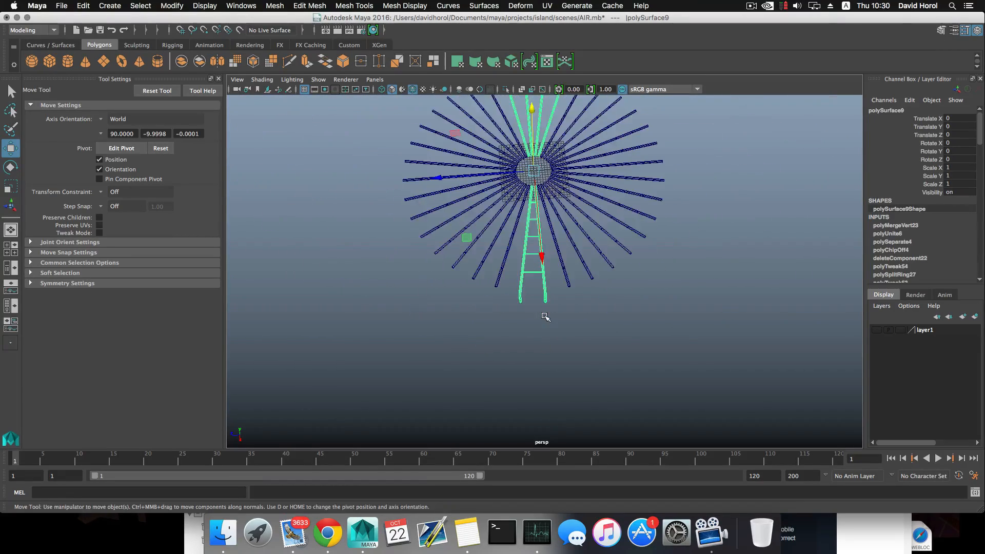
{"action": "middle_click_drag", "start_coordinate": [556, 248], "coordinate": [552, 296], "text": "alt"}
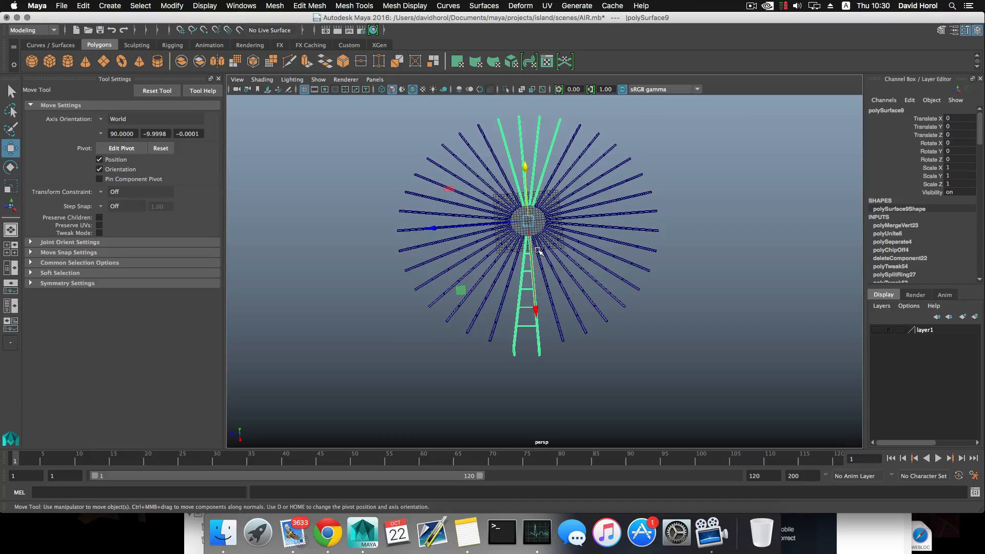
{"action": "left_click", "coordinate": [279, 6]}
{"action": "left_click", "coordinate": [305, 53]}
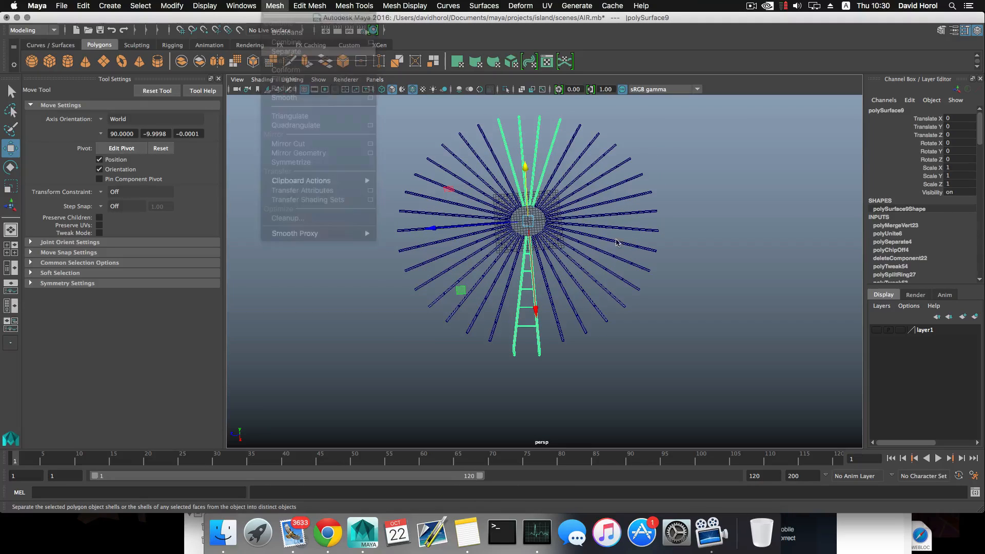
- Select every object except the edited ladder piece and delete them
{"action": "left_click", "coordinate": [535, 338]}
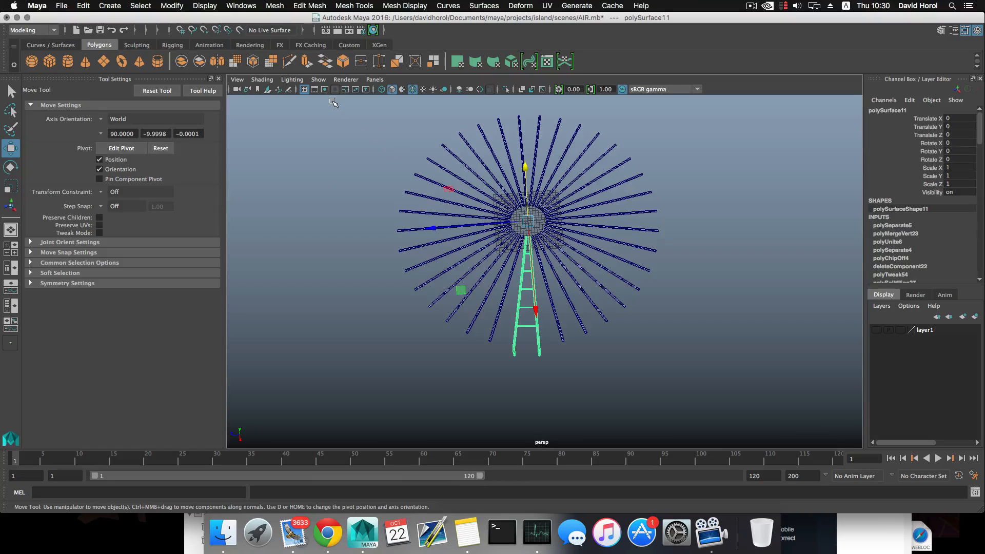
{"action": "left_click_drag", "start_coordinate": [333, 103], "coordinate": [715, 380], "text": "shift"}
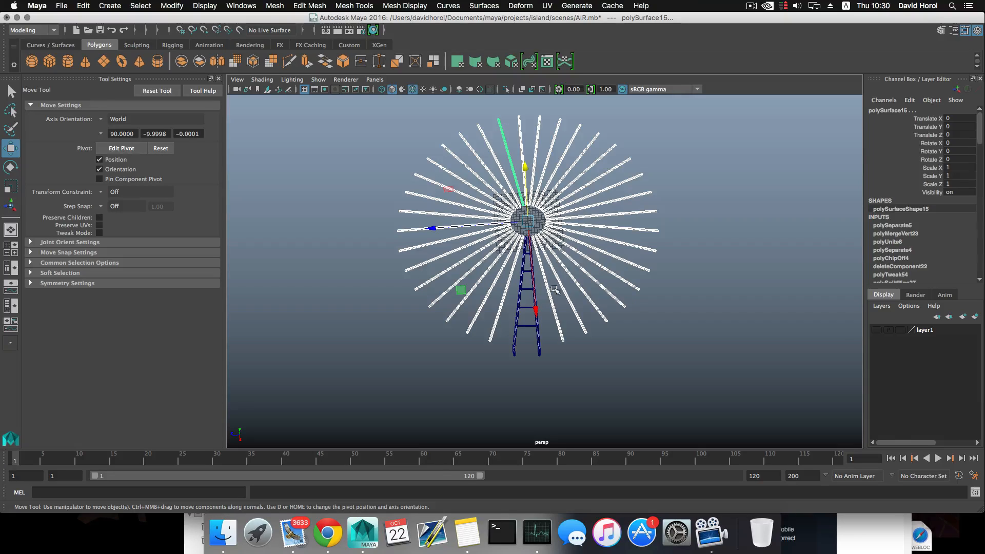
{"action": "key", "text": "Delete"}
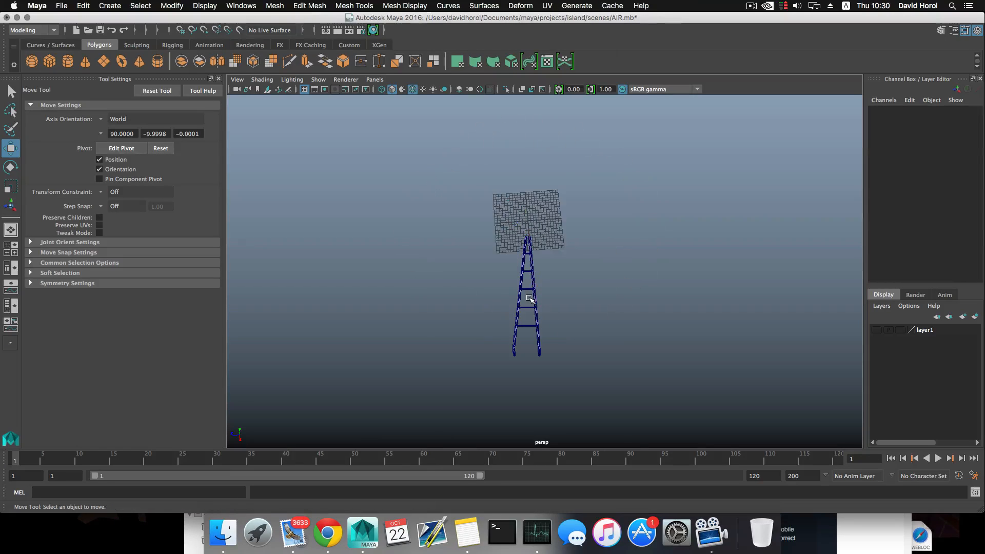
- Delete all faces of one bent end post of the ladder, leaving only its straight rail
{"action": "scroll", "coordinate": [529, 298], "scroll_direction": "up", "scroll_amount": 5}
{"action": "left_click", "coordinate": [514, 290]}
{"action": "mouse_move", "coordinate": [515, 290]}
{"action": "left_mouse_down", "text": "alt"}
{"action": "mouse_move", "coordinate": [506, 274]}
{"action": "mouse_move", "coordinate": [561, 330]}
{"action": "mouse_move", "coordinate": [541, 289]}
{"action": "mouse_move", "coordinate": [519, 276]}
{"action": "left_mouse_up", "text": "alt"}
{"action": "right_click_drag", "start_coordinate": [519, 276], "coordinate": [660, 360], "text": "alt"}
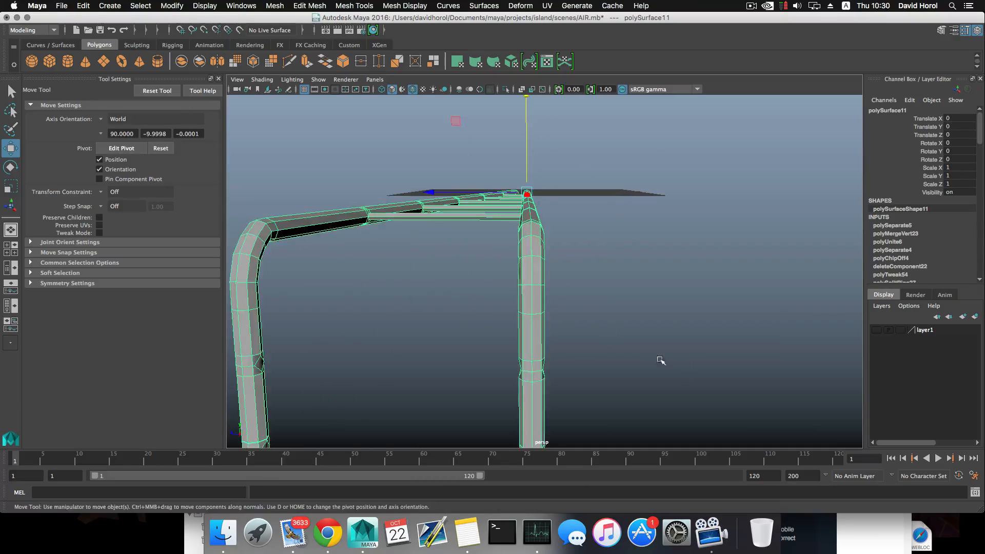
{"action": "middle_click_drag", "start_coordinate": [520, 290], "coordinate": [563, 293], "text": "alt"}
{"action": "left_click_drag", "start_coordinate": [518, 292], "coordinate": [545, 293], "text": "alt"}
{"action": "right_click_drag", "start_coordinate": [670, 261], "coordinate": [670, 288]}
{"action": "left_click_drag", "start_coordinate": [669, 283], "coordinate": [451, 272], "text": "alt"}
{"action": "left_click", "coordinate": [701, 263]}
{"action": "right_click_drag", "start_coordinate": [496, 261], "coordinate": [498, 291]}
{"action": "left_click_drag", "start_coordinate": [497, 293], "coordinate": [512, 345], "text": "alt"}
{"action": "middle_click_drag", "start_coordinate": [512, 344], "coordinate": [538, 320], "text": "alt"}
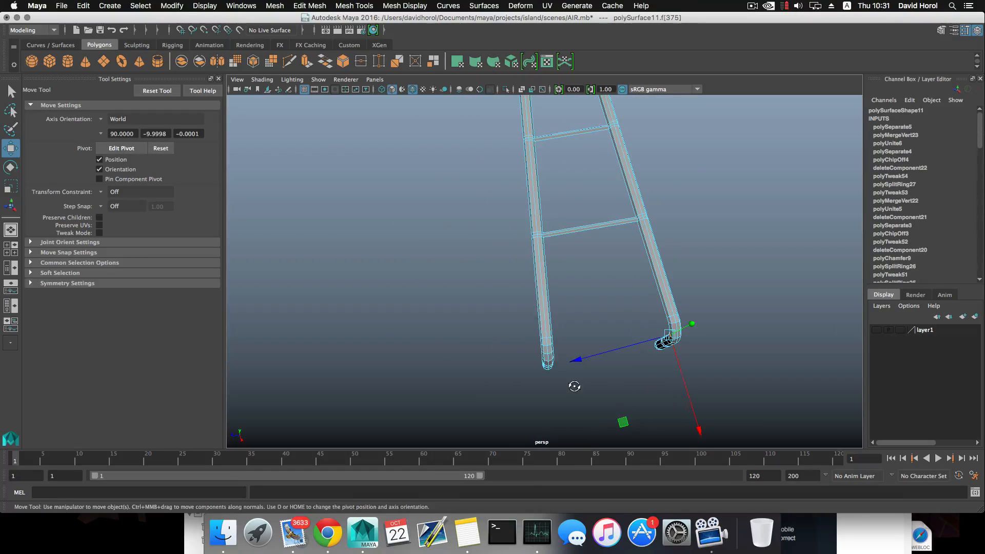
{"action": "left_click_drag", "start_coordinate": [575, 386], "coordinate": [542, 362], "text": "alt"}
{"action": "left_click_drag", "start_coordinate": [581, 407], "coordinate": [507, 349]}
{"action": "key", "text": "Delete"}
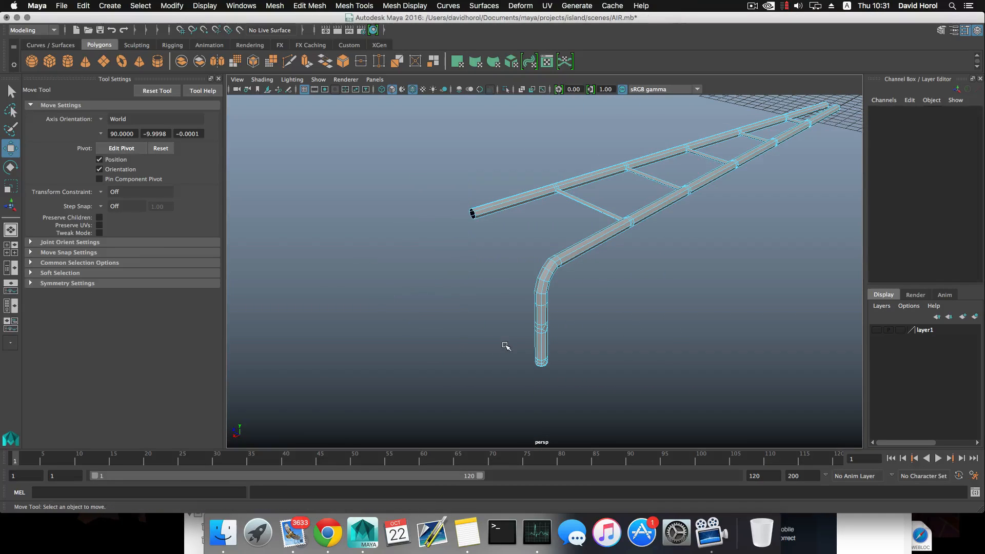
- Duplicate the faces of the remaining bent end post as a separate object and select that new piece
{"action": "left_click_drag", "start_coordinate": [506, 345], "coordinate": [530, 336], "text": "alt"}
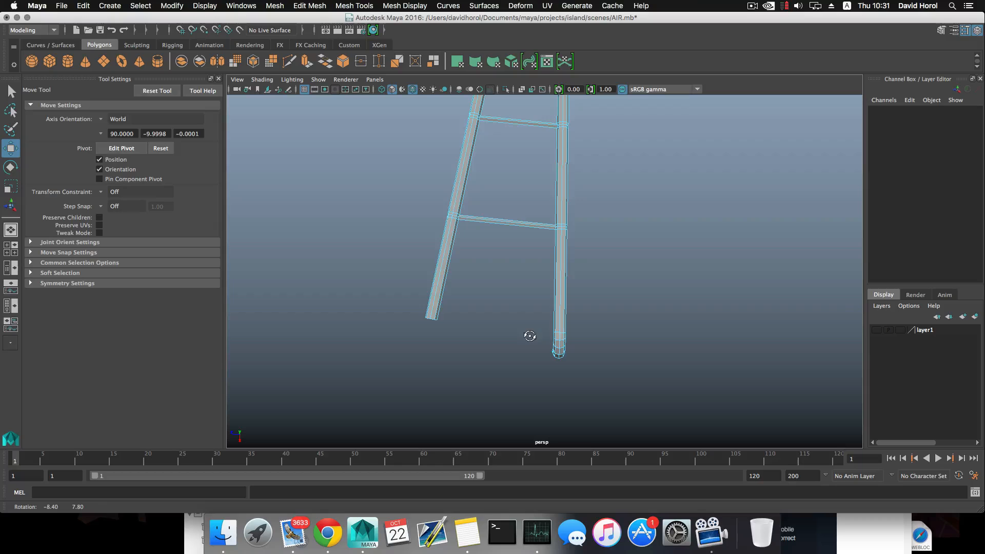
{"action": "left_click_drag", "start_coordinate": [591, 384], "coordinate": [497, 266]}
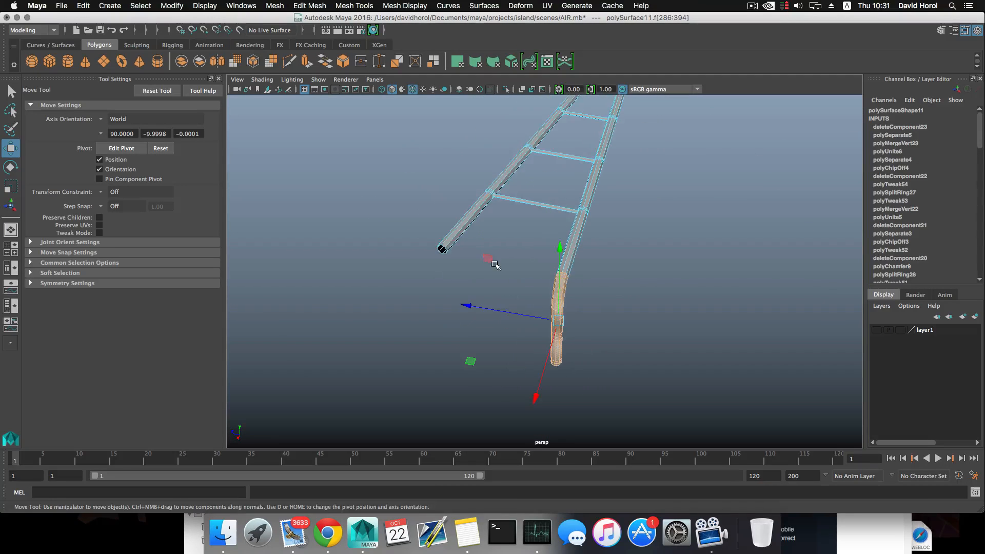
{"action": "left_click", "coordinate": [296, 6]}
{"action": "left_click", "coordinate": [523, 253]}
{"action": "right_click_drag", "start_coordinate": [561, 280], "coordinate": [538, 423], "text": "shift"}
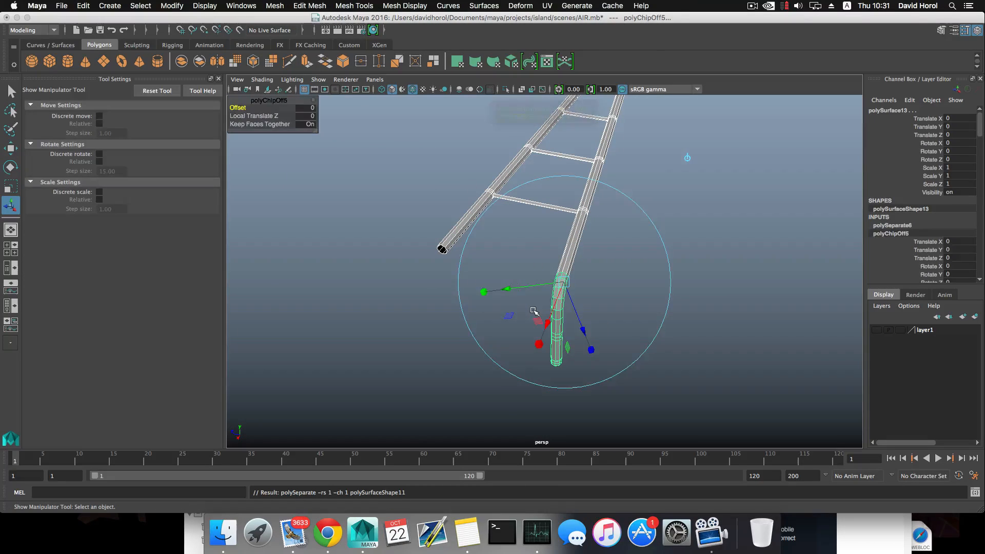
{"action": "key", "text": "F8"}
{"action": "key", "text": "w"}
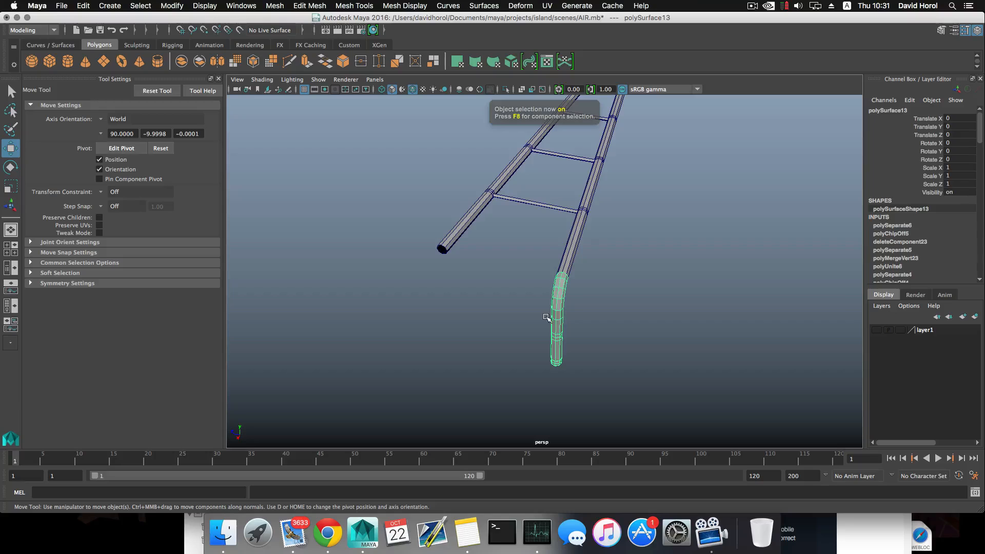
- Center the duplicated post's pivot, rotate it -10 degrees around Y, and move it to the open end of the bare rail
{"action": "left_click", "coordinate": [172, 6]}
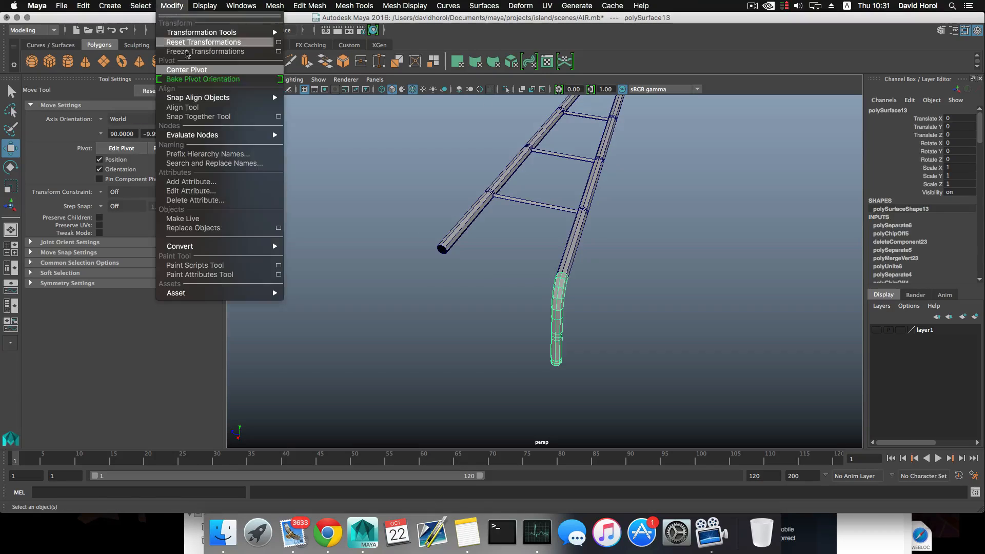
{"action": "left_click", "coordinate": [215, 68]}
{"action": "key", "text": "e"}
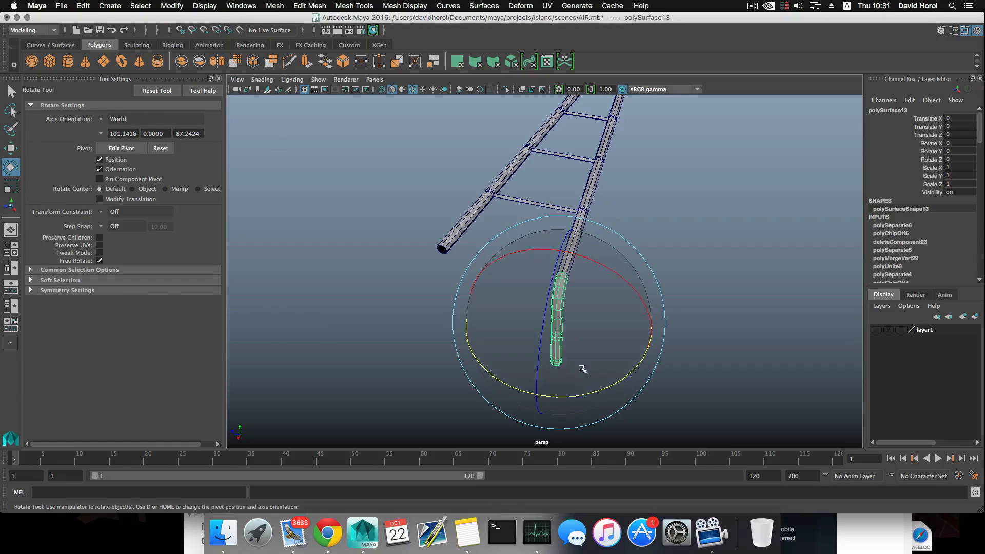
{"action": "left_click_drag", "start_coordinate": [587, 394], "coordinate": [581, 390]}
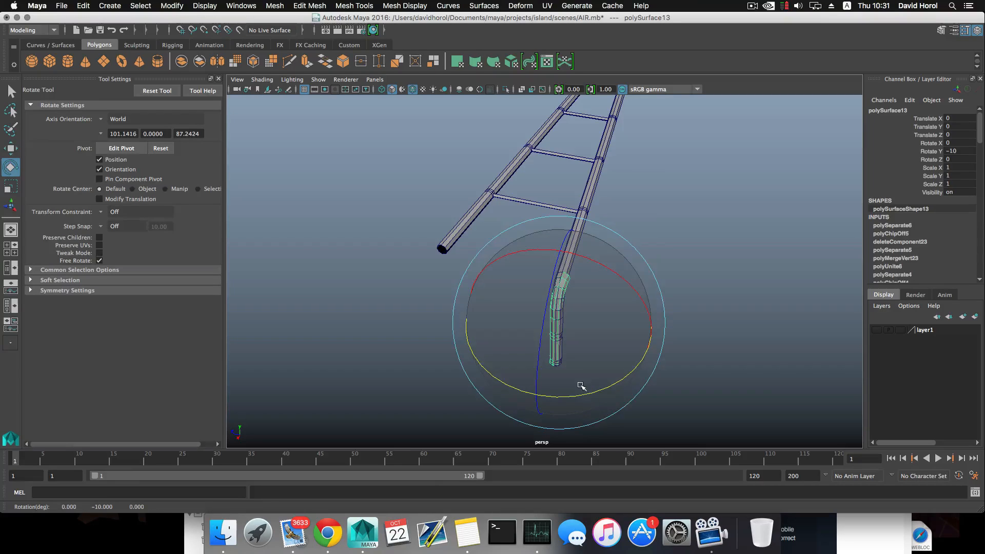
{"action": "key", "text": "w"}
{"action": "left_click_drag", "start_coordinate": [540, 319], "coordinate": [421, 332]}
{"action": "right_click_drag", "start_coordinate": [427, 296], "coordinate": [438, 293], "text": "alt"}
{"action": "middle_click_drag", "start_coordinate": [395, 238], "coordinate": [430, 260], "text": "alt"}
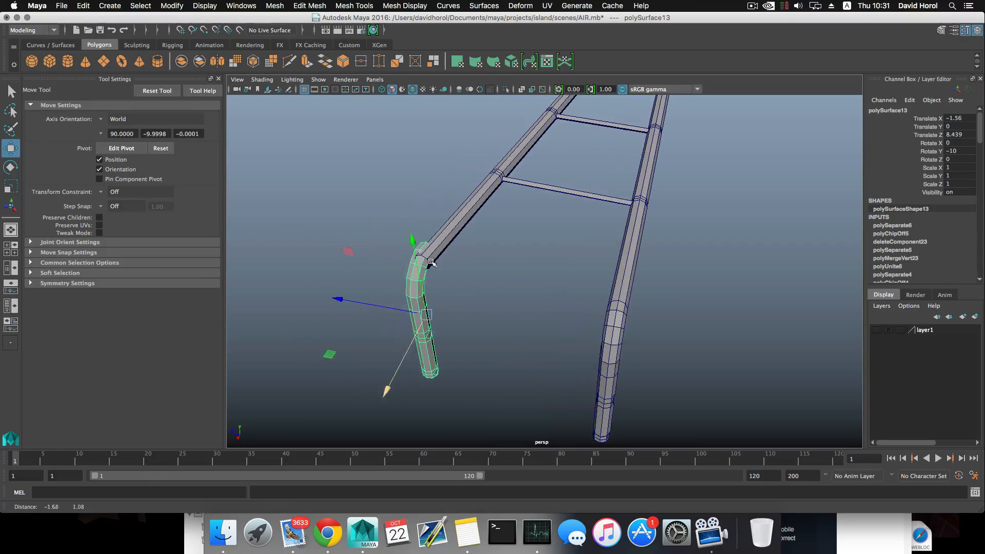
- Place the duplicated post's pivot on its upper end and snap the post onto the bare rail's open end
{"action": "key", "text": "d"}
{"action": "left_click", "coordinate": [425, 242]}
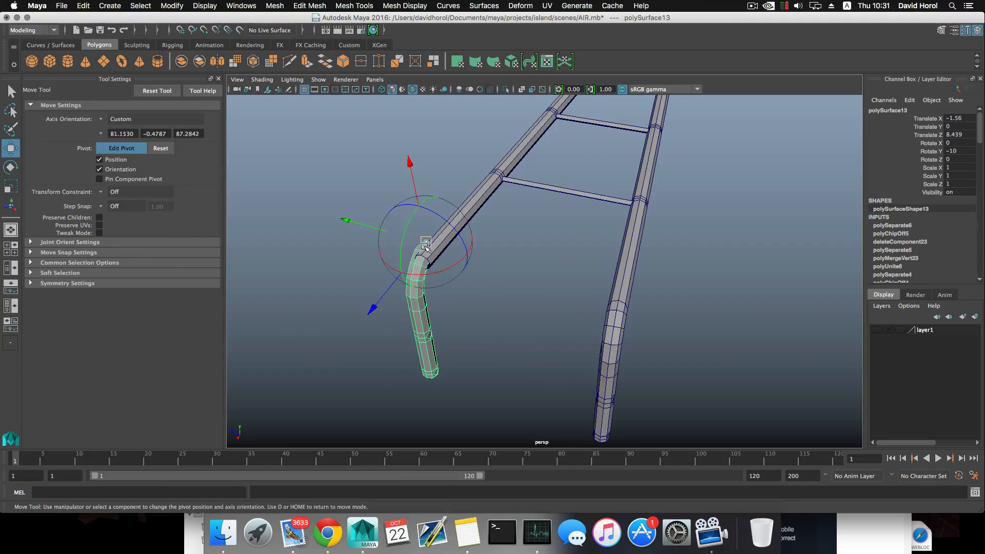
{"action": "key", "text": "d"}
{"action": "key", "text": "v"}
{"action": "left_click_drag", "start_coordinate": [426, 242], "coordinate": [410, 218]}
- Select the duplicated post attached to the bare rail and delete it
{"action": "left_click", "coordinate": [418, 188]}
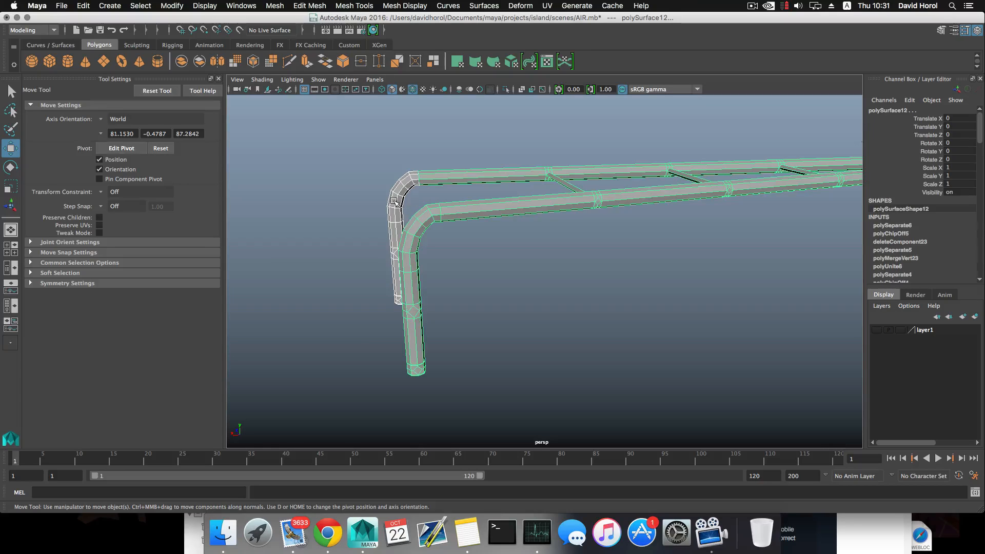
{"action": "left_click", "coordinate": [395, 200]}
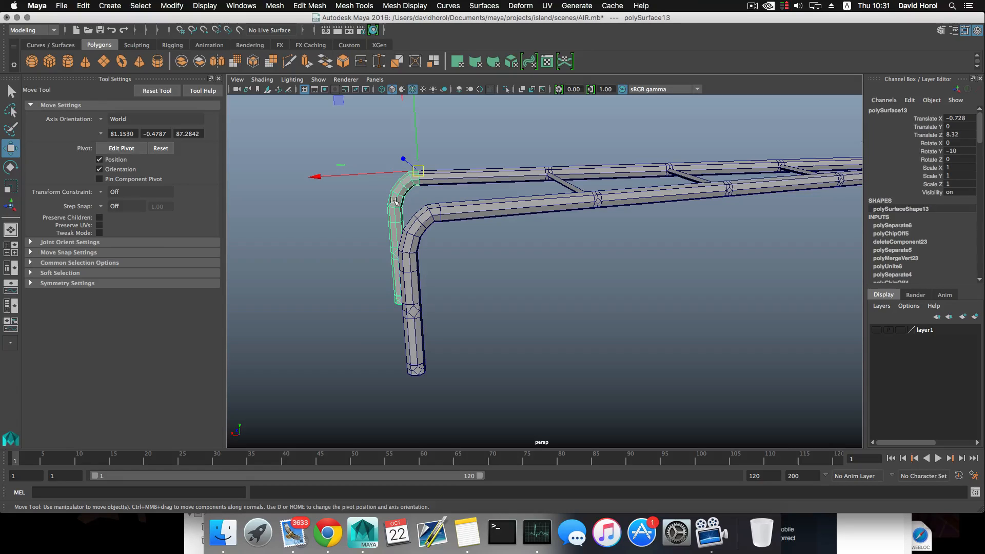
{"action": "key", "text": "Delete"}
- Chamfer a vertex on the side of the remaining post's bend
{"action": "left_click", "coordinate": [417, 230]}
{"action": "left_click_drag", "start_coordinate": [418, 231], "coordinate": [437, 245], "text": "alt"}
{"action": "scroll", "coordinate": [431, 242], "scroll_direction": "up", "scroll_amount": 5}
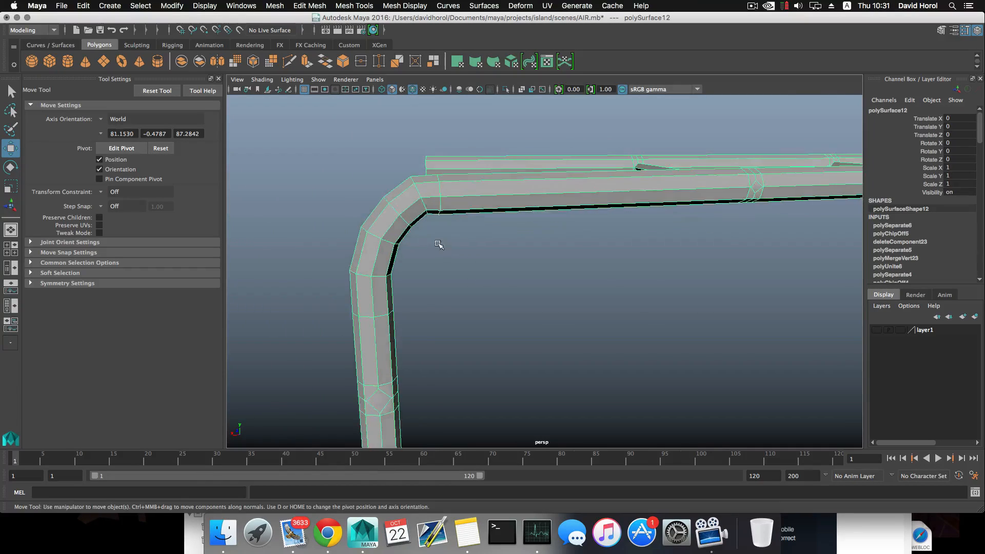
{"action": "right_click_drag", "start_coordinate": [396, 226], "coordinate": [396, 201]}
{"action": "left_click", "coordinate": [378, 226]}
{"action": "right_click", "coordinate": [383, 238], "text": "shift"}
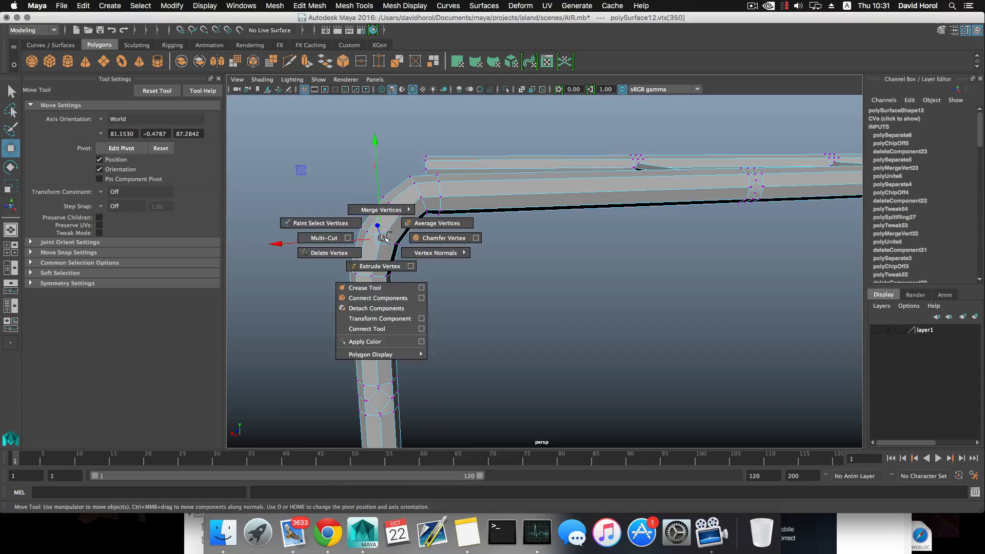
{"action": "left_click", "coordinate": [391, 239]}
- Move the new chamfer vertices individually to reshape the small facet on the post's bend
{"action": "left_click", "coordinate": [384, 239]}
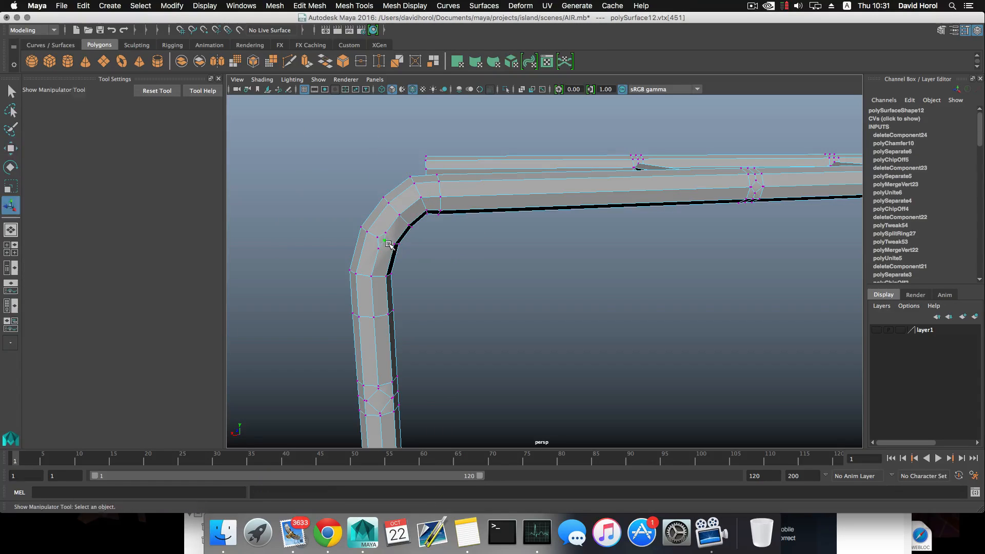
{"action": "key", "text": "w"}
{"action": "left_click_drag", "start_coordinate": [363, 241], "coordinate": [369, 241]}
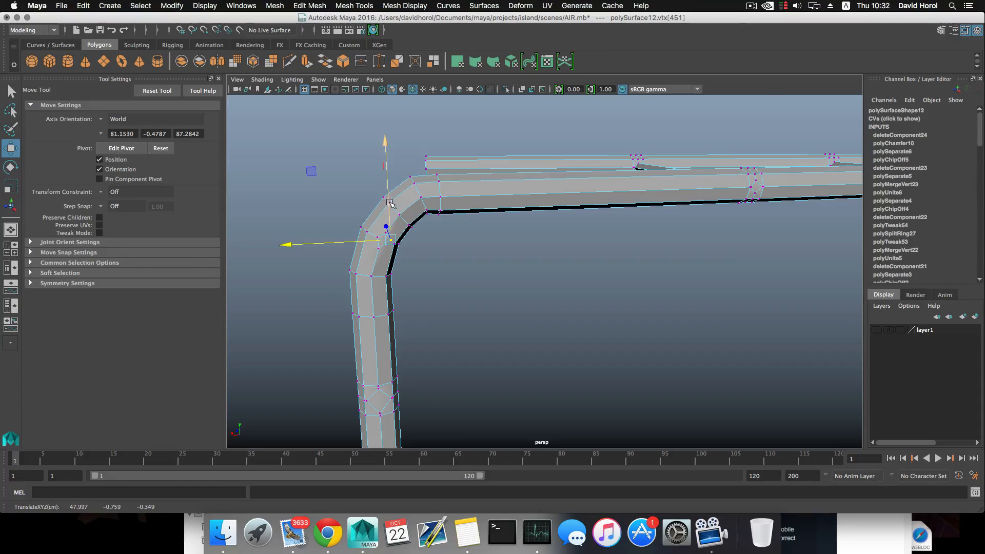
{"action": "left_click", "coordinate": [377, 237]}
{"action": "left_click_drag", "start_coordinate": [362, 238], "coordinate": [362, 238]}
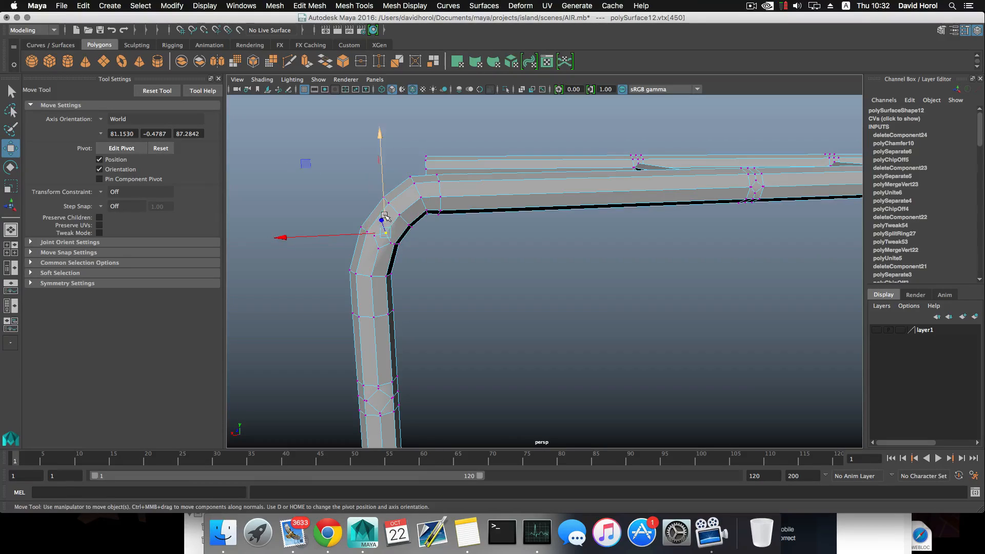
{"action": "left_click", "coordinate": [382, 209]}
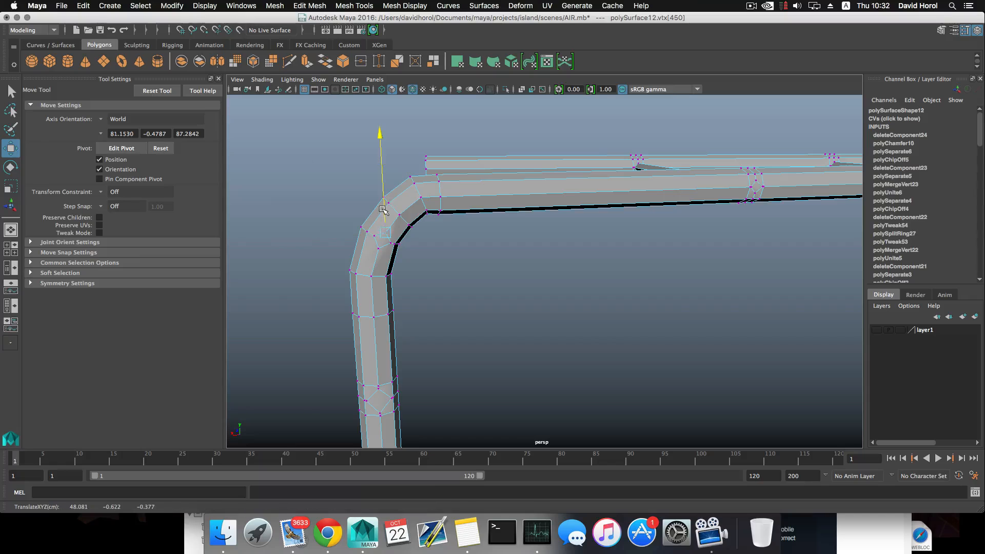
{"action": "left_click_drag", "start_coordinate": [382, 237], "coordinate": [481, 268], "text": "alt"}
{"action": "left_click", "coordinate": [374, 238]}
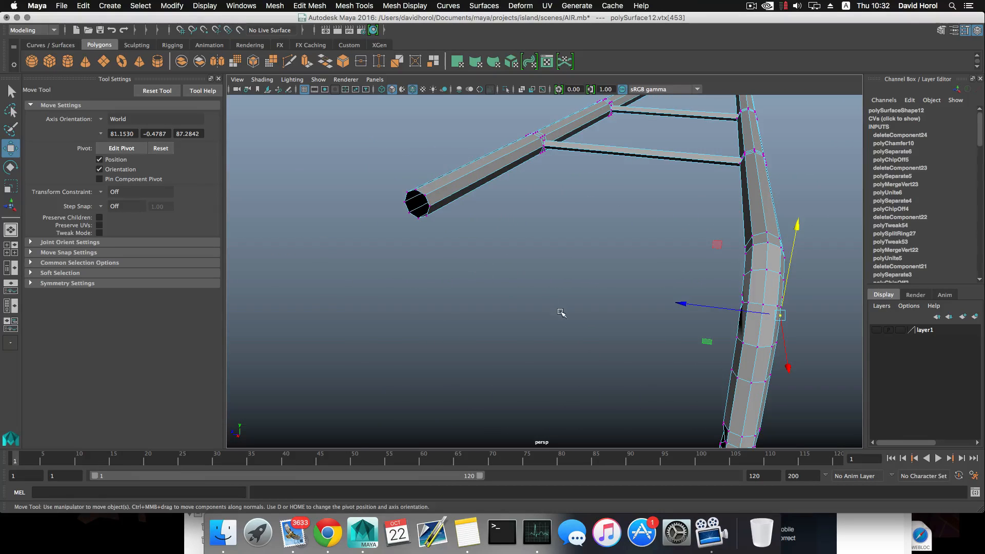
- Duplicate the faces of the updated bent post as a separate object and select only that new piece
{"action": "scroll", "coordinate": [570, 324], "scroll_direction": "down", "scroll_amount": 5}
{"action": "key", "text": "F8"}
{"action": "scroll", "coordinate": [579, 319], "scroll_direction": "down", "scroll_amount": 3}
{"action": "right_click_drag", "start_coordinate": [583, 283], "coordinate": [606, 293]}
{"action": "key", "text": "F8"}
{"action": "key", "text": "F8"}
{"action": "left_click_drag", "start_coordinate": [606, 293], "coordinate": [551, 302], "text": "alt"}
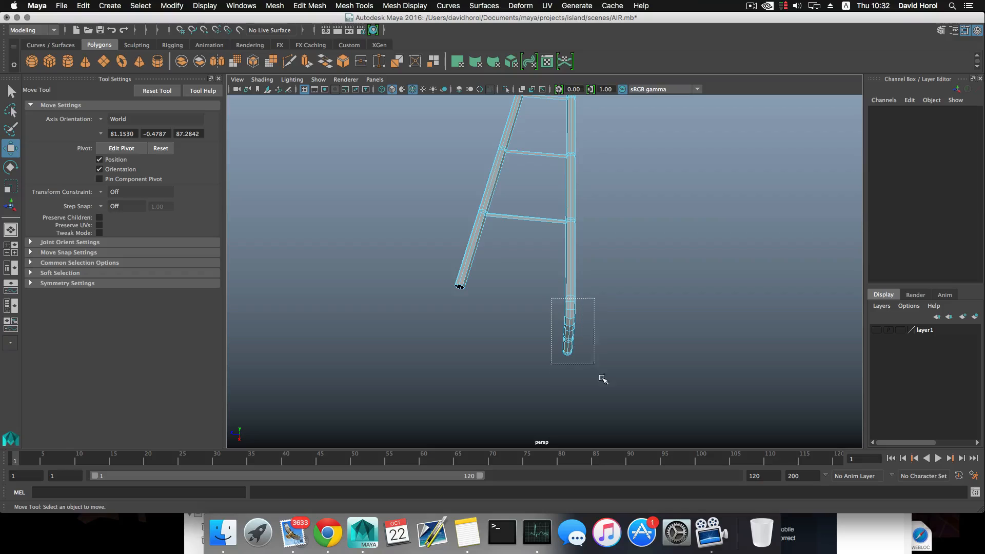
{"action": "left_click_drag", "start_coordinate": [603, 378], "coordinate": [508, 307]}
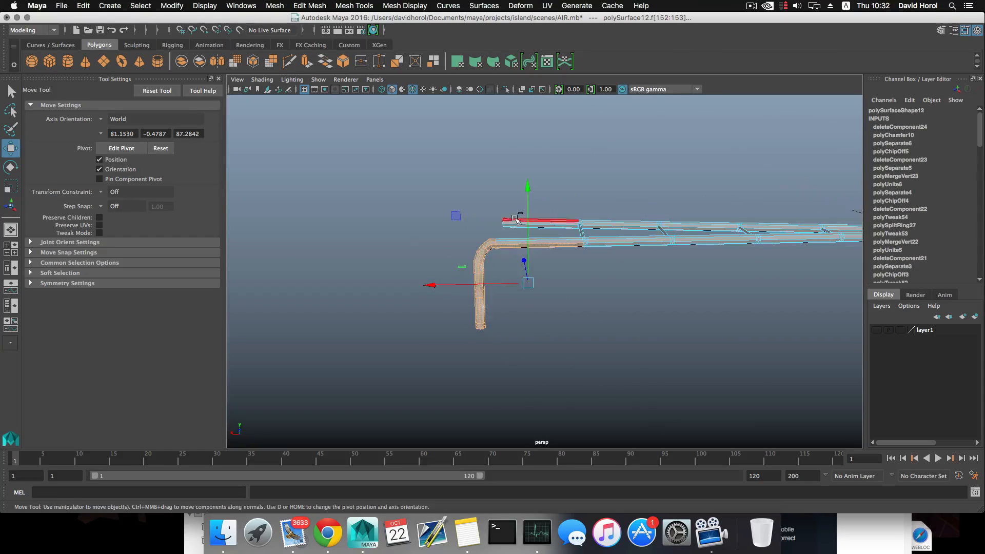
{"action": "left_click_drag", "start_coordinate": [505, 203], "coordinate": [554, 327]}
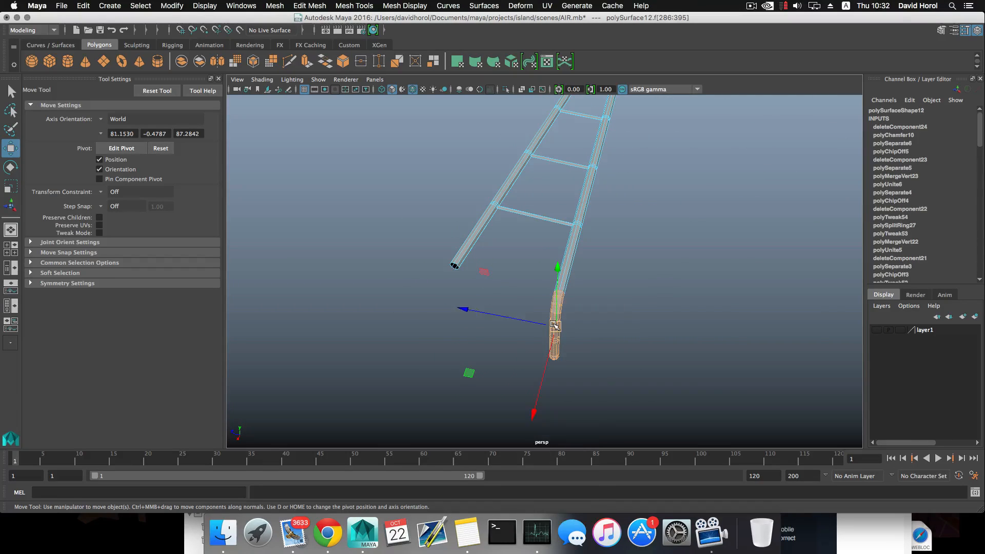
{"action": "right_click_drag", "start_coordinate": [553, 325], "coordinate": [536, 458], "text": "shift"}
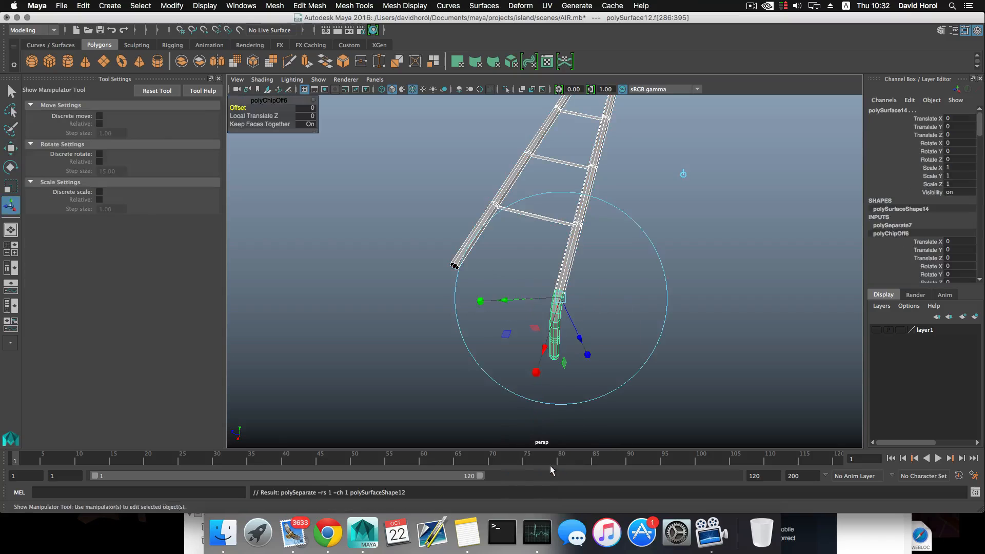
{"action": "key", "text": "F8"}
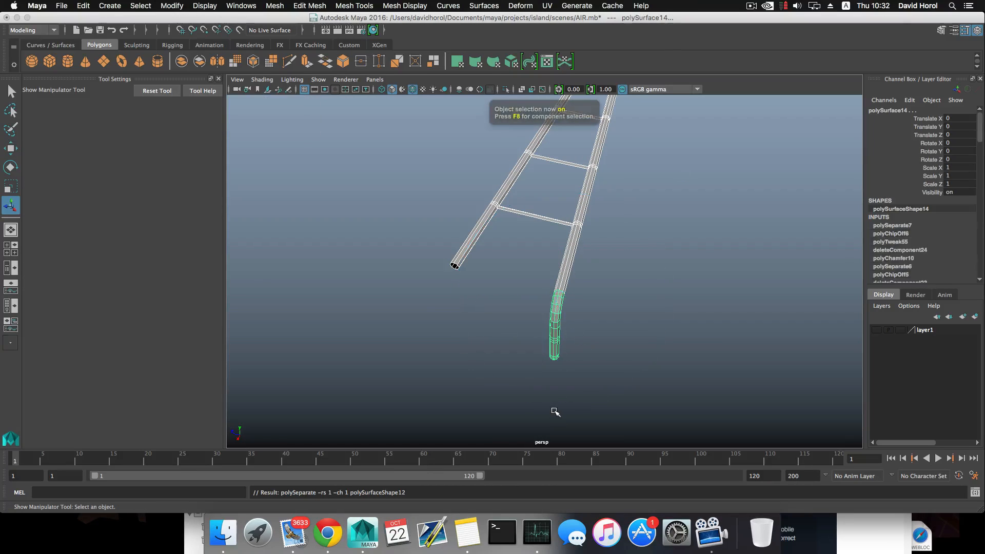
{"action": "key", "text": "w"}
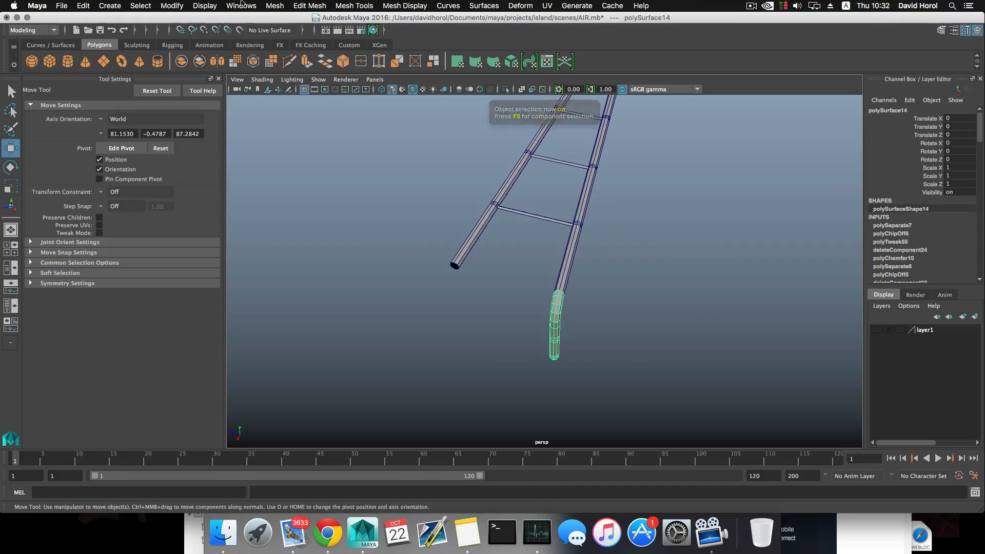
- Center the new post's pivot, rotate it -10 degrees around Y, and move it about 6.9 units along Z toward the bare rail
{"action": "left_click", "coordinate": [205, 6]}
{"action": "mouse_move", "coordinate": [172, 5]}
{"action": "left_click", "coordinate": [197, 70]}
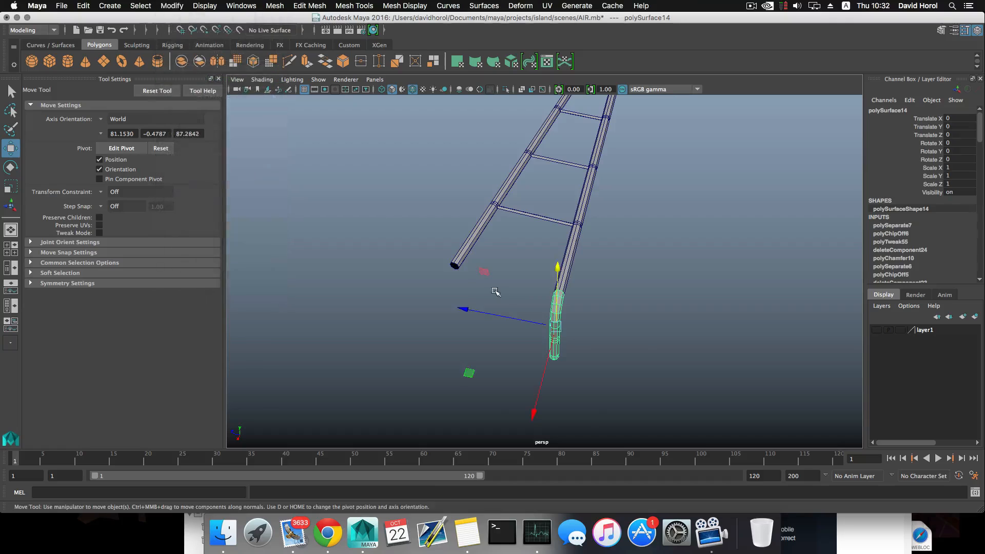
{"action": "key", "text": "e"}
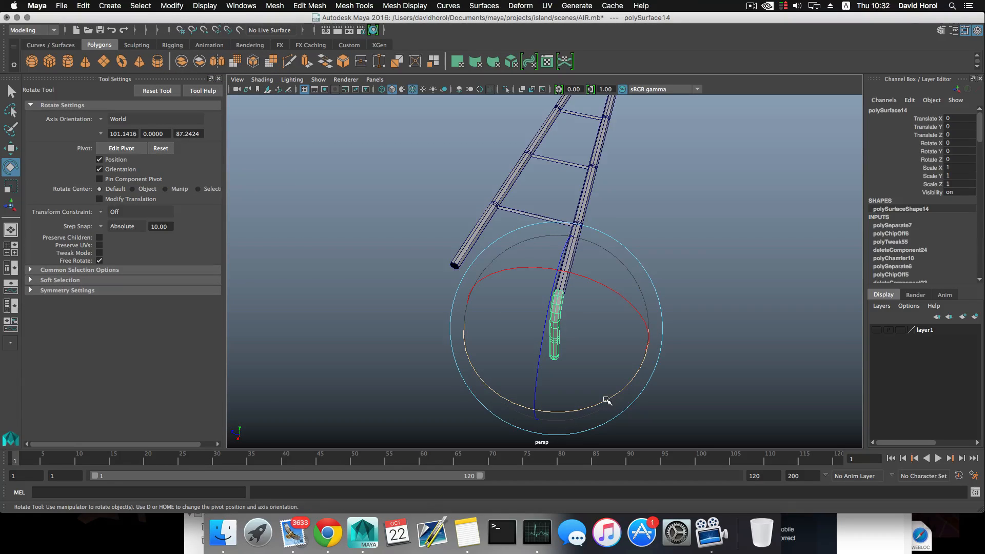
{"action": "left_click_drag", "start_coordinate": [605, 398], "coordinate": [600, 401]}
{"action": "key", "text": "w"}
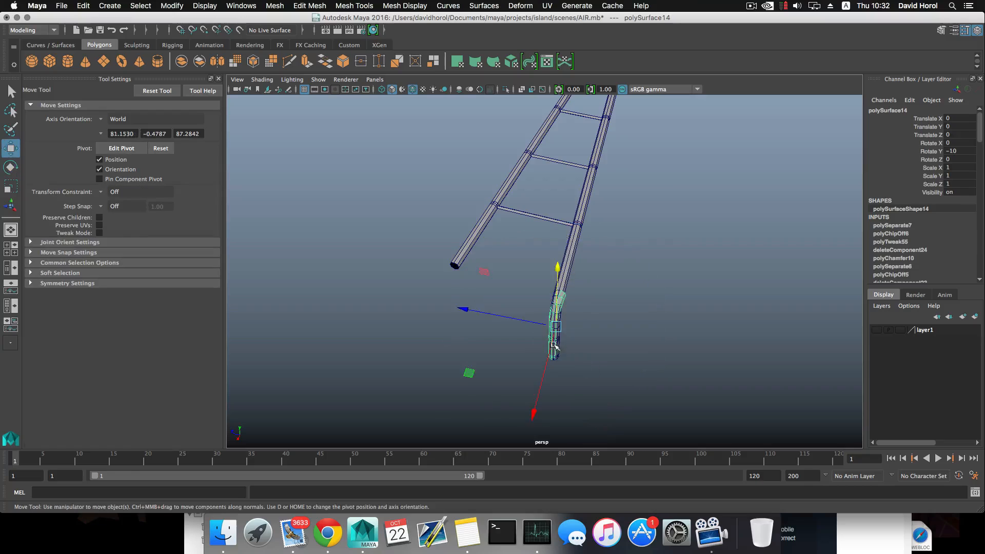
{"action": "left_click_drag", "start_coordinate": [523, 320], "coordinate": [458, 299]}
- Place the new post's pivot on its upper end and snap the post onto the bare rail's open end
{"action": "key", "text": "d"}
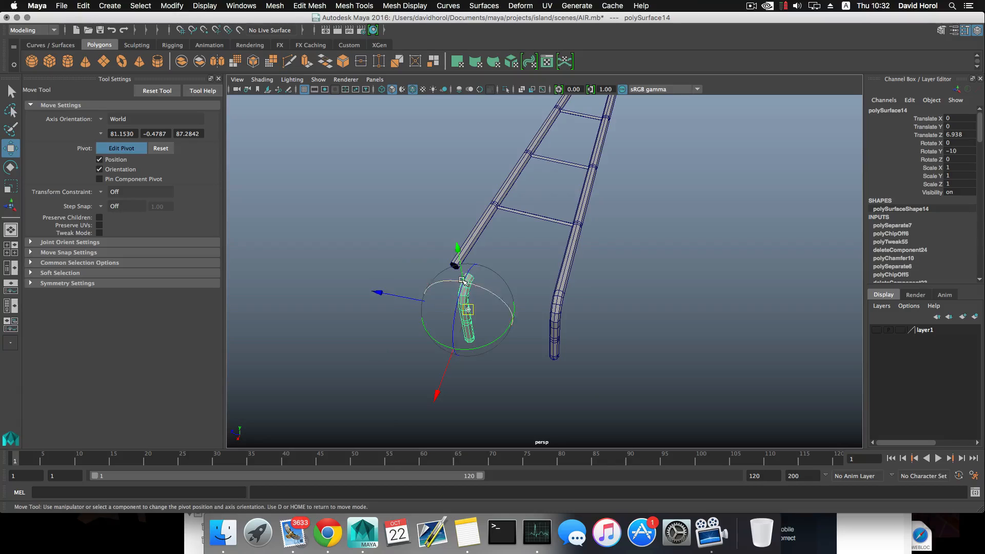
{"action": "scroll", "coordinate": [468, 285], "scroll_direction": "up", "scroll_amount": 3}
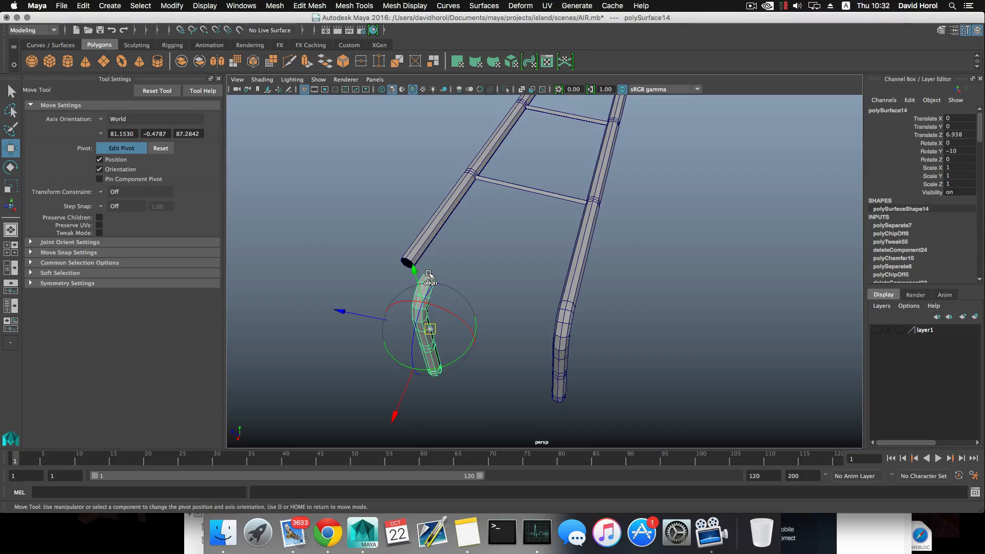
{"action": "left_click", "coordinate": [428, 274]}
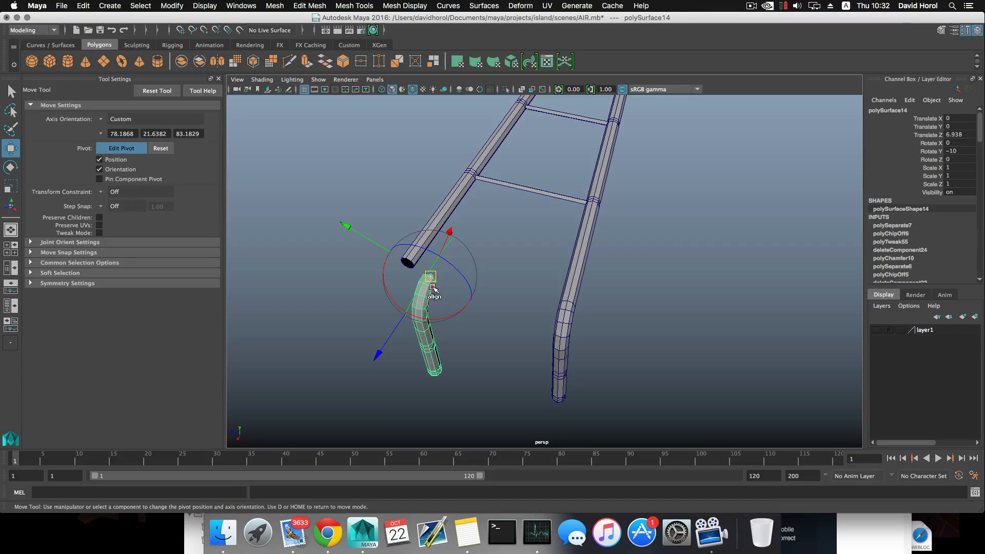
{"action": "mouse_move", "coordinate": [429, 278]}
{"action": "left_mouse_down"}
{"action": "mouse_move", "coordinate": [409, 265]}
{"action": "mouse_move", "coordinate": [429, 276]}
{"action": "left_mouse_up"}
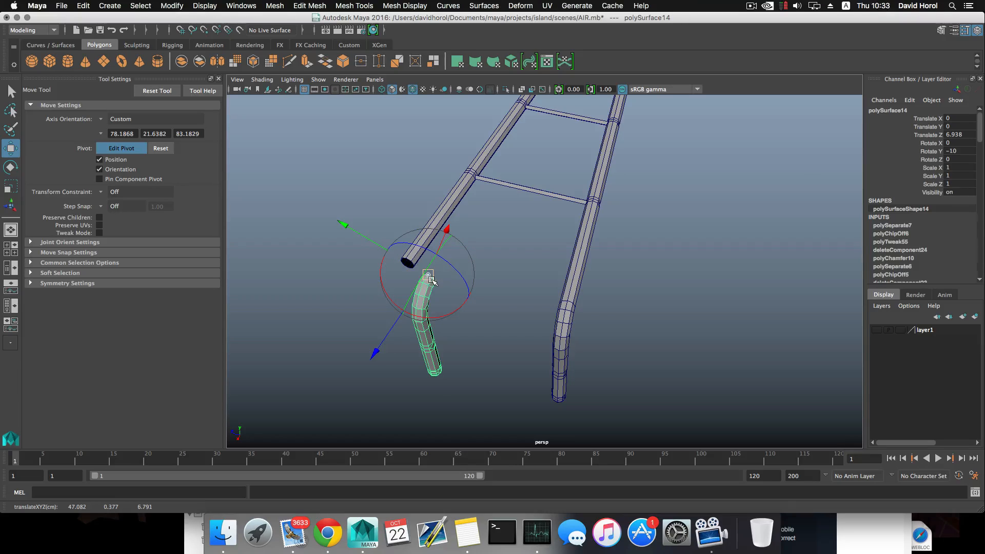
{"action": "key", "text": "d"}
{"action": "left_click_drag", "start_coordinate": [432, 280], "coordinate": [379, 279]}
- Combine the new post with the ladder into one mesh and merge the vertices at the seam between post and rail
{"action": "left_click", "coordinate": [434, 237], "text": "shift"}
{"action": "left_click", "coordinate": [275, 5]}
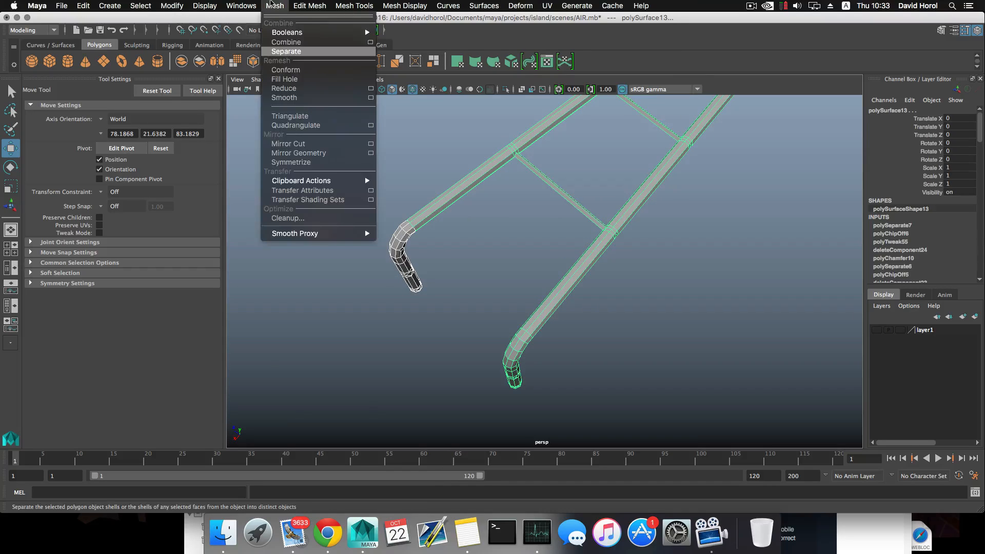
{"action": "left_click", "coordinate": [284, 45]}
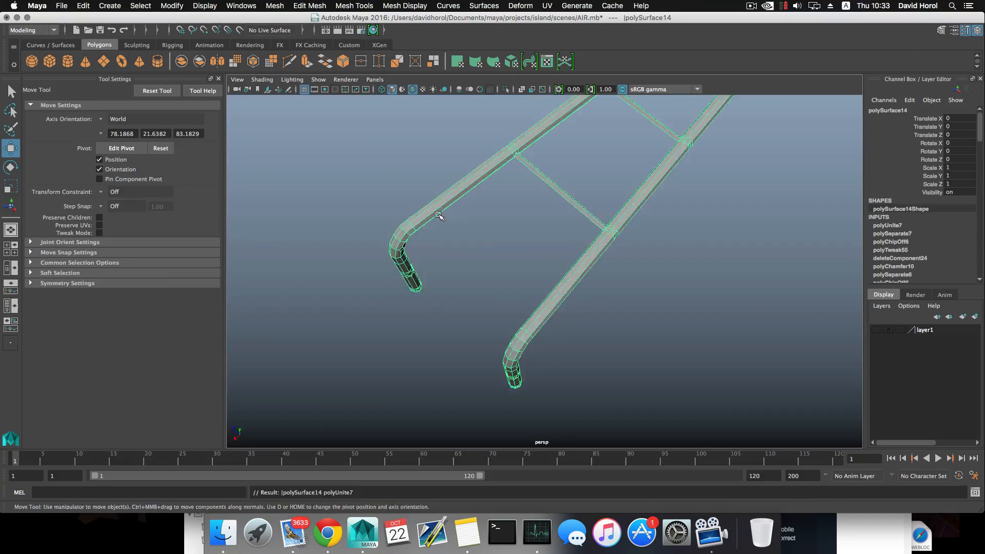
{"action": "left_click_drag", "start_coordinate": [439, 220], "coordinate": [430, 192], "text": "alt"}
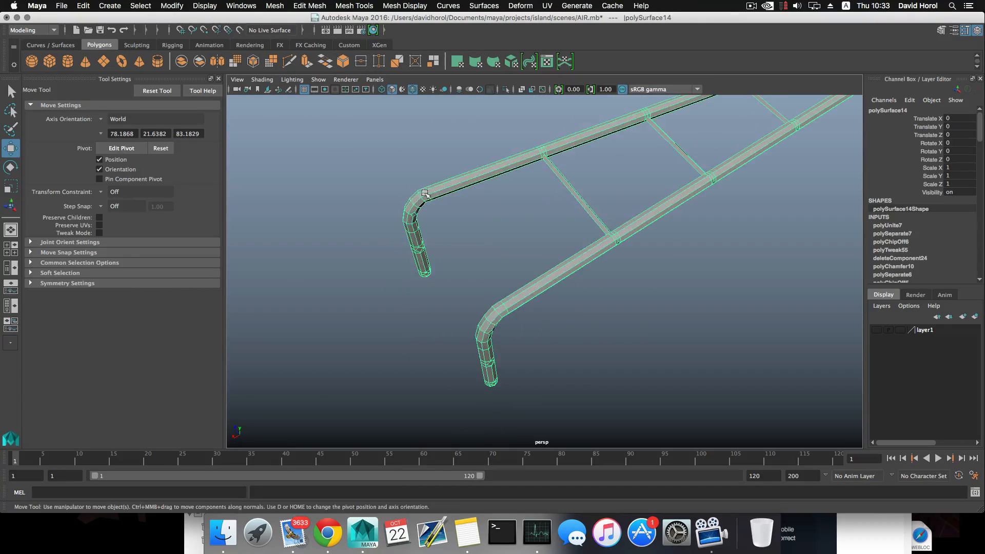
{"action": "right_click_drag", "start_coordinate": [430, 192], "coordinate": [400, 187]}
{"action": "left_click_drag", "start_coordinate": [400, 188], "coordinate": [508, 226], "text": "alt"}
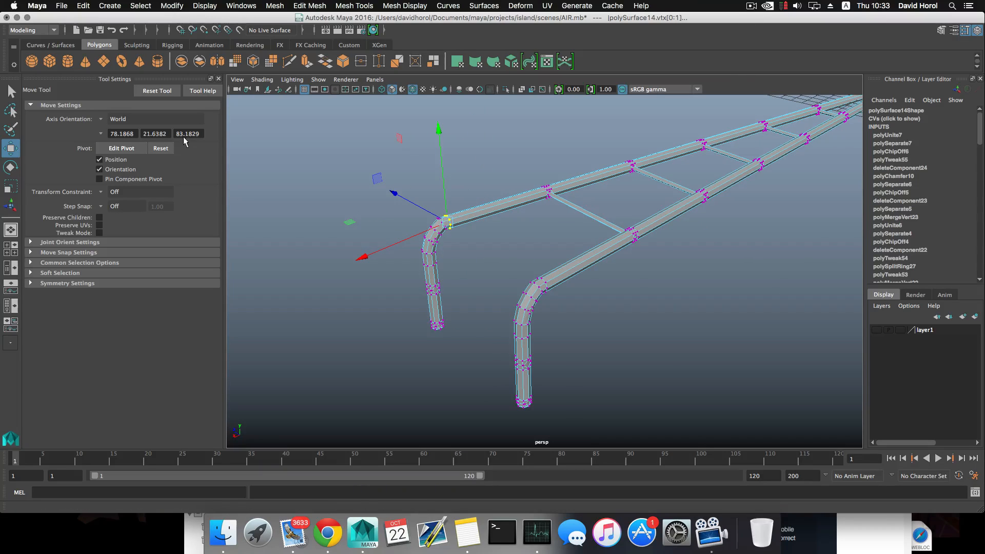
{"action": "left_click", "coordinate": [313, 5]}
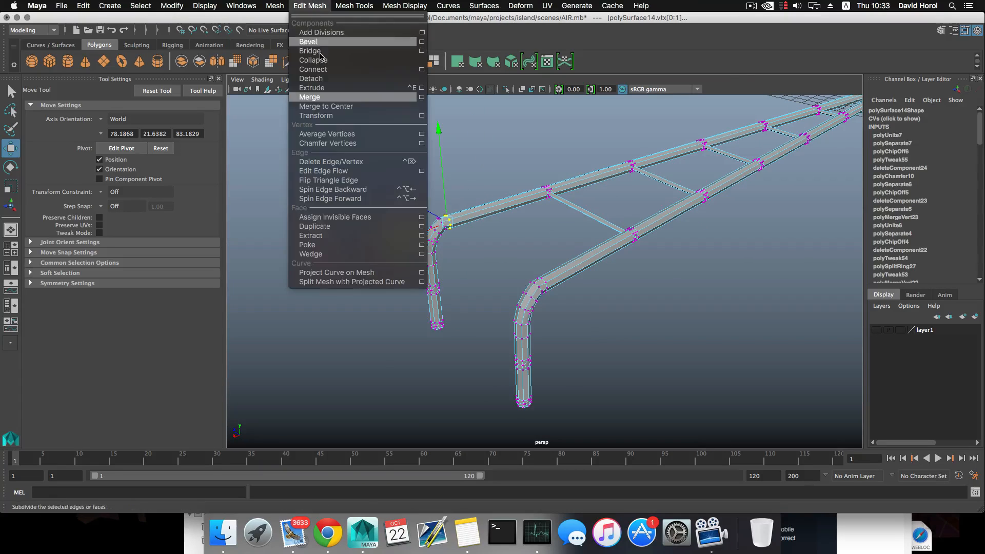
{"action": "left_click", "coordinate": [328, 93]}
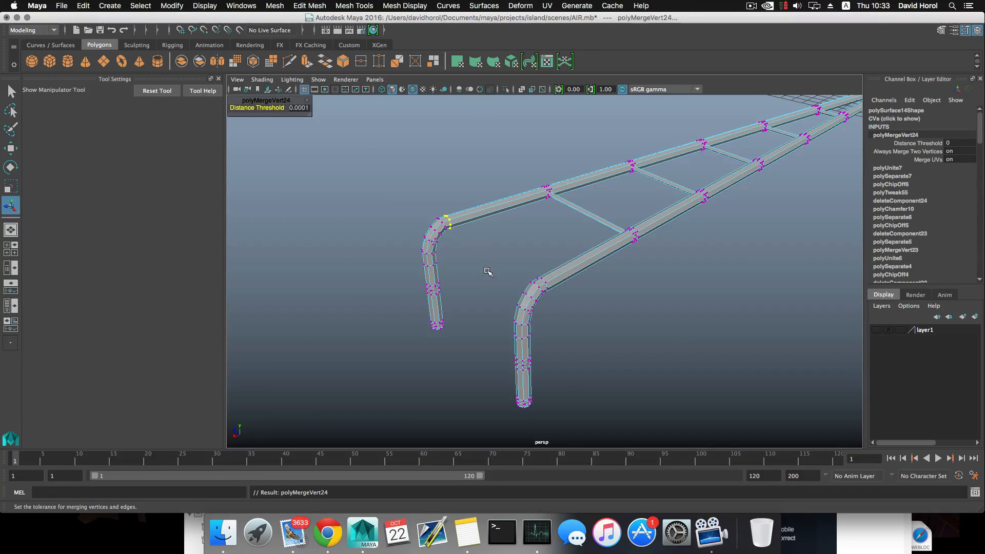
{"action": "key", "text": "F8"}
- Bridge the facing notch faces midway down the two bent posts to form a crossbar between them
{"action": "scroll", "coordinate": [475, 265], "scroll_direction": "up", "scroll_amount": 5}
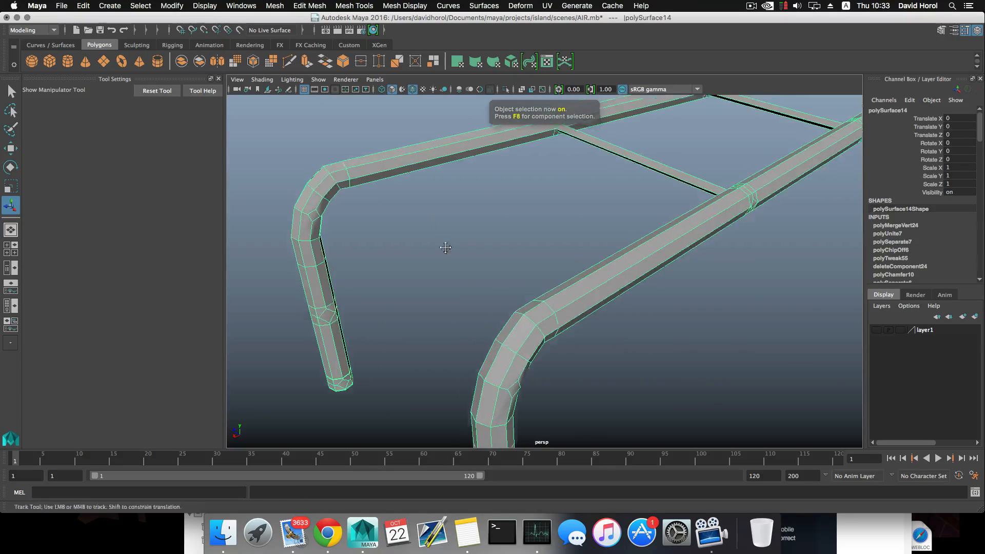
{"action": "middle_click_drag", "start_coordinate": [444, 246], "coordinate": [613, 357], "text": "alt"}
{"action": "key", "text": "3"}
{"action": "scroll", "coordinate": [590, 354], "scroll_direction": "down", "scroll_amount": 5}
{"action": "left_click_drag", "start_coordinate": [588, 354], "coordinate": [640, 329], "text": "alt"}
{"action": "mouse_move", "coordinate": [640, 330]}
{"action": "middle_mouse_down", "text": "alt"}
{"action": "mouse_move", "coordinate": [659, 351]}
{"action": "mouse_move", "coordinate": [604, 333]}
{"action": "middle_mouse_up", "text": "alt"}
{"action": "right_click_drag", "start_coordinate": [637, 283], "coordinate": [640, 293]}
{"action": "left_click_drag", "start_coordinate": [620, 307], "coordinate": [652, 326], "text": "alt"}
{"action": "left_click", "coordinate": [657, 314]}
{"action": "left_click_drag", "start_coordinate": [538, 312], "coordinate": [395, 308], "text": "alt"}
{"action": "left_click", "coordinate": [405, 303], "text": "shift"}
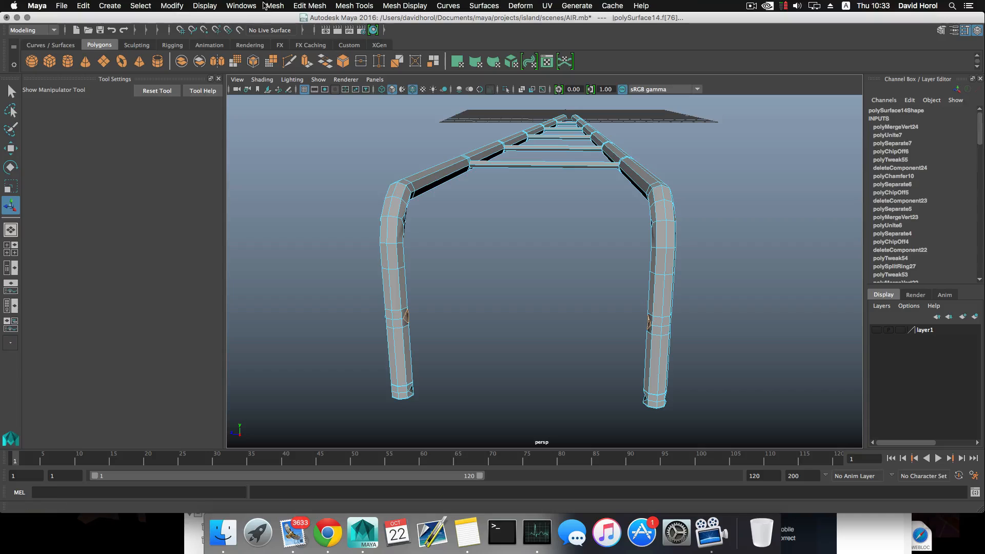
{"action": "left_click", "coordinate": [309, 8]}
{"action": "left_click", "coordinate": [308, 48]}
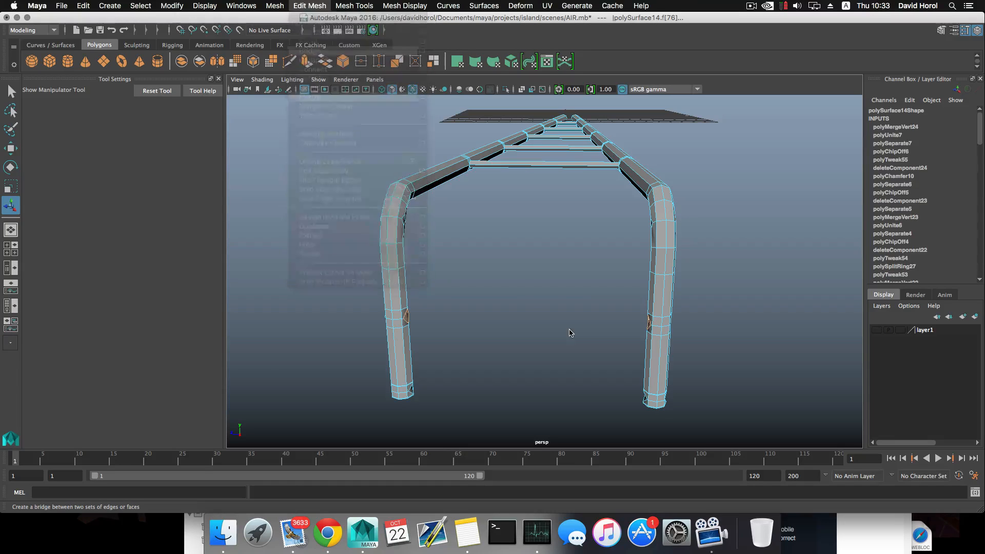
- Bridge the facing notch faces just below the bends of the two posts to form an upper crossbar
{"action": "left_click_drag", "start_coordinate": [567, 330], "coordinate": [569, 268], "text": "alt"}
{"action": "left_click_drag", "start_coordinate": [623, 226], "coordinate": [647, 198], "text": "alt"}
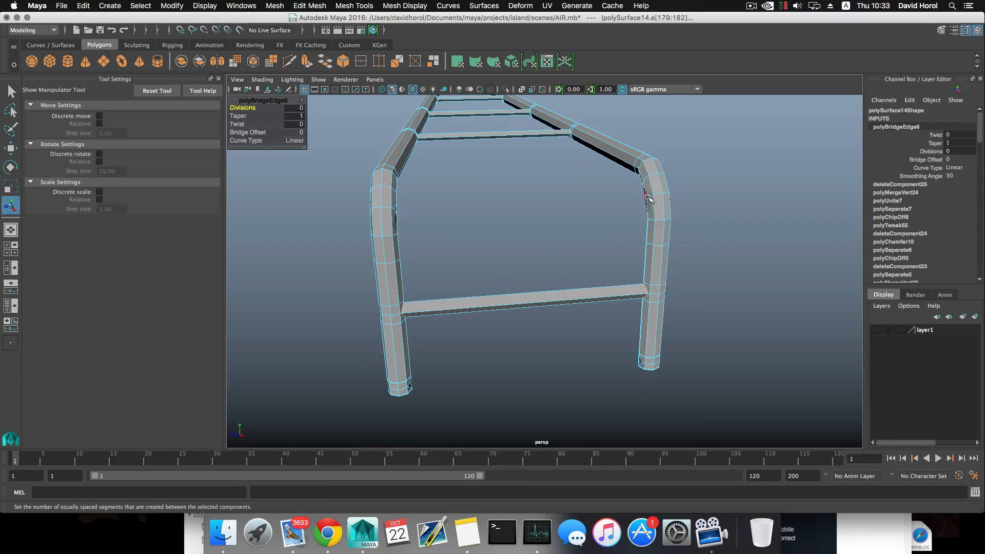
{"action": "right_click", "coordinate": [651, 199]}
{"action": "right_click_drag", "start_coordinate": [650, 201], "coordinate": [650, 211]}
{"action": "left_click_drag", "start_coordinate": [618, 211], "coordinate": [475, 170], "text": "alt"}
{"action": "left_click", "coordinate": [639, 190]}
{"action": "left_click", "coordinate": [456, 154], "text": "shift"}
{"action": "left_click_drag", "start_coordinate": [462, 227], "coordinate": [519, 219], "text": "alt"}
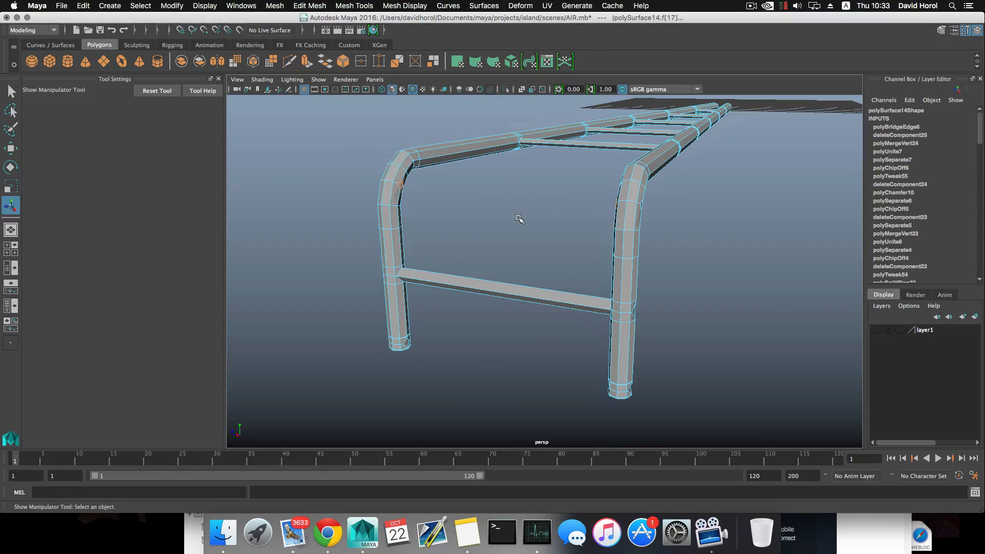
{"action": "left_click", "coordinate": [317, 5]}
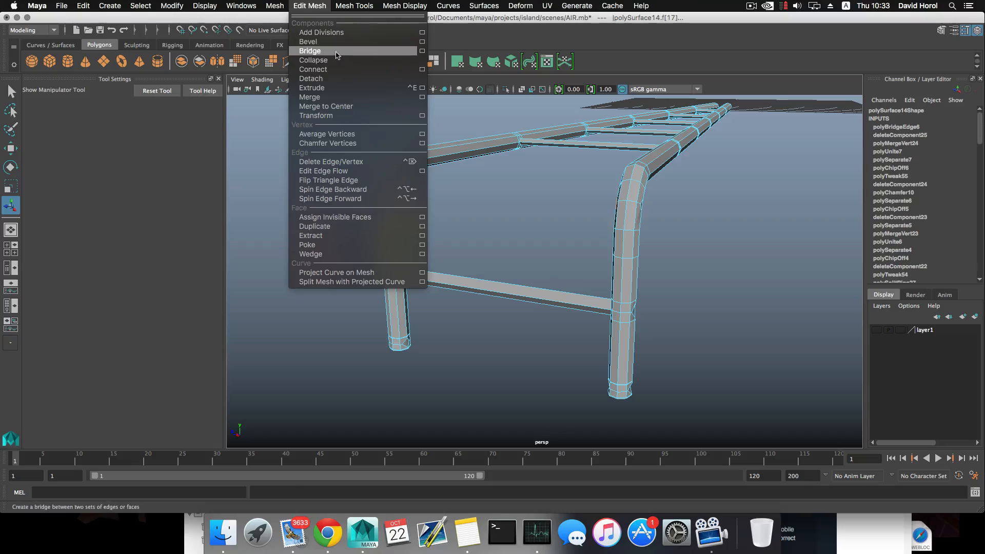
{"action": "left_click", "coordinate": [336, 55]}
- Bridge the facing notch faces at the lower ends of the two posts to form a bottom crossbar
{"action": "left_click_drag", "start_coordinate": [477, 255], "coordinate": [619, 314], "text": "alt"}
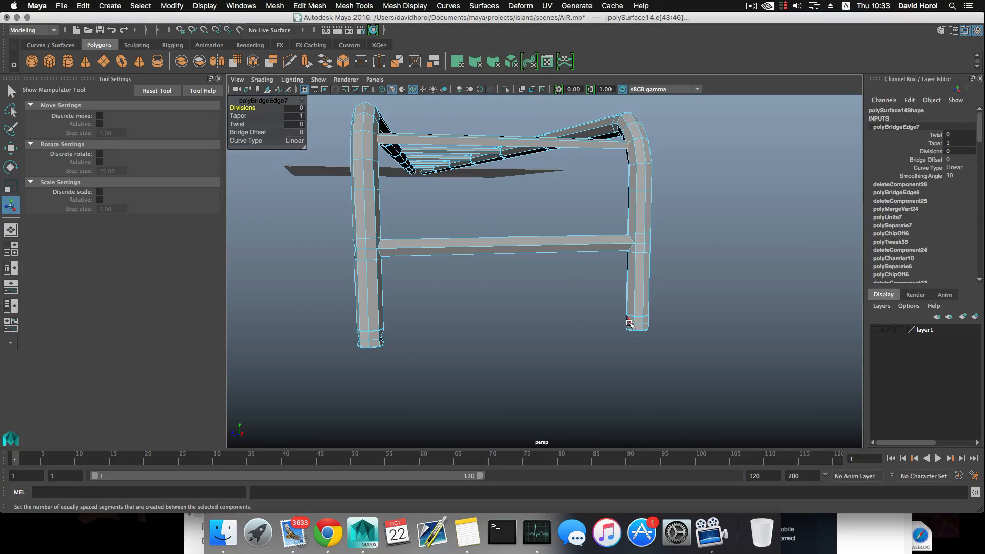
{"action": "right_click_drag", "start_coordinate": [630, 323], "coordinate": [627, 292]}
{"action": "left_click", "coordinate": [629, 324]}
{"action": "left_click_drag", "start_coordinate": [629, 324], "coordinate": [443, 271], "text": "alt"}
{"action": "left_click", "coordinate": [415, 318]}
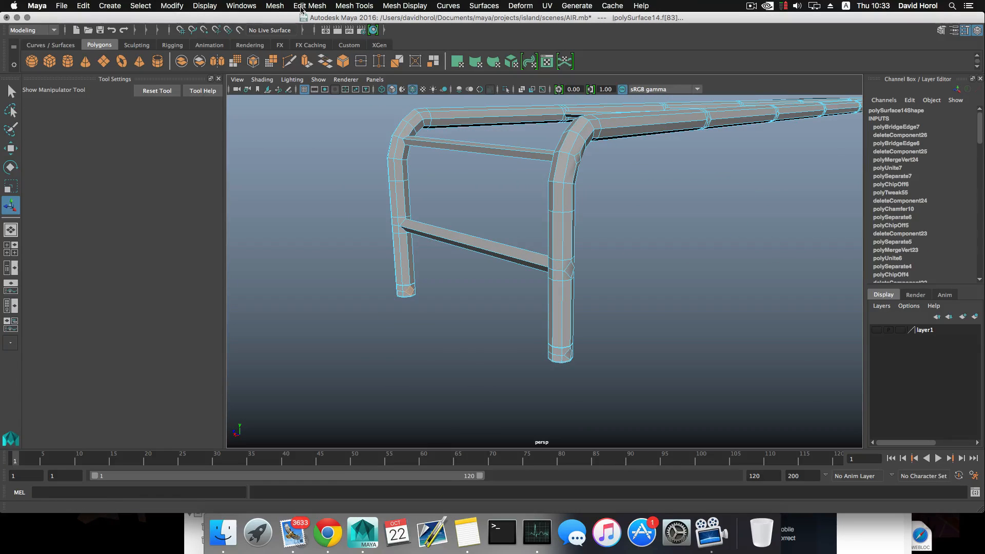
{"action": "left_click", "coordinate": [326, 62]}
- Return to object selection and examine the whole ladder and its three new crossbars from several angles
{"action": "scroll", "coordinate": [466, 187], "scroll_direction": "down", "scroll_amount": 6}
{"action": "left_click_drag", "start_coordinate": [466, 187], "coordinate": [531, 241], "text": "alt"}
{"action": "middle_click_drag", "start_coordinate": [519, 224], "coordinate": [541, 305], "text": "alt"}
{"action": "right_click_drag", "start_coordinate": [542, 305], "coordinate": [543, 154], "text": "alt"}
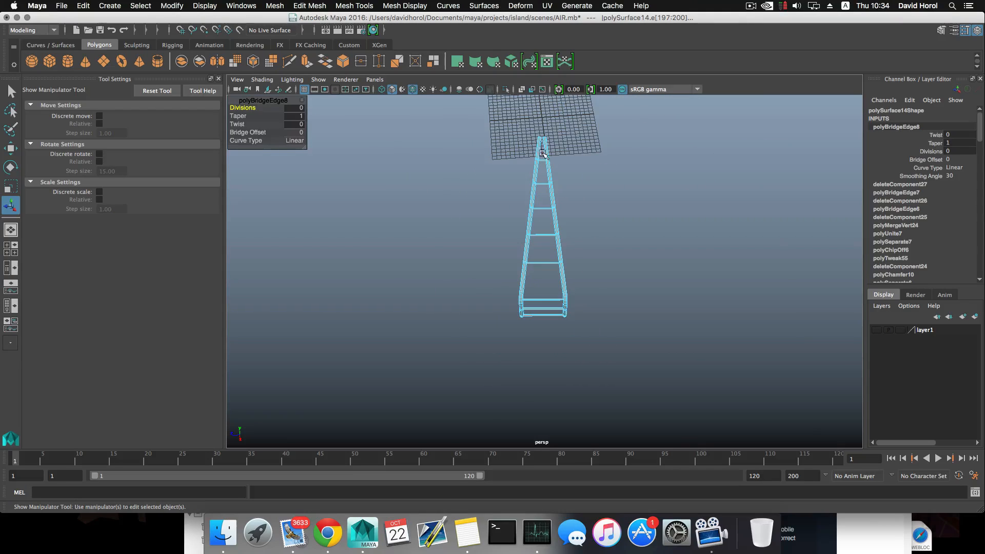
{"action": "left_click_drag", "start_coordinate": [533, 280], "coordinate": [516, 255], "text": "alt"}
{"action": "right_click_drag", "start_coordinate": [517, 255], "coordinate": [707, 312], "text": "alt"}
{"action": "left_click_drag", "start_coordinate": [513, 271], "coordinate": [533, 215], "text": "alt"}
{"action": "right_click_drag", "start_coordinate": [534, 215], "coordinate": [621, 258], "text": "alt"}
{"action": "left_click_drag", "start_coordinate": [620, 258], "coordinate": [580, 281], "text": "alt"}
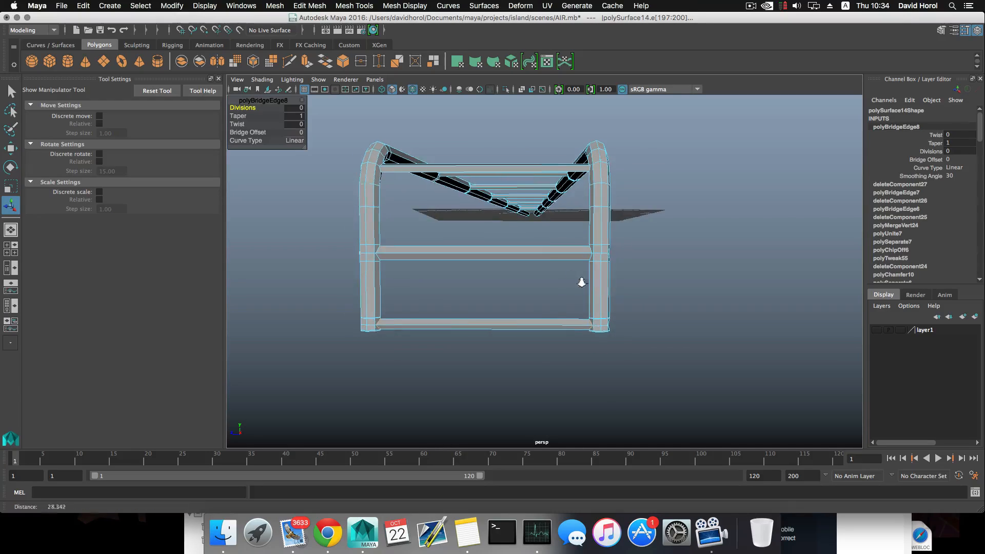
{"action": "right_click_drag", "start_coordinate": [580, 282], "coordinate": [581, 298], "text": "alt"}
{"action": "middle_click_drag", "start_coordinate": [581, 299], "coordinate": [580, 299], "text": "alt"}
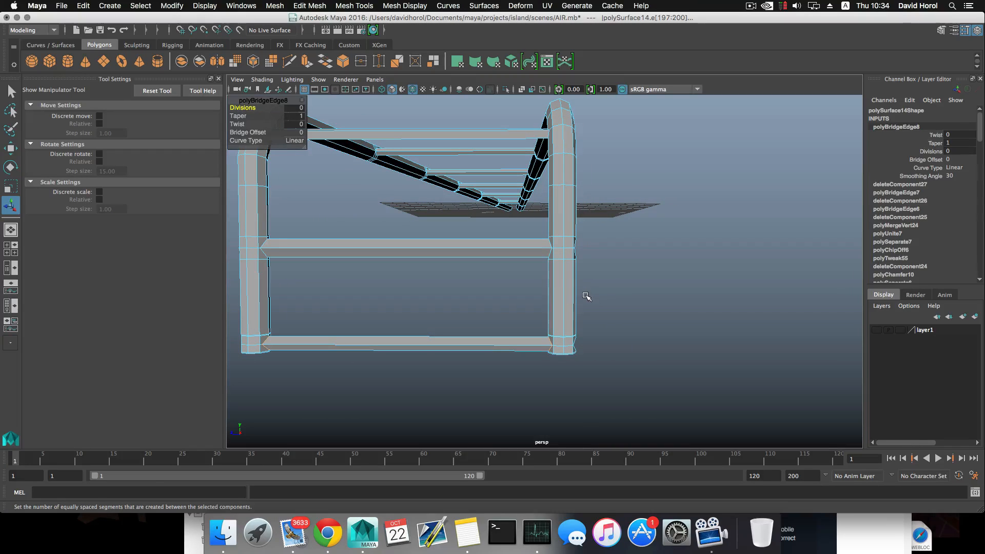
{"action": "key", "text": "F8"}
{"action": "left_click_drag", "start_coordinate": [587, 297], "coordinate": [507, 272], "text": "alt"}
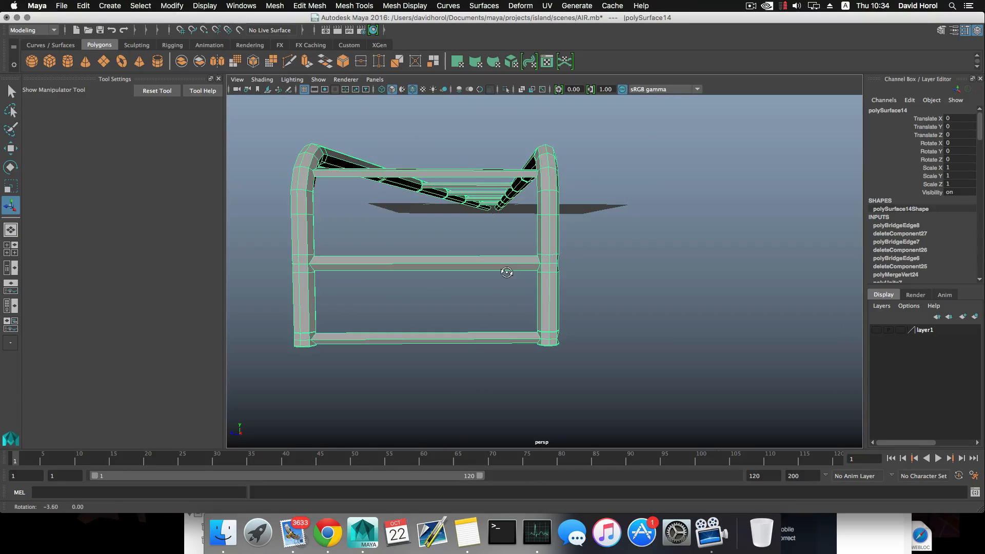
{"action": "right_click_drag", "start_coordinate": [507, 272], "coordinate": [458, 253], "text": "alt"}
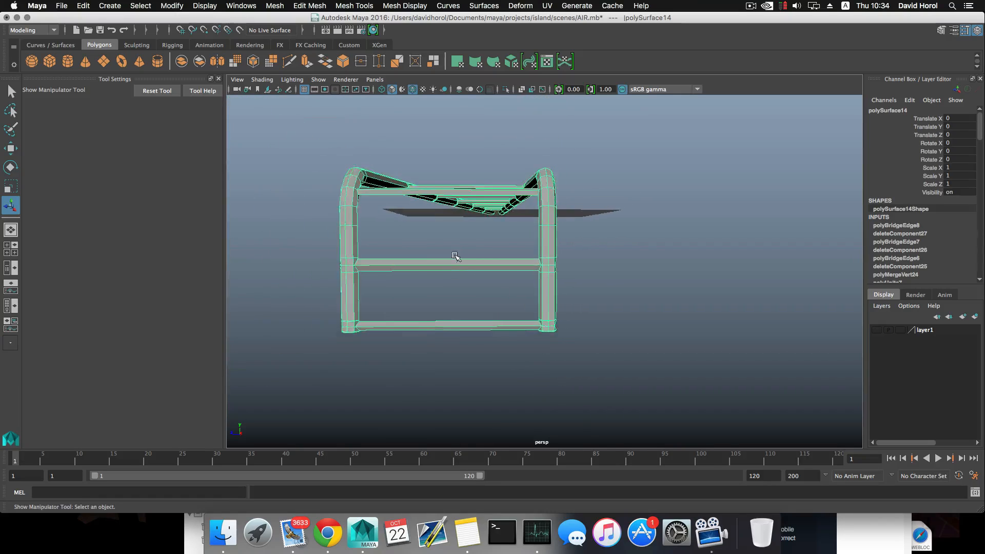
{"action": "left_click_drag", "start_coordinate": [457, 253], "coordinate": [482, 257], "text": "alt"}
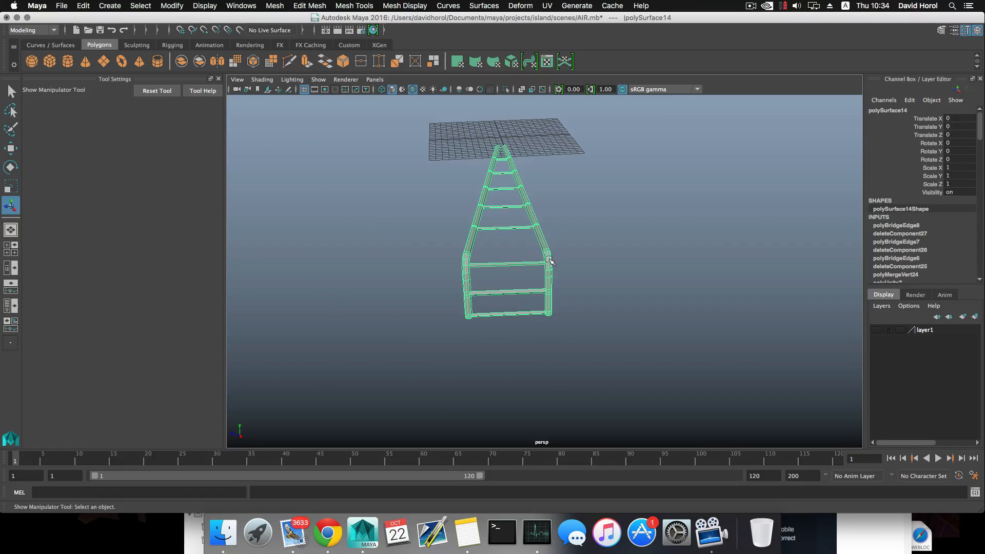
{"action": "left_click_drag", "start_coordinate": [549, 261], "coordinate": [536, 328], "text": "alt"}
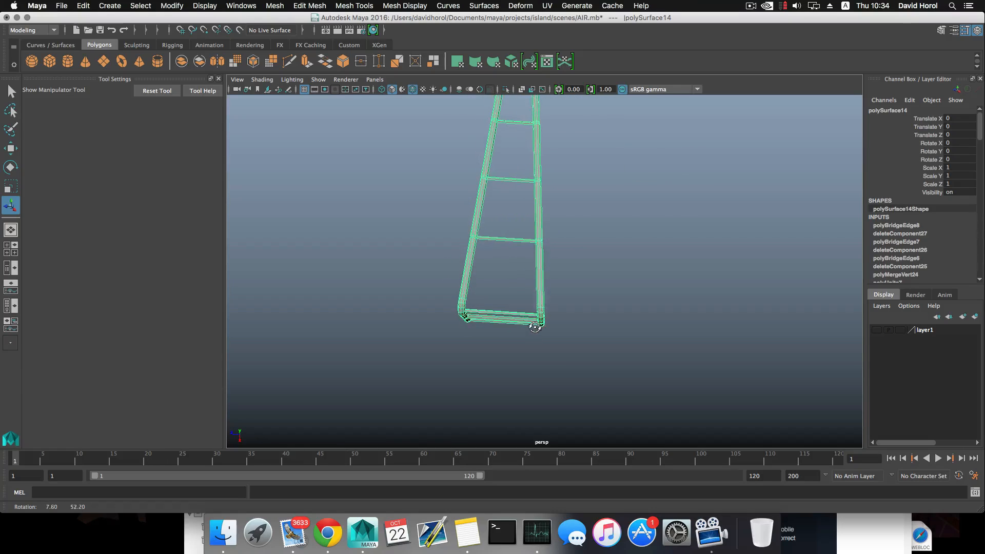
- Select the face sections of one long side rail between the rungs and delete them, keeping the collars at the rung ends
{"action": "right_click", "coordinate": [535, 258]}
{"action": "right_click_drag", "start_coordinate": [539, 281], "coordinate": [539, 285]}
{"action": "left_click_drag", "start_coordinate": [539, 285], "coordinate": [454, 269], "text": "alt"}
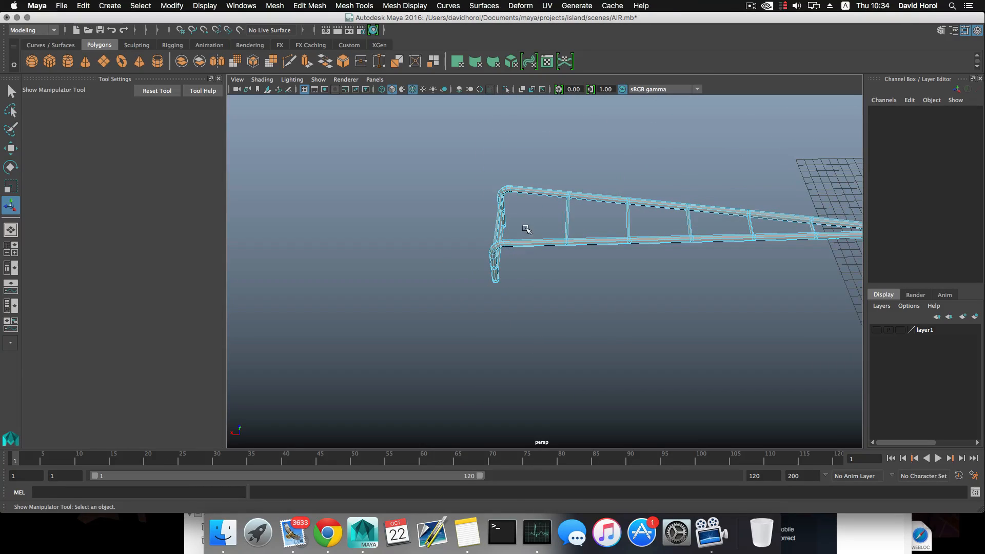
{"action": "left_click_drag", "start_coordinate": [526, 228], "coordinate": [608, 276]}
{"action": "middle_click_drag", "start_coordinate": [604, 280], "coordinate": [546, 304], "text": "alt"}
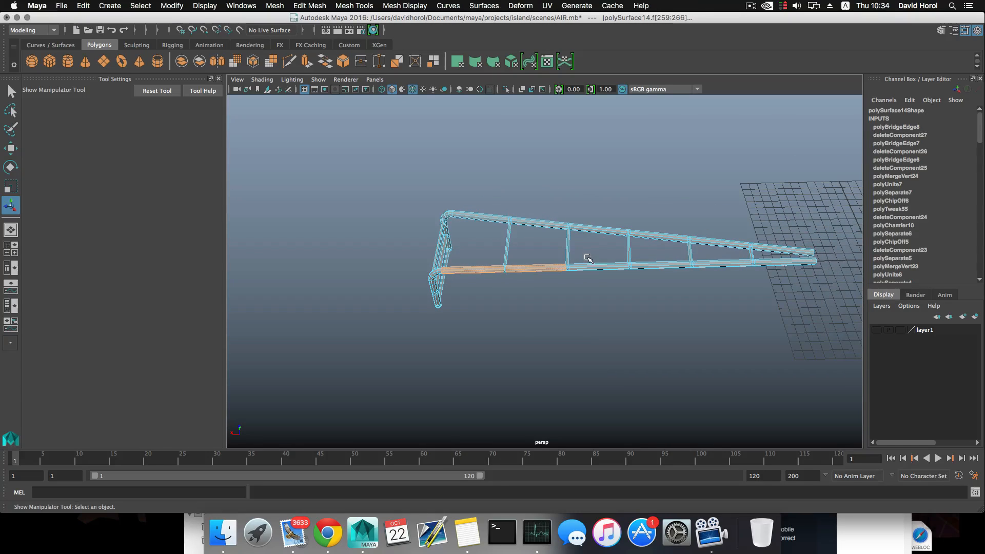
{"action": "middle_click_drag", "start_coordinate": [614, 289], "coordinate": [519, 286], "text": "alt"}
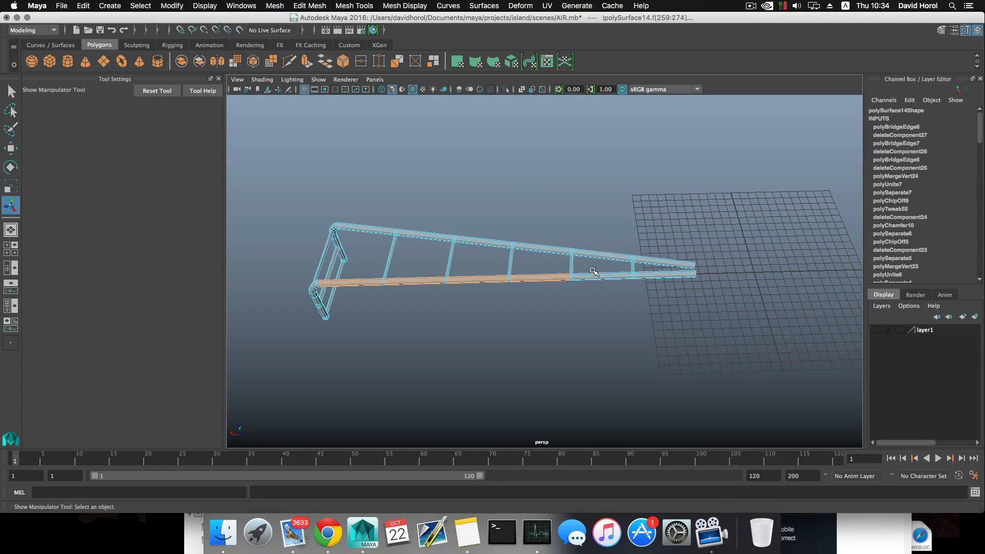
{"action": "middle_click_drag", "start_coordinate": [637, 290], "coordinate": [595, 280], "text": "alt"}
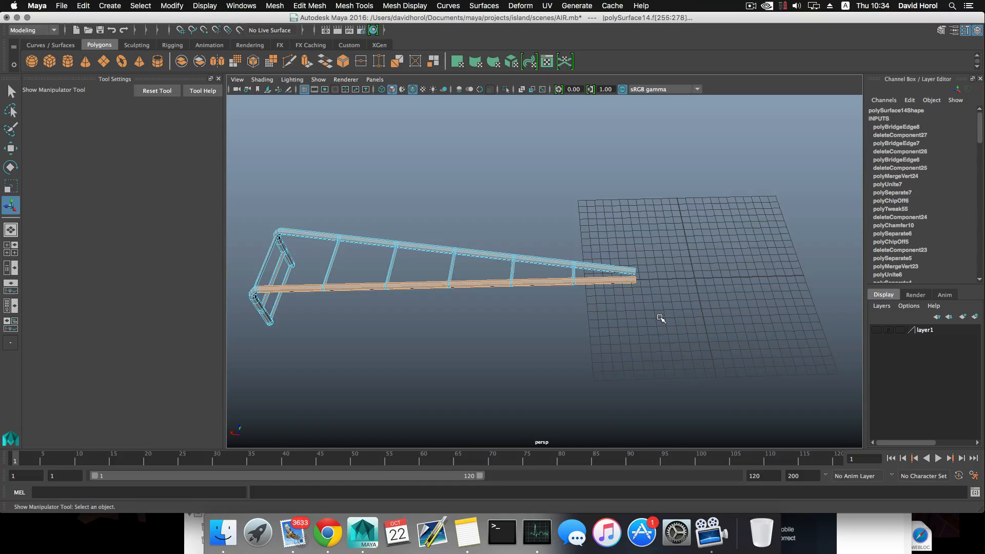
{"action": "left_click_drag", "start_coordinate": [660, 318], "coordinate": [436, 263], "text": "alt"}
{"action": "key", "text": "Delete"}
- Delete the bend and the shaft sections of the post on the removed rail's side, keeping only the collars at the crossbars
{"action": "scroll", "coordinate": [566, 311], "scroll_direction": "up", "scroll_amount": 5}
{"action": "scroll", "coordinate": [544, 307], "scroll_direction": "up", "scroll_amount": 3}
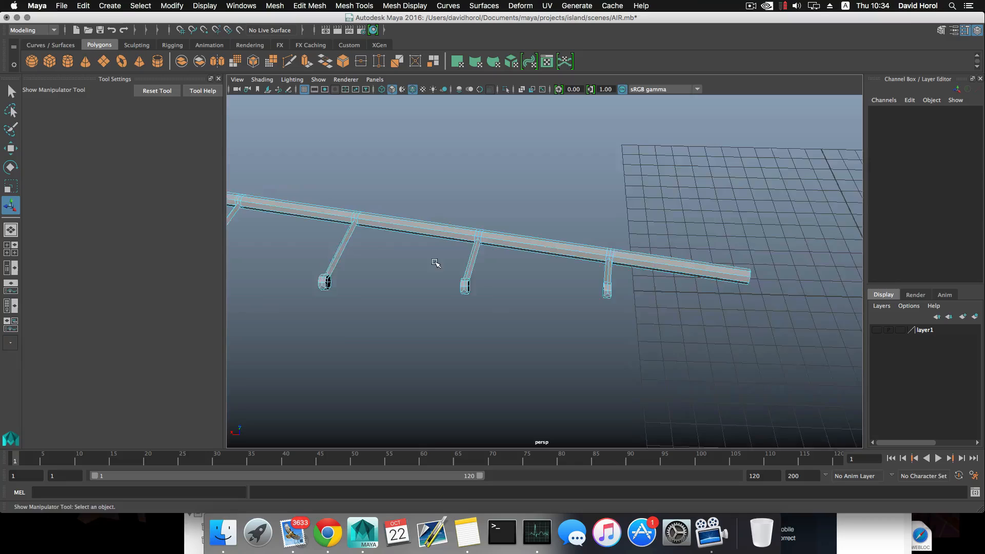
{"action": "middle_click_drag", "start_coordinate": [435, 263], "coordinate": [621, 315], "text": "alt"}
{"action": "scroll", "coordinate": [622, 315], "scroll_direction": "up", "scroll_amount": 1}
{"action": "left_click_drag", "start_coordinate": [622, 315], "coordinate": [486, 295], "text": "alt"}
{"action": "middle_click_drag", "start_coordinate": [486, 296], "coordinate": [484, 313], "text": "alt"}
{"action": "scroll", "coordinate": [483, 313], "scroll_direction": "up", "scroll_amount": 5}
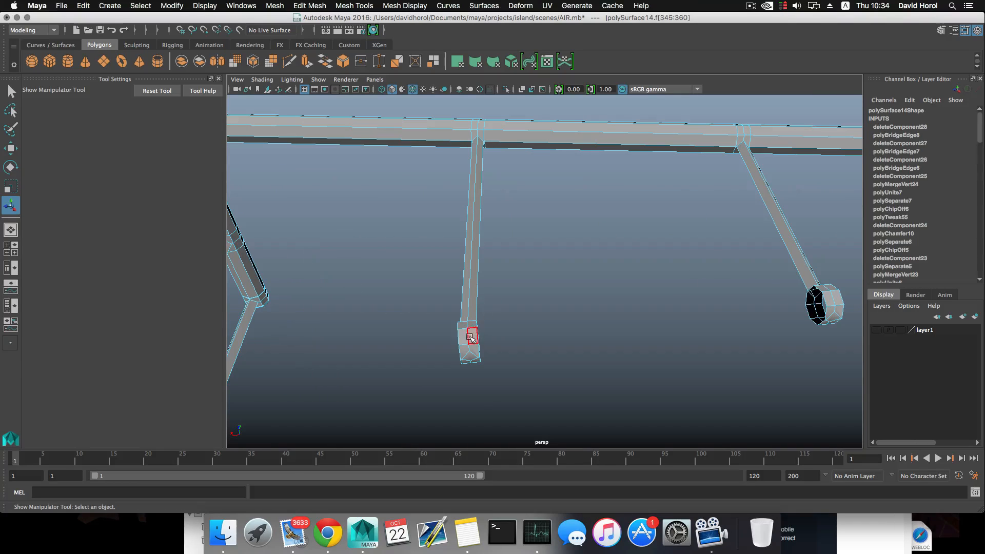
{"action": "scroll", "coordinate": [477, 277], "scroll_direction": "down", "scroll_amount": 5}
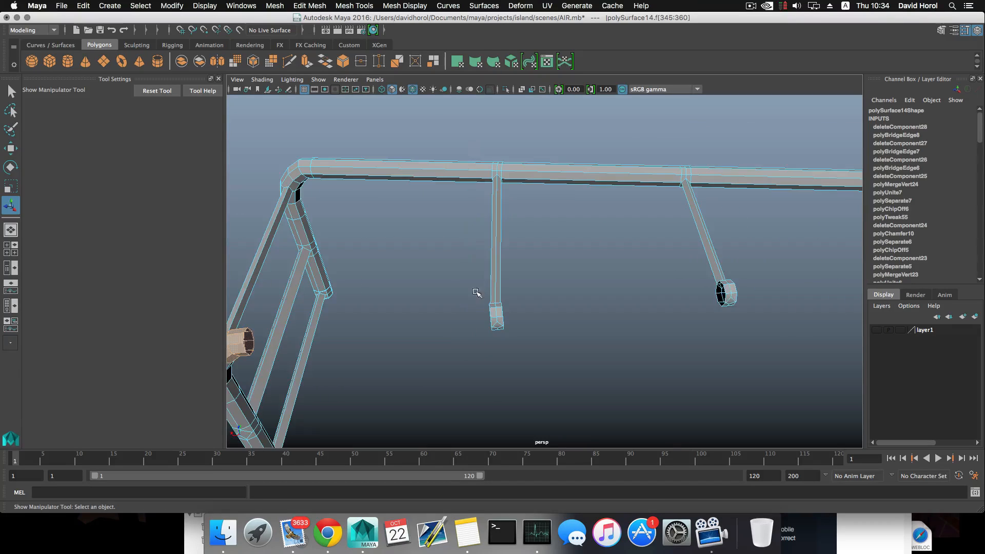
{"action": "left_click_drag", "start_coordinate": [477, 292], "coordinate": [584, 311], "text": "alt"}
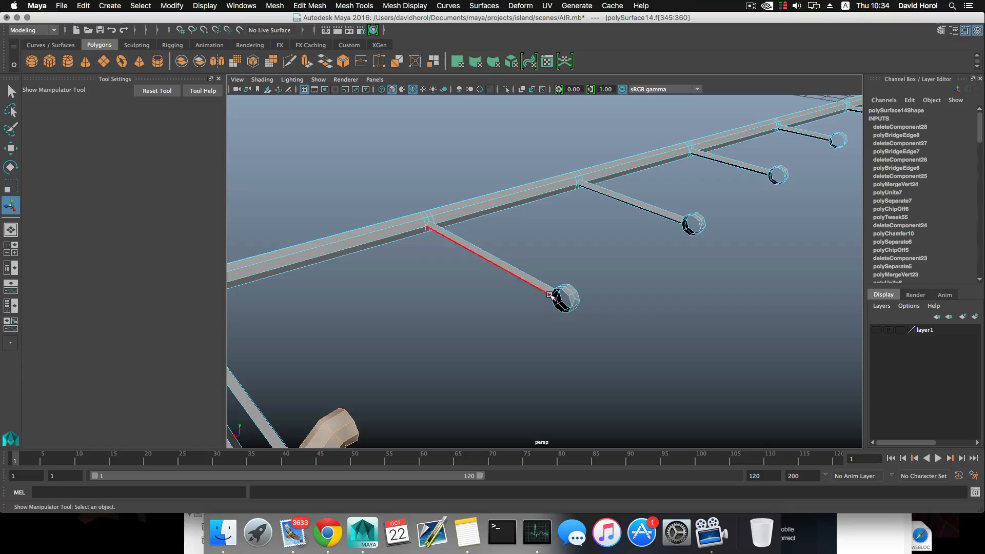
{"action": "scroll", "coordinate": [528, 309], "scroll_direction": "down", "scroll_amount": 5}
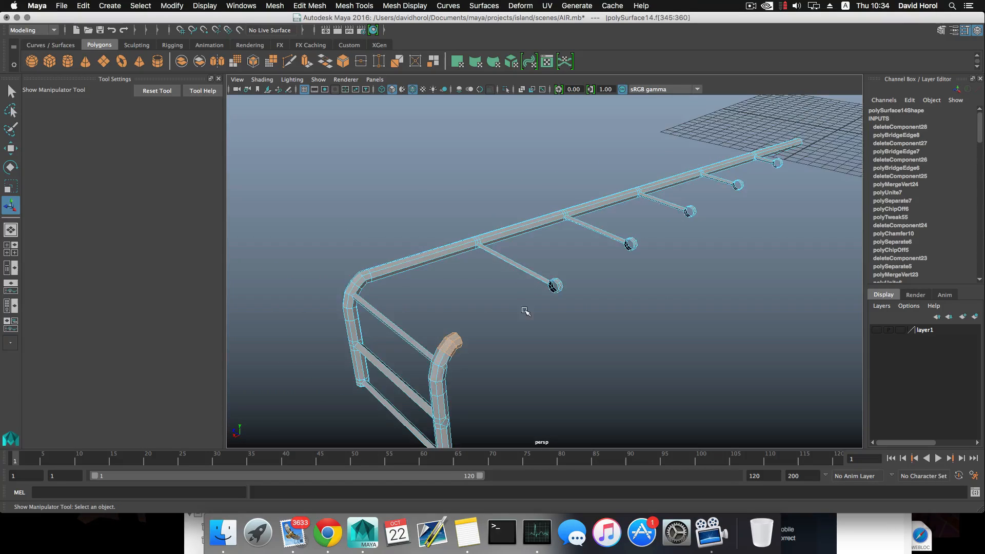
{"action": "middle_click_drag", "start_coordinate": [525, 312], "coordinate": [534, 253], "text": "alt"}
{"action": "left_click_drag", "start_coordinate": [520, 283], "coordinate": [607, 323], "text": "alt"}
{"action": "scroll", "coordinate": [523, 263], "scroll_direction": "up", "scroll_amount": 3}
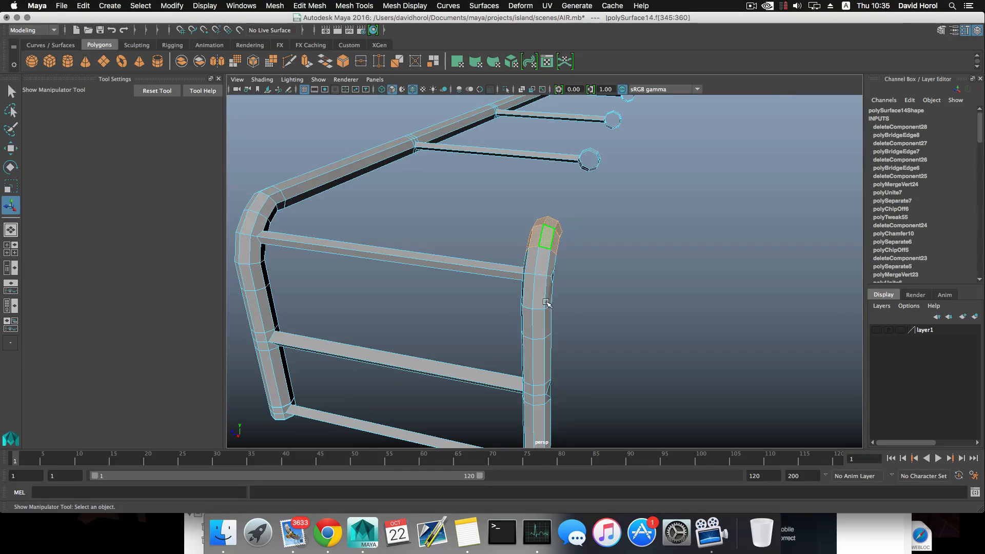
{"action": "left_click_drag", "start_coordinate": [547, 304], "coordinate": [565, 245], "text": "alt"}
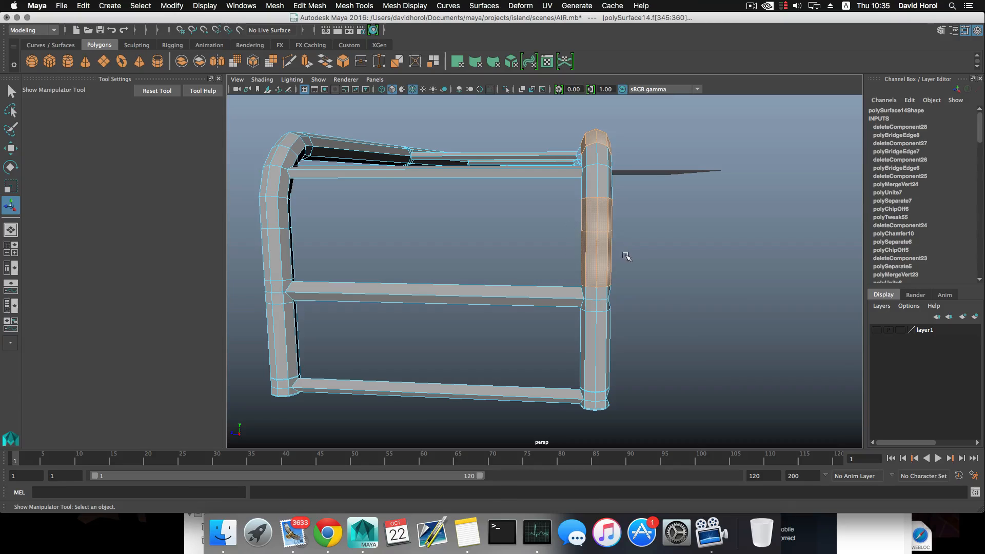
{"action": "left_click_drag", "start_coordinate": [626, 257], "coordinate": [657, 293], "text": "alt"}
{"action": "key", "text": "Delete"}
- Delete the outer half of the collar faces at the free ends of the three post crossbars
{"action": "left_click_drag", "start_coordinate": [600, 307], "coordinate": [638, 341], "text": "alt"}
{"action": "right_click_drag", "start_coordinate": [638, 341], "coordinate": [582, 273], "text": "alt"}
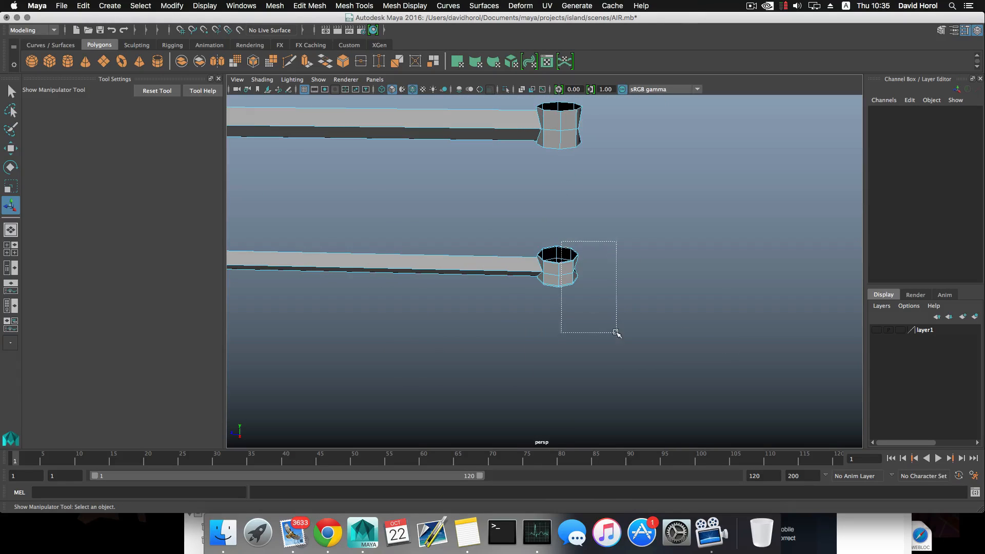
{"action": "left_click_drag", "start_coordinate": [616, 332], "coordinate": [606, 341]}
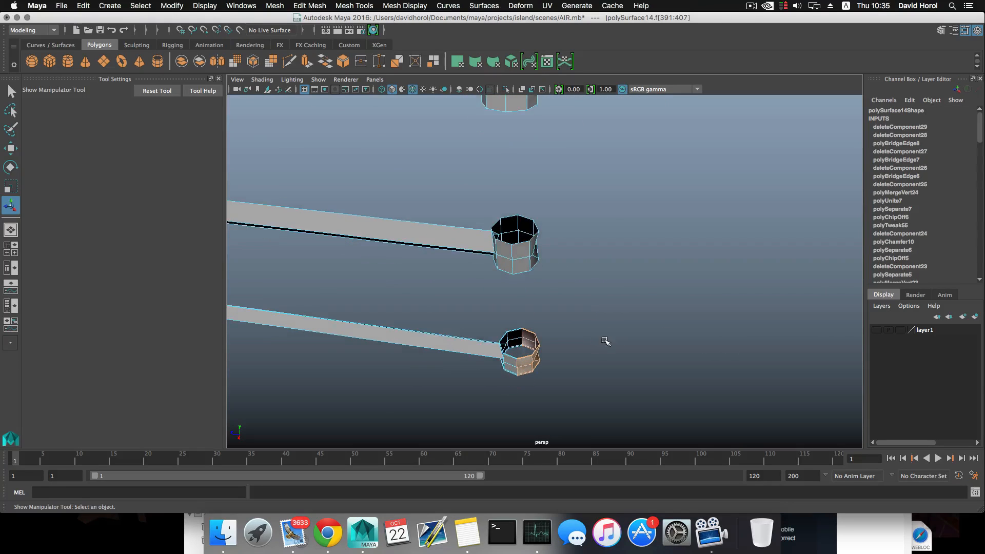
{"action": "left_click", "coordinate": [590, 315]}
{"action": "left_click_drag", "start_coordinate": [522, 210], "coordinate": [524, 162], "text": "alt"}
{"action": "left_click", "coordinate": [675, 268]}
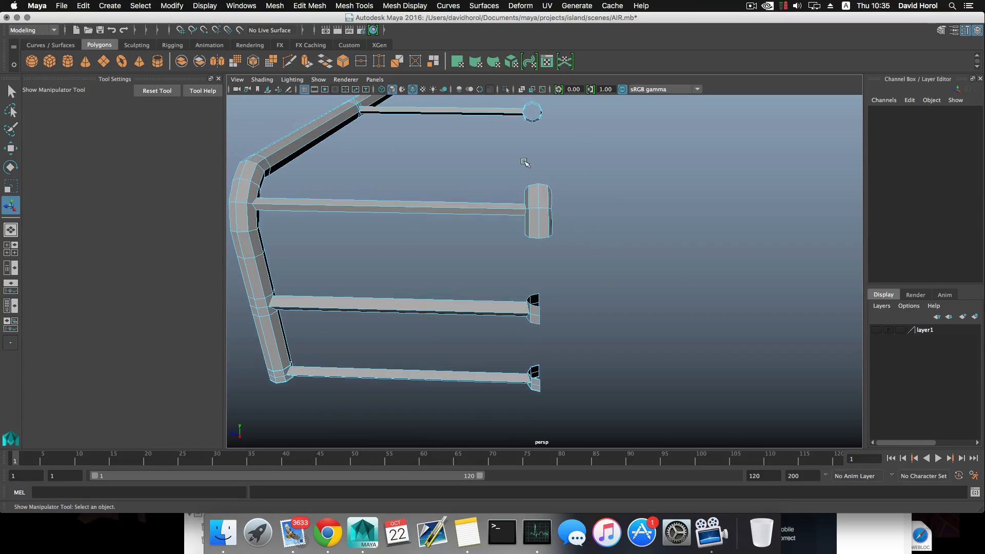
{"action": "key", "text": "z"}
{"action": "key", "text": "Delete"}
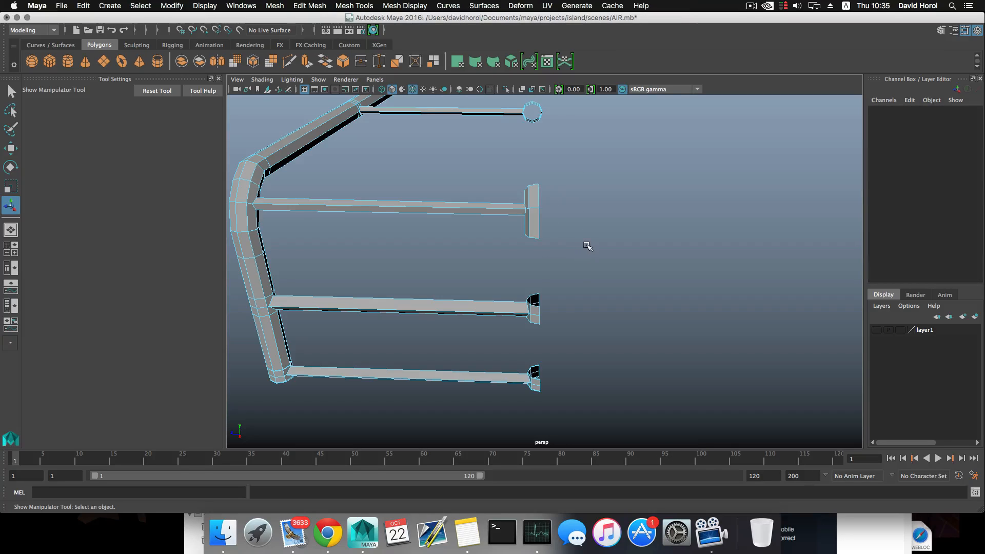
- Delete the outer half of the end collars on the first two rungs along the remaining rail
{"action": "left_click_drag", "start_coordinate": [573, 218], "coordinate": [576, 263], "text": "alt"}
{"action": "scroll", "coordinate": [576, 264], "scroll_direction": "up", "scroll_amount": 5}
{"action": "middle_click_drag", "start_coordinate": [562, 211], "coordinate": [600, 318], "text": "alt"}
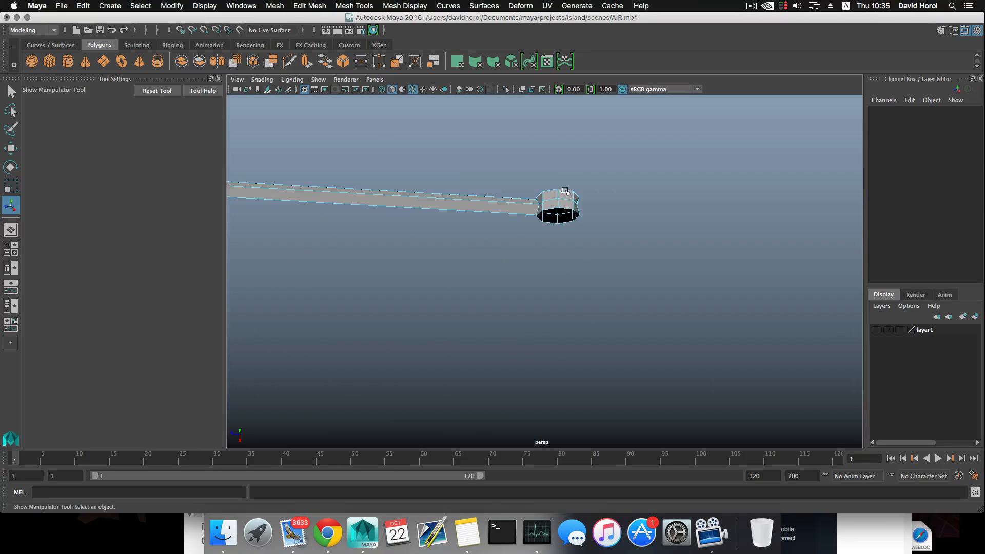
{"action": "left_click_drag", "start_coordinate": [597, 247], "coordinate": [599, 250]}
{"action": "key", "text": "Delete"}
{"action": "scroll", "coordinate": [595, 236], "scroll_direction": "down", "scroll_amount": 5}
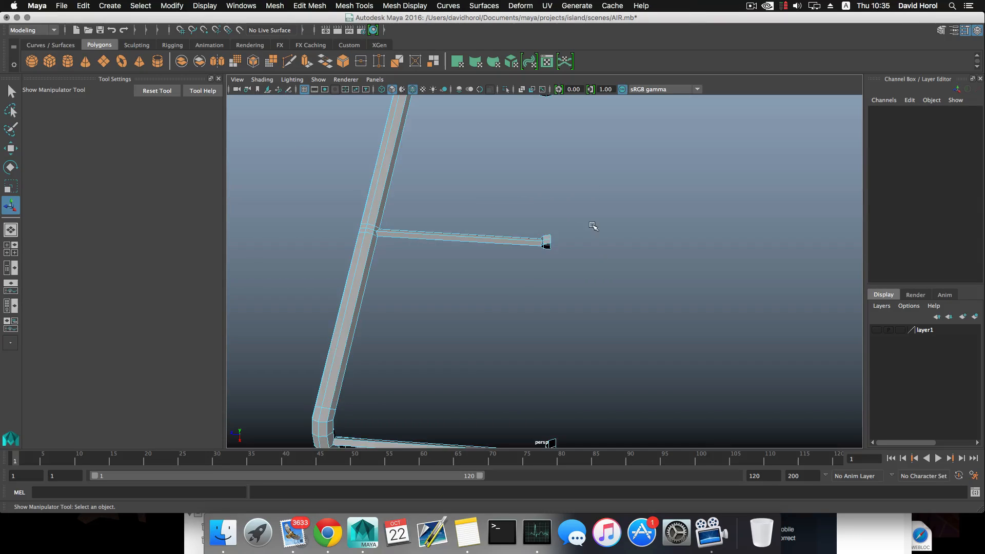
{"action": "middle_click_drag", "start_coordinate": [590, 223], "coordinate": [579, 346], "text": "alt"}
{"action": "left_click_drag", "start_coordinate": [562, 281], "coordinate": [565, 285]}
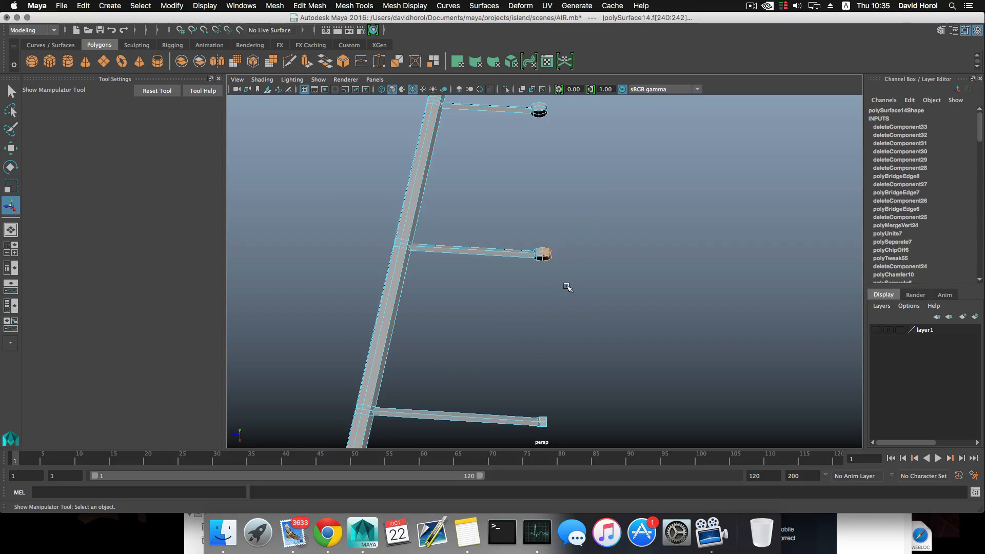
{"action": "middle_click_drag", "start_coordinate": [564, 285], "coordinate": [558, 301], "text": "alt"}
{"action": "key", "text": "Delete"}
- Delete the outer half of the end collars on the remaining rungs along the rail
{"action": "middle_click_drag", "start_coordinate": [555, 239], "coordinate": [547, 333], "text": "alt"}
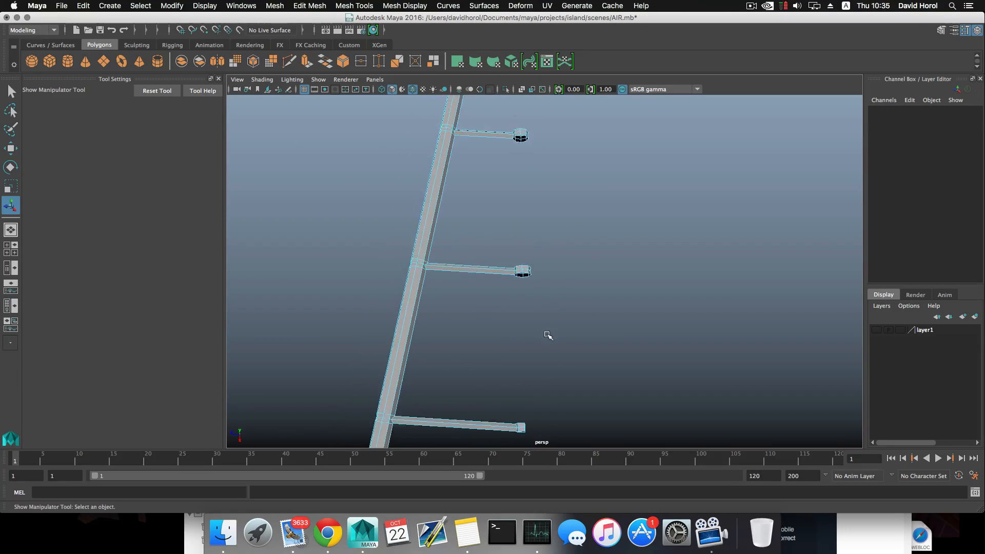
{"action": "scroll", "coordinate": [546, 332], "scroll_direction": "up", "scroll_amount": 5}
{"action": "left_click_drag", "start_coordinate": [528, 289], "coordinate": [540, 301]}
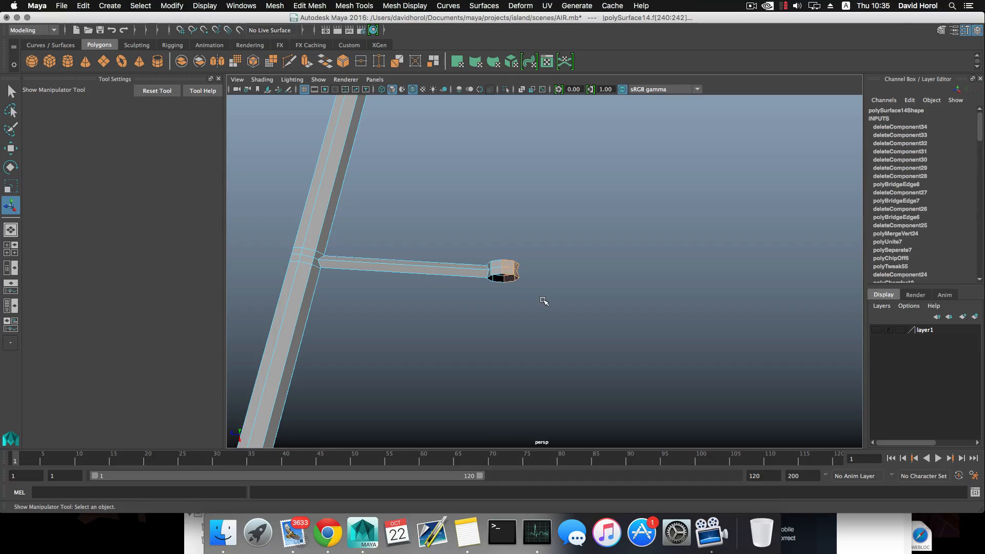
{"action": "key", "text": "Delete"}
{"action": "middle_click_drag", "start_coordinate": [531, 224], "coordinate": [547, 380], "text": "alt"}
{"action": "middle_click_drag", "start_coordinate": [528, 271], "coordinate": [525, 332], "text": "alt"}
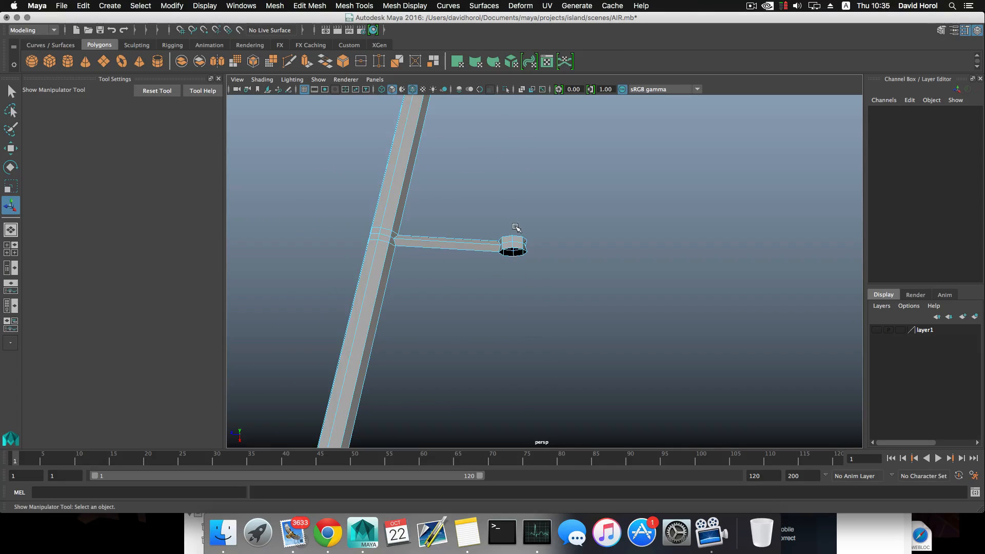
{"action": "left_click_drag", "start_coordinate": [541, 272], "coordinate": [547, 275]}
{"action": "key", "text": "Delete"}
{"action": "middle_click_drag", "start_coordinate": [556, 262], "coordinate": [524, 330], "text": "alt"}
{"action": "left_click_drag", "start_coordinate": [539, 267], "coordinate": [540, 269]}
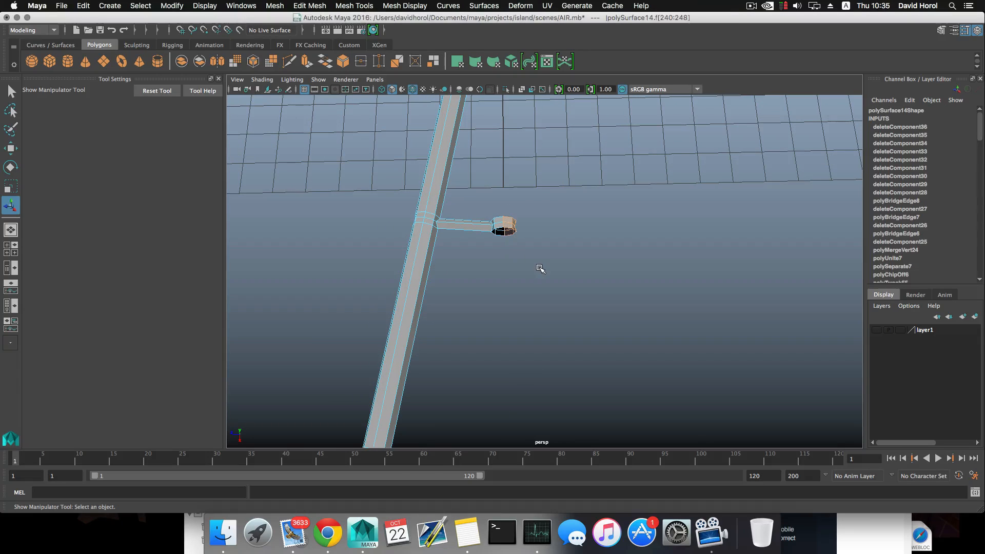
{"action": "key", "text": "Delete"}
{"action": "middle_click_drag", "start_coordinate": [516, 118], "coordinate": [520, 244], "text": "alt"}
{"action": "scroll", "coordinate": [539, 315], "scroll_direction": "down", "scroll_amount": 10}
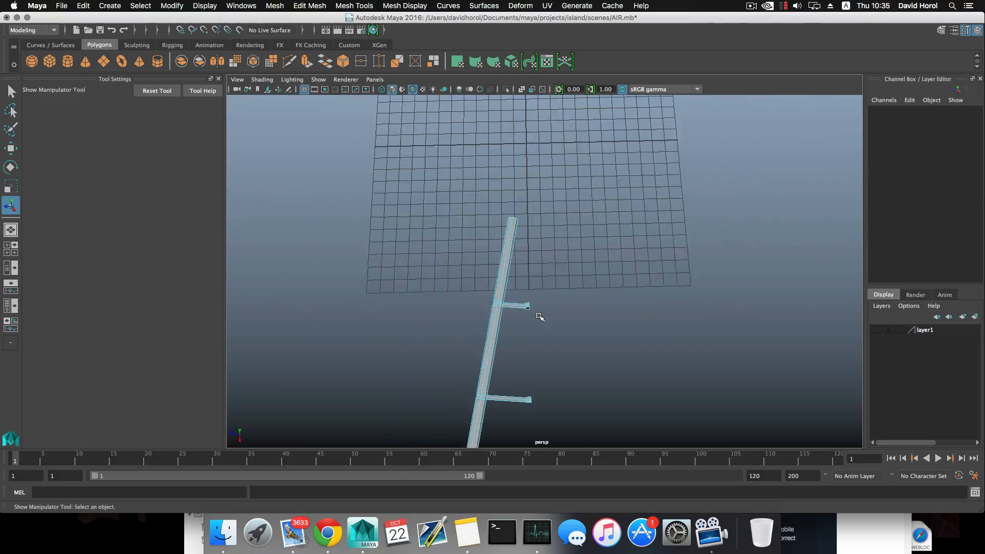
- Select the outer collar faces on the remaining post at its three crossbars, including the bottom edge faces, and delete them
{"action": "middle_click_drag", "start_coordinate": [577, 441], "coordinate": [567, 328], "text": "alt"}
{"action": "left_click_drag", "start_coordinate": [585, 350], "coordinate": [536, 324], "text": "alt"}
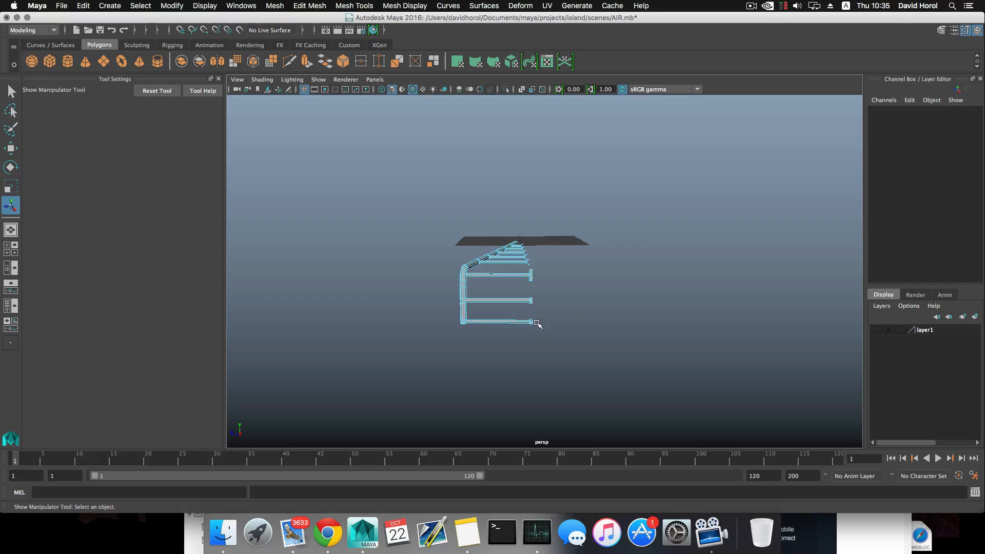
{"action": "scroll", "coordinate": [513, 330], "scroll_direction": "up", "scroll_amount": 10}
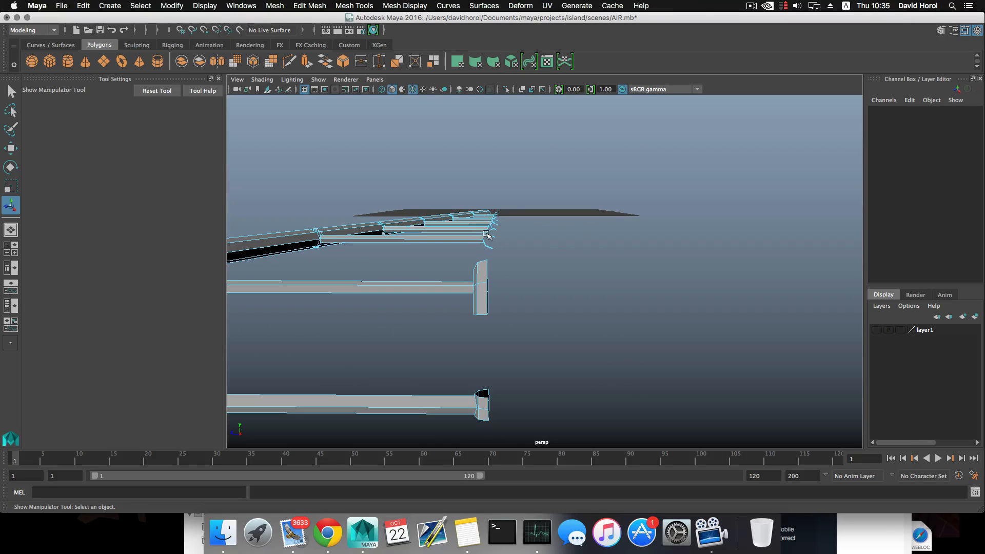
{"action": "left_click_drag", "start_coordinate": [515, 281], "coordinate": [347, 272], "text": "alt"}
{"action": "left_click", "coordinate": [529, 377]}
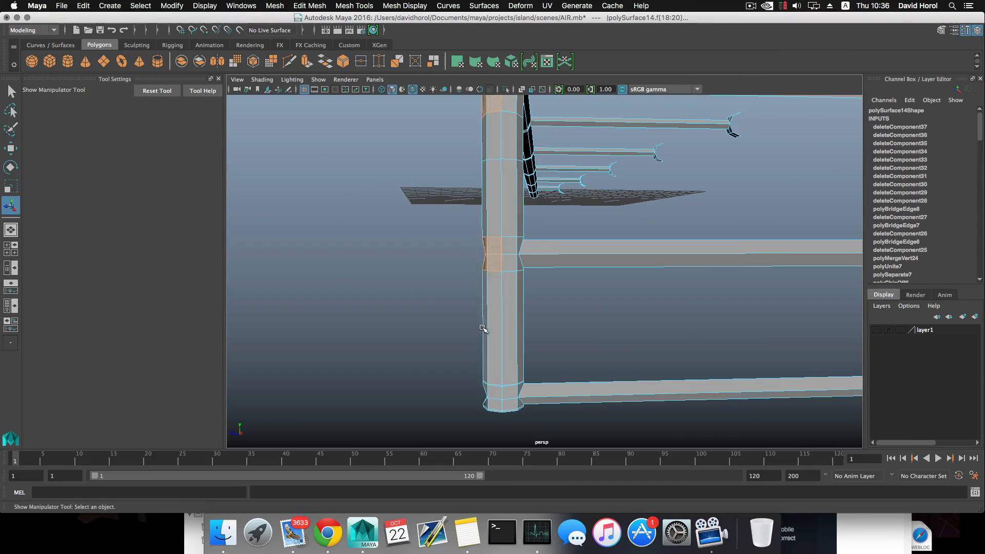
{"action": "left_click_drag", "start_coordinate": [483, 329], "coordinate": [476, 291], "text": "alt"}
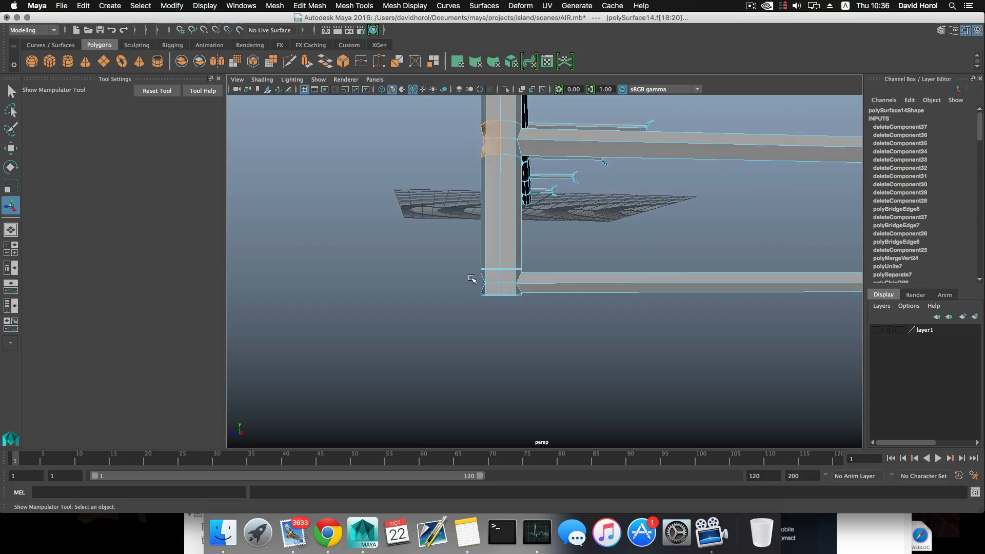
{"action": "middle_click_drag", "start_coordinate": [492, 292], "coordinate": [333, 282], "text": "alt"}
{"action": "middle_click_drag", "start_coordinate": [626, 318], "coordinate": [531, 324], "text": "alt"}
{"action": "right_click_drag", "start_coordinate": [531, 325], "coordinate": [730, 382], "text": "alt"}
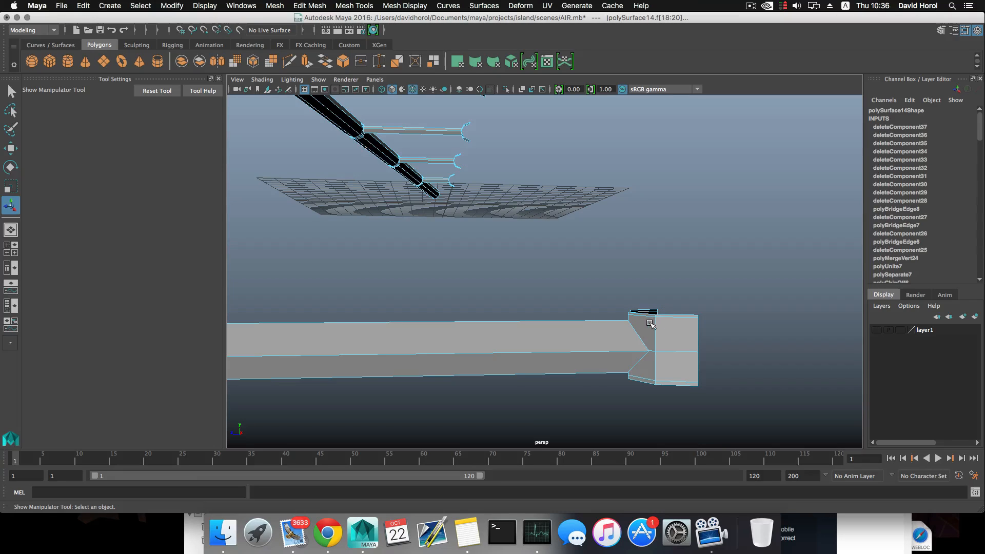
{"action": "middle_click_drag", "start_coordinate": [377, 347], "coordinate": [545, 341], "text": "alt"}
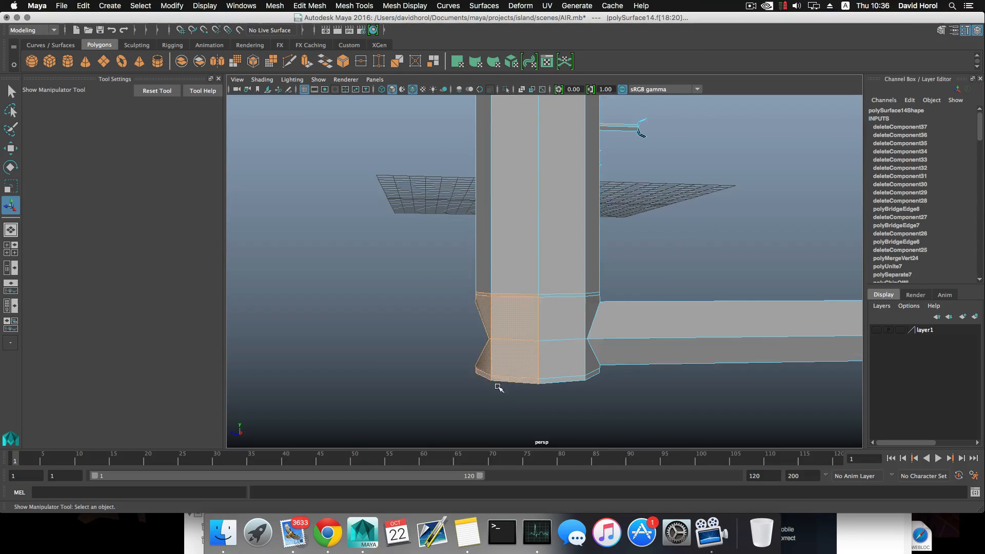
{"action": "left_click_drag", "start_coordinate": [498, 387], "coordinate": [565, 343], "text": "alt"}
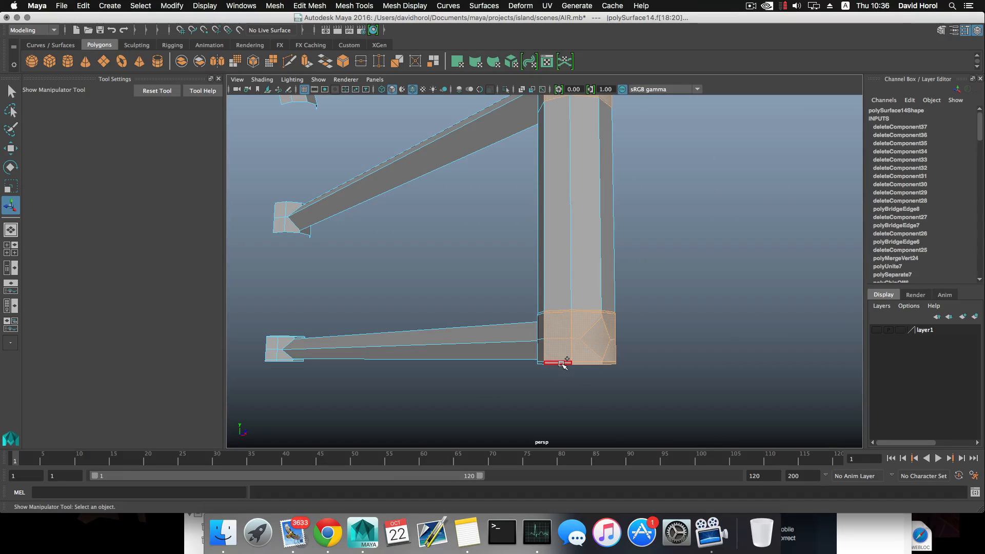
{"action": "key", "text": "Delete"}
- Delete the outer collar faces on the long rail at the rungs nearest the post, leaving the rail sections between them intact
{"action": "left_click_drag", "start_coordinate": [594, 379], "coordinate": [481, 387], "text": "alt"}
{"action": "mouse_move", "coordinate": [490, 319]}
{"action": "left_mouse_down", "text": "alt"}
{"action": "mouse_move", "coordinate": [481, 286]}
{"action": "mouse_move", "coordinate": [500, 267]}
{"action": "mouse_move", "coordinate": [523, 345]}
{"action": "mouse_move", "coordinate": [537, 219]}
{"action": "mouse_move", "coordinate": [497, 306]}
{"action": "left_mouse_up", "text": "alt"}
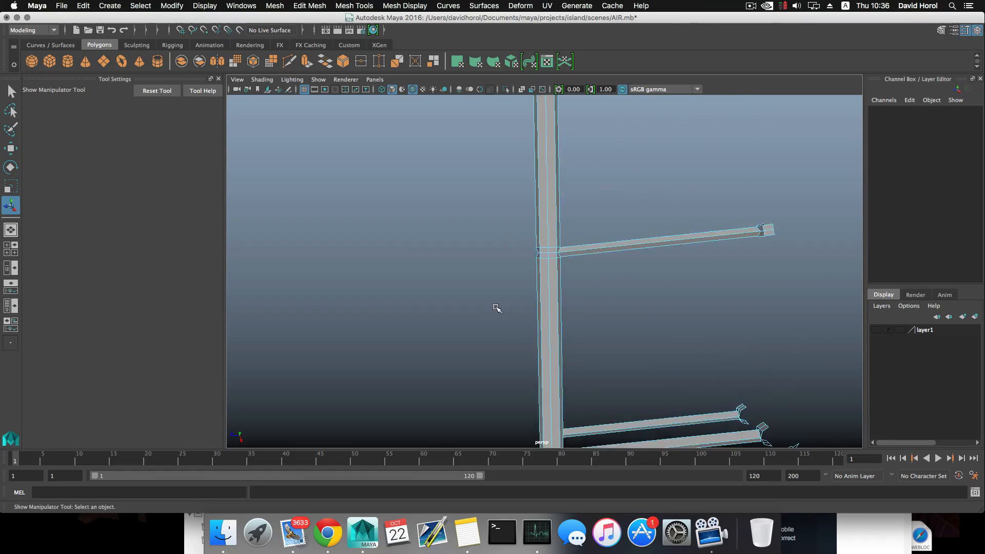
{"action": "right_click_drag", "start_coordinate": [497, 306], "coordinate": [672, 347], "text": "alt"}
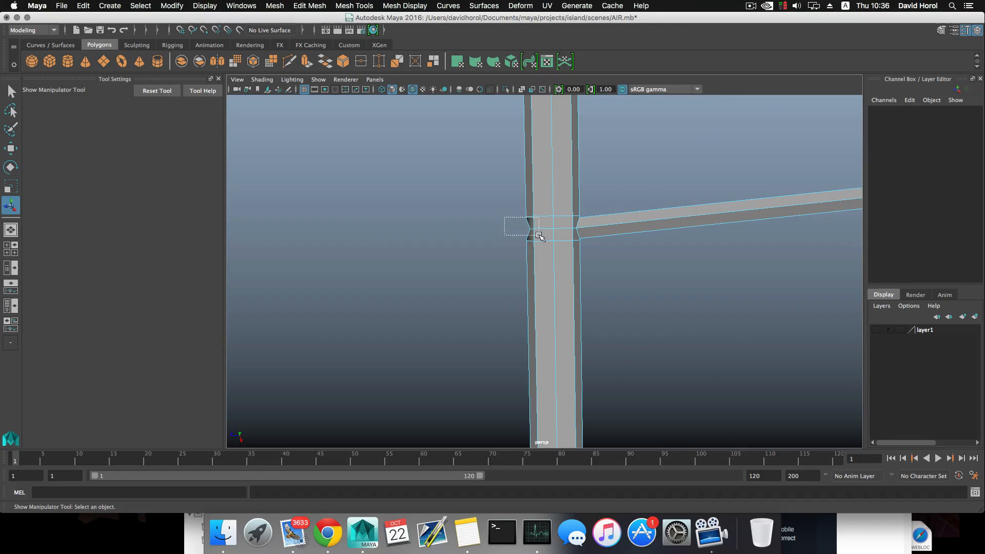
{"action": "left_click_drag", "start_coordinate": [538, 236], "coordinate": [445, 280]}
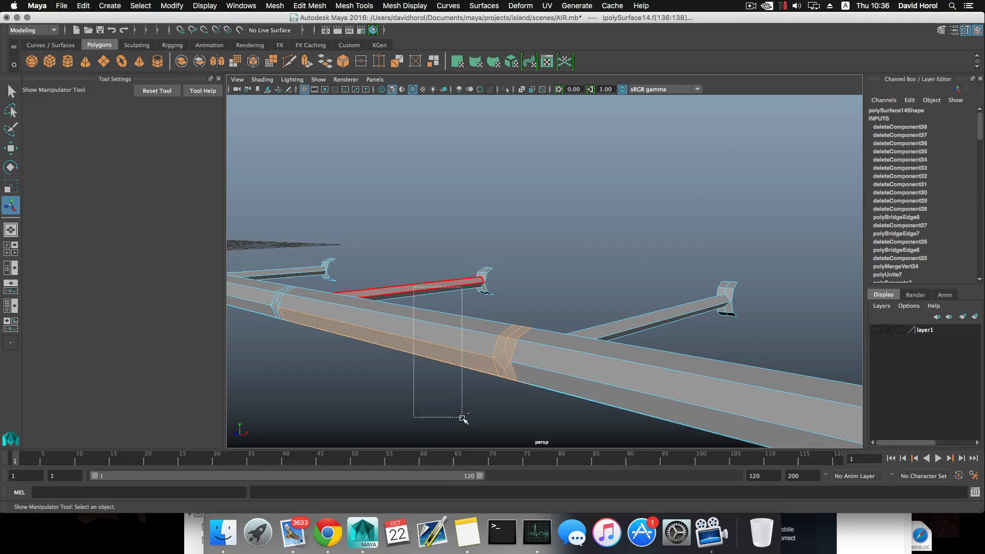
{"action": "left_click_drag", "start_coordinate": [478, 383], "coordinate": [555, 280], "text": "alt"}
{"action": "key", "text": "Delete"}
{"action": "left_click_drag", "start_coordinate": [487, 354], "coordinate": [545, 374], "text": "alt"}
{"action": "key", "text": "Delete"}
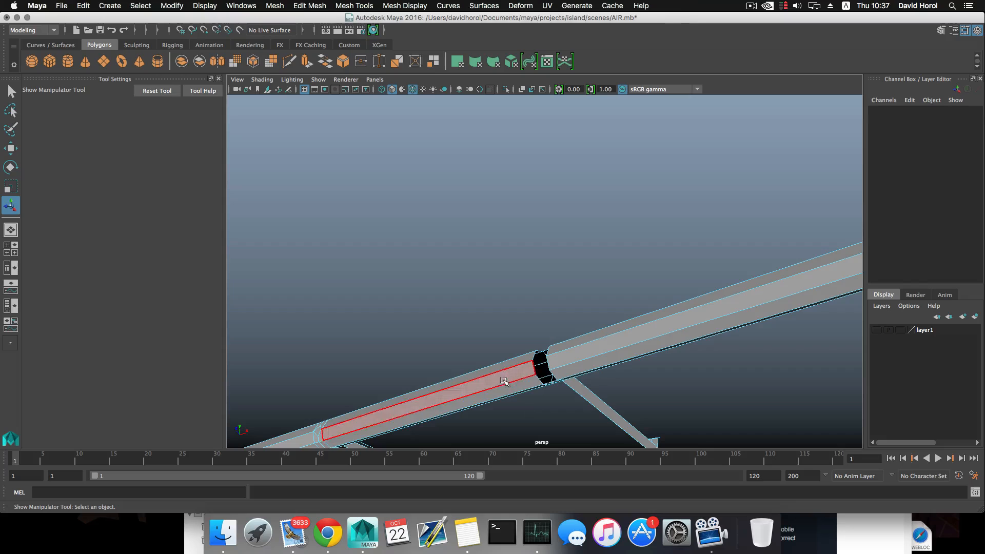
{"action": "left_click", "coordinate": [487, 375]}
{"action": "left_click_drag", "start_coordinate": [484, 374], "coordinate": [473, 413], "text": "alt"}
{"action": "key", "text": "Delete"}
- Delete the outer collar faces at the next rung joint along the rail toward its free end
{"action": "middle_click_drag", "start_coordinate": [467, 363], "coordinate": [580, 459], "text": "alt"}
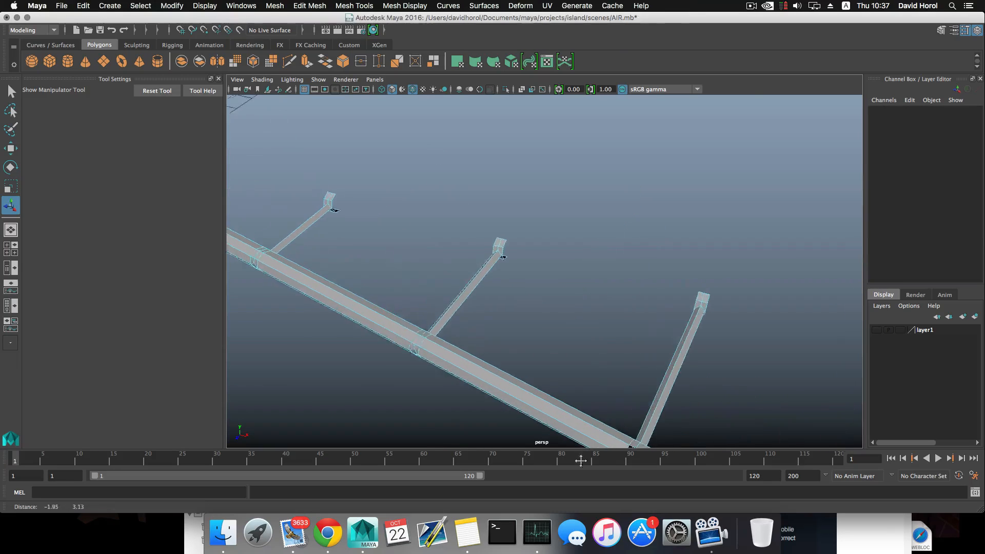
{"action": "left_click_drag", "start_coordinate": [580, 459], "coordinate": [595, 383], "text": "alt"}
{"action": "right_click_drag", "start_coordinate": [596, 383], "coordinate": [723, 432], "text": "alt"}
{"action": "left_click_drag", "start_coordinate": [588, 362], "coordinate": [475, 336], "text": "alt"}
{"action": "left_click", "coordinate": [570, 374]}
{"action": "middle_click_drag", "start_coordinate": [474, 336], "coordinate": [554, 308], "text": "alt"}
{"action": "scroll", "coordinate": [553, 339], "scroll_direction": "up", "scroll_amount": 5}
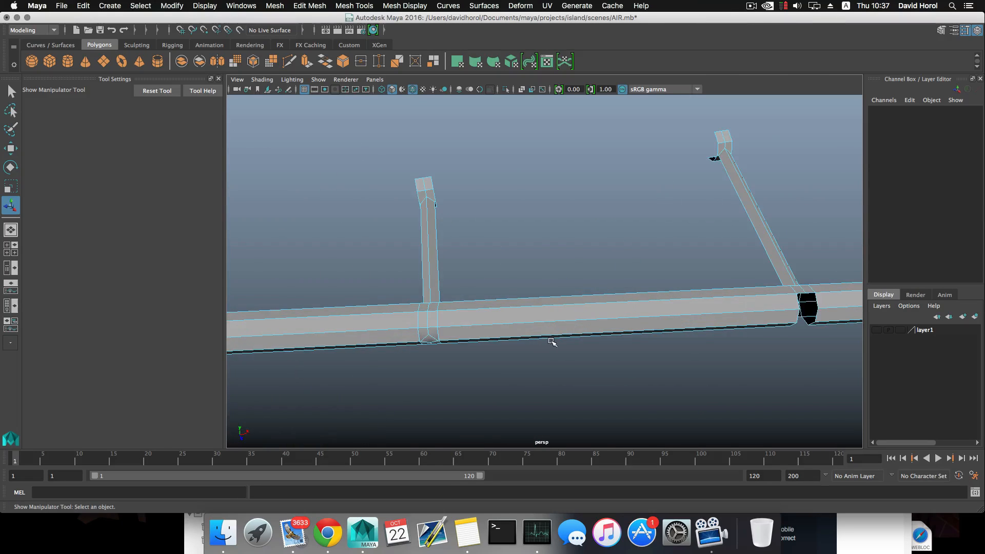
{"action": "middle_click_drag", "start_coordinate": [524, 341], "coordinate": [589, 310], "text": "alt"}
{"action": "left_click_drag", "start_coordinate": [567, 385], "coordinate": [558, 355], "text": "alt"}
{"action": "left_click_drag", "start_coordinate": [523, 323], "coordinate": [535, 282], "text": "alt"}
{"action": "left_click", "coordinate": [524, 299]}
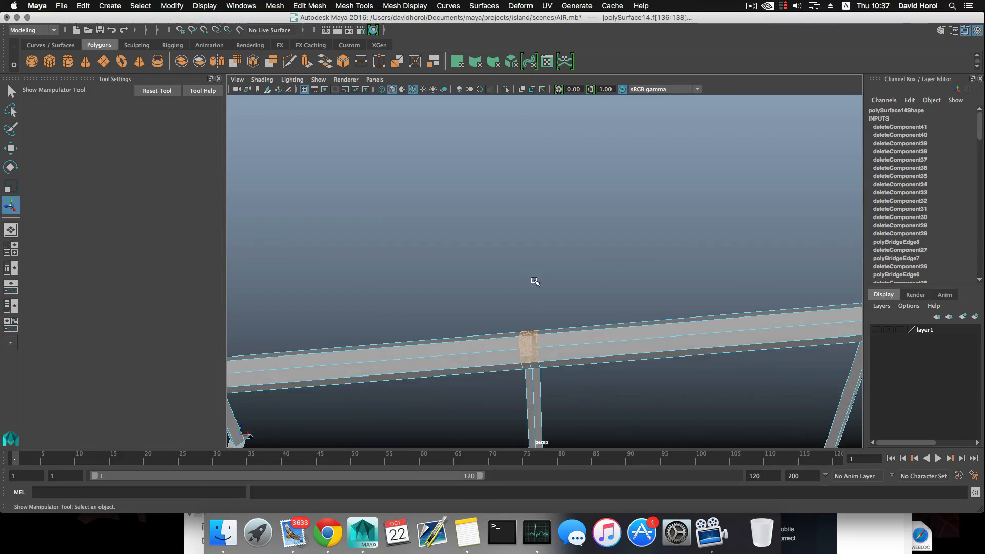
{"action": "key", "text": "Delete"}
- Delete the outer collar faces on the rail at the rung closest to its free end
{"action": "scroll", "coordinate": [534, 308], "scroll_direction": "down", "scroll_amount": 5}
{"action": "left_click_drag", "start_coordinate": [534, 321], "coordinate": [468, 339], "text": "alt"}
{"action": "middle_click_drag", "start_coordinate": [468, 338], "coordinate": [574, 297], "text": "alt"}
{"action": "scroll", "coordinate": [555, 330], "scroll_direction": "up", "scroll_amount": 5}
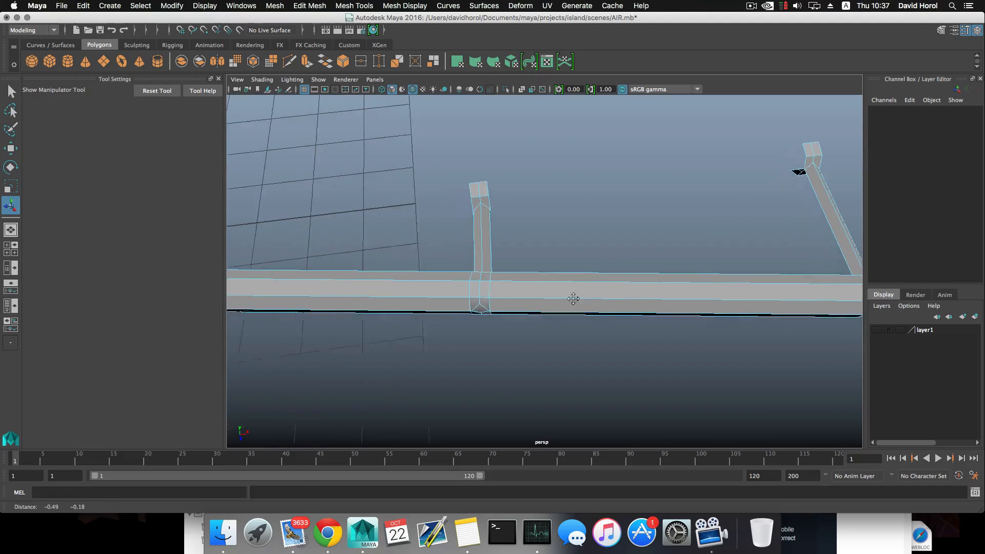
{"action": "left_click_drag", "start_coordinate": [574, 298], "coordinate": [556, 271], "text": "alt"}
{"action": "middle_click_drag", "start_coordinate": [556, 271], "coordinate": [576, 292], "text": "alt"}
{"action": "left_click_drag", "start_coordinate": [576, 293], "coordinate": [571, 275], "text": "alt"}
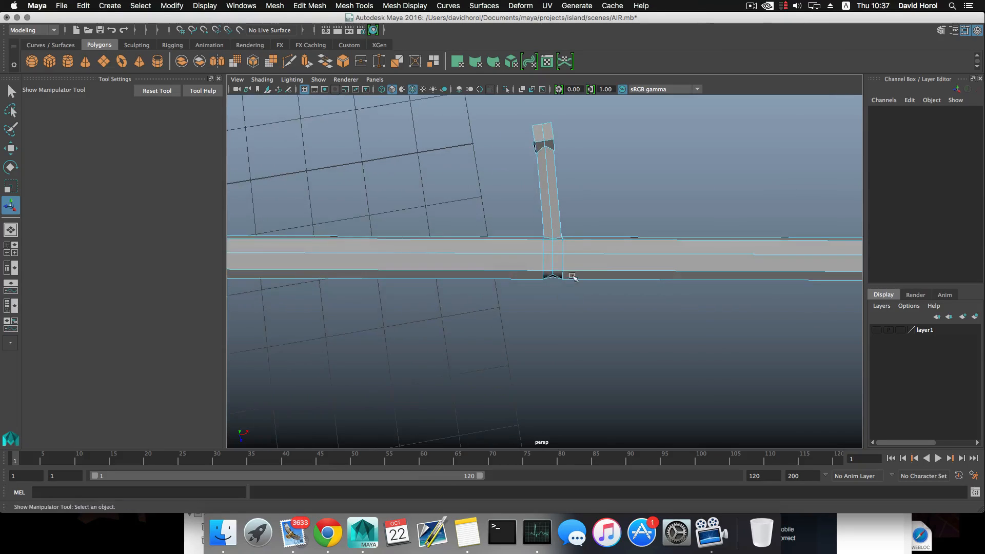
{"action": "middle_click_drag", "start_coordinate": [571, 275], "coordinate": [549, 283], "text": "alt"}
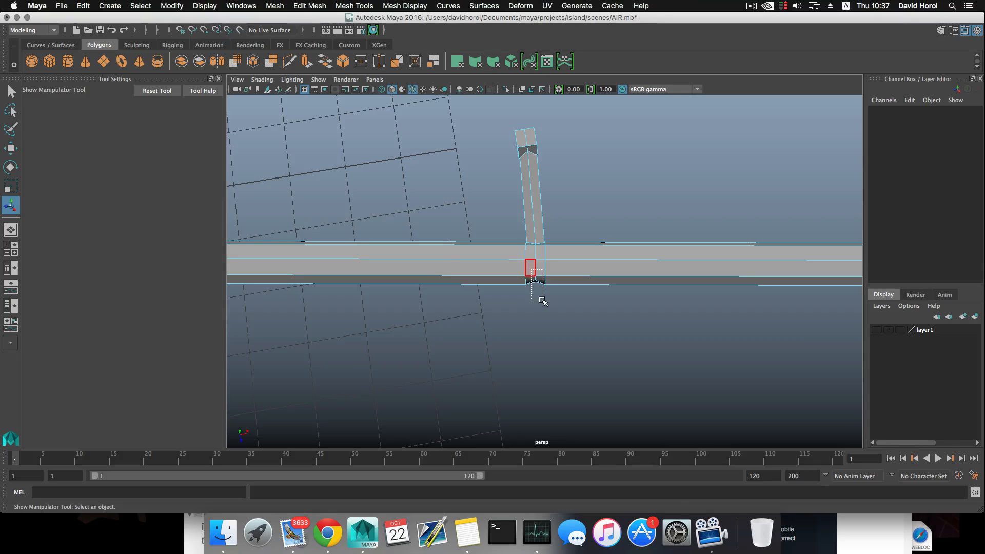
{"action": "left_click_drag", "start_coordinate": [542, 300], "coordinate": [557, 255]}
{"action": "key", "text": "Delete"}
- Return to object selection mode with the whole half ladder selected
{"action": "scroll", "coordinate": [576, 293], "scroll_direction": "down", "scroll_amount": 5}
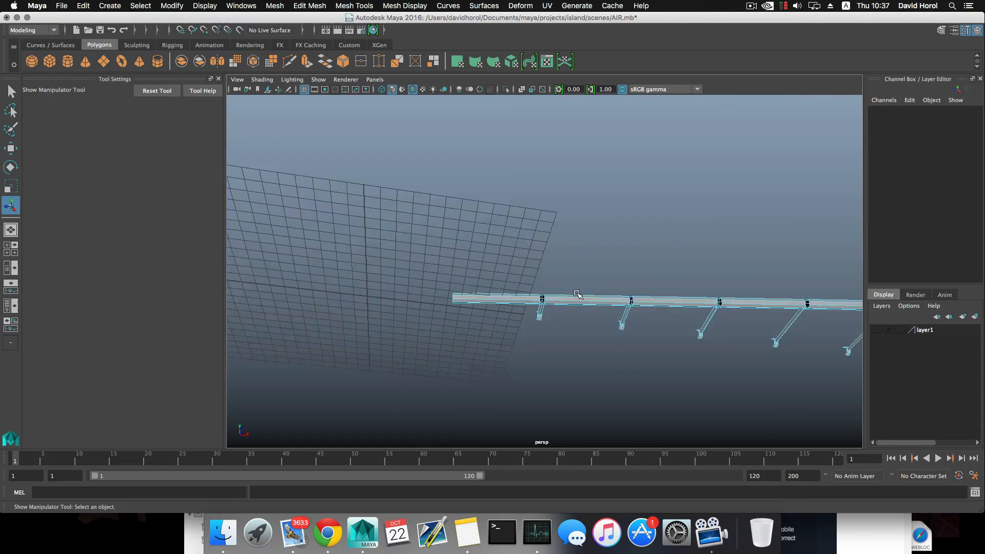
{"action": "scroll", "coordinate": [577, 294], "scroll_direction": "down", "scroll_amount": 3}
{"action": "left_click_drag", "start_coordinate": [576, 293], "coordinate": [534, 349], "text": "alt"}
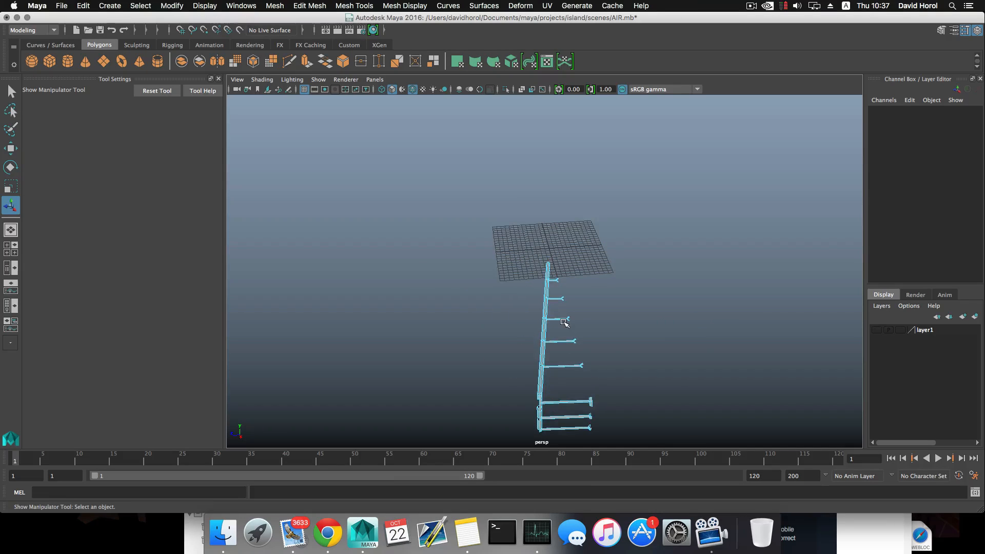
{"action": "left_click", "coordinate": [556, 298]}
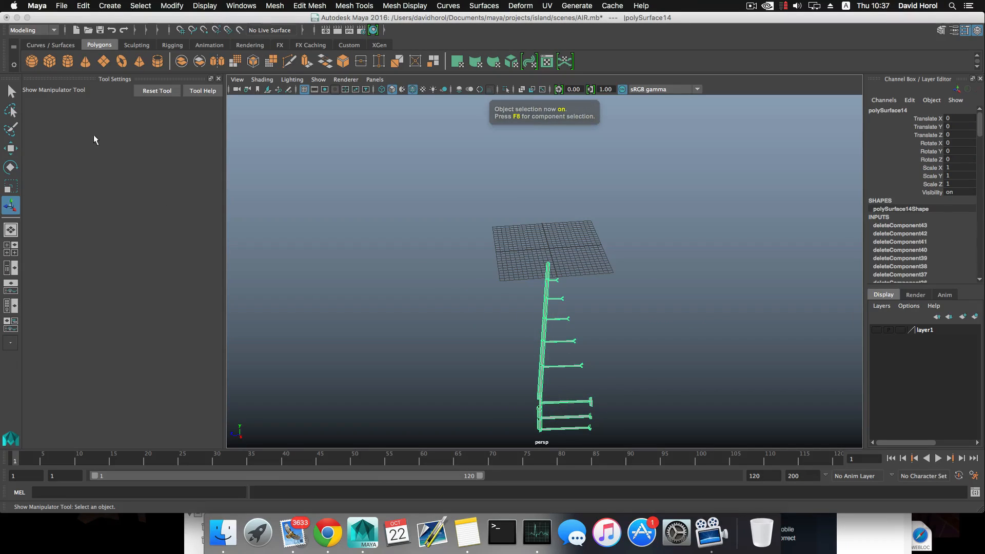
- Examine the half ladder from several sides, checking the openings along the rail and post and the half collars
{"action": "left_click_drag", "start_coordinate": [475, 384], "coordinate": [324, 341], "text": "alt"}
{"action": "scroll", "coordinate": [431, 382], "scroll_direction": "up", "scroll_amount": 5}
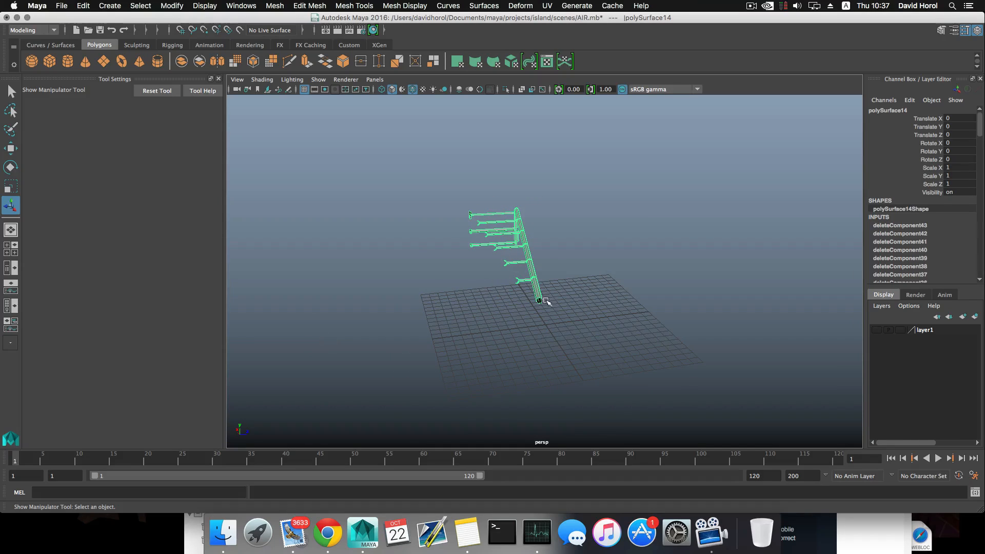
{"action": "left_click_drag", "start_coordinate": [533, 306], "coordinate": [395, 294], "text": "alt"}
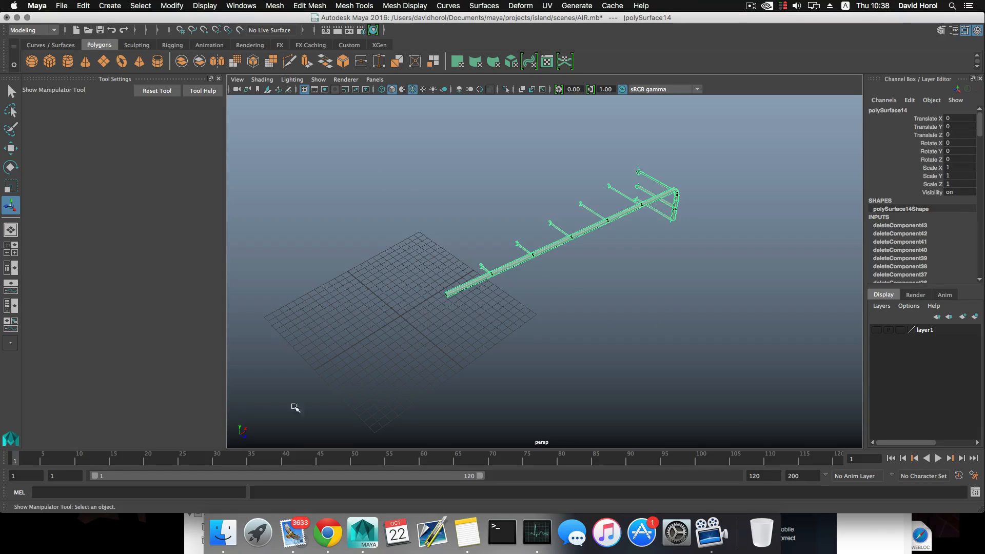
{"action": "left_click_drag", "start_coordinate": [440, 317], "coordinate": [404, 258], "text": "alt"}
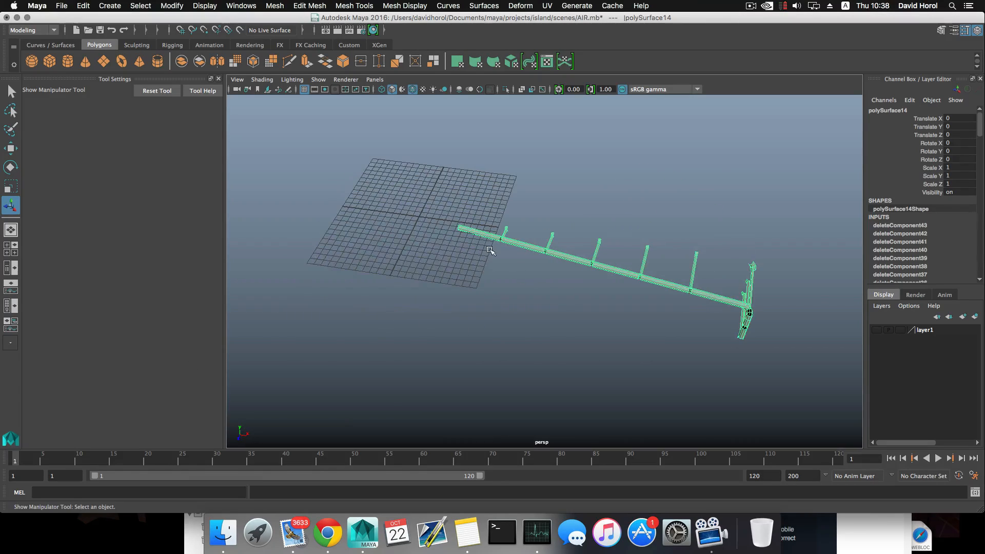
{"action": "left_click_drag", "start_coordinate": [490, 250], "coordinate": [665, 339], "text": "alt"}
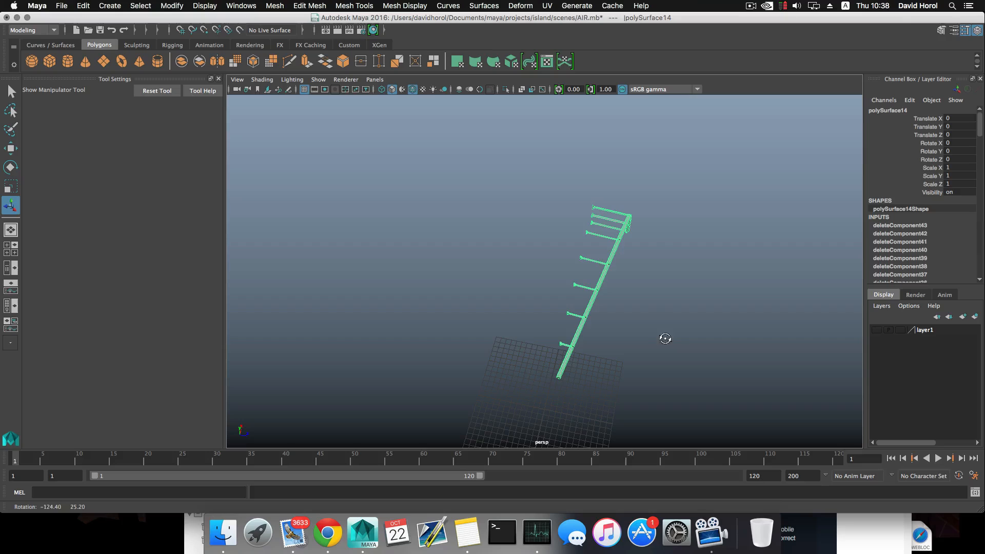
{"action": "scroll", "coordinate": [603, 363], "scroll_direction": "up", "scroll_amount": 5}
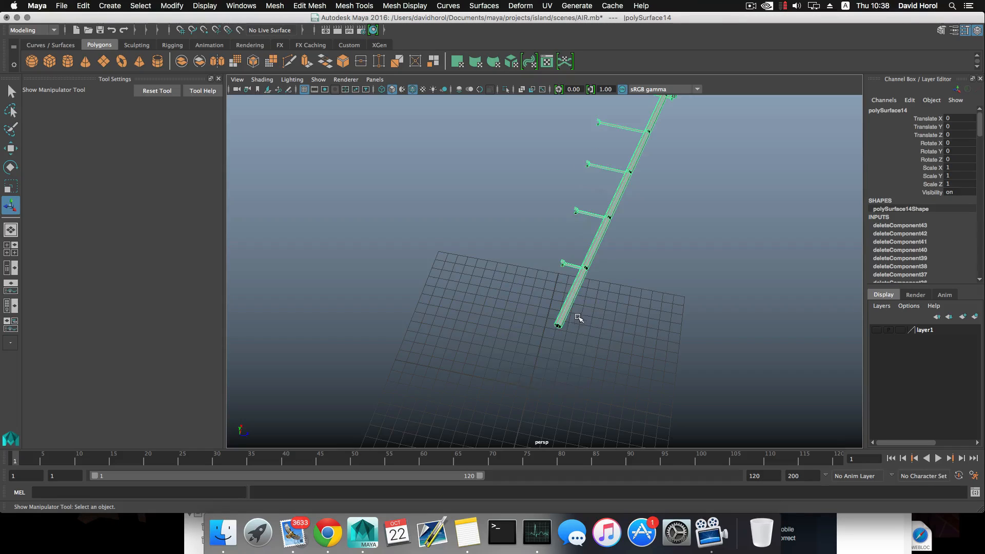
{"action": "scroll", "coordinate": [545, 341], "scroll_direction": "down", "scroll_amount": 3}
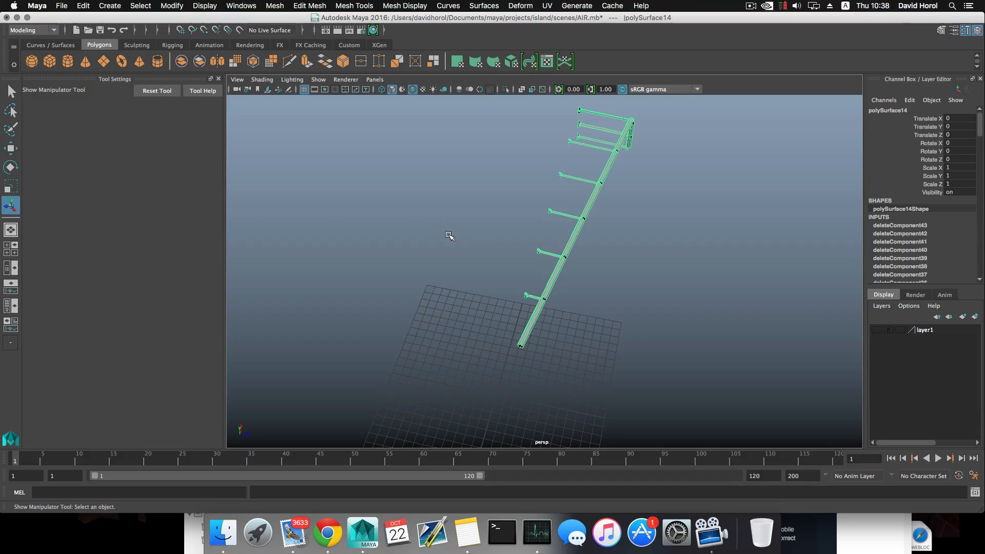
- Duplicate the half ladder and rotate the copy 10 degrees around the Y axis about its existing pivot
{"action": "key", "text": "w"}
{"action": "left_click_drag", "start_coordinate": [460, 246], "coordinate": [583, 297], "text": "alt"}
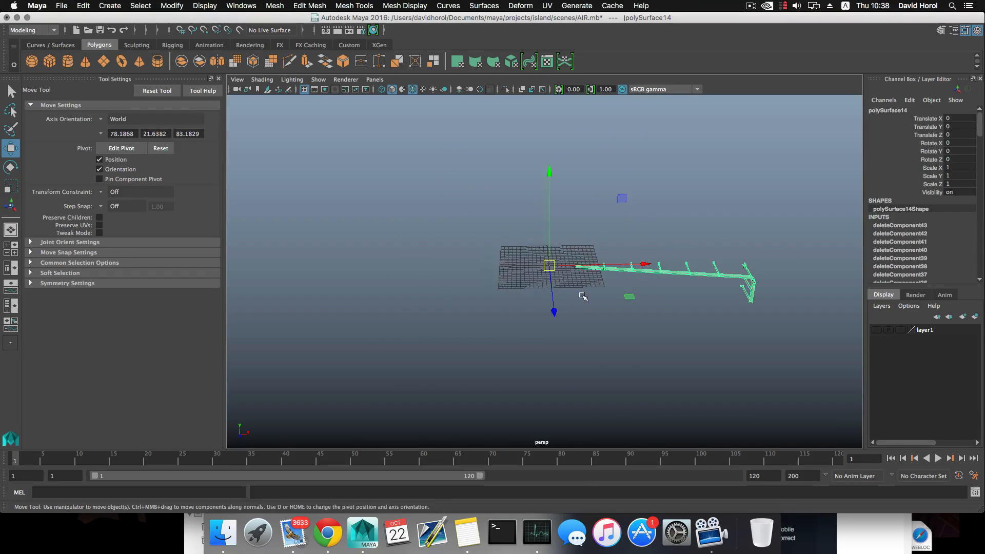
{"action": "scroll", "coordinate": [583, 297], "scroll_direction": "up", "scroll_amount": 2}
{"action": "scroll", "coordinate": [496, 287], "scroll_direction": "up", "scroll_amount": 3}
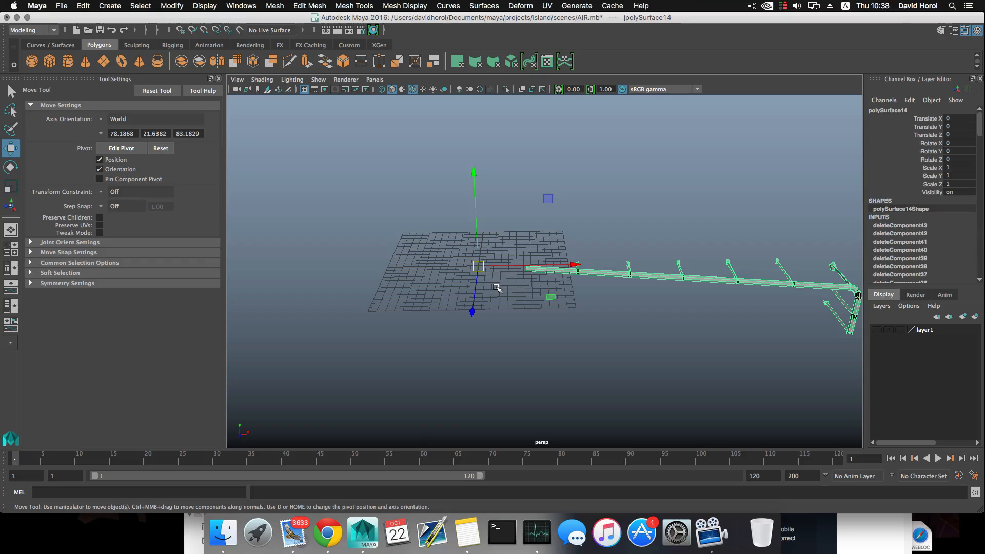
{"action": "key", "text": "ctrl+d"}
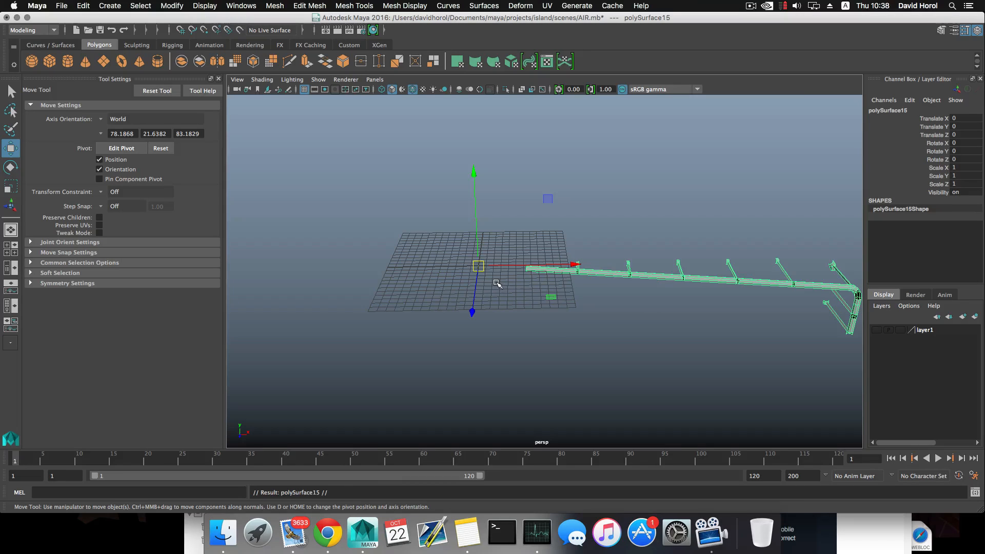
{"action": "key", "text": "e"}
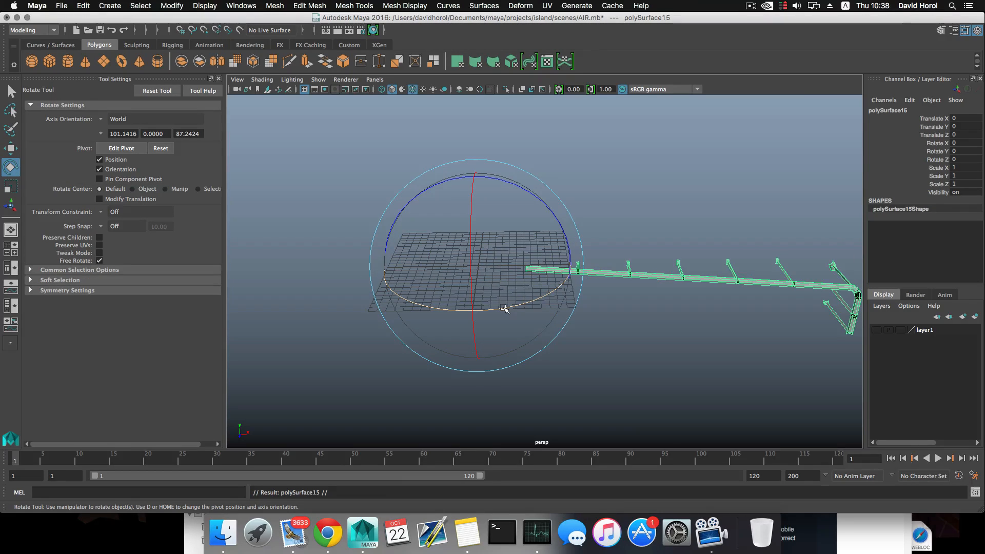
{"action": "left_click_drag", "start_coordinate": [503, 309], "coordinate": [509, 310]}
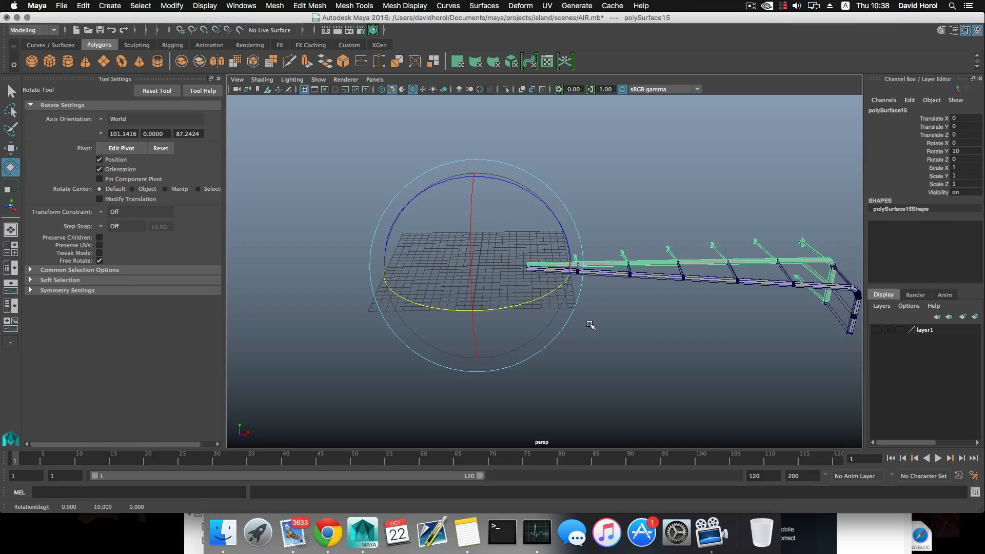
- Repeat the duplication with its 10-degree Y rotation all the way around the pivot until the ladder segments close a full circle
{"action": "left_click_drag", "start_coordinate": [590, 324], "coordinate": [516, 324], "text": "alt"}
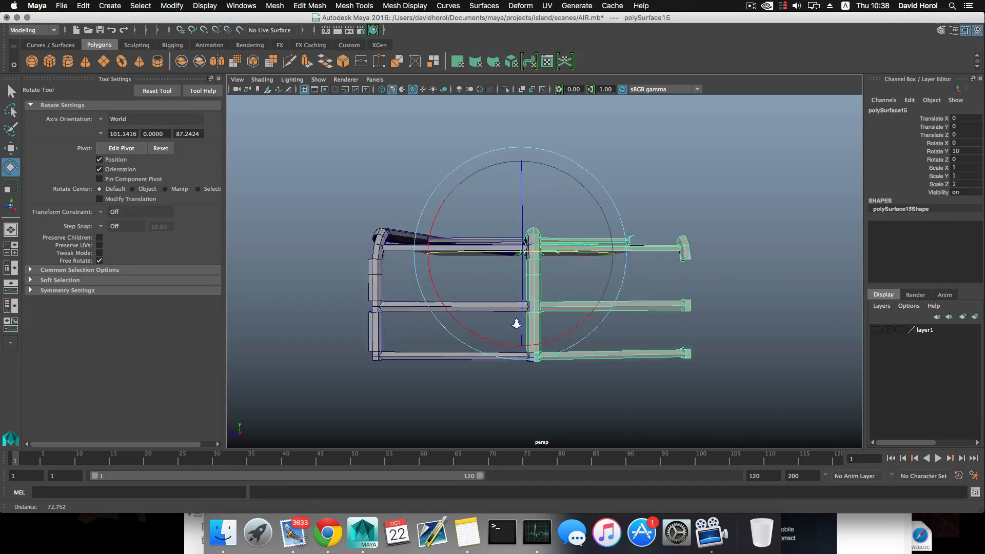
{"action": "right_click_drag", "start_coordinate": [517, 324], "coordinate": [478, 325], "text": "alt"}
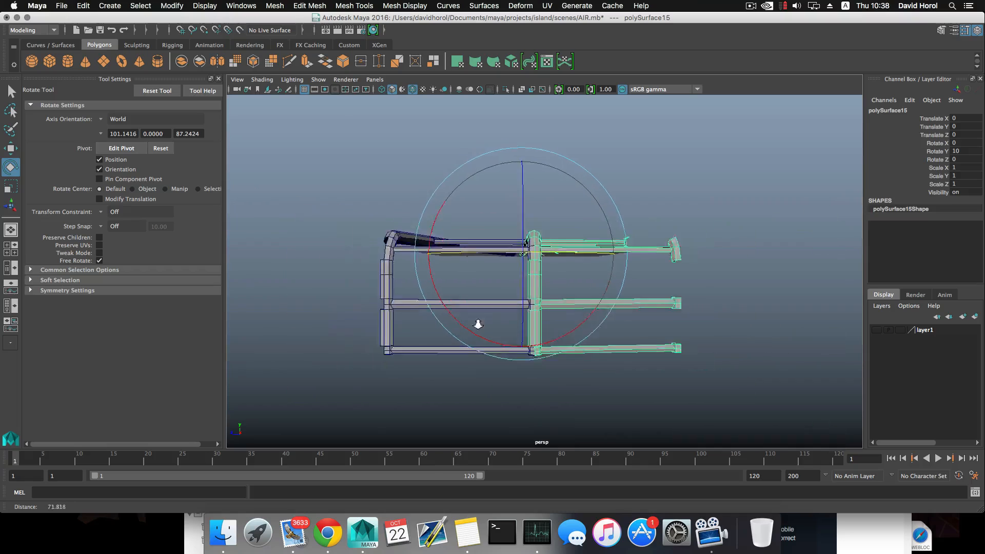
{"action": "left_click_drag", "start_coordinate": [479, 324], "coordinate": [497, 332], "text": "alt"}
{"action": "key", "text": "shift+d"}
{"action": "key", "text": "shift+d"}
{"action": "key", "text": "shift+d"}
{"action": "key", "text": "shift+d"}
{"action": "key", "text": "shift+d"}
{"action": "key", "text": "shift+d"}
{"action": "key", "text": "shift+d"}
{"action": "key", "text": "shift+d"}
{"action": "key", "text": "shift+d"}
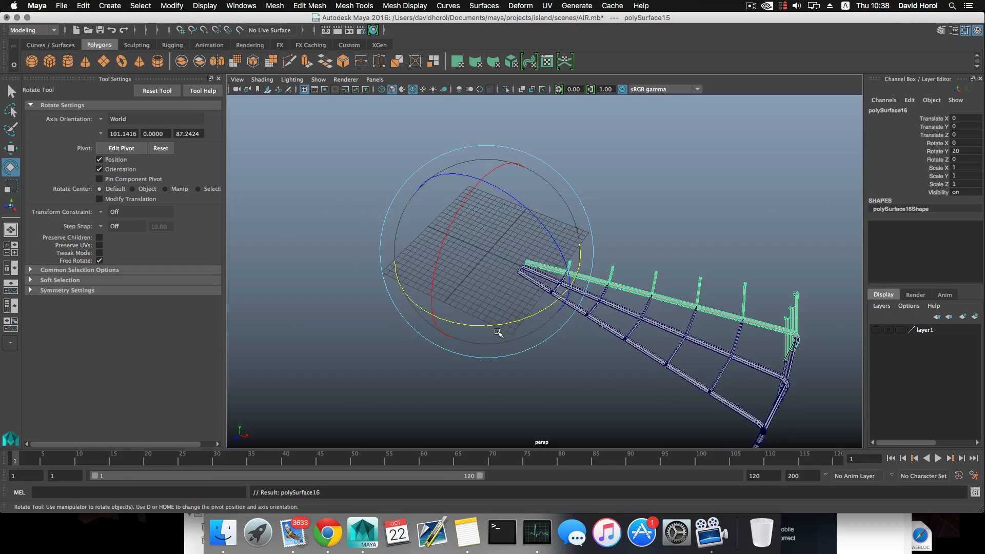
{"action": "key", "text": "shift+d"}
{"action": "key", "text": "shift+d"}
{"action": "key", "text": "shift+d"}
{"action": "key", "text": "shift+d"}
{"action": "key", "text": "shift+d"}
{"action": "key", "text": "shift+d"}
{"action": "key", "text": "shift+d"}
{"action": "key", "text": "shift+d"}
{"action": "key", "text": "shift+d"}
{"action": "key", "text": "shift+d"}
{"action": "key", "text": "shift+d"}
{"action": "key", "text": "shift+d"}
{"action": "key", "text": "shift+d"}
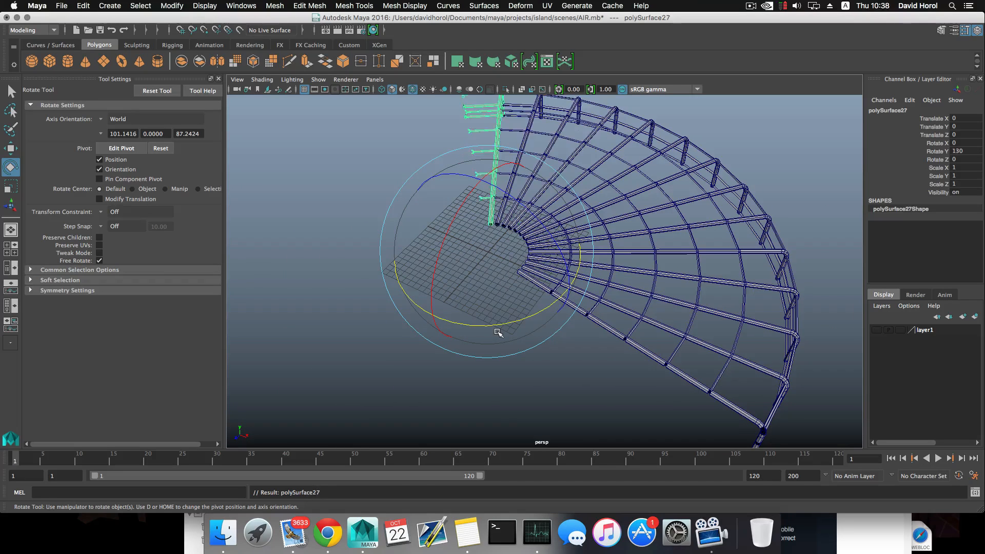
{"action": "key", "text": "shift+d"}
{"action": "key", "text": "shift+d"}
{"action": "key", "text": "shift+d"}
{"action": "key", "text": "shift+d"}
{"action": "key", "text": "shift+d"}
{"action": "key", "text": "shift+d"}
{"action": "key", "text": "shift+d"}
{"action": "key", "text": "shift+d"}
{"action": "key", "text": "shift+d"}
{"action": "key", "text": "shift+d"}
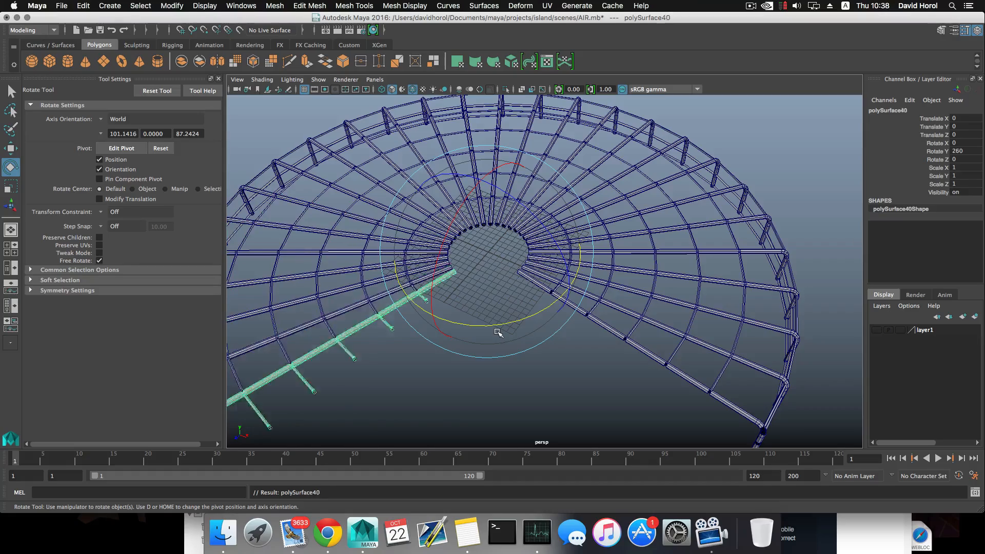
{"action": "key", "text": "shift+d"}
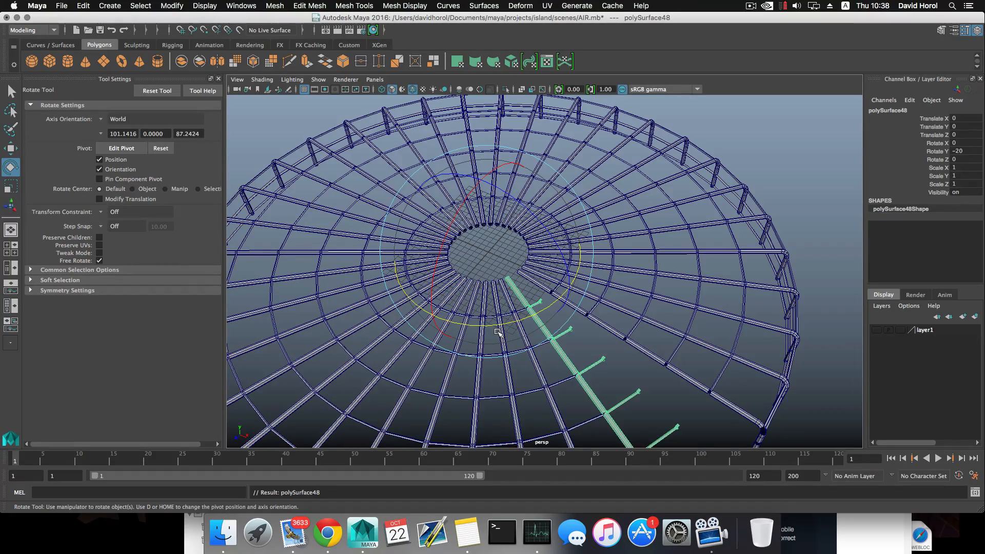
{"action": "key", "text": "shift+d"}
- Select all the ladder segments of the circle and combine them into one mesh
{"action": "left_click_drag", "start_coordinate": [625, 353], "coordinate": [556, 342], "text": "alt"}
{"action": "scroll", "coordinate": [571, 332], "scroll_direction": "down", "scroll_amount": 3}
{"action": "scroll", "coordinate": [571, 332], "scroll_direction": "down", "scroll_amount": 2}
{"action": "left_click_drag", "start_coordinate": [317, 109], "coordinate": [741, 440]}
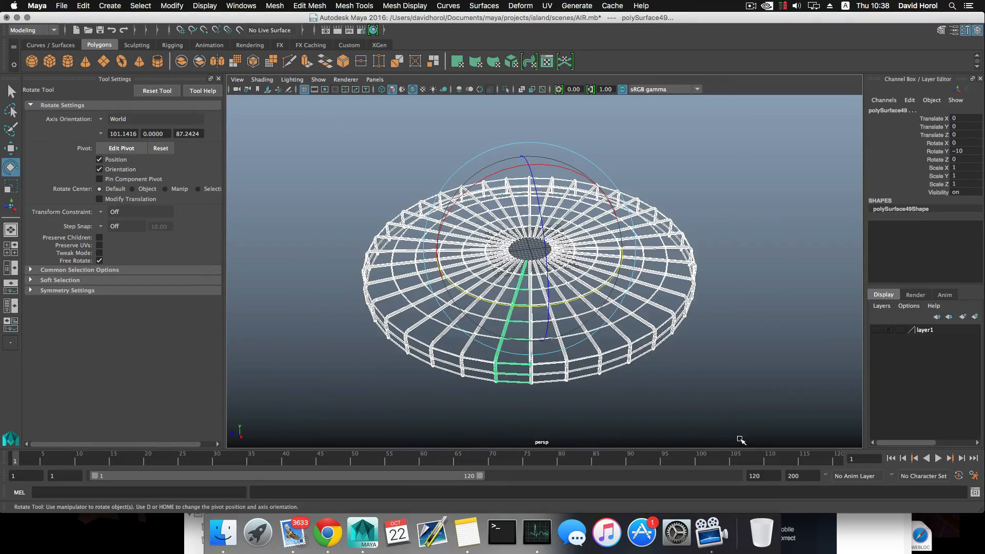
{"action": "left_click", "coordinate": [280, 5]}
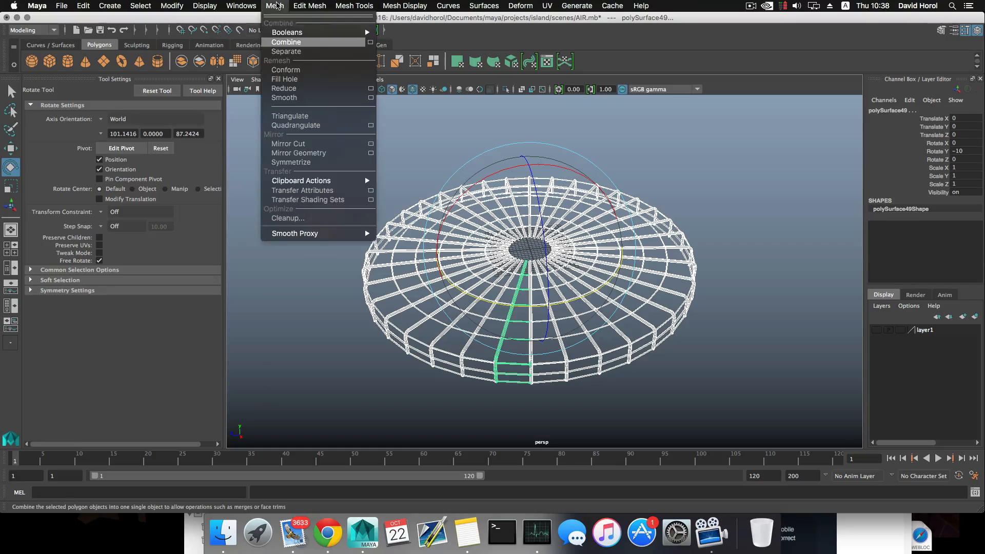
{"action": "left_click", "coordinate": [292, 42]}
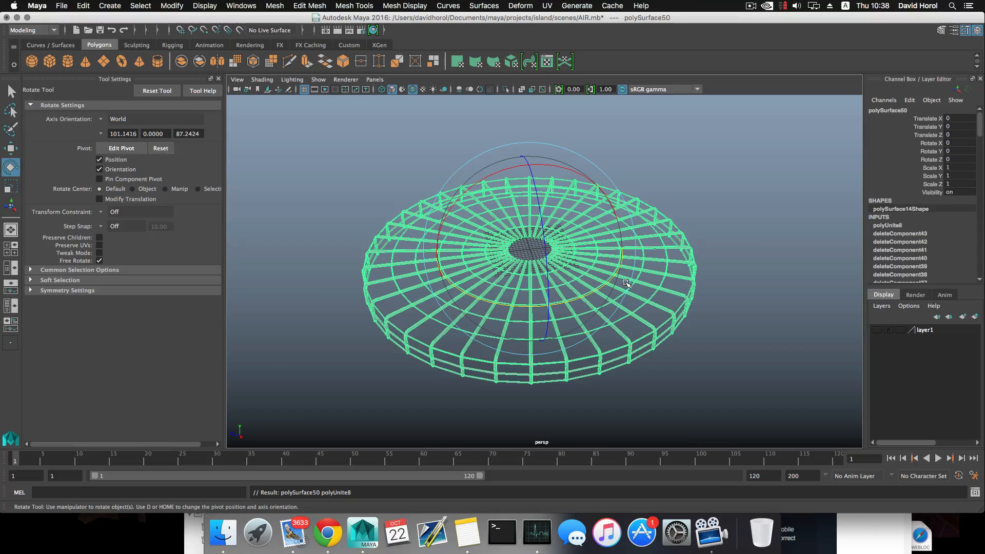
- Merge all vertices of the combined circular frame with a threshold of 0.0001
{"action": "right_click_drag", "start_coordinate": [662, 245], "coordinate": [615, 243]}
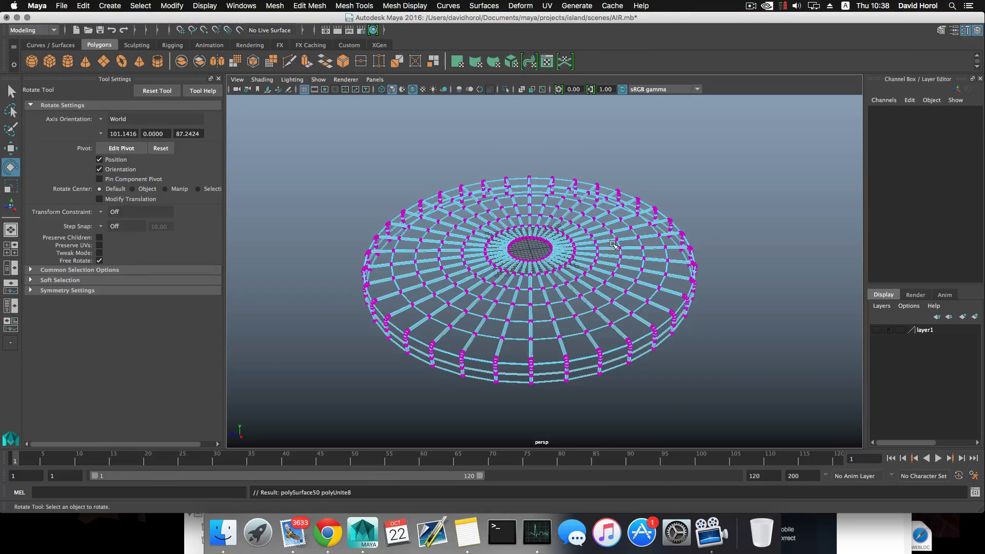
{"action": "left_click_drag", "start_coordinate": [606, 262], "coordinate": [606, 272], "text": "alt"}
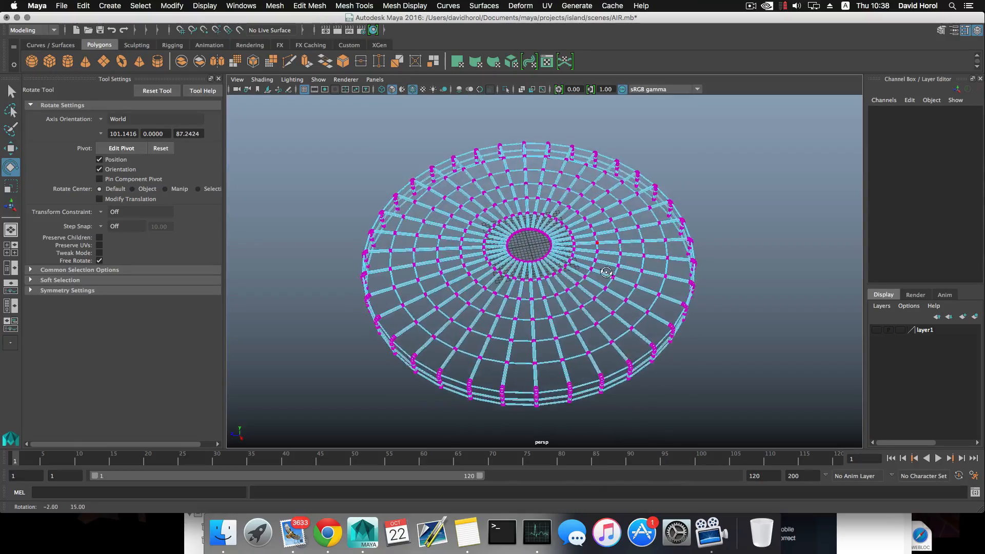
{"action": "scroll", "coordinate": [597, 263], "scroll_direction": "down", "scroll_amount": 4}
{"action": "left_click_drag", "start_coordinate": [376, 142], "coordinate": [654, 341]}
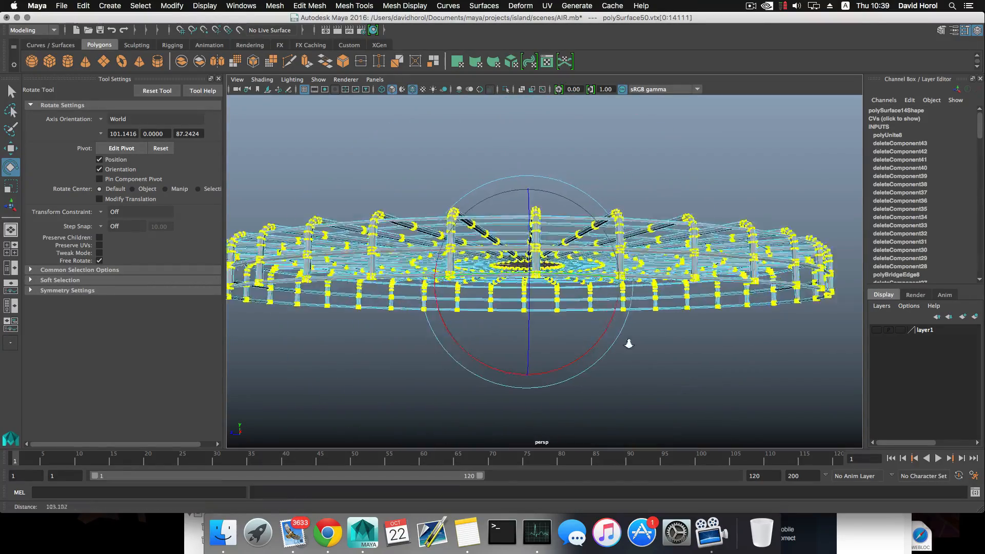
{"action": "scroll", "coordinate": [739, 411], "scroll_direction": "up", "scroll_amount": 10}
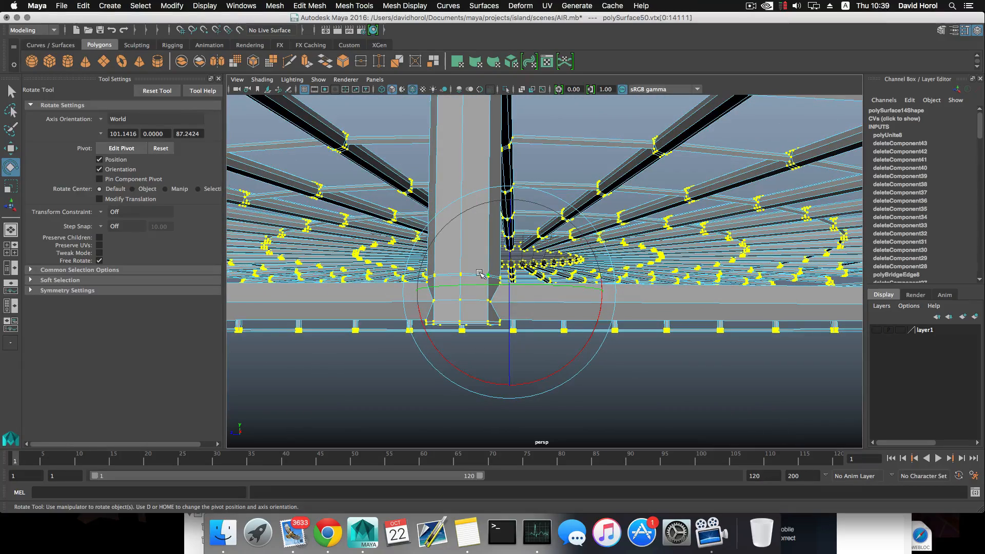
{"action": "left_click_drag", "start_coordinate": [473, 272], "coordinate": [494, 281], "text": "alt"}
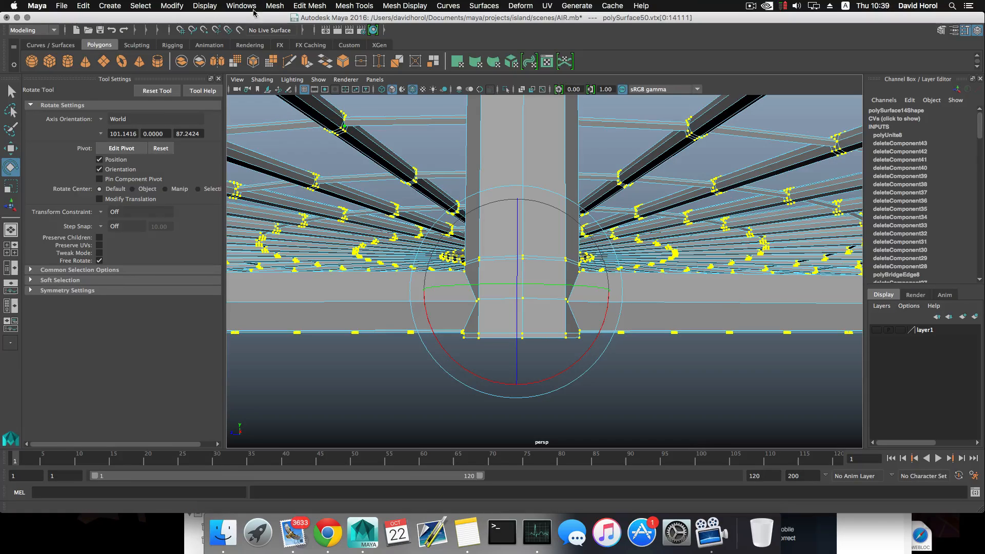
{"action": "left_click", "coordinate": [305, 7]}
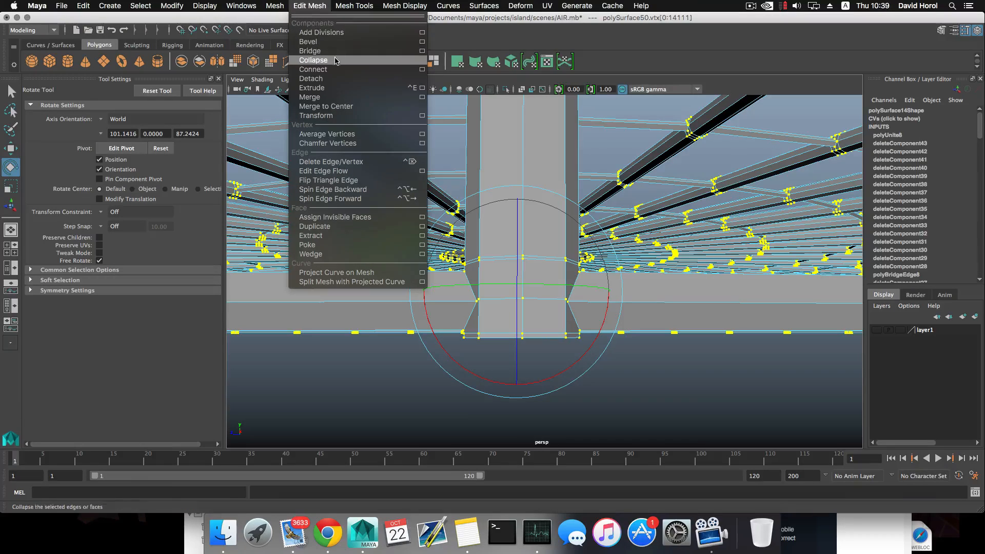
{"action": "left_click", "coordinate": [422, 97]}
{"action": "left_click_drag", "start_coordinate": [186, 80], "coordinate": [269, 59]}
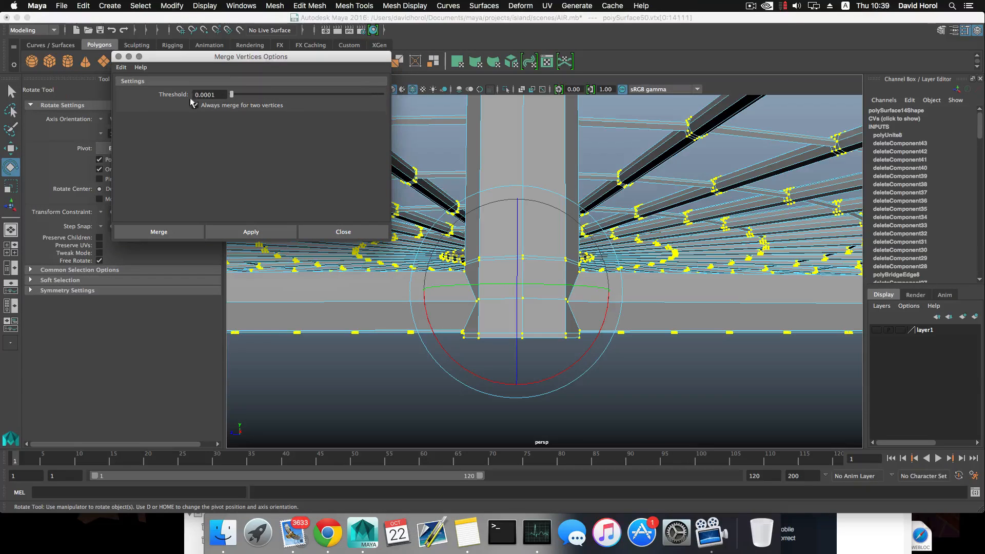
{"action": "left_click", "coordinate": [279, 232]}
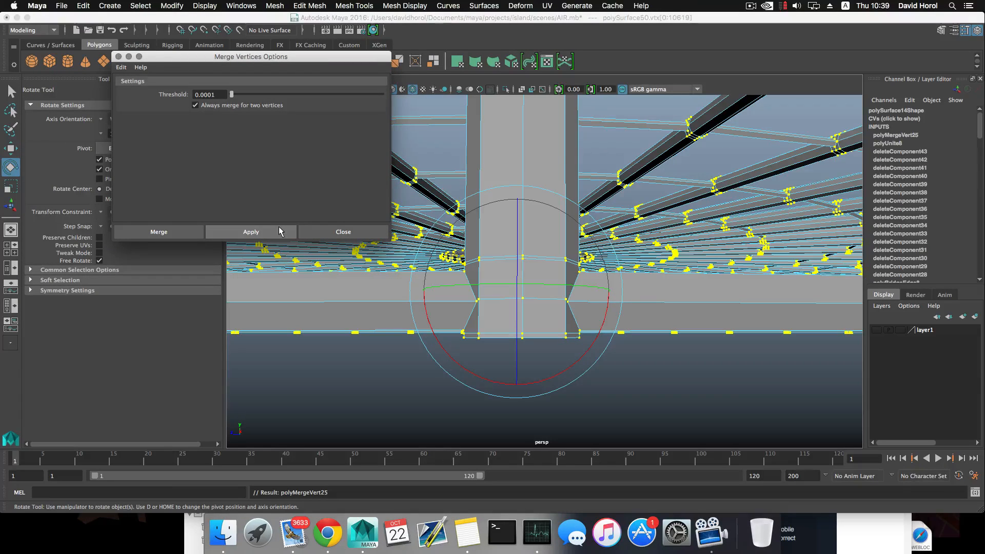
{"action": "left_click", "coordinate": [343, 233]}
- Return to object selection mode and display the whole circular frame with smooth mesh preview
{"action": "key", "text": "f"}
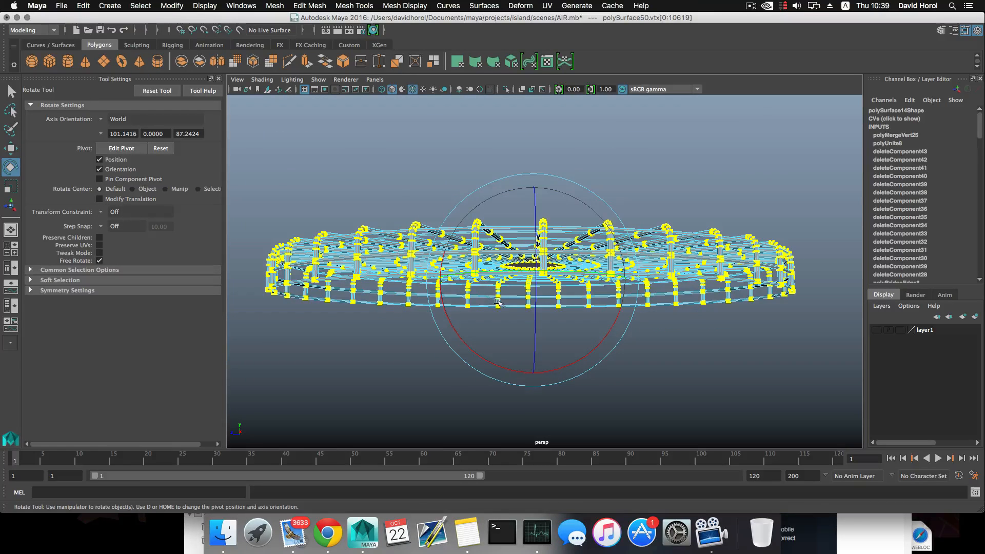
{"action": "key", "text": "F8"}
{"action": "key", "text": "3"}
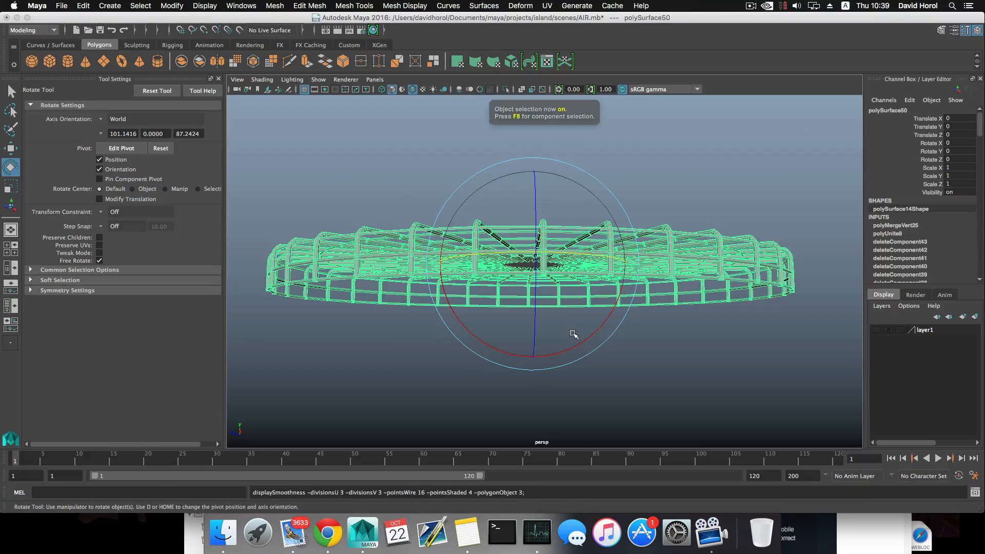
- Examine the smoothed circular frame from several angles and up close, checking the joints between the rails and crossbars
{"action": "left_click", "coordinate": [662, 362]}
{"action": "left_click_drag", "start_coordinate": [651, 337], "coordinate": [622, 362], "text": "alt"}
{"action": "scroll", "coordinate": [622, 362], "scroll_direction": "up", "scroll_amount": 10}
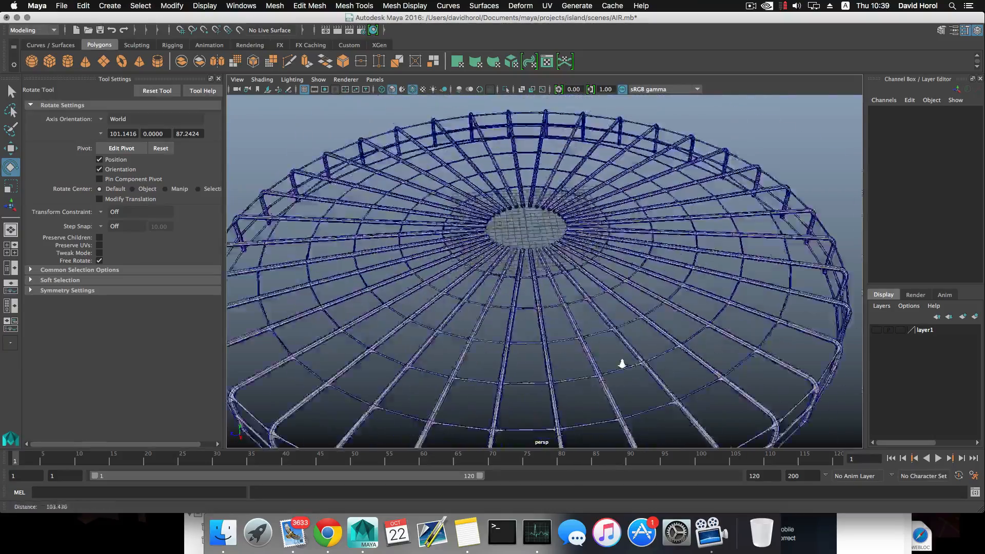
{"action": "right_click_drag", "start_coordinate": [537, 245], "coordinate": [537, 293], "text": "alt"}
{"action": "left_click_drag", "start_coordinate": [537, 292], "coordinate": [408, 276], "text": "alt"}
{"action": "scroll", "coordinate": [565, 297], "scroll_direction": "down", "scroll_amount": 10}
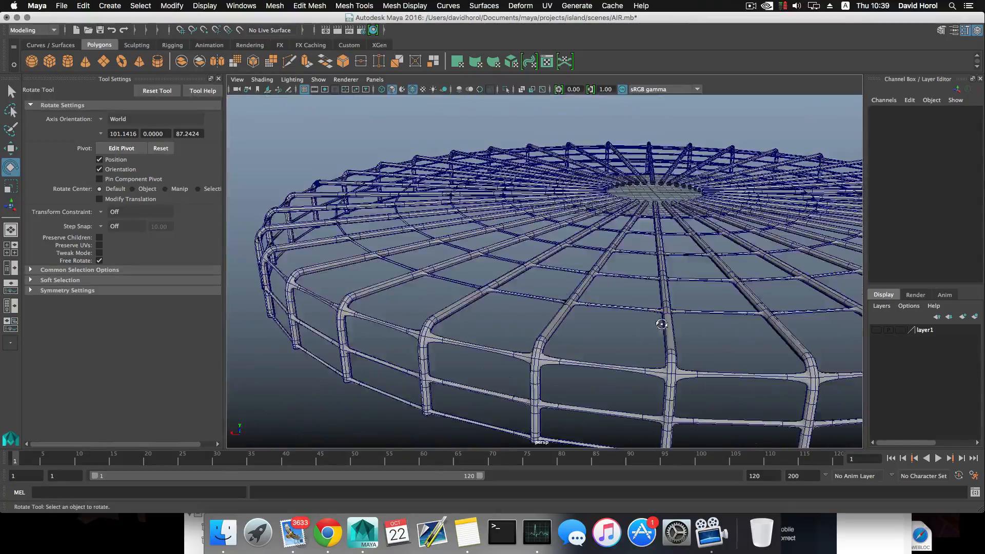
{"action": "left_click_drag", "start_coordinate": [660, 324], "coordinate": [651, 346], "text": "alt"}
{"action": "middle_click_drag", "start_coordinate": [651, 345], "coordinate": [616, 264], "text": "alt"}
{"action": "scroll", "coordinate": [627, 281], "scroll_direction": "up", "scroll_amount": 8}
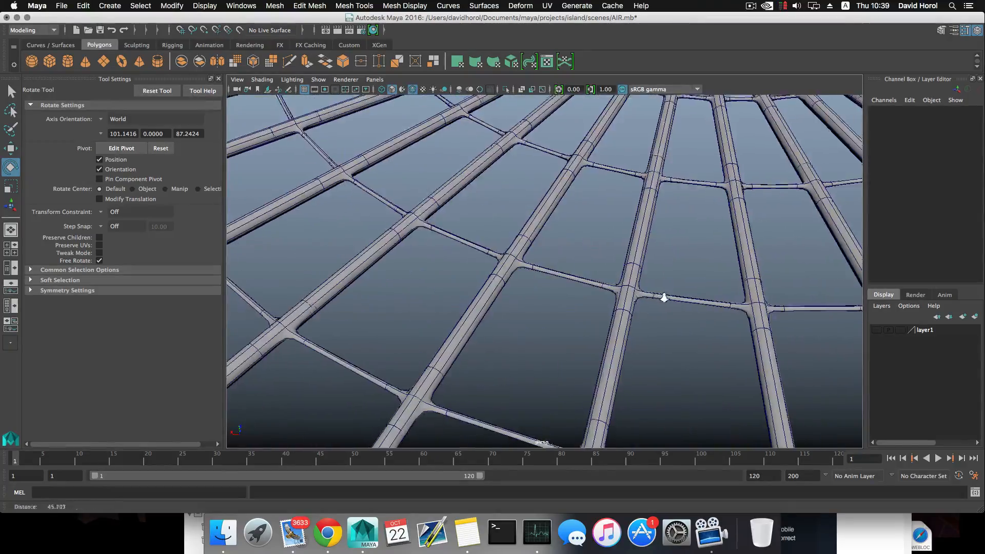
{"action": "scroll", "coordinate": [667, 298], "scroll_direction": "down", "scroll_amount": 4}
{"action": "scroll", "coordinate": [582, 268], "scroll_direction": "up", "scroll_amount": 5}
{"action": "left_click_drag", "start_coordinate": [673, 301], "coordinate": [651, 279], "text": "alt"}
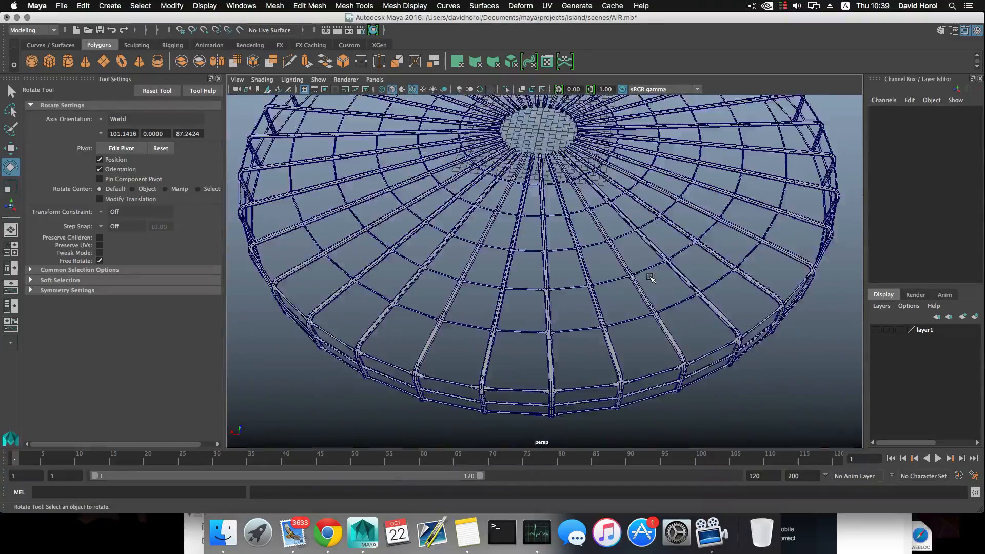
{"action": "left_click_drag", "start_coordinate": [591, 263], "coordinate": [563, 251], "text": "alt"}
{"action": "right_click_drag", "start_coordinate": [563, 251], "coordinate": [758, 348], "text": "alt"}
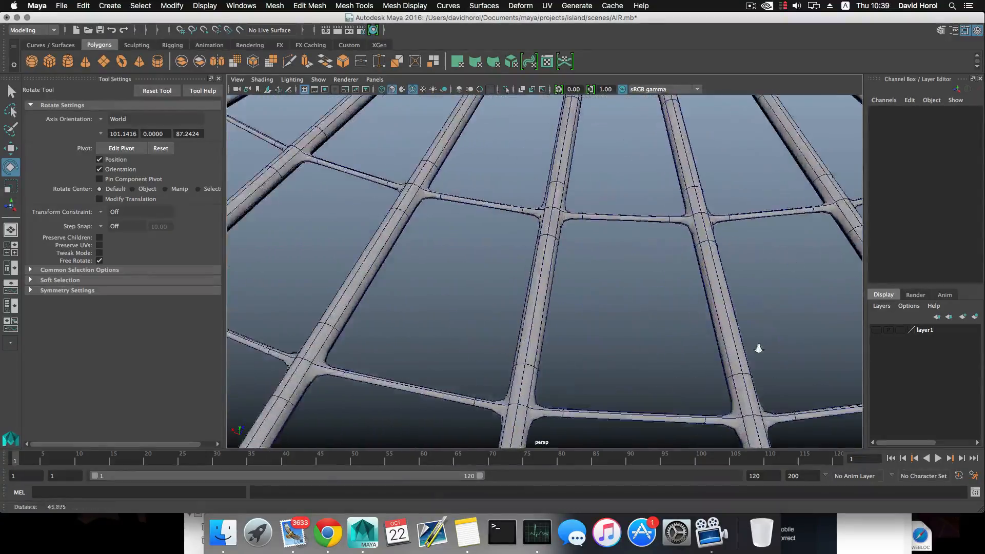
{"action": "left_click_drag", "start_coordinate": [758, 347], "coordinate": [648, 299], "text": "alt"}
- Insert an edge loop close to each end of one crossbar with smoothing off, then preview the frame smoothed again
{"action": "left_click", "coordinate": [573, 246]}
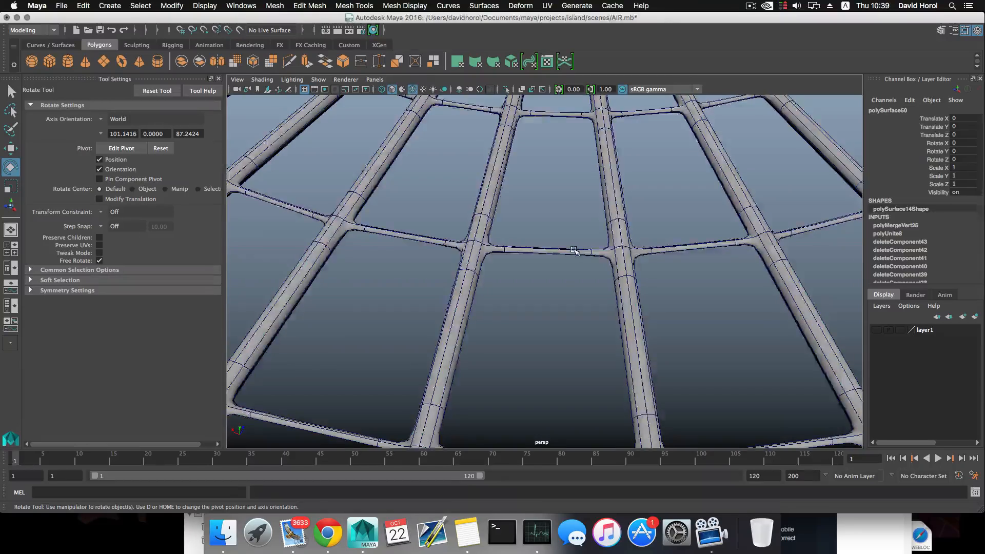
{"action": "key", "text": "1"}
{"action": "right_click_drag", "start_coordinate": [567, 253], "coordinate": [623, 288], "text": "alt"}
{"action": "left_click_drag", "start_coordinate": [623, 287], "coordinate": [611, 290], "text": "alt"}
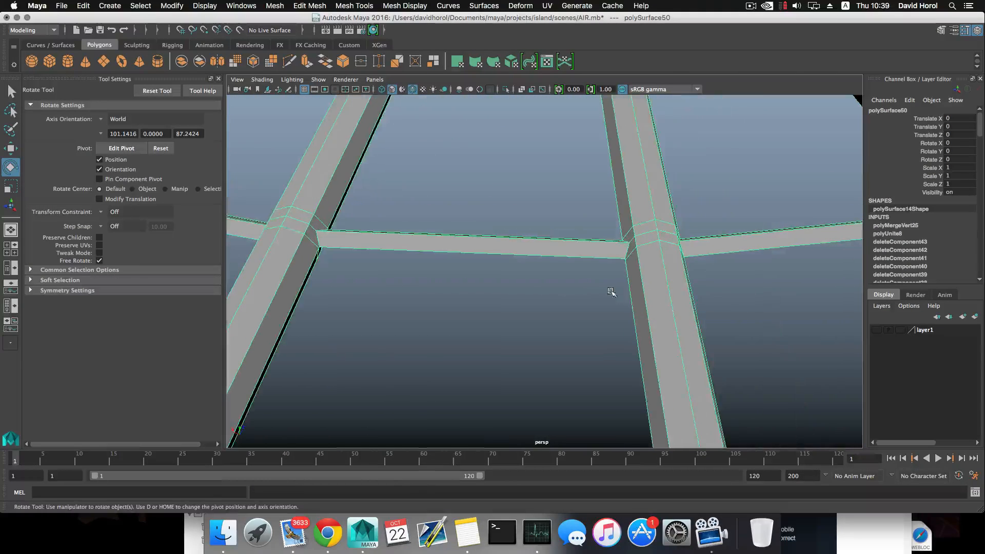
{"action": "right_click_drag", "start_coordinate": [594, 248], "coordinate": [584, 251], "text": "shift"}
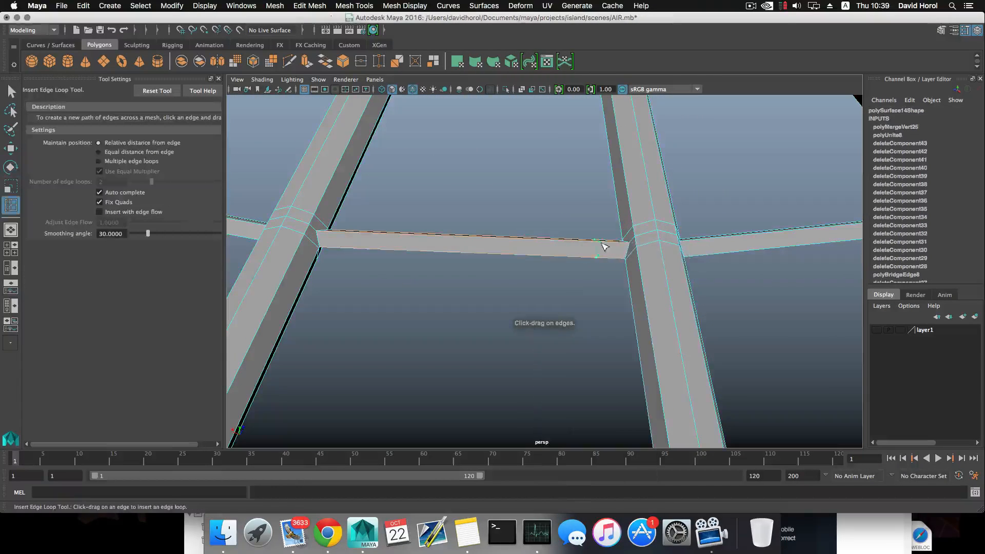
{"action": "left_click", "coordinate": [625, 253]}
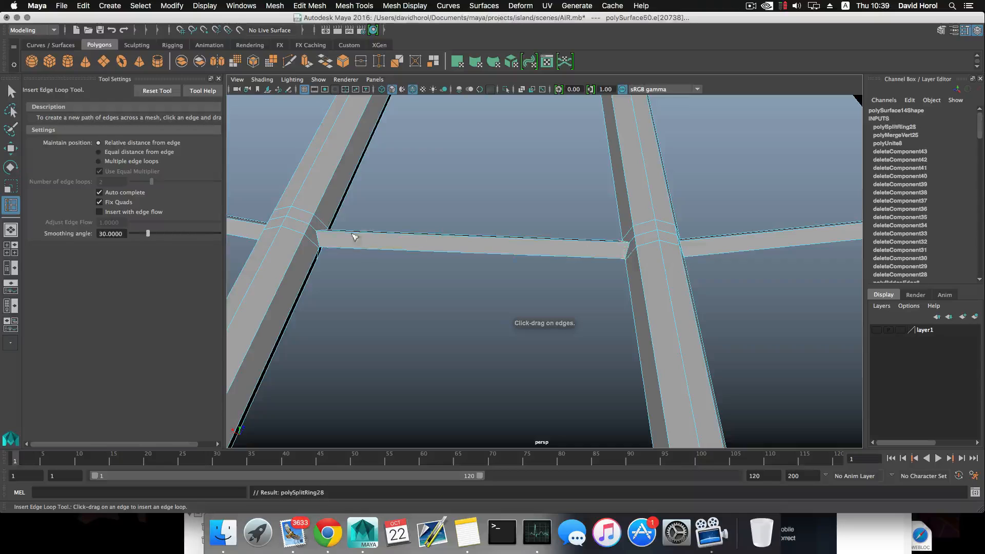
{"action": "left_click", "coordinate": [325, 234]}
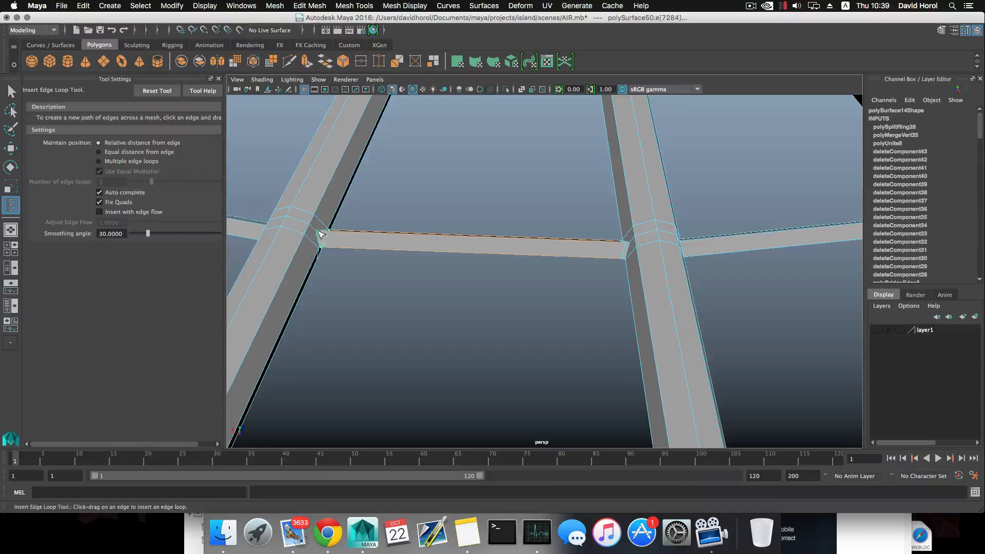
{"action": "key", "text": "3"}
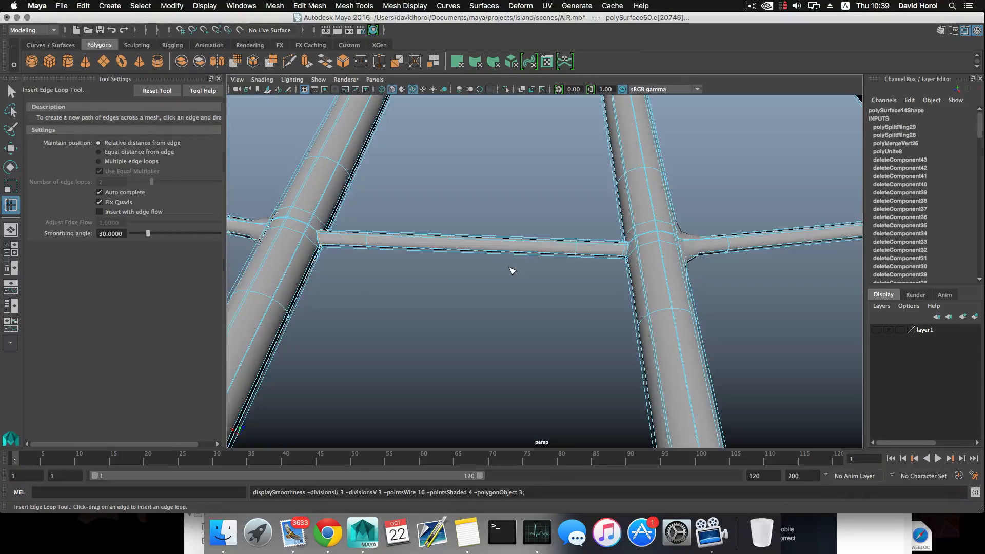
- Undo the edge loops inserted near the two ends of the crossbar
{"action": "left_click_drag", "start_coordinate": [510, 267], "coordinate": [512, 272], "text": "alt"}
{"action": "right_click_drag", "start_coordinate": [511, 272], "coordinate": [474, 264], "text": "alt"}
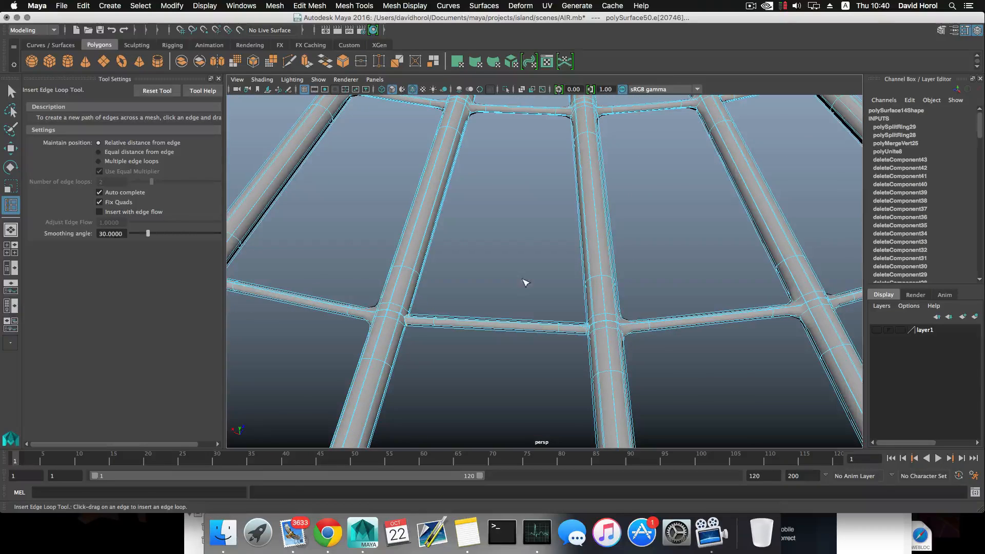
{"action": "key", "text": "z"}
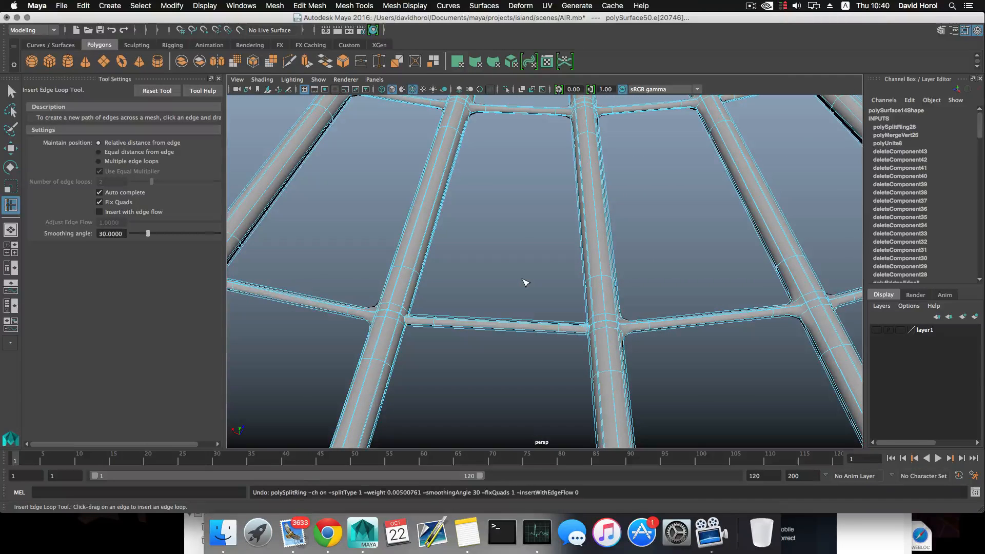
{"action": "key", "text": "z"}
{"action": "key", "text": "z"}
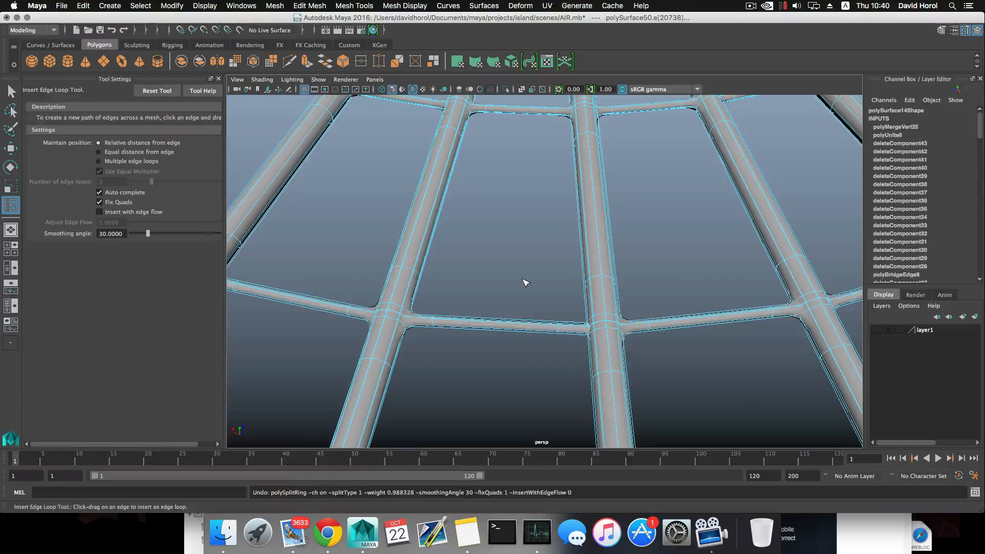
{"action": "key", "text": "z"}
{"action": "key", "text": "3"}
- Examine the whole circular frame and its outer rim joints up close, with smooth mesh preview turned off
{"action": "scroll", "coordinate": [525, 282], "scroll_direction": "down", "scroll_amount": 10}
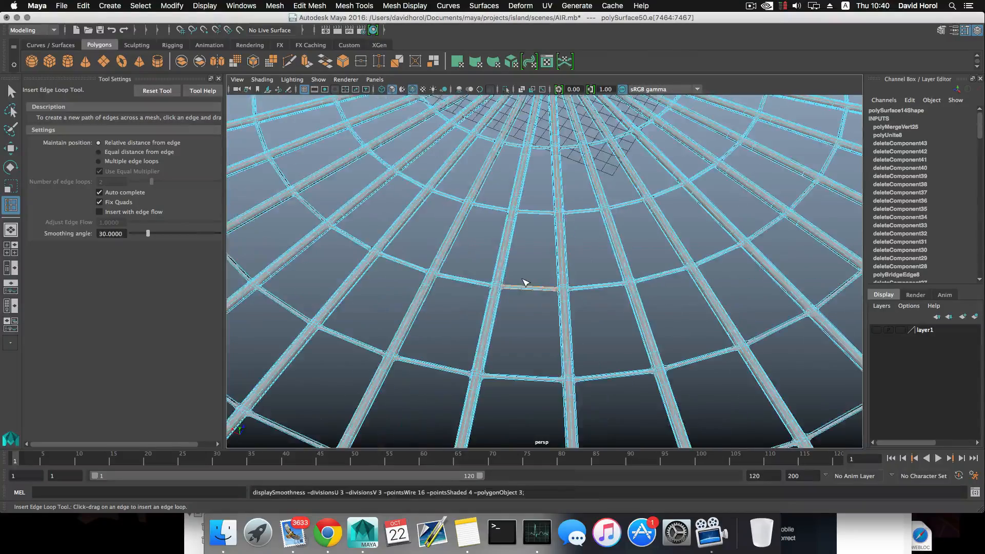
{"action": "scroll", "coordinate": [534, 304], "scroll_direction": "down", "scroll_amount": 5}
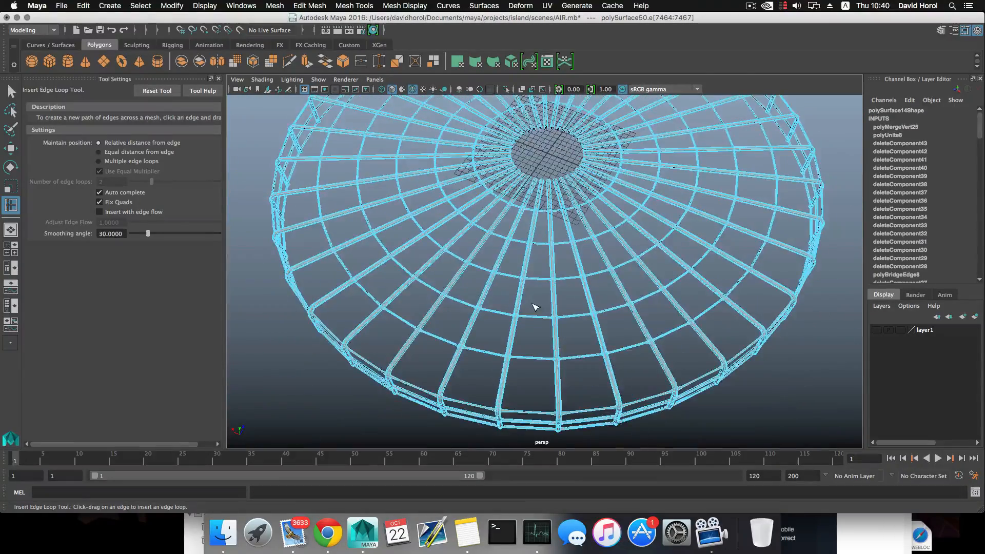
{"action": "left_click_drag", "start_coordinate": [532, 304], "coordinate": [531, 265], "text": "alt"}
{"action": "right_click_drag", "start_coordinate": [532, 265], "coordinate": [550, 299], "text": "alt"}
{"action": "middle_click_drag", "start_coordinate": [513, 254], "coordinate": [534, 280], "text": "alt"}
{"action": "right_click_drag", "start_coordinate": [534, 280], "coordinate": [567, 294], "text": "alt"}
{"action": "key", "text": "1"}
{"action": "scroll", "coordinate": [549, 218], "scroll_direction": "up", "scroll_amount": 4}
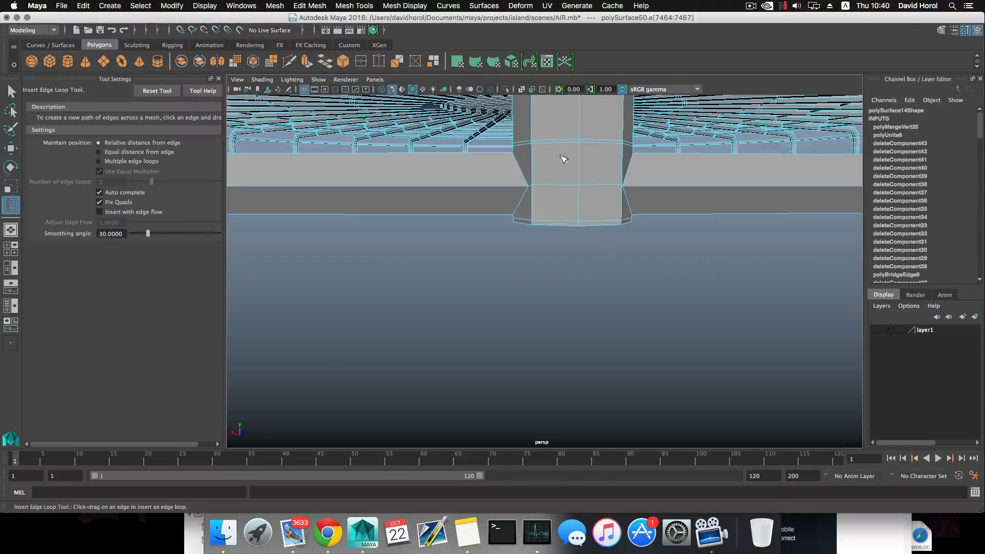
{"action": "right_click_drag", "start_coordinate": [679, 291], "coordinate": [621, 223], "text": "alt"}
{"action": "left_click_drag", "start_coordinate": [621, 223], "coordinate": [620, 273], "text": "alt"}
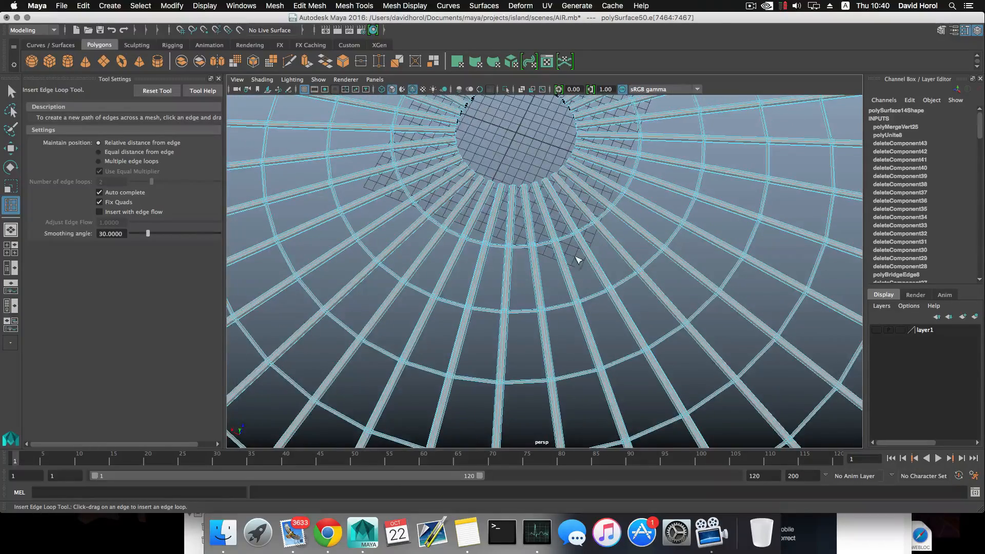
{"action": "right_click_drag", "start_coordinate": [580, 255], "coordinate": [544, 253], "text": "alt"}
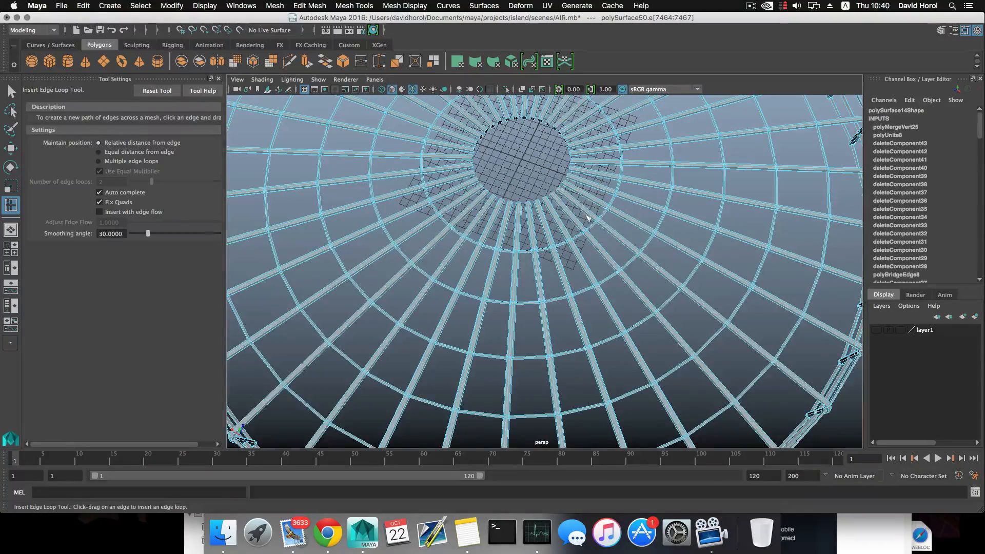
{"action": "right_click_drag", "start_coordinate": [588, 218], "coordinate": [523, 209], "text": "alt"}
{"action": "right_click_drag", "start_coordinate": [615, 255], "coordinate": [595, 256], "text": "alt"}
{"action": "left_click_drag", "start_coordinate": [595, 257], "coordinate": [585, 227], "text": "alt"}
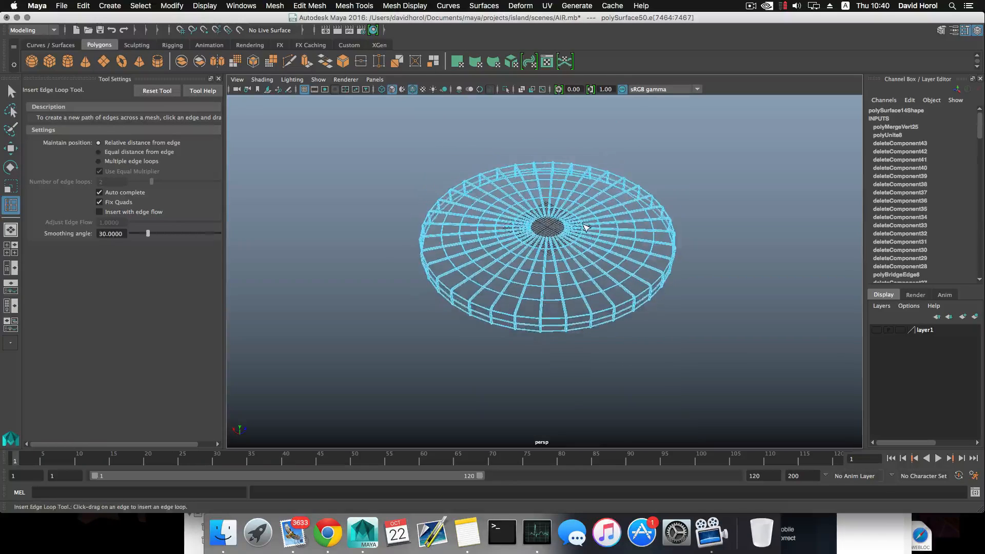
- Create a polygon cylinder at the frame's centre and scale it to about 6.78 in X and Z and 0.637 in Y
{"action": "key", "text": "F8"}
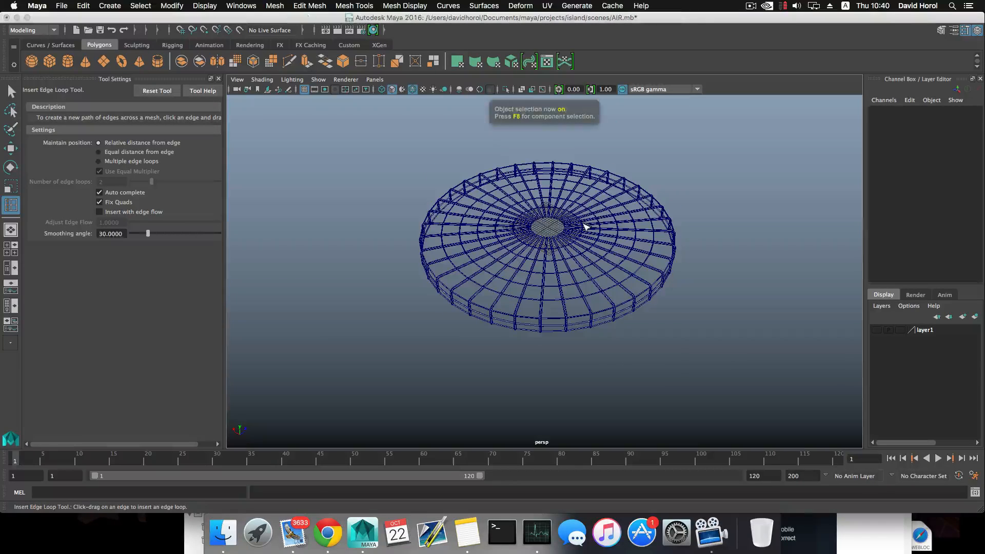
{"action": "left_click", "coordinate": [10, 91]}
{"action": "left_click", "coordinate": [535, 297]}
{"action": "middle_click_drag", "start_coordinate": [505, 266], "coordinate": [495, 280], "text": "alt"}
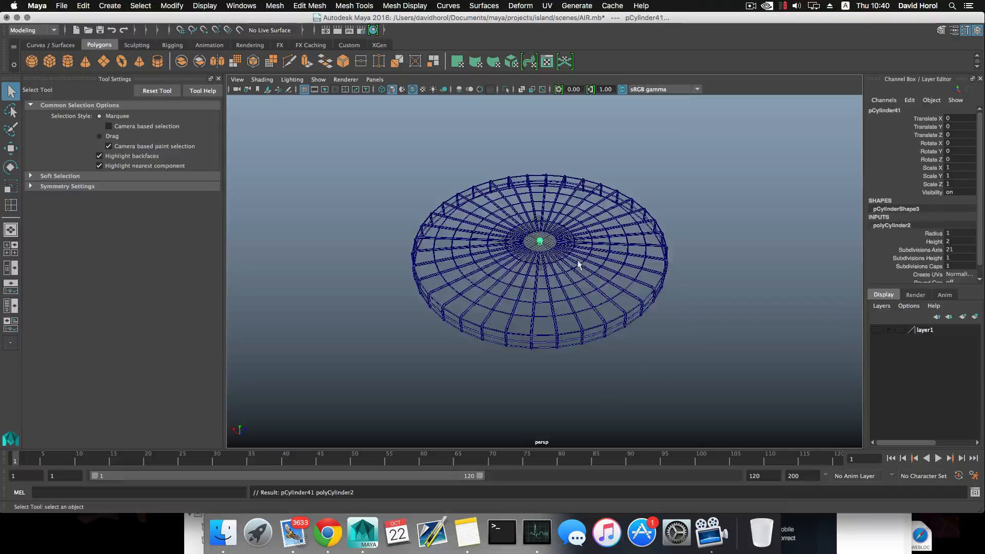
{"action": "key", "text": "r"}
{"action": "left_click_drag", "start_coordinate": [540, 241], "coordinate": [564, 251]}
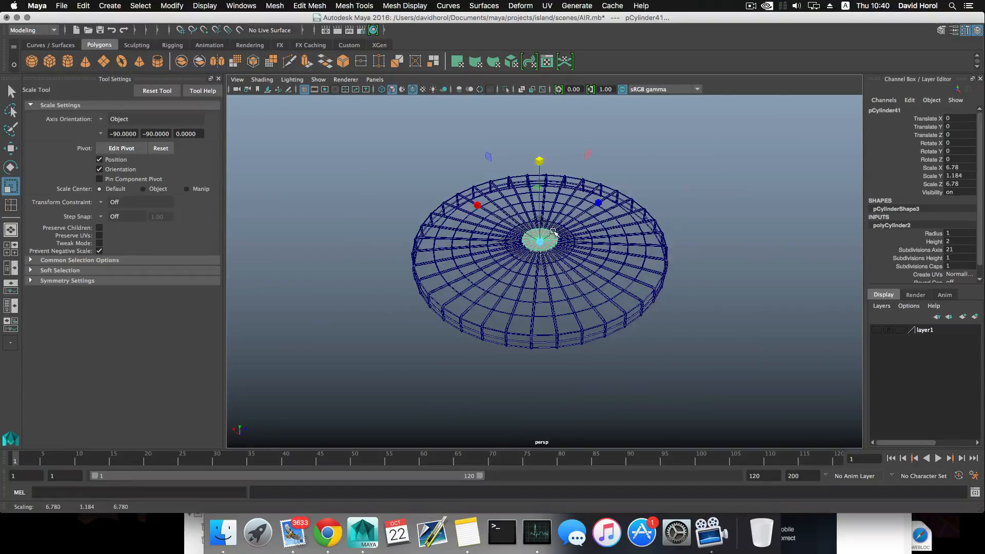
{"action": "scroll", "coordinate": [553, 231], "scroll_direction": "up", "scroll_amount": 10}
{"action": "left_click_drag", "start_coordinate": [522, 149], "coordinate": [542, 152], "text": "alt"}
- Check how the central cylinder meets the inner rail ends and show its polygon creation attributes
{"action": "left_click_drag", "start_coordinate": [685, 193], "coordinate": [647, 264], "text": "alt"}
{"action": "scroll", "coordinate": [647, 264], "scroll_direction": "down", "scroll_amount": 10}
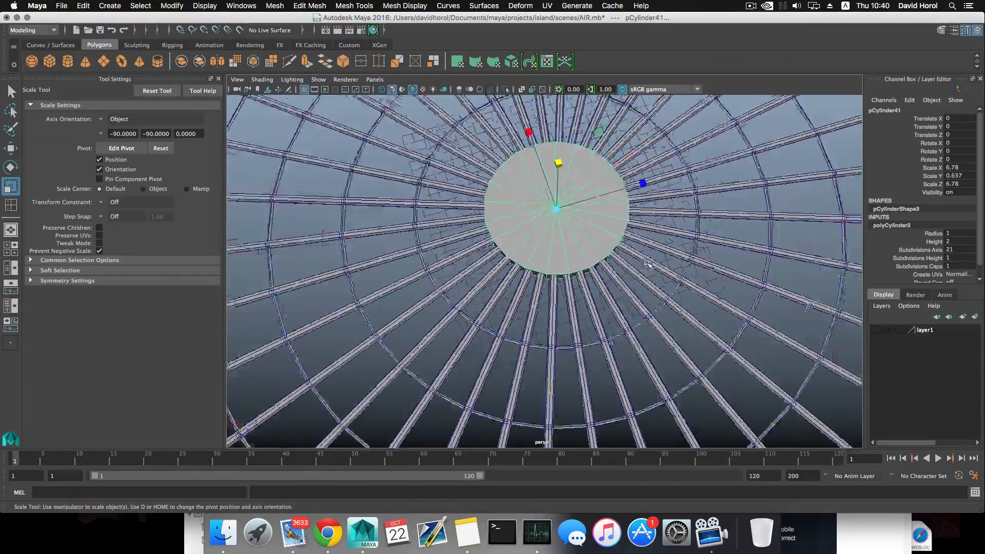
{"action": "scroll", "coordinate": [564, 244], "scroll_direction": "up", "scroll_amount": 4}
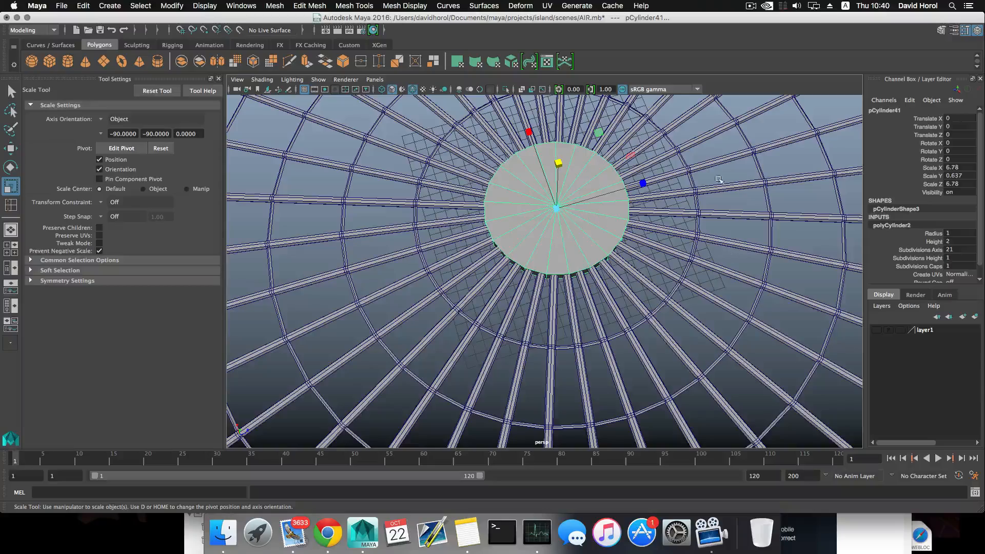
{"action": "scroll", "coordinate": [703, 251], "scroll_direction": "down", "scroll_amount": 4}
{"action": "scroll", "coordinate": [694, 254], "scroll_direction": "up", "scroll_amount": 4}
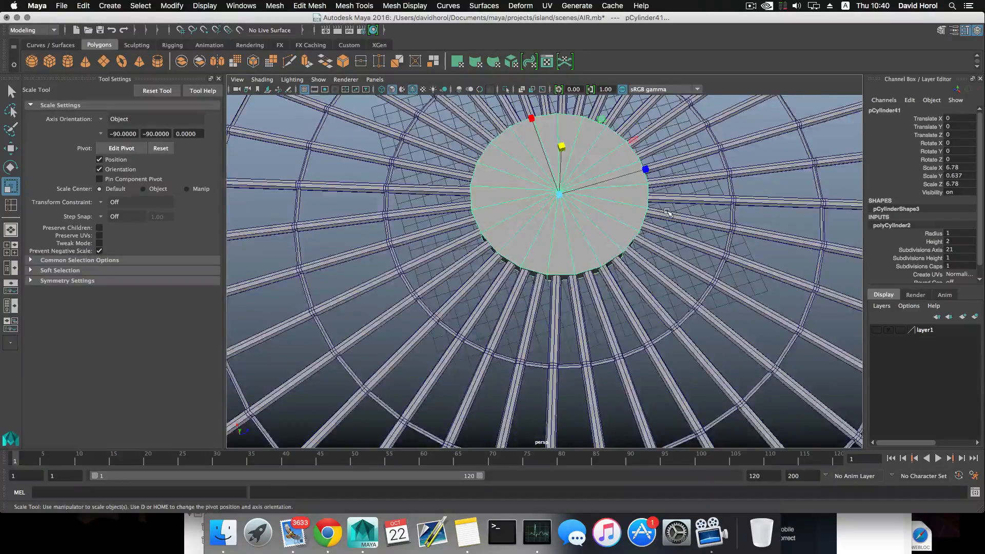
{"action": "left_click_drag", "start_coordinate": [694, 254], "coordinate": [680, 185], "text": "alt"}
{"action": "scroll", "coordinate": [716, 255], "scroll_direction": "up", "scroll_amount": 4}
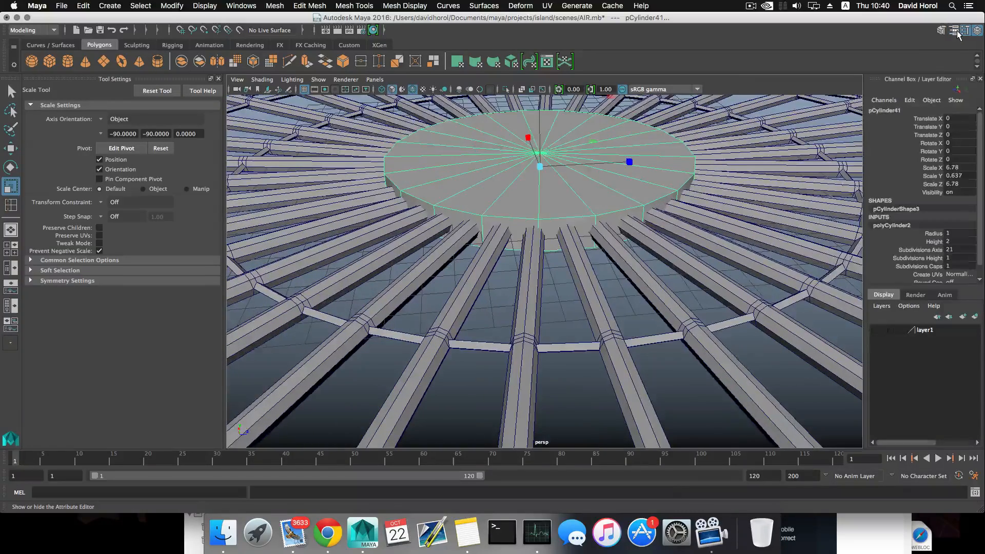
{"action": "left_click", "coordinate": [957, 33]}
{"action": "left_click", "coordinate": [872, 110]}
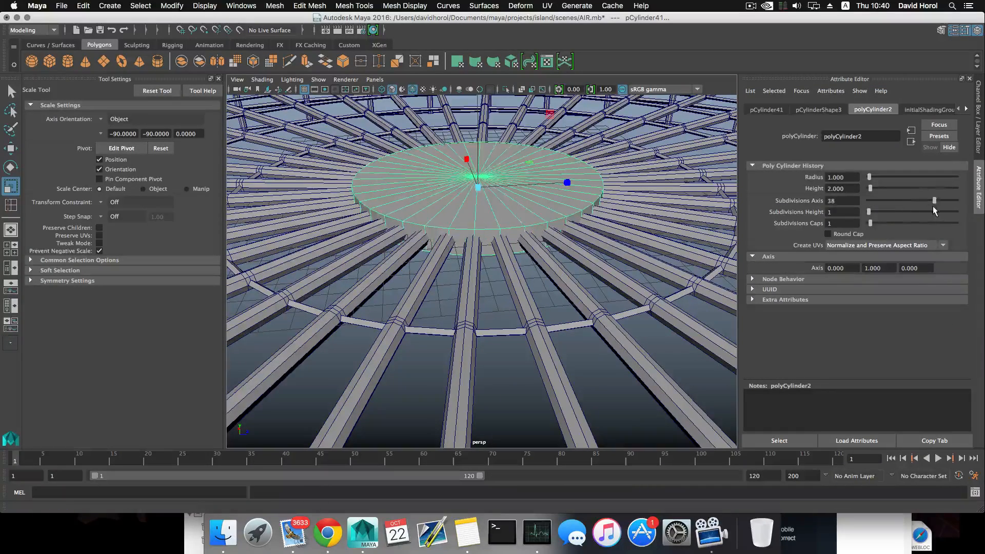
- Try axis subdivision counts of 50, 55, 52 and 60 on the central cylinder
{"action": "left_click_drag", "start_coordinate": [934, 210], "coordinate": [937, 210]}
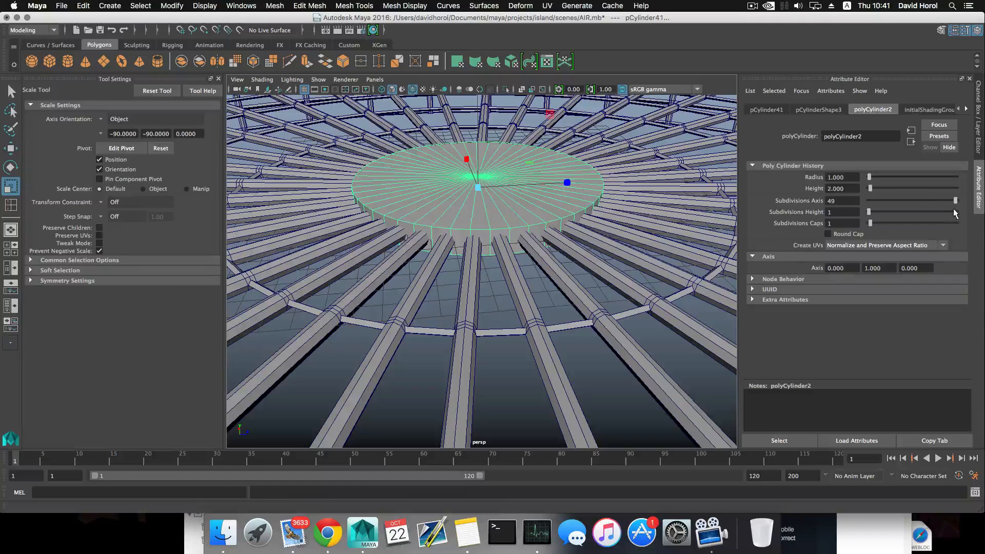
{"action": "left_click_drag", "start_coordinate": [953, 209], "coordinate": [939, 208]}
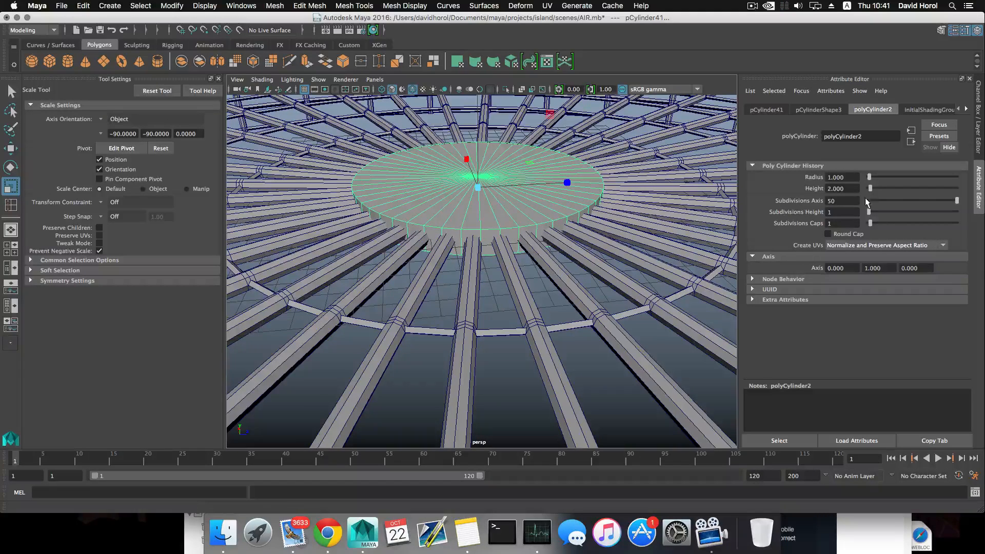
{"action": "double_click", "coordinate": [846, 197]}
{"action": "type", "text": "55"}
{"action": "key", "text": "Return"}
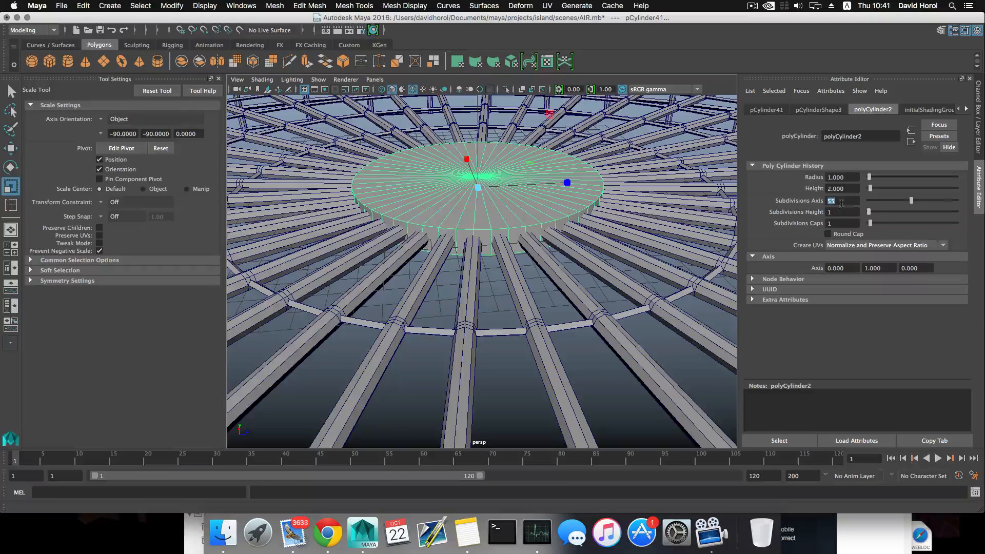
{"action": "type", "text": "52"}
{"action": "key", "text": "Return"}
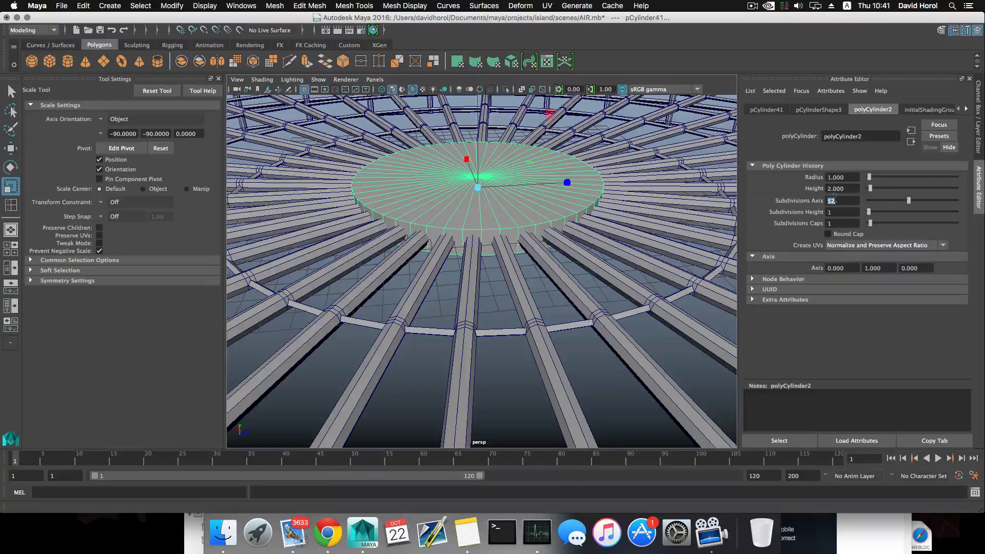
{"action": "left_click", "coordinate": [832, 200]}
{"action": "type", "text": "60"}
{"action": "key", "text": "Return"}
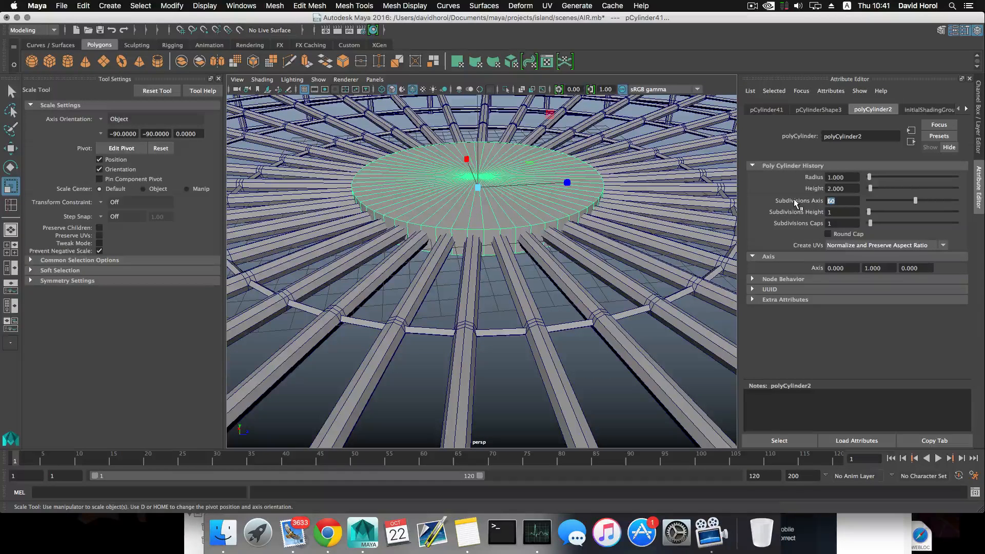
- Set the central cylinder's axis subdivisions to 20 and its cap subdivisions to 0
{"action": "type", "text": "20"}
{"action": "key", "text": "Return"}
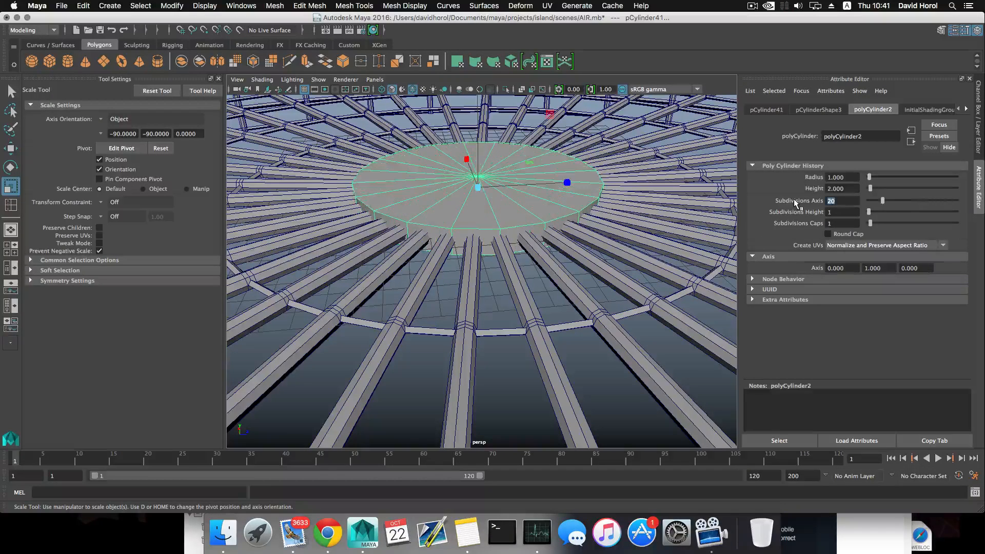
{"action": "left_click_drag", "start_coordinate": [869, 222], "coordinate": [865, 229]}
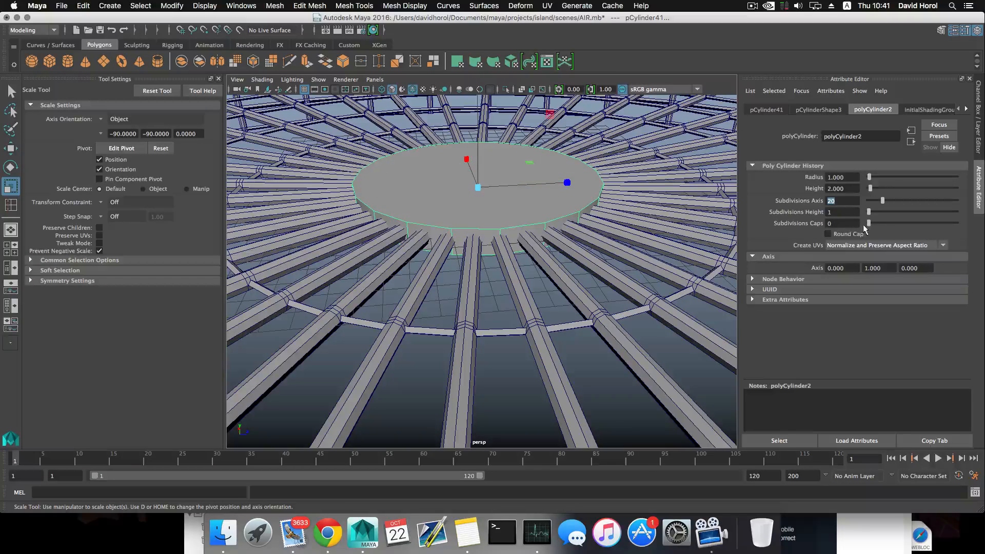
- Extrude the central cylinder's top face, scale it in to about 0.89 and raise it to a height of about 1.29
{"action": "right_click_drag", "start_coordinate": [558, 181], "coordinate": [560, 206]}
{"action": "left_click", "coordinate": [546, 199]}
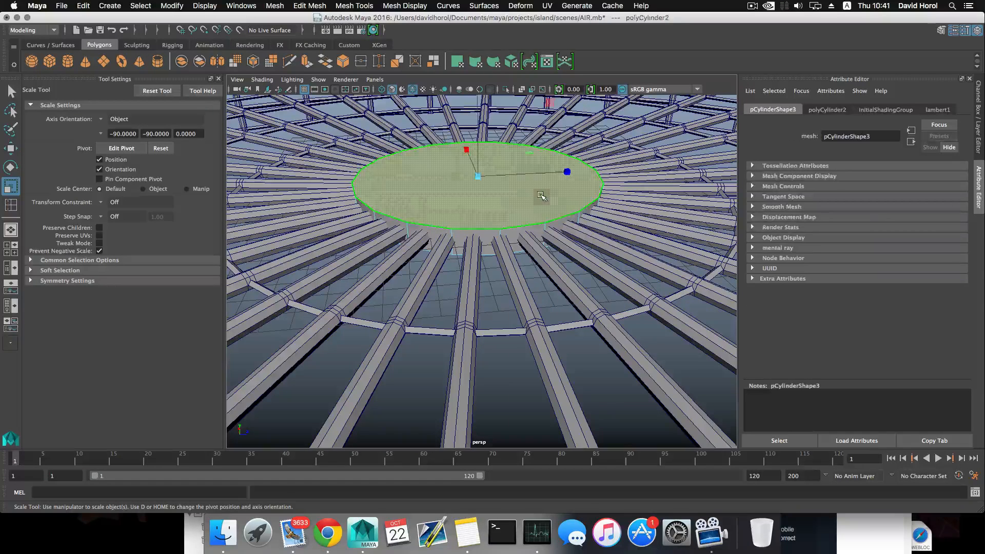
{"action": "key", "text": "ctrl+e"}
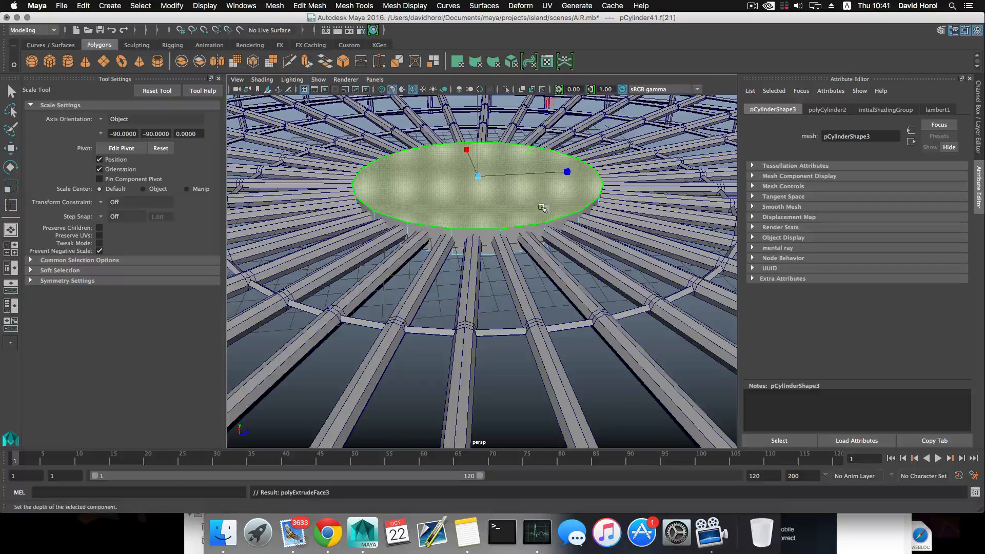
{"action": "key", "text": "r"}
{"action": "left_click_drag", "start_coordinate": [479, 176], "coordinate": [466, 163]}
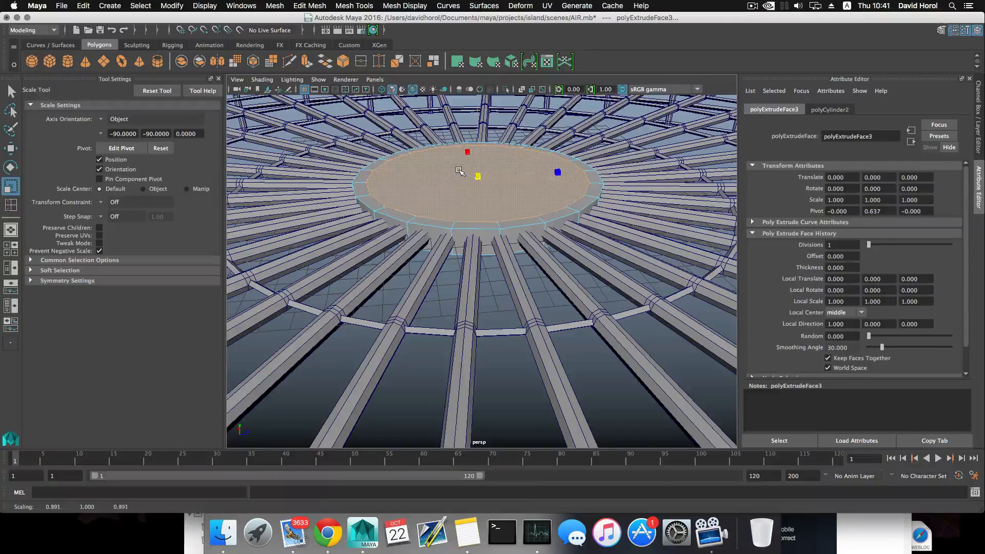
{"action": "key", "text": "w"}
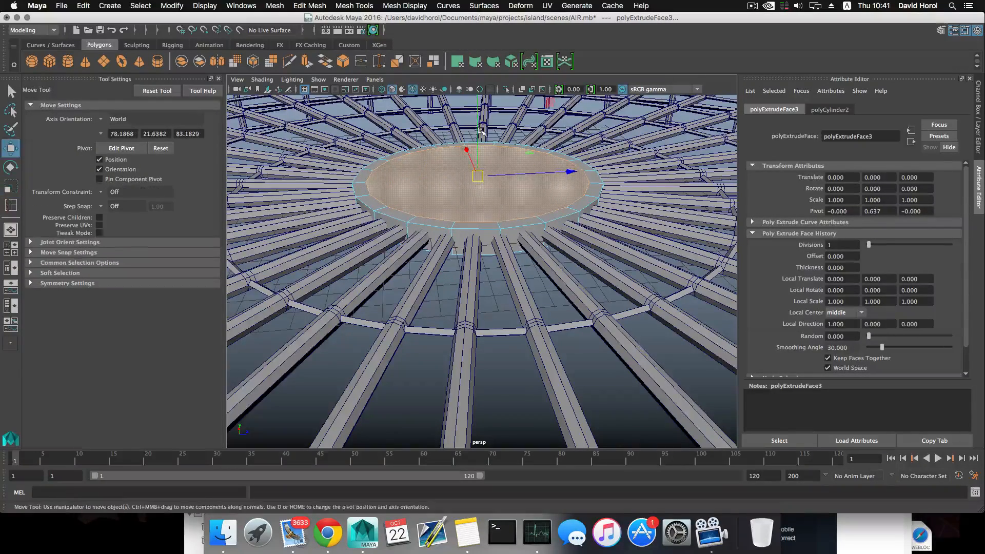
{"action": "middle_click_drag", "start_coordinate": [480, 131], "coordinate": [491, 174], "text": "alt"}
{"action": "left_click_drag", "start_coordinate": [488, 164], "coordinate": [485, 157]}
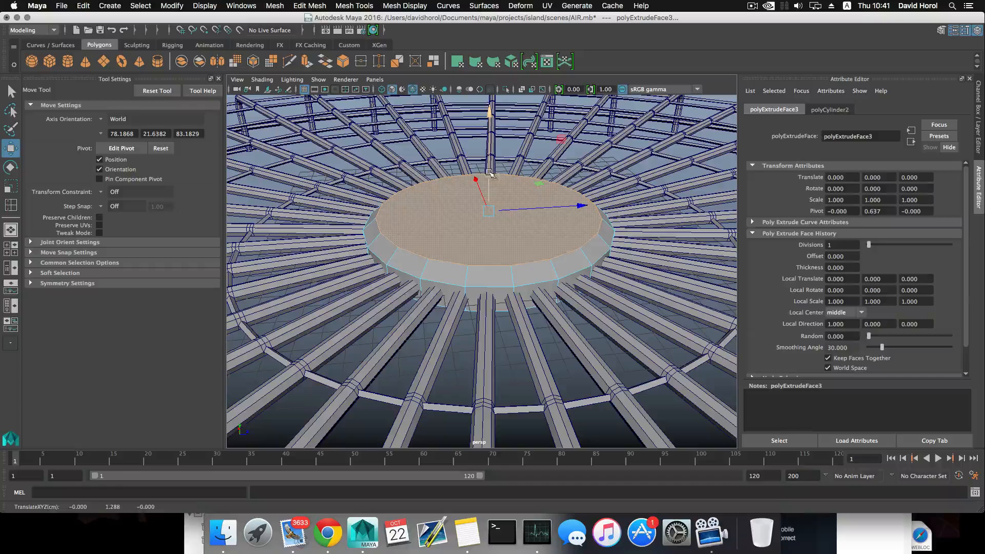
- Inset the raised top face with an extrusion scaled to about 0.83, and extrude the inner face about 0.24 downward
{"action": "key", "text": "ctrl+e"}
{"action": "key", "text": "t"}
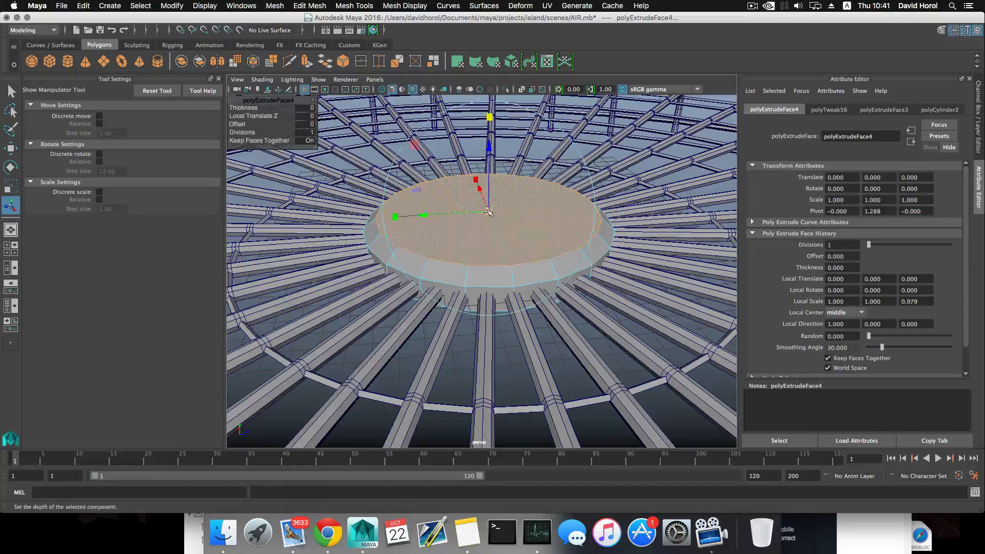
{"action": "left_click_drag", "start_coordinate": [488, 211], "coordinate": [477, 192]}
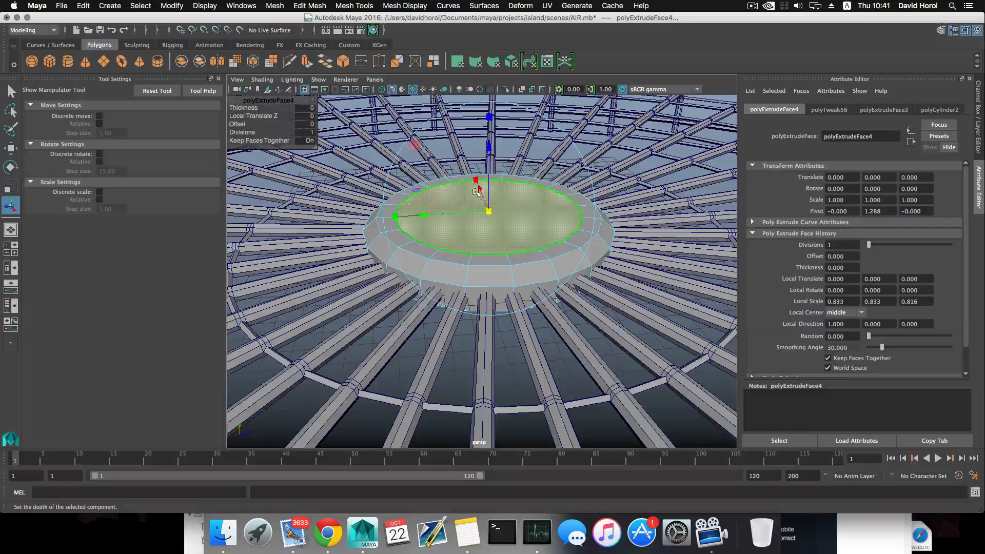
{"action": "key", "text": "ctrl+e"}
{"action": "left_click_drag", "start_coordinate": [489, 152], "coordinate": [489, 157]}
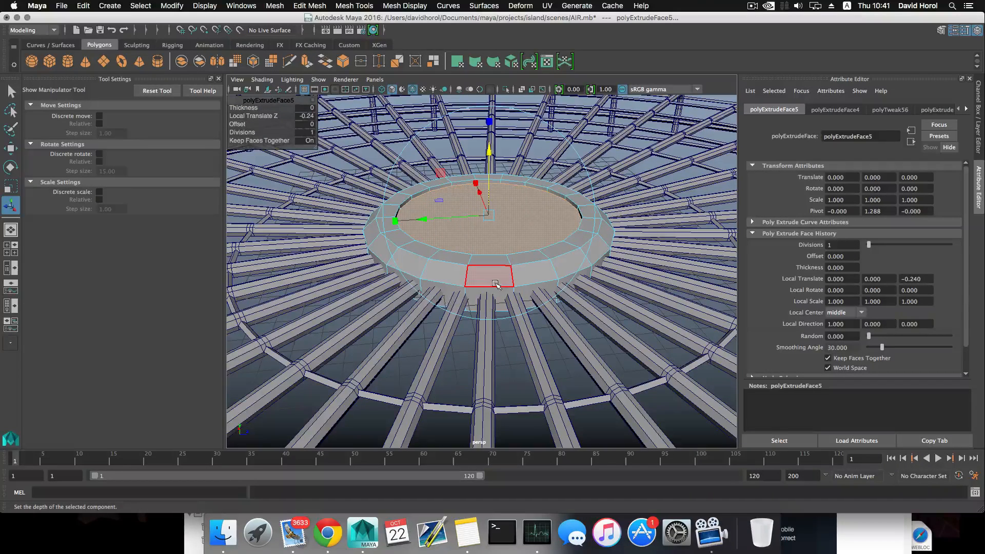
{"action": "key", "text": "F8"}
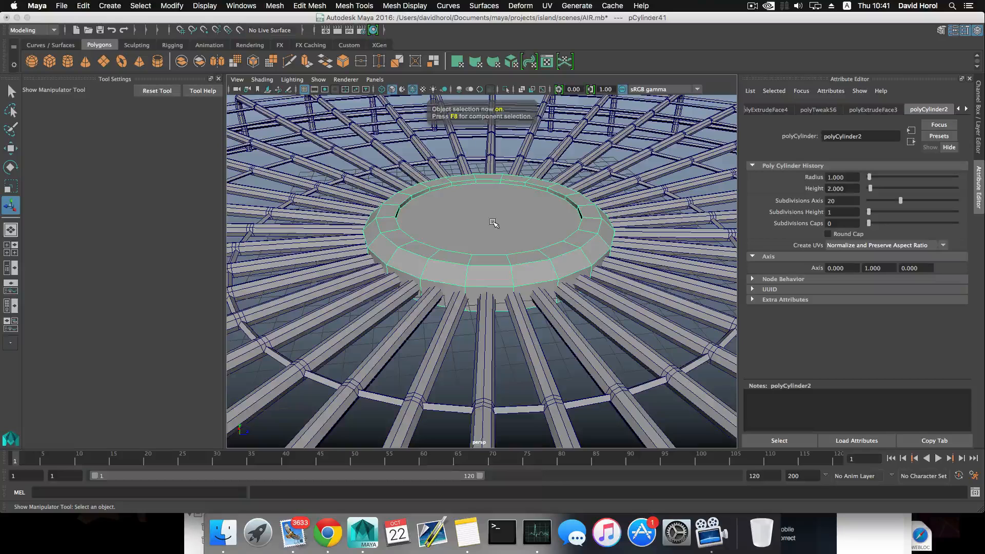
- Poke the recessed inner face on top of the central hub so its edges converge on a centre vertex
{"action": "right_click_drag", "start_coordinate": [493, 221], "coordinate": [497, 244]}
{"action": "left_click", "coordinate": [493, 231]}
{"action": "left_click", "coordinate": [342, 5]}
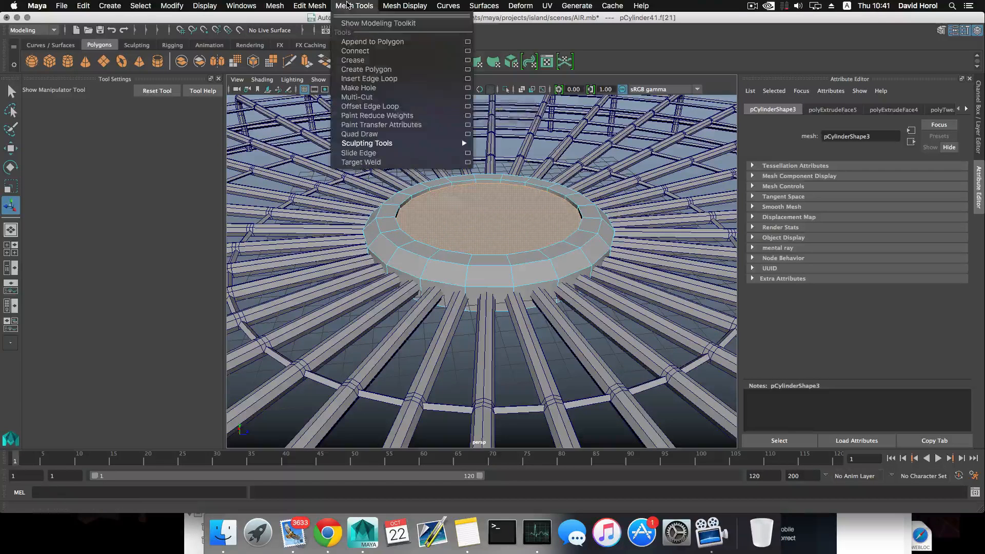
{"action": "mouse_move", "coordinate": [318, 3]}
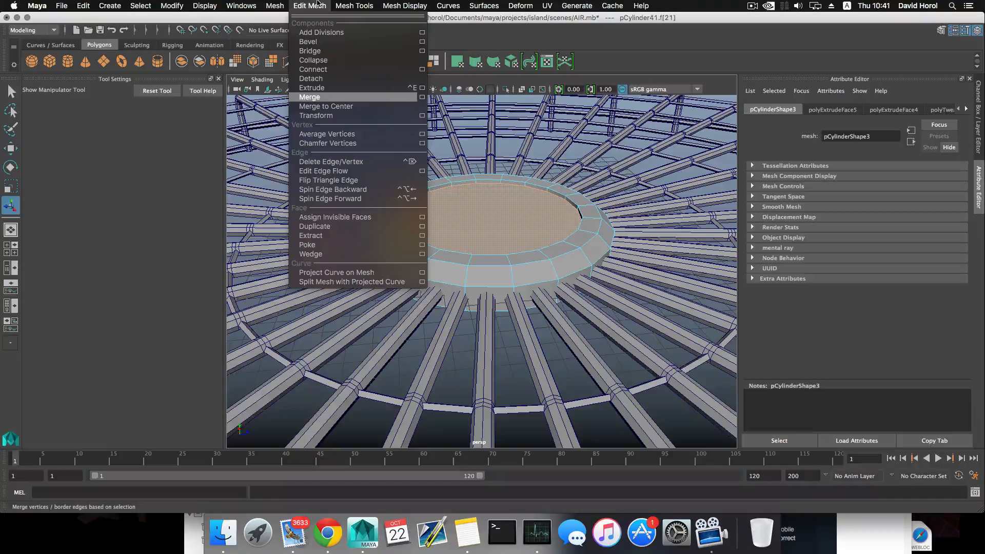
{"action": "left_click", "coordinate": [310, 244]}
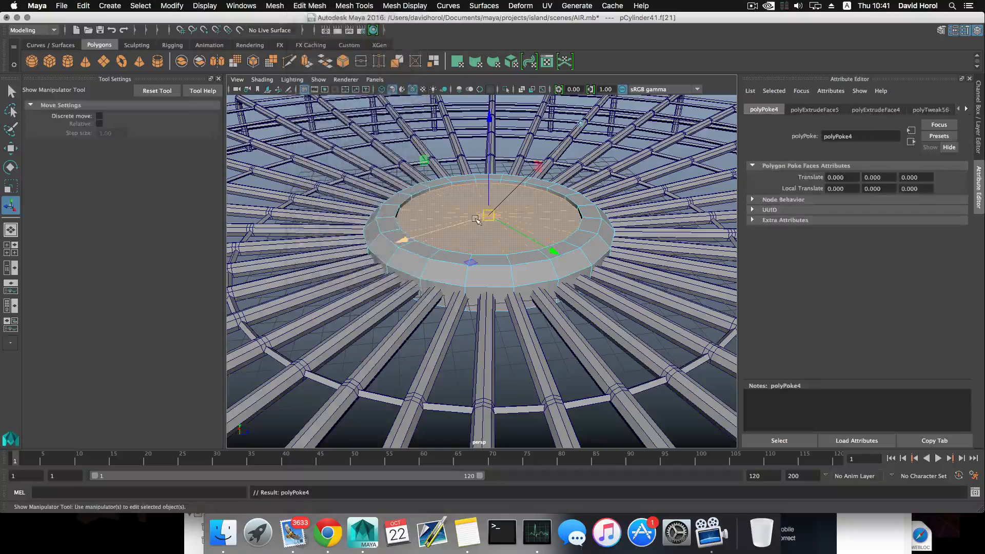
- Chamfer the centre vertex of the recessed top with a width of 0.25 to form a small round face
{"action": "right_click", "coordinate": [474, 212]}
{"action": "scroll", "coordinate": [449, 207], "scroll_direction": "up", "scroll_amount": 5}
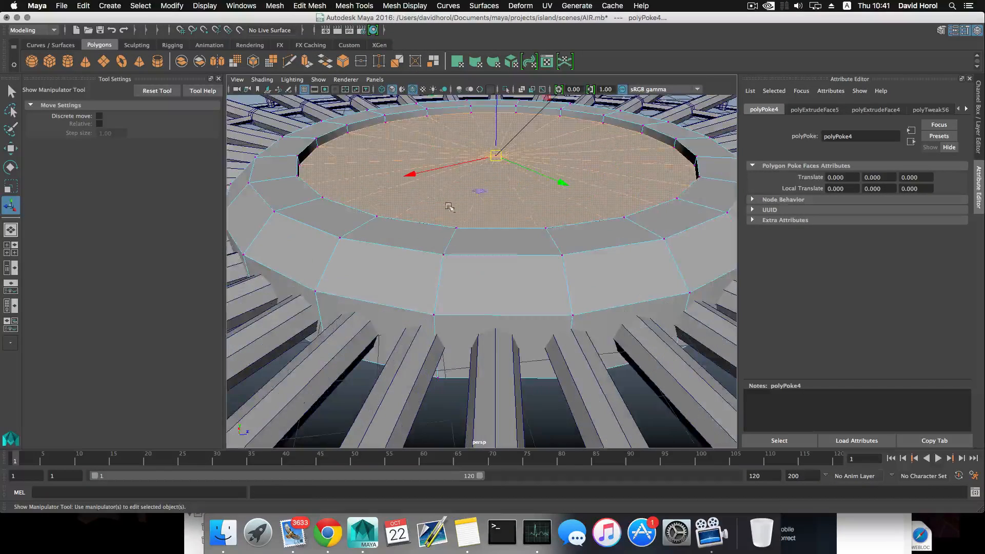
{"action": "key", "text": "q"}
{"action": "left_click", "coordinate": [496, 156]}
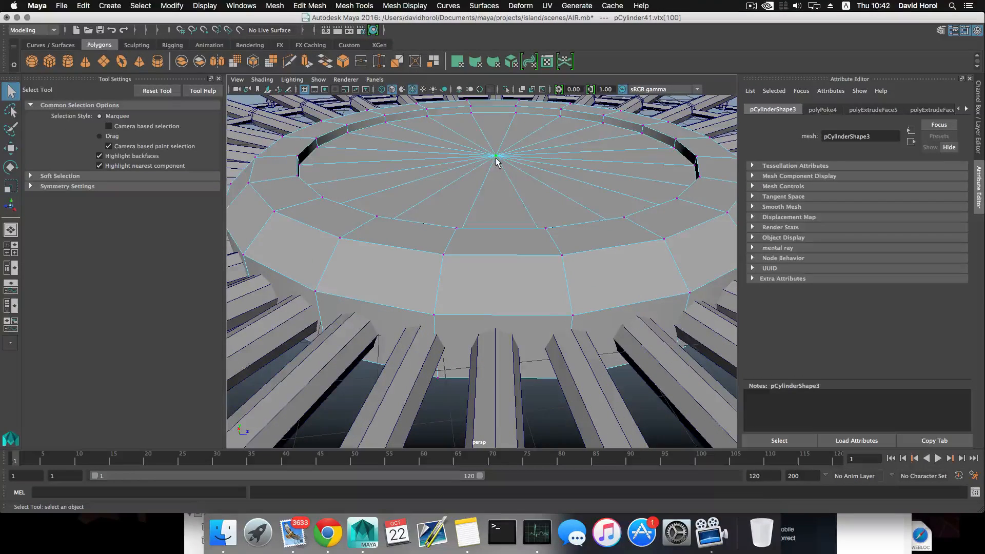
{"action": "mouse_move", "coordinate": [496, 159]}
{"action": "right_mouse_down"}
{"action": "mouse_move", "coordinate": [494, 136]}
{"action": "mouse_move", "coordinate": [457, 153]}
{"action": "mouse_move", "coordinate": [546, 156]}
{"action": "mouse_move", "coordinate": [509, 164]}
{"action": "mouse_move", "coordinate": [507, 183]}
{"action": "right_mouse_up"}
{"action": "key", "text": "w"}
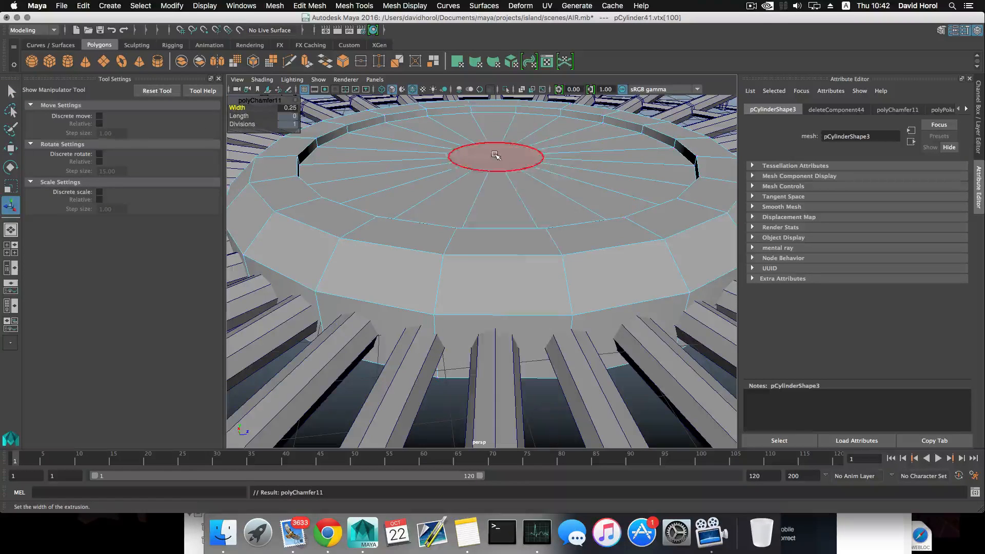
- Poke the small round face at the centre of the hub's recessed top
{"action": "left_click", "coordinate": [507, 156]}
{"action": "left_click", "coordinate": [354, 6]}
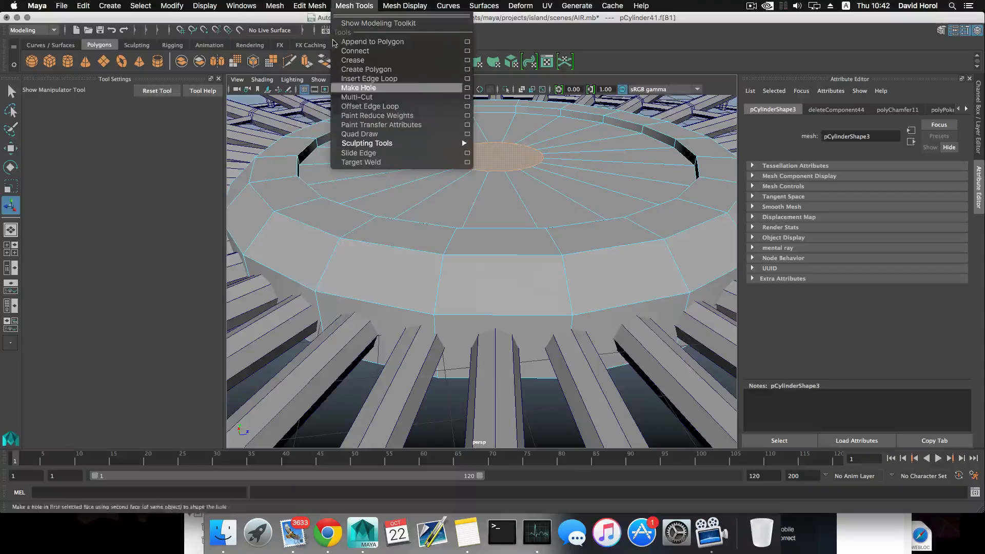
{"action": "mouse_move", "coordinate": [309, 6]}
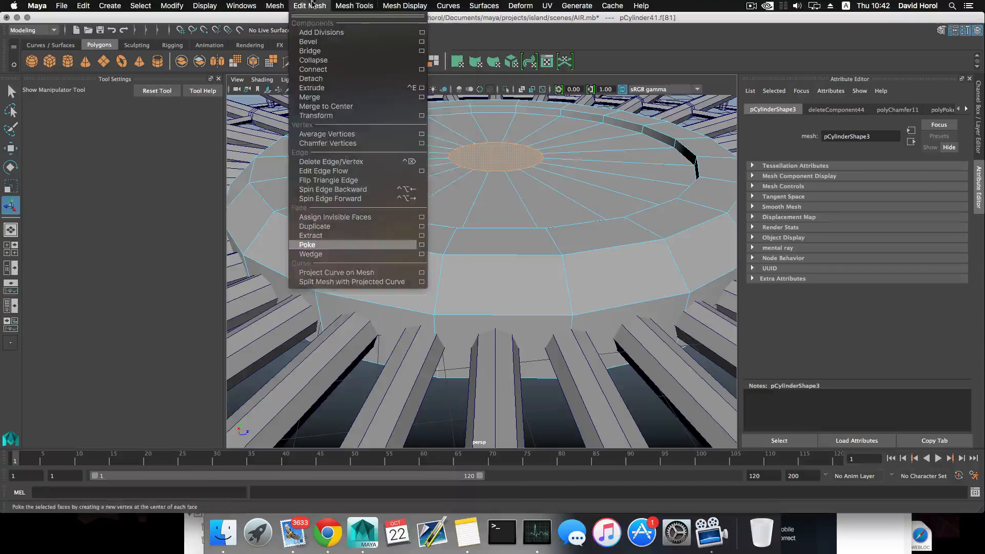
{"action": "left_click", "coordinate": [336, 244]}
{"action": "scroll", "coordinate": [499, 205], "scroll_direction": "down", "scroll_amount": 3}
{"action": "key", "text": "F8"}
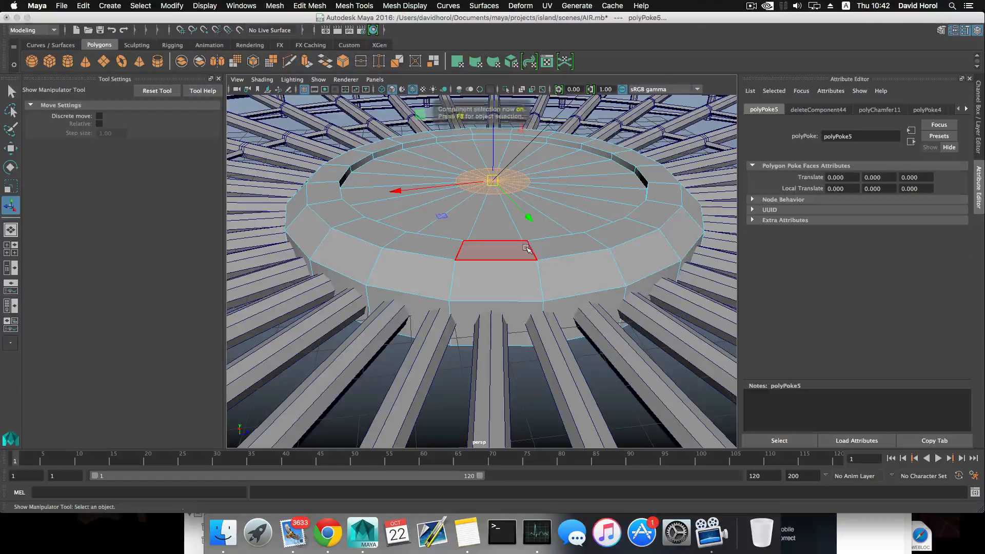
- Bevel the hub's upper outer edge loop with a fraction of about 0.088 and 2 segments
{"action": "right_click_drag", "start_coordinate": [531, 251], "coordinate": [545, 252]}
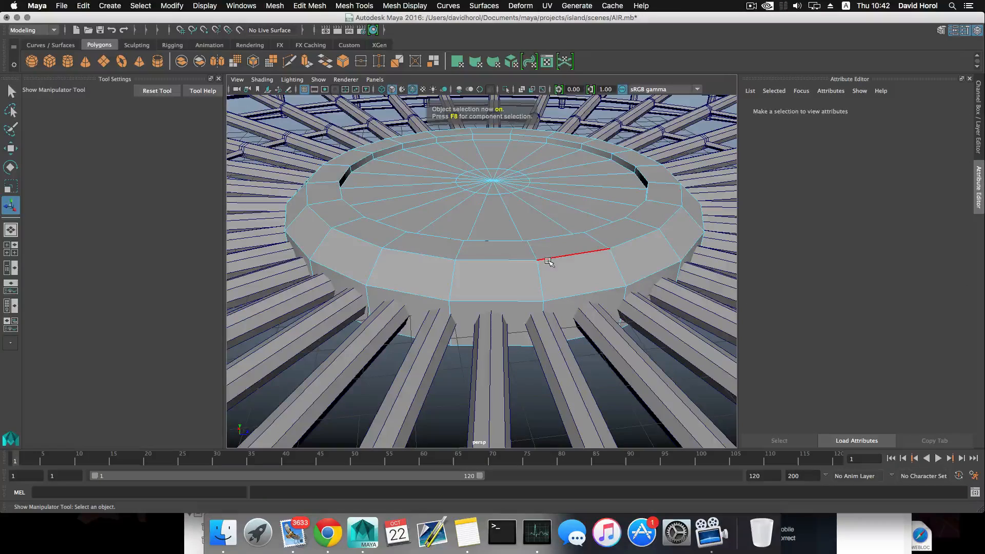
{"action": "left_click", "coordinate": [547, 255]}
{"action": "right_click", "coordinate": [548, 259], "text": "shift"}
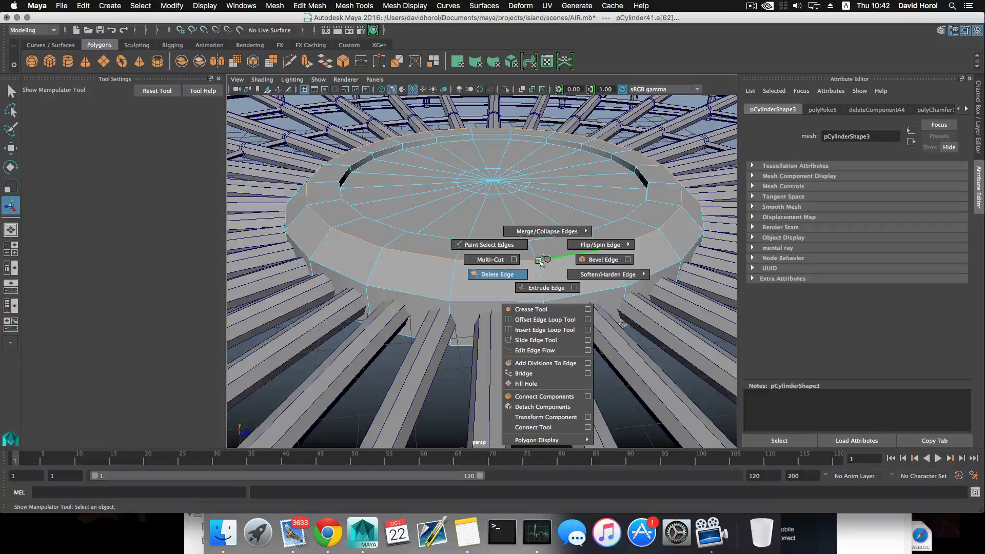
{"action": "left_click", "coordinate": [580, 259]}
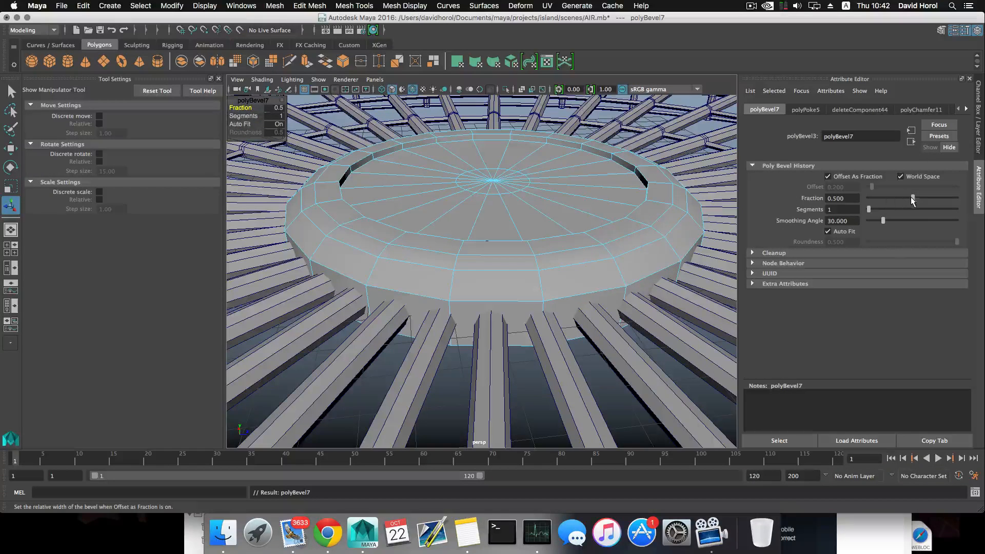
{"action": "left_click_drag", "start_coordinate": [912, 199], "coordinate": [875, 210]}
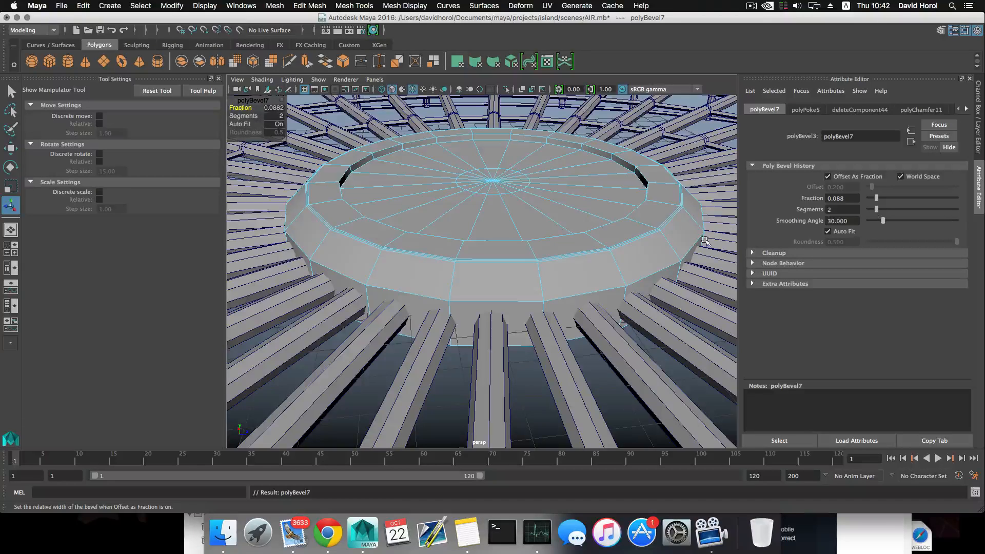
- Bevel the edge loop below the hub's sloped rim with a fraction of about 0.088 and 2 segments
{"action": "double_click", "coordinate": [662, 271]}
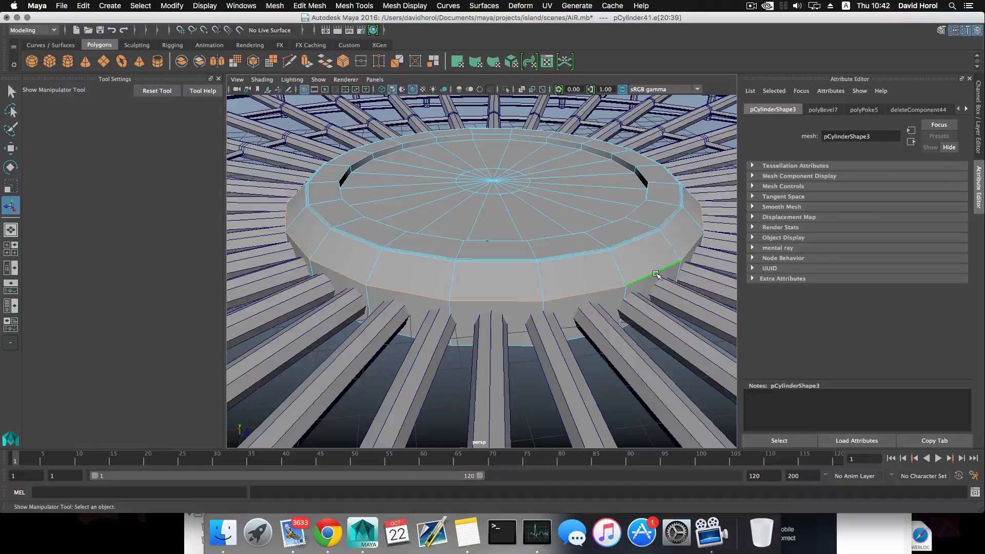
{"action": "right_click_drag", "start_coordinate": [655, 274], "coordinate": [694, 277], "text": "shift"}
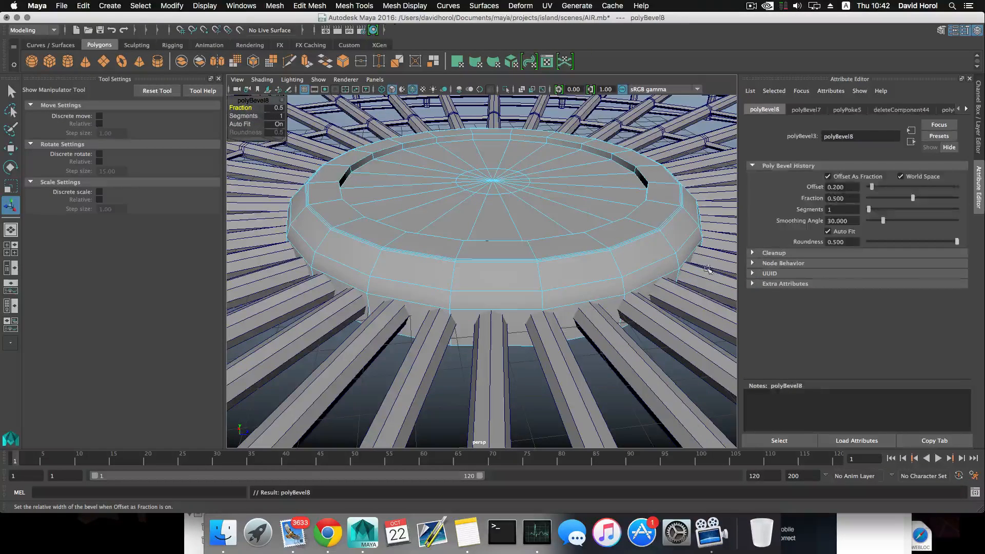
{"action": "left_click_drag", "start_coordinate": [913, 199], "coordinate": [877, 201]}
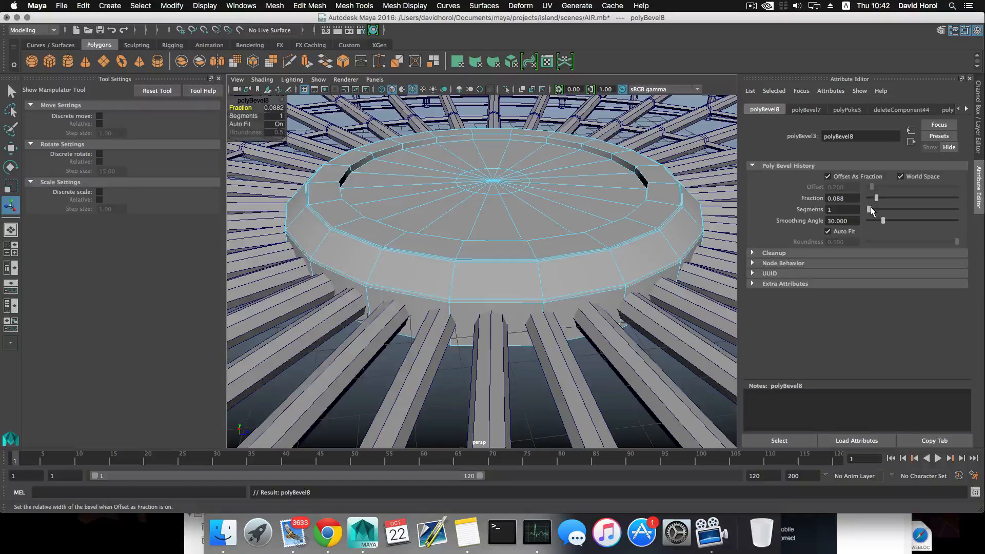
{"action": "left_click_drag", "start_coordinate": [652, 244], "coordinate": [605, 256], "text": "alt"}
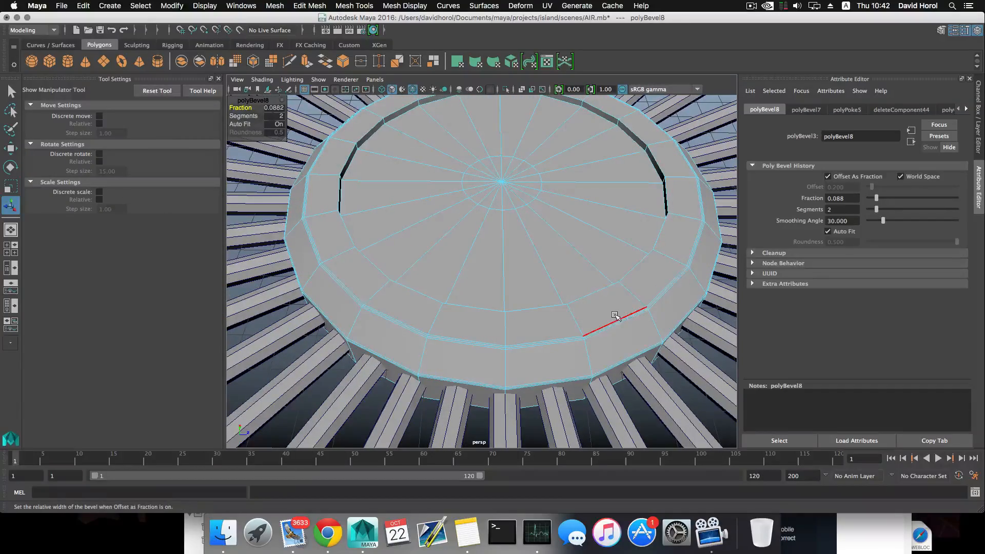
- Bevel the upper edge loop of the hub's recess with a fraction of 0.2
{"action": "left_click_drag", "start_coordinate": [617, 314], "coordinate": [716, 288], "text": "alt"}
{"action": "middle_click_drag", "start_coordinate": [611, 197], "coordinate": [587, 230], "text": "alt"}
{"action": "scroll", "coordinate": [587, 230], "scroll_direction": "up", "scroll_amount": 5}
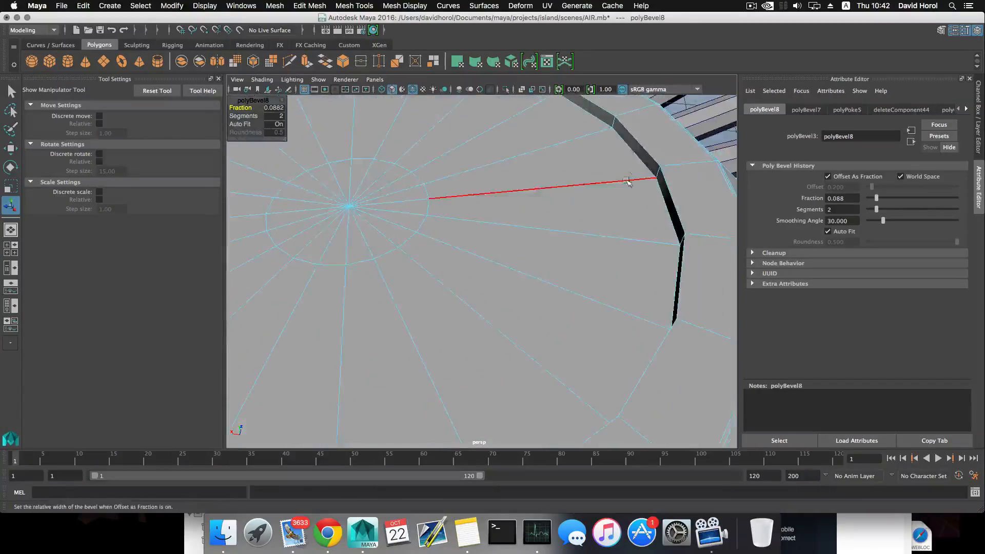
{"action": "left_click", "coordinate": [636, 140]}
{"action": "right_click_drag", "start_coordinate": [636, 141], "coordinate": [674, 150], "text": "shift"}
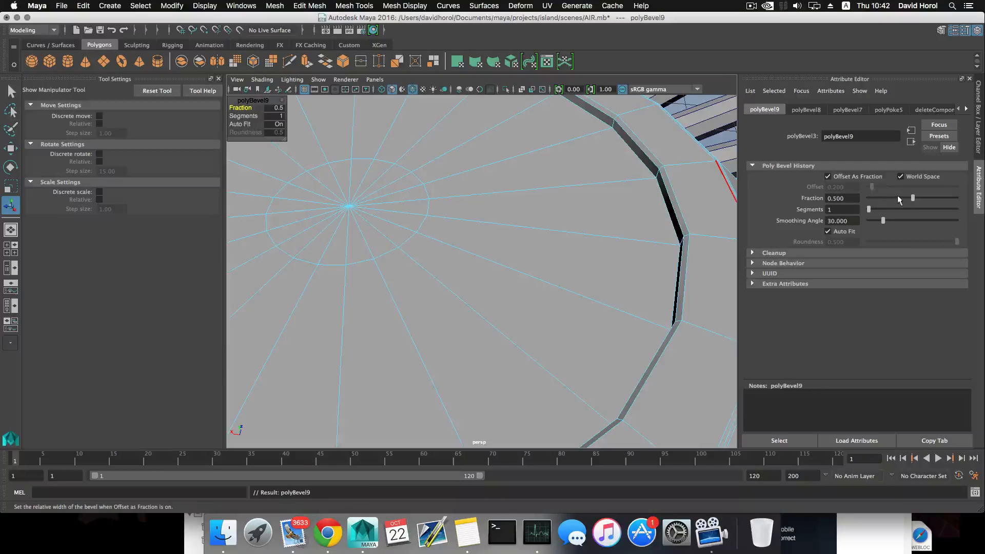
{"action": "left_click_drag", "start_coordinate": [913, 201], "coordinate": [887, 200]}
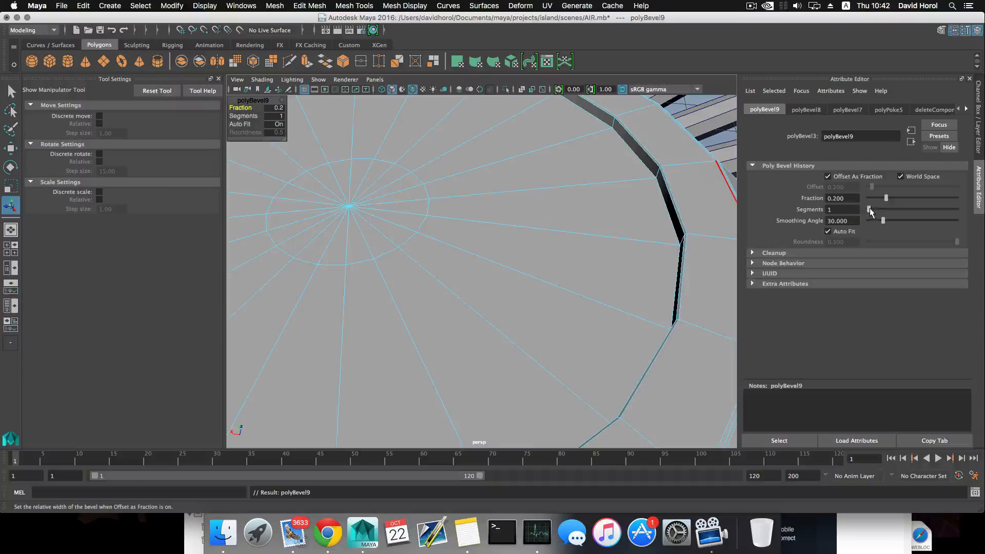
- Bevel the lower edge loop of the hub's recess with a fraction of 0.5 and 2 segments
{"action": "left_click", "coordinate": [675, 164]}
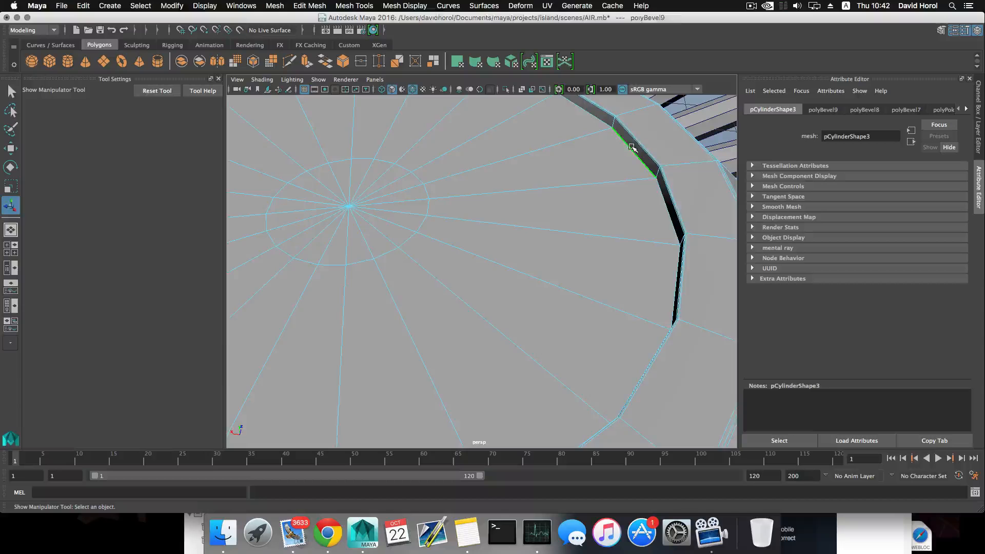
{"action": "right_click_drag", "start_coordinate": [675, 165], "coordinate": [659, 184], "text": "shift"}
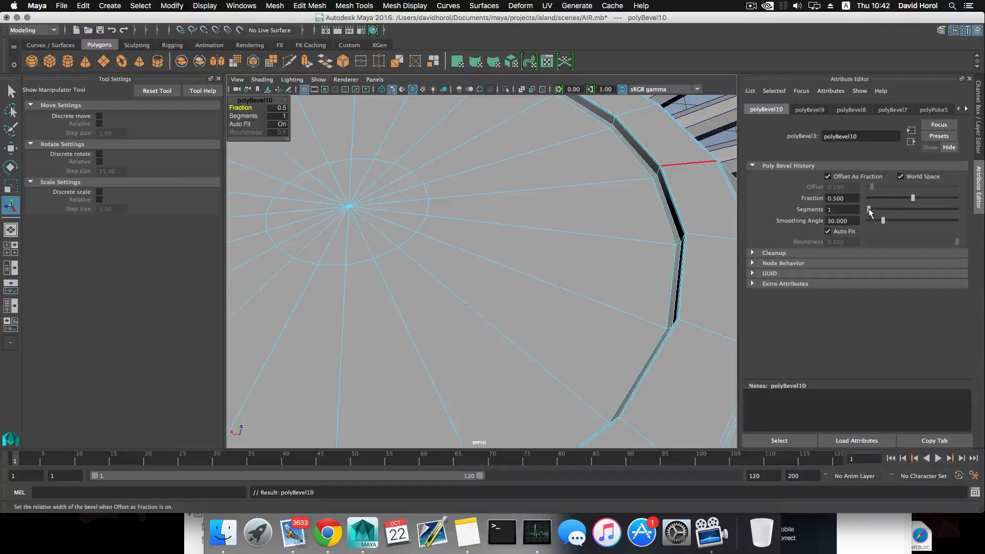
{"action": "left_click_drag", "start_coordinate": [873, 209], "coordinate": [876, 209]}
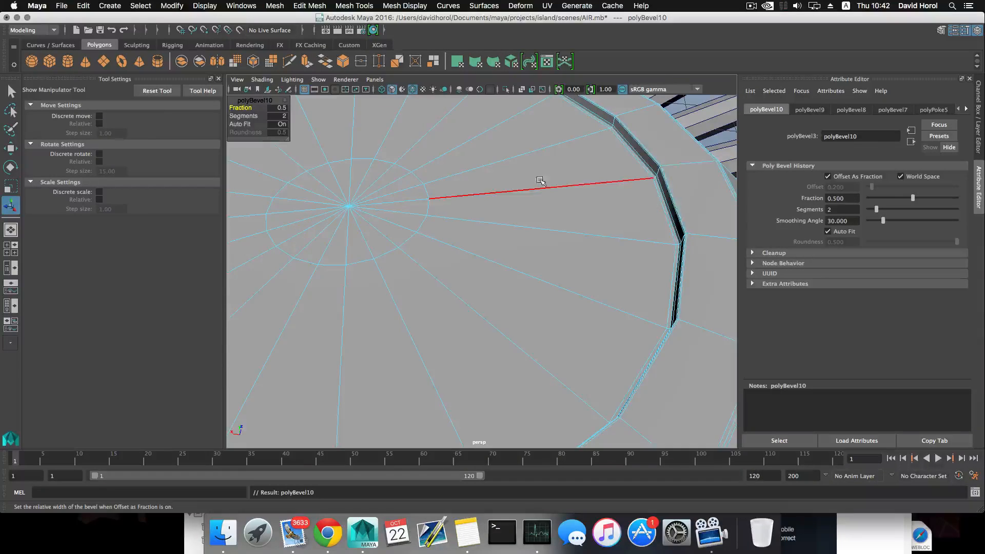
- Extrude the hub's underside face and scale it inward to about 0.93 to leave a narrow border
{"action": "scroll", "coordinate": [521, 174], "scroll_direction": "down", "scroll_amount": 6}
{"action": "left_click_drag", "start_coordinate": [578, 222], "coordinate": [554, 179], "text": "alt"}
{"action": "scroll", "coordinate": [519, 193], "scroll_direction": "up", "scroll_amount": 5}
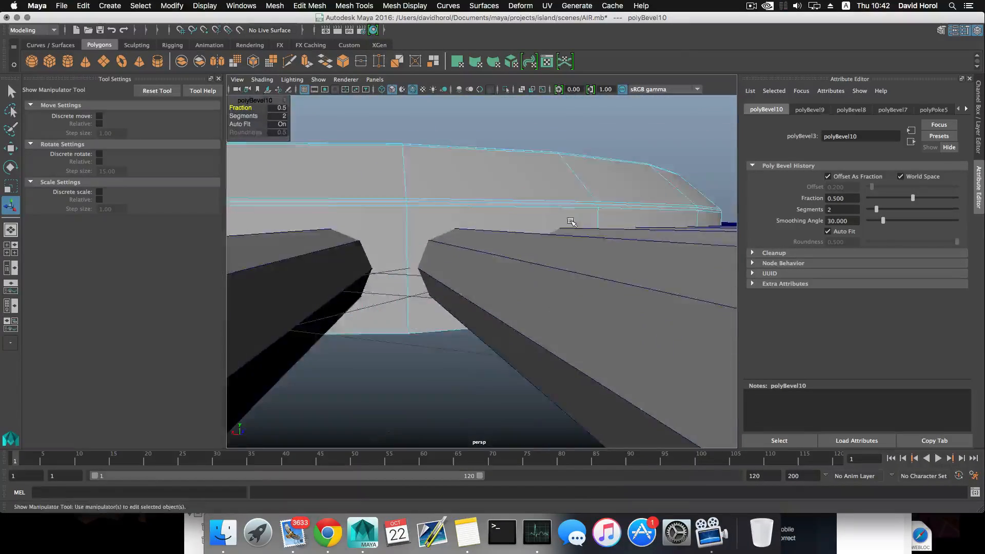
{"action": "left_click_drag", "start_coordinate": [567, 215], "coordinate": [481, 155], "text": "alt"}
{"action": "right_click_drag", "start_coordinate": [480, 155], "coordinate": [485, 183]}
{"action": "left_click", "coordinate": [486, 176]}
{"action": "scroll", "coordinate": [486, 176], "scroll_direction": "down", "scroll_amount": 5}
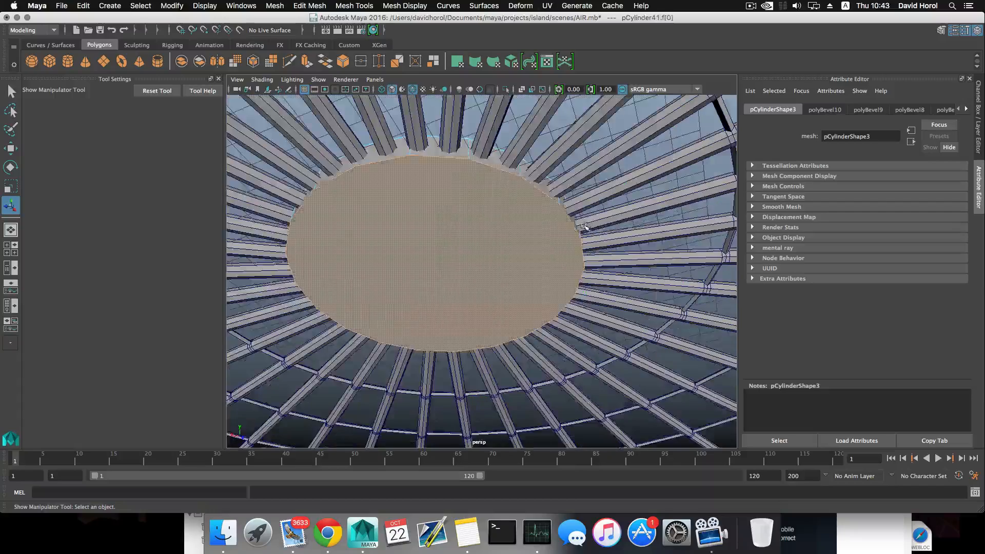
{"action": "left_click", "coordinate": [308, 61]}
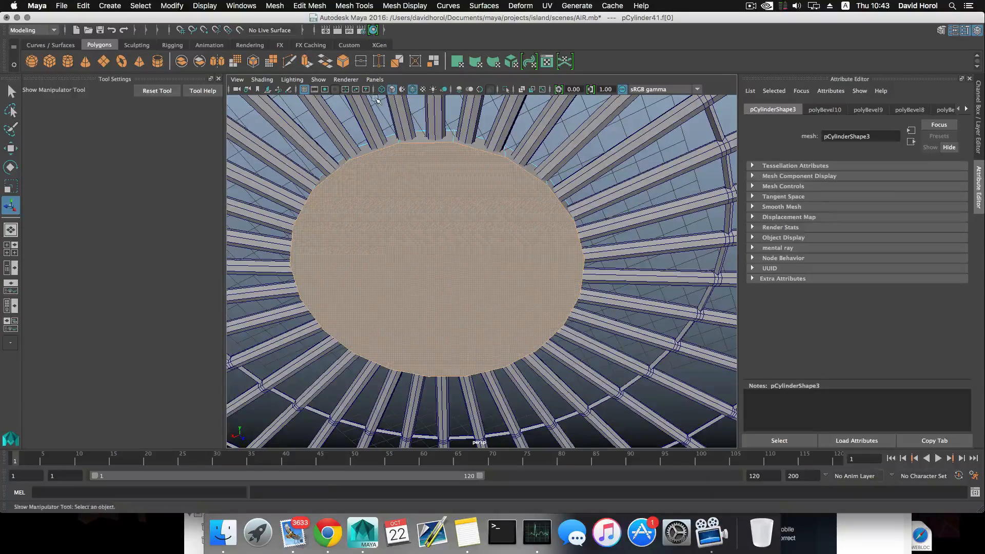
{"action": "key", "text": "r"}
{"action": "left_click_drag", "start_coordinate": [438, 280], "coordinate": [424, 281]}
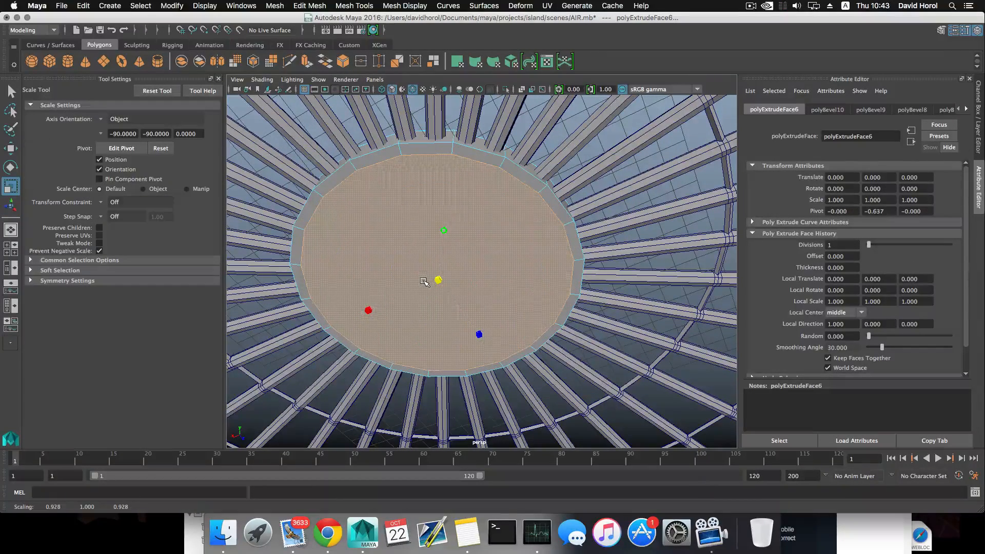
- Poke the inset face on the hub's underside to divide it into triangles around its centre
{"action": "left_click", "coordinate": [309, 5]}
{"action": "left_click", "coordinate": [328, 245]}
{"action": "scroll", "coordinate": [468, 314], "scroll_direction": "down", "scroll_amount": 3}
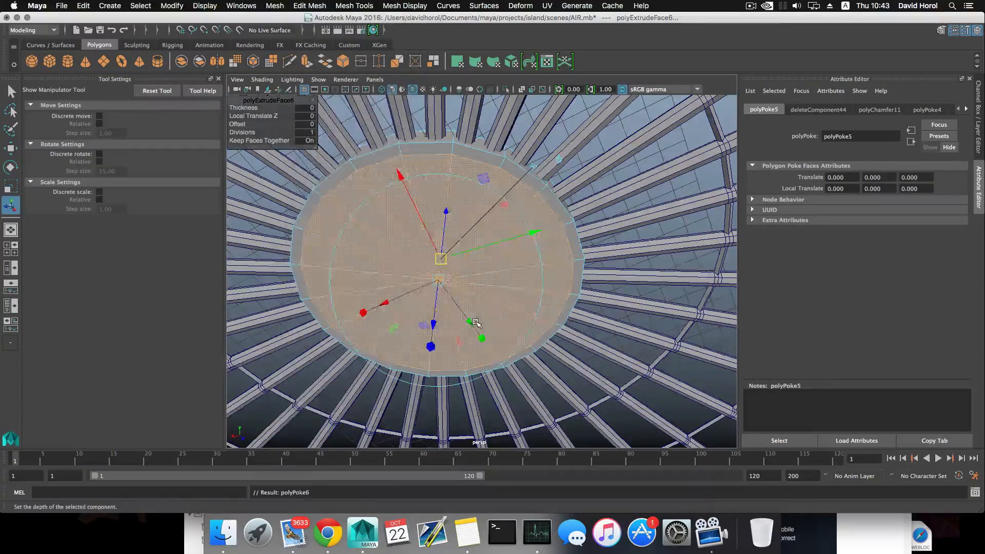
{"action": "scroll", "coordinate": [468, 314], "scroll_direction": "down", "scroll_amount": 3}
- Make layer1 visible and combine the whole circular frame and the central hub into one mesh
{"action": "key", "text": "F8"}
{"action": "scroll", "coordinate": [478, 345], "scroll_direction": "down", "scroll_amount": 3}
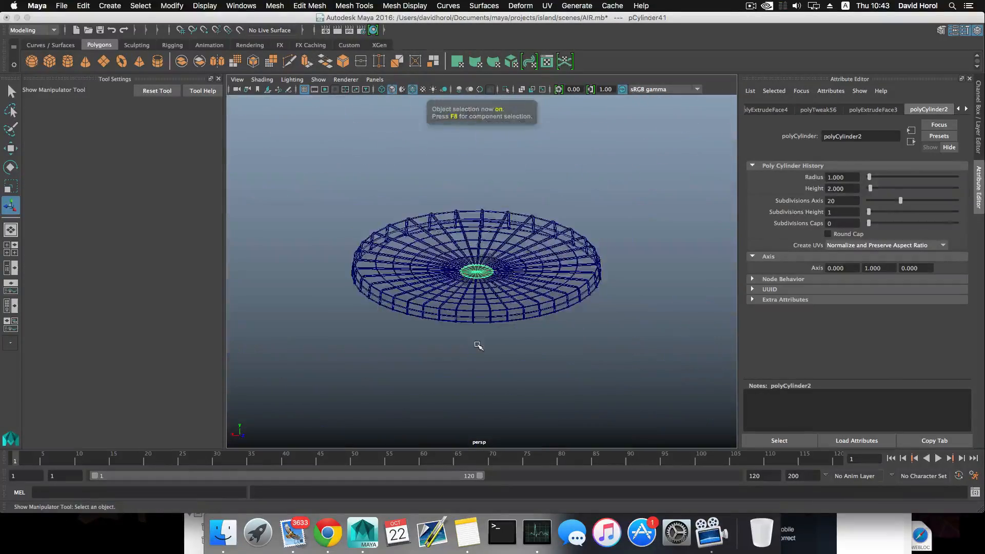
{"action": "left_click_drag", "start_coordinate": [477, 345], "coordinate": [490, 395], "text": "alt"}
{"action": "left_click_drag", "start_coordinate": [353, 195], "coordinate": [561, 346]}
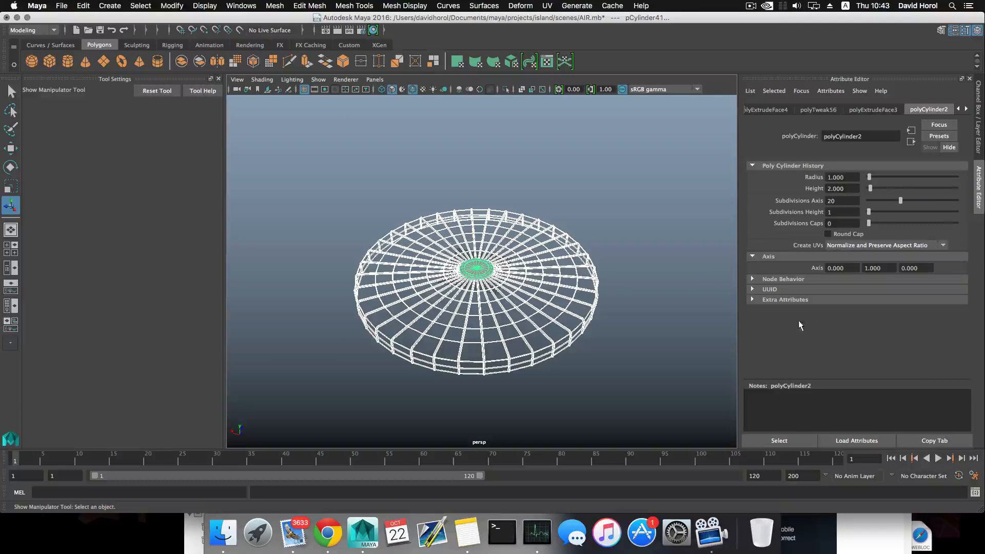
{"action": "left_click", "coordinate": [977, 31]}
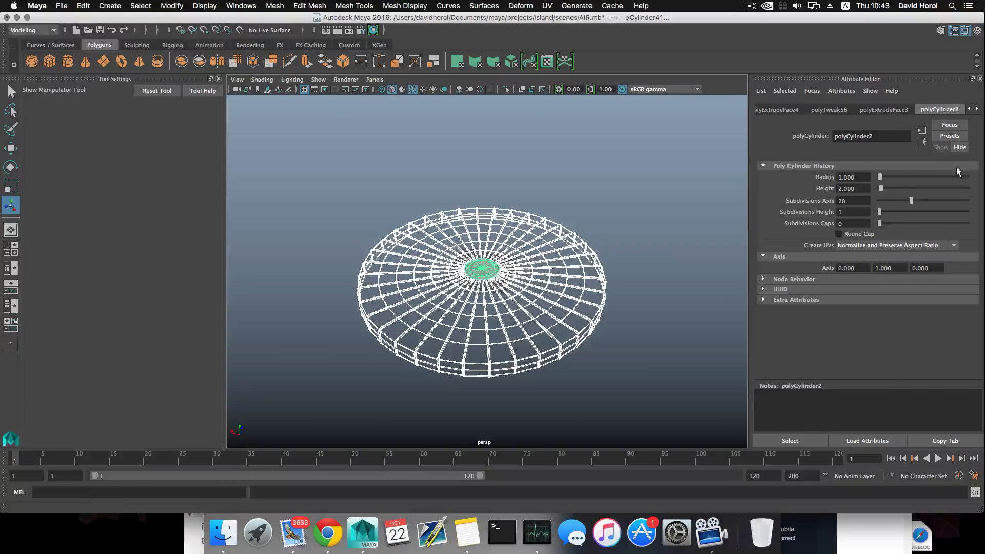
{"action": "left_click", "coordinate": [977, 32]}
{"action": "left_click", "coordinate": [866, 331]}
{"action": "scroll", "coordinate": [738, 287], "scroll_direction": "down", "scroll_amount": 5}
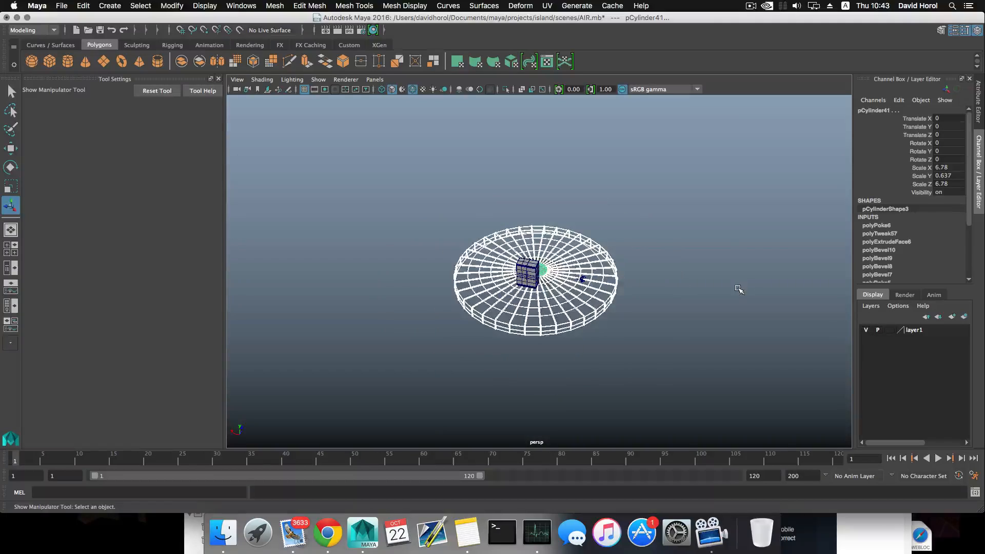
{"action": "left_click_drag", "start_coordinate": [738, 287], "coordinate": [666, 280], "text": "alt"}
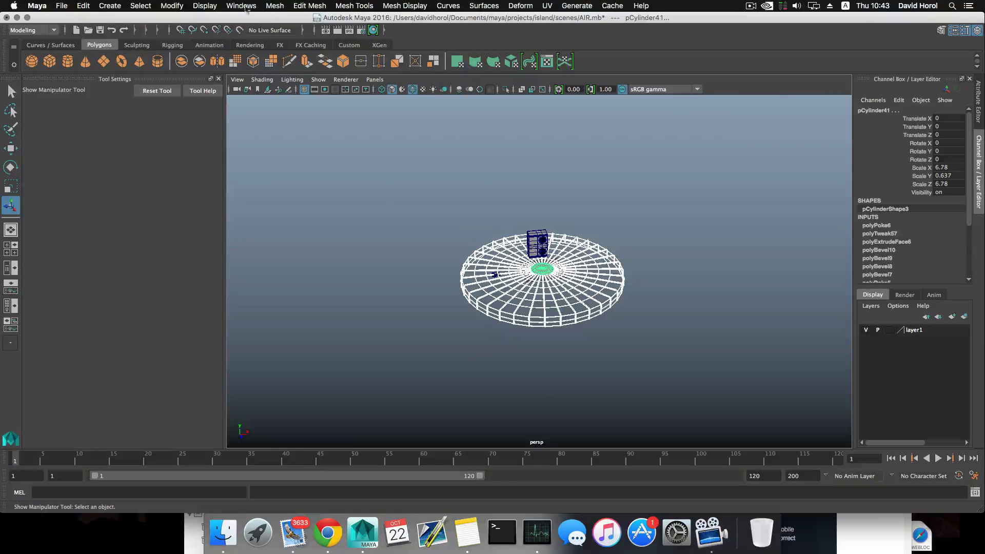
{"action": "left_click", "coordinate": [274, 5]}
{"action": "left_click", "coordinate": [291, 43]}
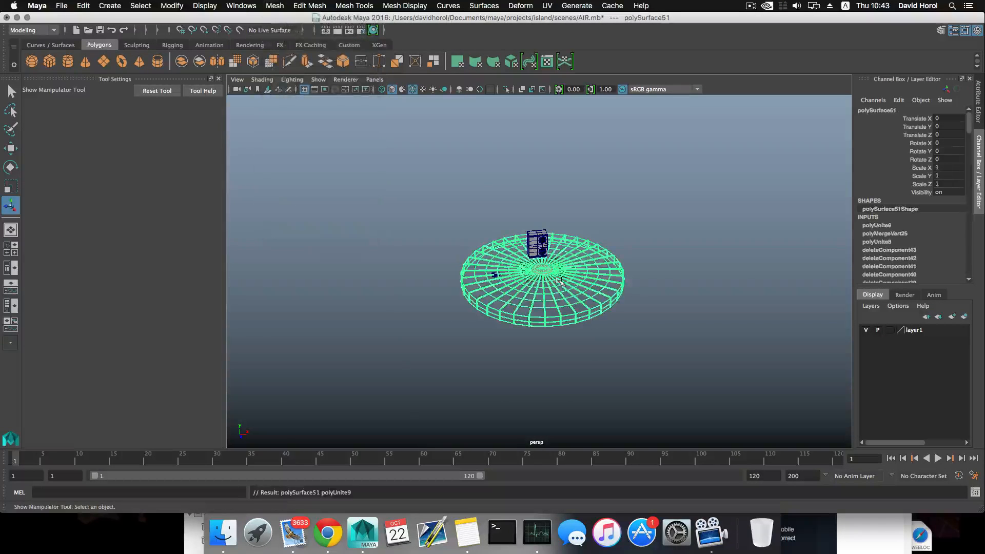
- Scale the combined circular frame uniformly to about 0.236 and delete its construction history
{"action": "key", "text": "r"}
{"action": "left_click_drag", "start_coordinate": [542, 270], "coordinate": [456, 299]}
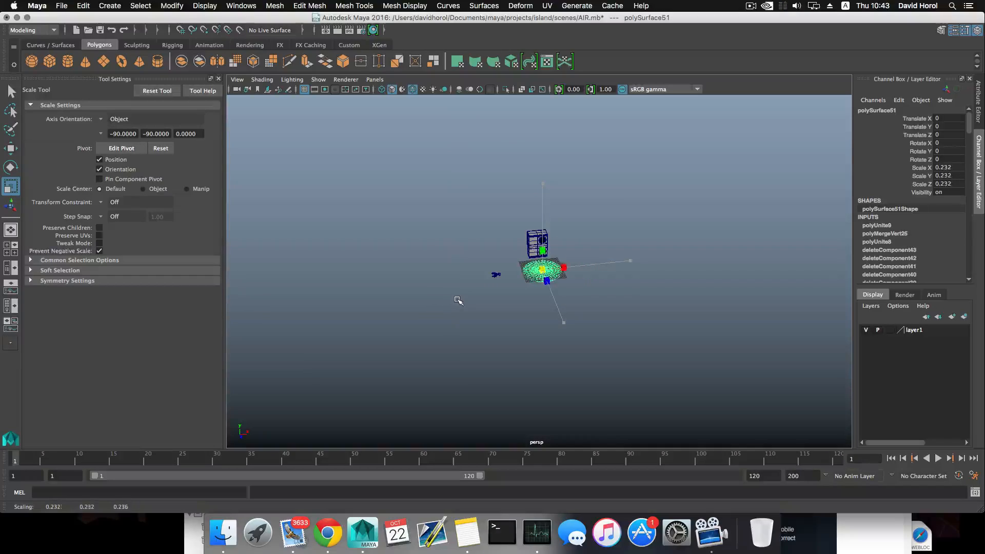
{"action": "left_click", "coordinate": [83, 5]}
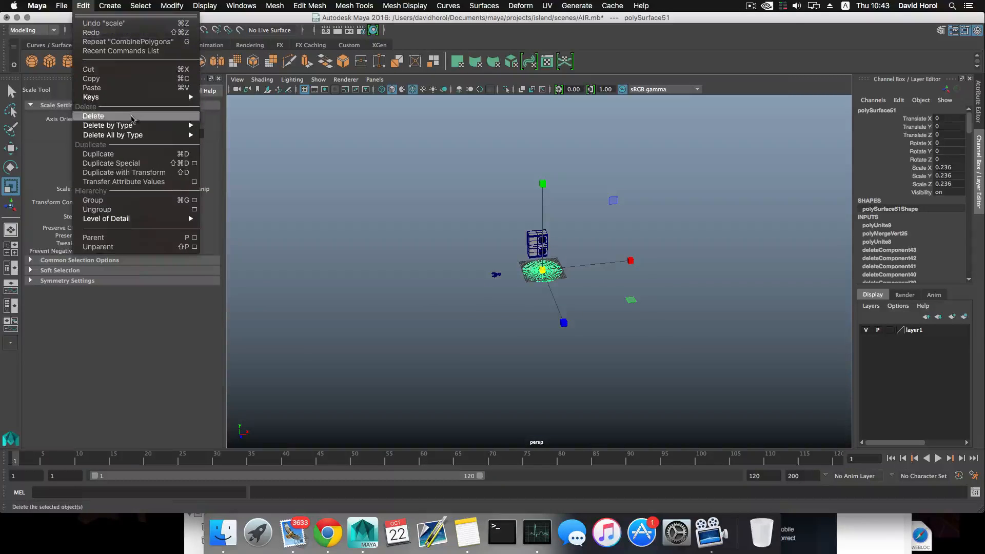
{"action": "mouse_move", "coordinate": [168, 127]}
{"action": "left_click", "coordinate": [220, 130]}
{"action": "key", "text": "f"}
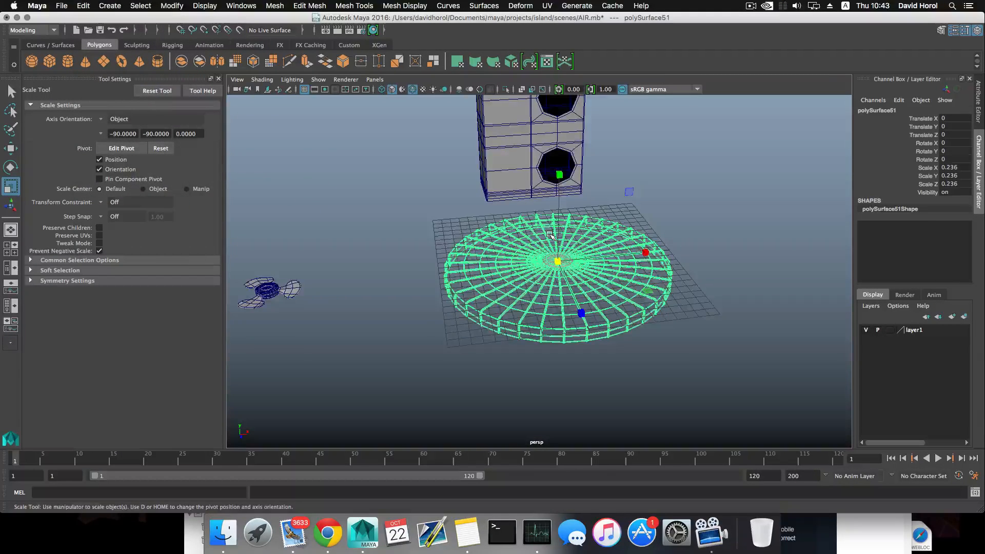